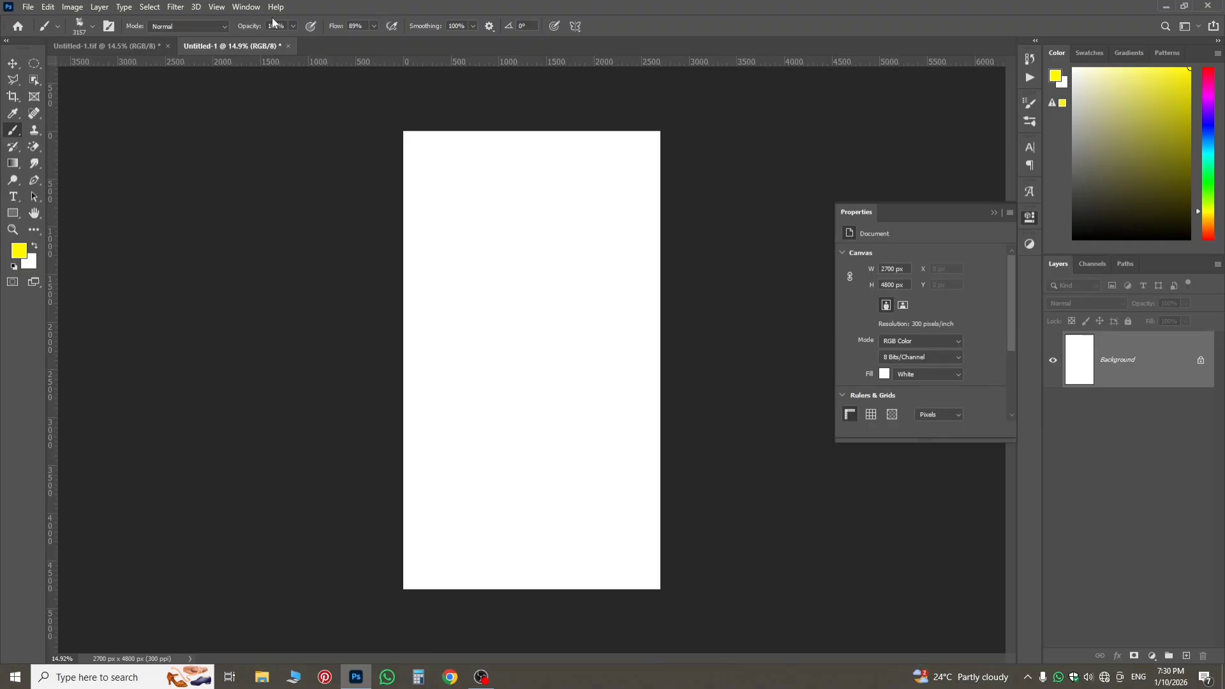
Embed the Orange Light Background image, rotate it 90 degrees and scale it to cover the canvas, about 3141 by 4990 px.
click(28, 6)
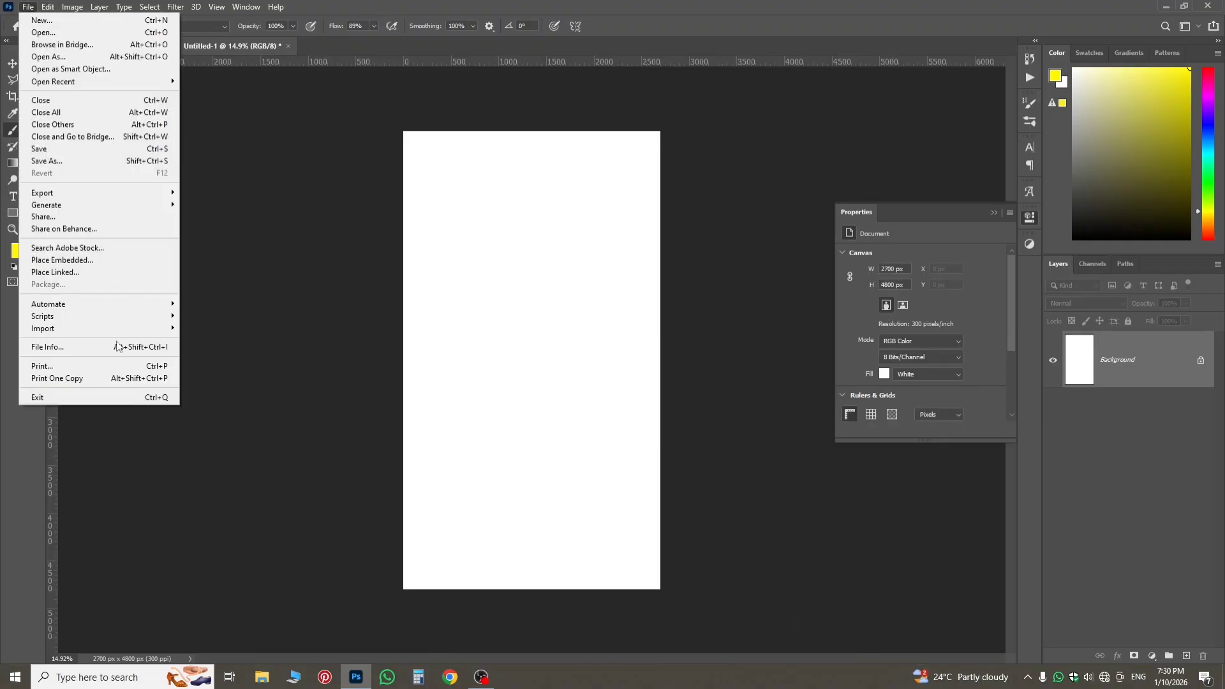
click(88, 261)
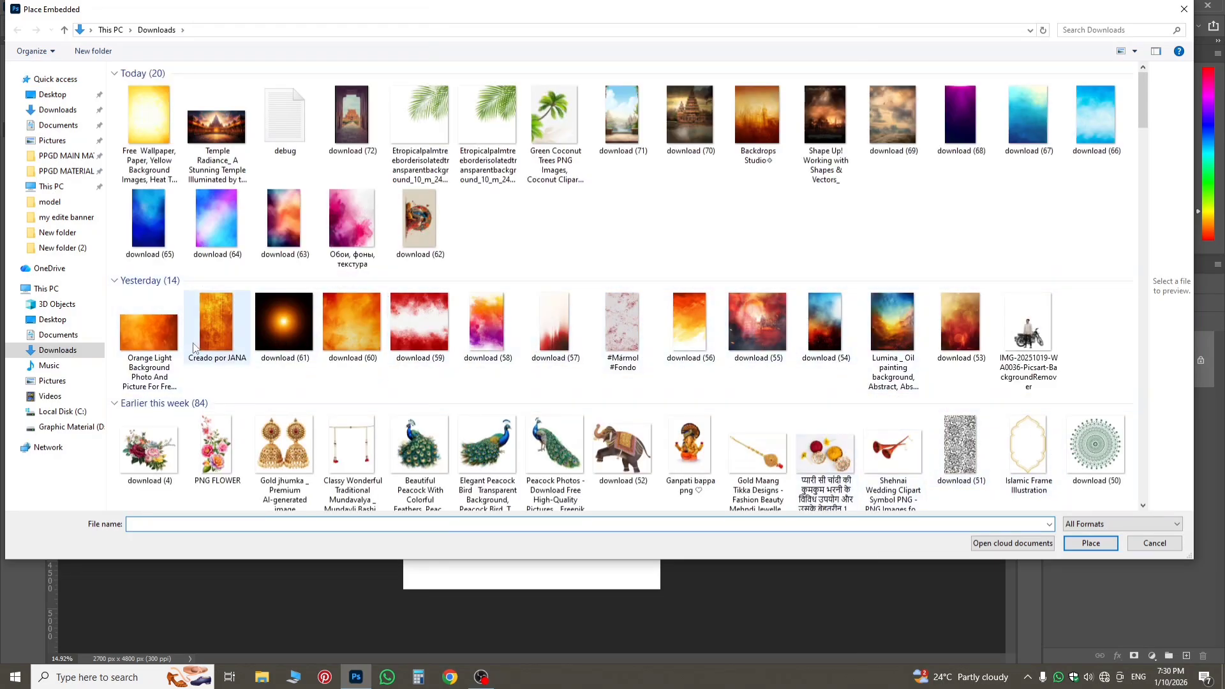
double_click(163, 333)
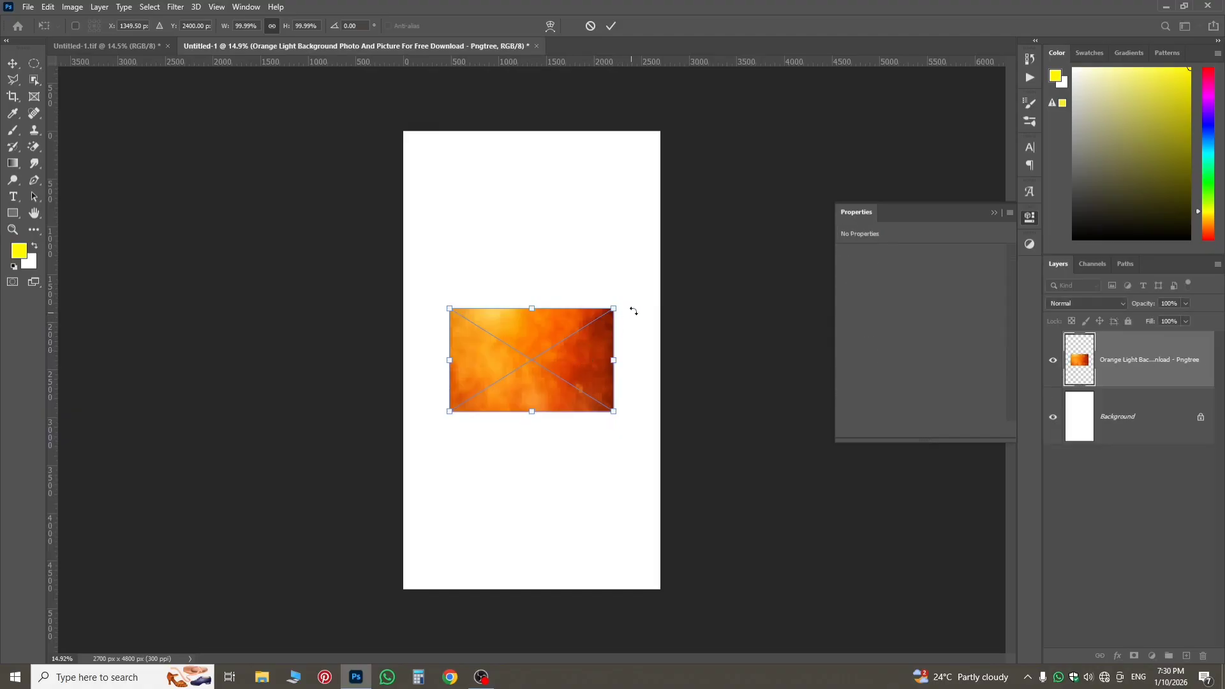
drag(654, 340, 691, 597)
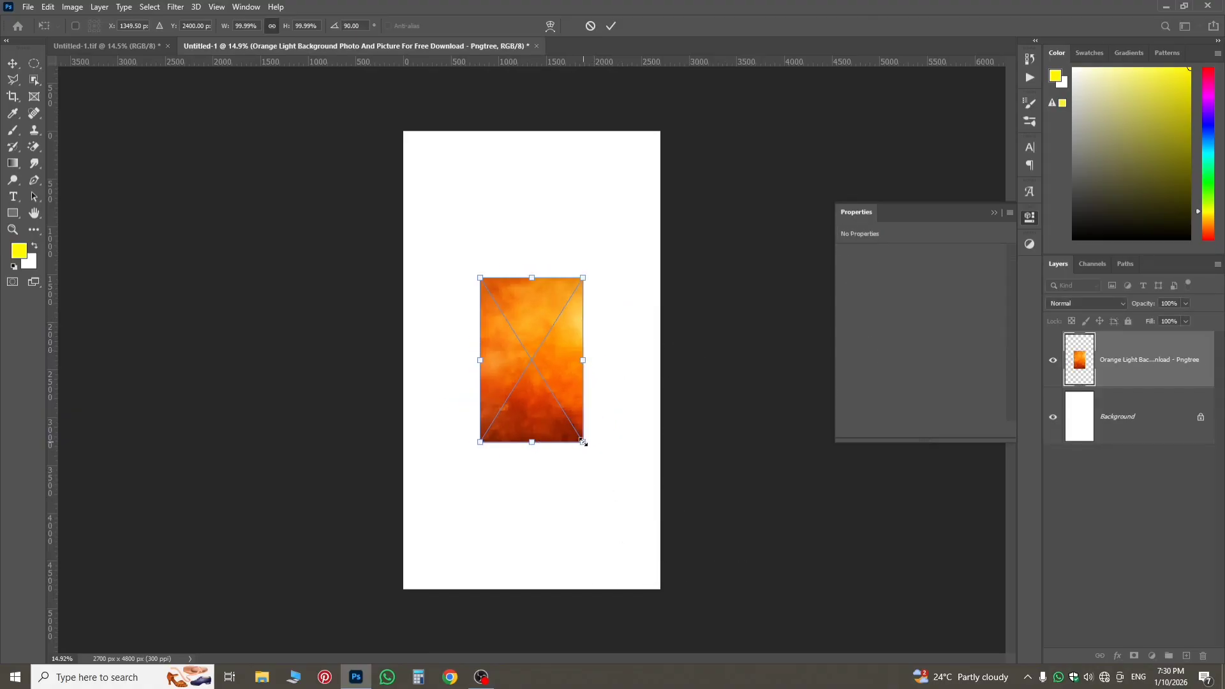
drag(582, 441, 680, 598)
key(Return)
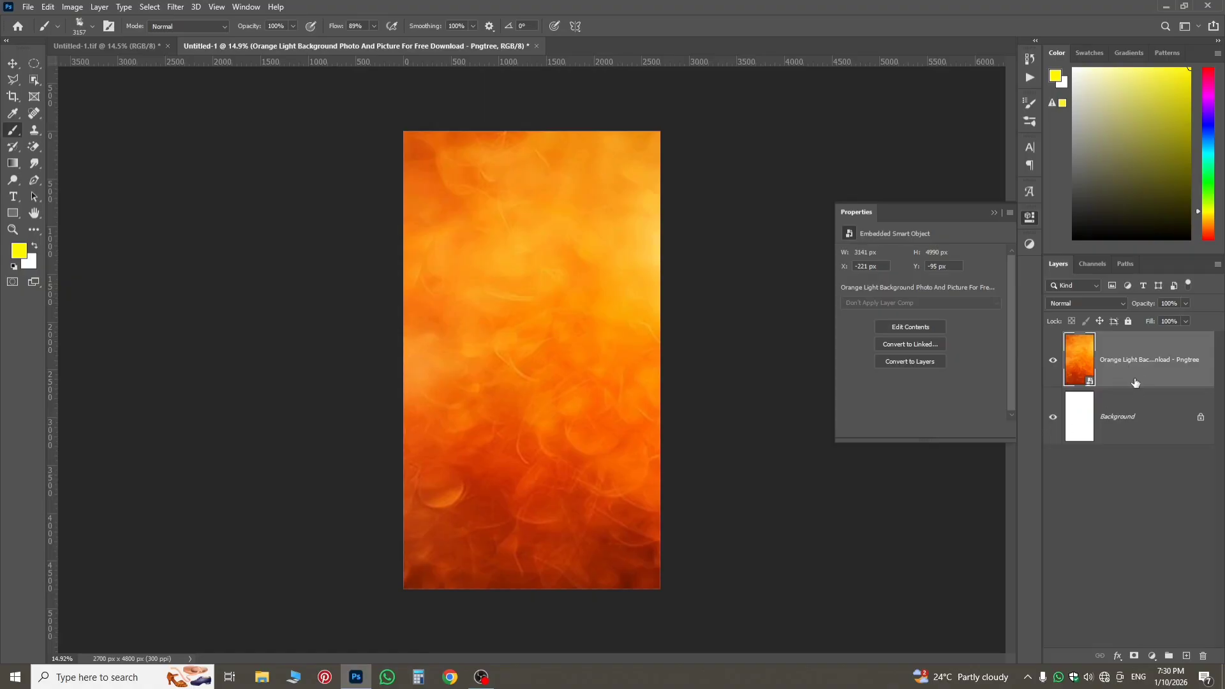
Embed the download (34) yellow-orange image, rotated 90 degrees and scaled to about 191% so it fills the canvas.
click(28, 8)
click(62, 260)
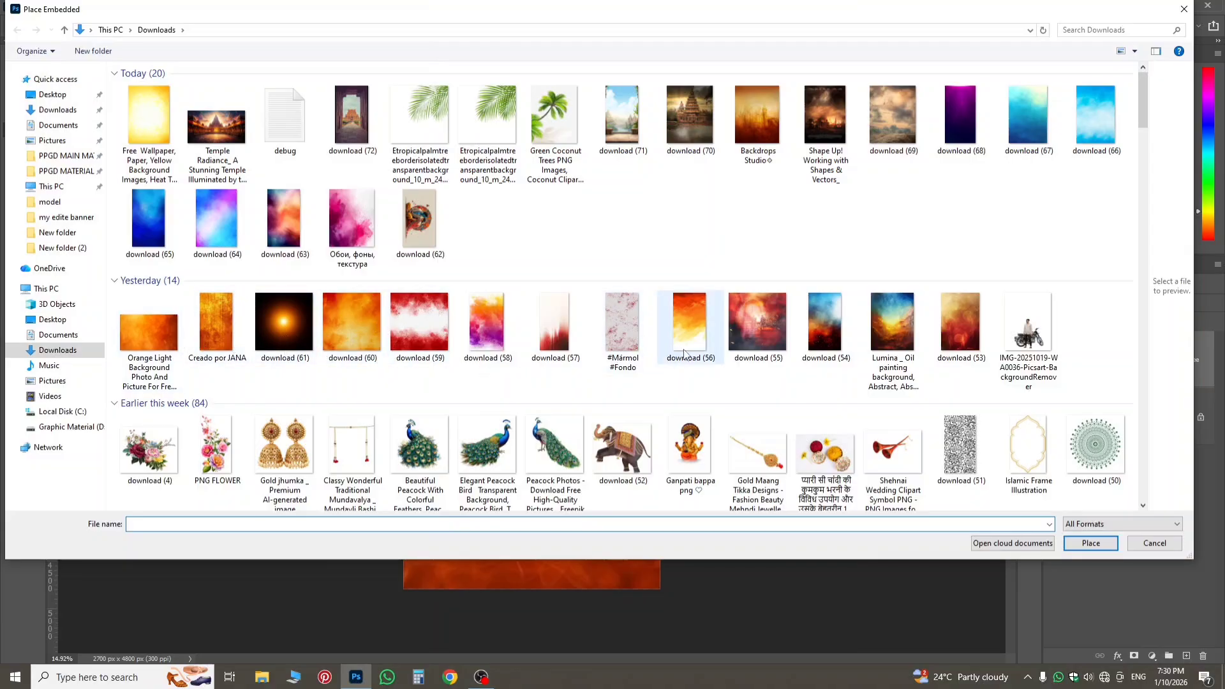
scroll(707, 361, down, 15)
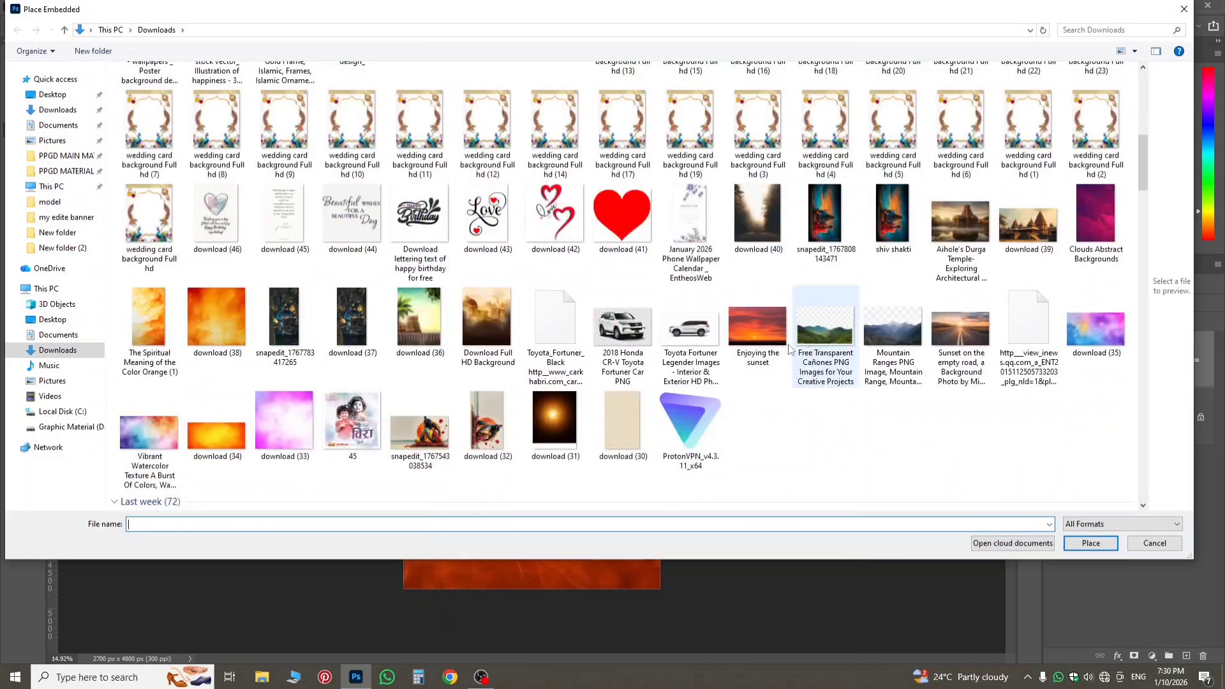
scroll(785, 347, down, 3)
scroll(515, 305, up, 3)
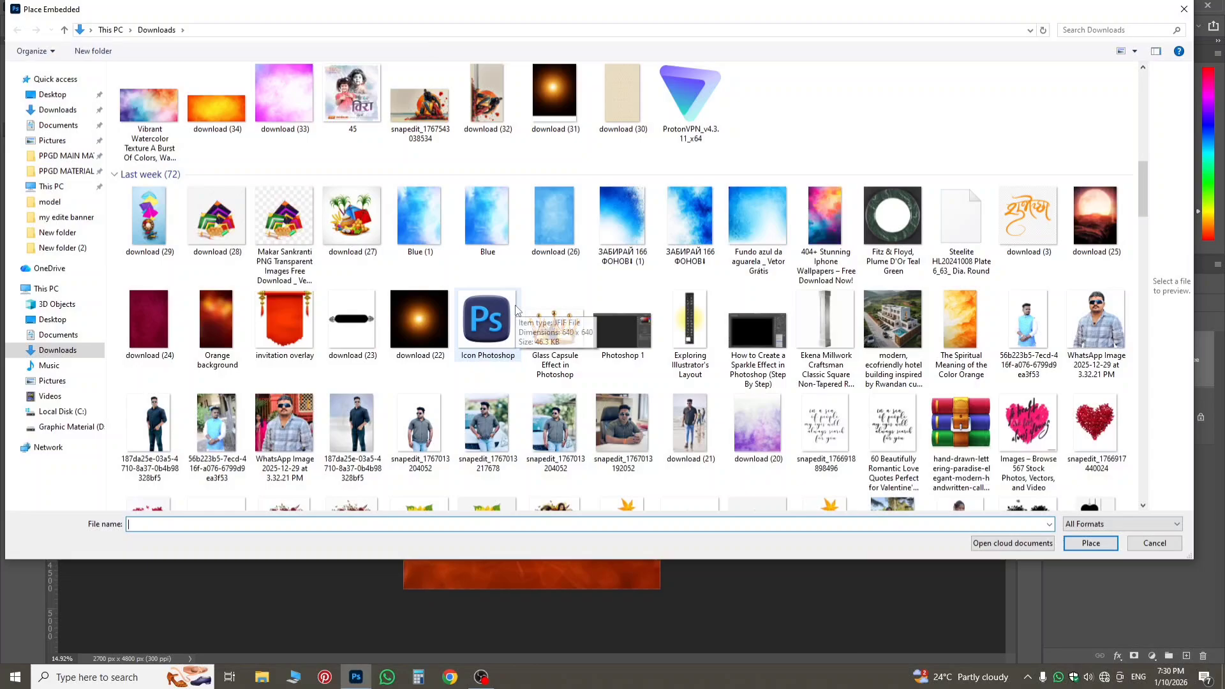
double_click(217, 110)
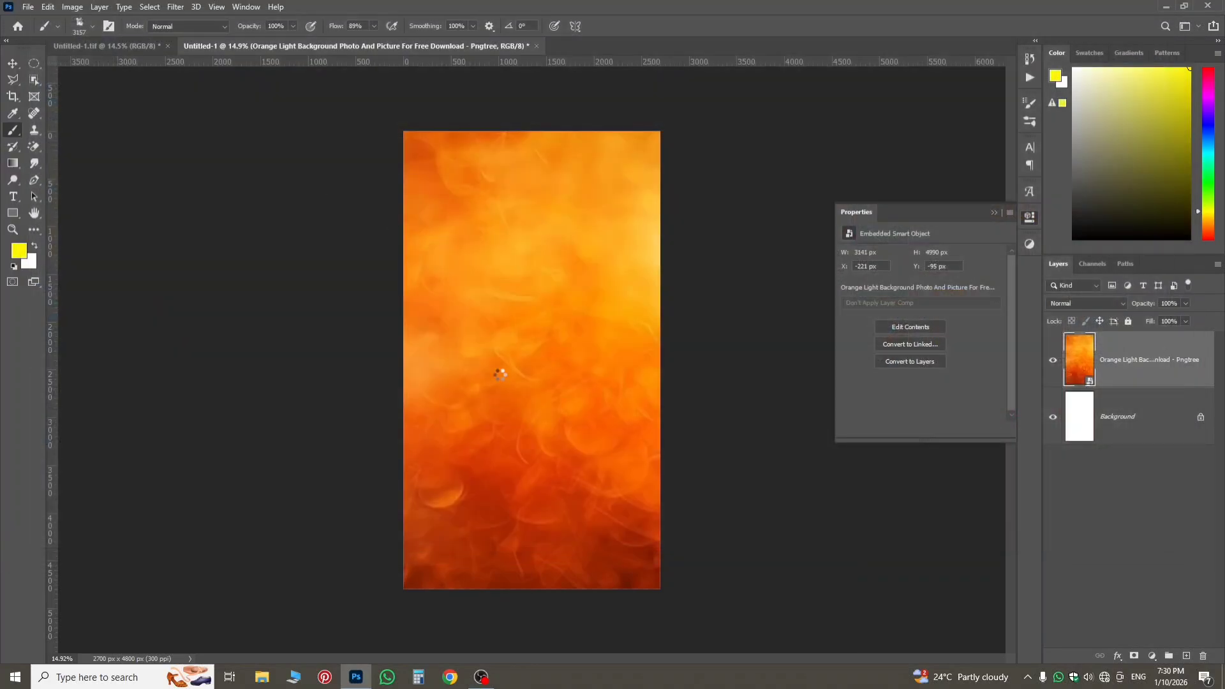
drag(702, 311, 606, 518)
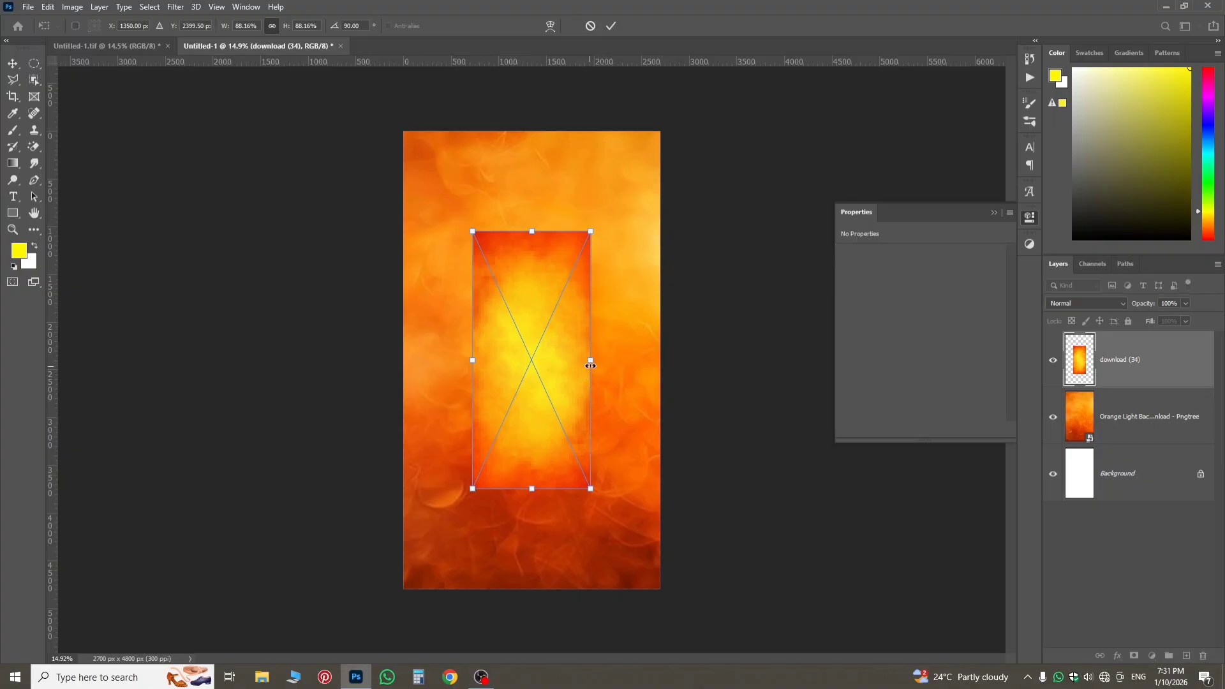
drag(590, 365, 659, 403)
key(Return)
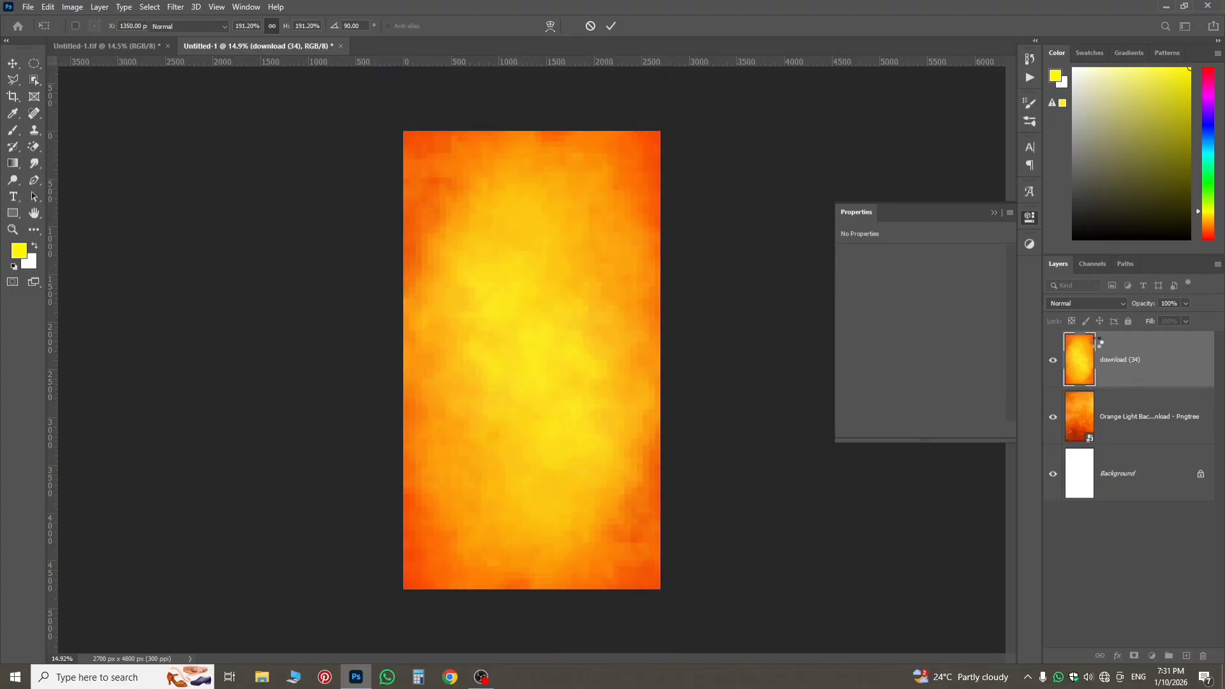
Set the download (34) layer's blend mode to Darken.
key(b)
click(1085, 303)
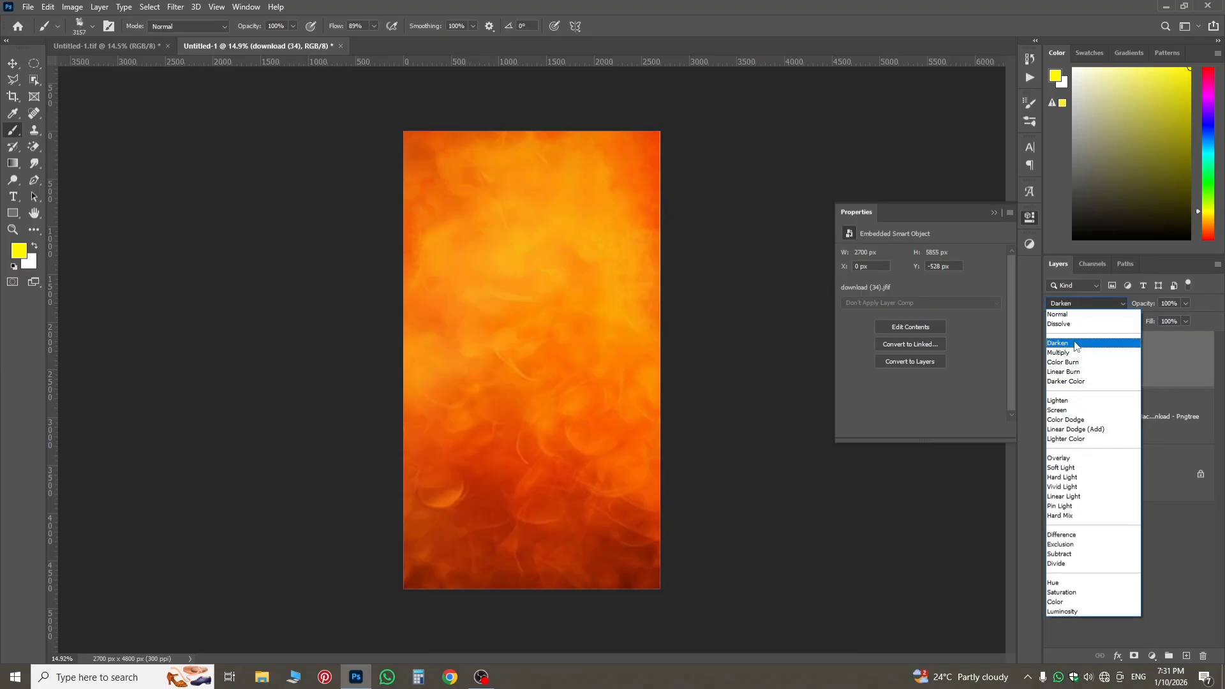
click(1077, 343)
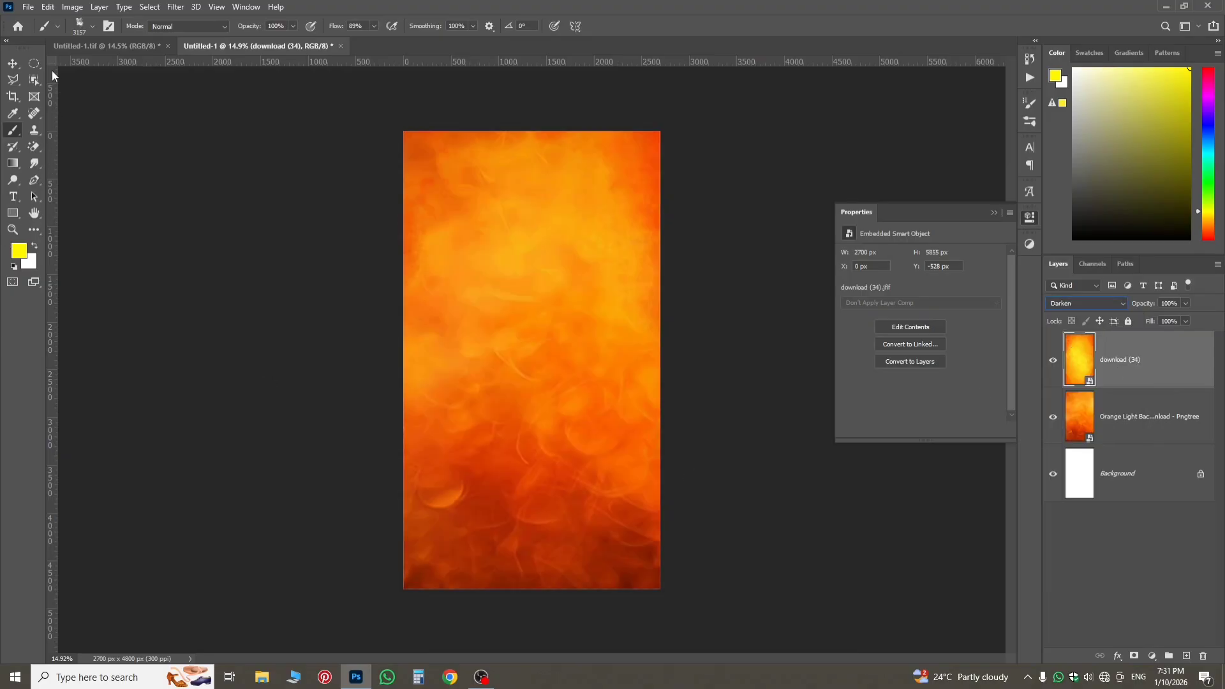
Embed the Shape Up! burning-city image, enlarge it to about 4637 by 6557 px, and set its blend mode to Soft Light.
click(28, 6)
click(113, 259)
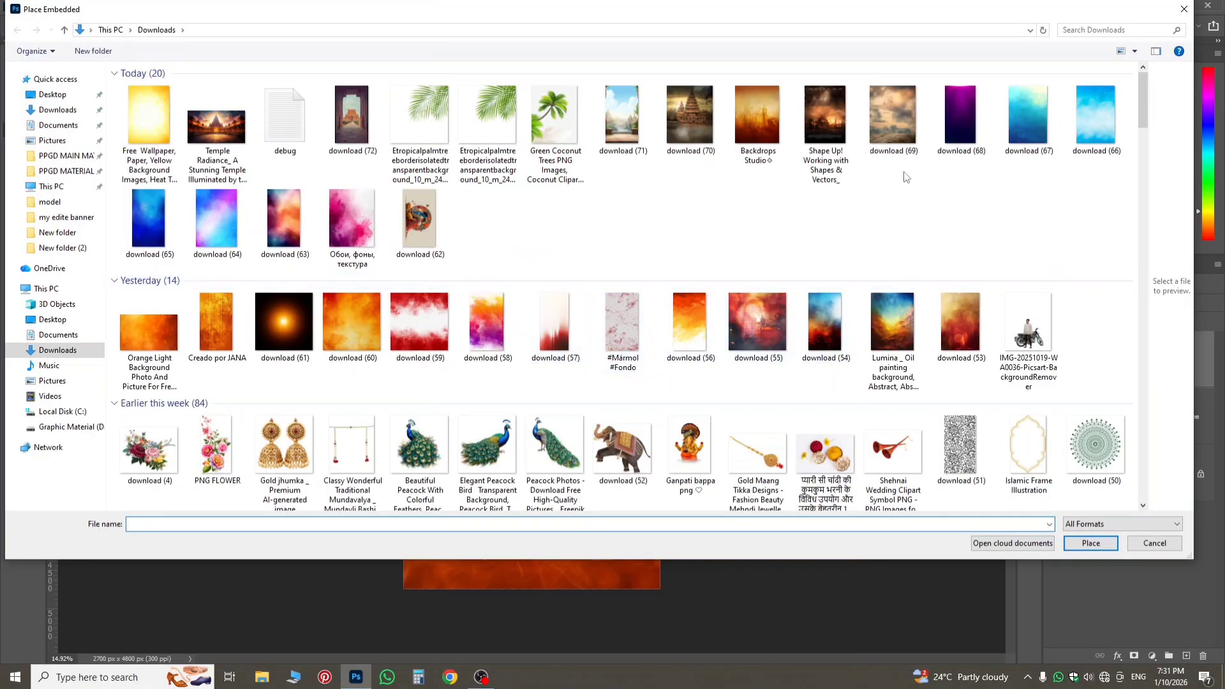
double_click(810, 128)
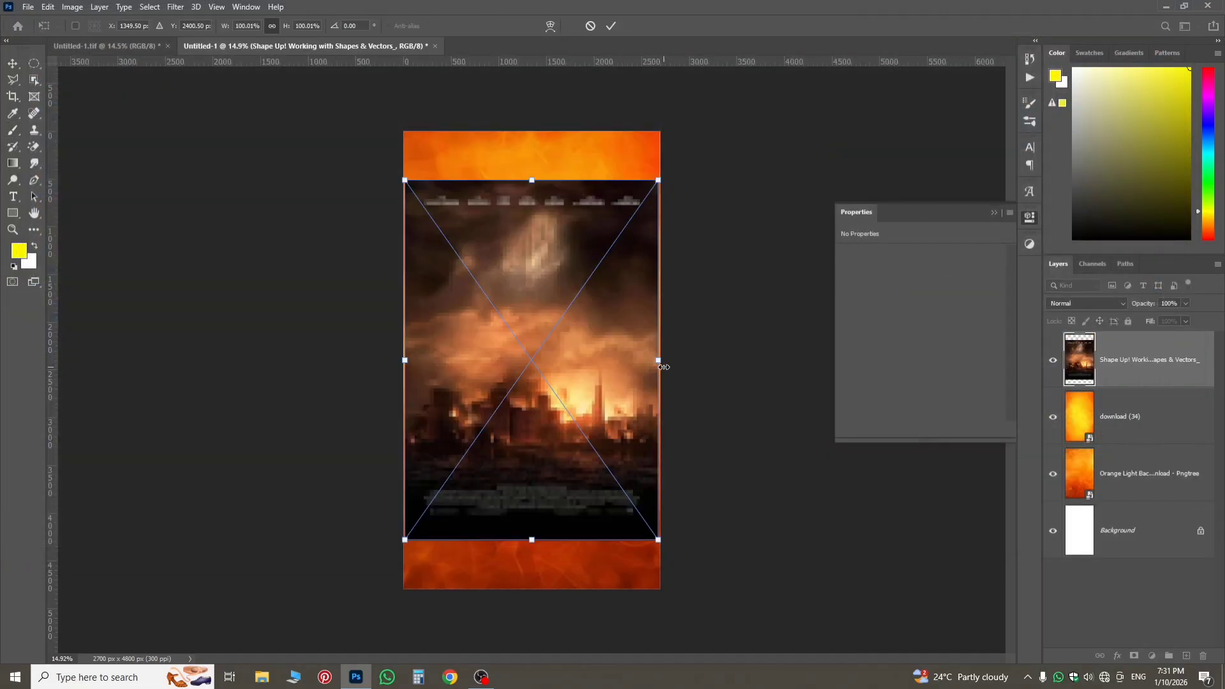
drag(660, 363, 753, 423)
click(1127, 383)
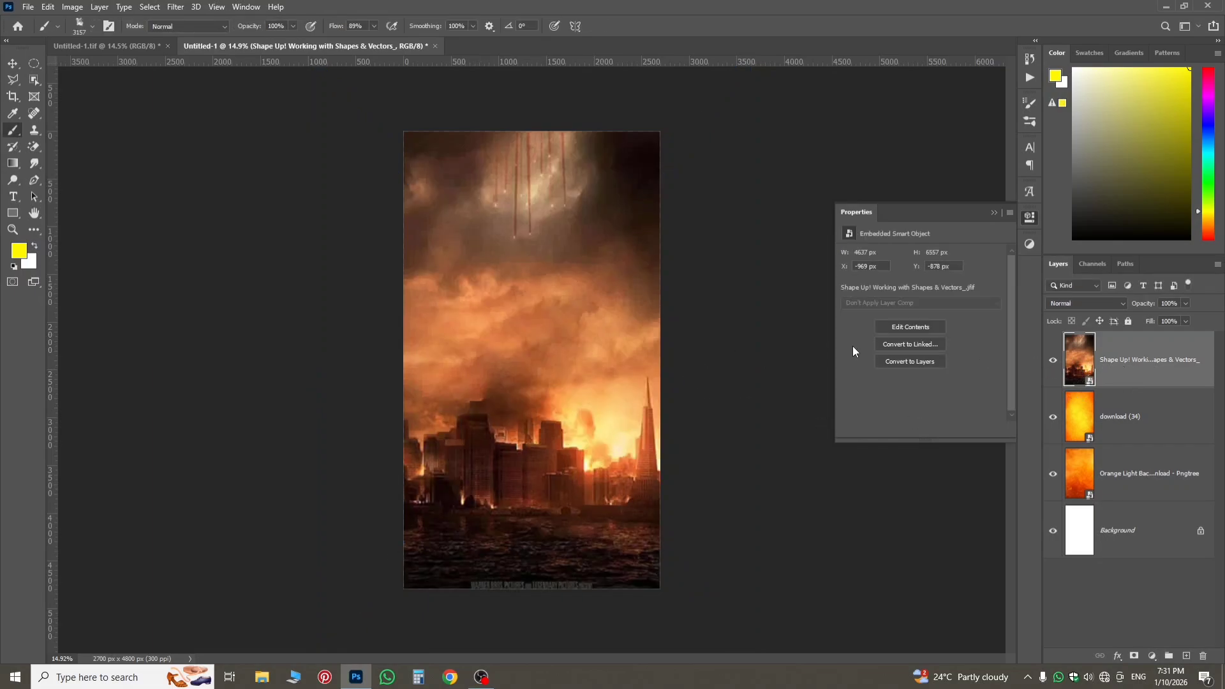
click(1052, 304)
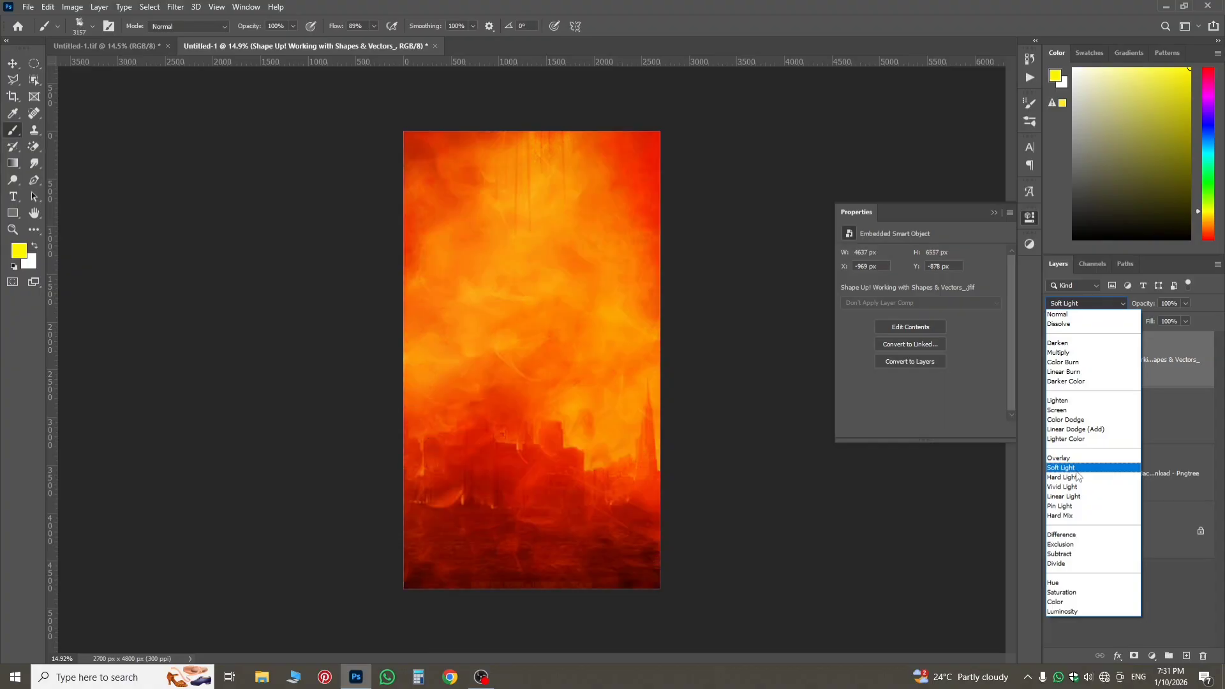
click(1073, 468)
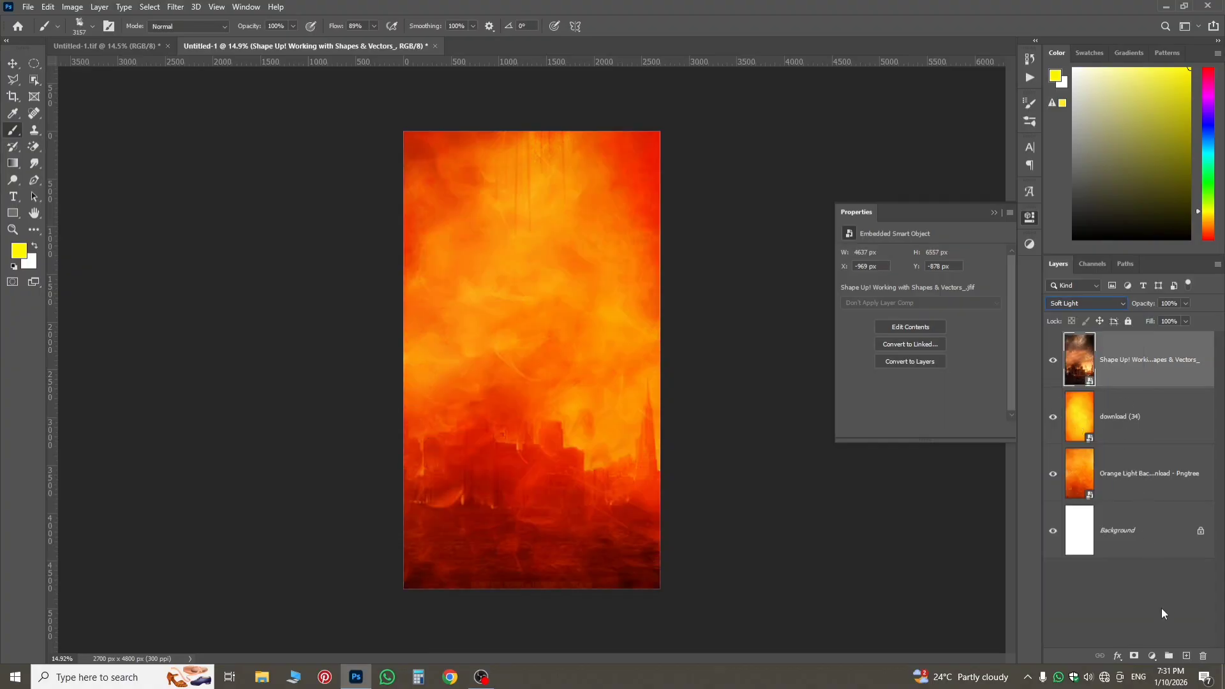
Add a black mask to the burning-city layer and paint white with the large cloudy brush to reveal it across the canvas.
alt+click(1134, 656)
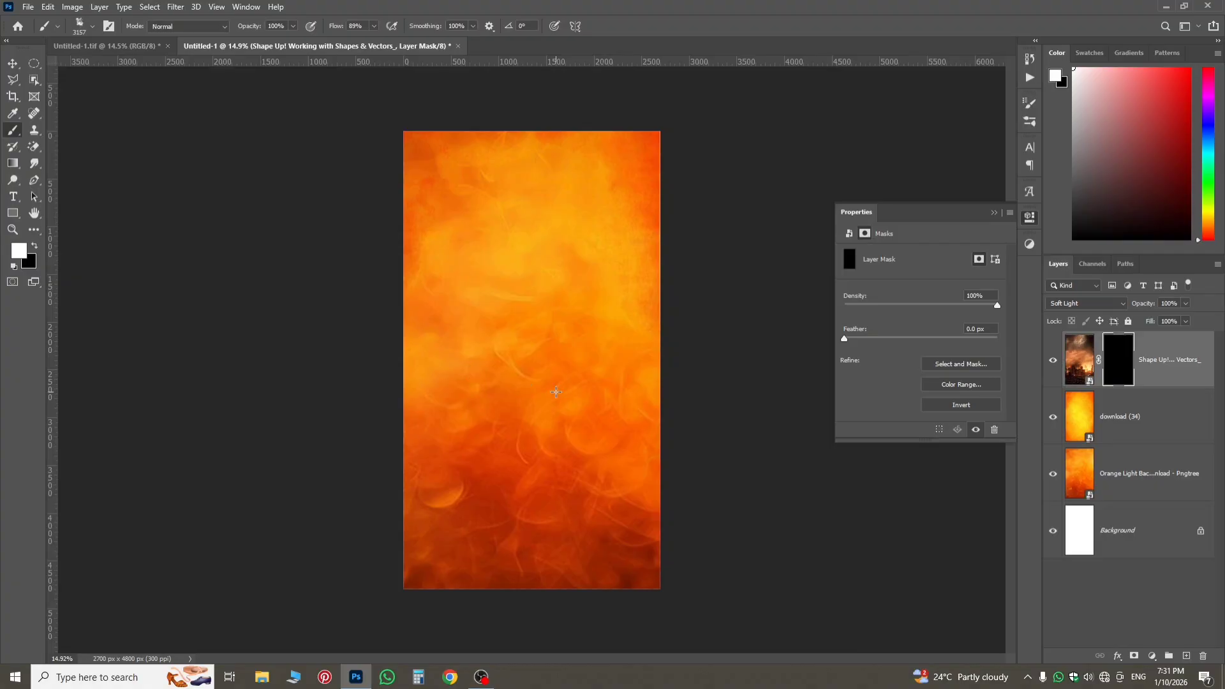
mouse_move(557, 392)
mouse_down()
mouse_move(606, 533)
mouse_move(580, 574)
mouse_move(501, 555)
mouse_move(433, 578)
mouse_move(628, 543)
mouse_move(654, 552)
mouse_move(547, 432)
mouse_move(547, 460)
mouse_move(637, 453)
mouse_move(528, 344)
mouse_move(546, 408)
mouse_move(514, 393)
mouse_move(536, 420)
mouse_move(516, 384)
mouse_up()
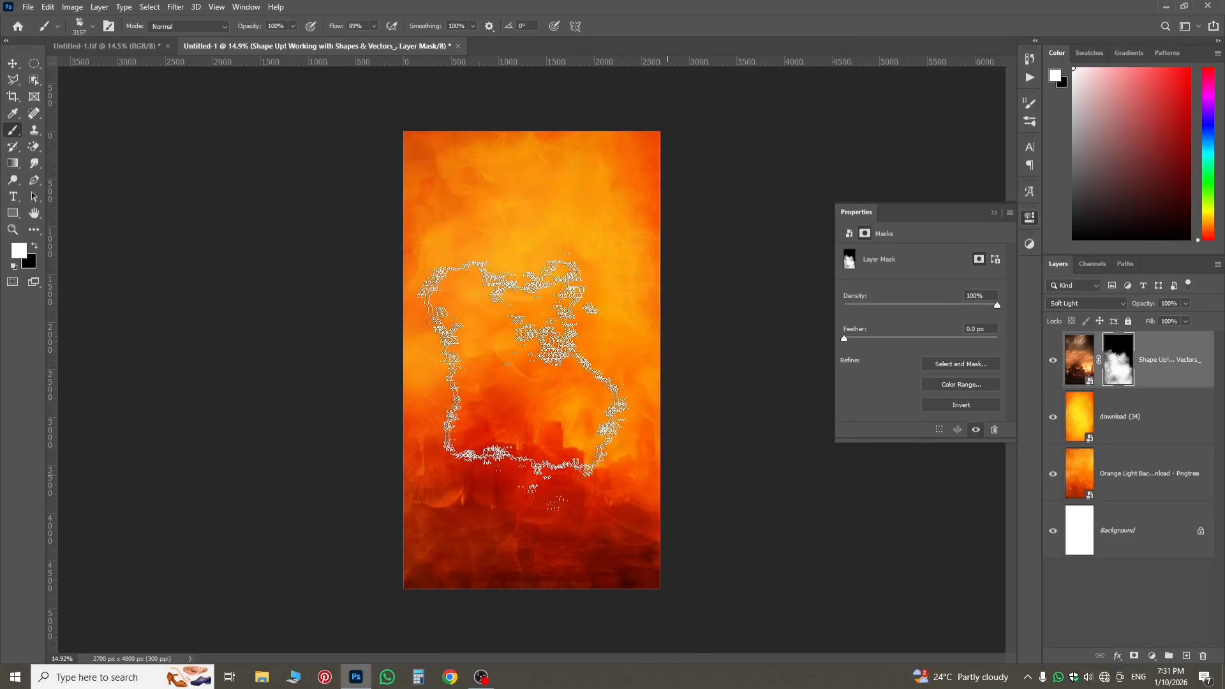
drag(532, 293, 534, 291)
click(645, 226)
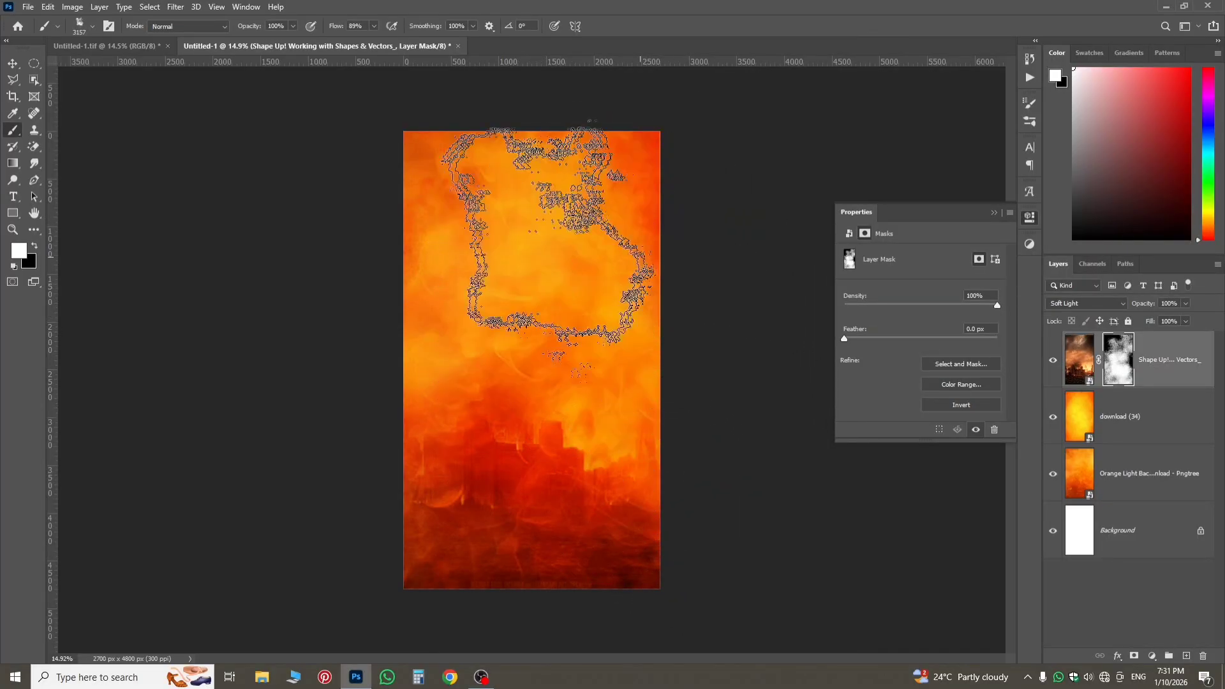
drag(389, 209, 450, 261)
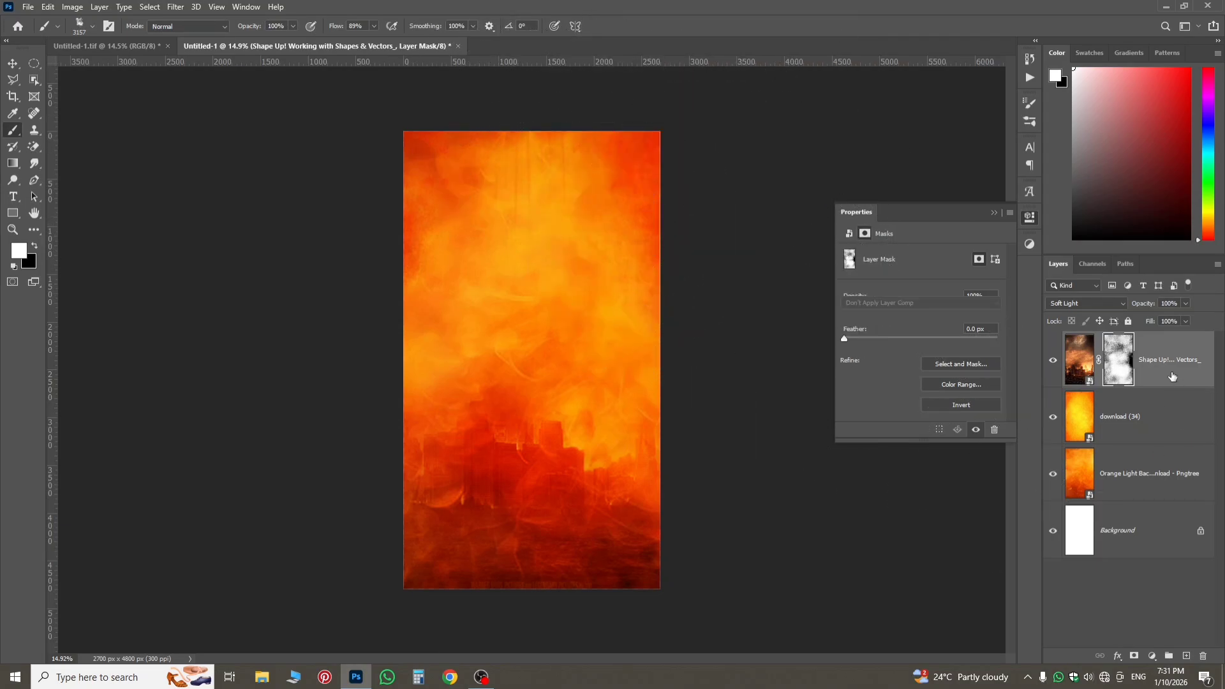
click(1079, 359)
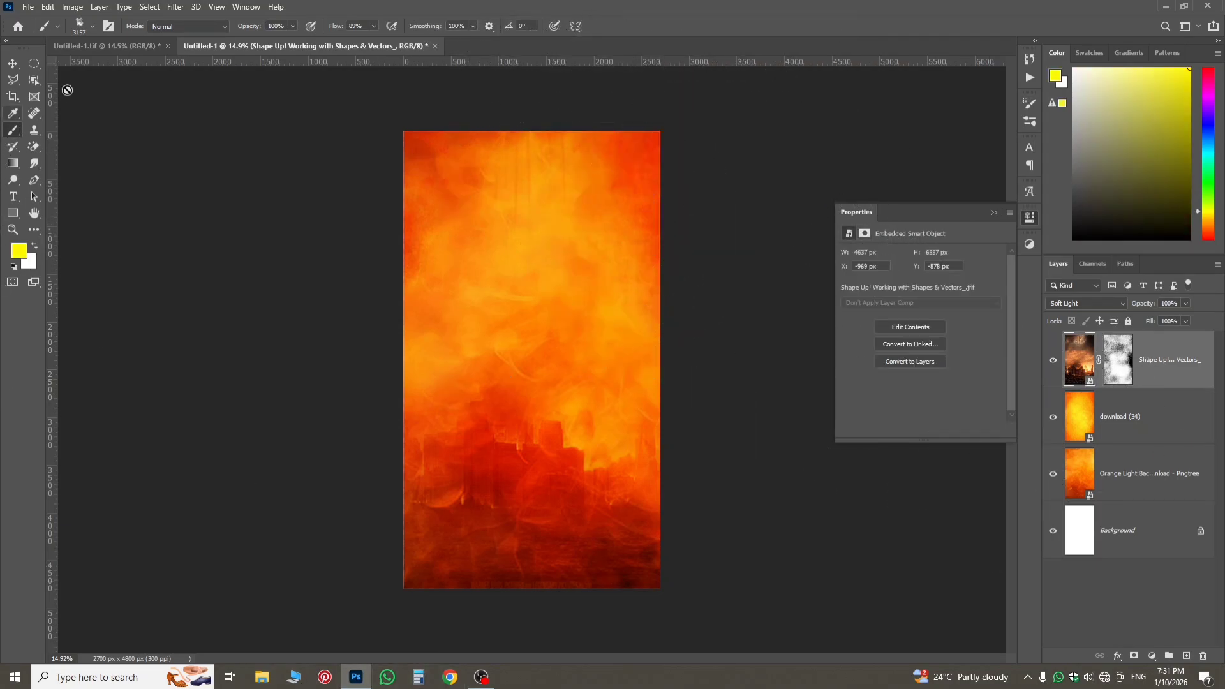
Embed the download (72) temple image, scale it to about 175% and shift it up so the temple fills the canvas width.
click(28, 6)
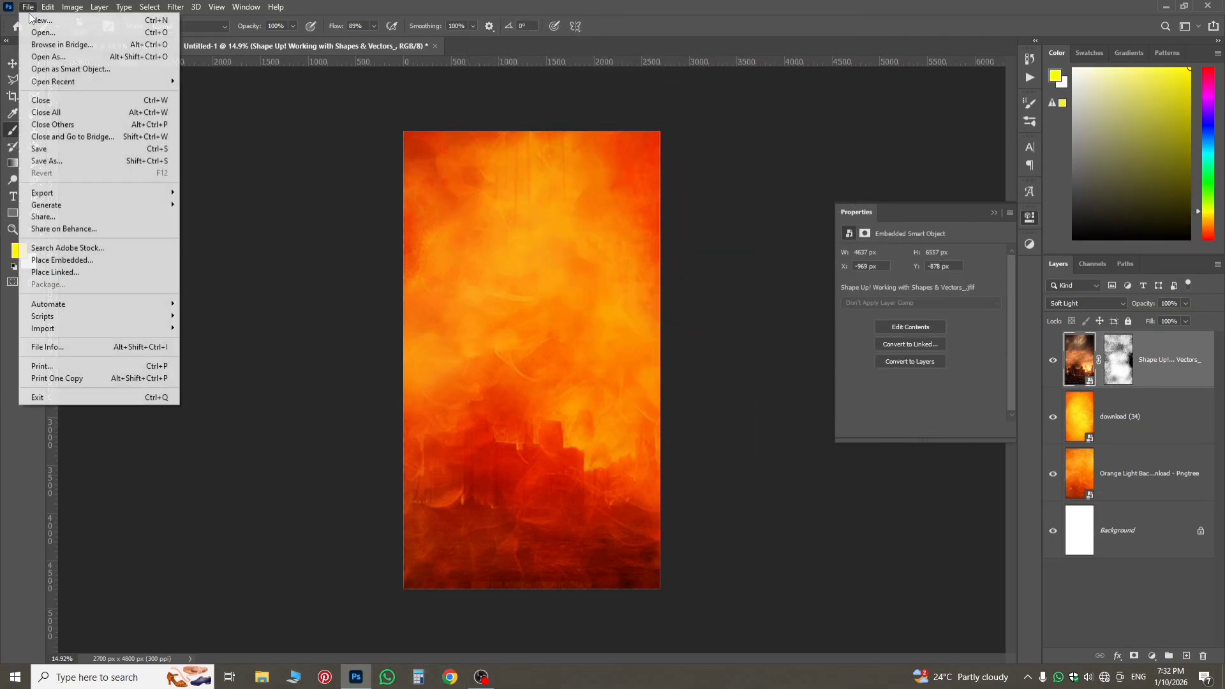
click(75, 260)
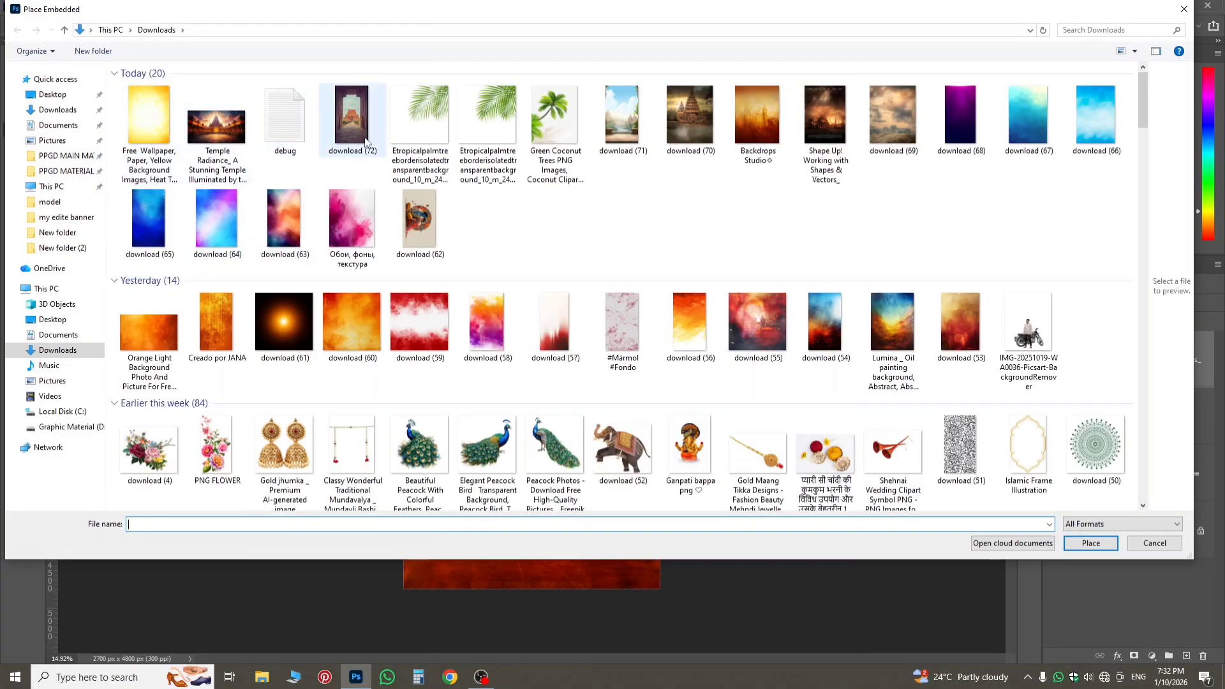
double_click(351, 116)
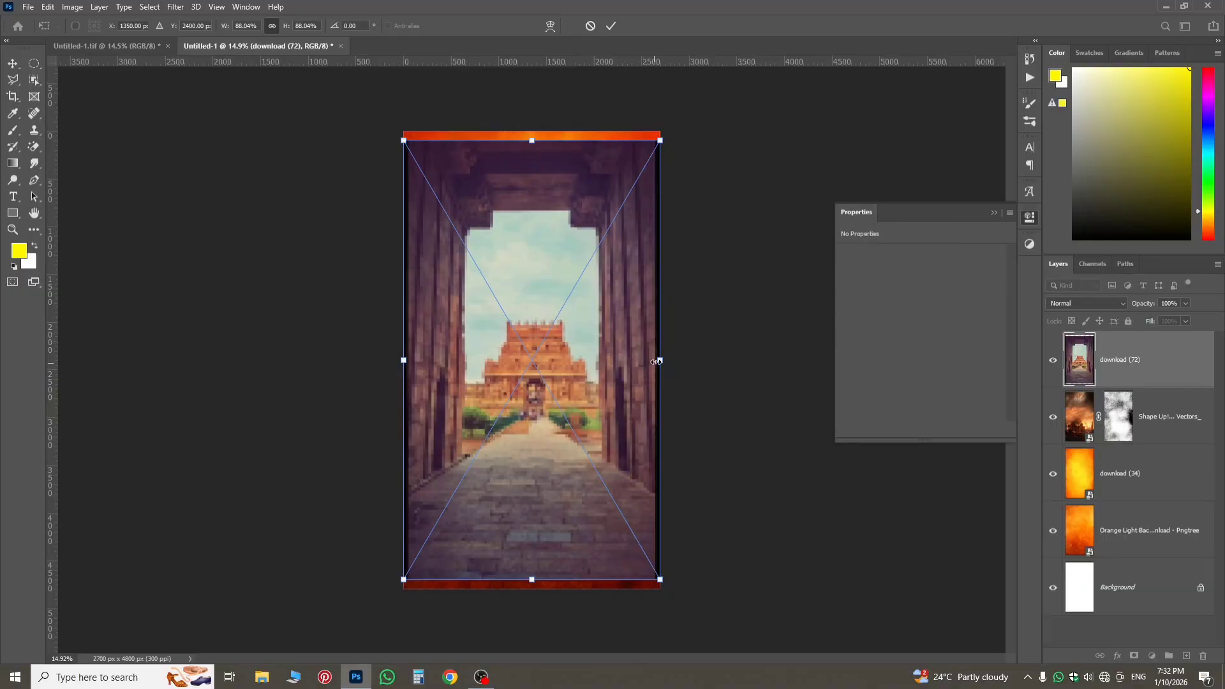
drag(662, 361, 786, 360)
drag(619, 485, 621, 447)
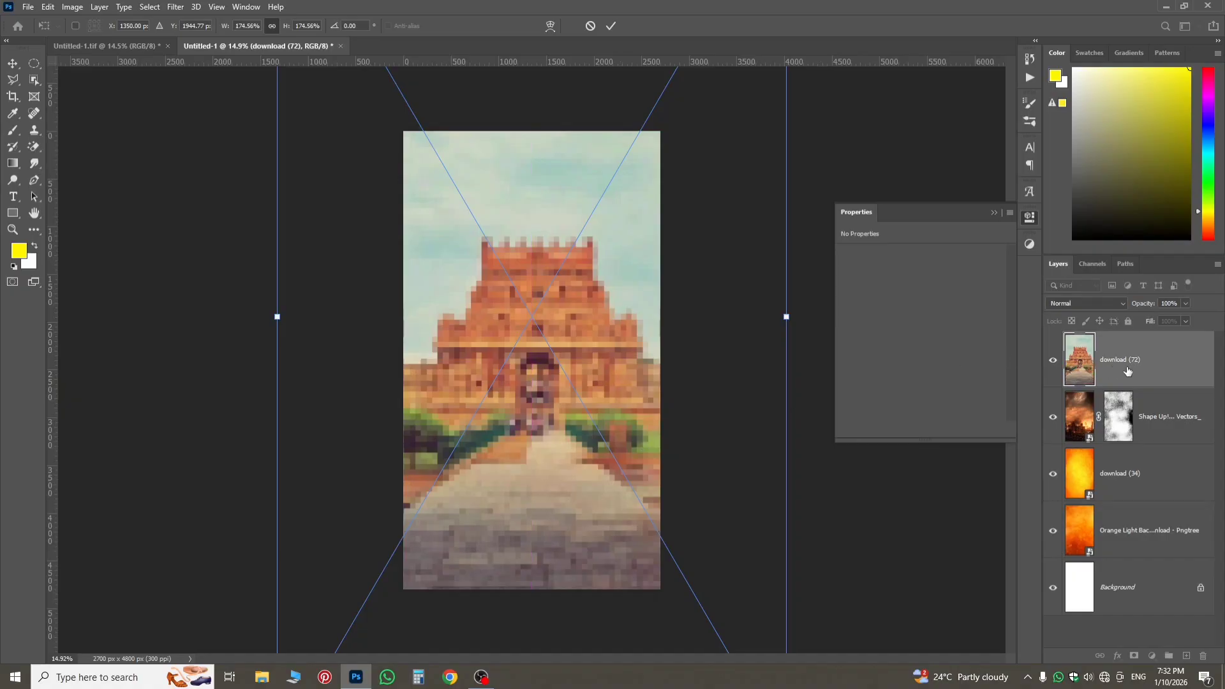
key(Return)
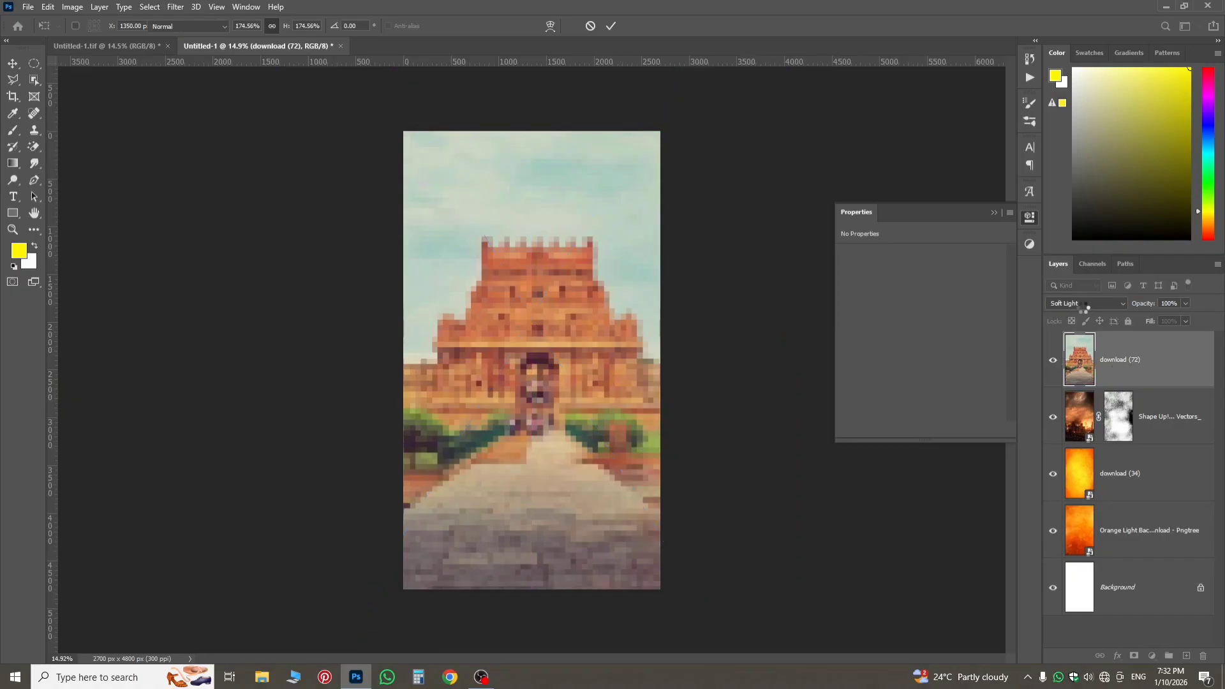
key(b)
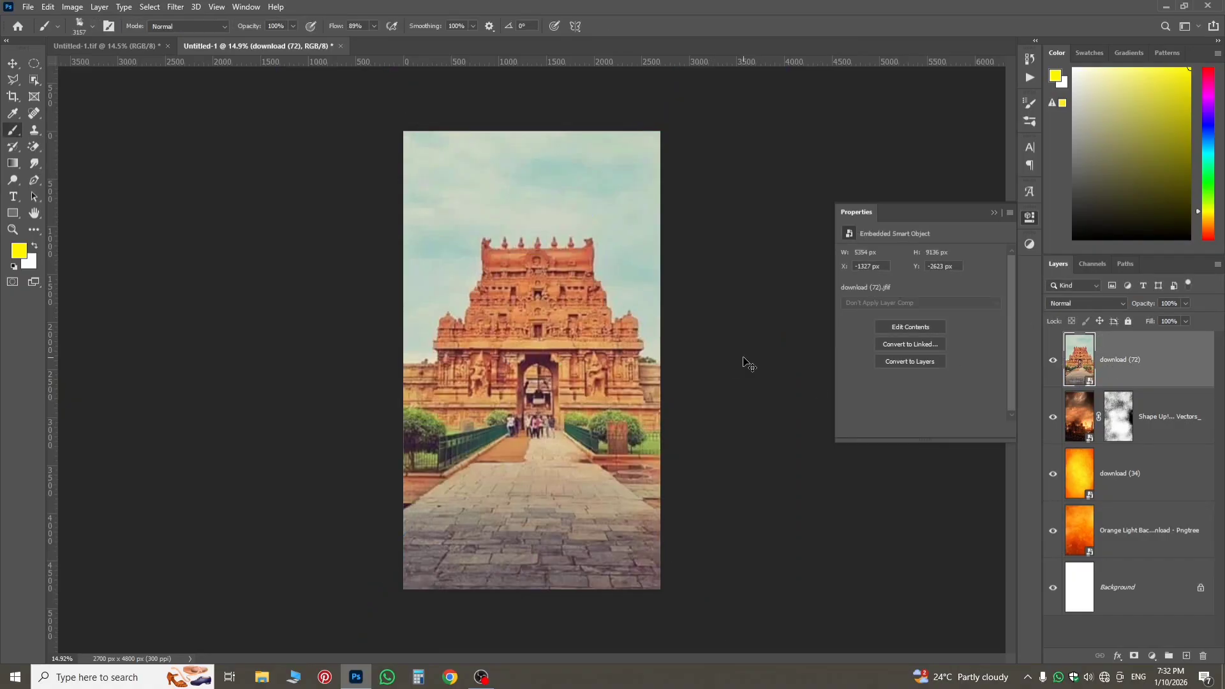
Transform the temple image again, moving it further up to a centre height of about 1476 px.
key(ctrl+t)
drag(536, 423, 533, 375)
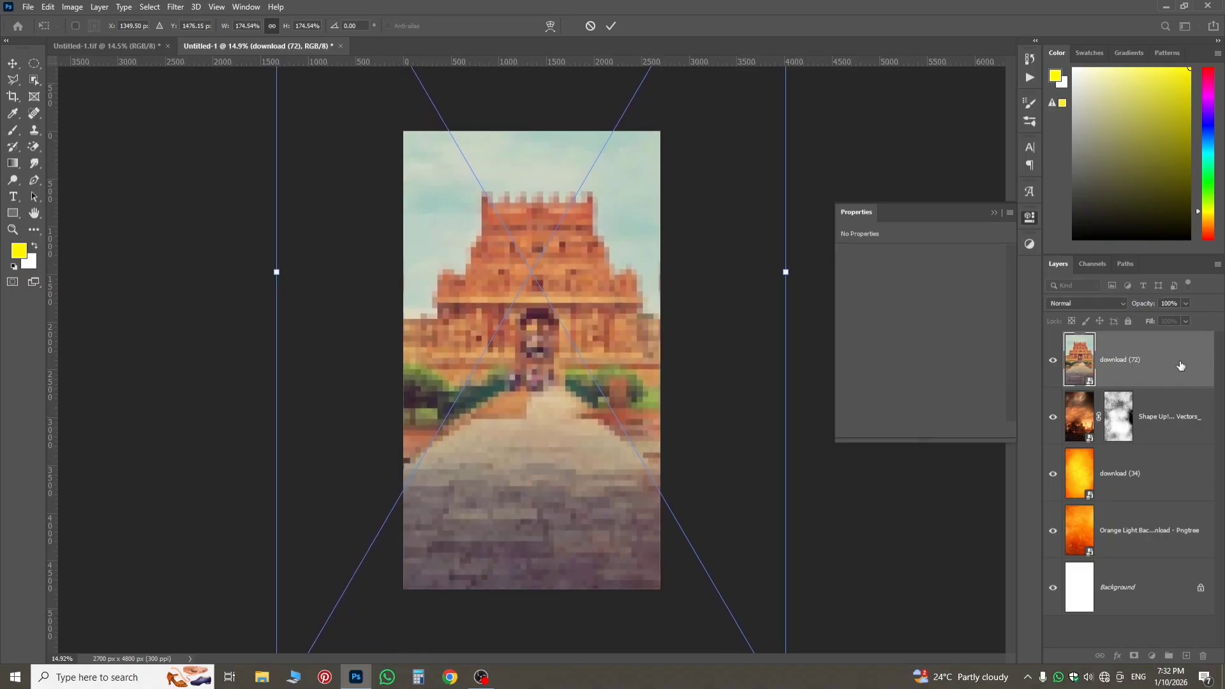
key(Return)
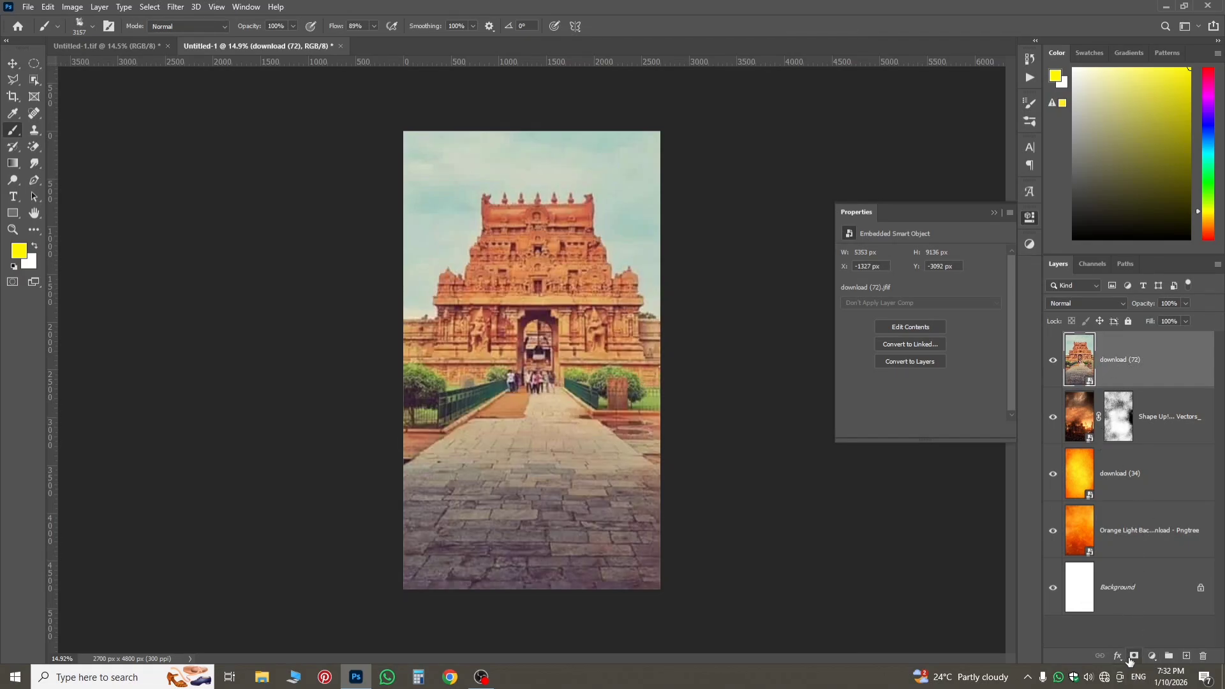
Add a black mask to the temple layer, paint the temple back with the white cloudy brush, and set the layer's Fill to 51%.
alt+click(1133, 657)
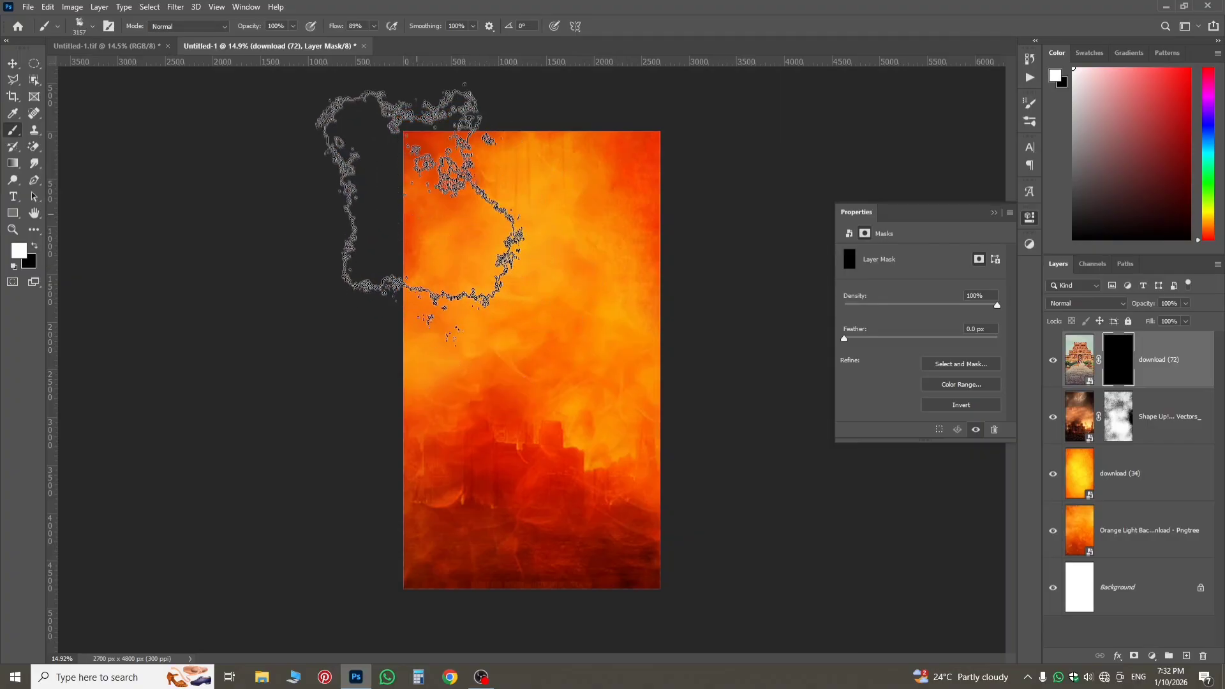
mouse_move(540, 192)
mouse_down()
mouse_move(676, 209)
mouse_move(576, 198)
mouse_move(638, 240)
mouse_move(648, 230)
mouse_move(641, 287)
mouse_move(493, 394)
mouse_move(458, 383)
mouse_up()
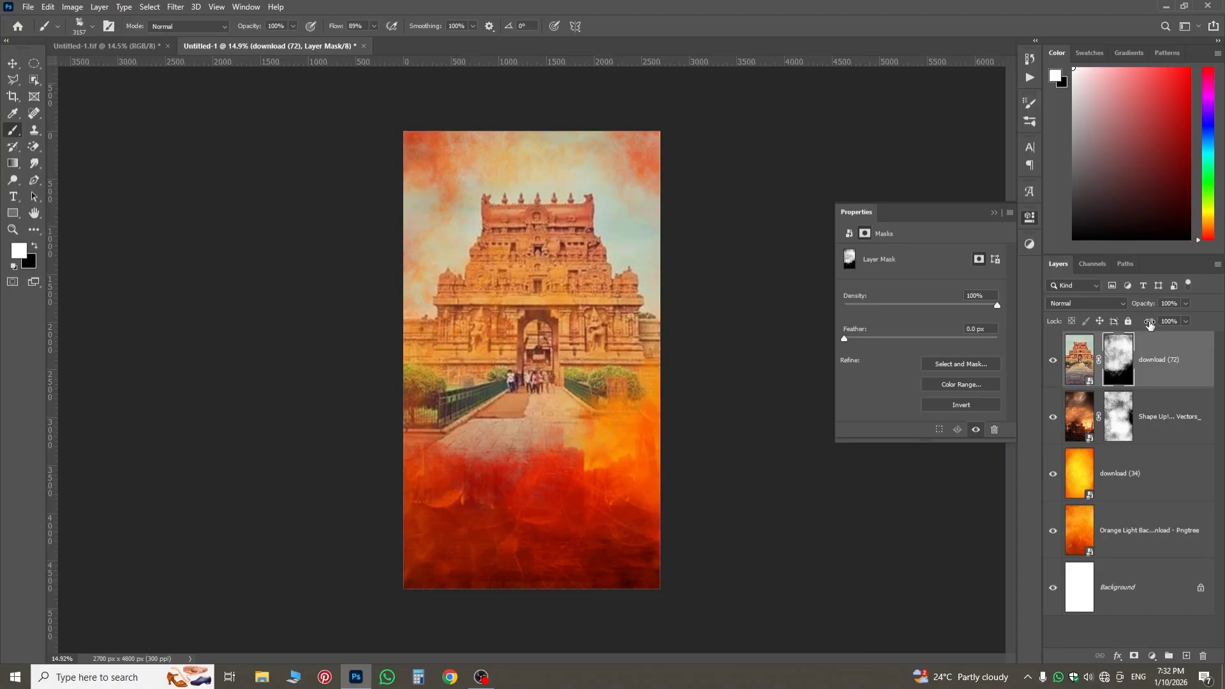
drag(1150, 324, 1117, 338)
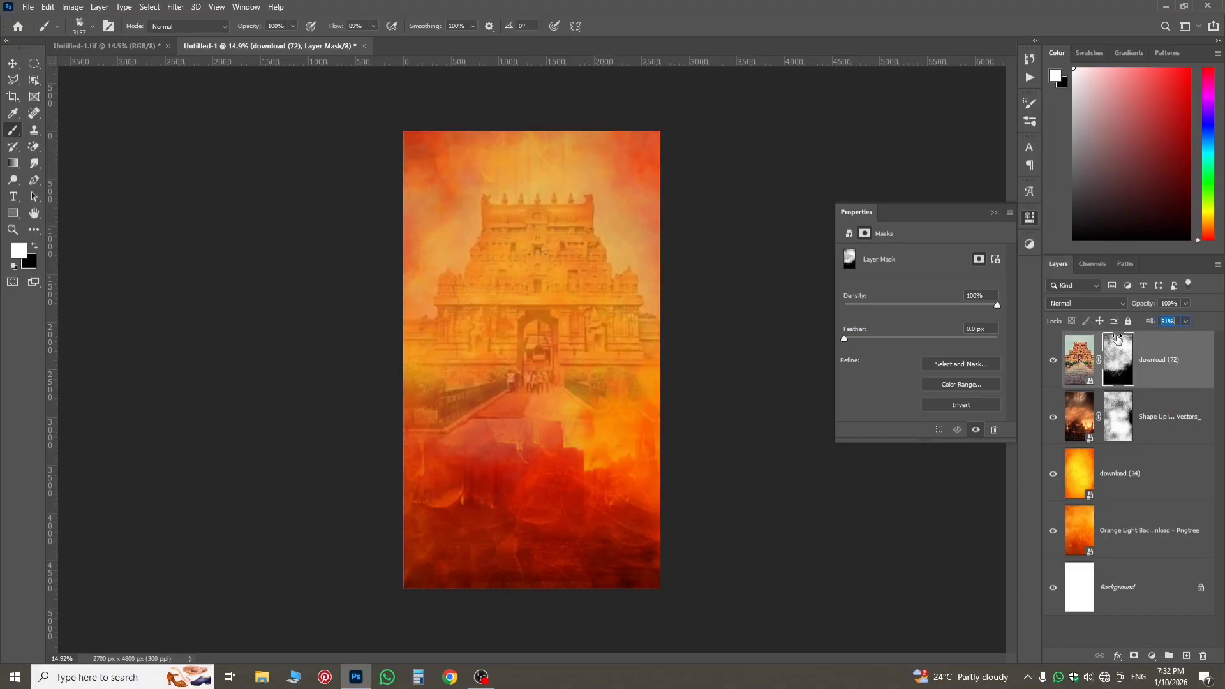
click(1079, 360)
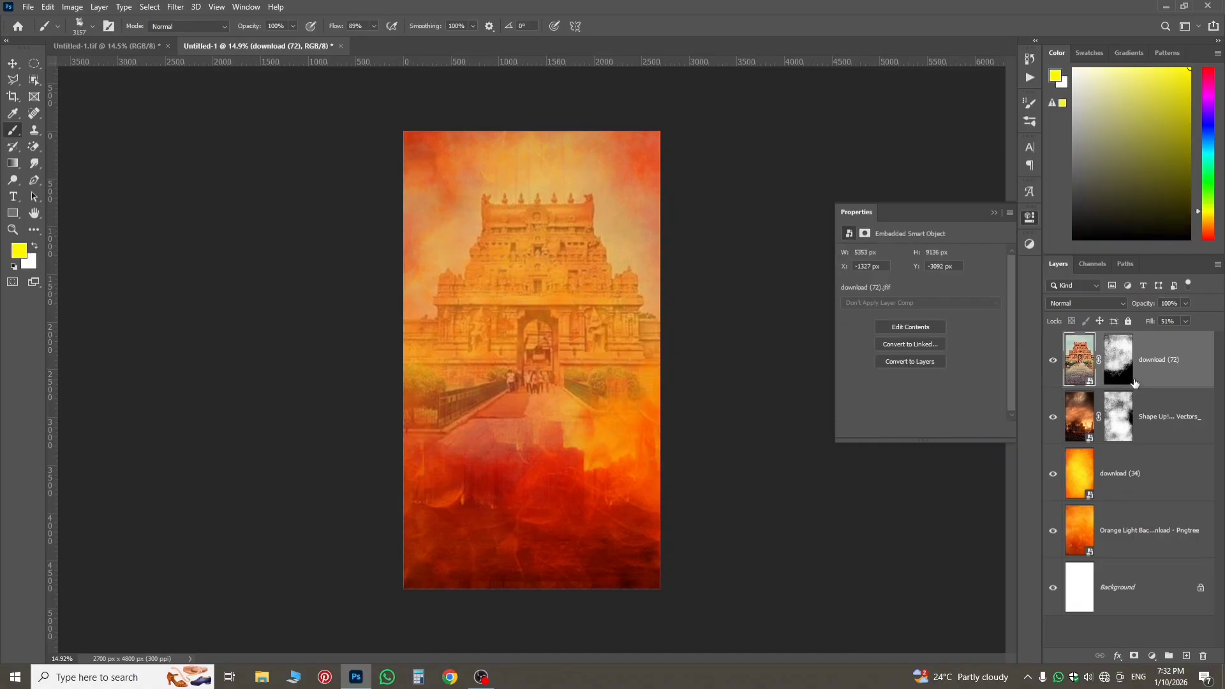
Apply a Black & White adjustment with the default preset to the download (72) temple layer.
click(75, 8)
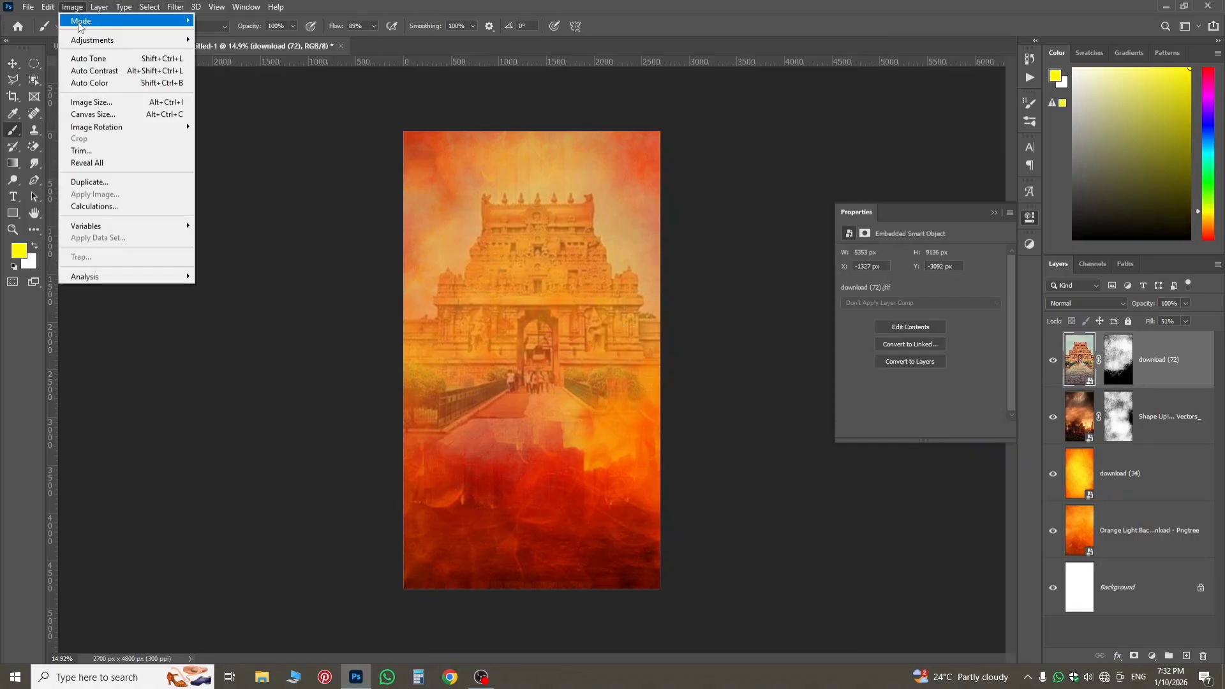
mouse_move(96, 39)
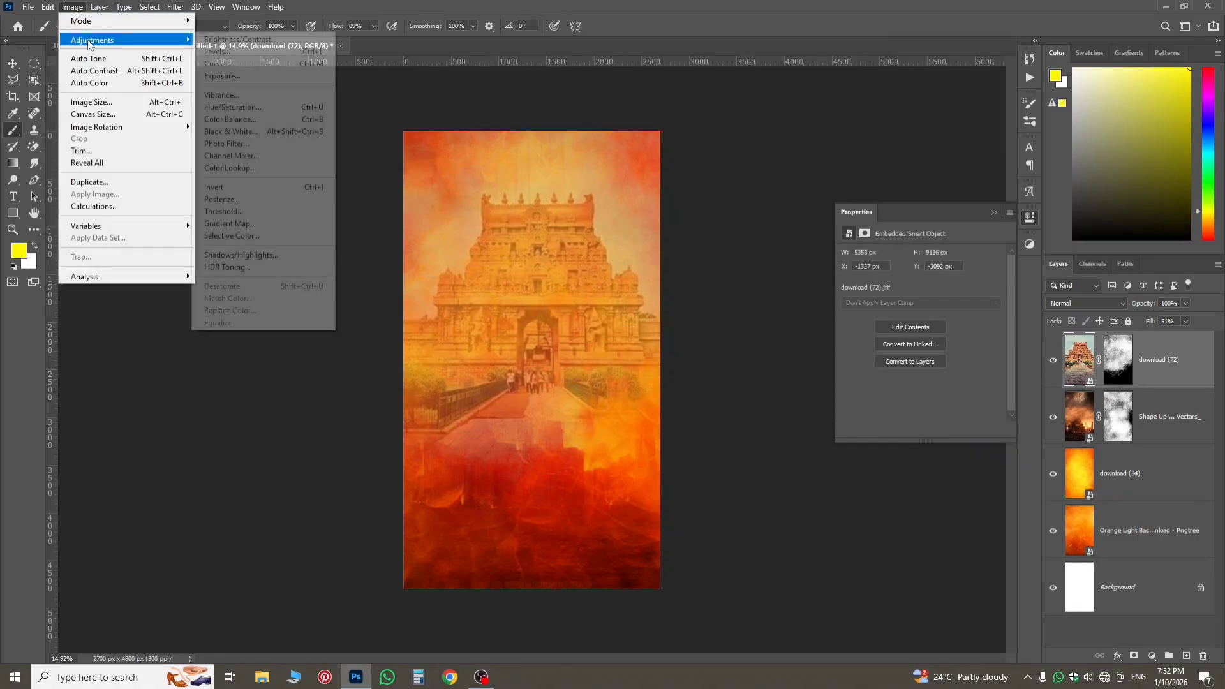
click(307, 132)
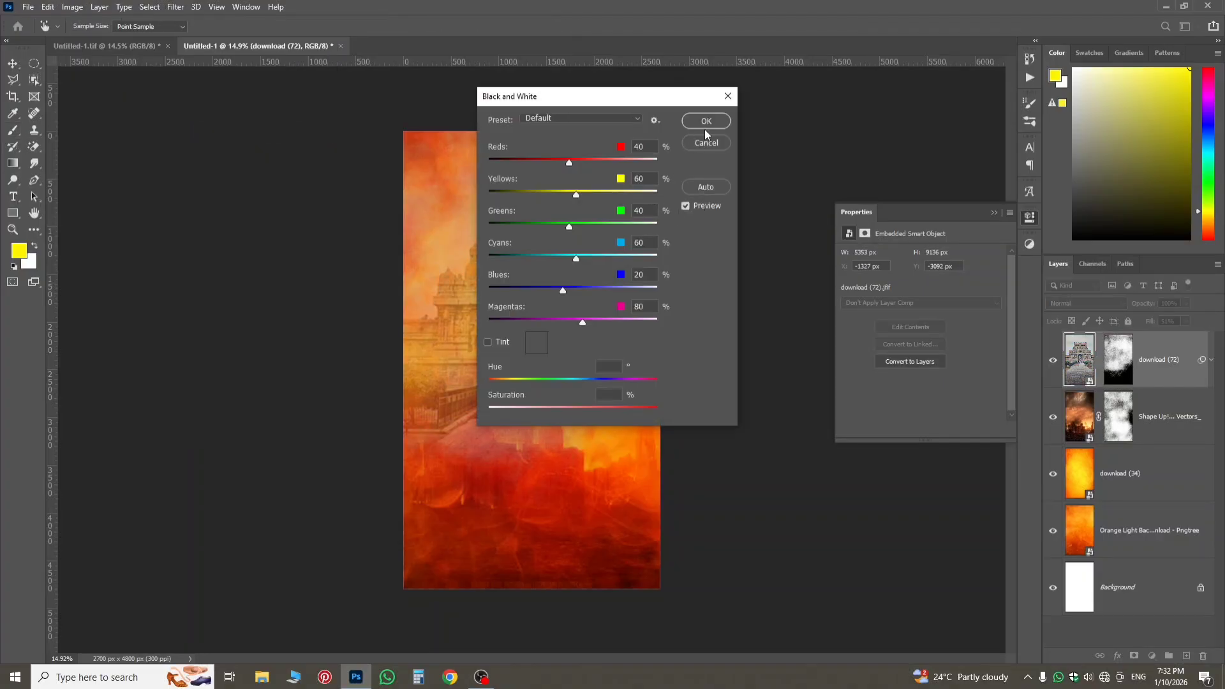
click(705, 122)
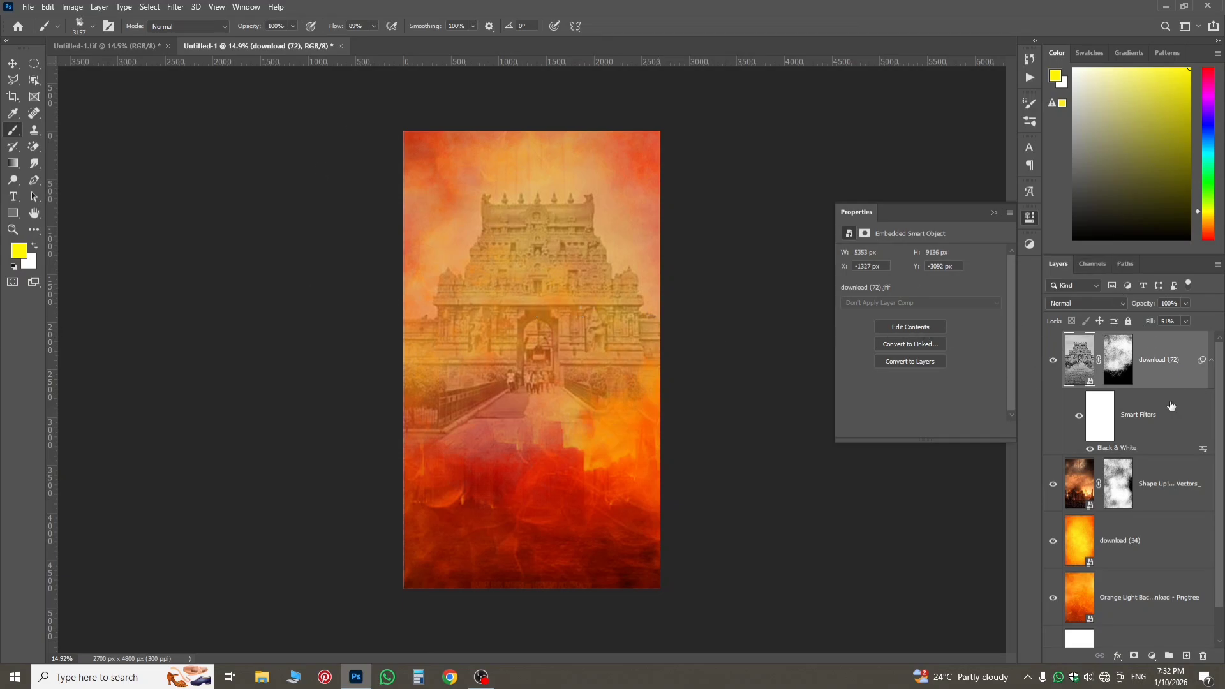
Paint black with the large cloudy brush on the temple layer's mask to hide the temple.
click(1124, 365)
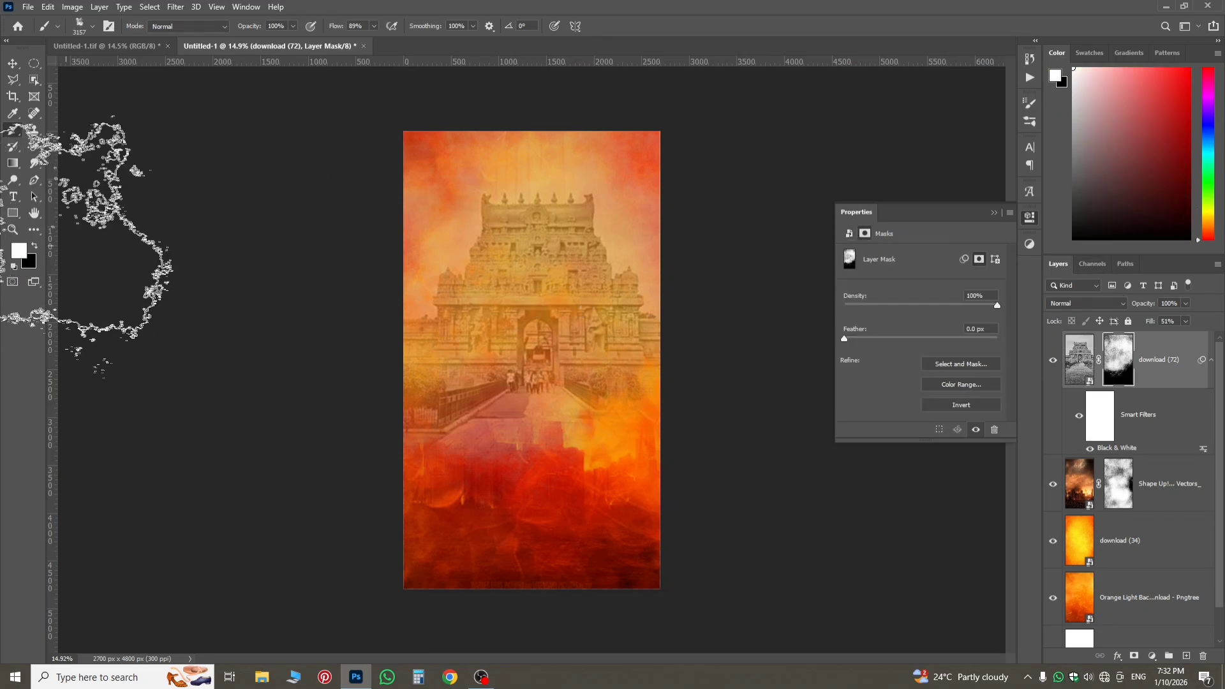
click(31, 245)
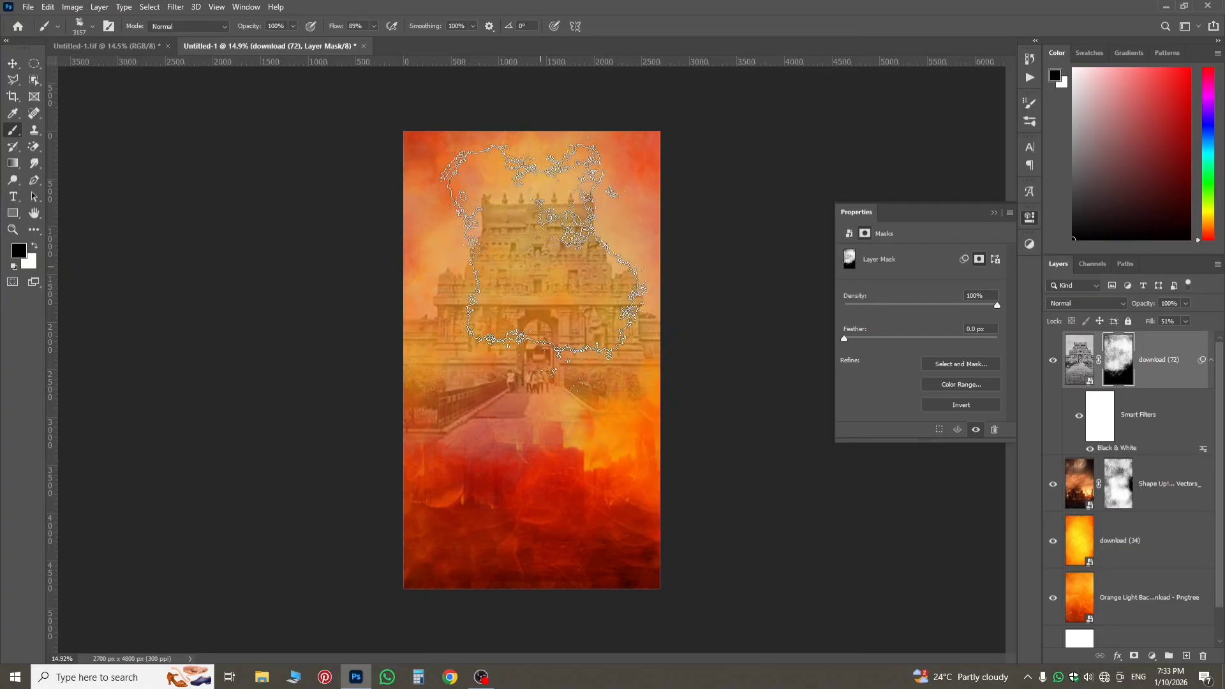
drag(397, 326, 585, 421)
mouse_move(619, 373)
mouse_down()
mouse_move(470, 437)
mouse_move(593, 432)
mouse_move(612, 281)
mouse_up()
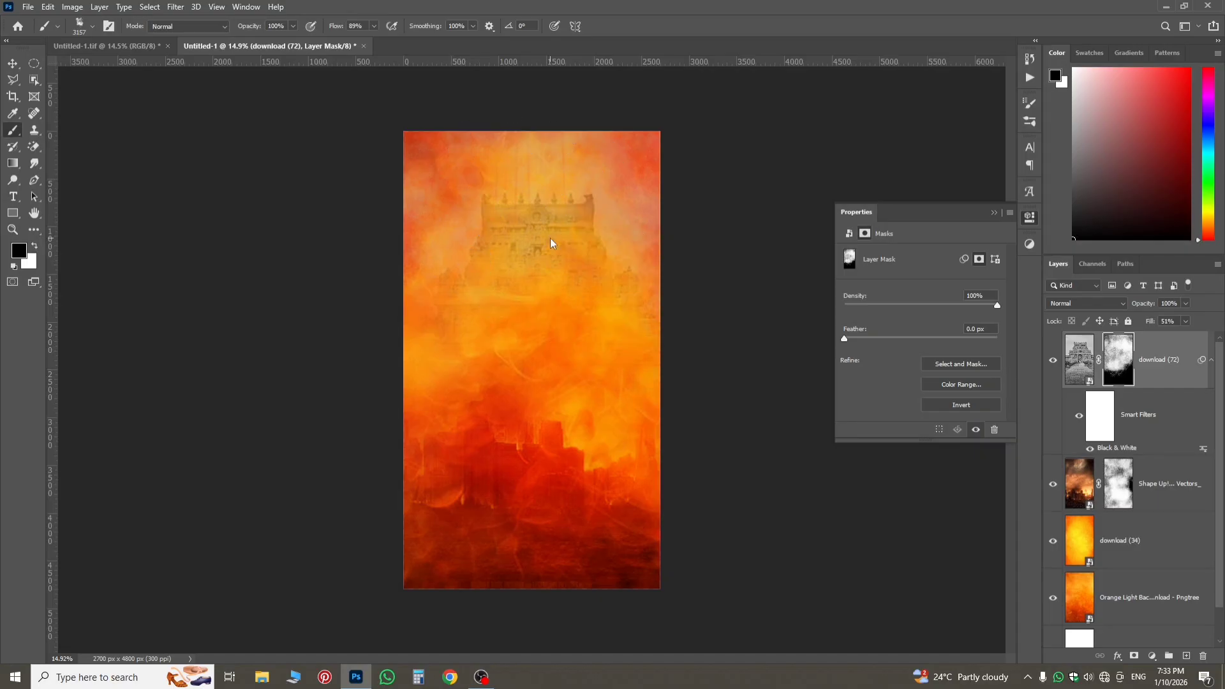
mouse_move(548, 243)
mouse_down()
mouse_move(519, 225)
mouse_move(478, 232)
mouse_move(509, 349)
mouse_move(539, 395)
mouse_up()
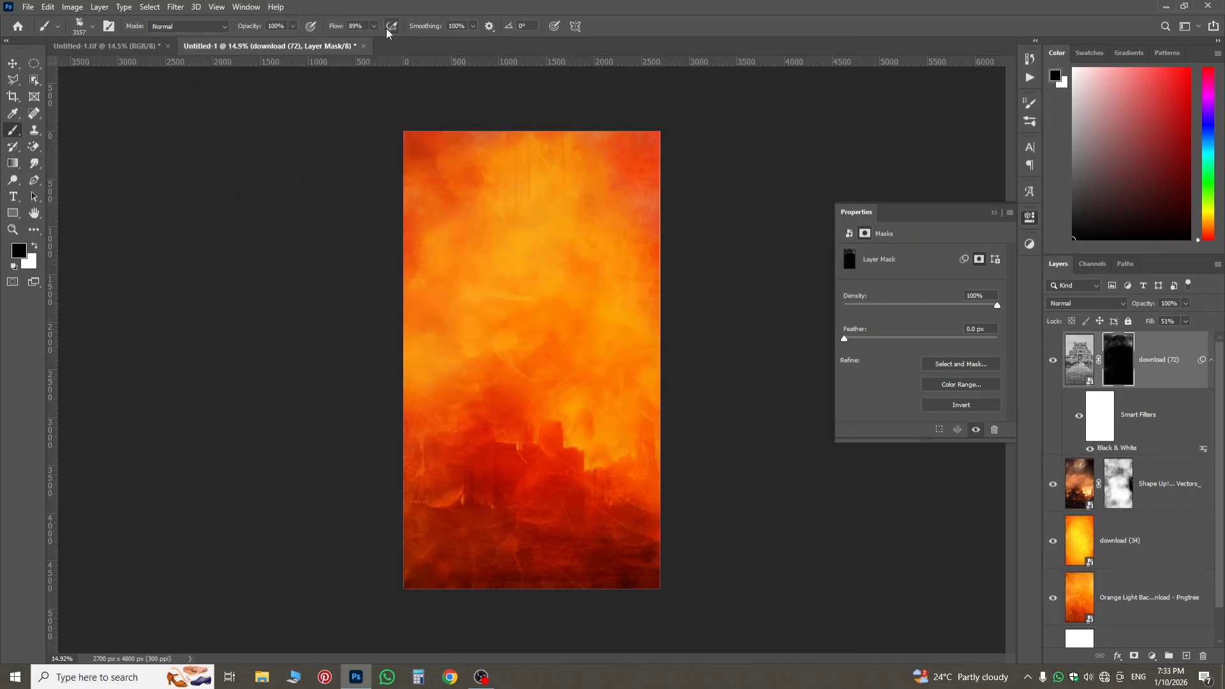
Repaint the temple mask in white at 66% brush Flow to bring the temple back softly, and set the layer's Fill to 31%.
drag(336, 26, 313, 26)
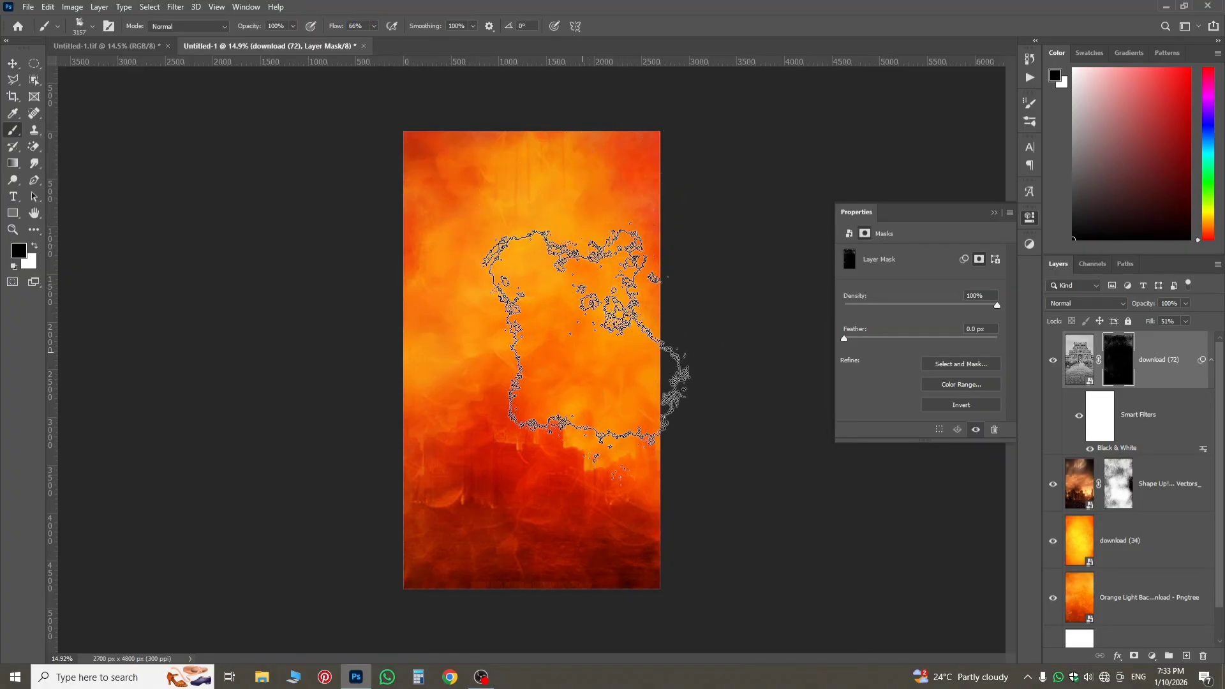
click(36, 246)
mouse_move(402, 164)
mouse_down()
mouse_move(551, 190)
mouse_move(579, 221)
mouse_move(543, 279)
mouse_move(440, 279)
mouse_move(425, 339)
mouse_move(470, 375)
mouse_move(571, 397)
mouse_move(679, 387)
mouse_move(635, 407)
mouse_up()
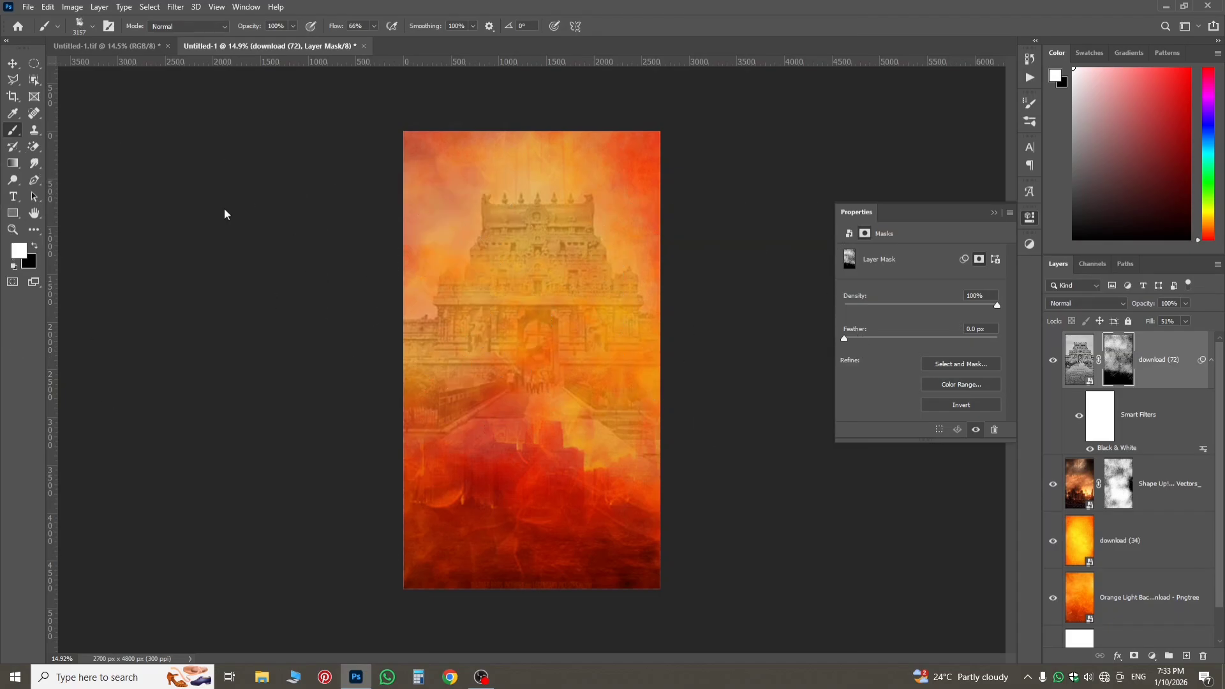
click(1084, 373)
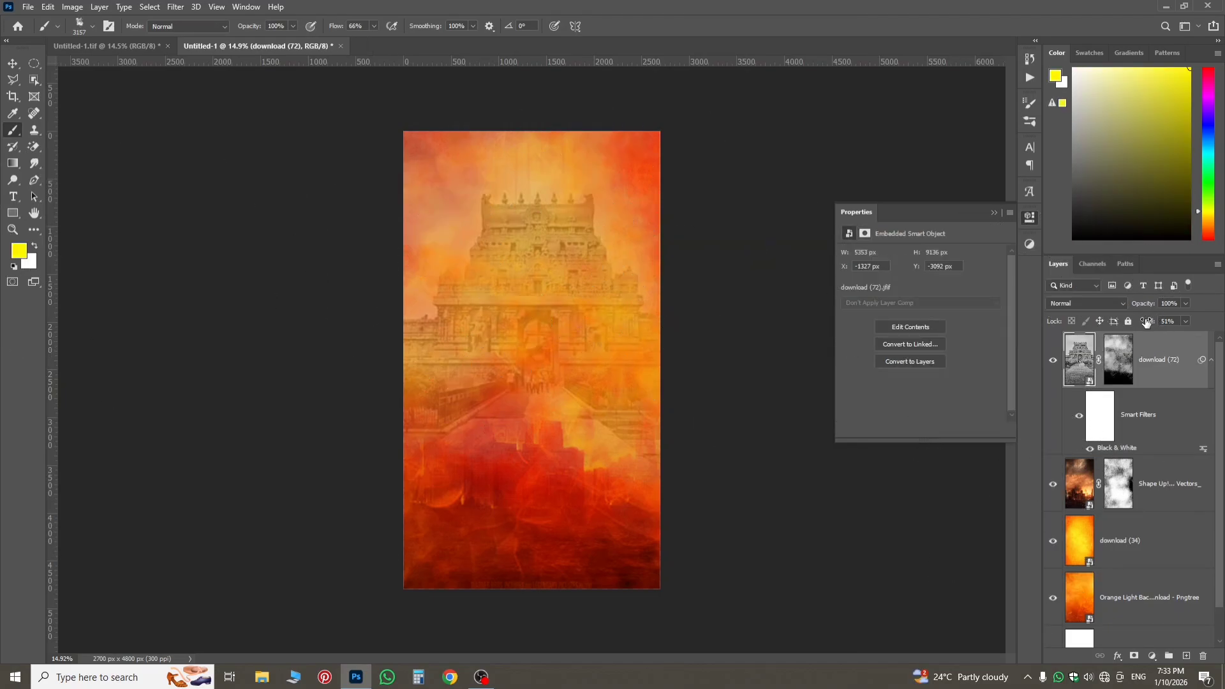
mouse_move(1148, 321)
mouse_down()
mouse_move(1112, 325)
mouse_move(1133, 332)
mouse_up()
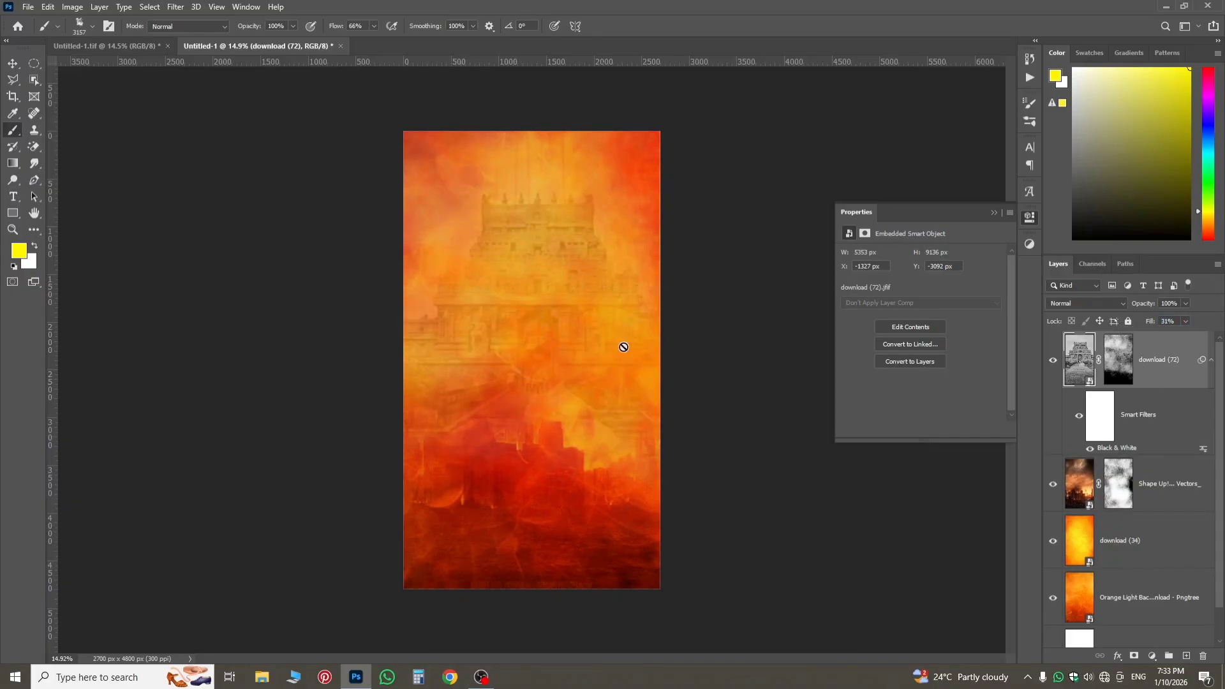
Embed the Backdrops Studio castle image, scale it to about 130% to cover the canvas, and set its blend mode to Multiply.
click(28, 6)
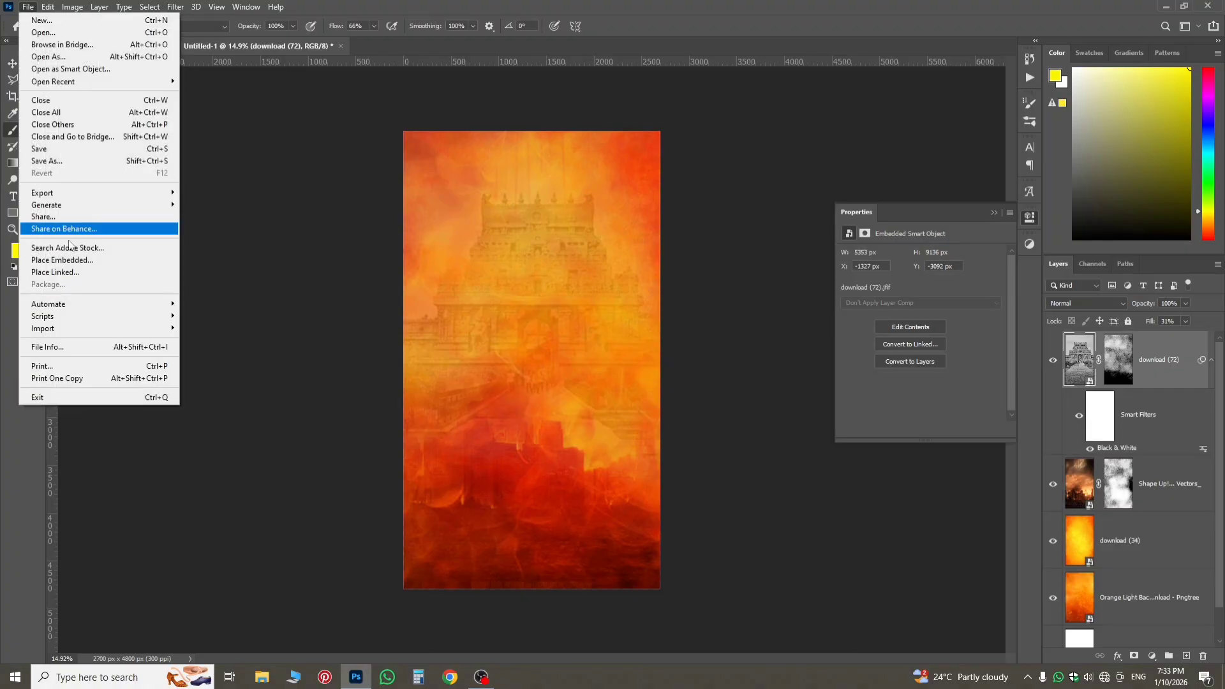
click(69, 261)
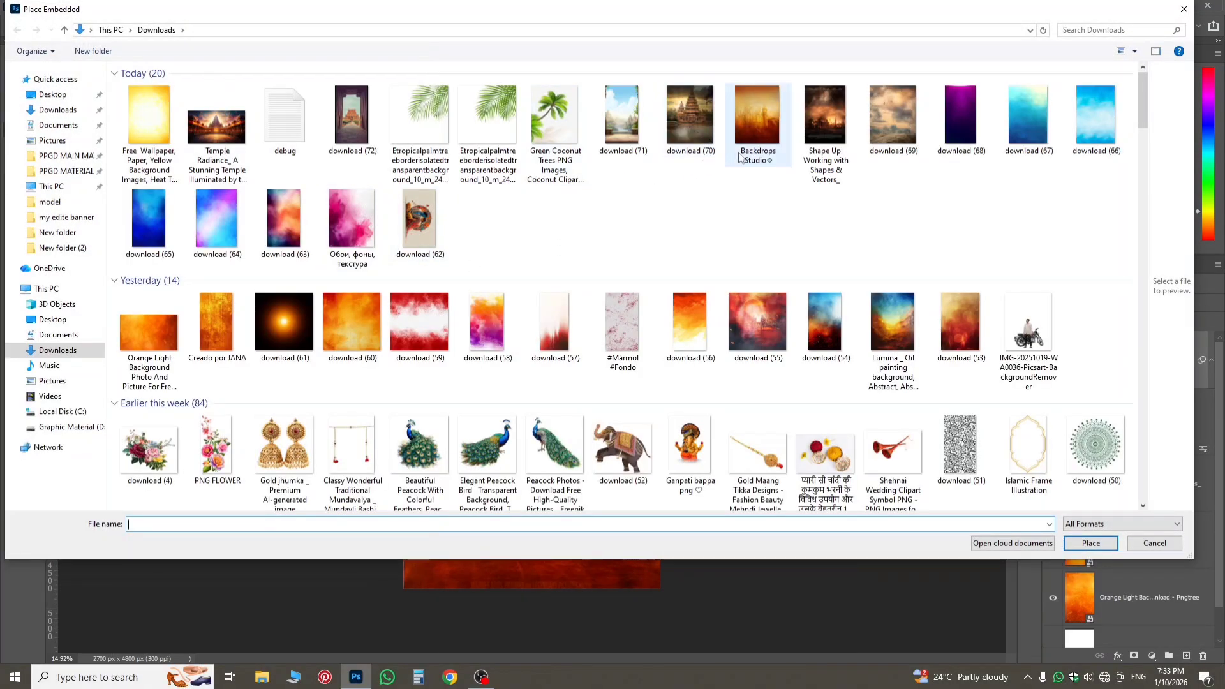
double_click(758, 118)
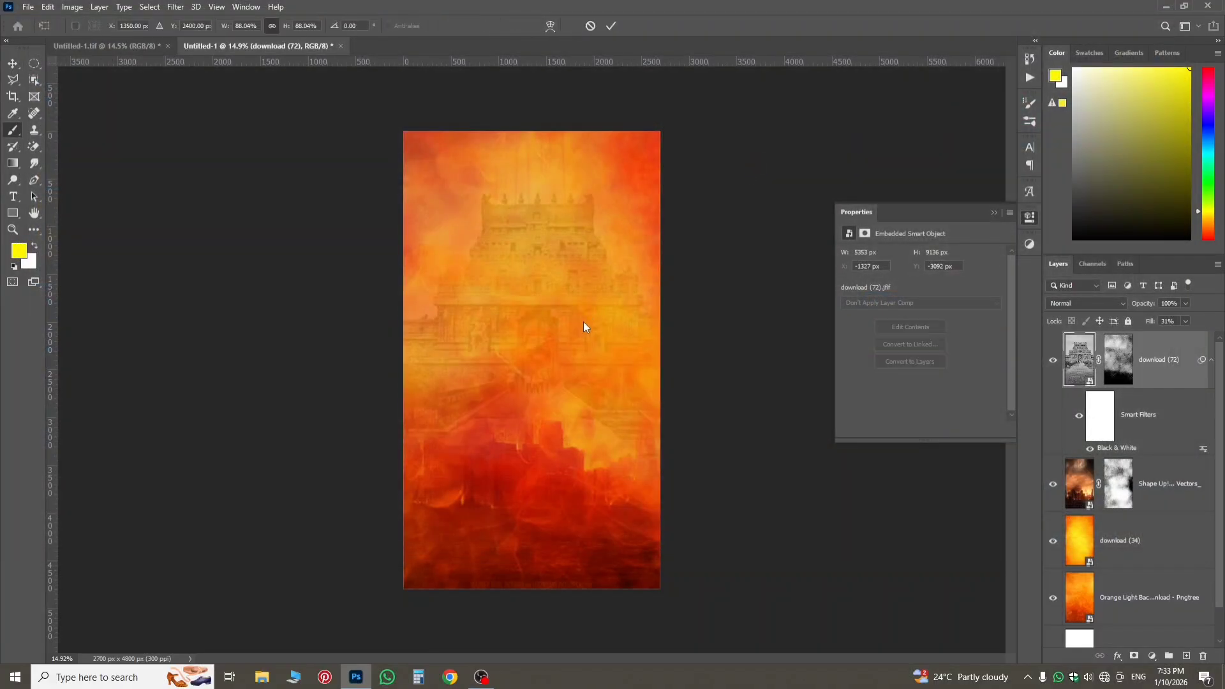
drag(660, 361, 723, 361)
key(Return)
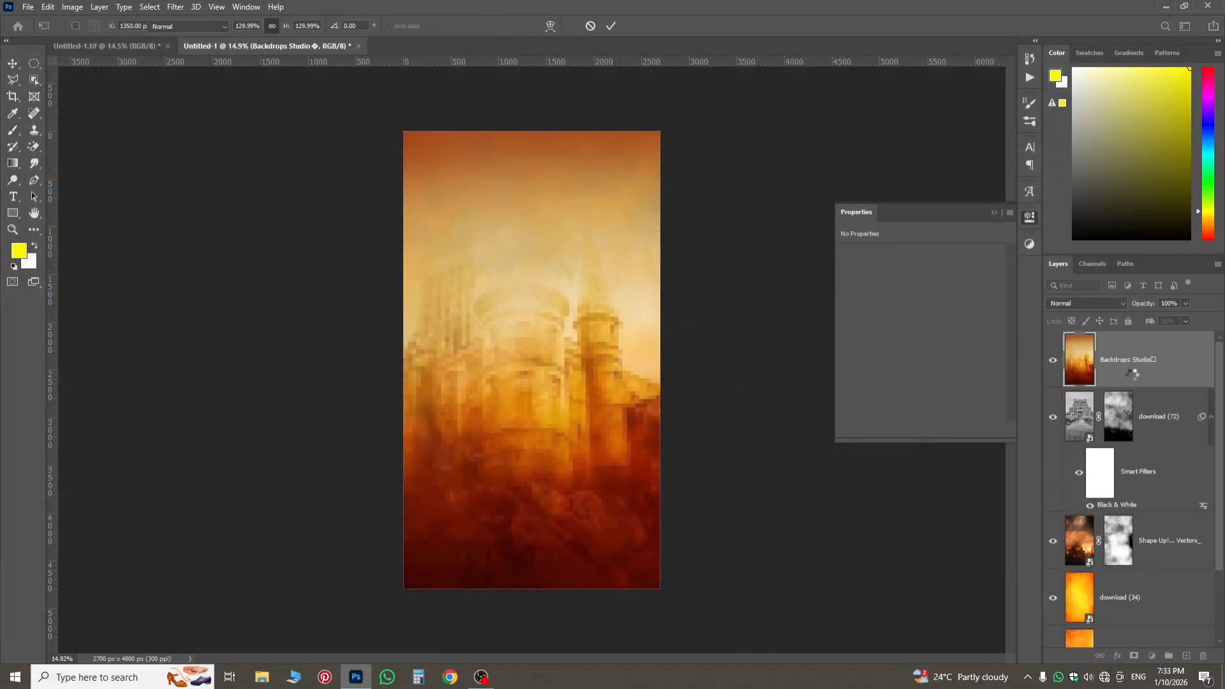
click(1087, 308)
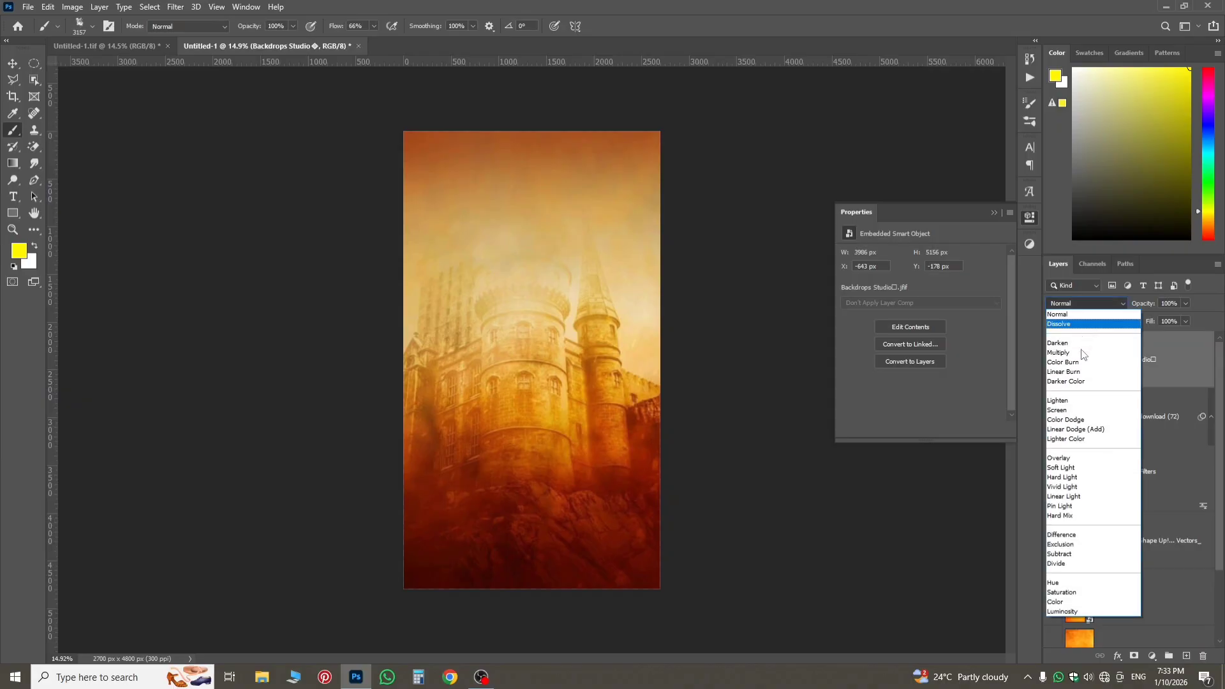
click(1083, 353)
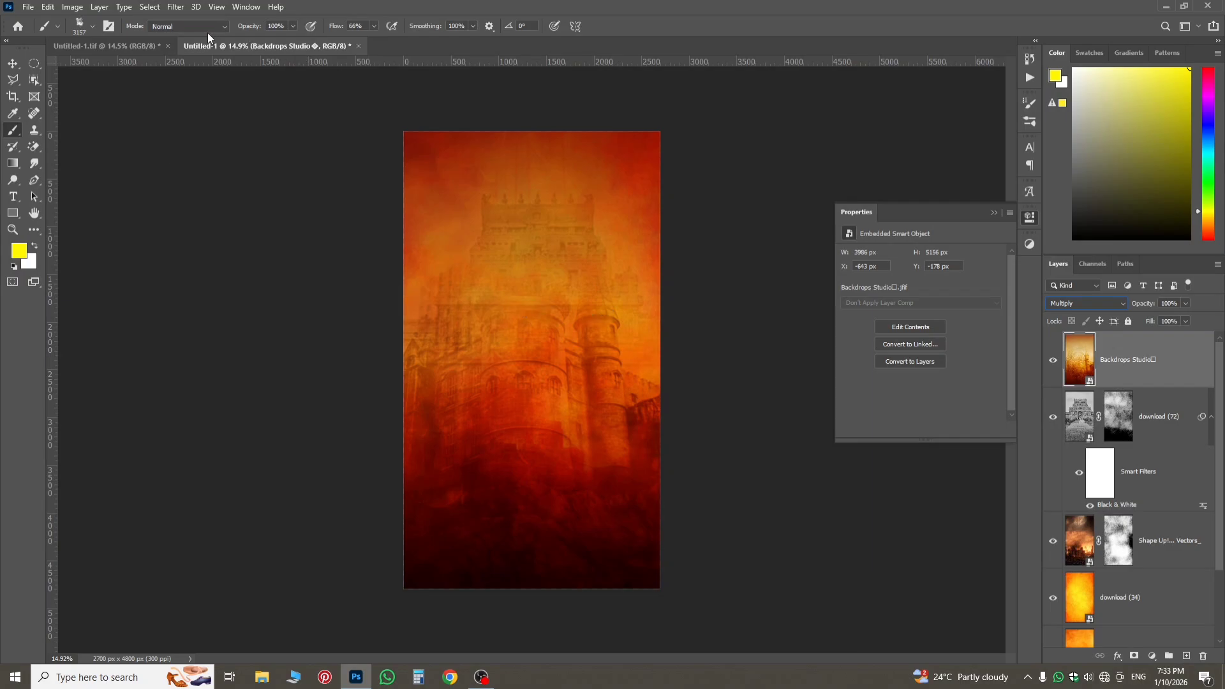
Compare the new background with the finished poster in Untitled-1.tif, examining its castle, burning-city, ig_ lowkefi and temple layers and their masks.
click(103, 44)
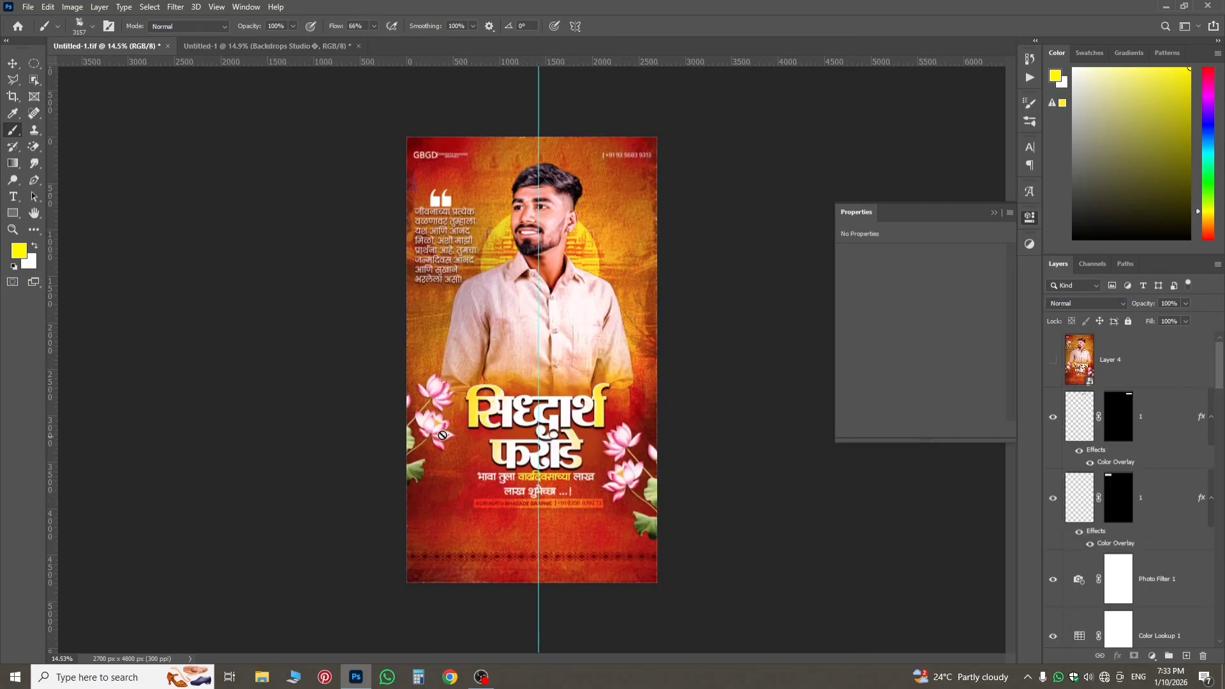
click(288, 47)
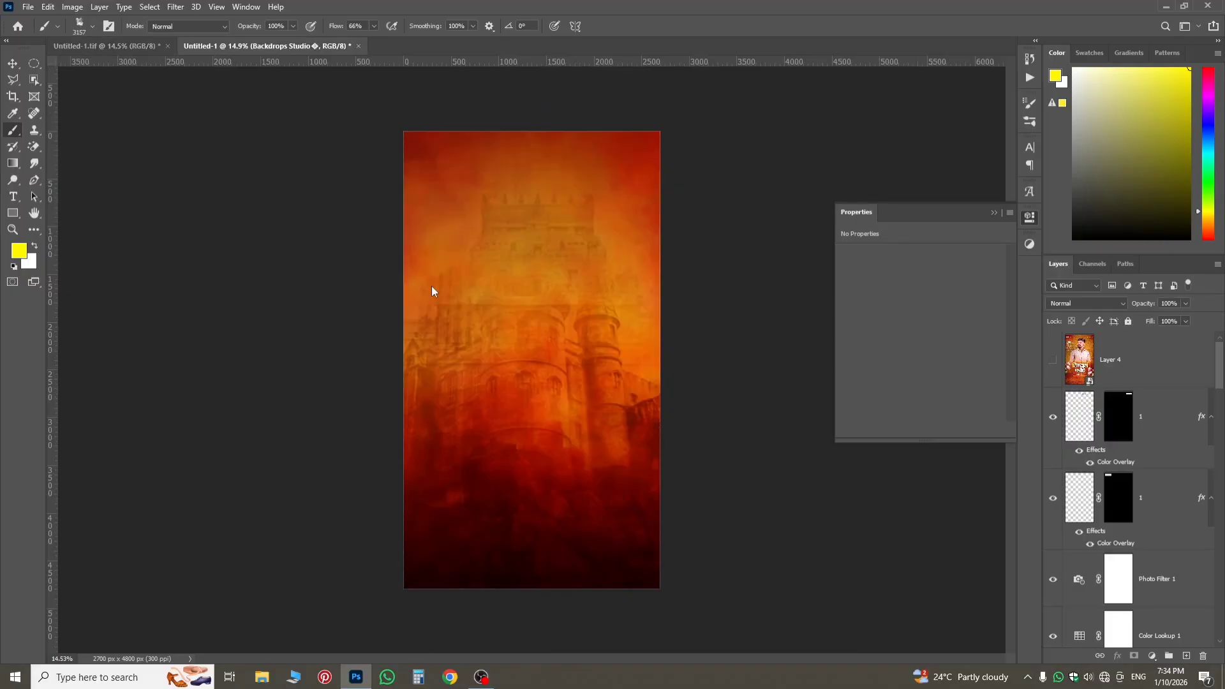
scroll(602, 393, up, 3)
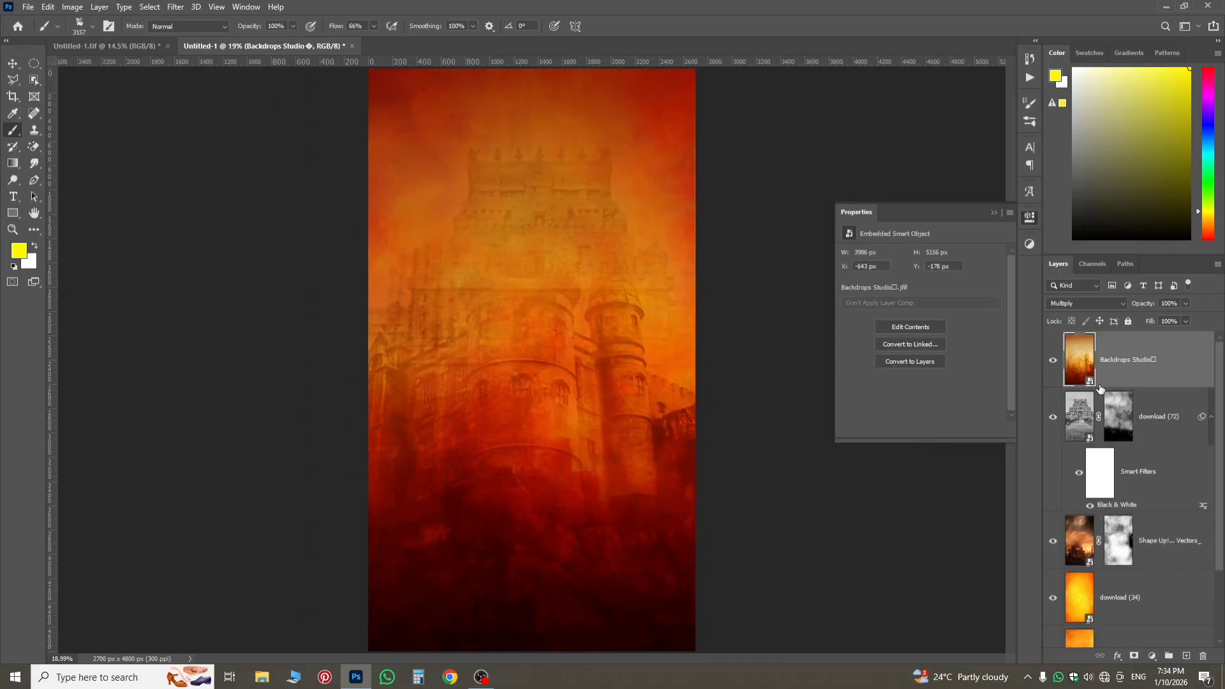
click(108, 46)
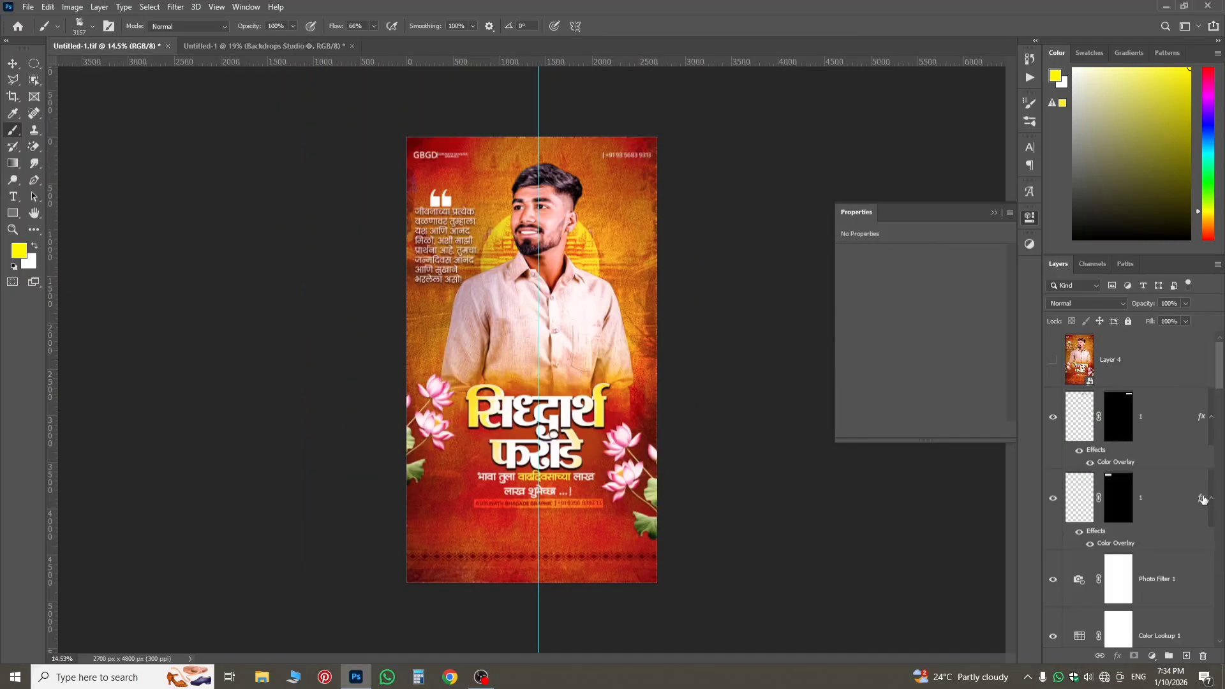
scroll(1200, 498, down, 10)
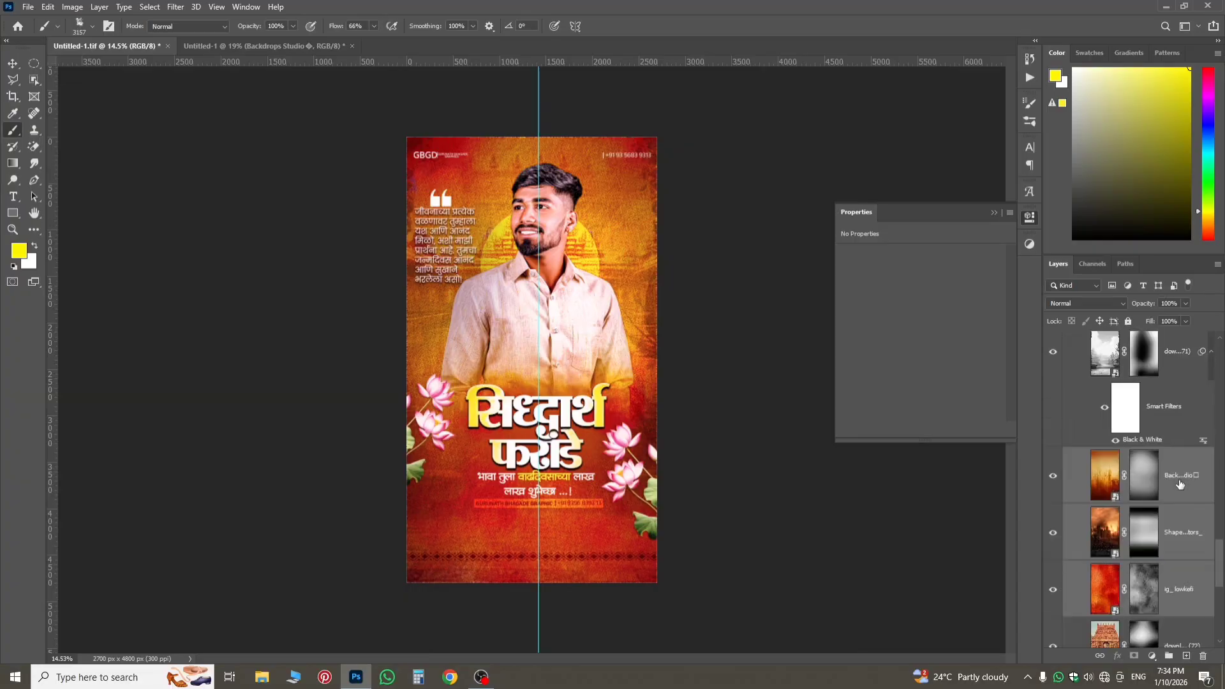
scroll(1127, 451, up, 1)
click(1169, 428)
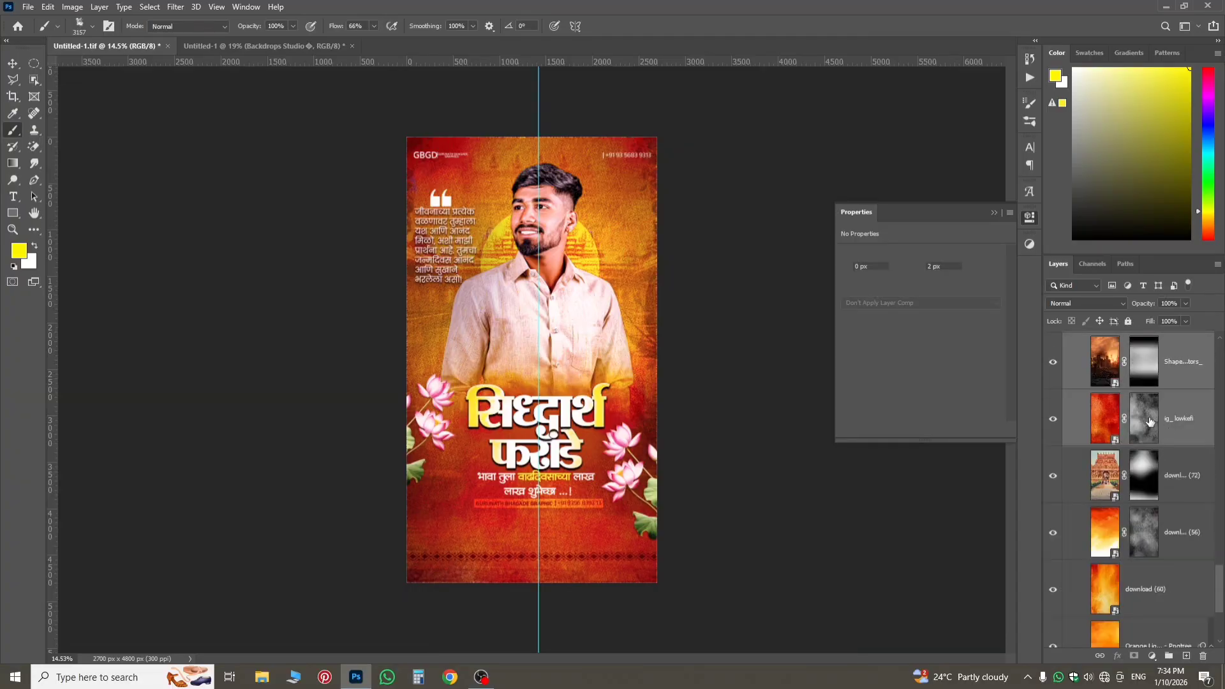
scroll(1144, 416, up, 2)
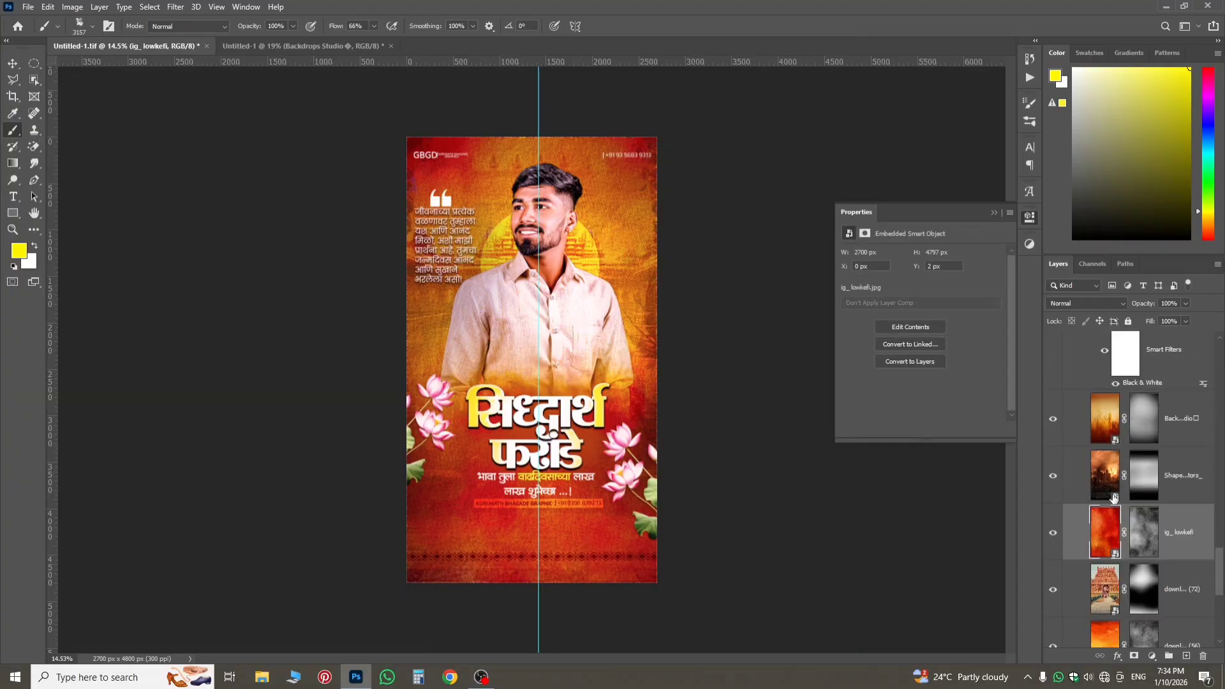
scroll(1114, 498, down, 3)
click(1147, 483)
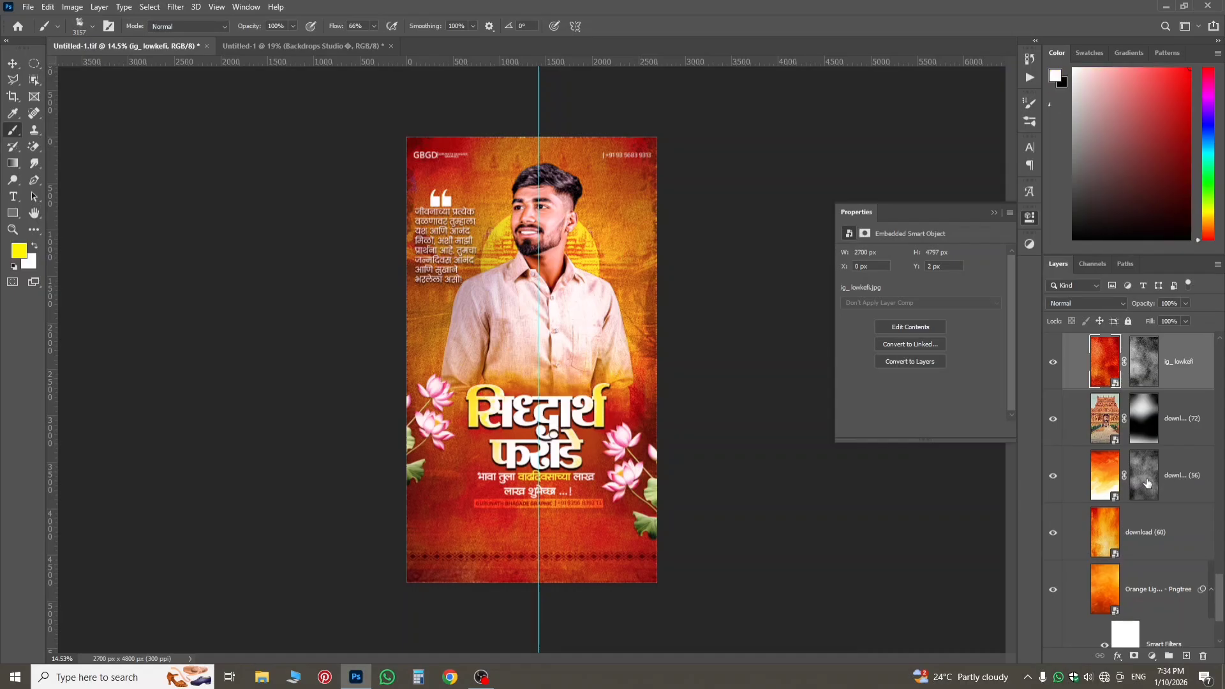
click(1104, 422)
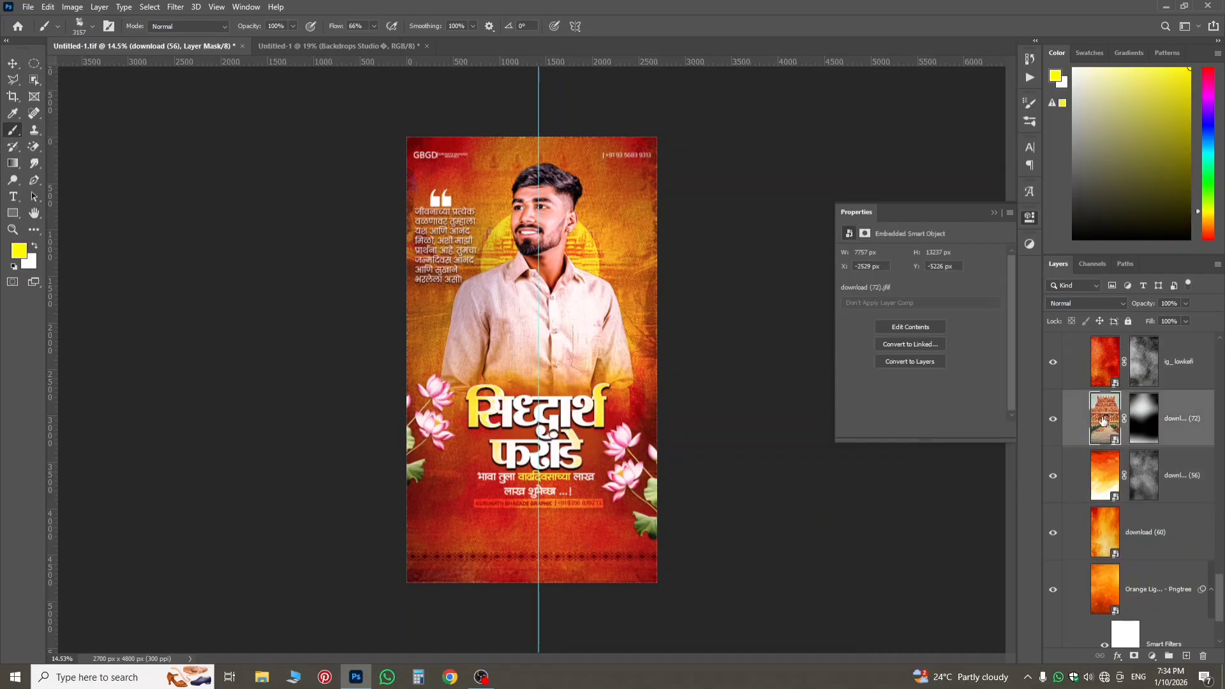
click(1108, 382)
scroll(1120, 409, up, 2)
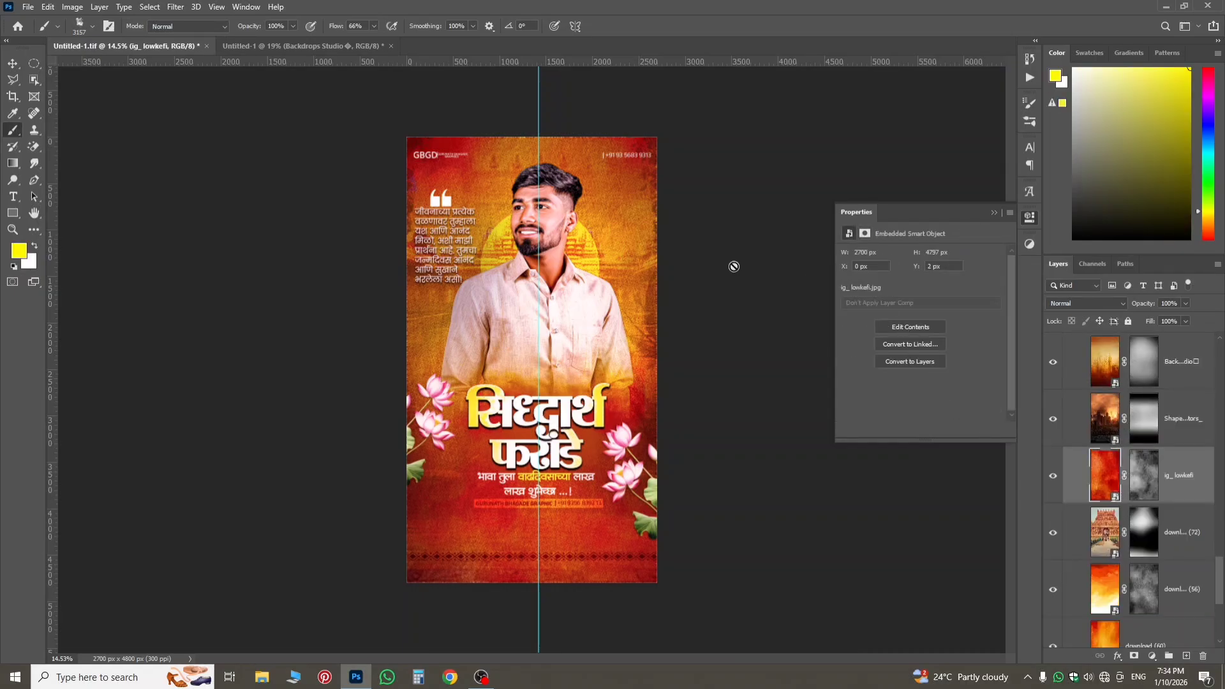
click(264, 49)
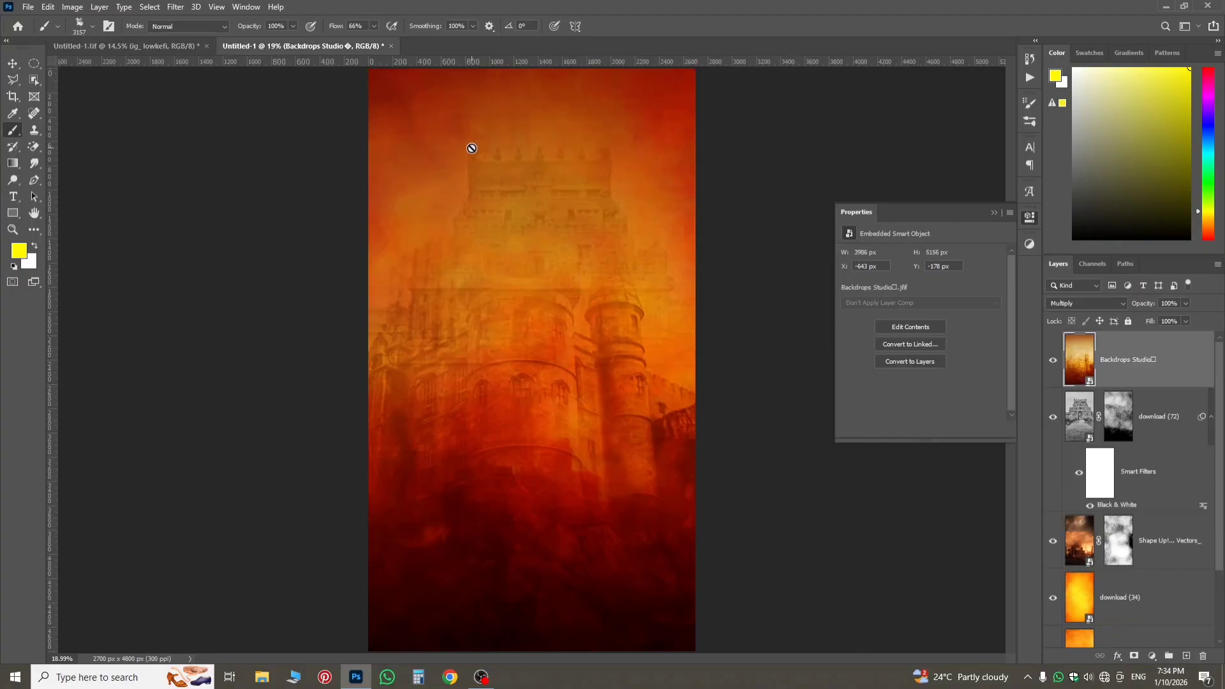
Embed the IMG_3203 cutout of the man from the model folder at its default size, and select the Backdrops Studio layer beneath it.
scroll(555, 312, down, 2)
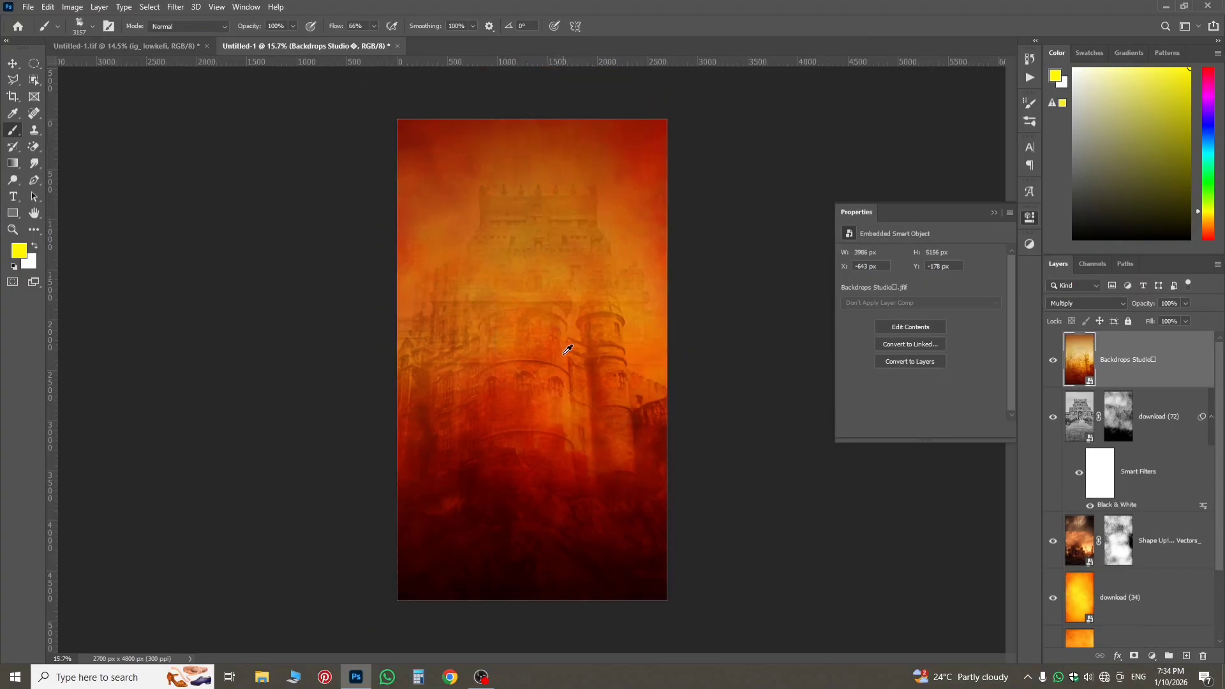
click(12, 64)
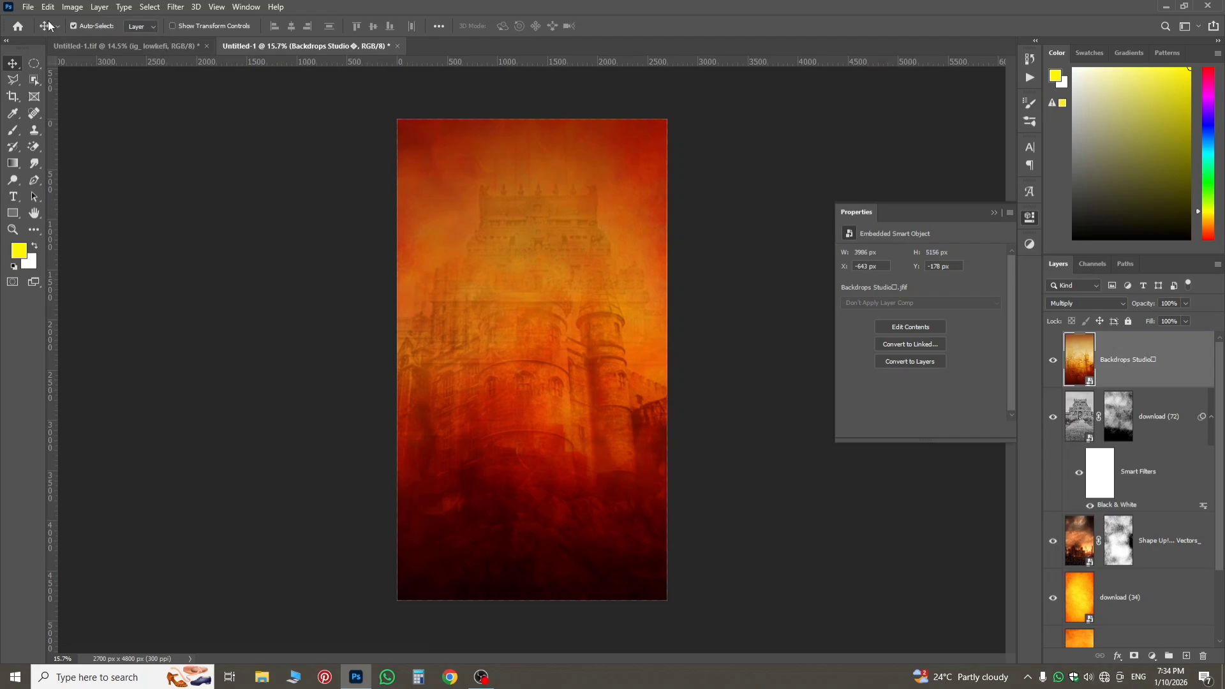
click(27, 8)
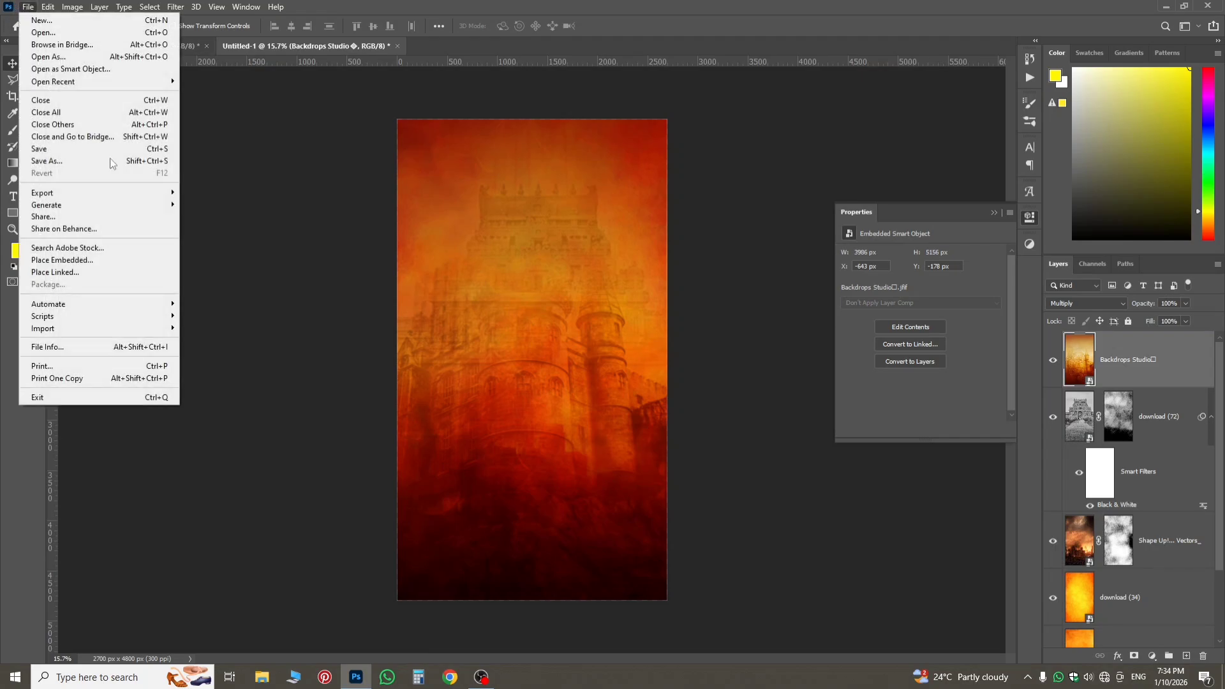
click(107, 260)
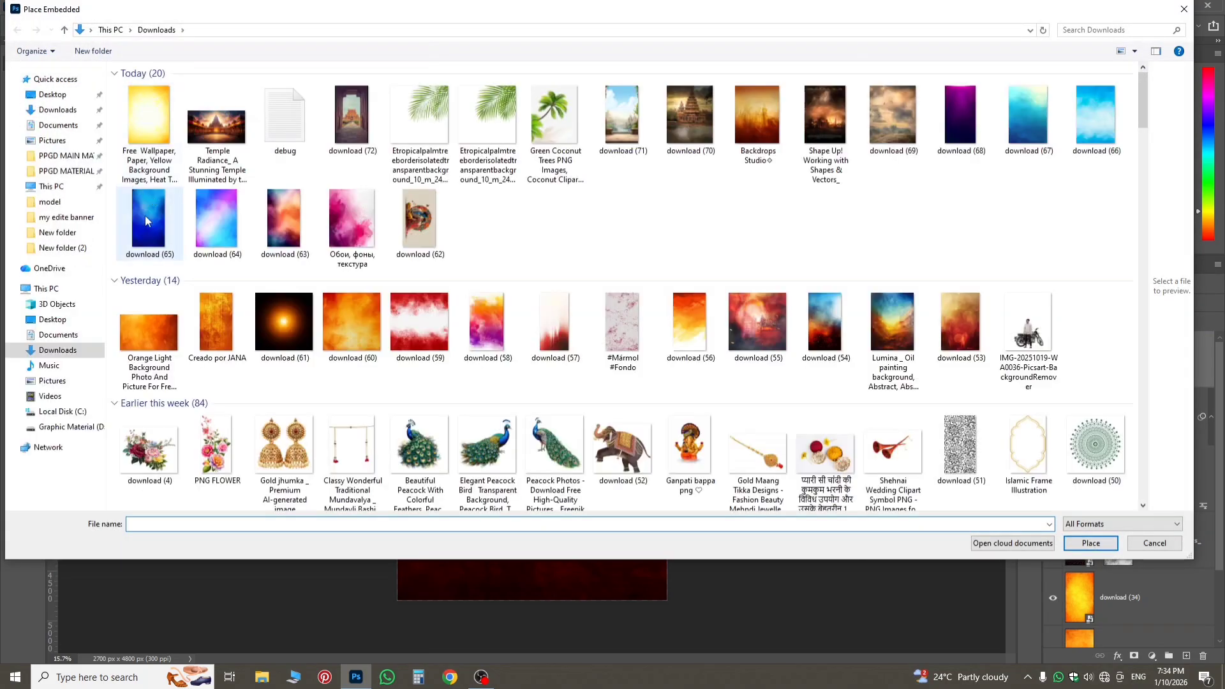
click(49, 201)
double_click(352, 191)
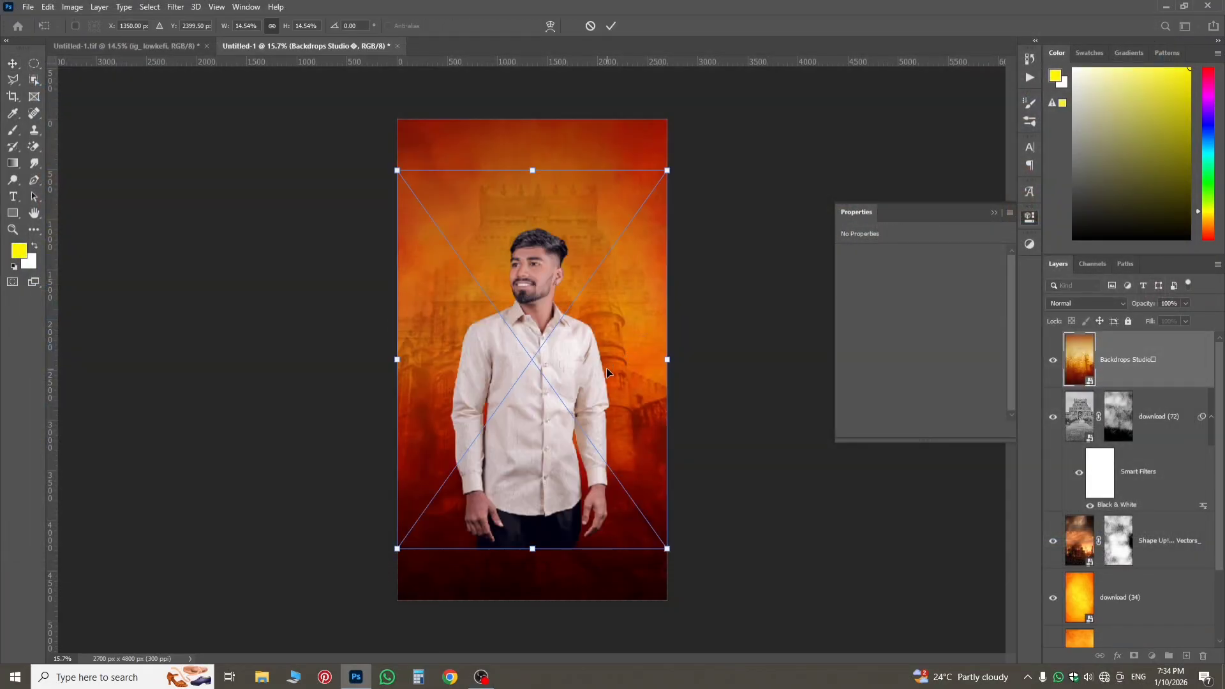
key(Return)
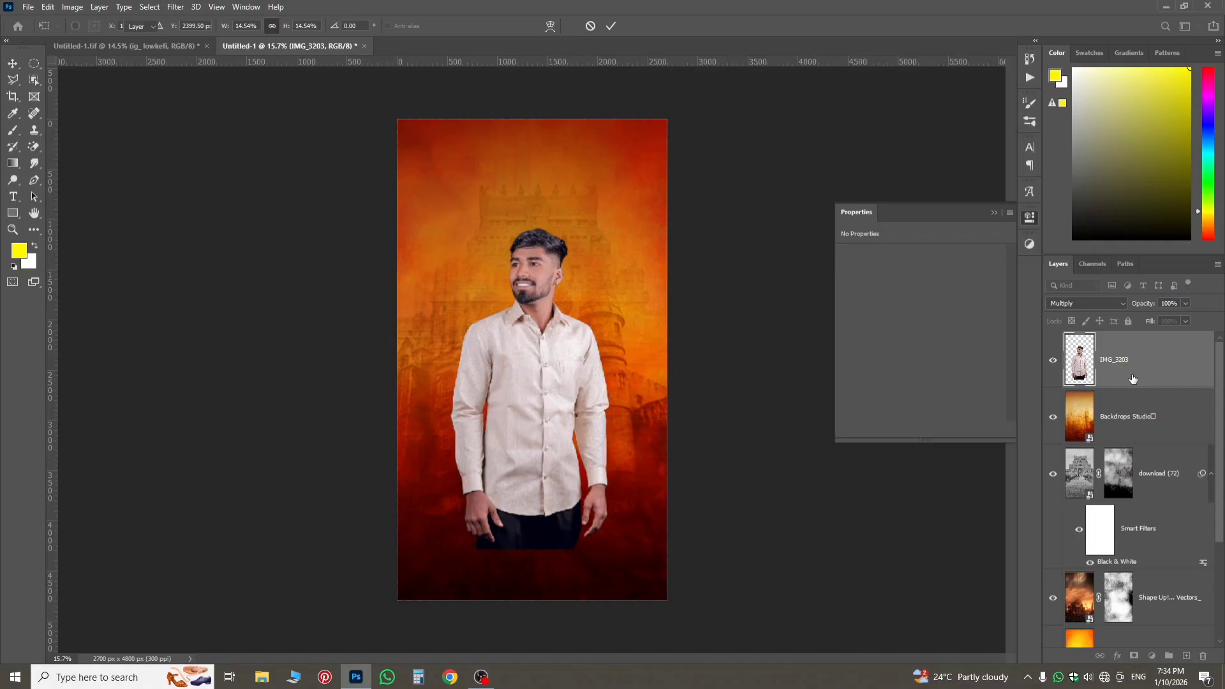
click(1145, 429)
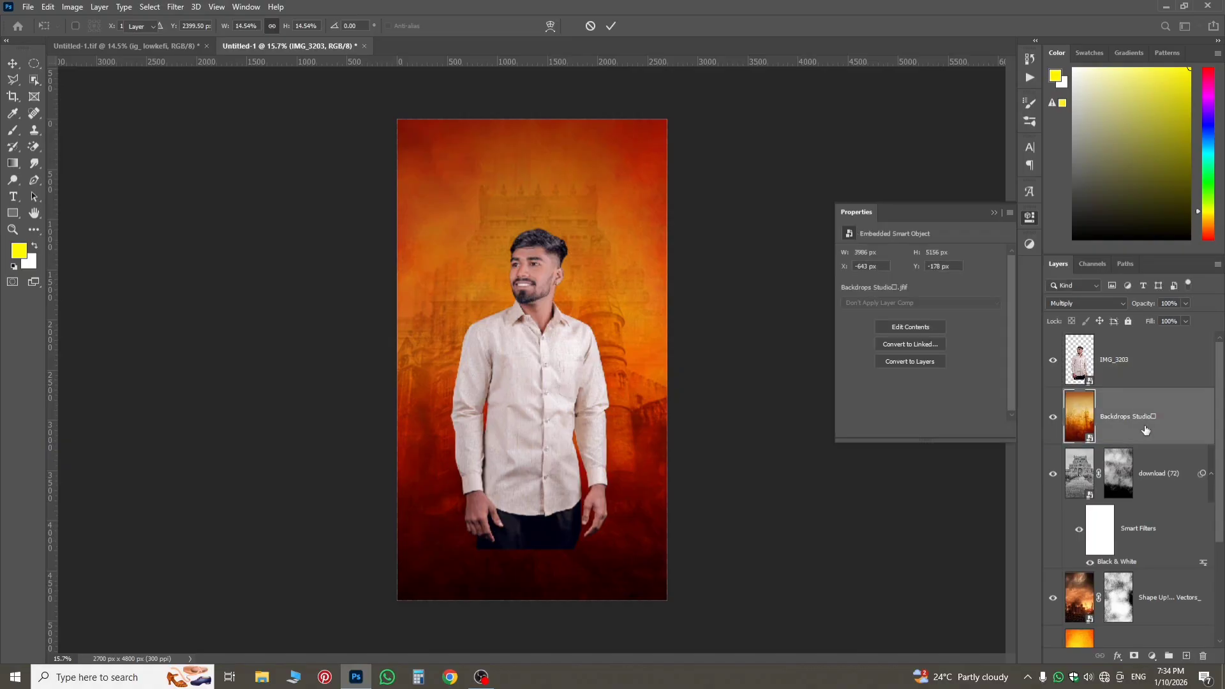
Group all background image layers from Backdrops Studio down to the orange light background, and name the group bg.
scroll(1146, 594, down, 3)
shift+click(1142, 577)
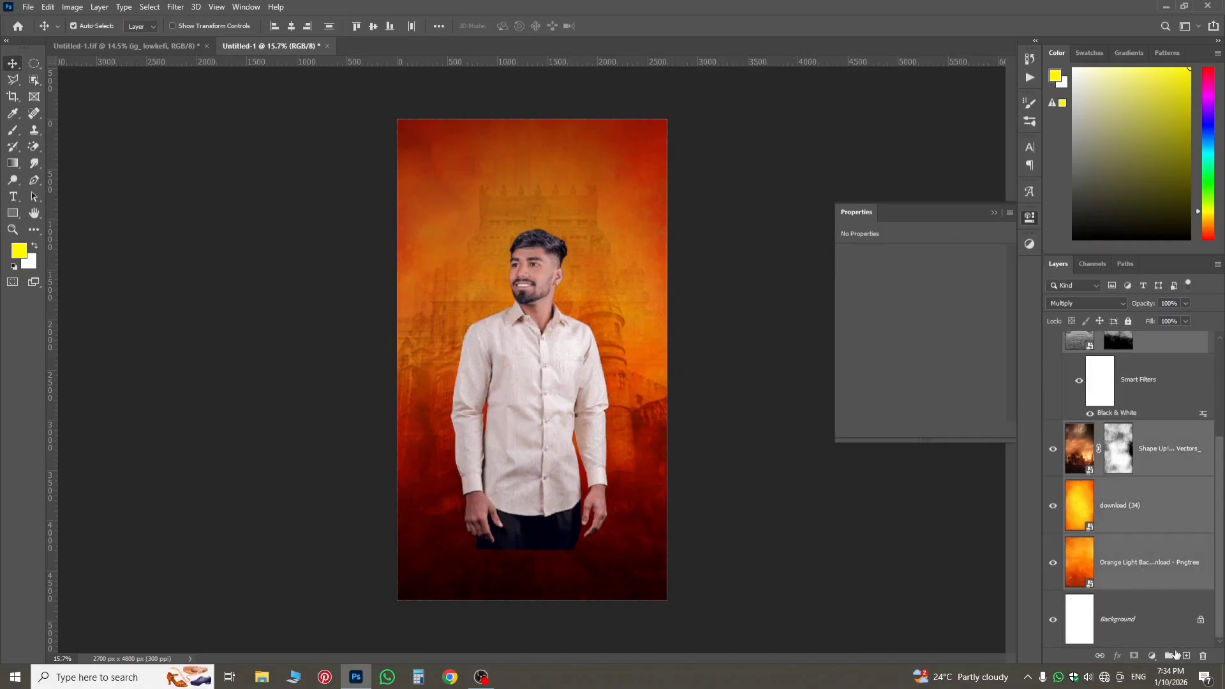
click(1168, 654)
double_click(1102, 397)
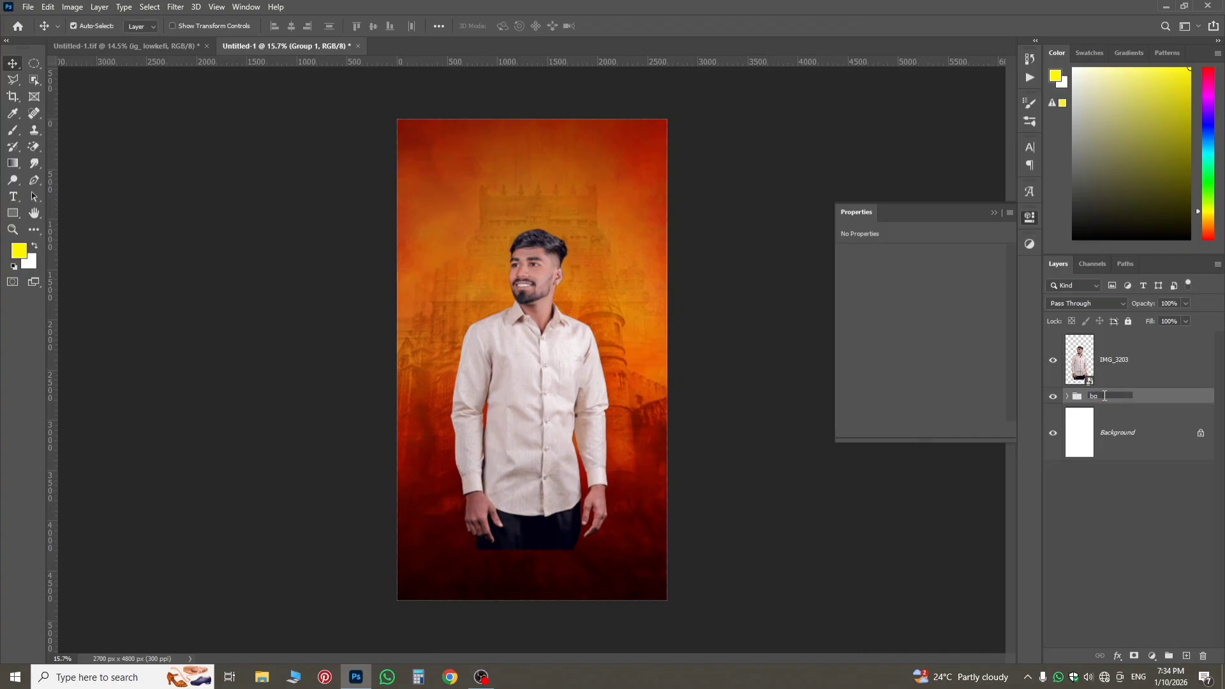
text(bg)
key(Return)
Enlarge the IMG_3203 cutout of the man to about 1857 × 3726 px and move it higher on the canvas.
click(1110, 362)
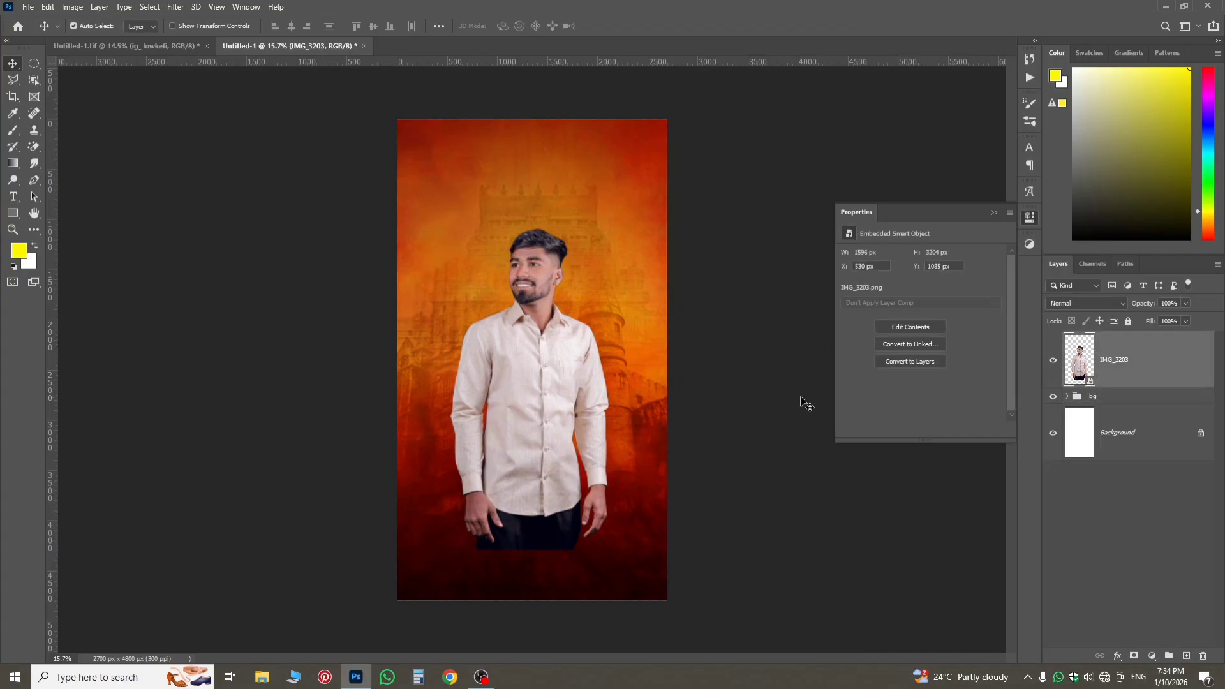
key(ctrl+t)
drag(668, 359, 688, 359)
drag(598, 427, 597, 380)
key(Return)
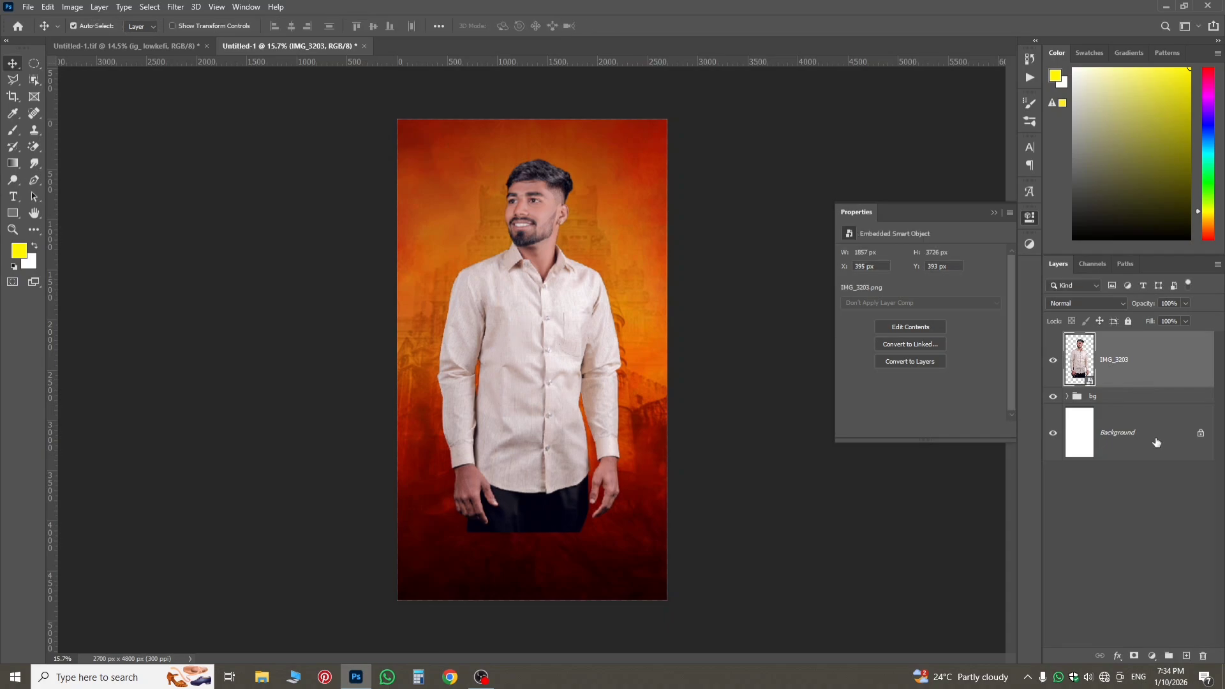
Add a layer mask to the man's layer and fade out his lower body with upward black foreground-to-transparent linear gradients.
click(1132, 655)
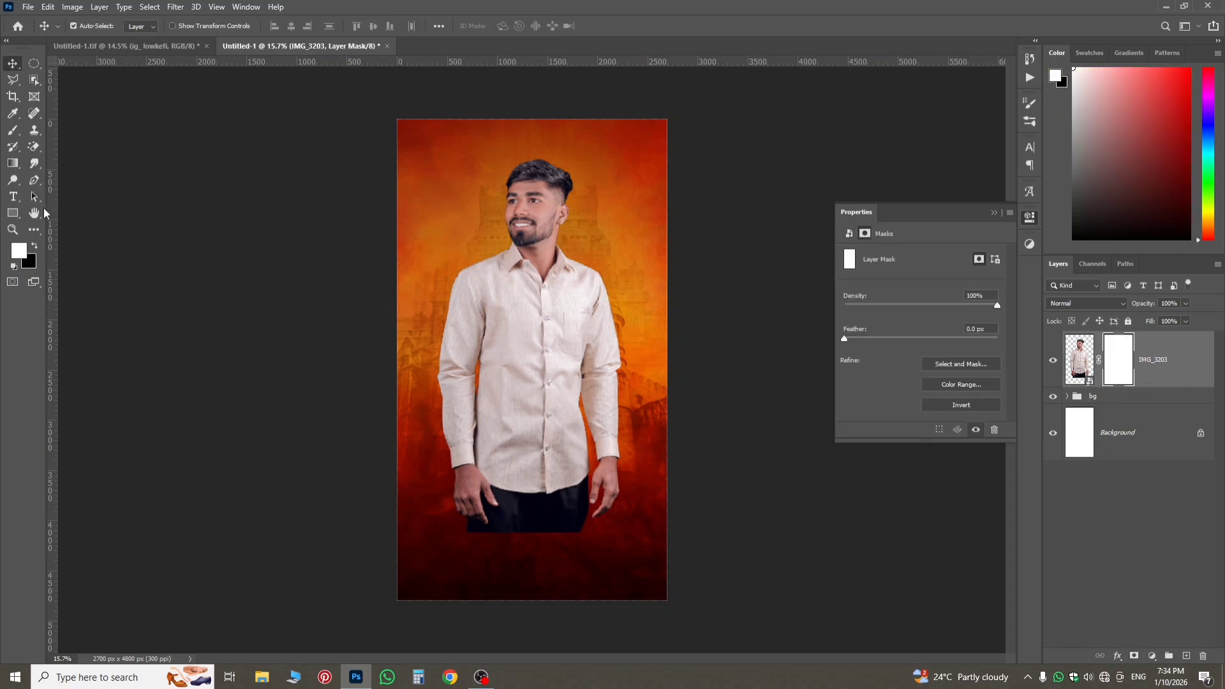
click(34, 246)
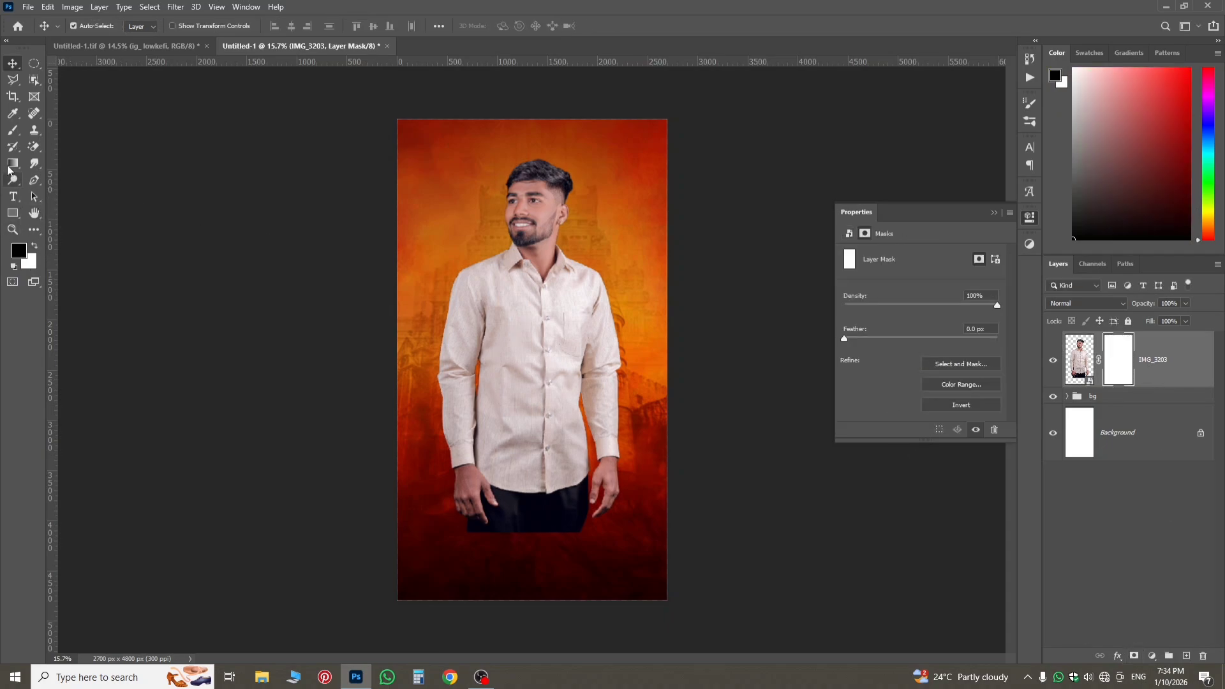
click(13, 164)
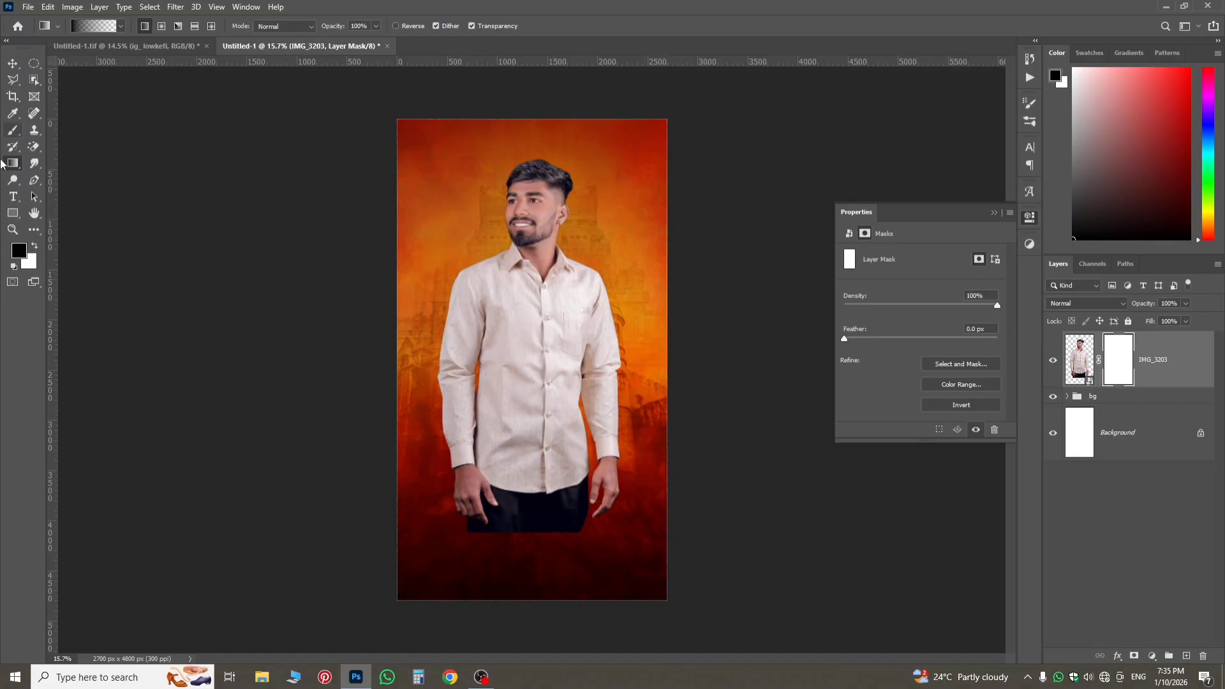
click(118, 27)
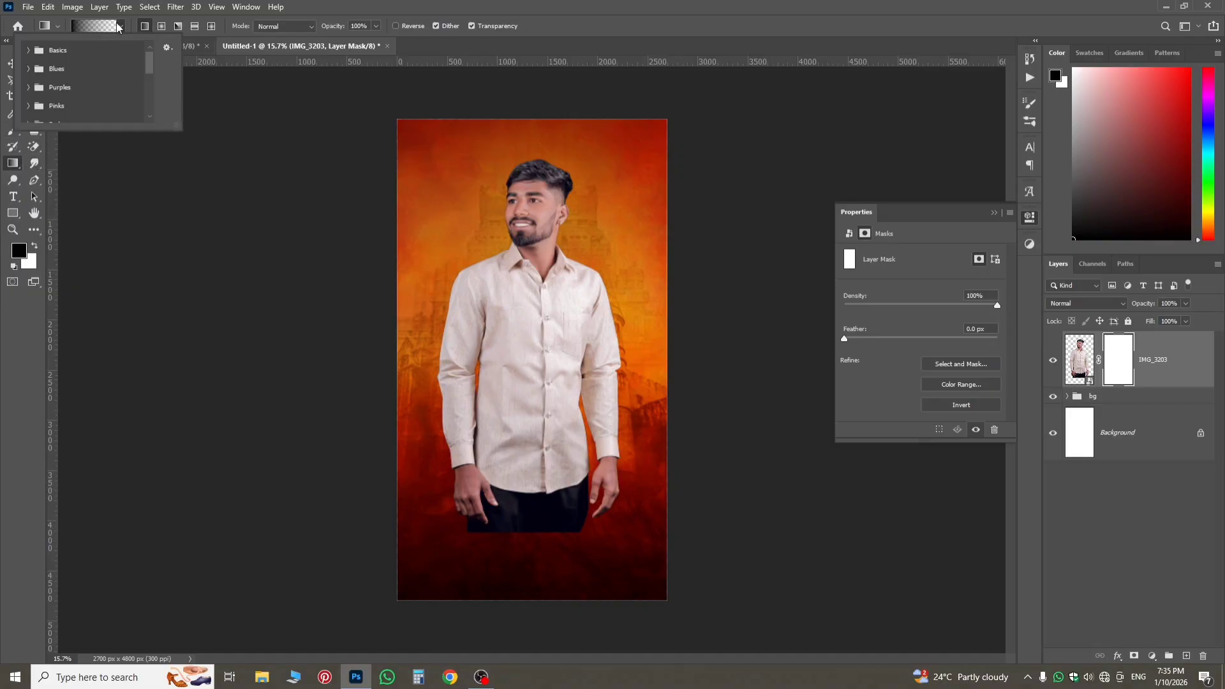
click(28, 51)
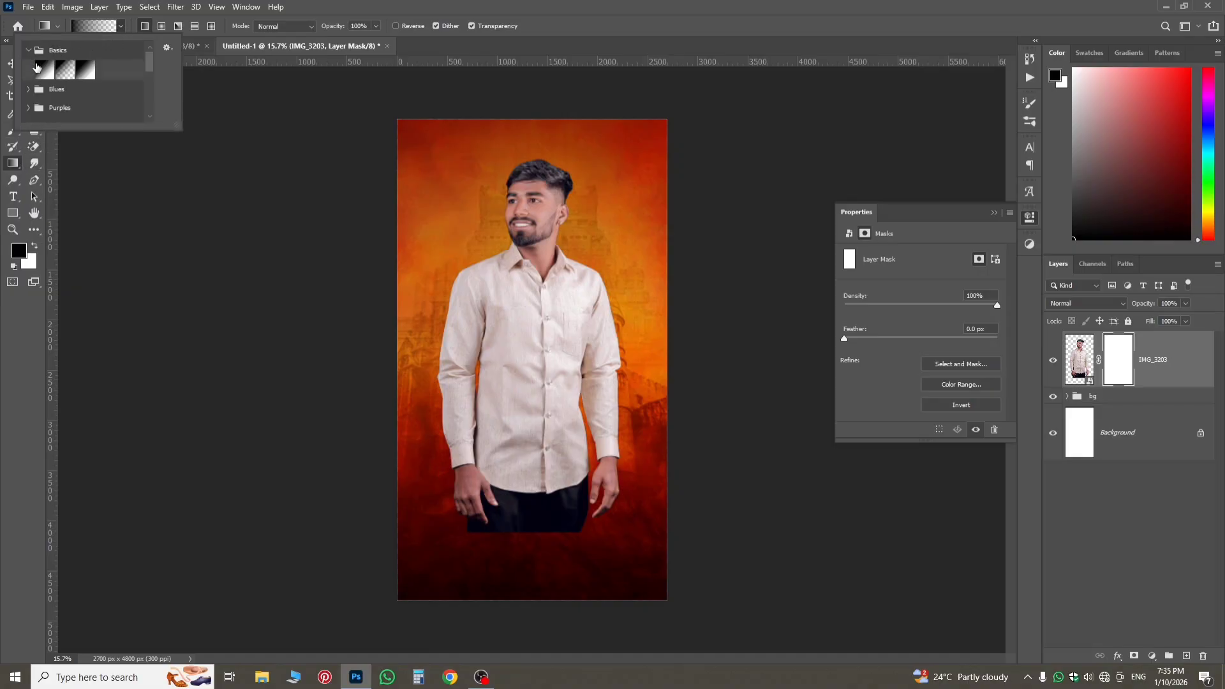
click(62, 71)
drag(538, 569, 540, 343)
drag(558, 590, 558, 347)
drag(546, 532, 546, 454)
drag(521, 515, 520, 391)
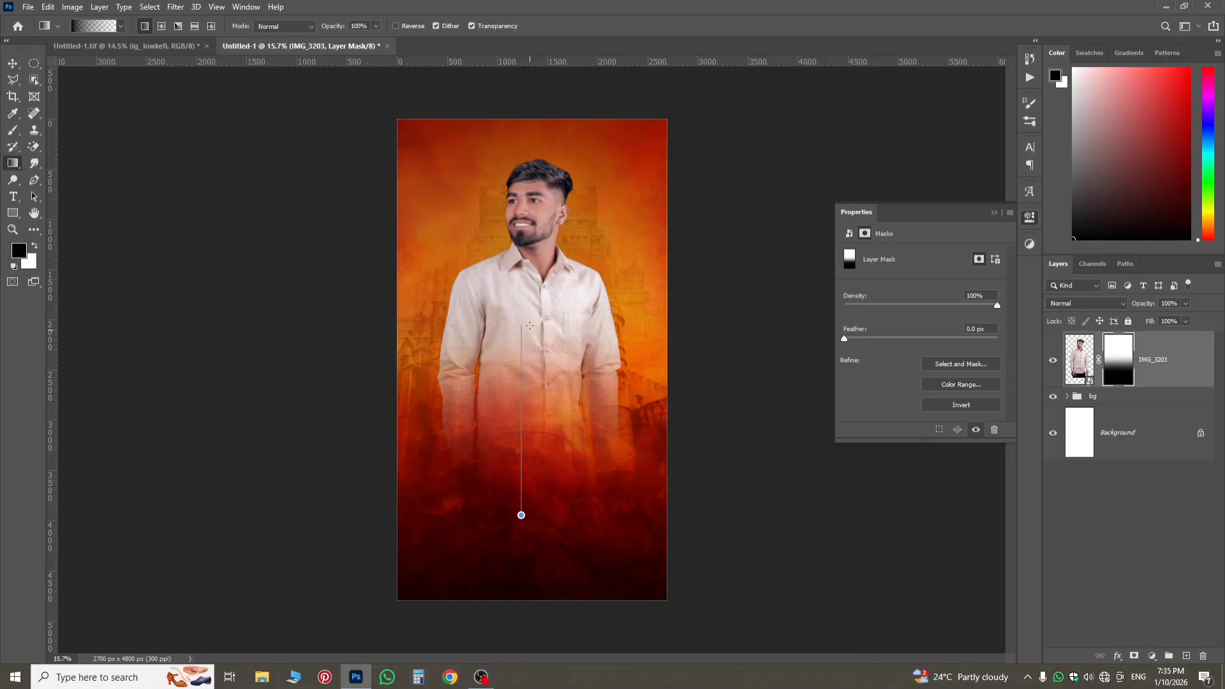
Undo the last mask gradient, redraw short gradients around the man's waist to refine the fade, and select the layer's image thumbnail.
drag(530, 325, 530, 327)
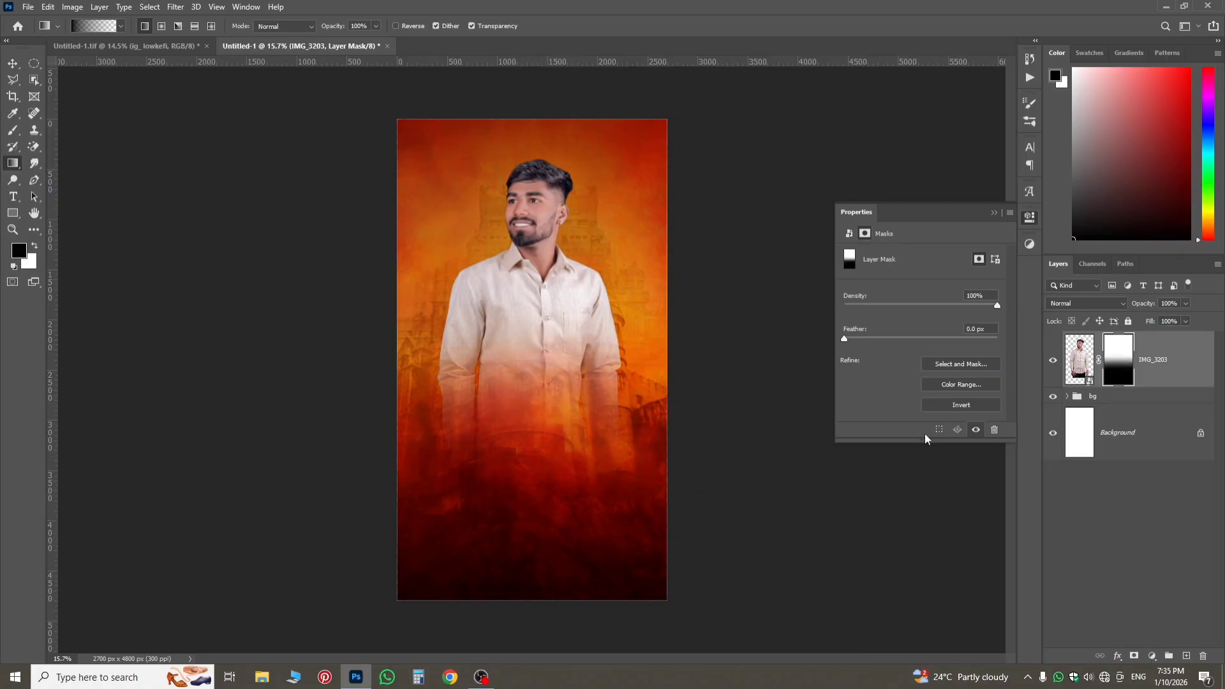
key(ctrl+z)
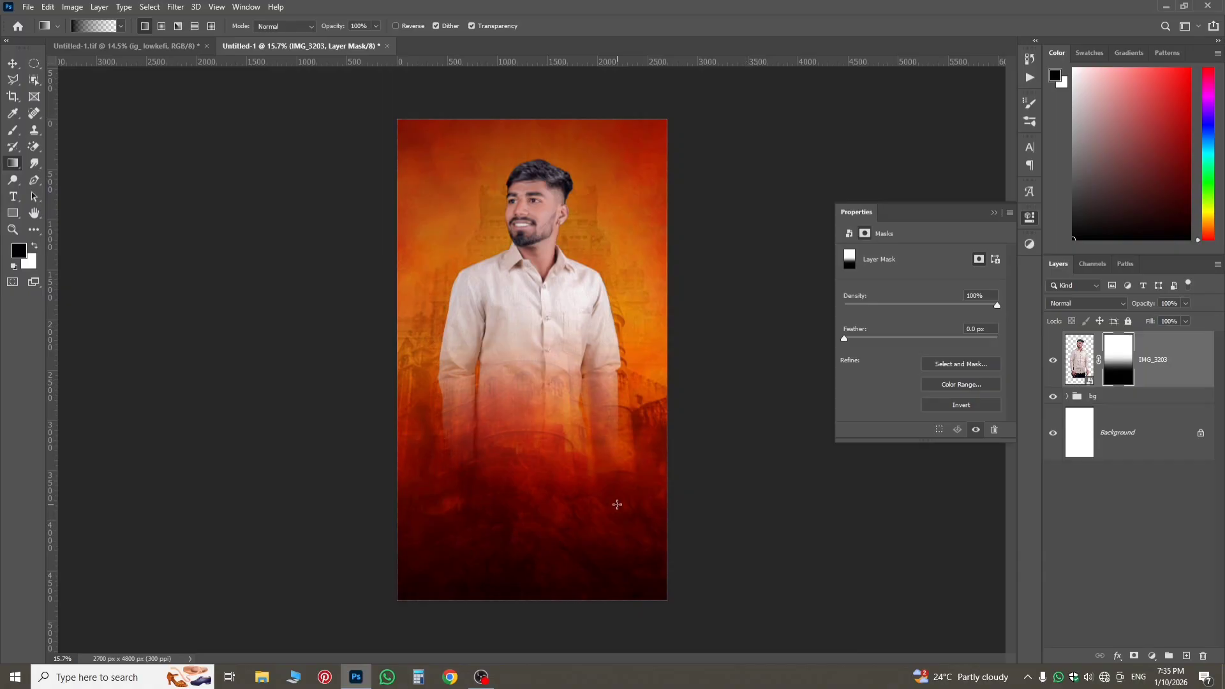
drag(546, 499, 538, 429)
drag(526, 367, 556, 408)
drag(541, 513, 553, 418)
click(1079, 359)
scroll(561, 288, up, 2)
scroll(561, 299, down, 1)
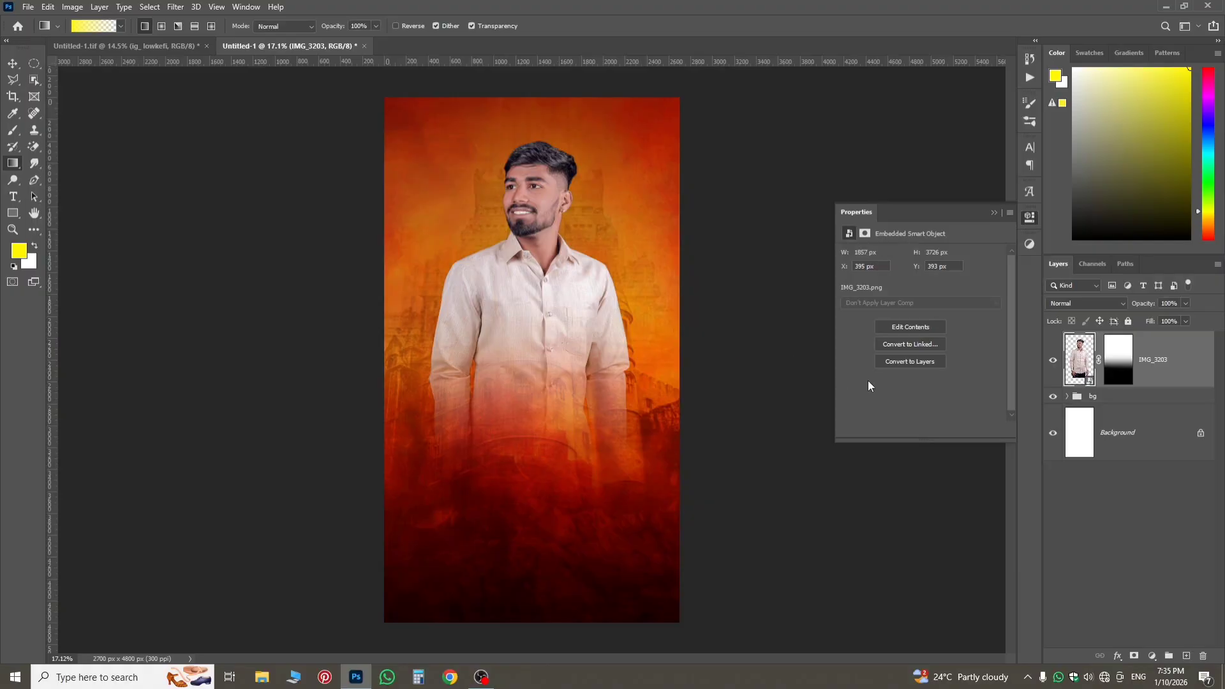
Add a new layer above the bg group, fill it with 50% Gray, and set its blend mode to Overlay.
click(1132, 397)
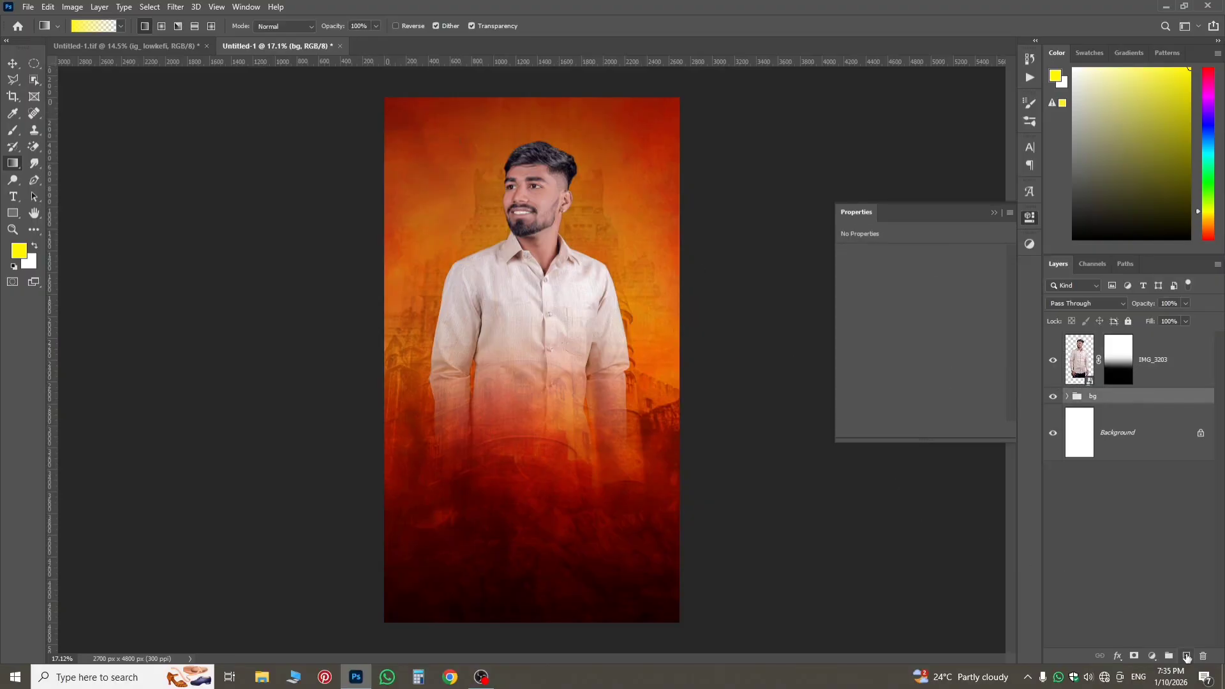
click(1186, 657)
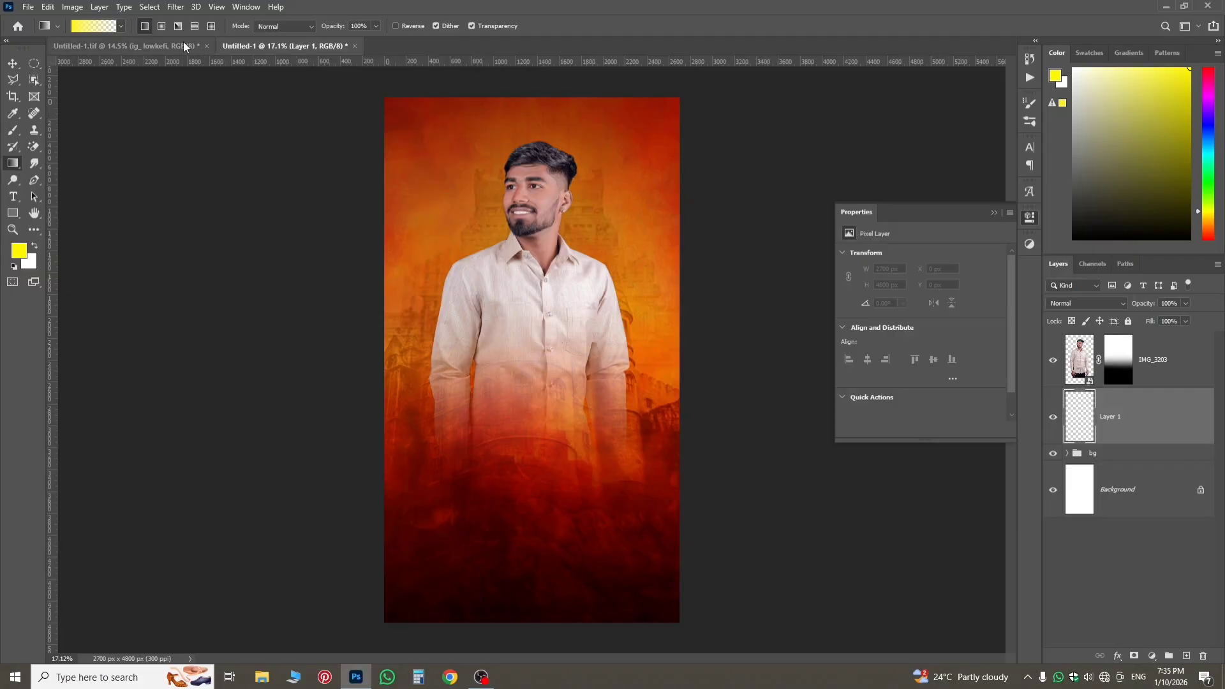
click(47, 7)
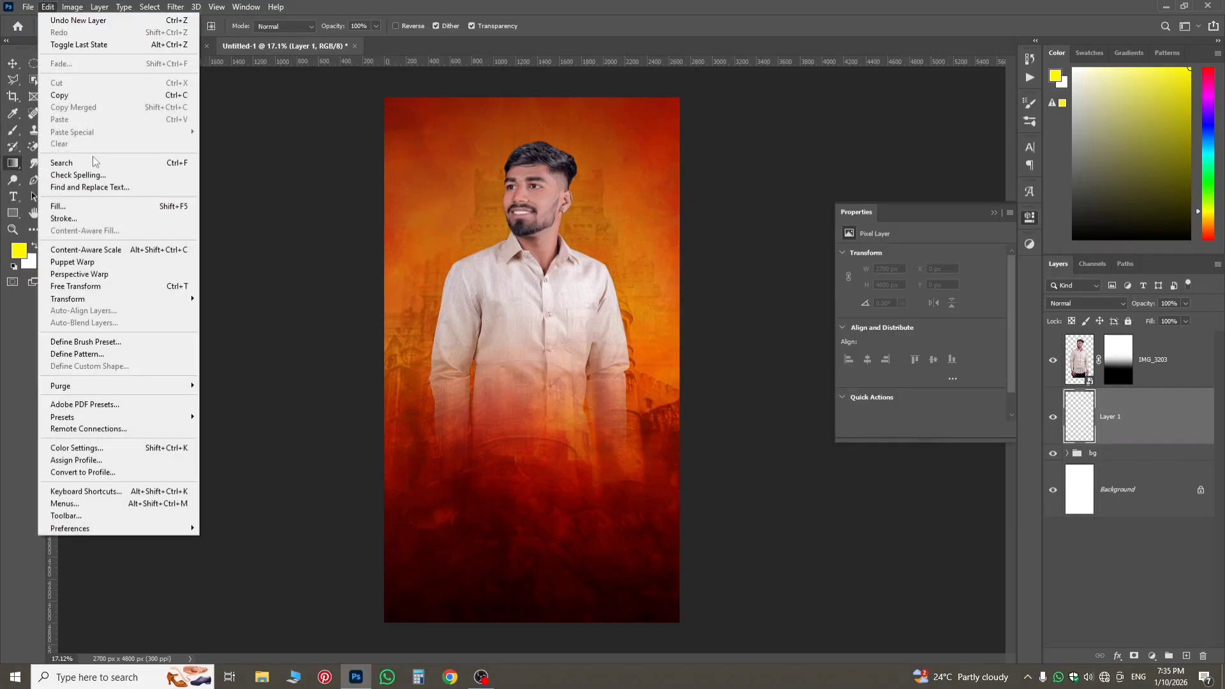
click(191, 207)
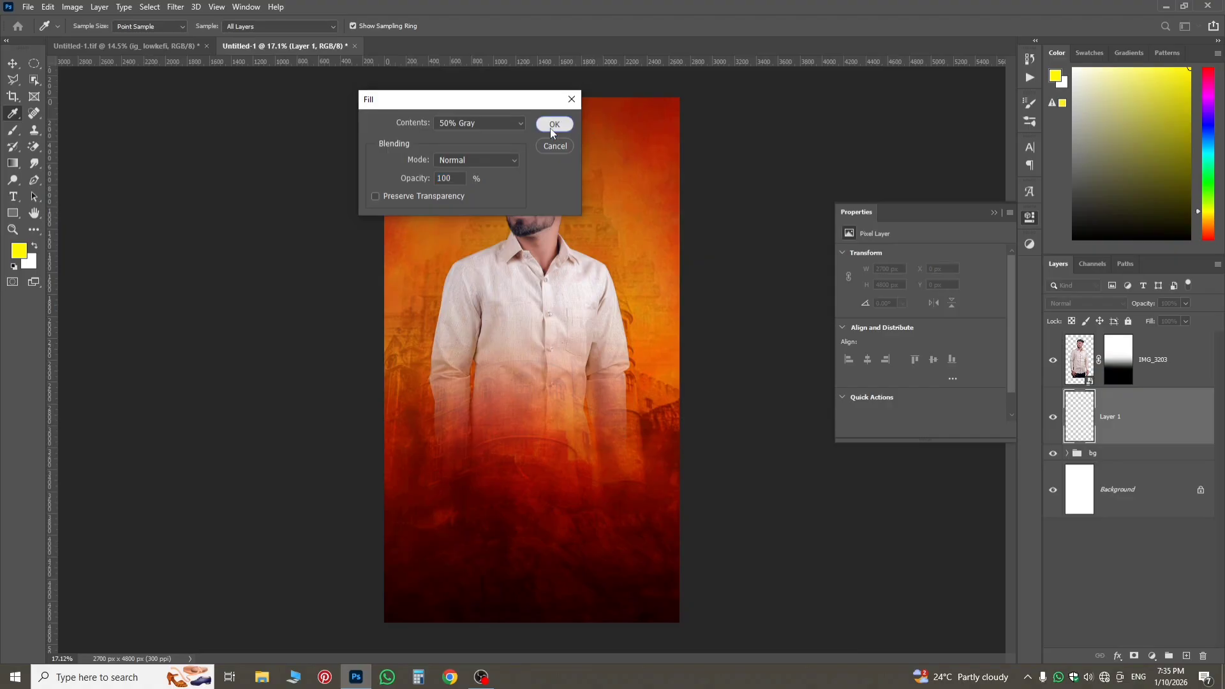
click(554, 124)
key(g)
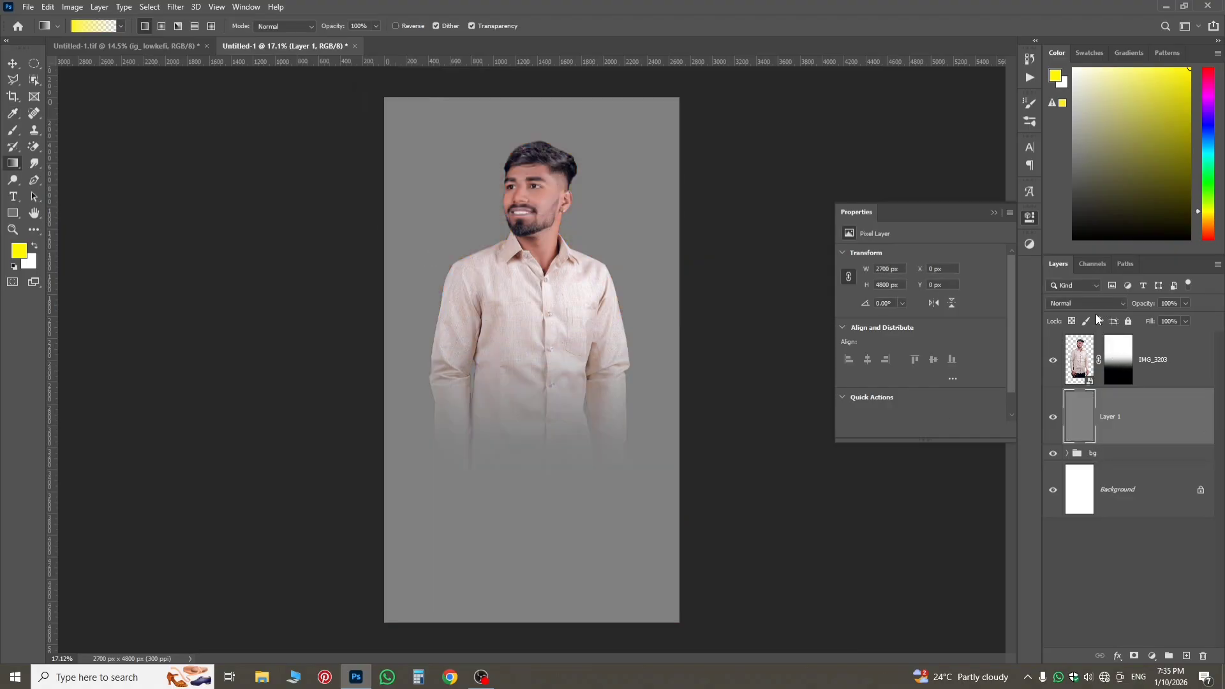
click(1093, 305)
click(1084, 438)
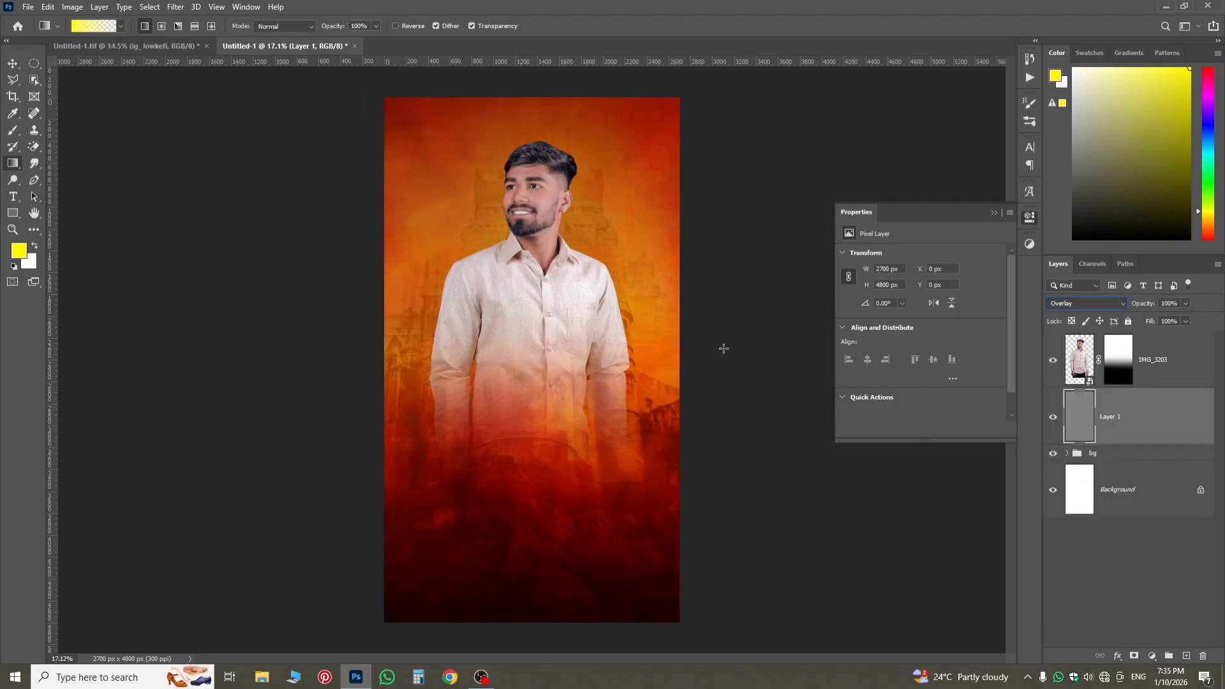
Apply Add Noise to the gray layer at 44.83%, Gaussian and Monochromatic, and inspect the grain up close.
click(175, 7)
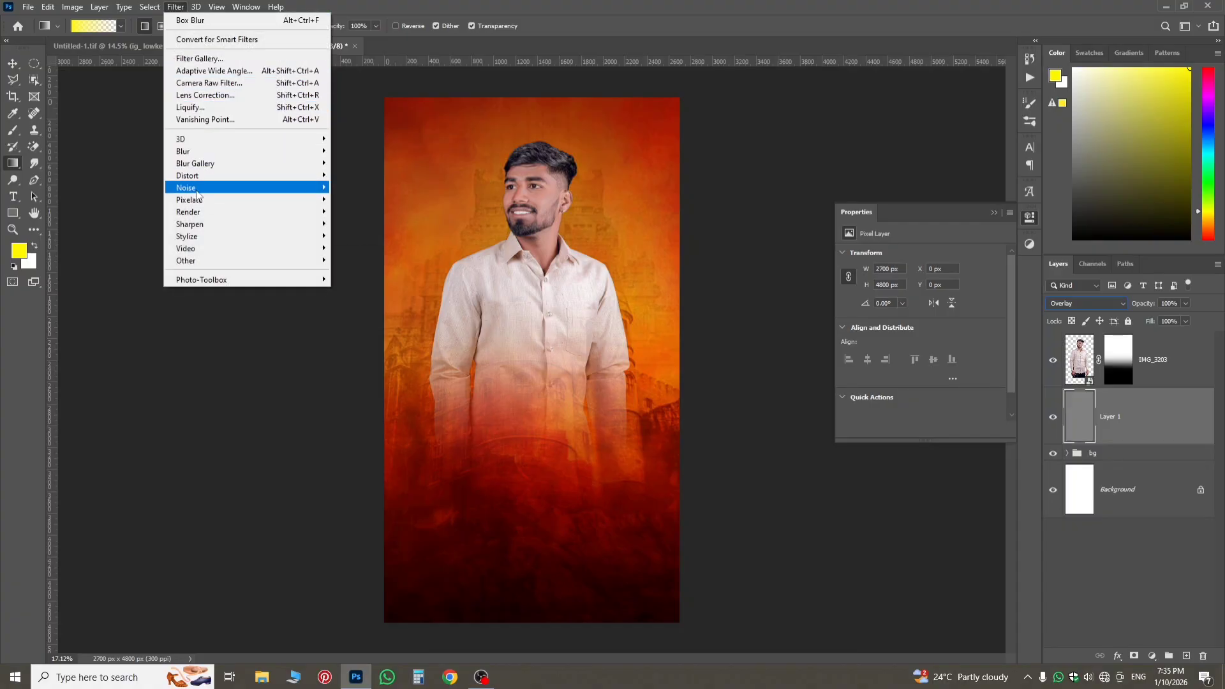
mouse_move(197, 192)
click(360, 187)
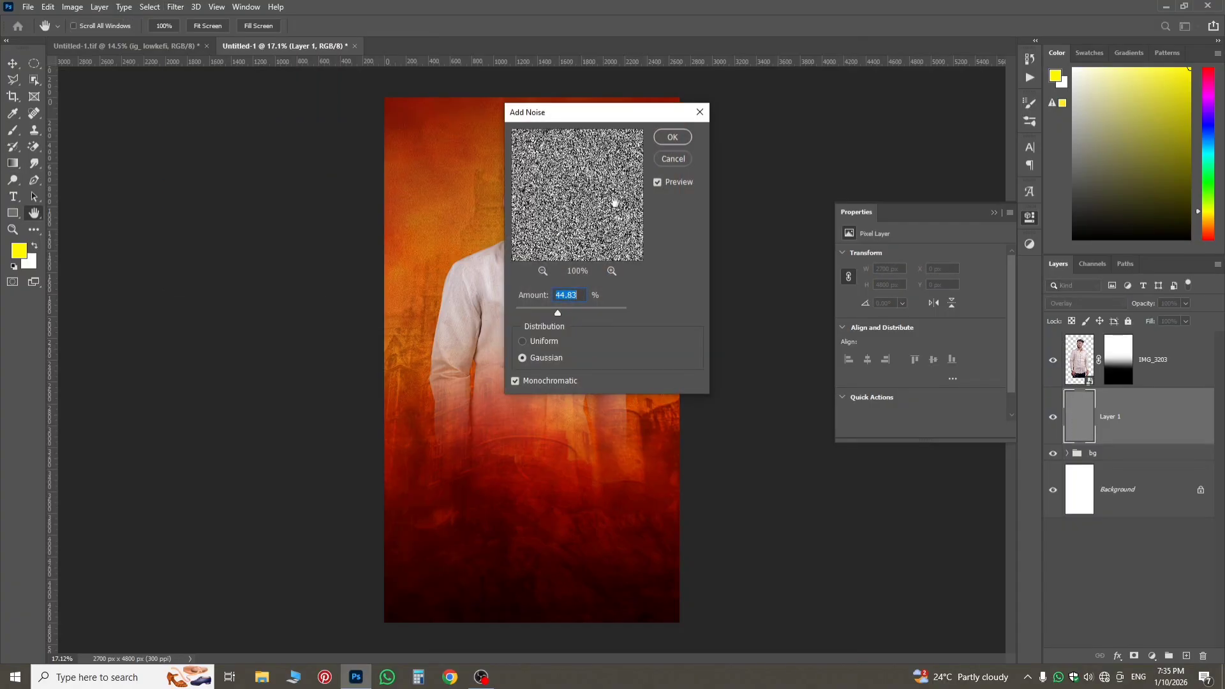
click(673, 137)
scroll(490, 209, up, 3)
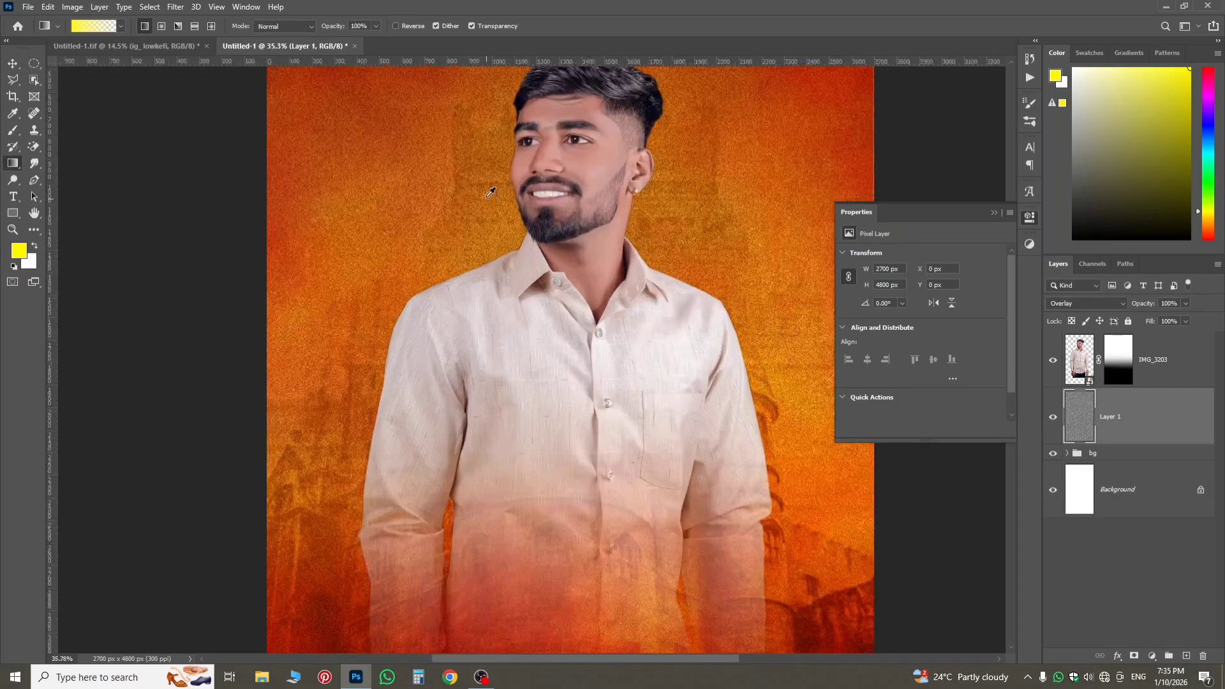
scroll(326, 191, up, 3)
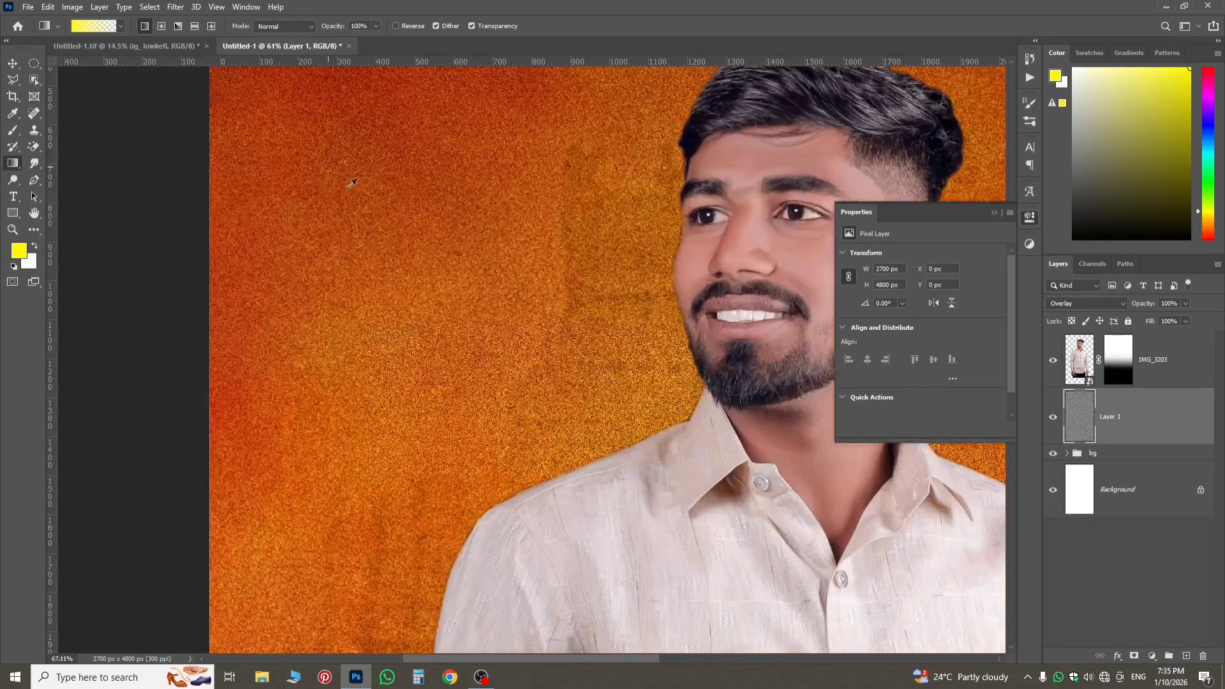
scroll(335, 242, up, 3)
scroll(338, 238, down, 5)
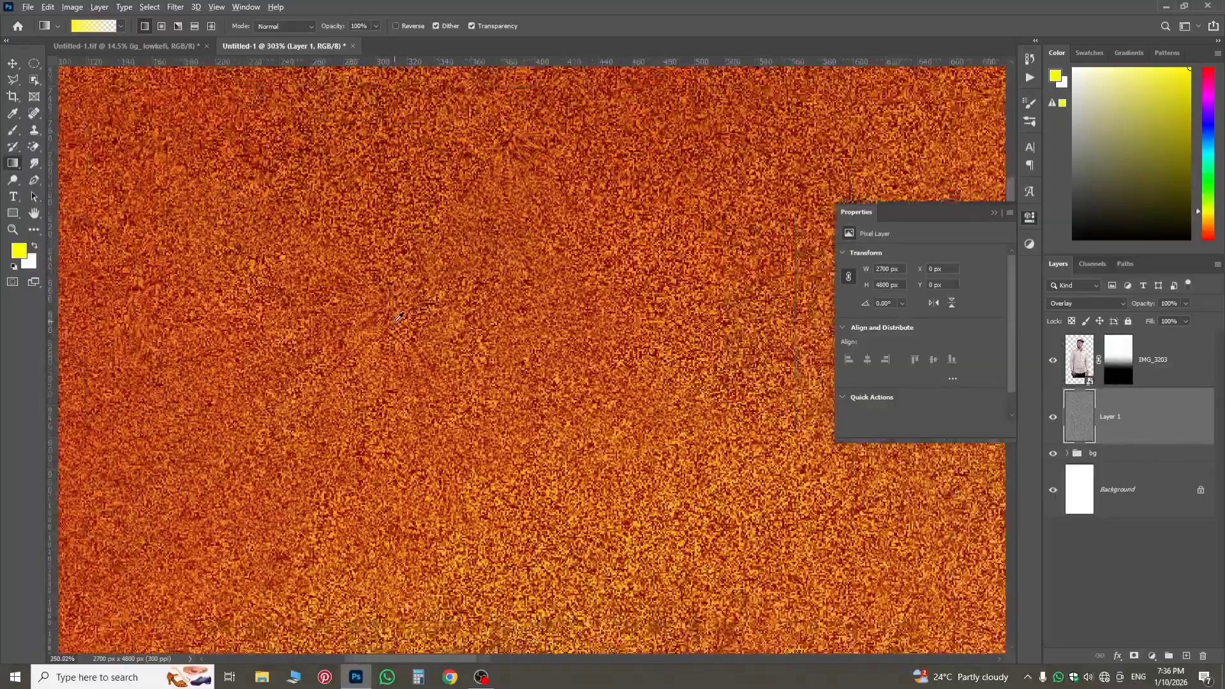
scroll(402, 321, down, 2)
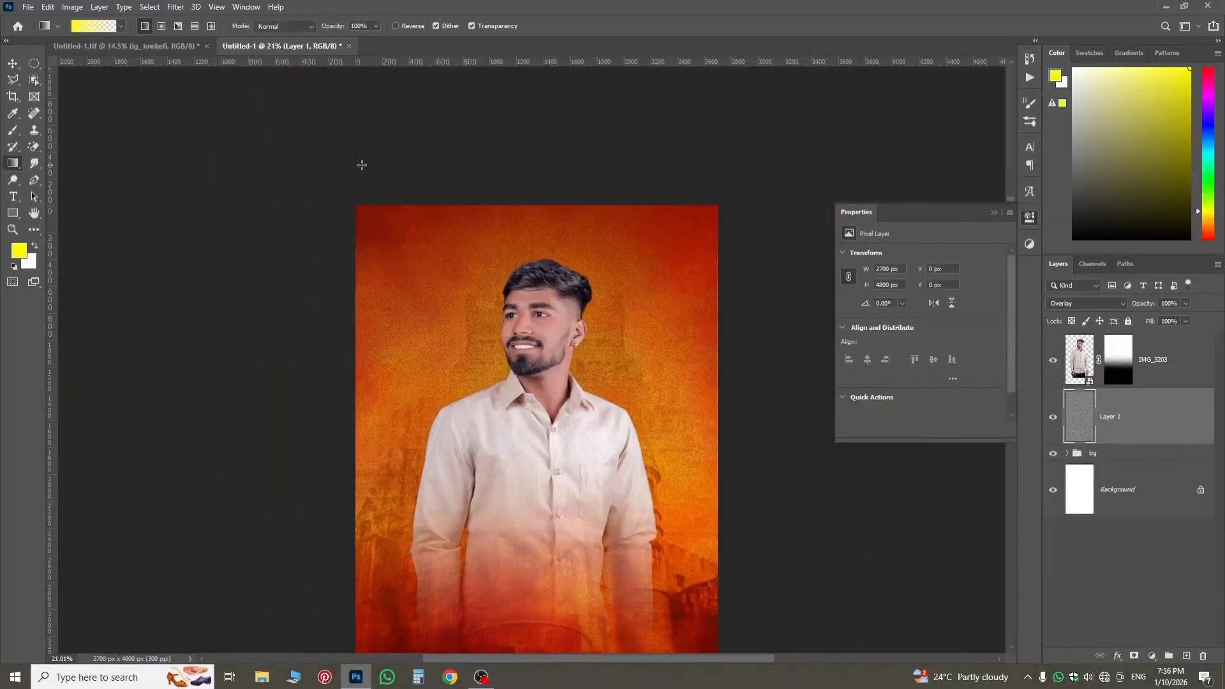
Emboss the noise layer at a 135° angle with a low height and 145% amount, and check the texture across the poster.
click(174, 8)
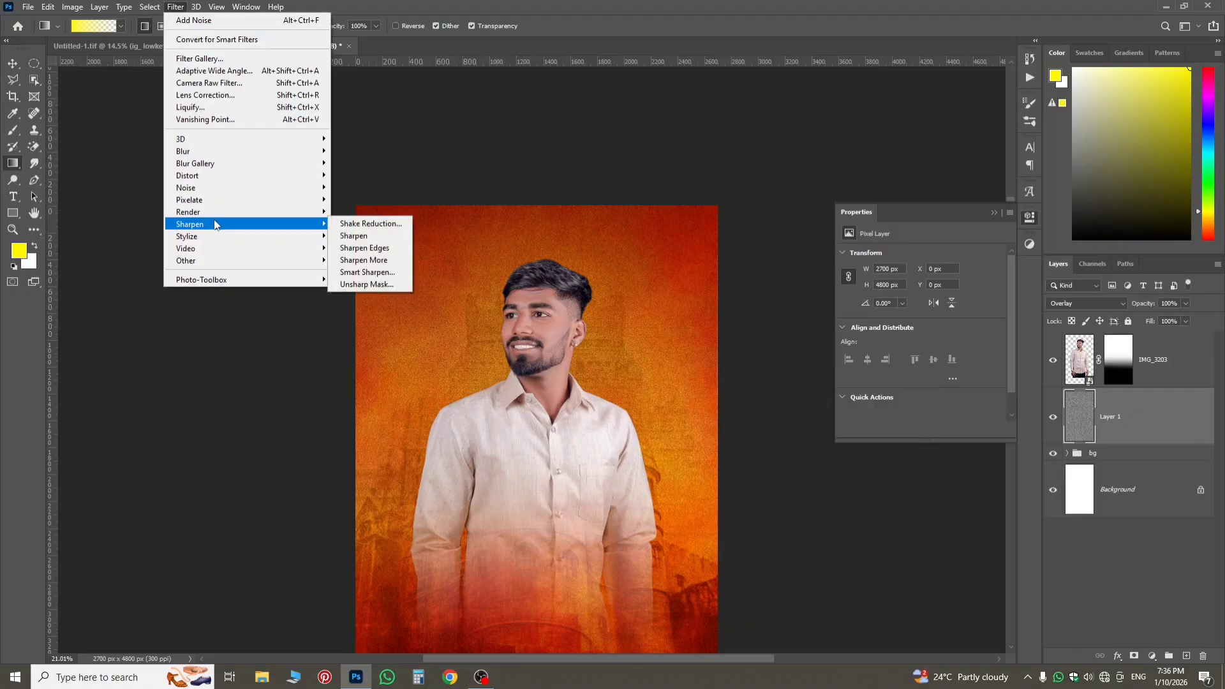
mouse_move(270, 249)
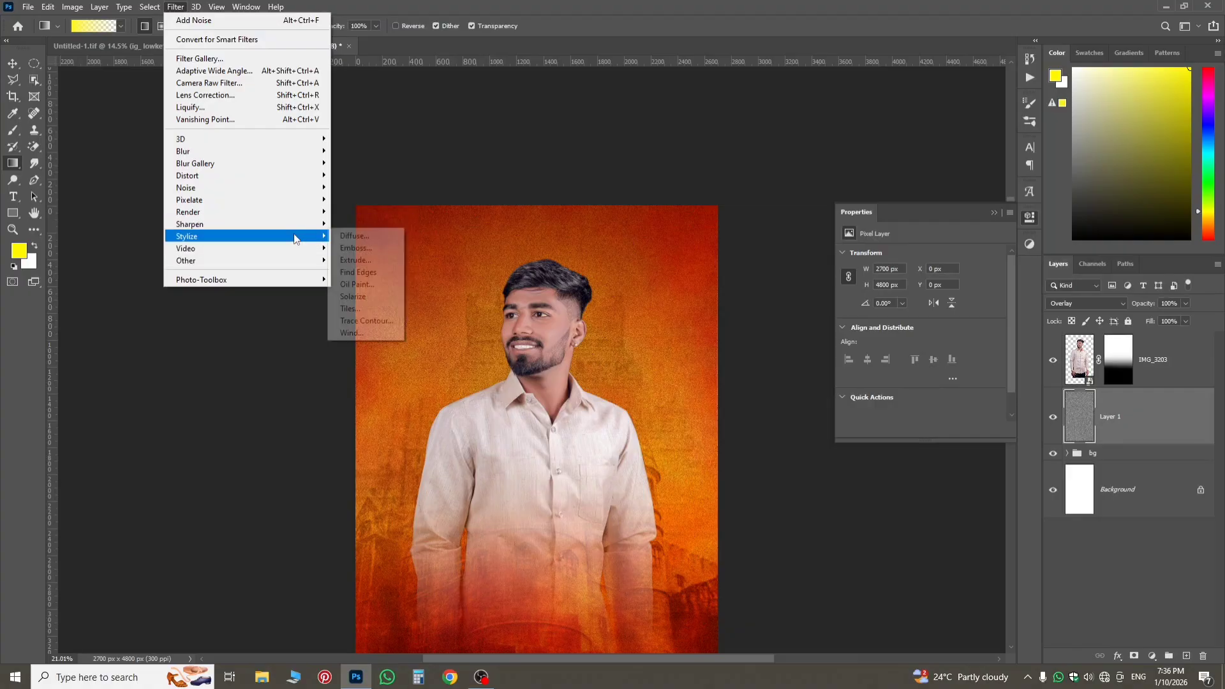
click(349, 248)
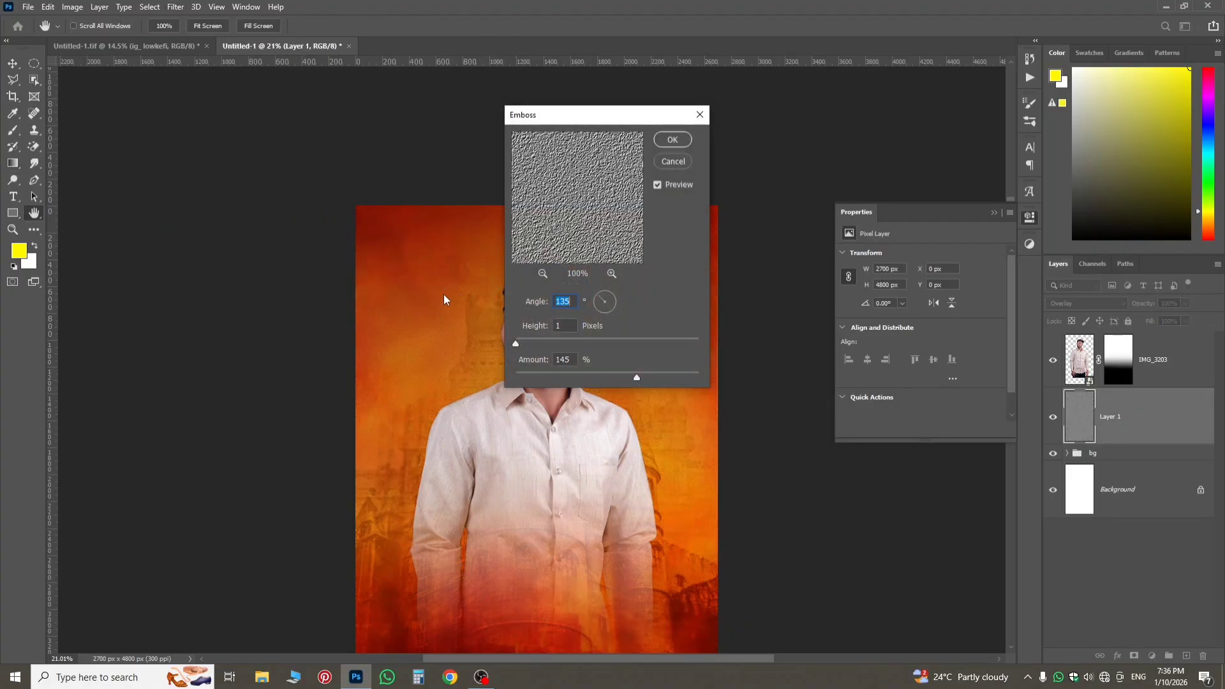
key(alt)
ctrl+click(462, 305)
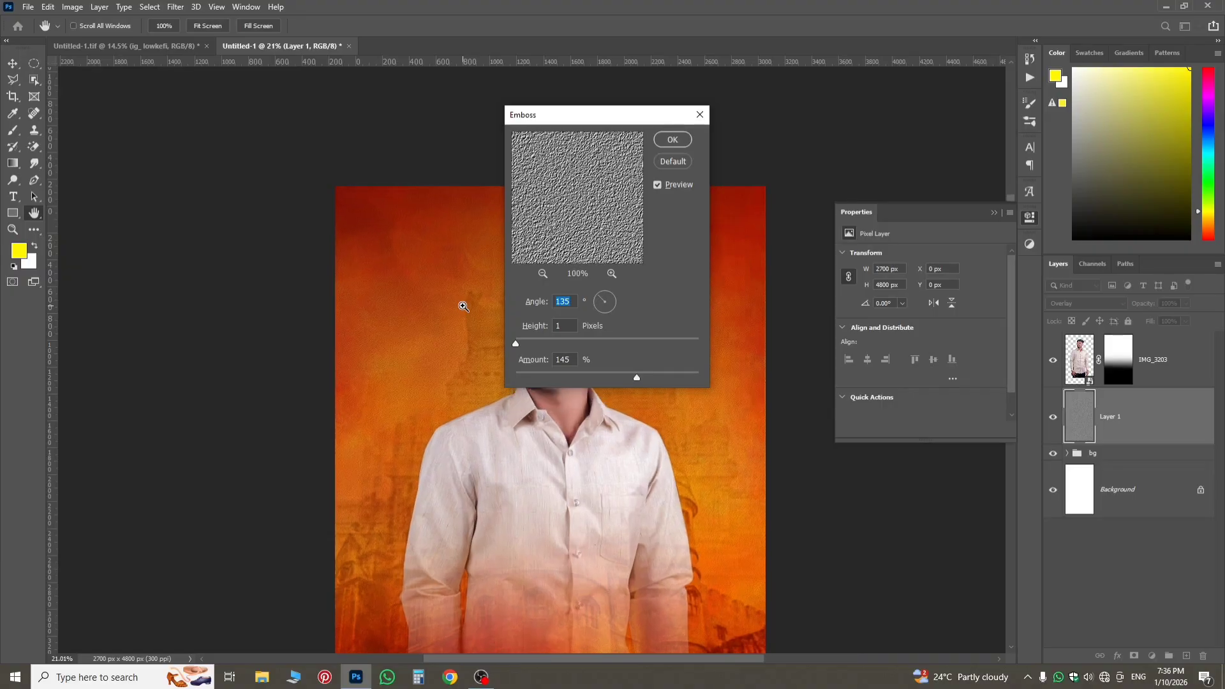
ctrl+click(463, 305)
ctrl+click(463, 305)
ctrl+click(462, 305)
ctrl+click(462, 306)
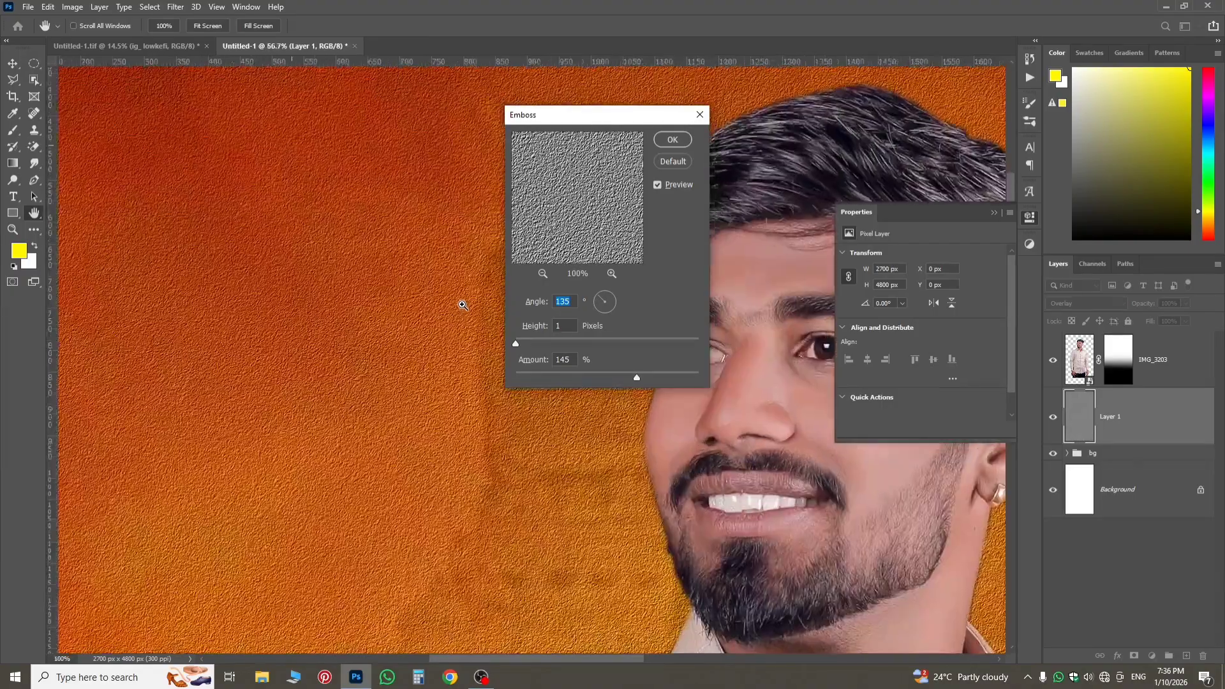
ctrl+click(461, 302)
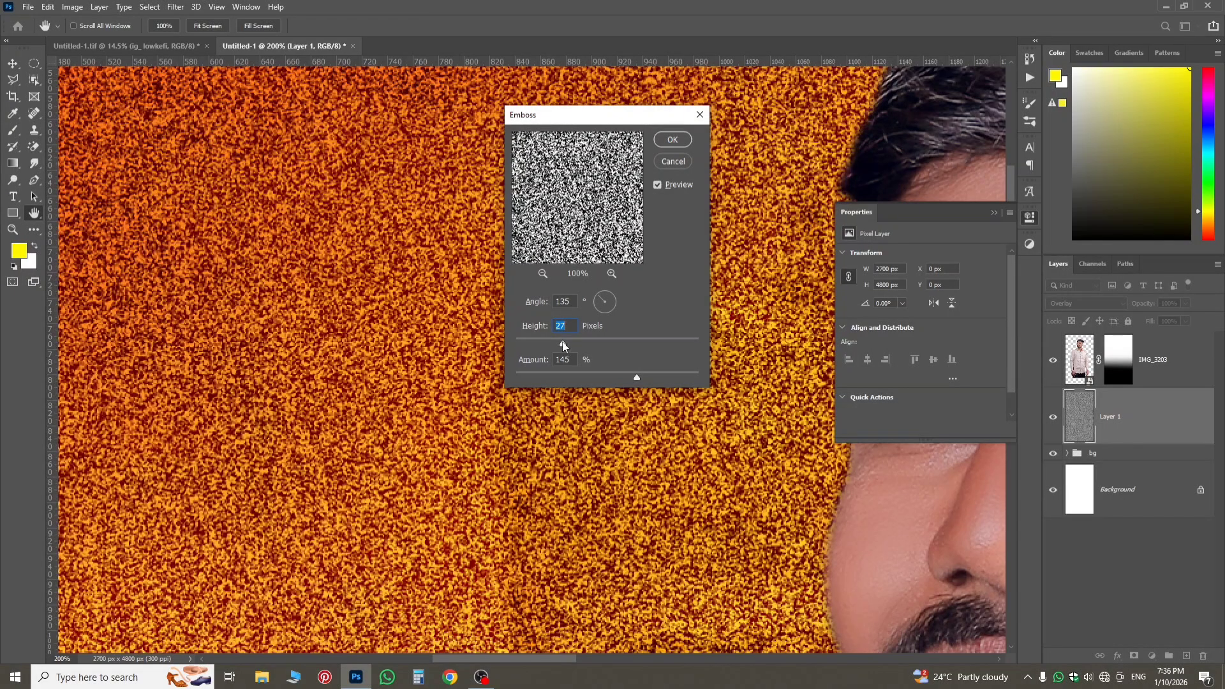
drag(564, 345, 522, 343)
click(666, 143)
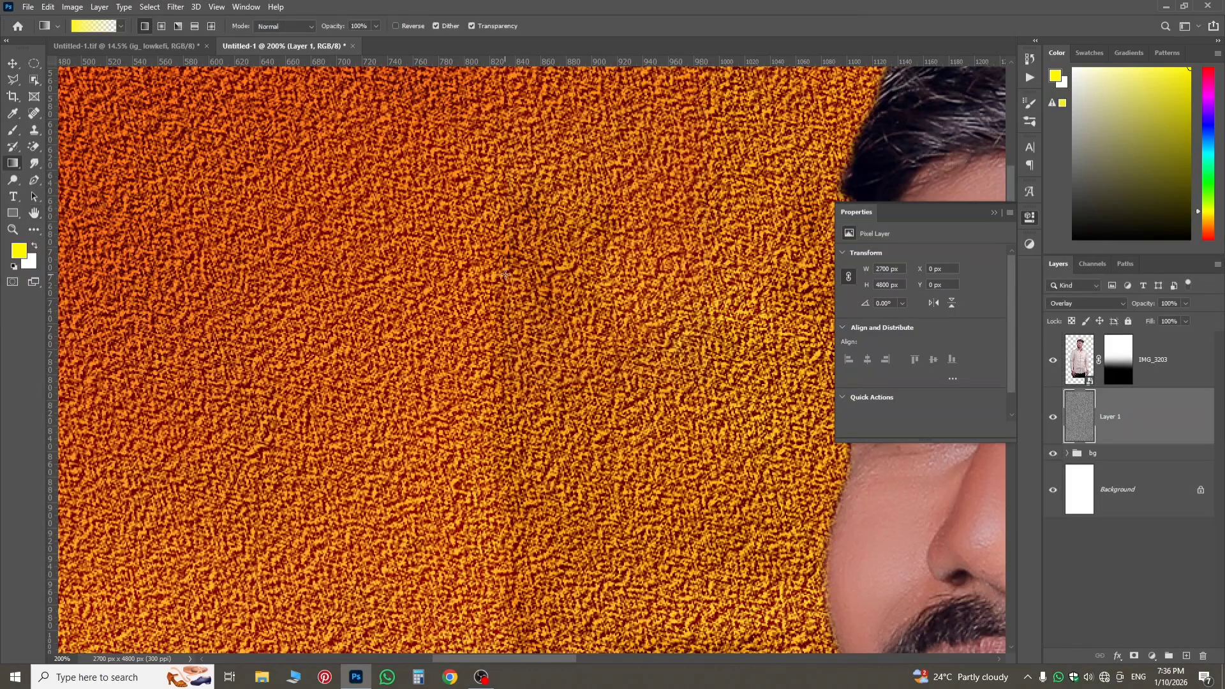
scroll(525, 290, down, 8)
scroll(539, 317, down, 4)
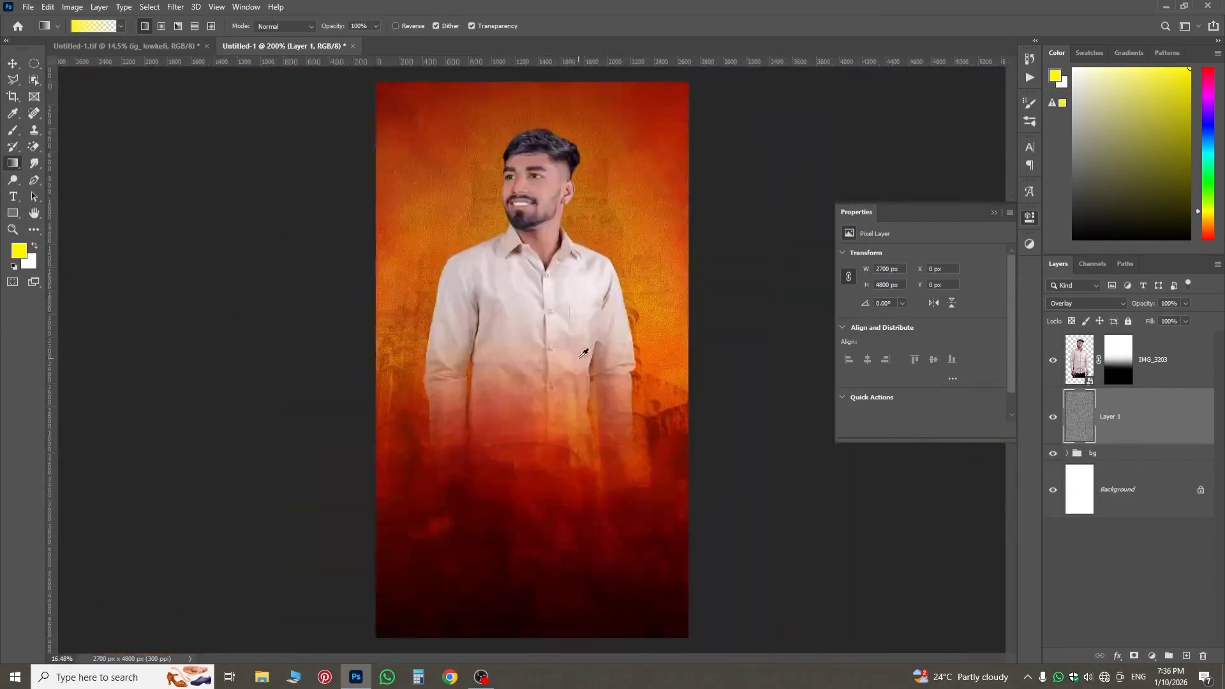
scroll(567, 364, up, 2)
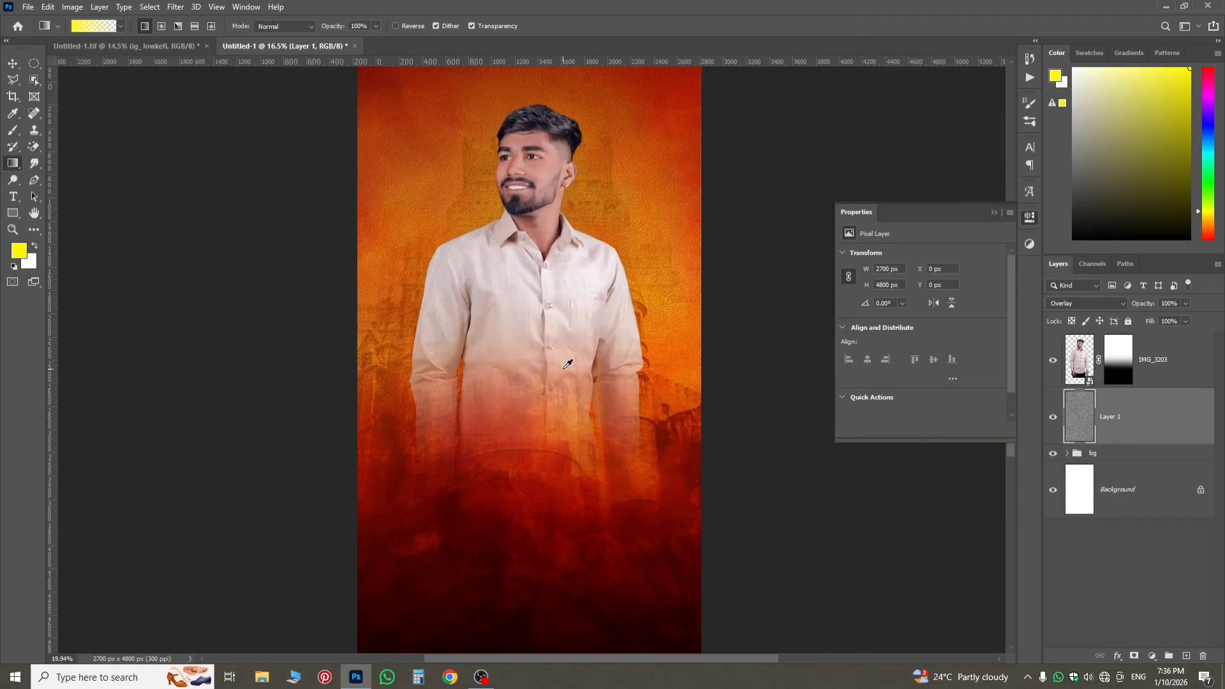
scroll(567, 365, up, 1)
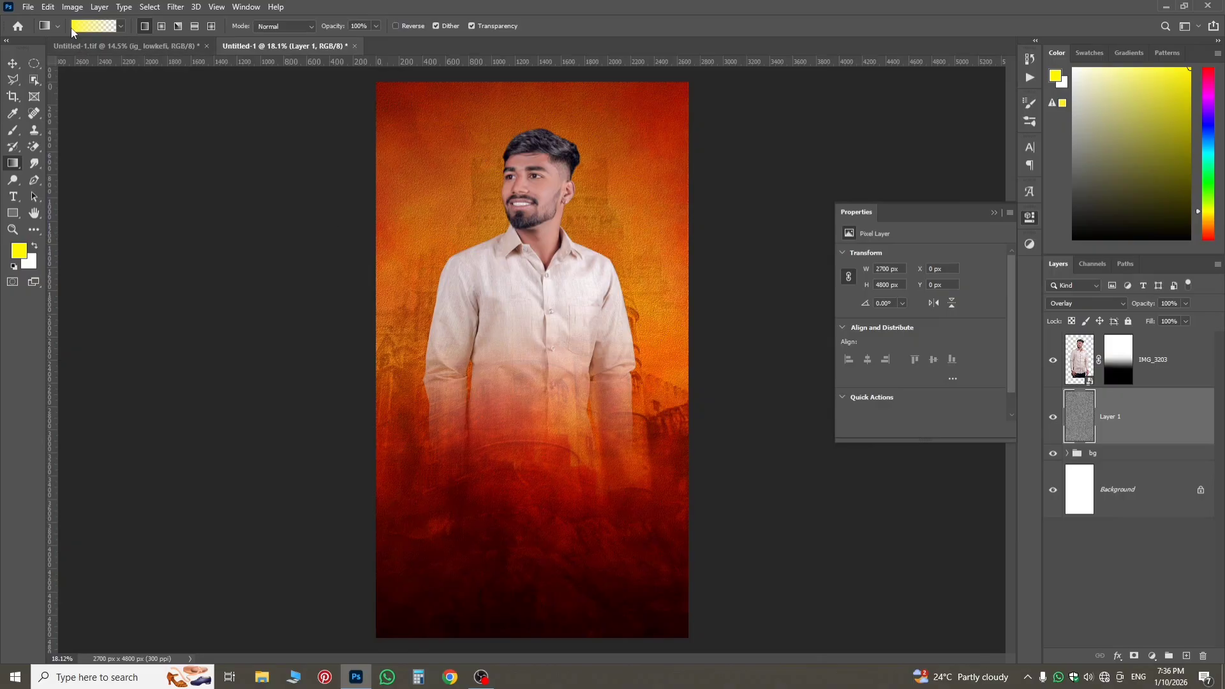
Check the finished reference poster against the working one, and create a new 9 x 16 inch RGB document at 300 ppi.
scroll(649, 376, down, 2)
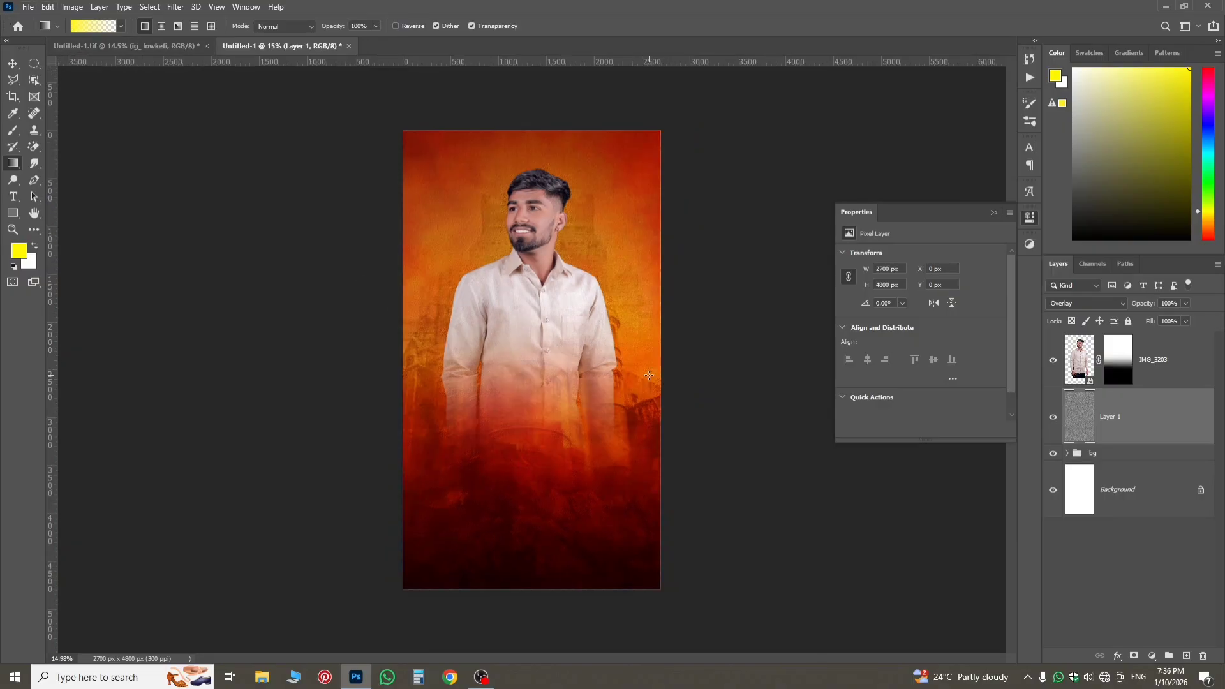
click(181, 46)
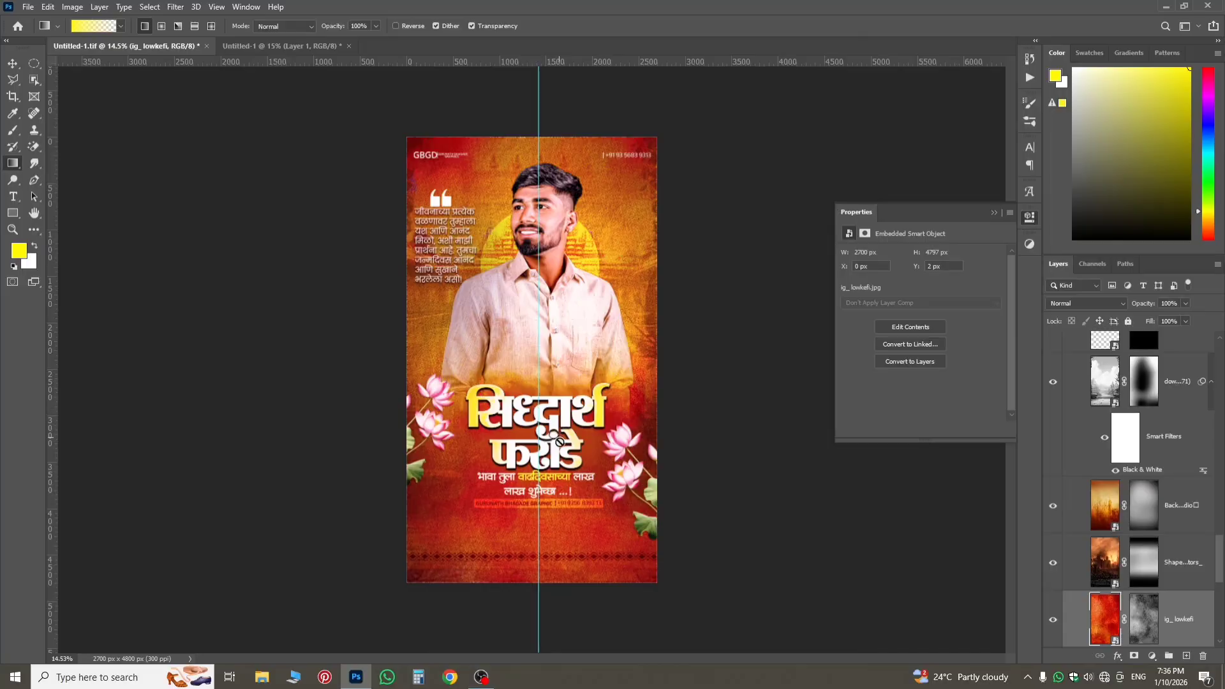
click(247, 47)
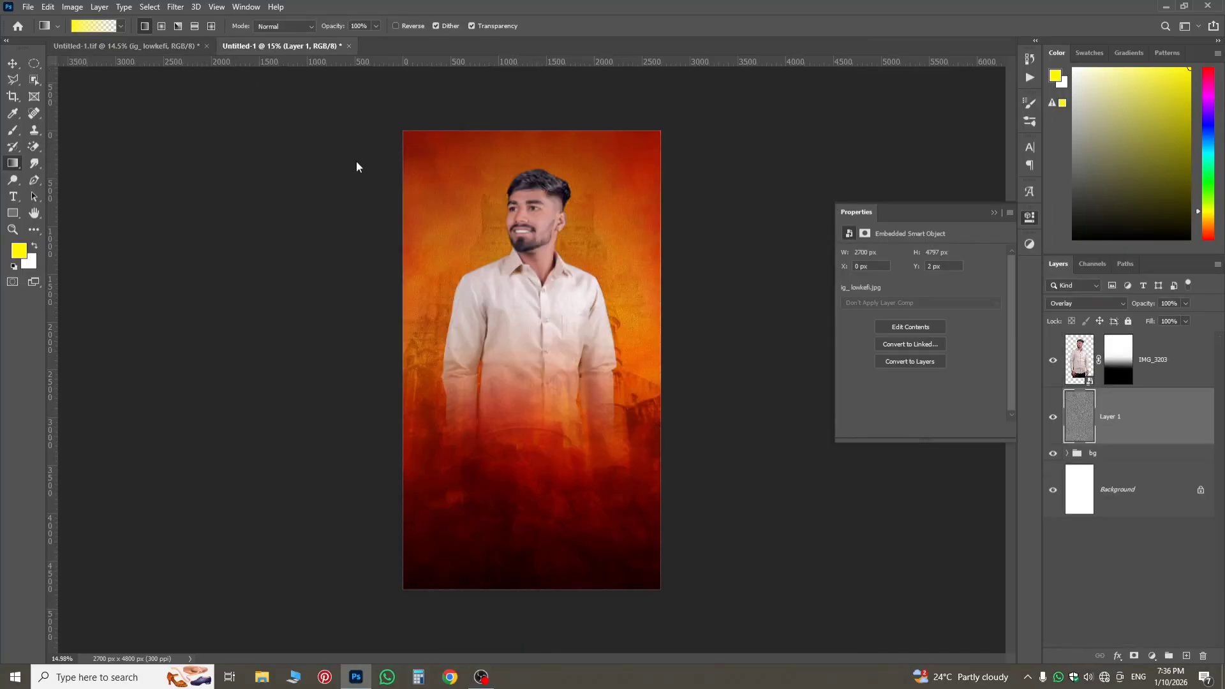
scroll(604, 402, up, 2)
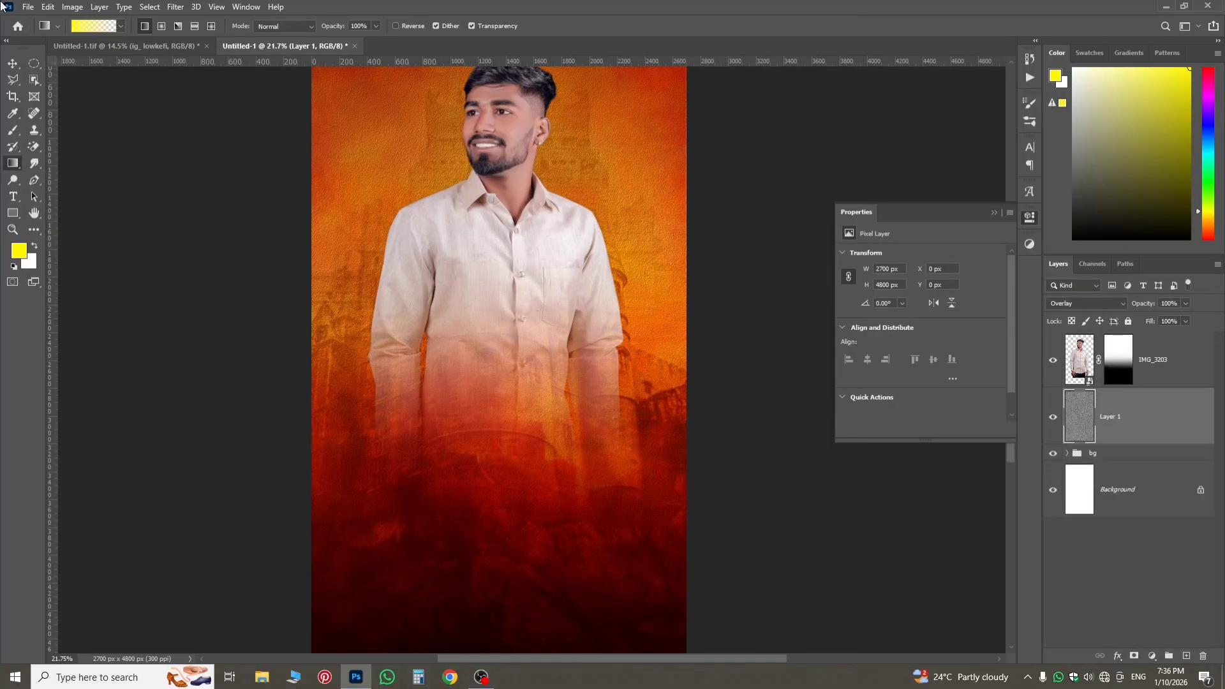
click(28, 8)
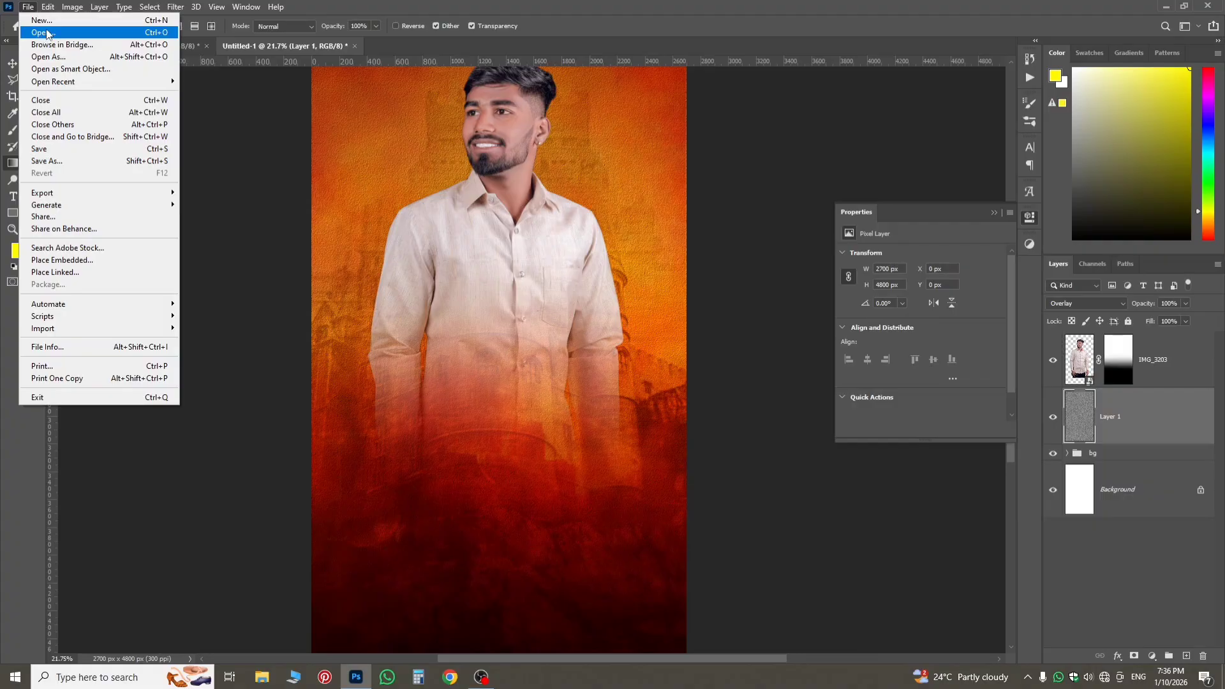
click(42, 21)
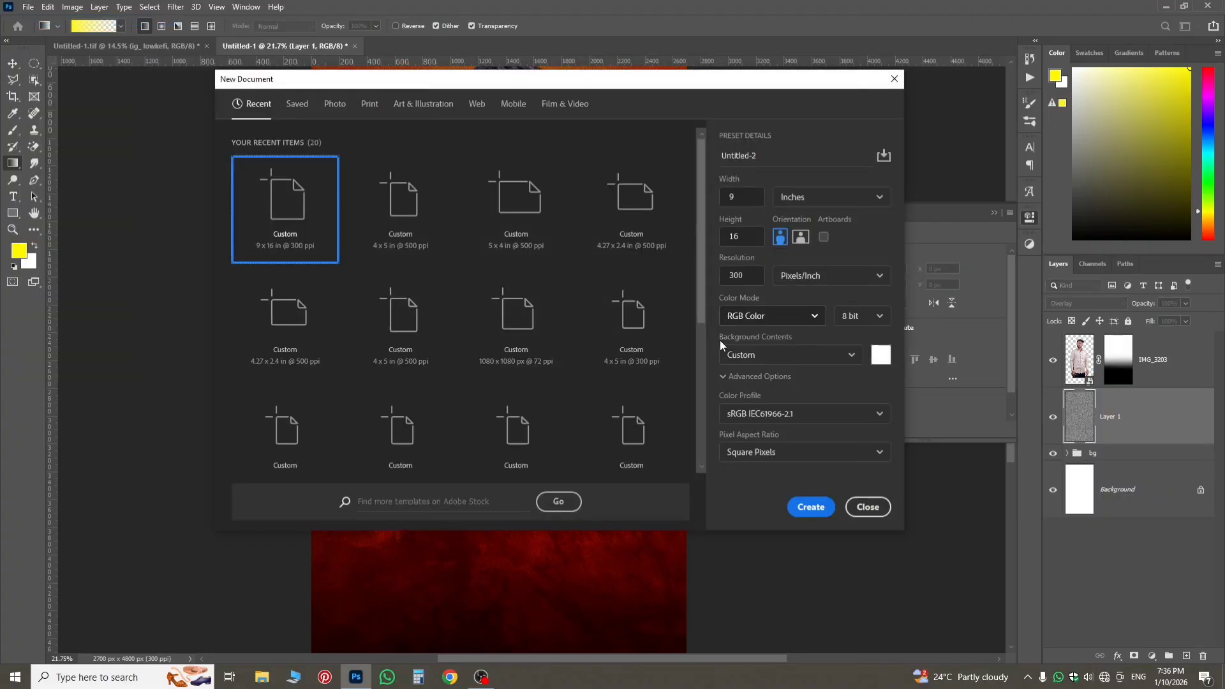
click(810, 506)
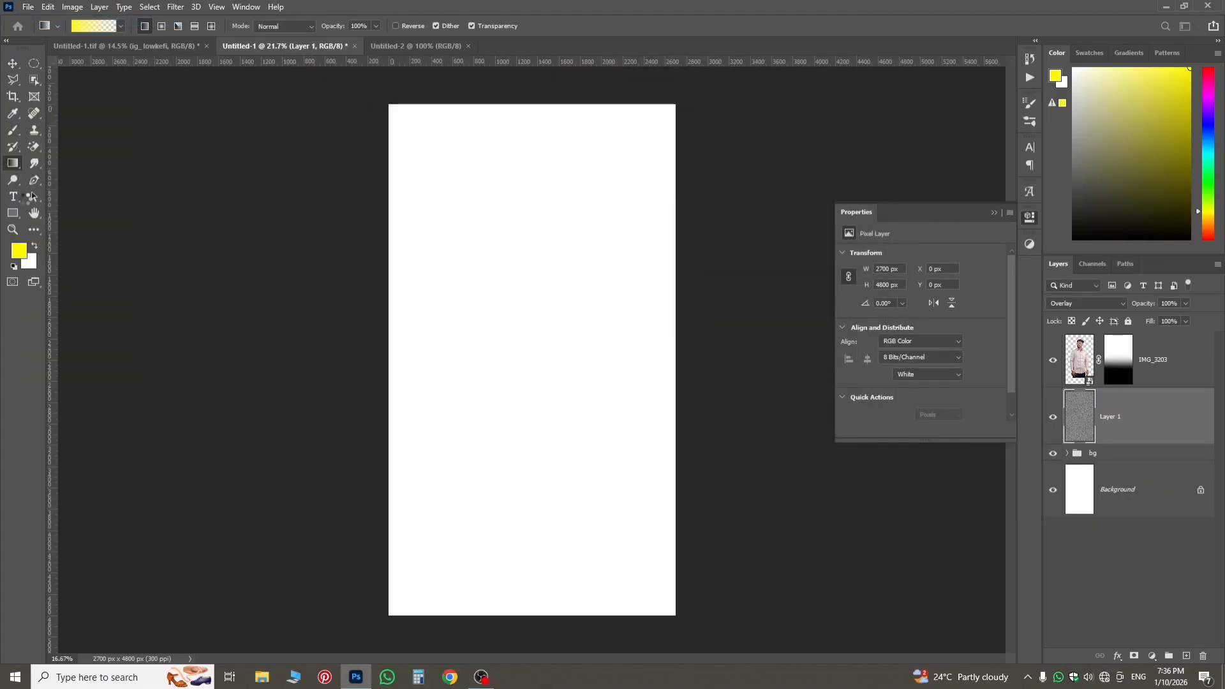
Place a horizontal placeholder text near the middle of the blank canvas and enlarge its font size to 51 pt.
click(13, 196)
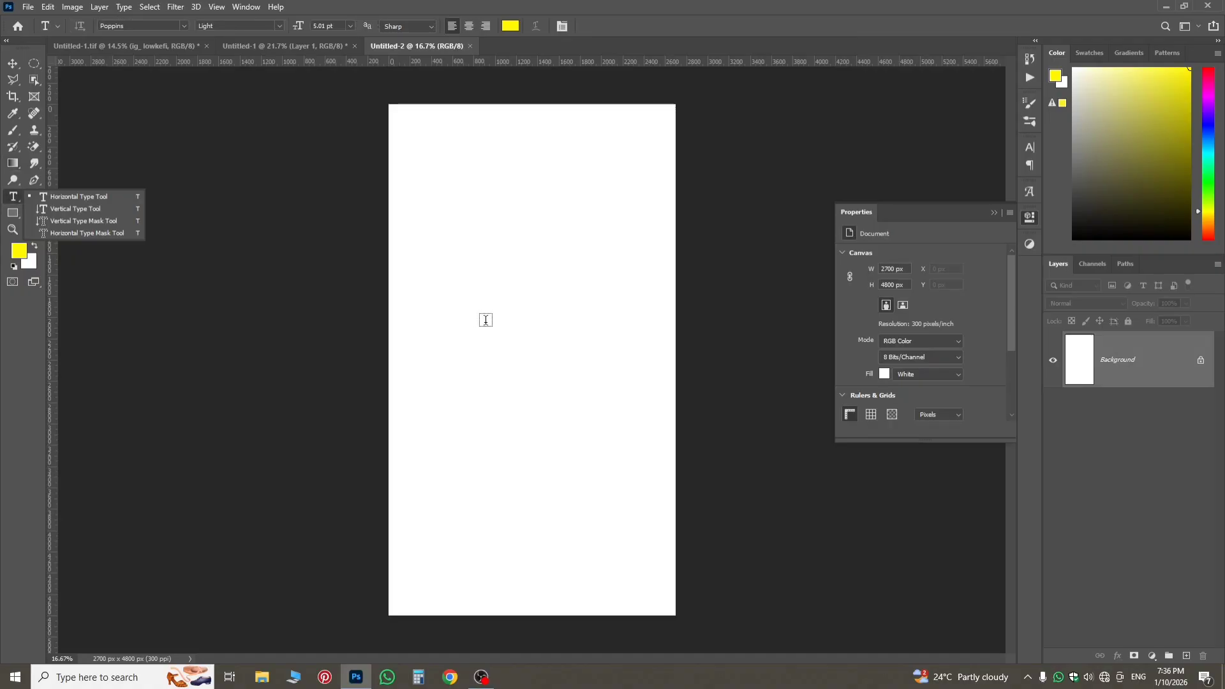
click(507, 336)
click(509, 336)
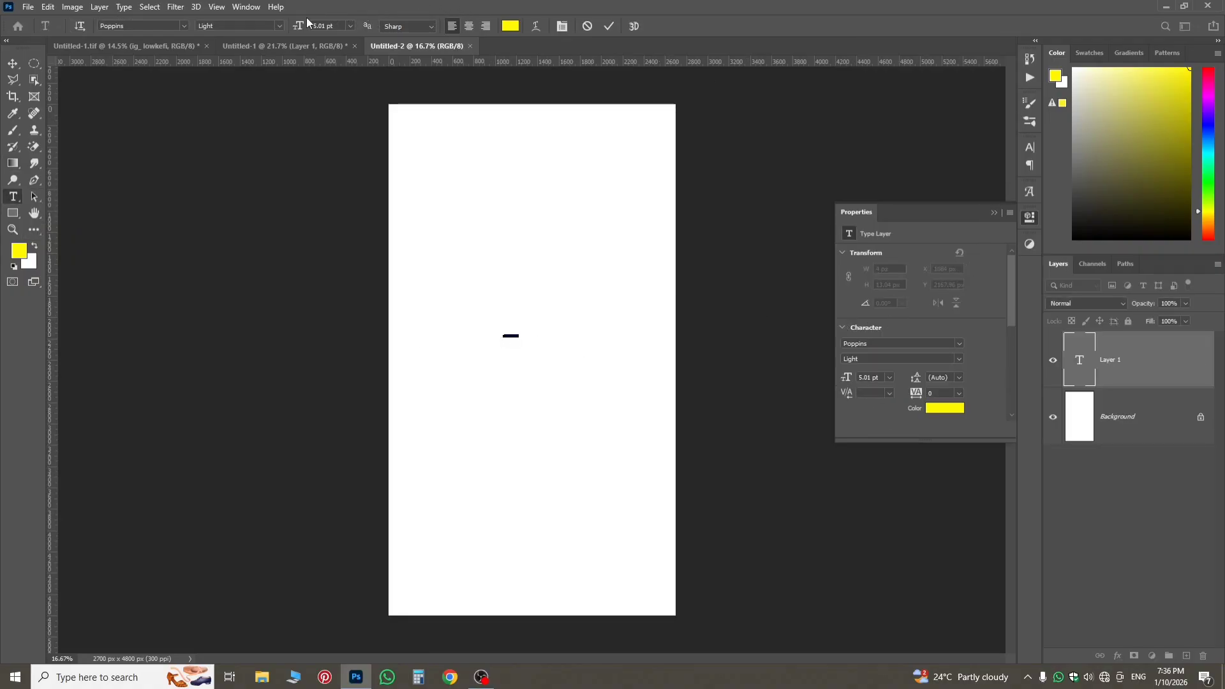
drag(298, 30, 392, 148)
click(536, 334)
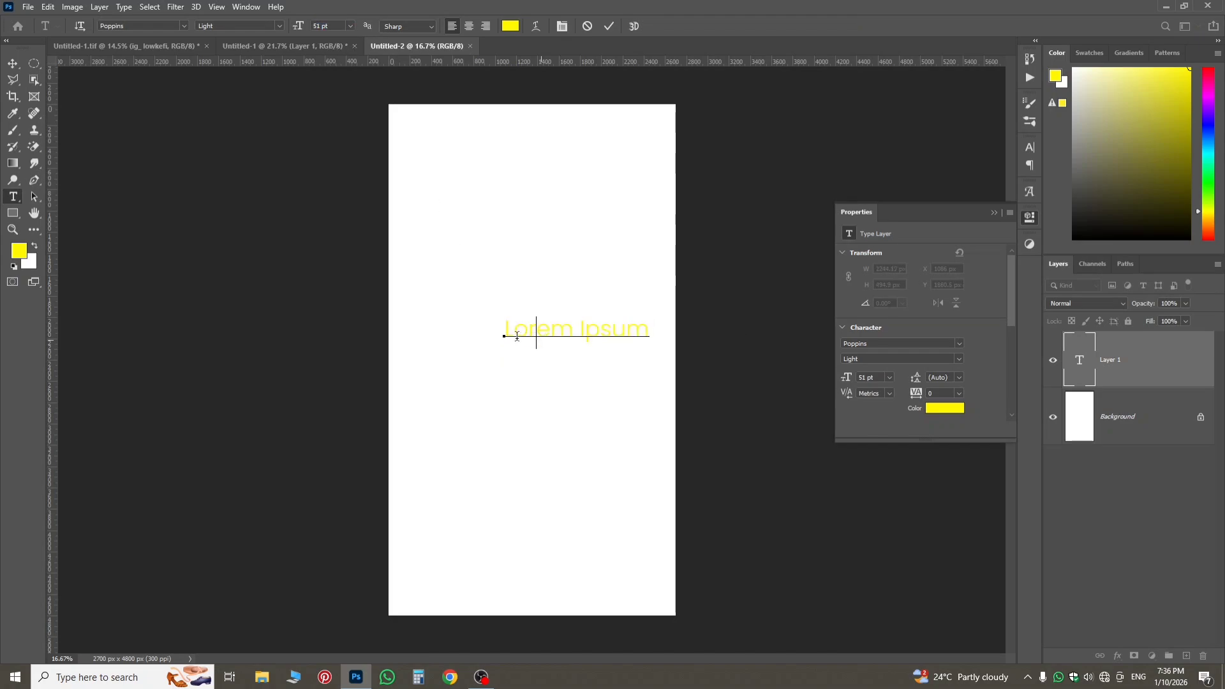
Set the colour of the whole placeholder text to black (000000).
drag(510, 334, 683, 362)
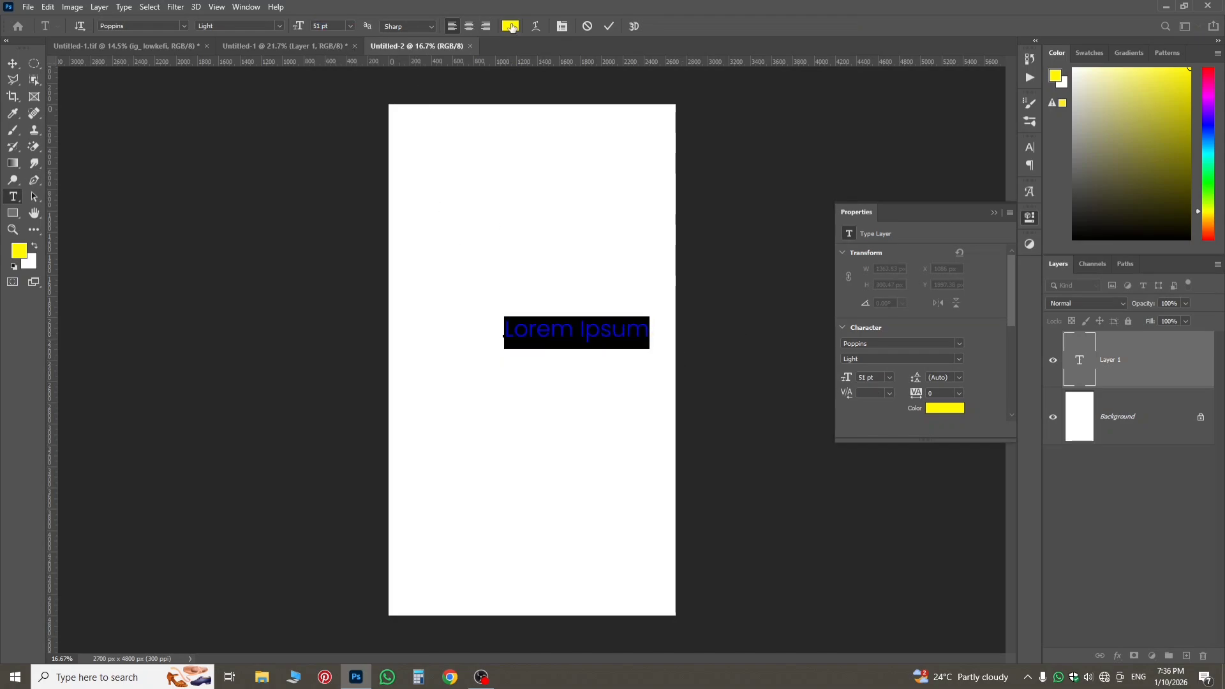
click(510, 26)
text(000000)
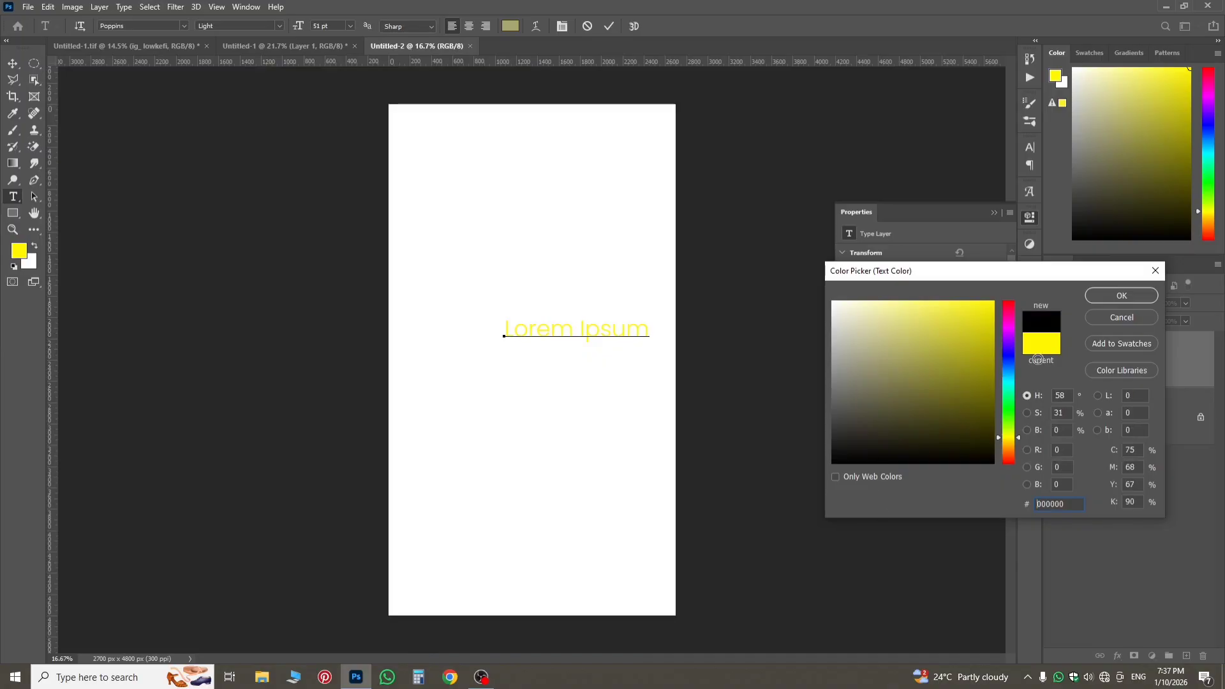
key(Return)
Change the font of the entire placeholder text to DG-Sundar Regular, searching the font list for "dg".
click(1066, 373)
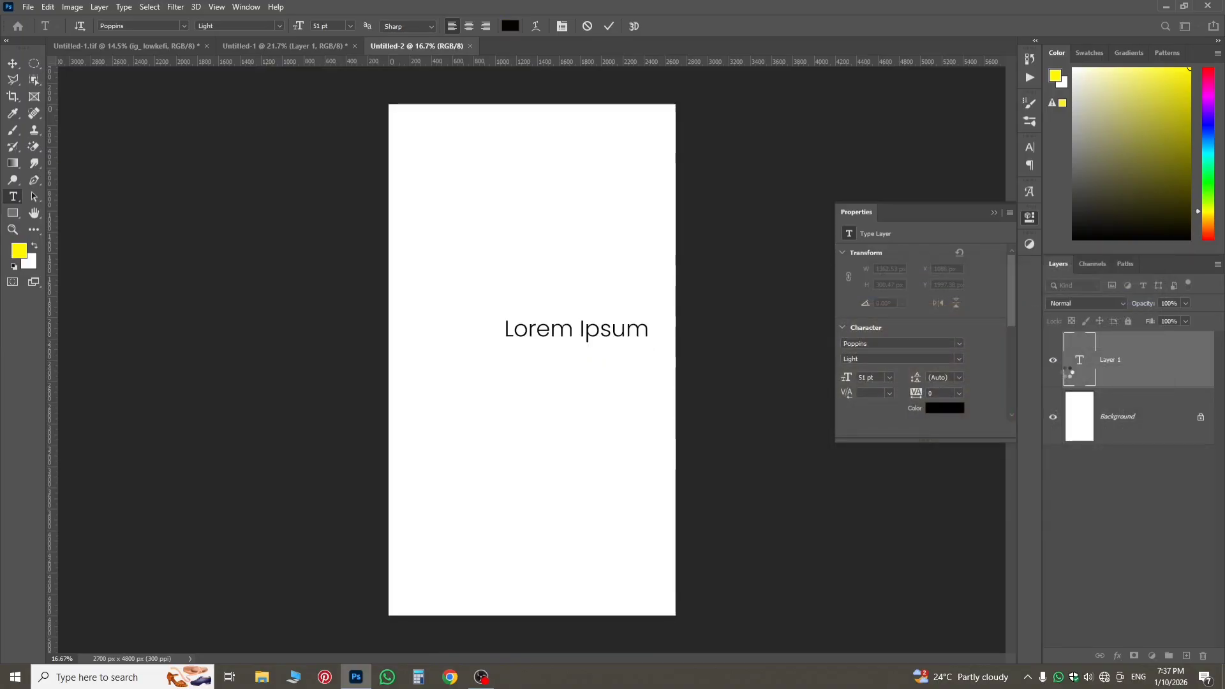
double_click(1068, 375)
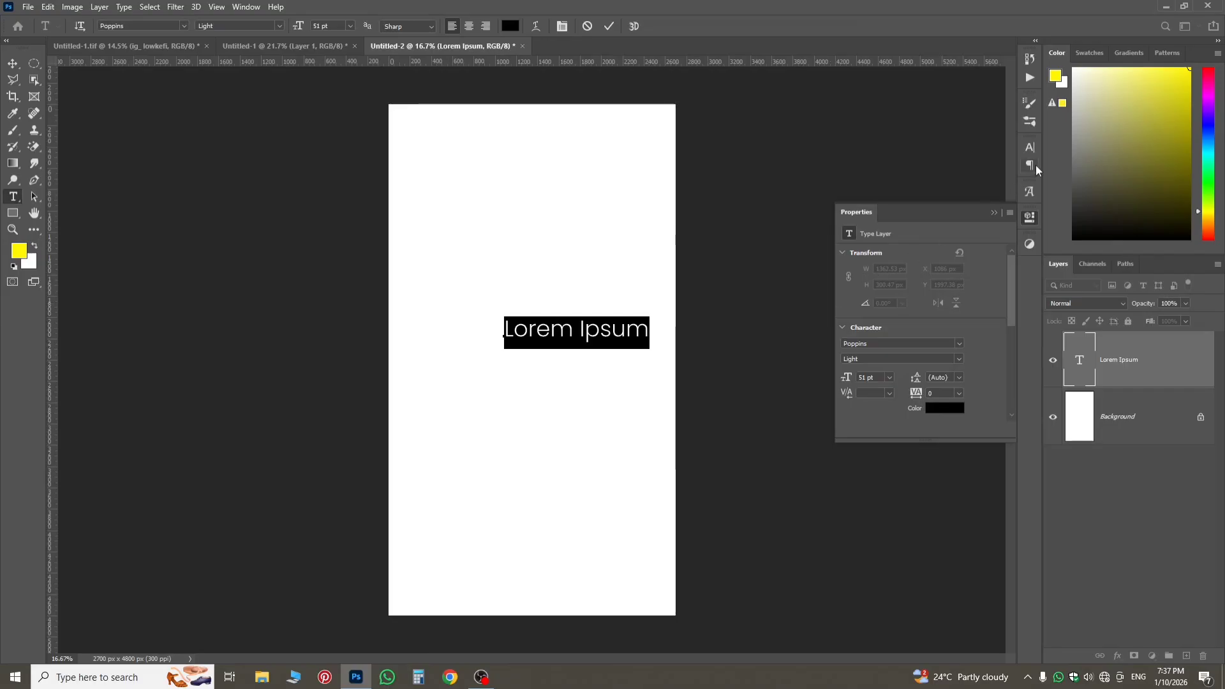
click(1030, 147)
click(919, 165)
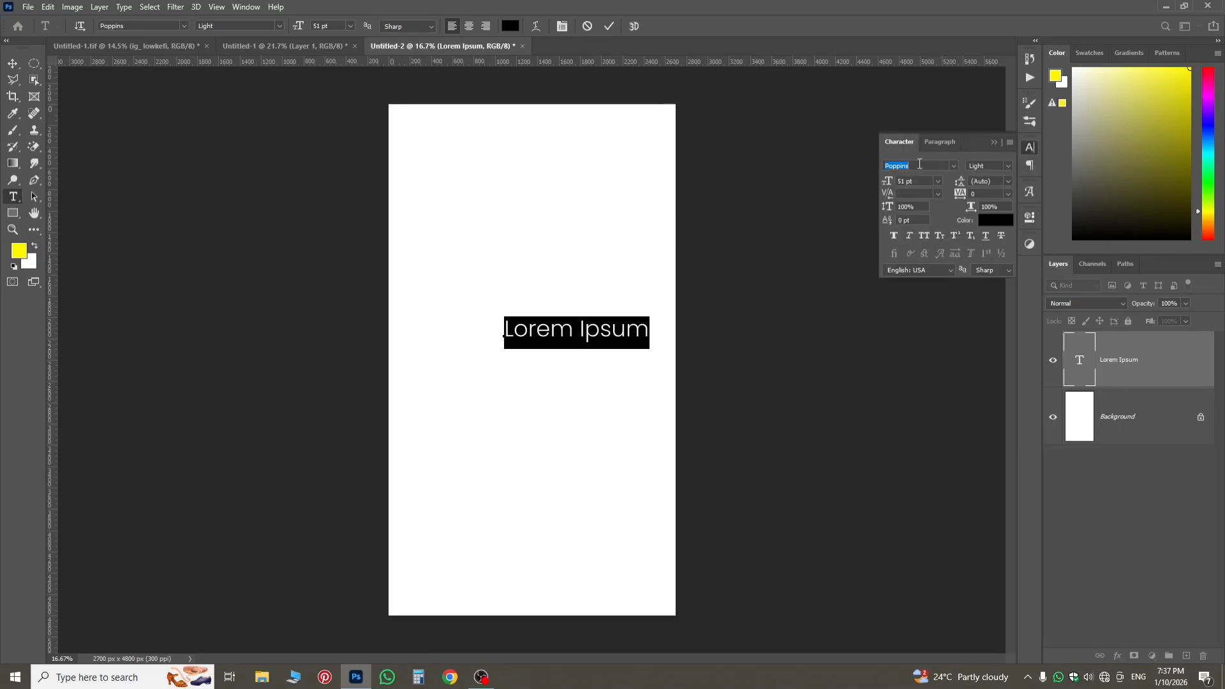
text(dg)
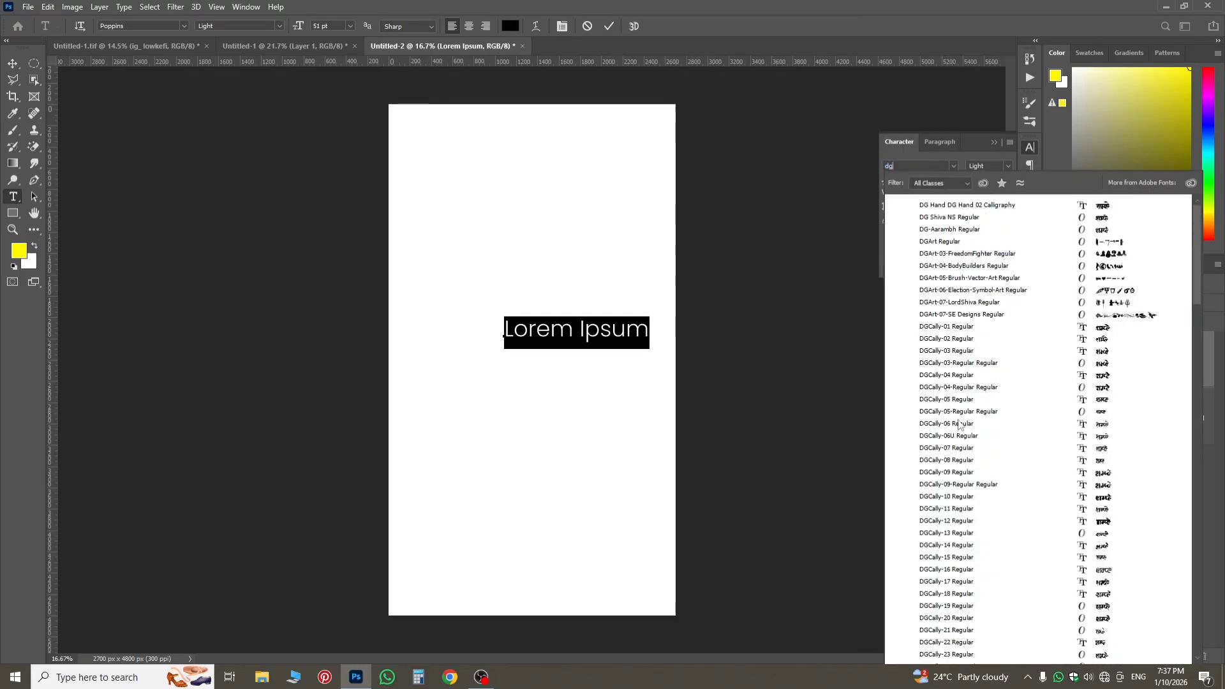
scroll(962, 596, down, 13)
click(966, 584)
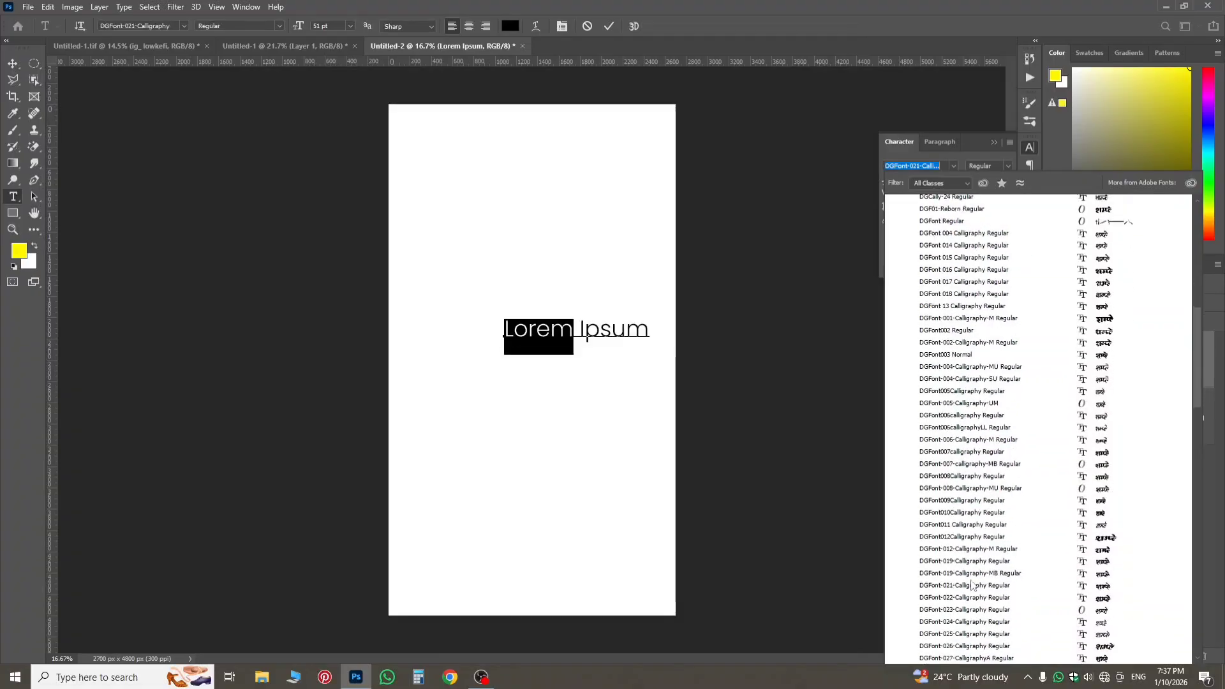
scroll(970, 584, down, 5)
scroll(972, 579, down, 12)
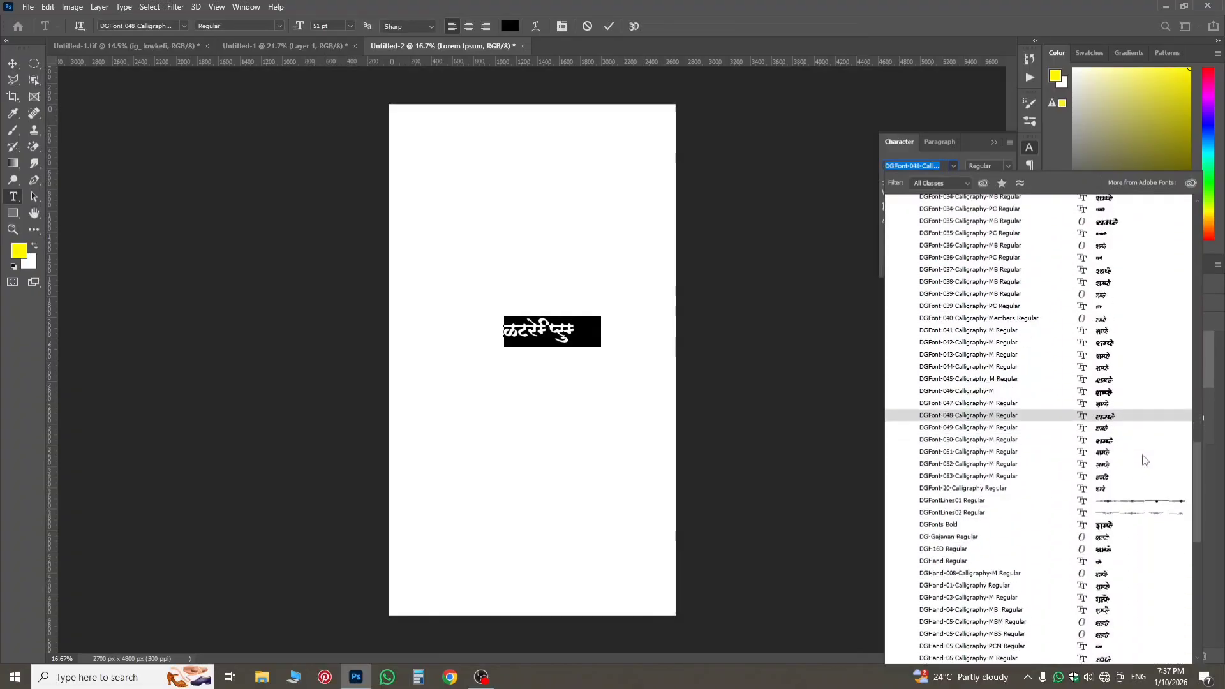
scroll(1148, 501, down, 15)
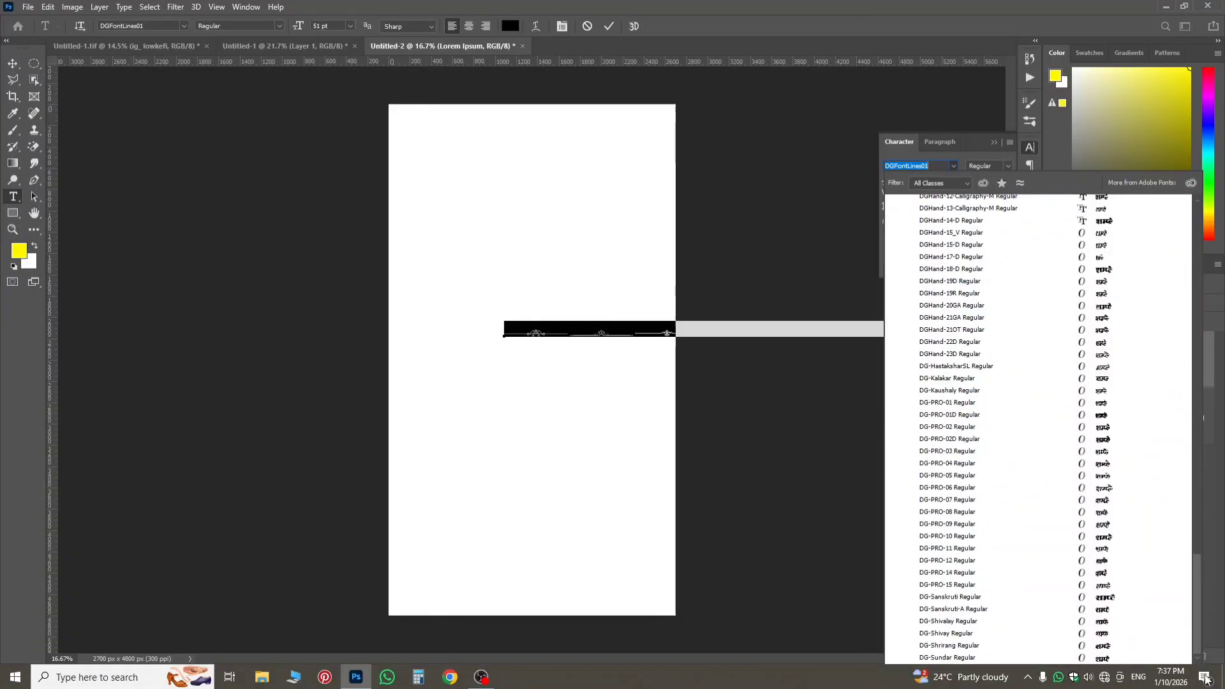
click(966, 657)
Replace the placeholder text with the first syllable of the person's first name in Devanagari, and check the spelling on the reference poster.
click(566, 336)
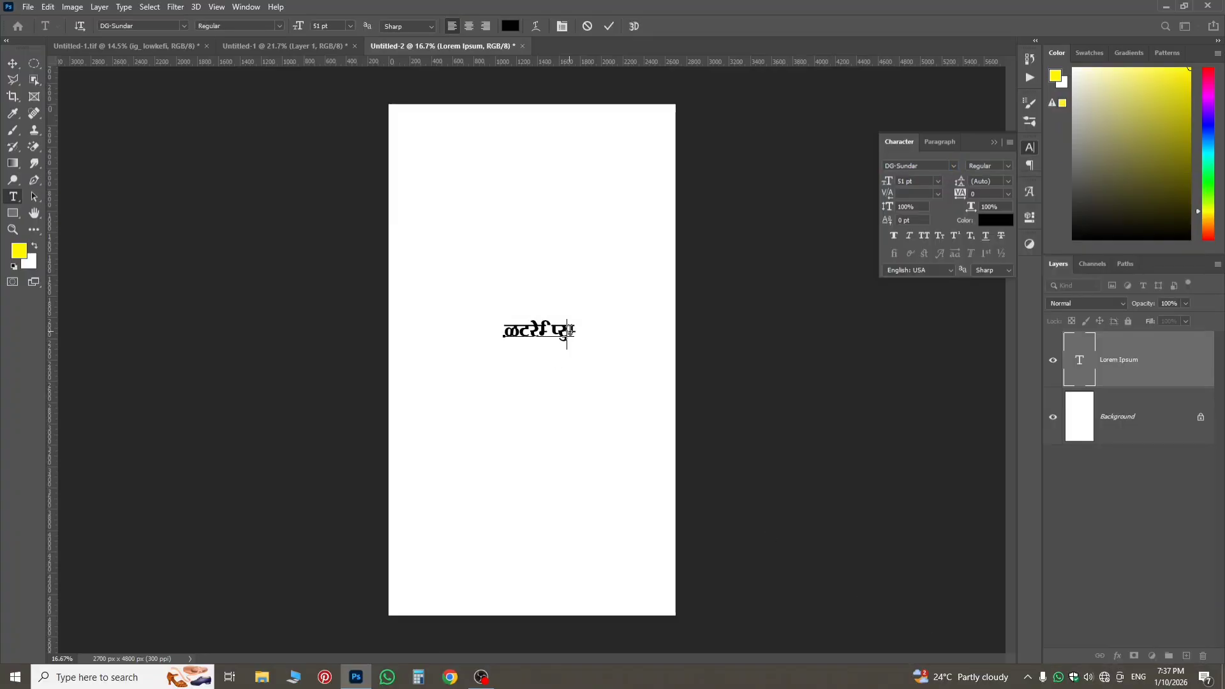
key(ctrl+a)
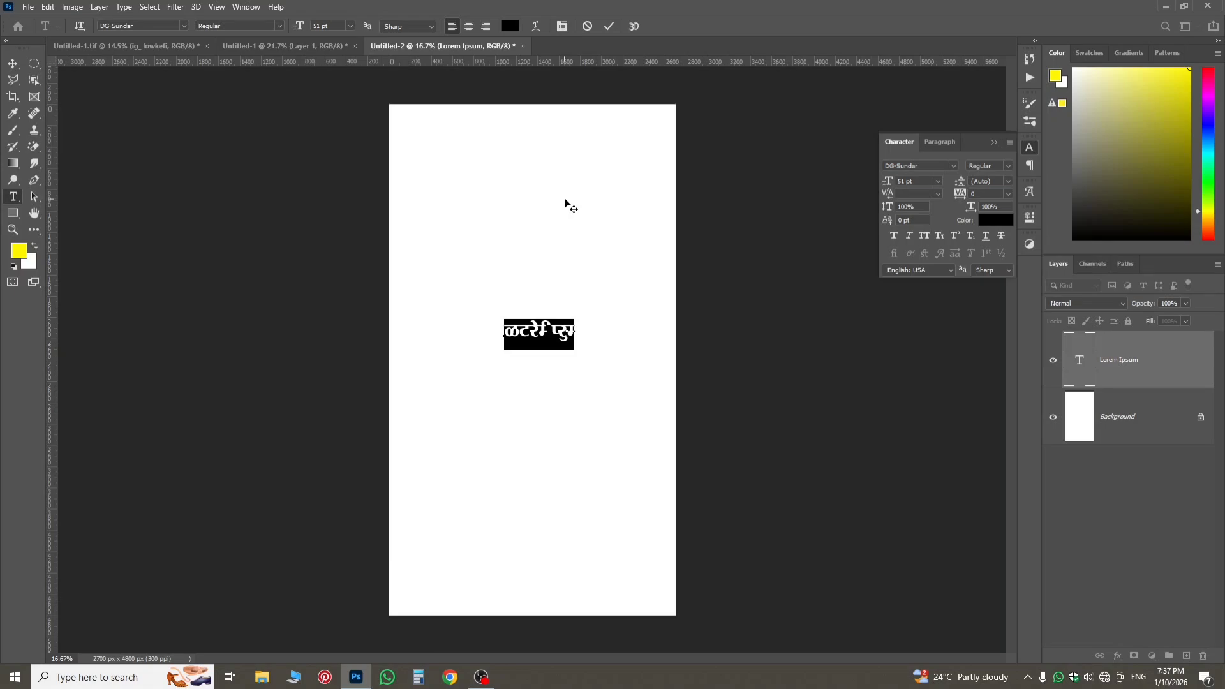
key(BackSpace)
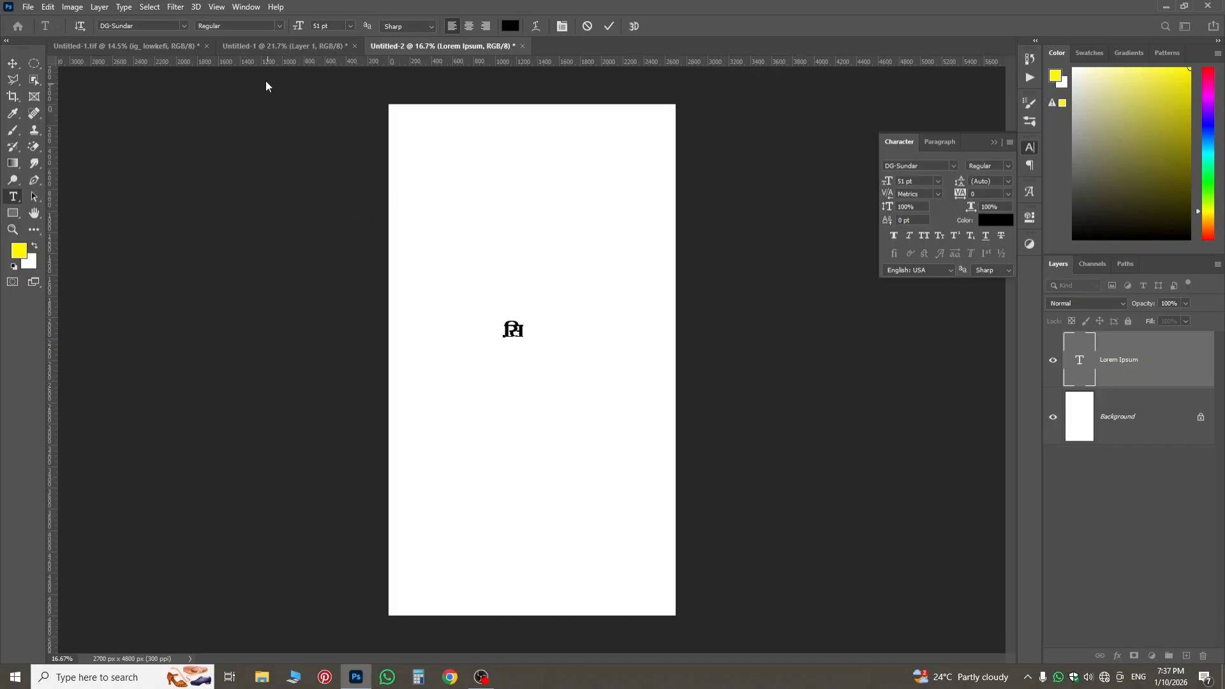
click(256, 47)
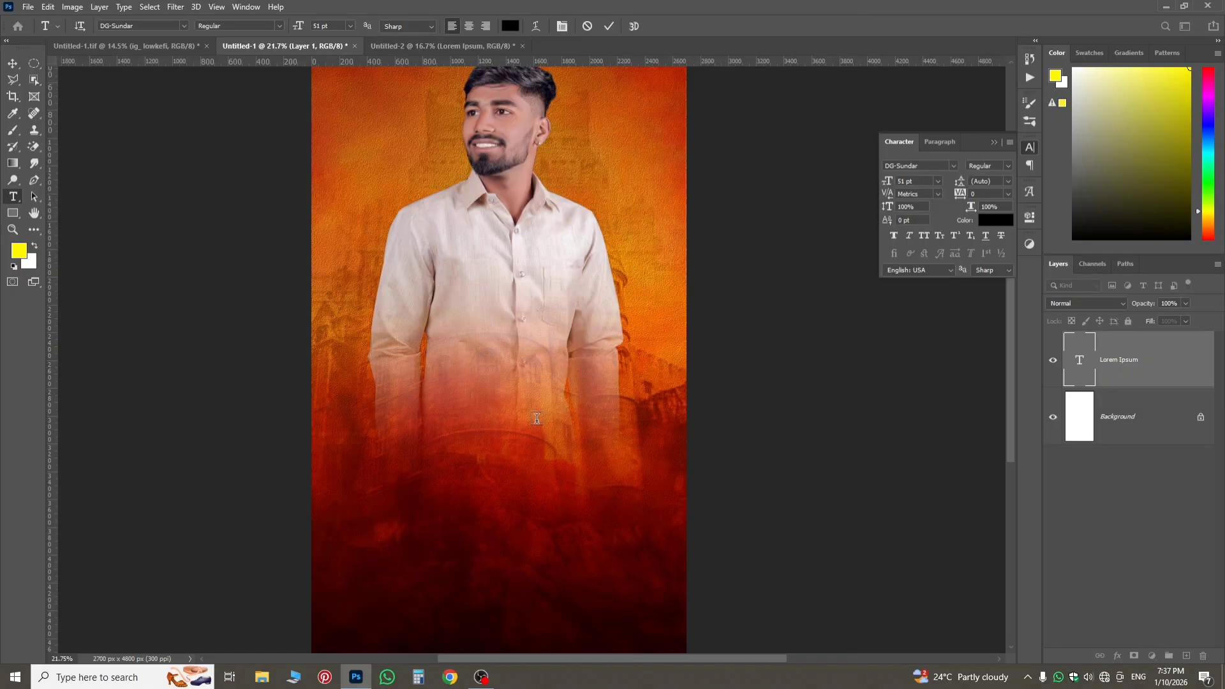
click(140, 49)
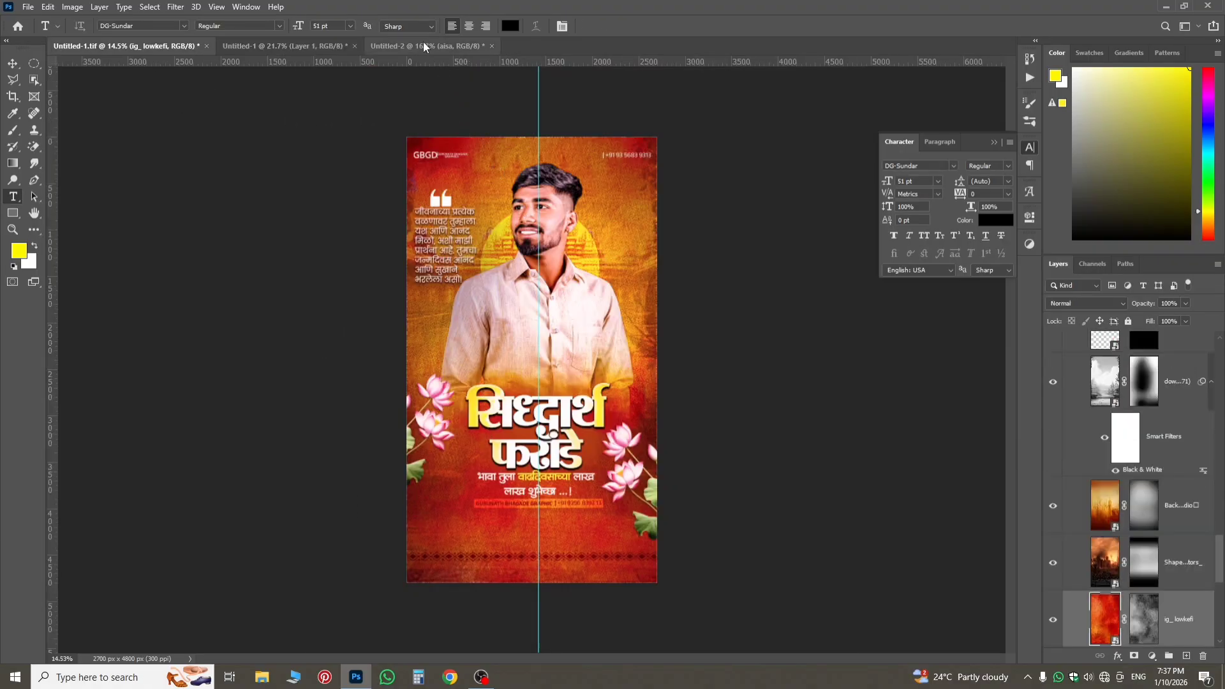
click(424, 46)
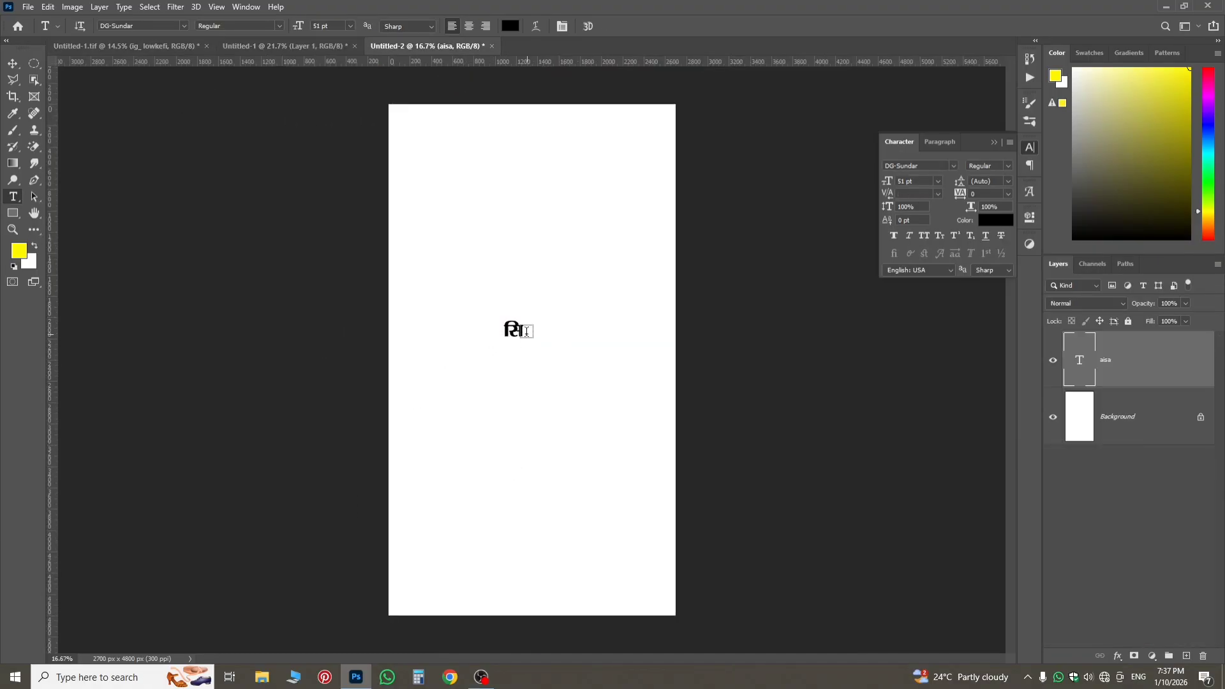
Complete the person's first name in Devanagari with glyphs from the DG-Sundar font, and commit the text.
click(524, 335)
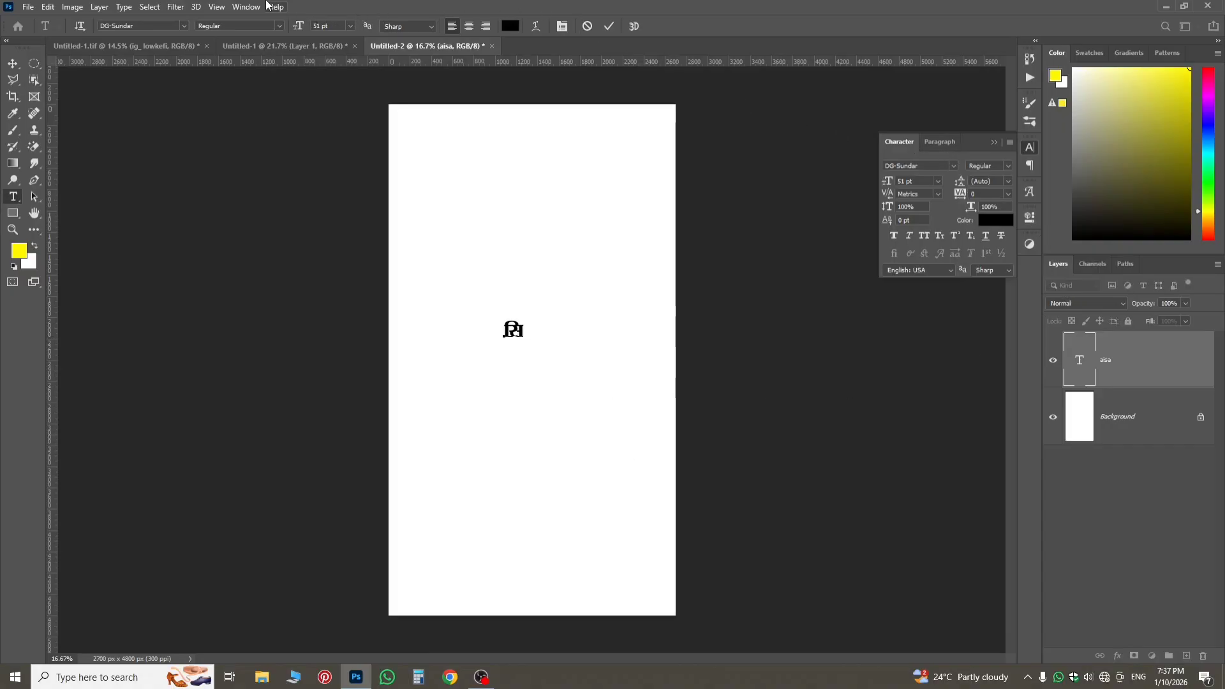
click(246, 7)
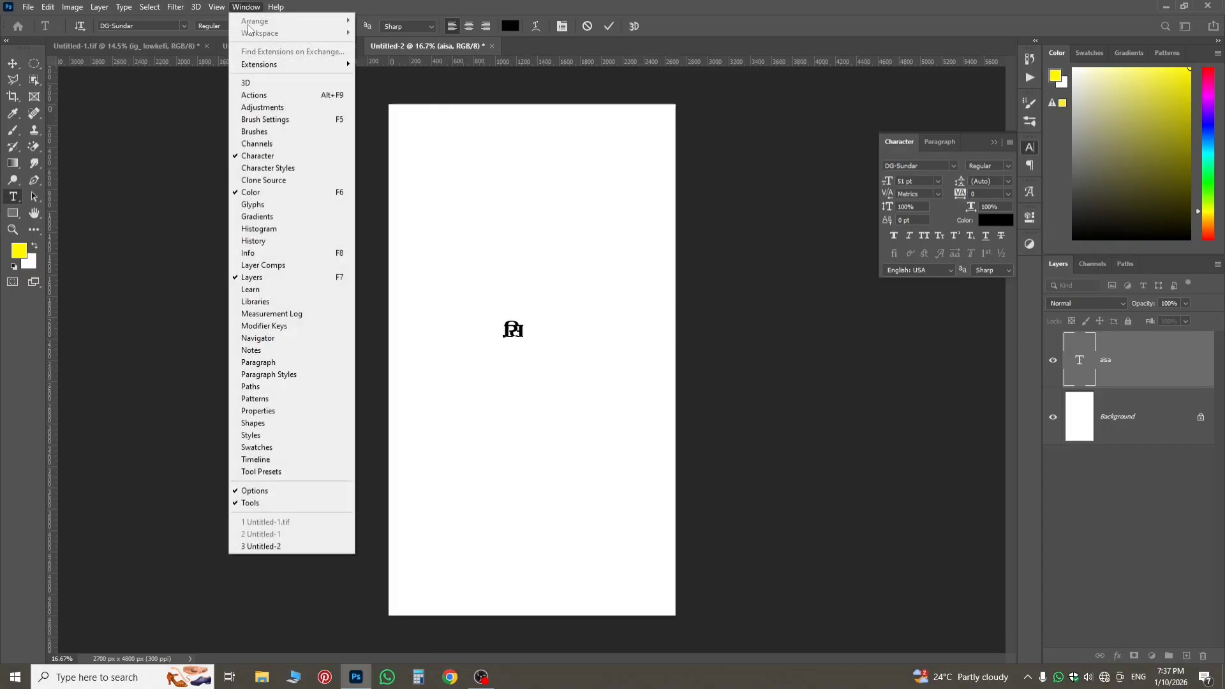
click(250, 204)
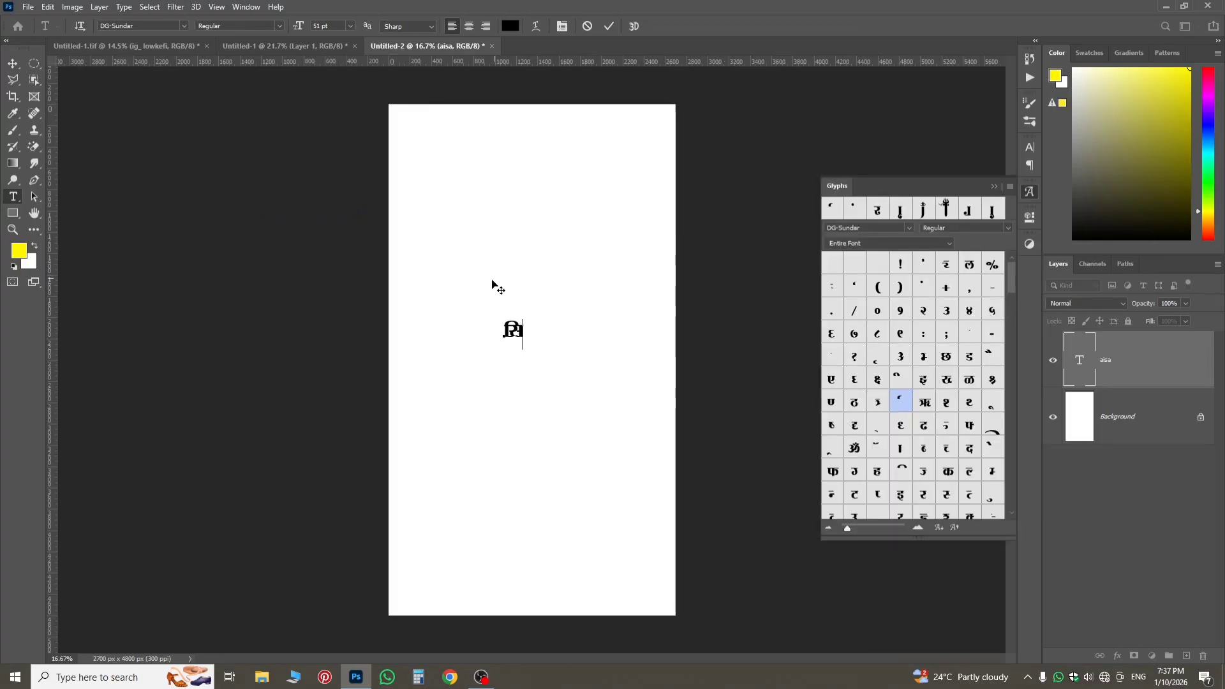
scroll(529, 335, up, 4)
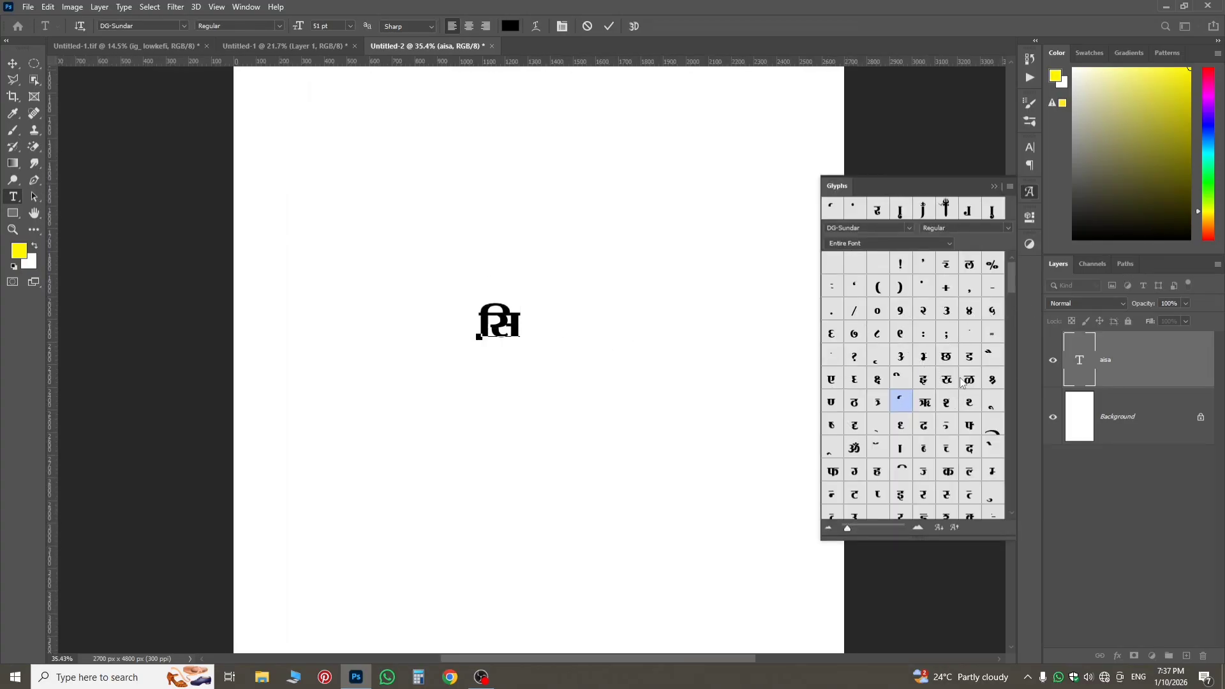
double_click(900, 425)
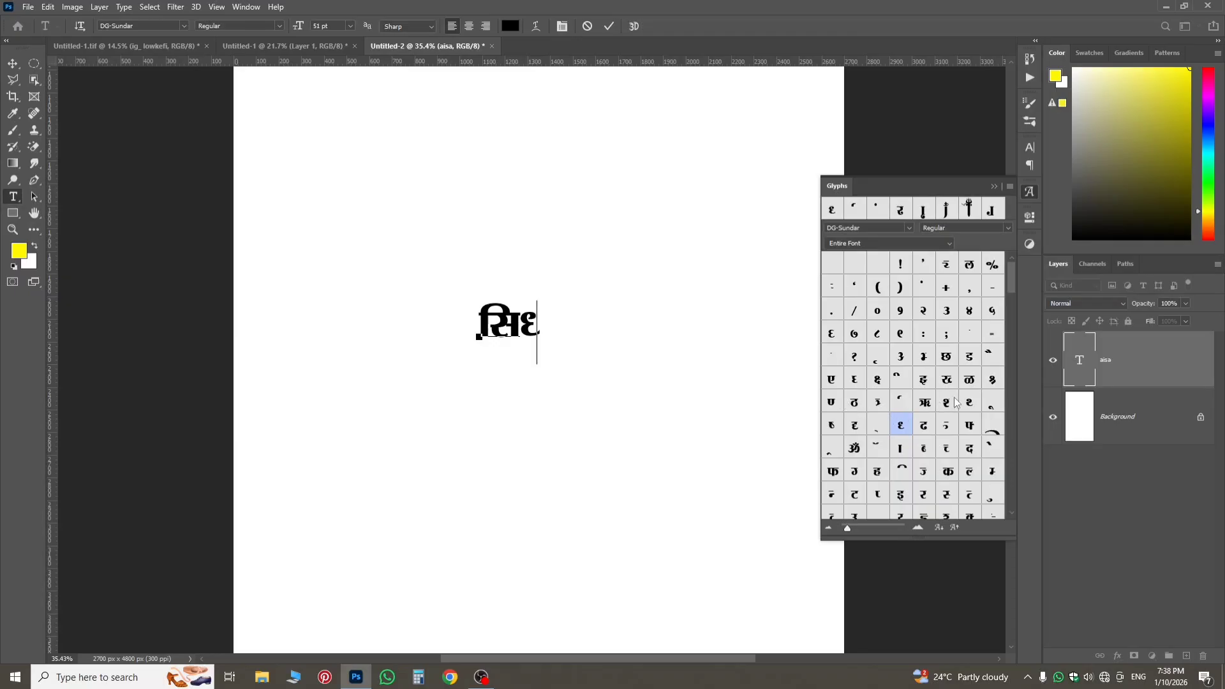
double_click(969, 449)
text(a)
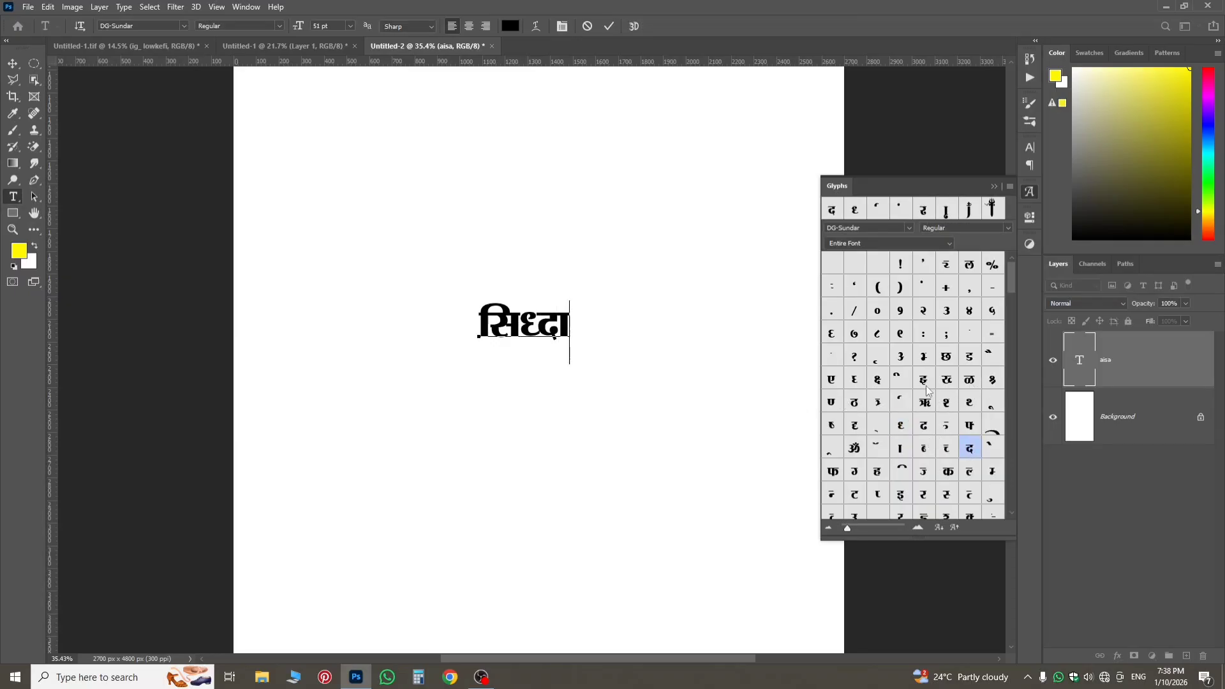
double_click(969, 402)
text(a)
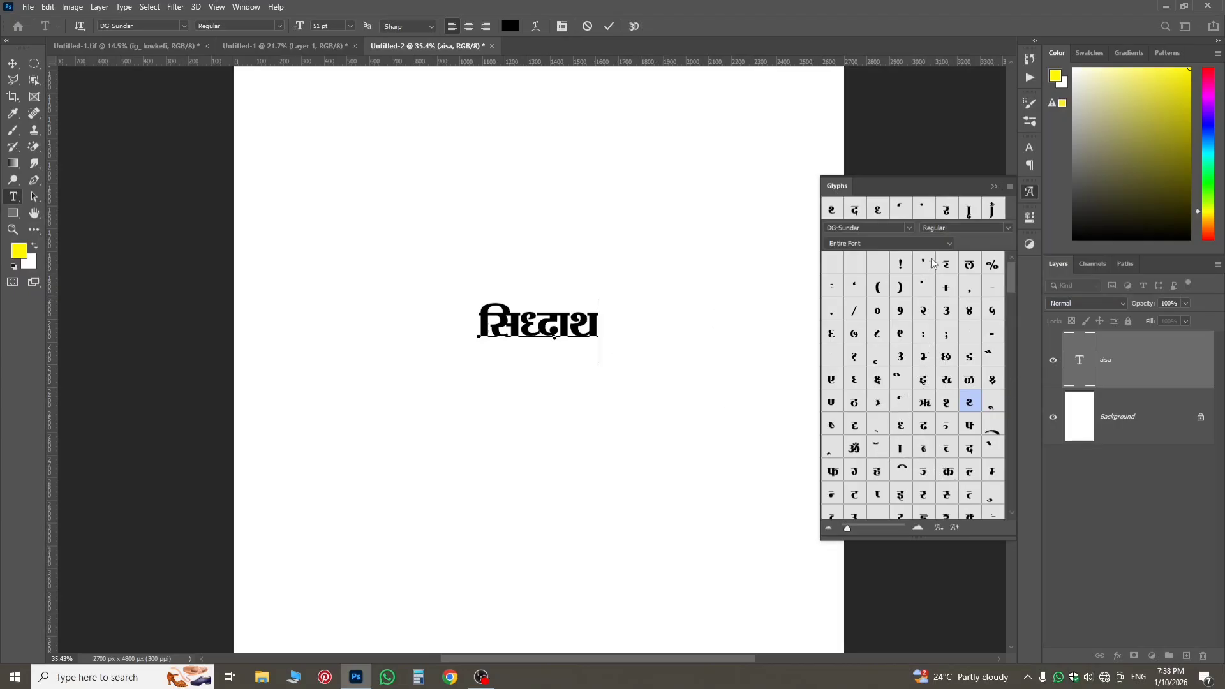
double_click(900, 211)
click(1143, 375)
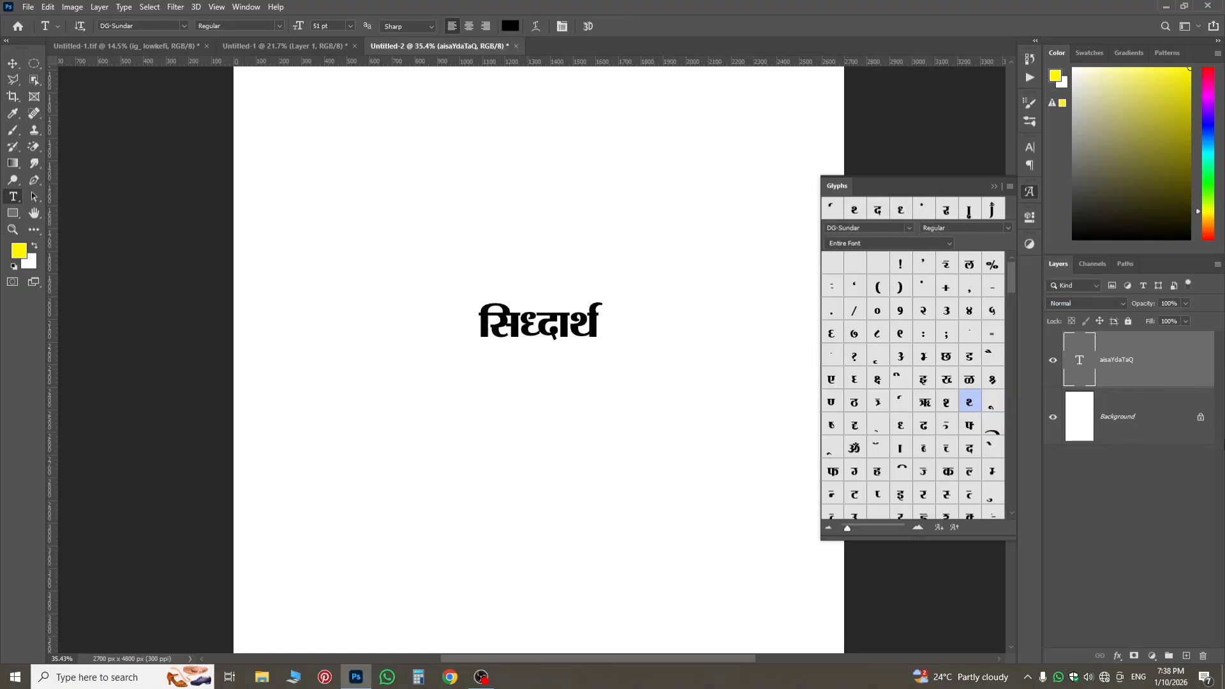
Duplicate the first-name text layer and place the copy directly beneath the original name on the canvas.
drag(1156, 366, 1167, 402)
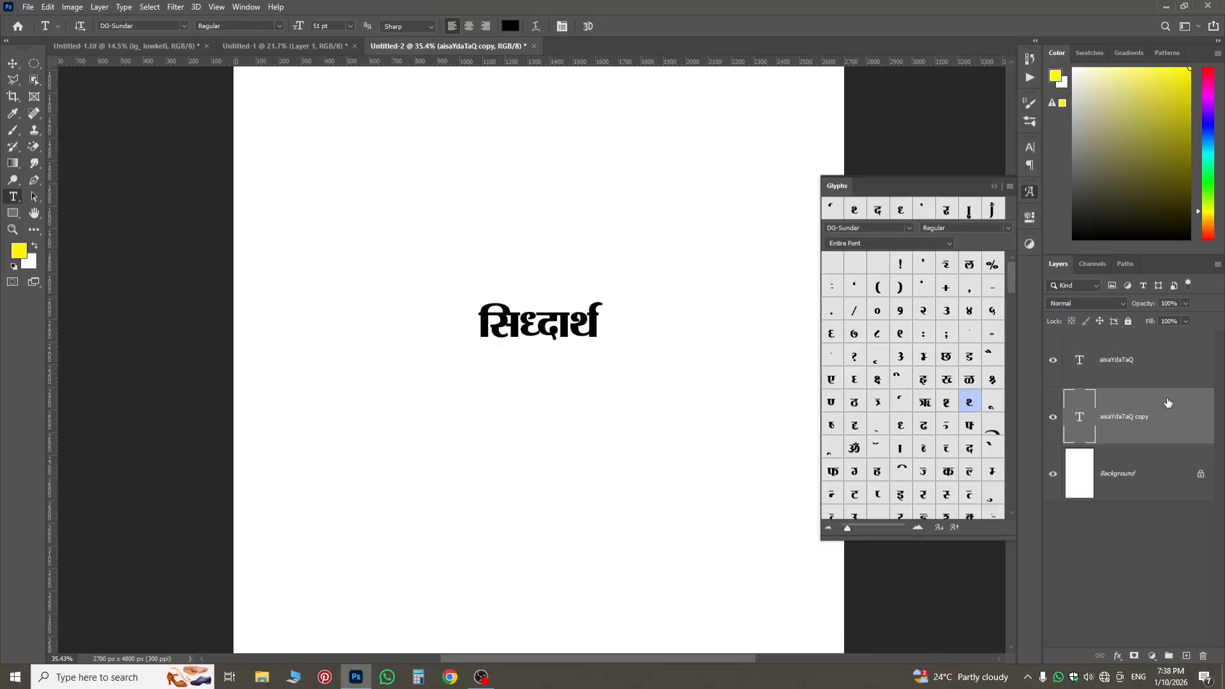
key(ctrl+t)
drag(567, 337, 563, 377)
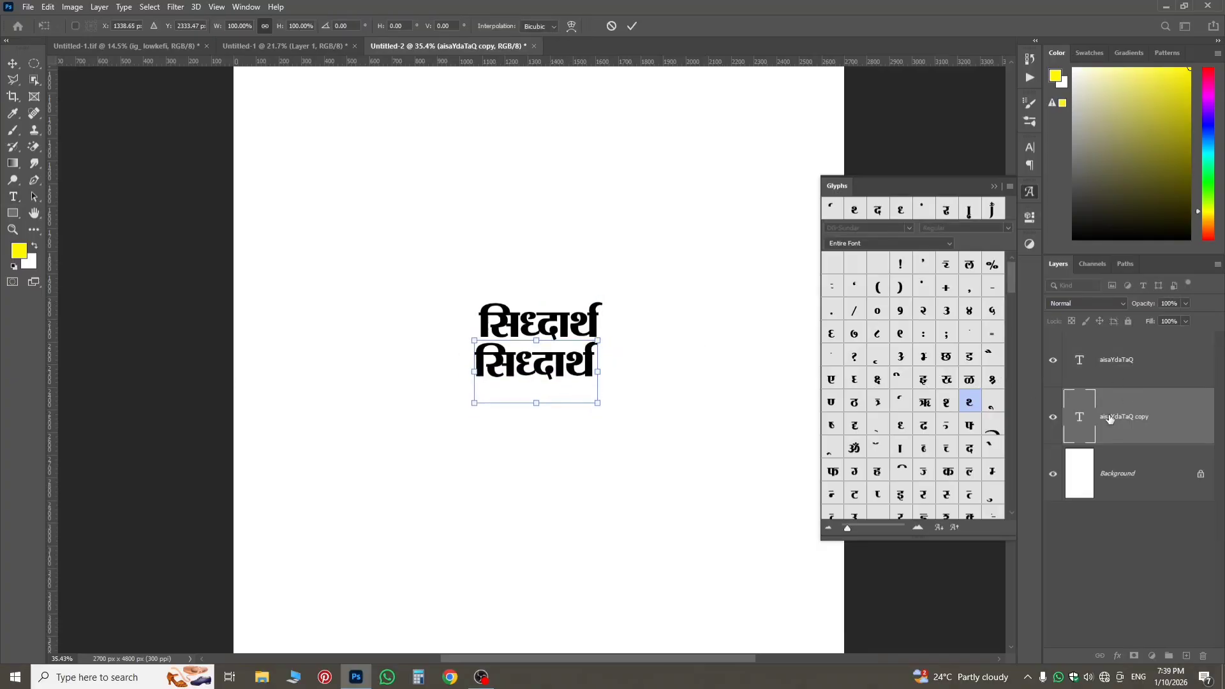
key(Return)
Replace the duplicated text with the opening letters of the person's surname in Devanagari, up to the long-a vowel sign.
double_click(1082, 418)
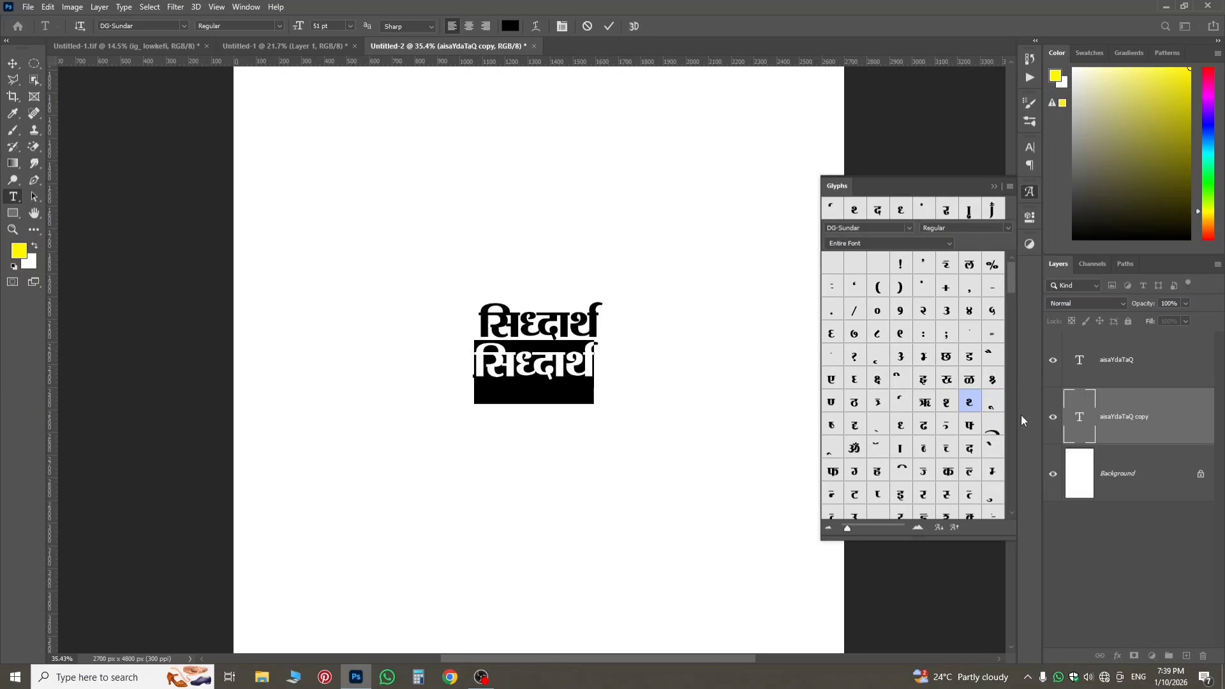
double_click(827, 431)
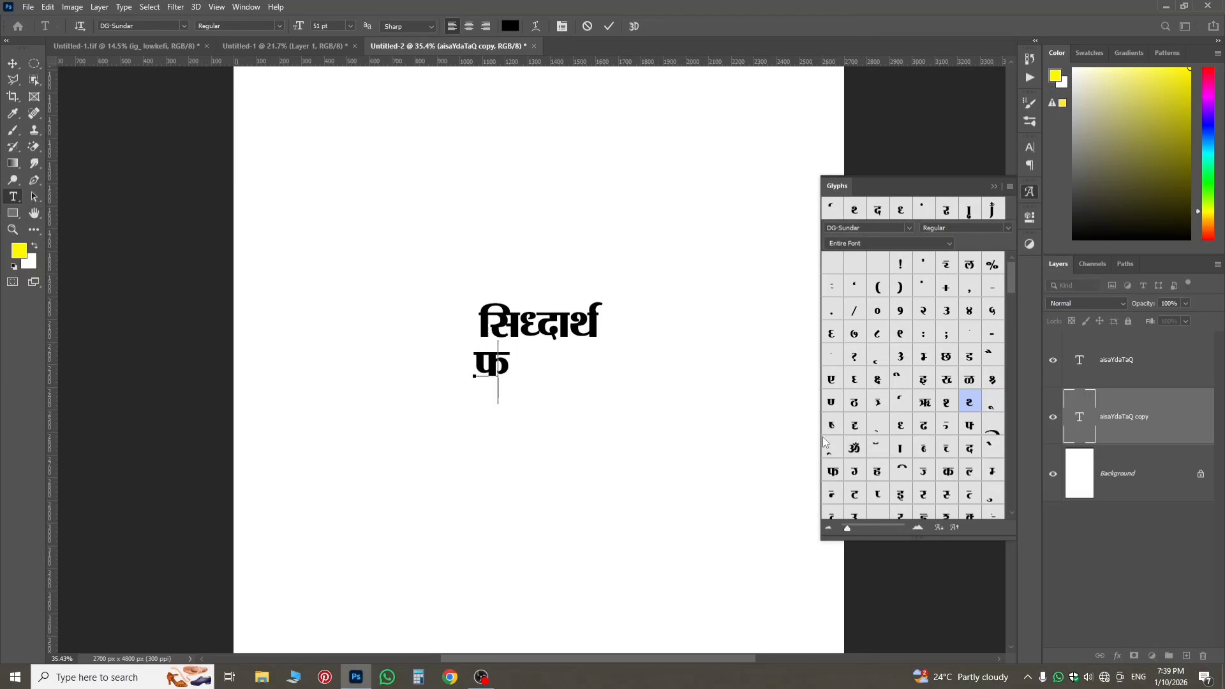
text(r)
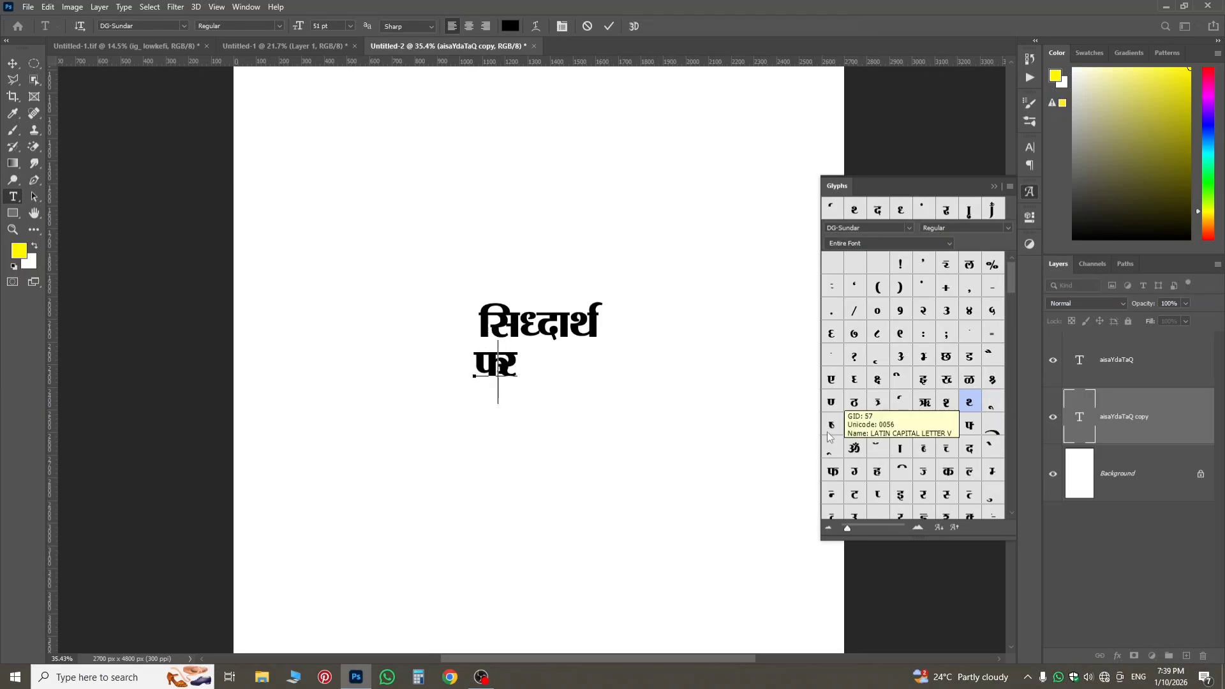
key(BackSpace)
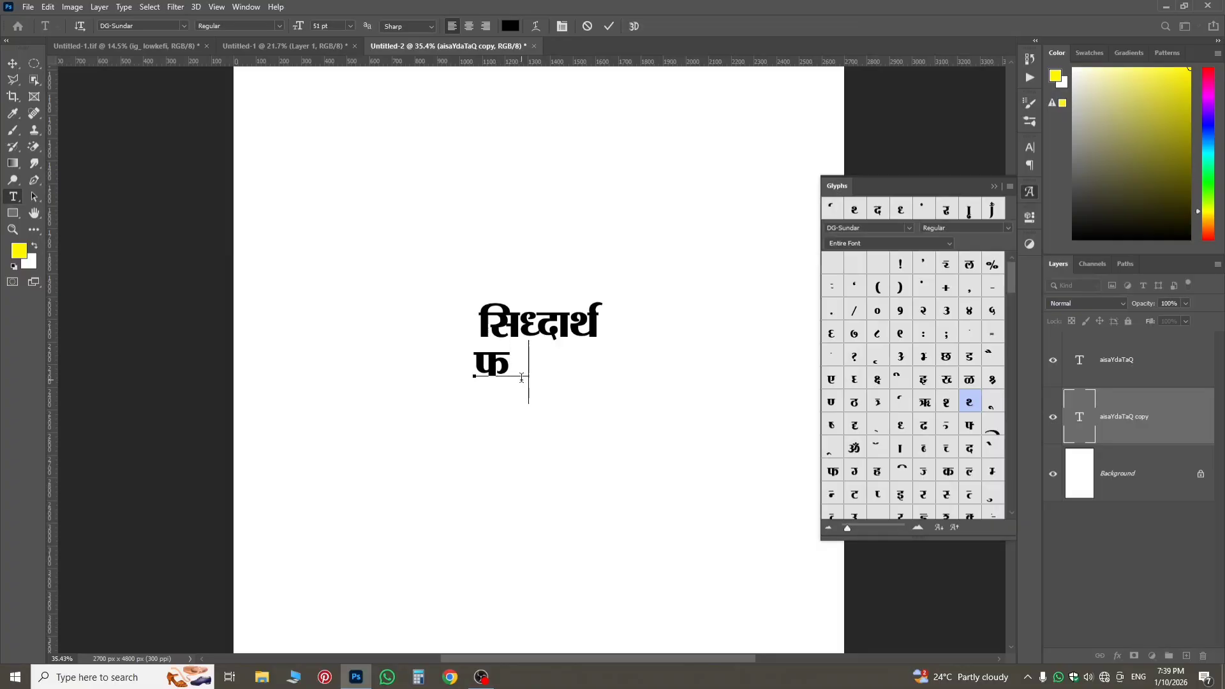
text(rr)
key(BackSpace)
text(a)
text(?)
Add the anusvara dot glyph from the DG-Sundar font and complete the person's surname in Devanagari.
key(BackSpace)
text(/)
key(BackSpace)
double_click(923, 286)
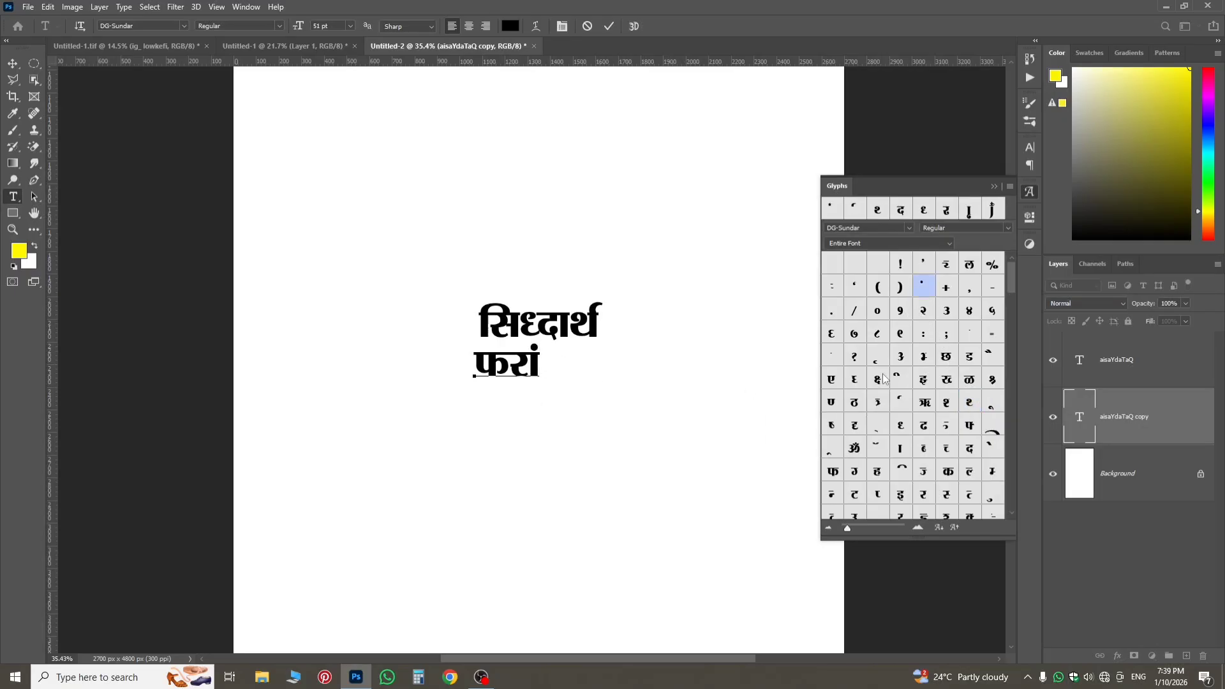
text(d)
key(BackSpace)
text(D)
Set the font size of the whole surname text to 72 pt and commit it.
double_click(1079, 416)
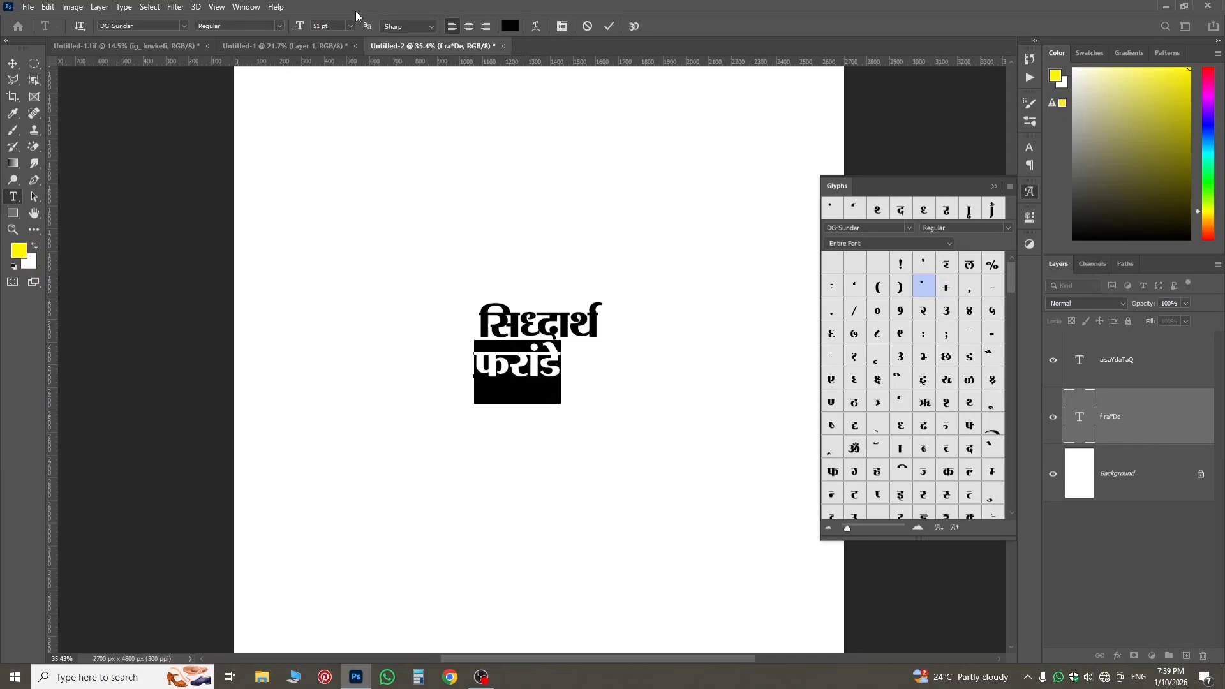
drag(300, 28, 540, 519)
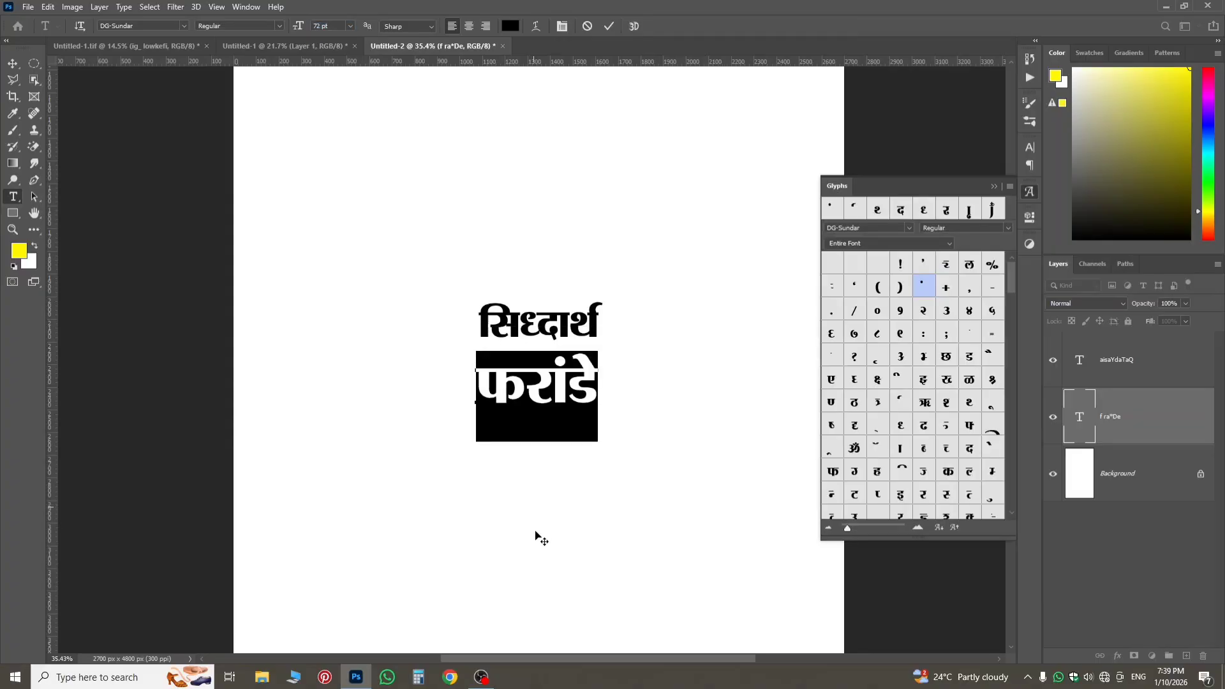
click(1163, 438)
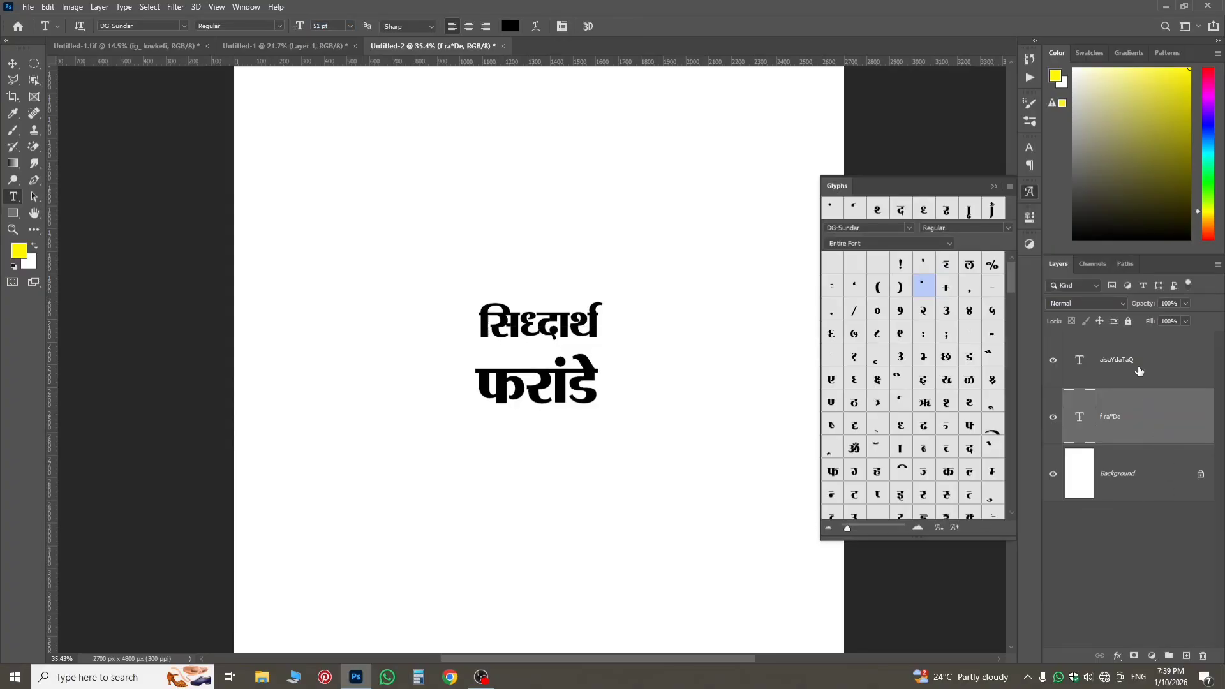
Enlarge the first-name text to about 80 pt and position it so its lower strokes overlap the surname's upper marks.
click(1138, 370)
key(ctrl+t)
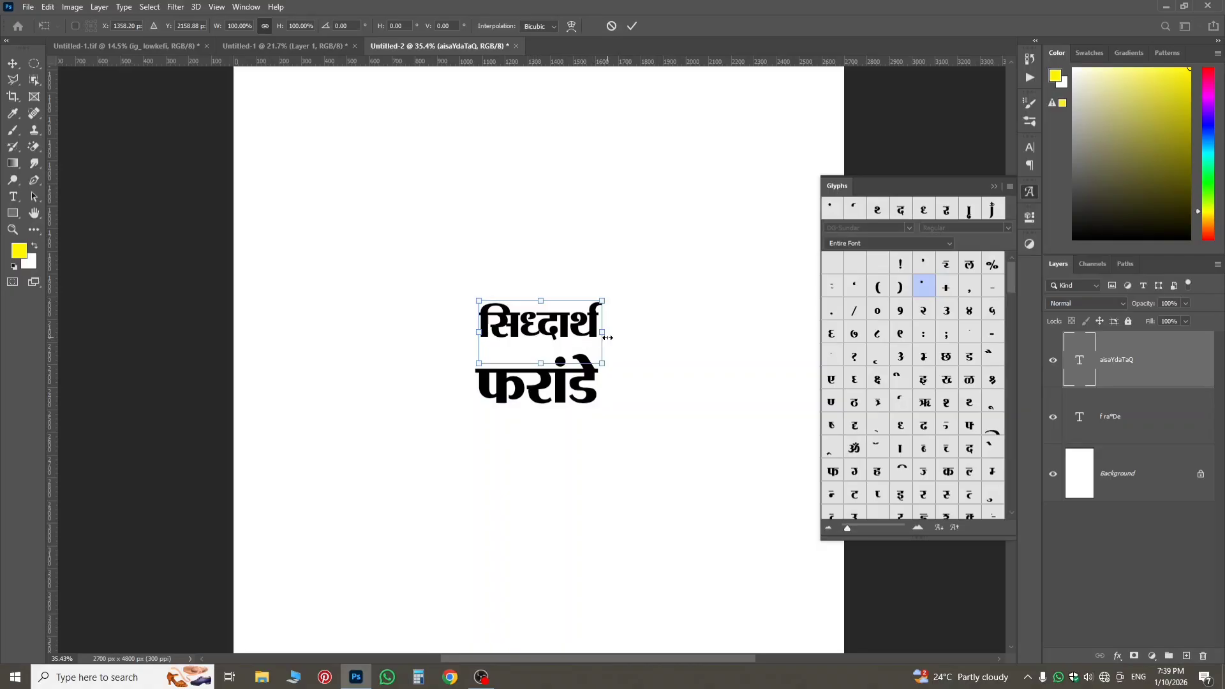
drag(607, 337, 620, 363)
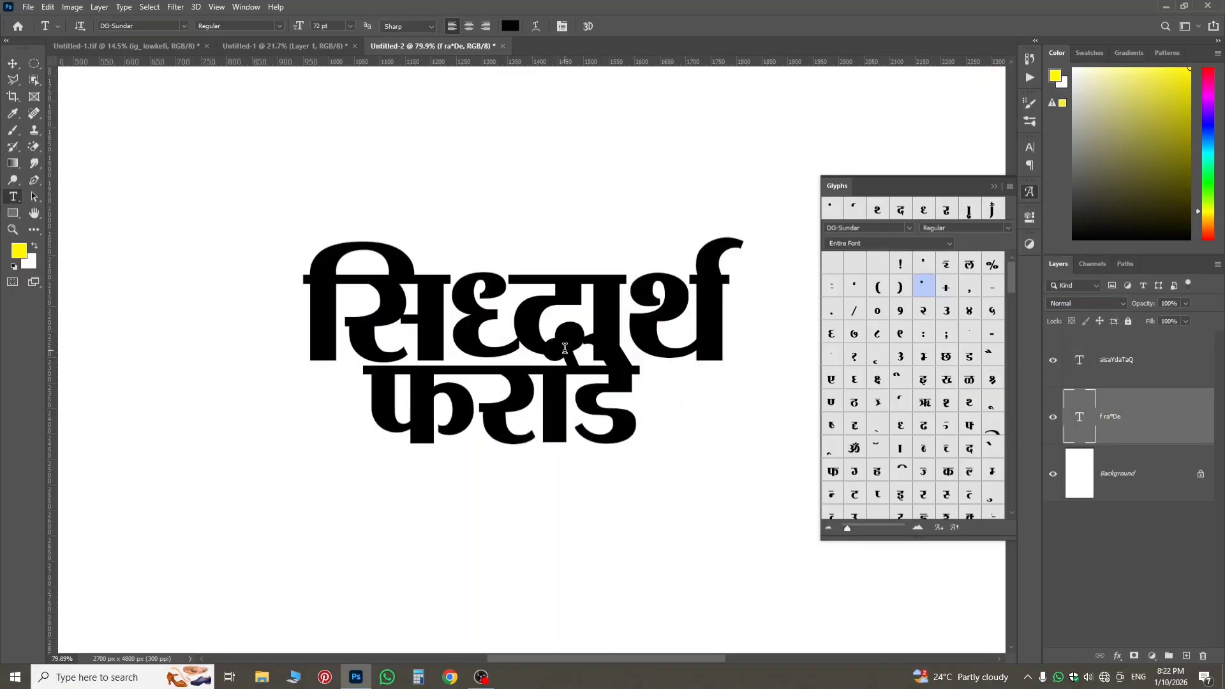
Load the outline of the surname text layer as a selection and expand it by 3 pixels.
scroll(565, 348, up, 3)
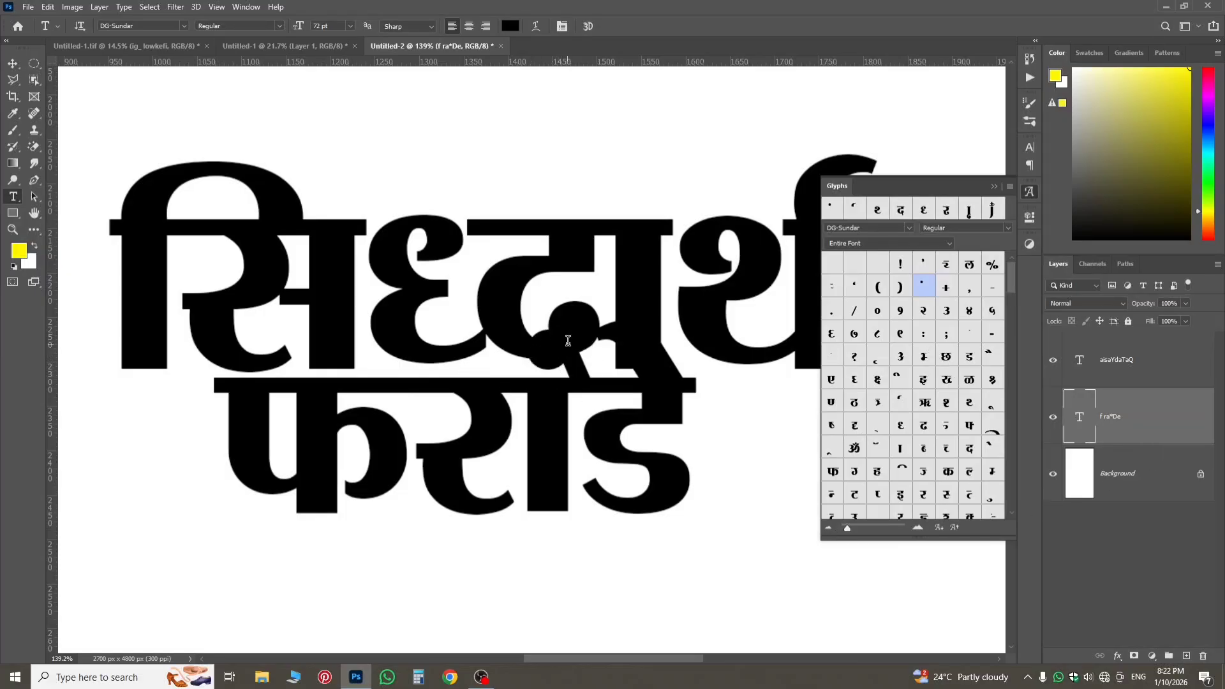
ctrl+click(1073, 432)
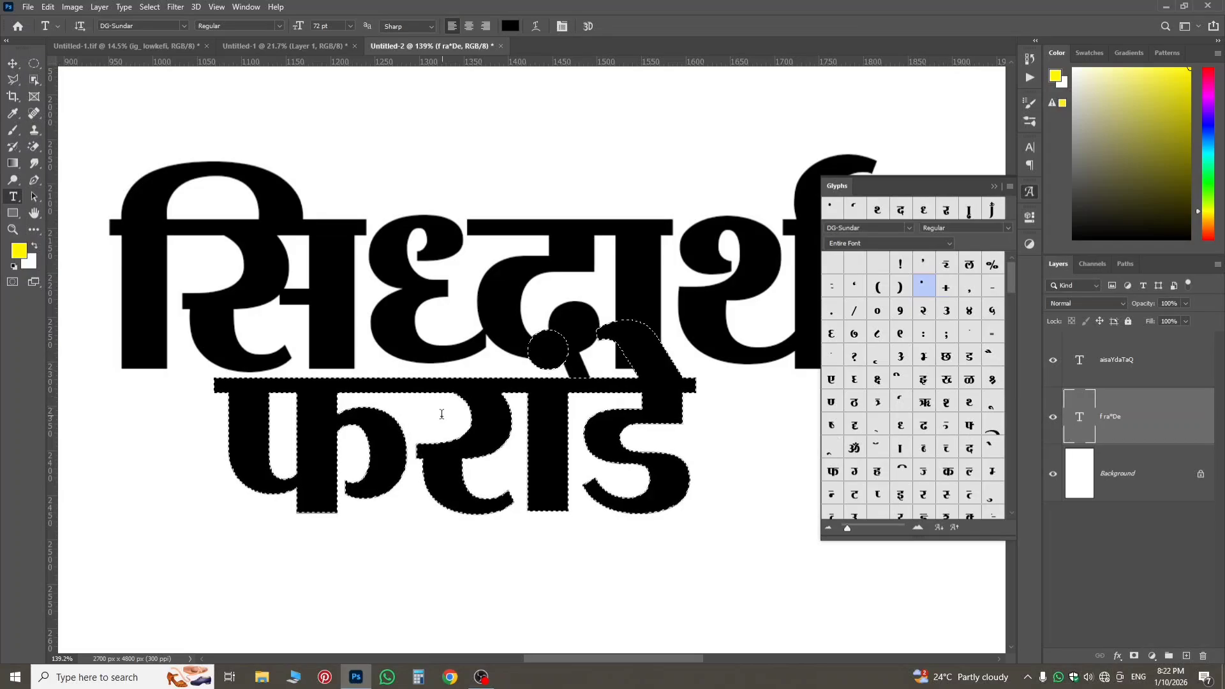
scroll(449, 399, up, 7)
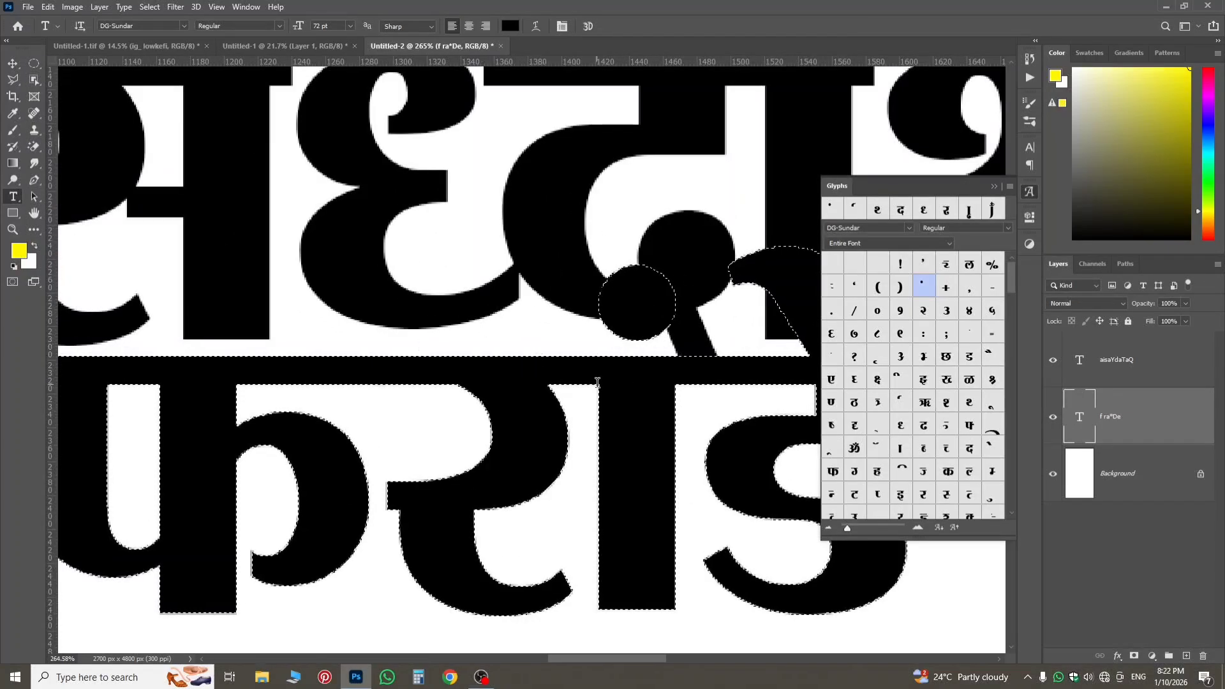
scroll(598, 406, down, 5)
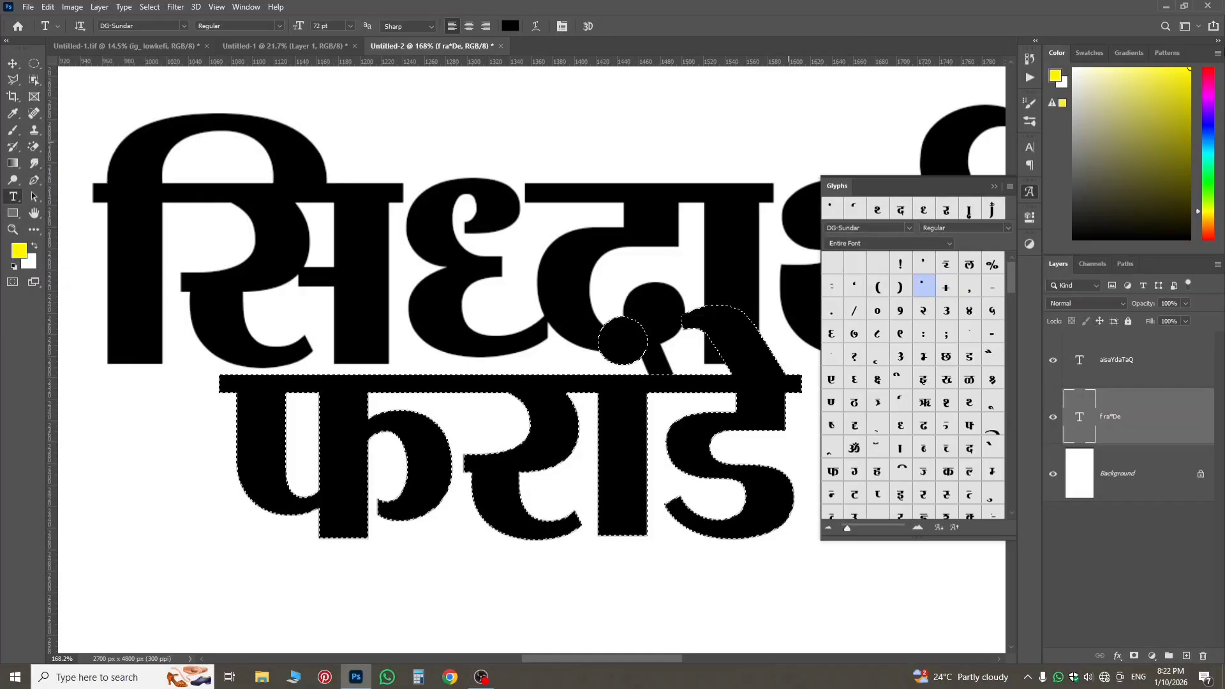
click(139, 6)
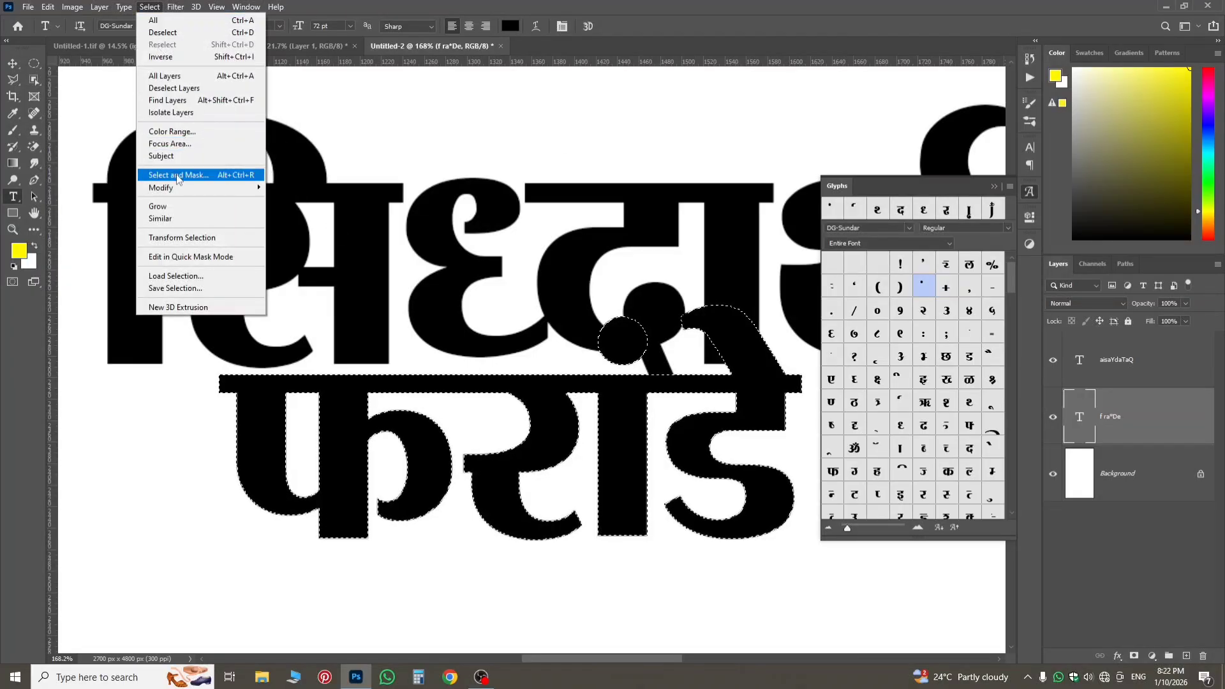
mouse_move(179, 188)
click(281, 211)
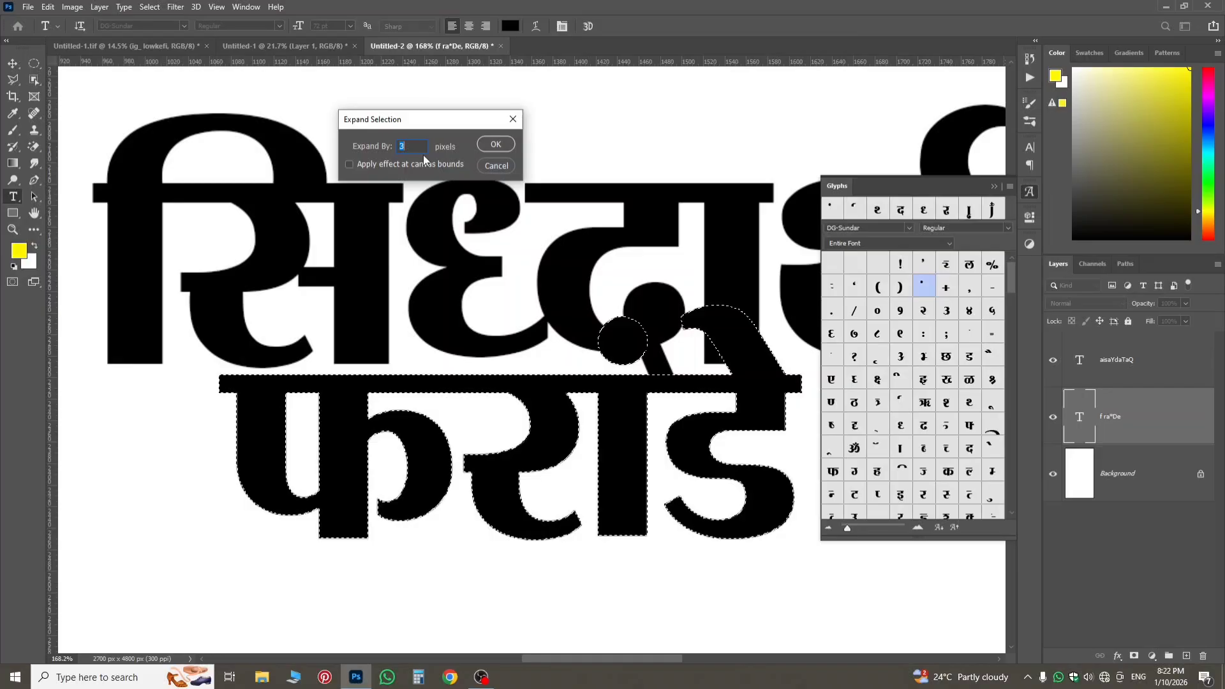
click(496, 144)
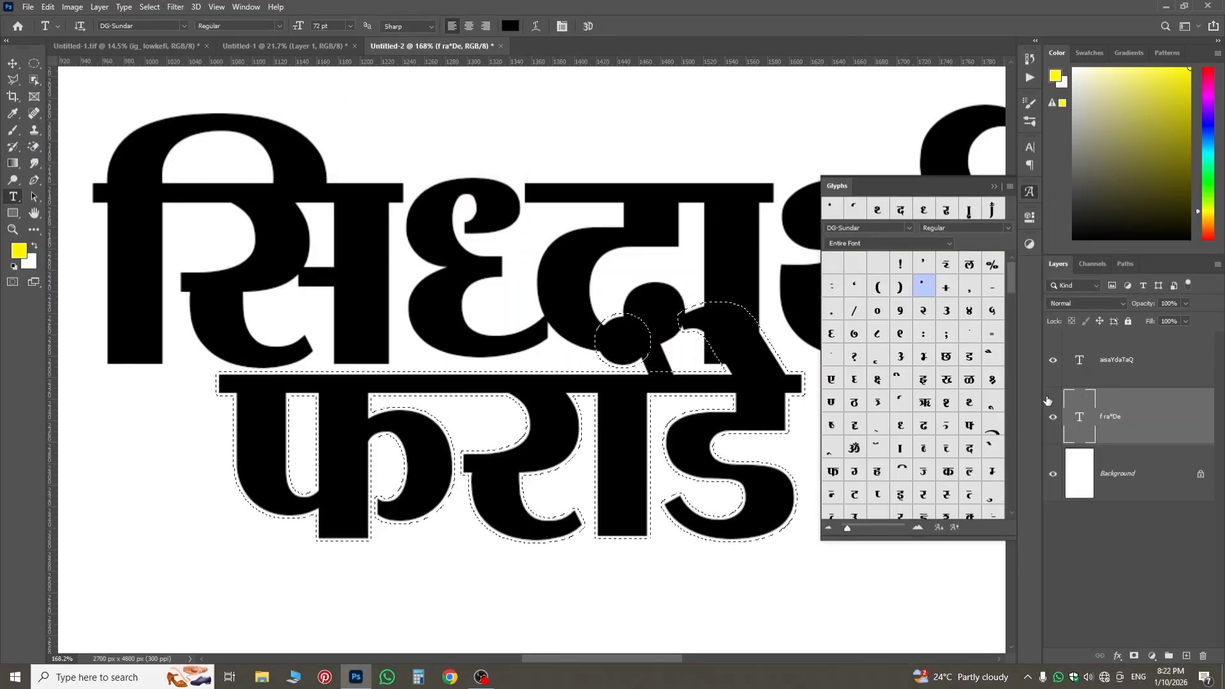
Add a layer mask to the first-name text from the selection and invert it, cutting a gap around the surname.
click(1118, 373)
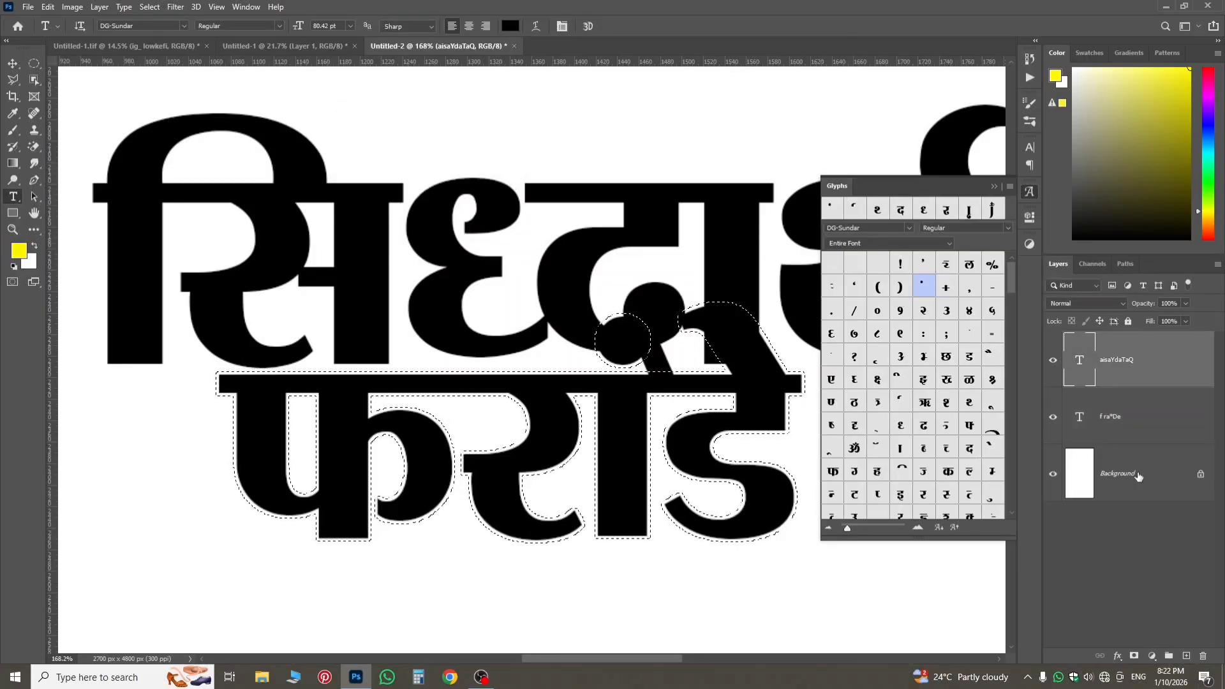
click(1134, 656)
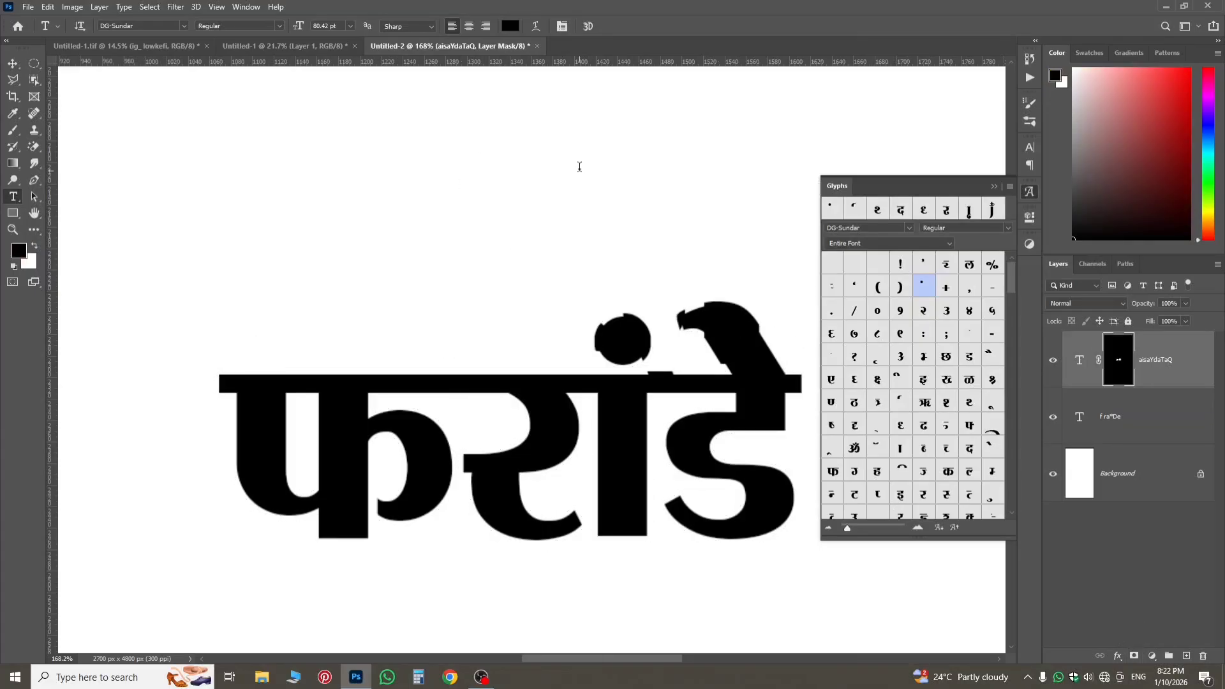
key(ctrl+i)
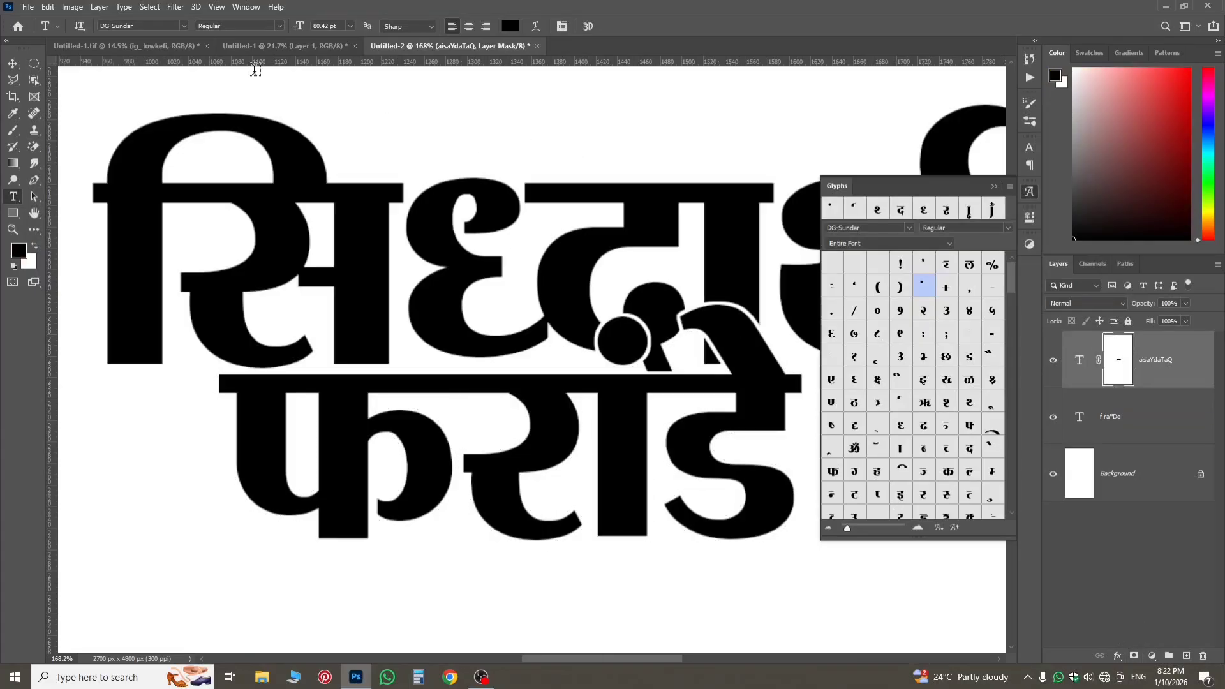
scroll(619, 317, up, 2)
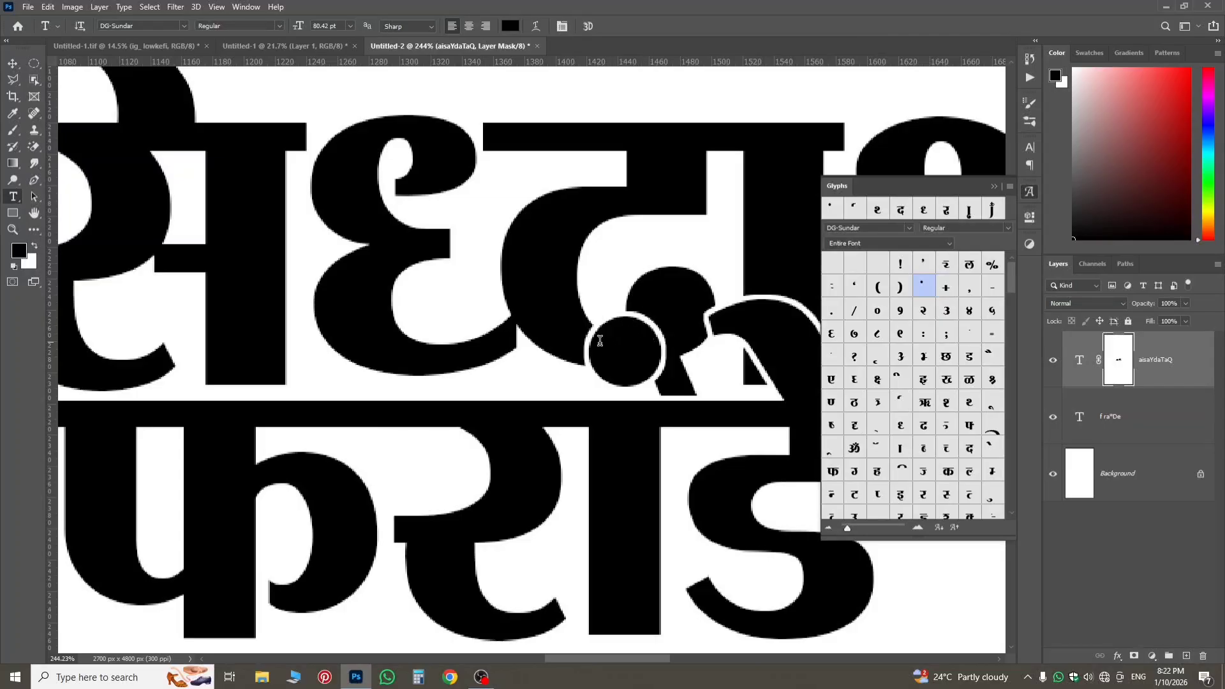
scroll(602, 344, down, 3)
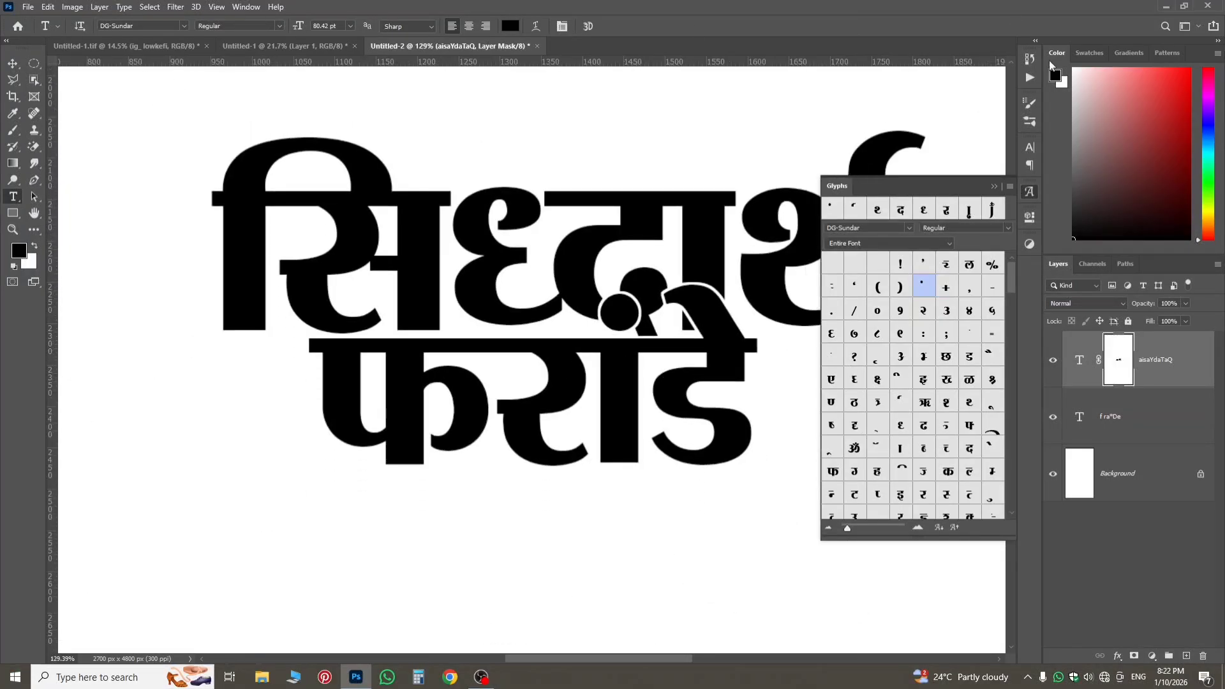
Copy both name text layers into the poster document Untitled-1 and stack them above the cutout man's layer.
click(1029, 194)
scroll(640, 274, down, 2)
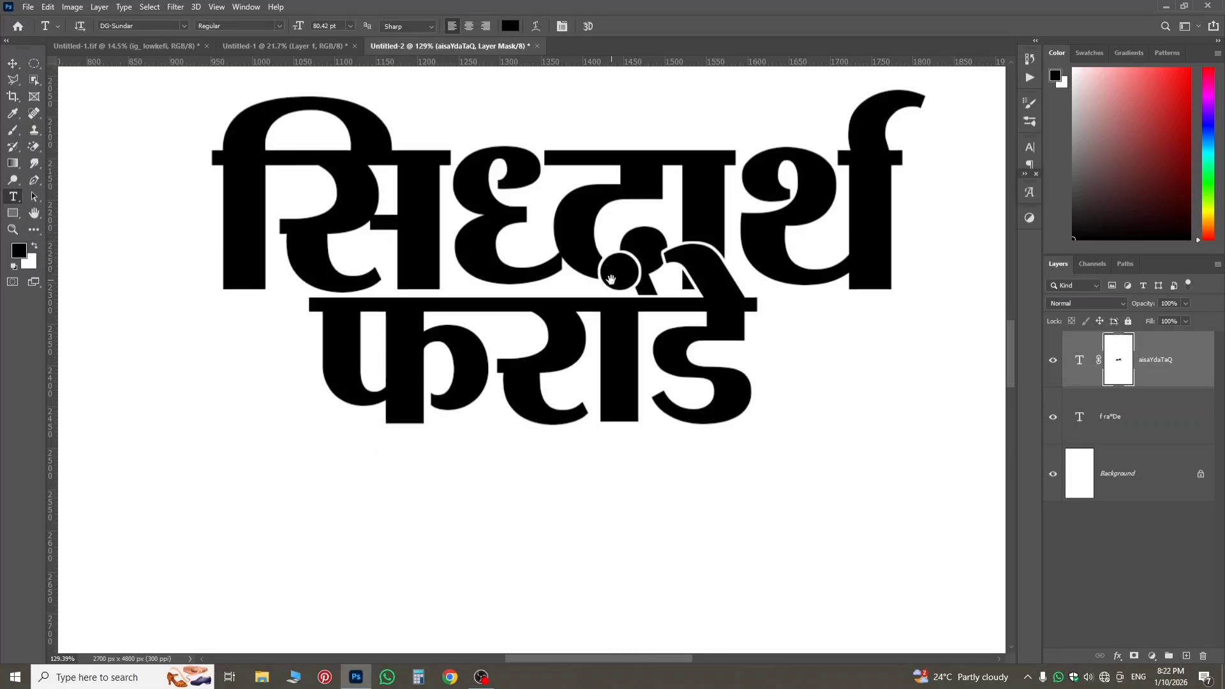
scroll(640, 275, down, 2)
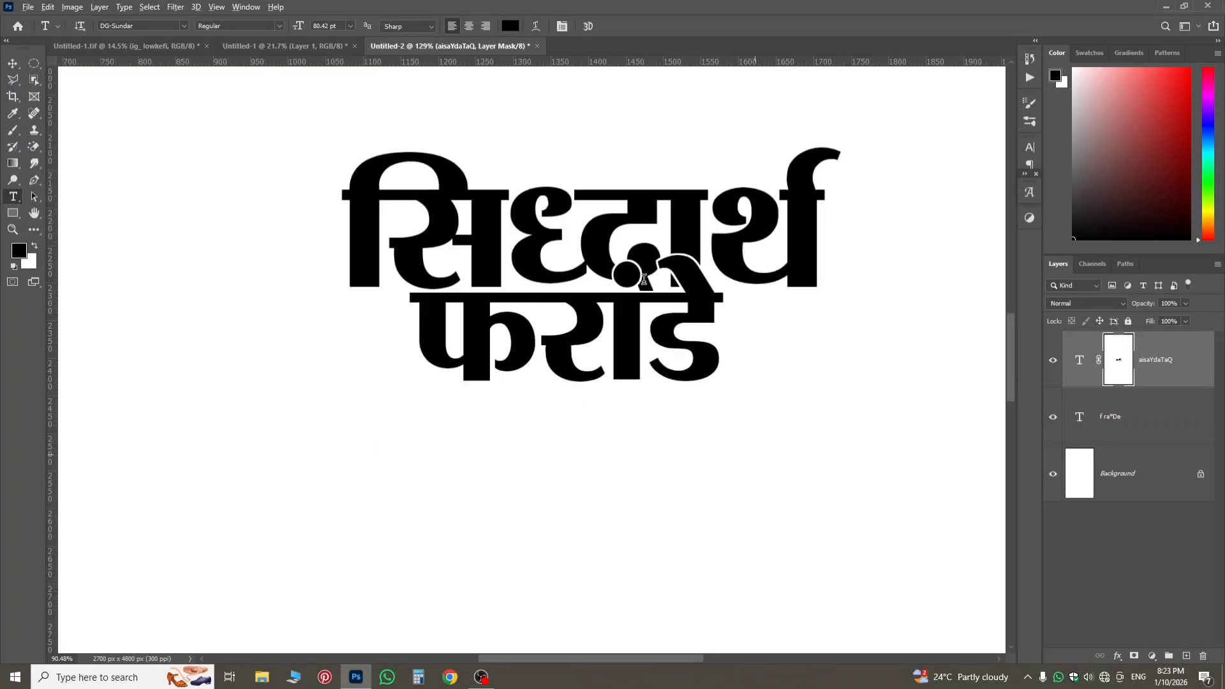
shift+click(1145, 415)
drag(1144, 414, 509, 328)
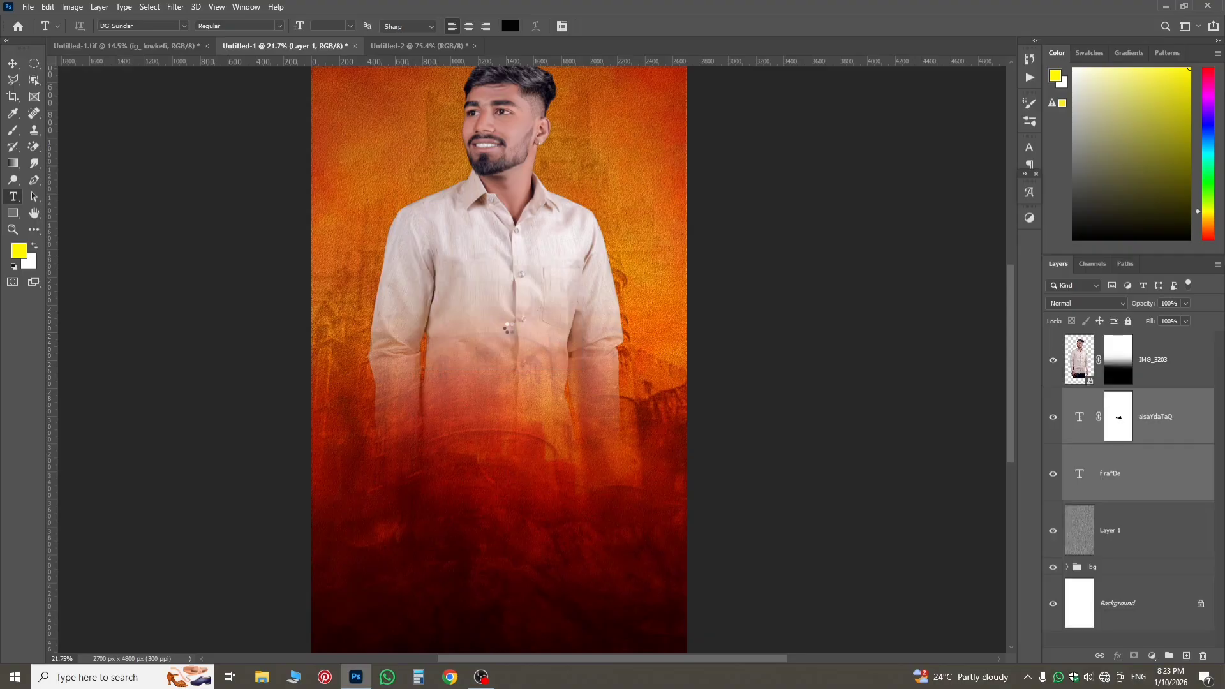
scroll(749, 391, down, 1)
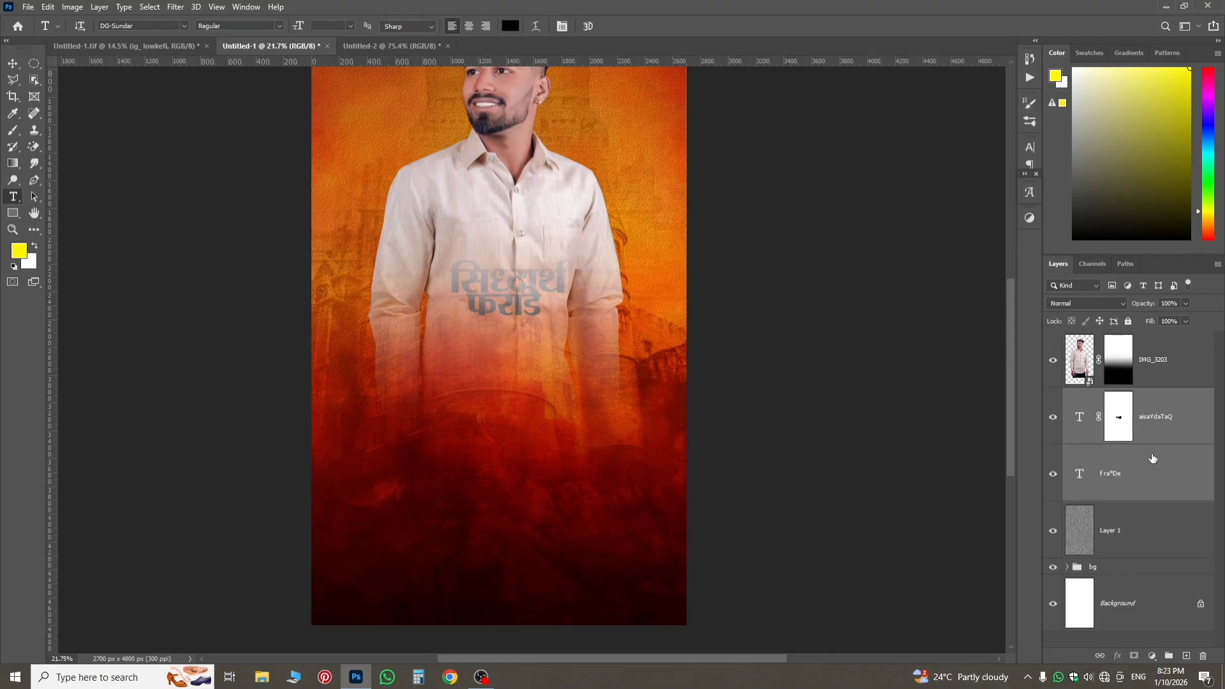
drag(1152, 458, 1134, 344)
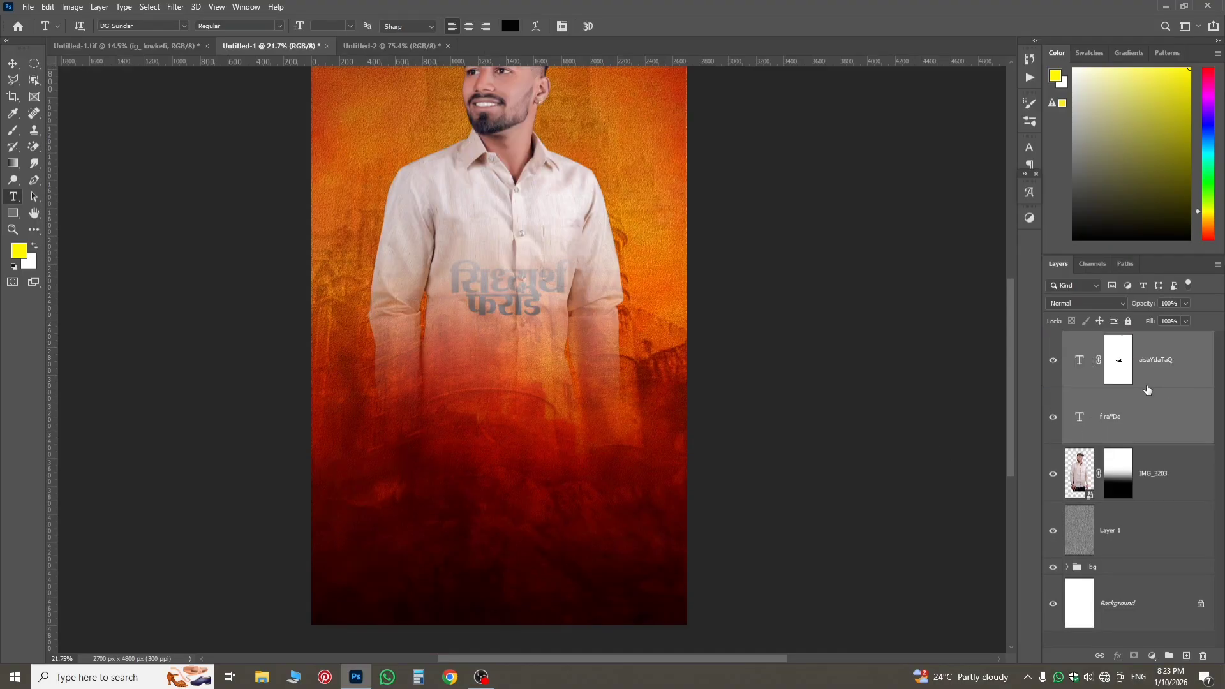
Scale up both name text layers together to about 168 pt for the first name, and centre them over the man's faded lower torso.
key(ctrl+t)
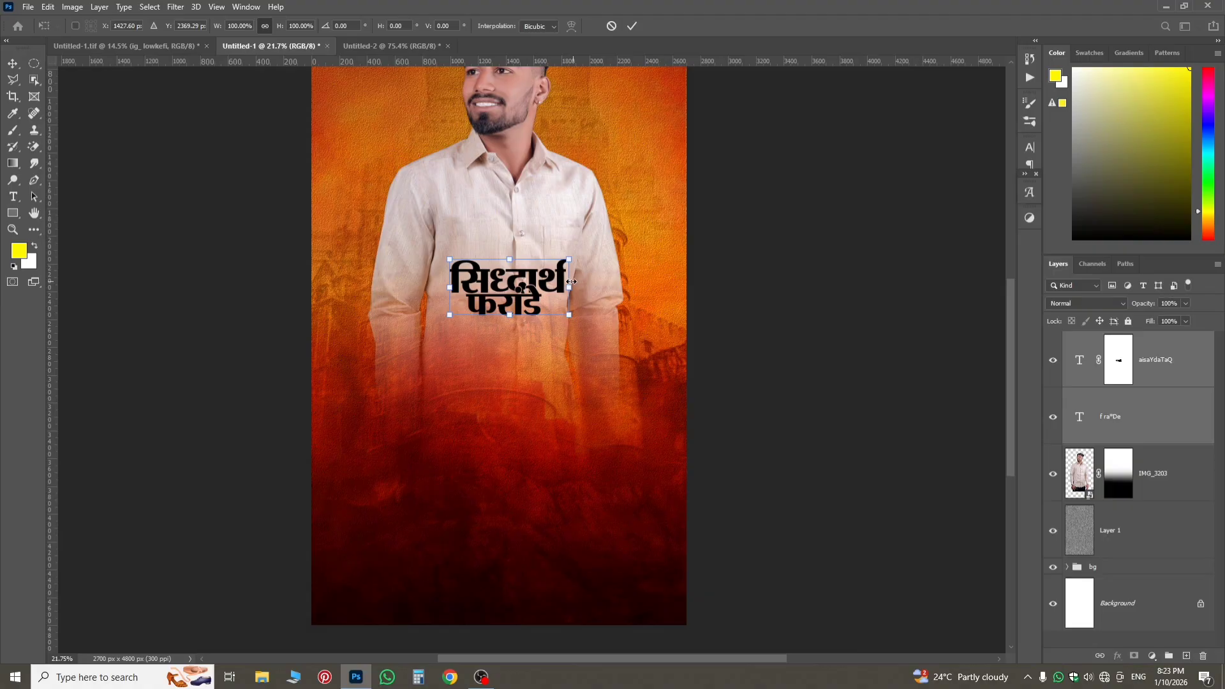
drag(556, 284, 604, 452)
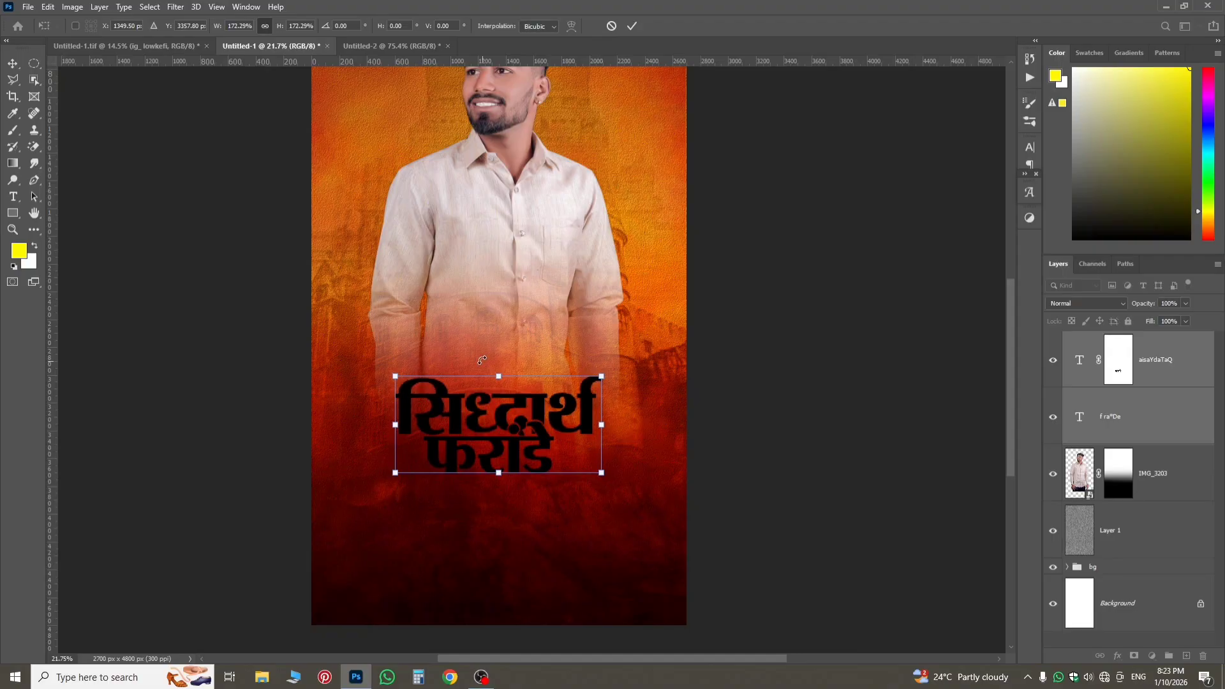
scroll(481, 342, down, 2)
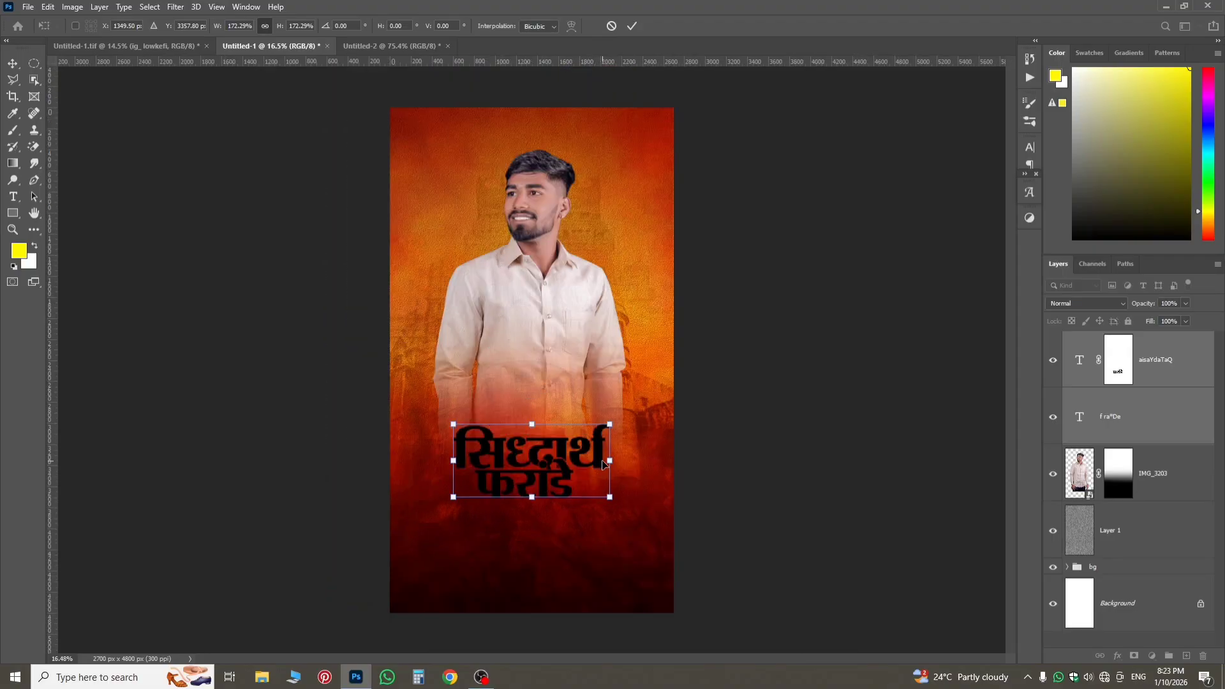
drag(609, 462, 631, 459)
drag(561, 475, 564, 453)
key(Return)
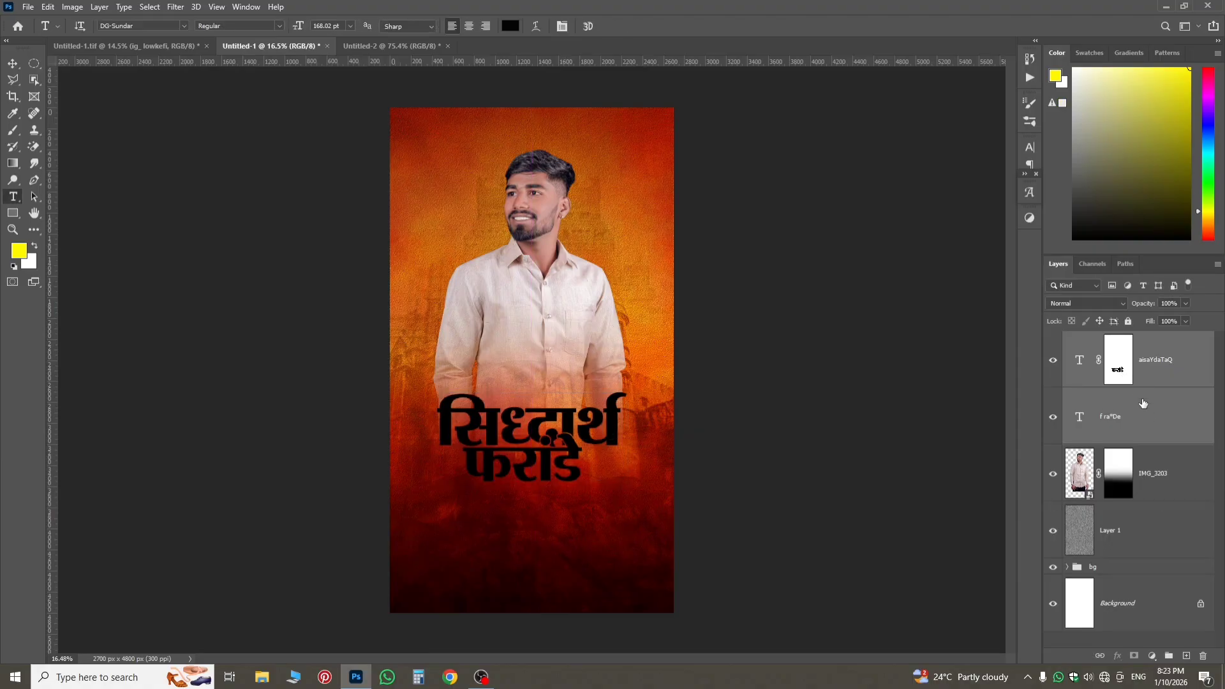
Place the yellow Free Wallpaper background image from Downloads as an embedded layer directly above the first-name text.
click(1128, 377)
click(1127, 473)
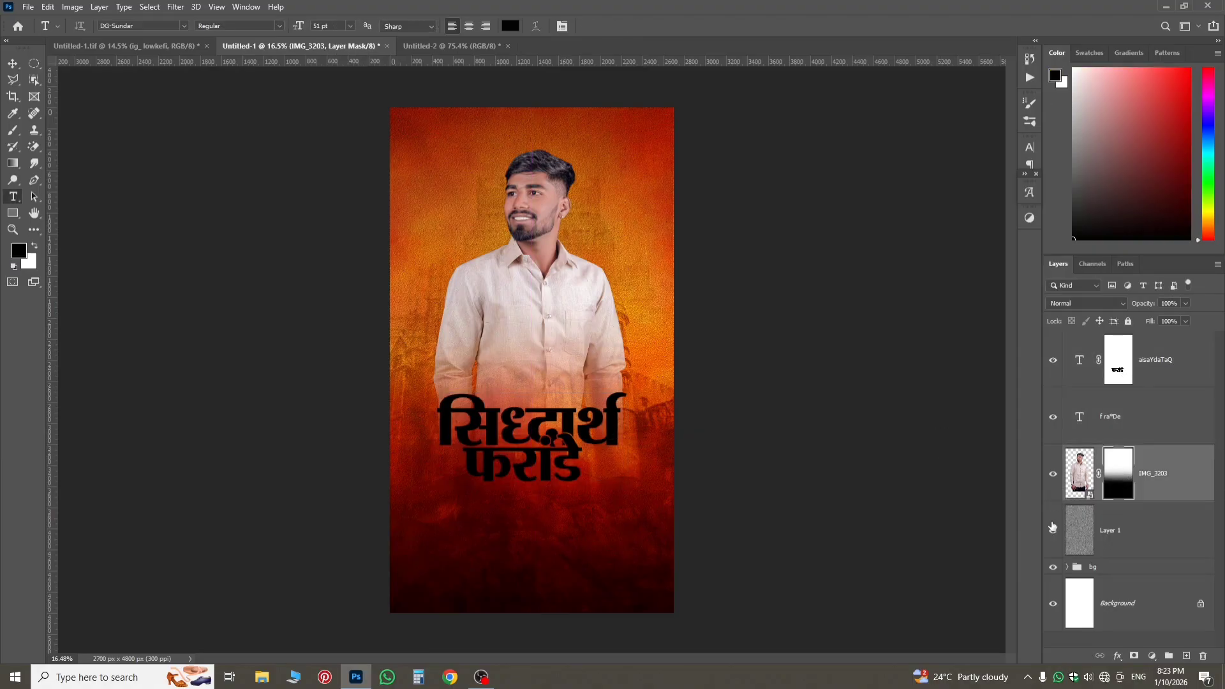
scroll(527, 435, up, 2)
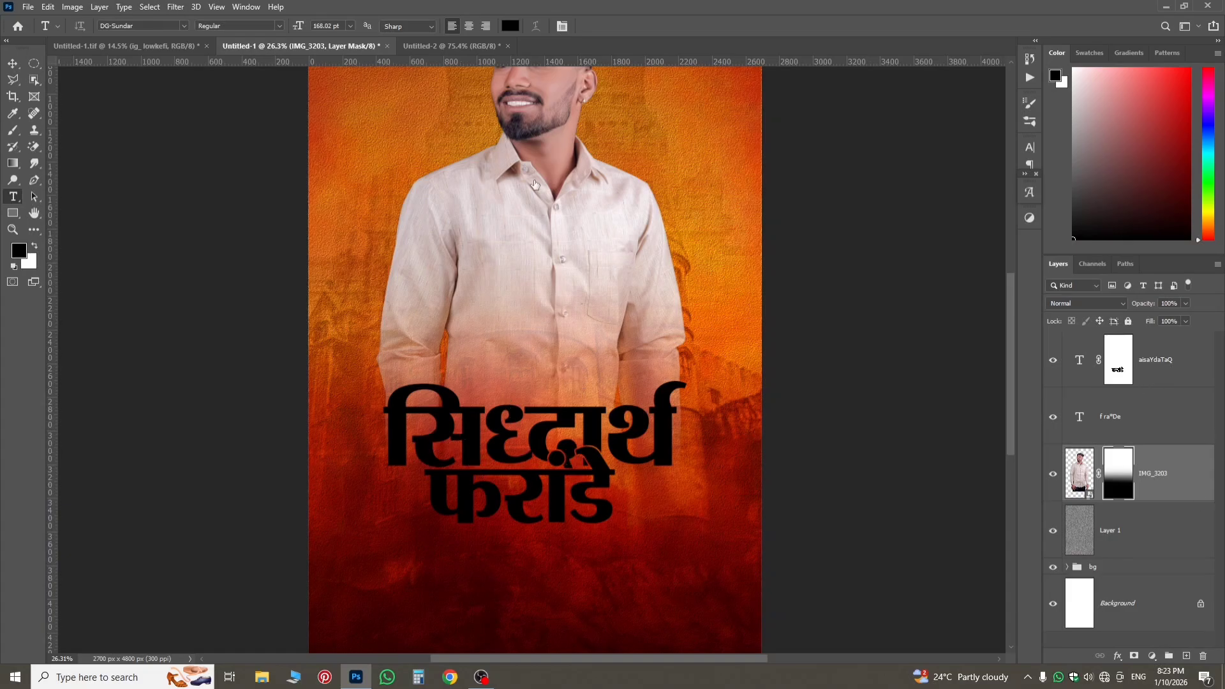
click(1155, 383)
click(28, 8)
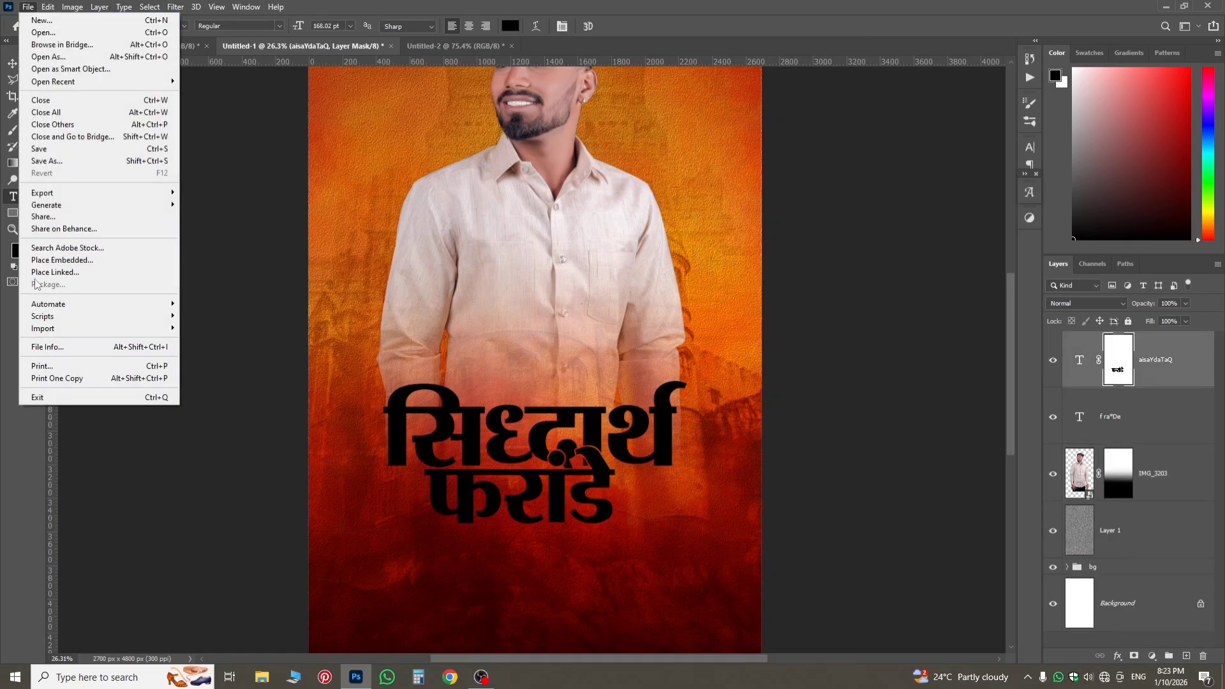
click(62, 259)
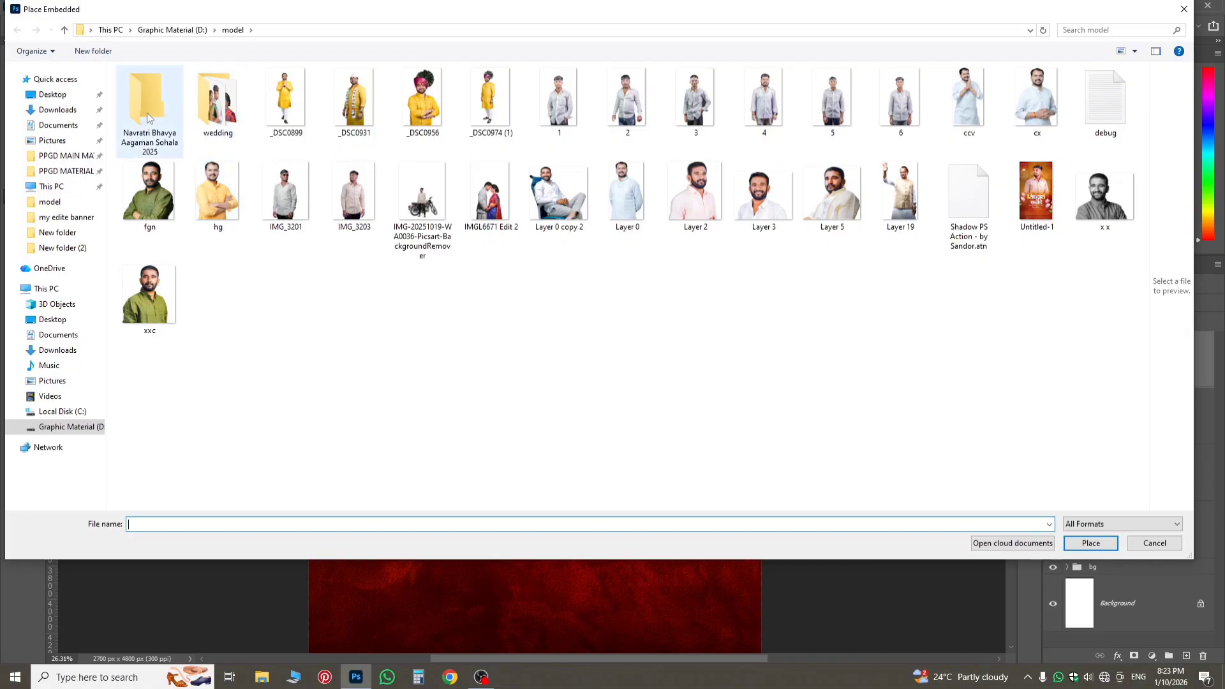
click(77, 110)
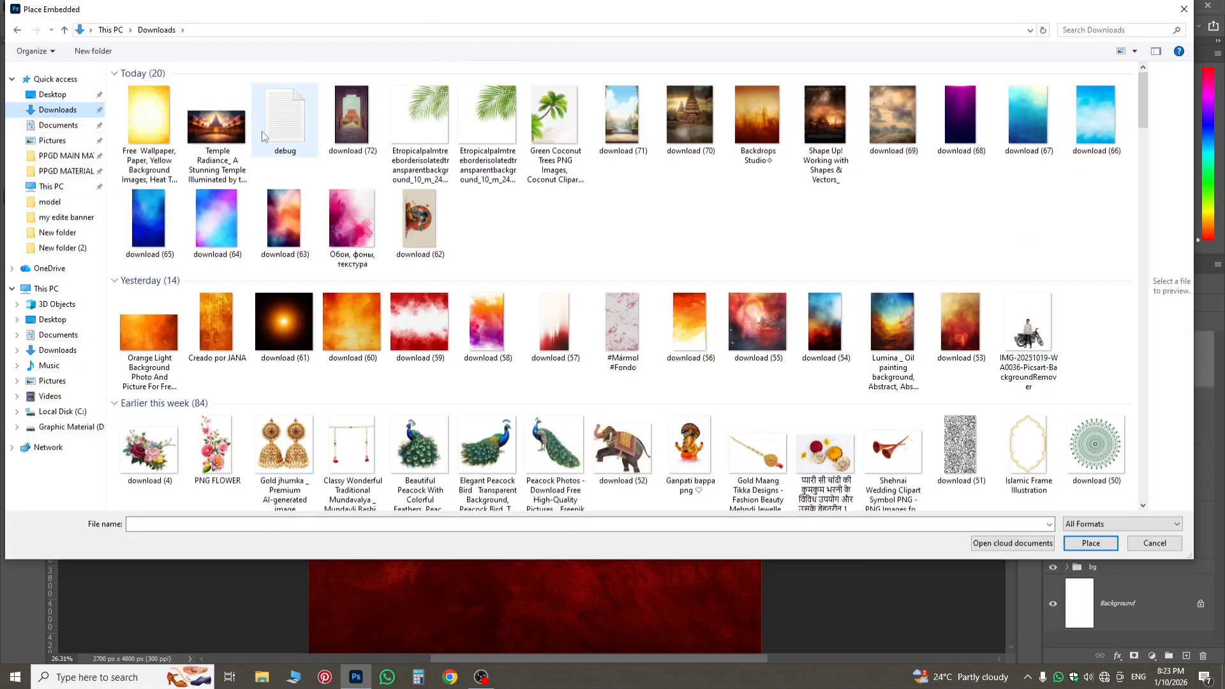
double_click(165, 109)
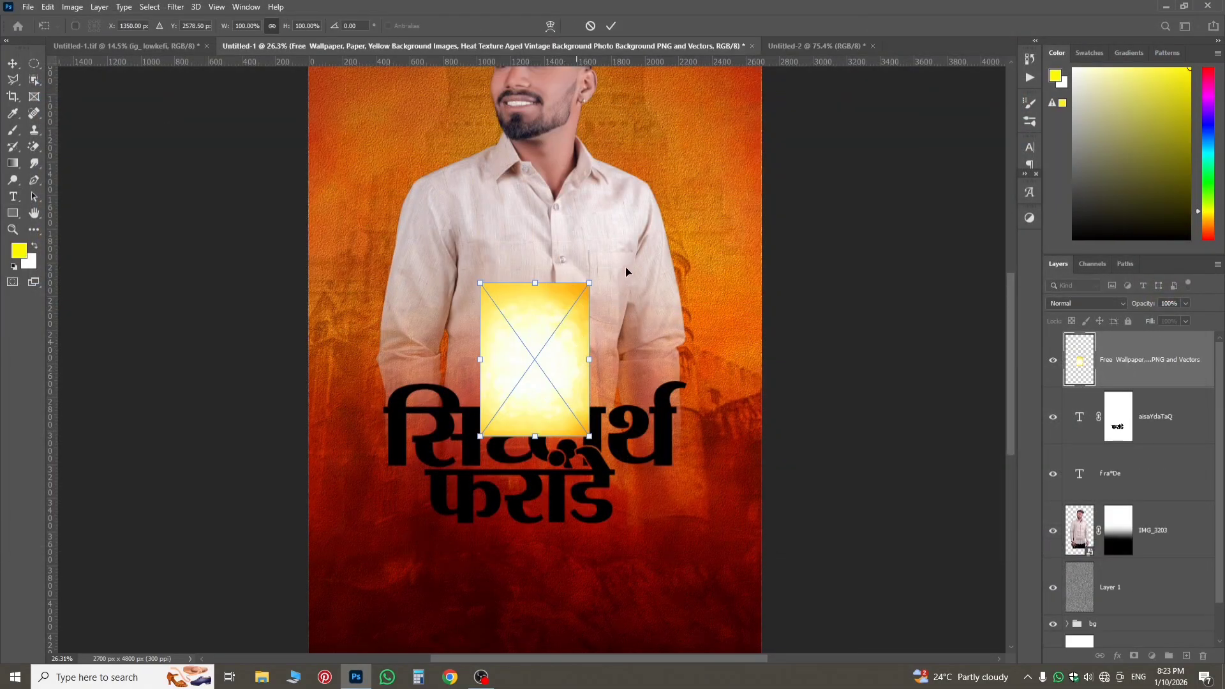
Rotate the placed yellow texture by -90°, scale it to about 164% by 207%, and centre it over both name lines.
drag(626, 267, 419, 262)
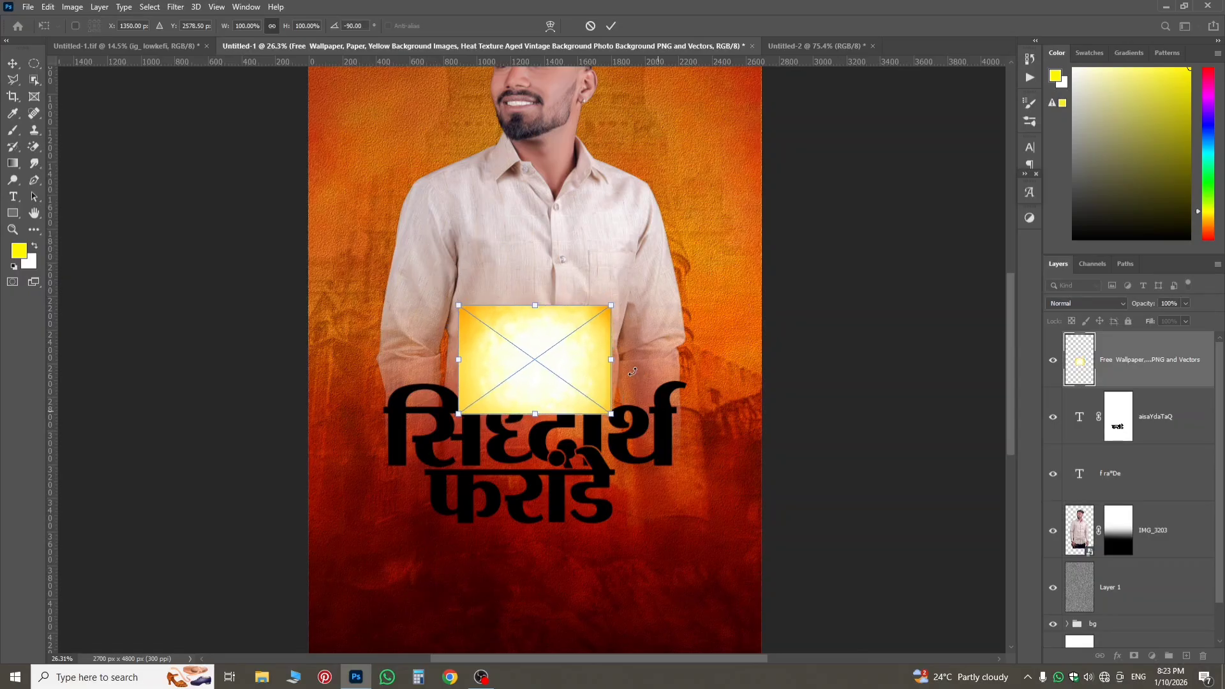
drag(613, 359, 662, 359)
drag(604, 402, 569, 429)
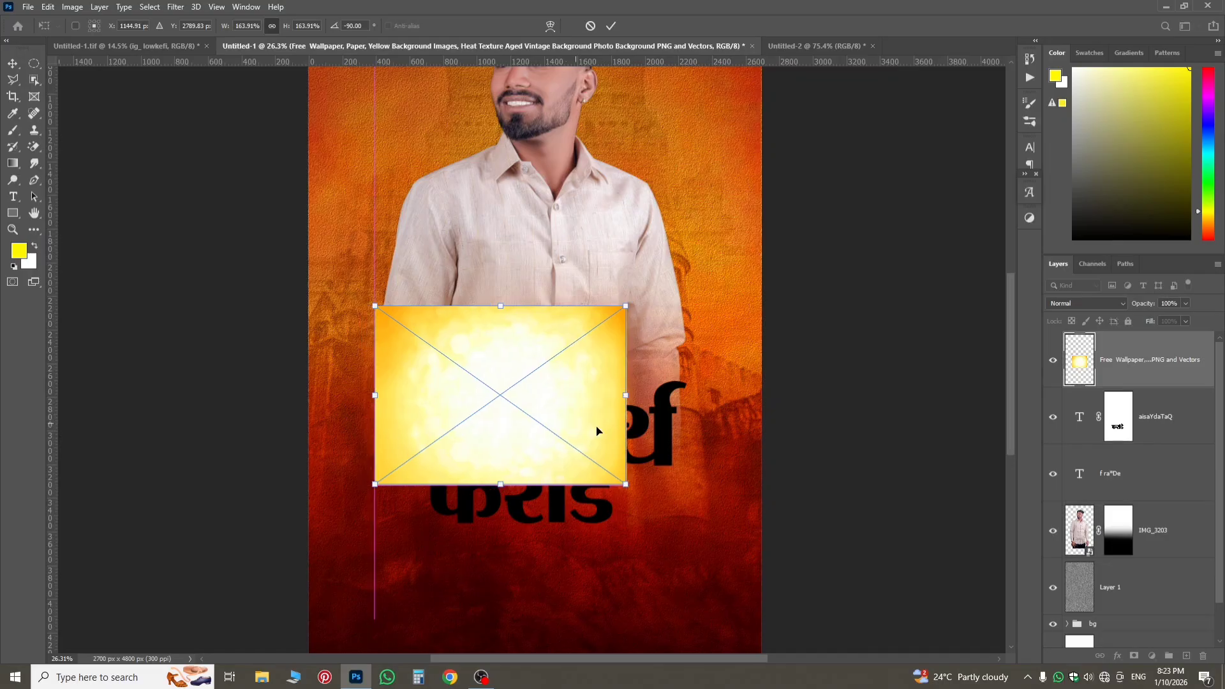
drag(638, 398, 689, 386)
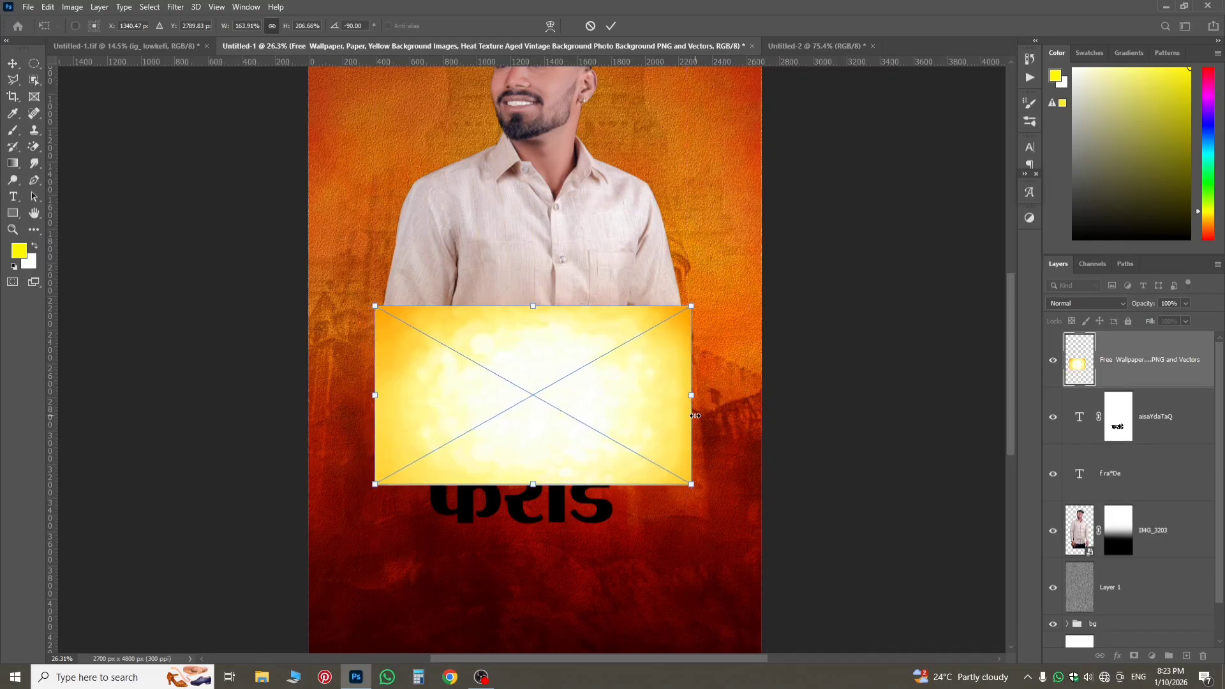
drag(632, 459, 639, 500)
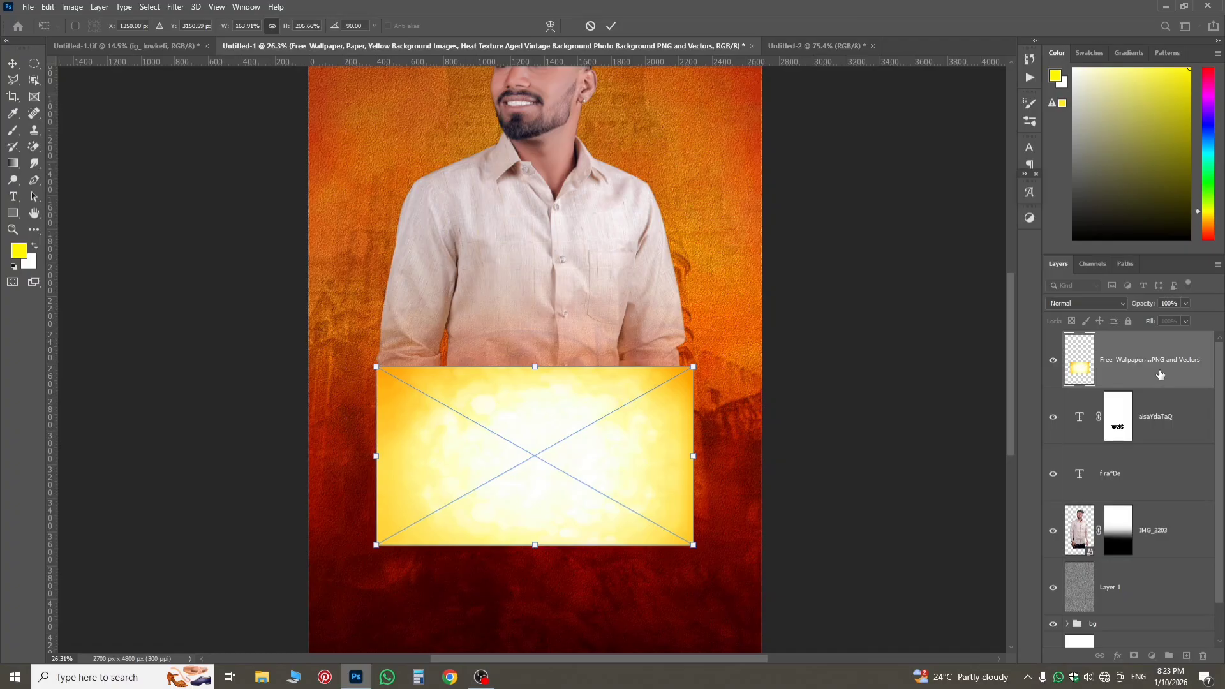
key(Return)
key(t)
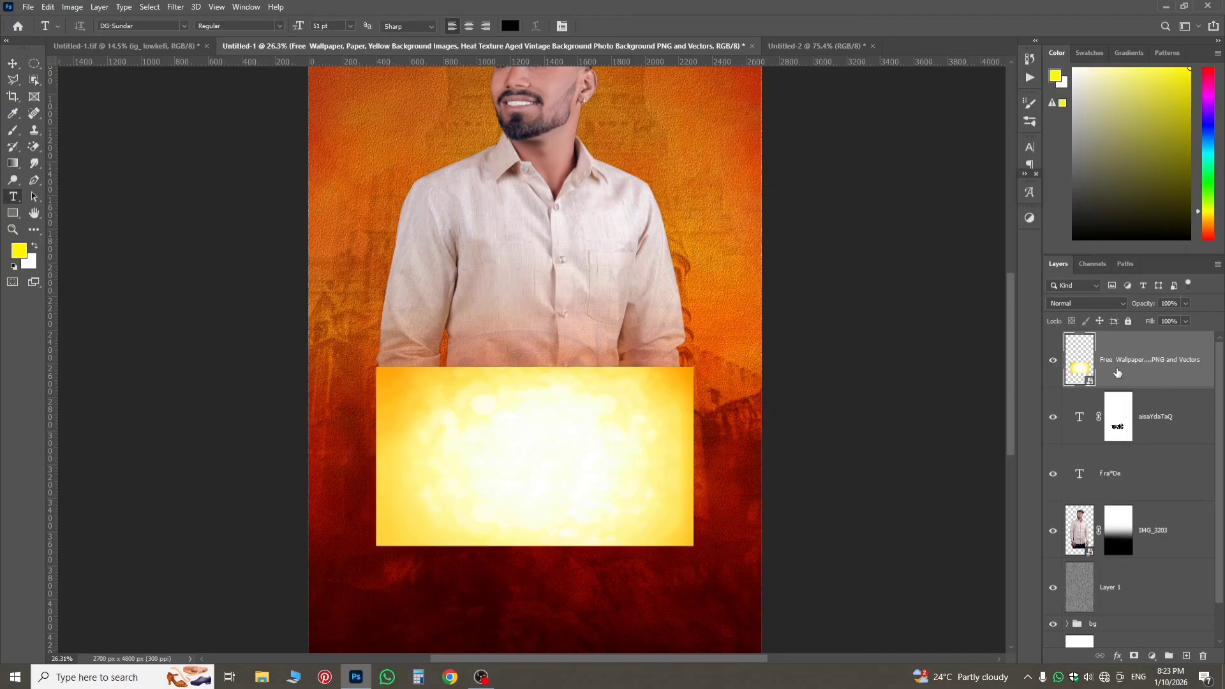
Clip the yellow texture to the first-name text, and clip a duplicate of it to the surname text.
right_click(1117, 372)
click(997, 395)
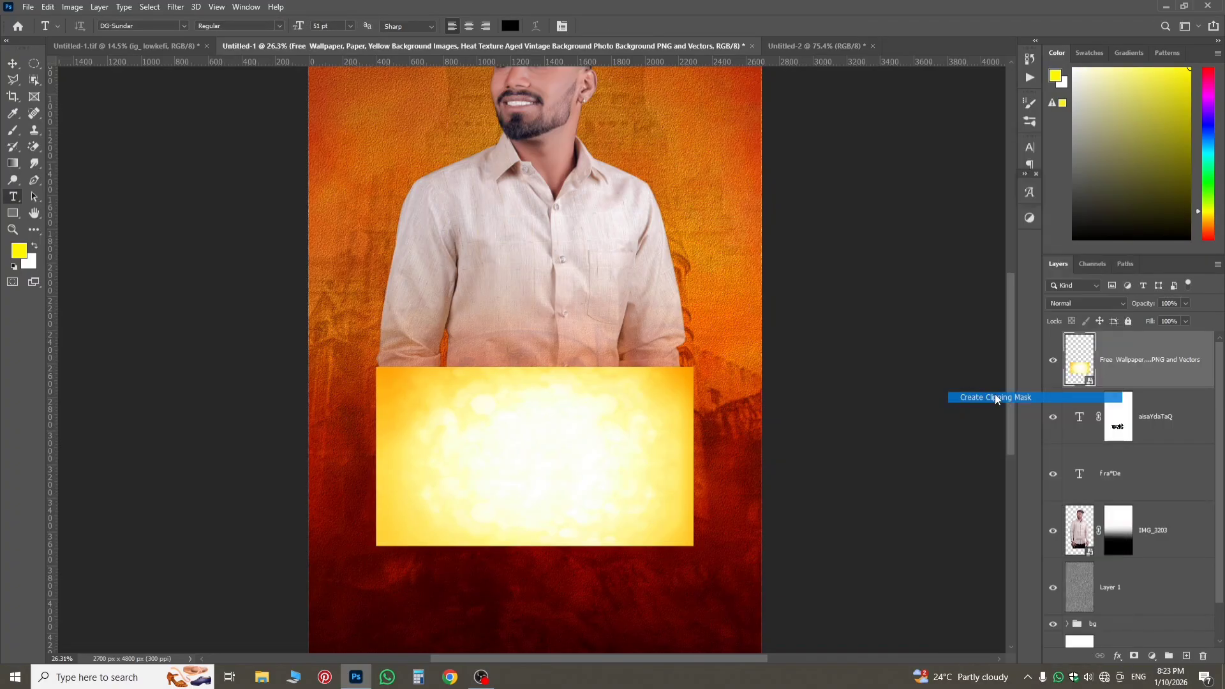
scroll(508, 472, up, 4)
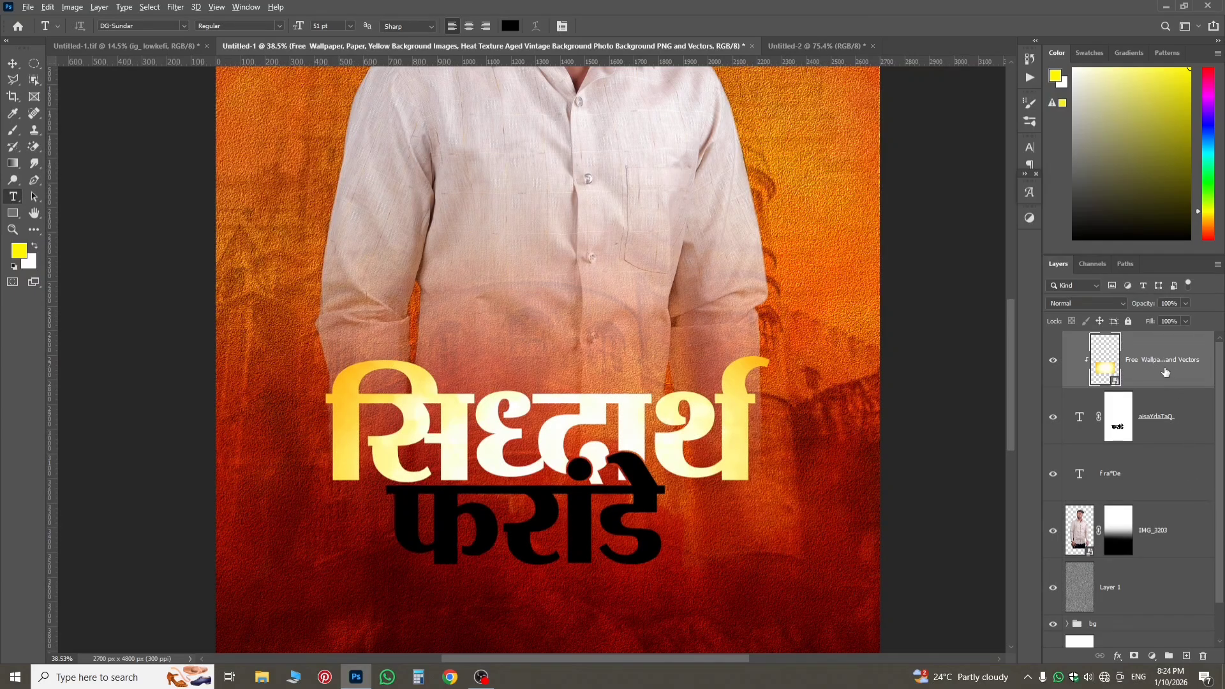
drag(1164, 371, 1145, 498)
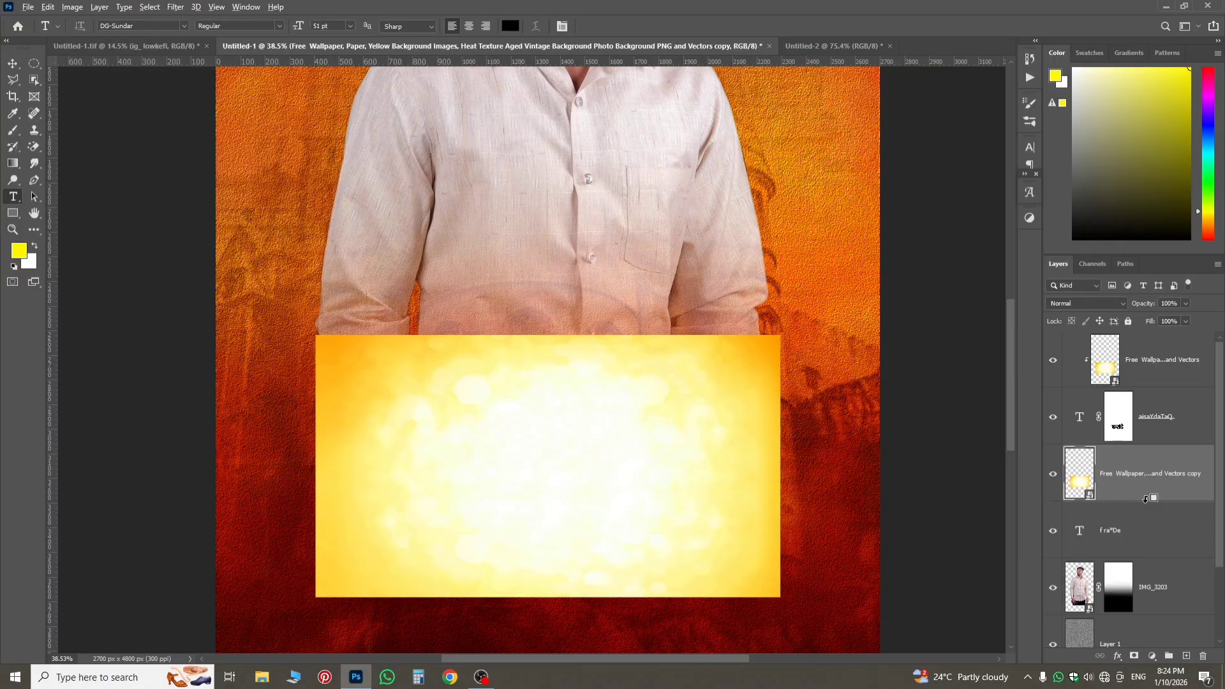
alt+click(1145, 498)
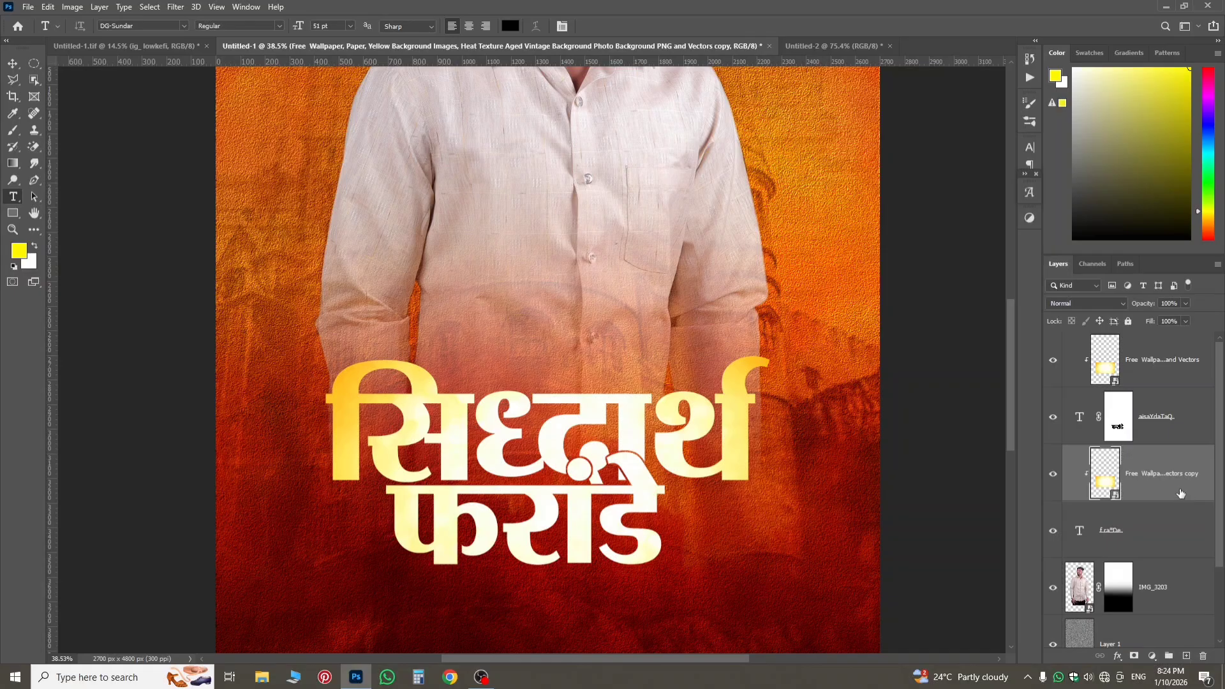
Move the surname's clipped texture copy straight down to about Y 3586 px so its golden upper edge colours the surname.
key(ctrl+t)
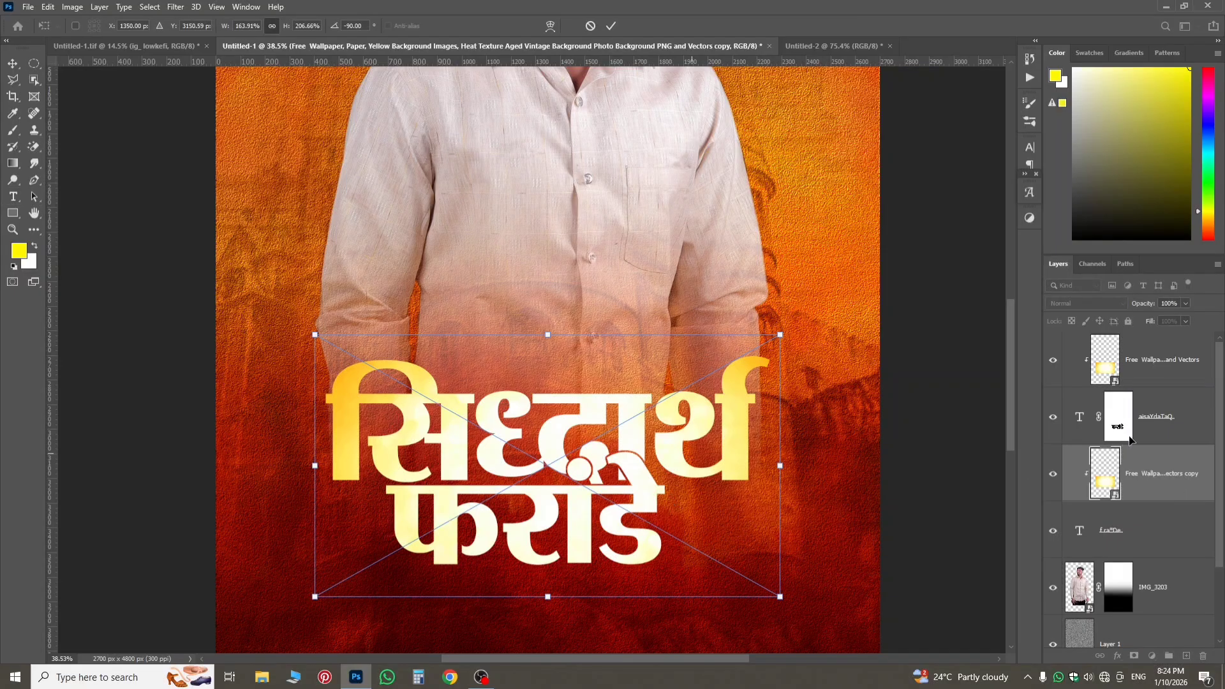
drag(640, 533, 642, 581)
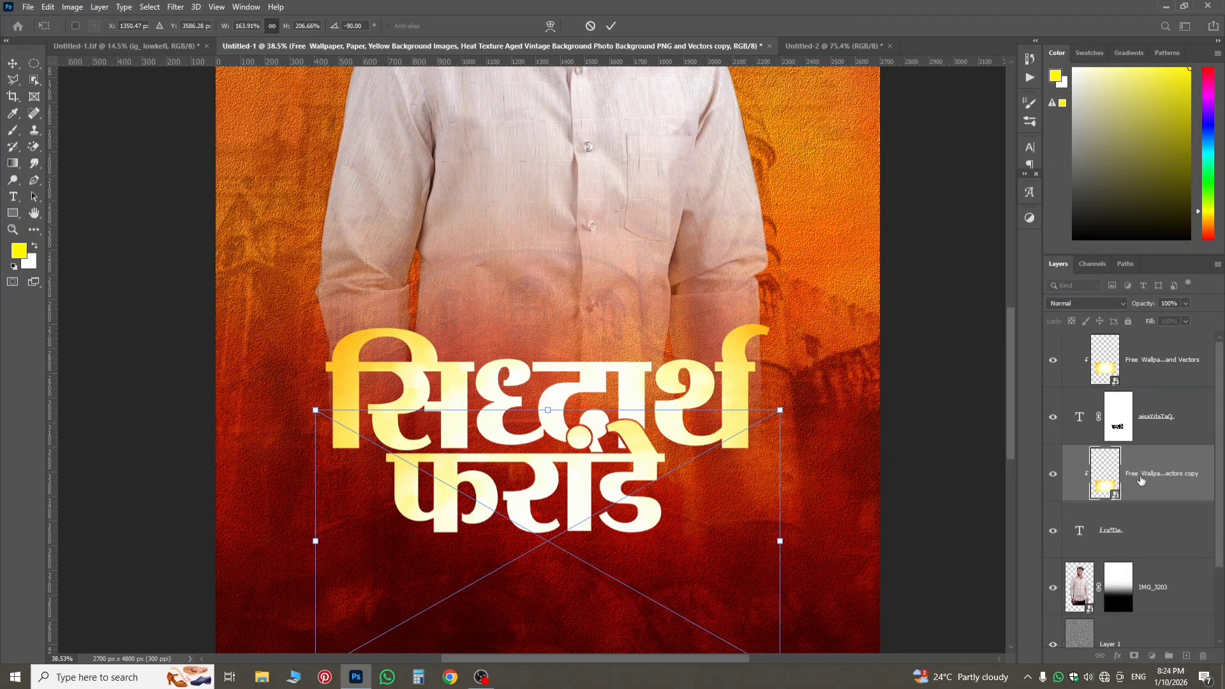
key(Return)
key(t)
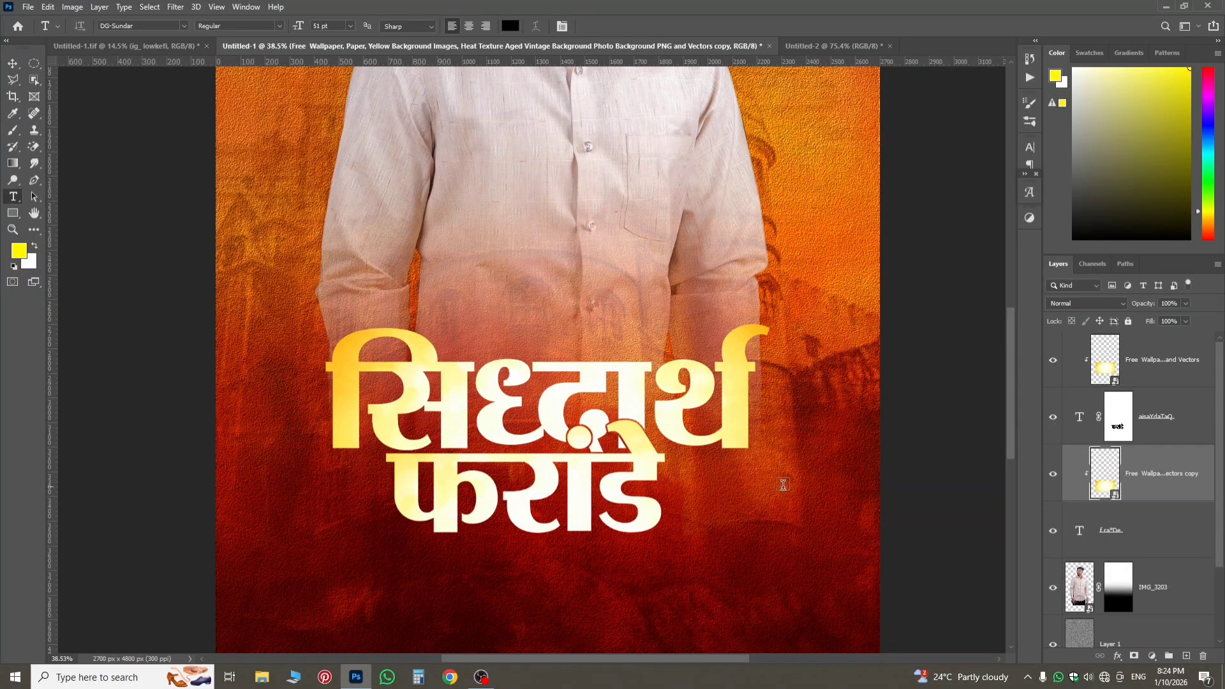
Add a Multiply drop shadow to the first-name text: opacity 39%, angle 90°, distance 12 px, spread 9%, size 6 px, noise 14%.
click(12, 63)
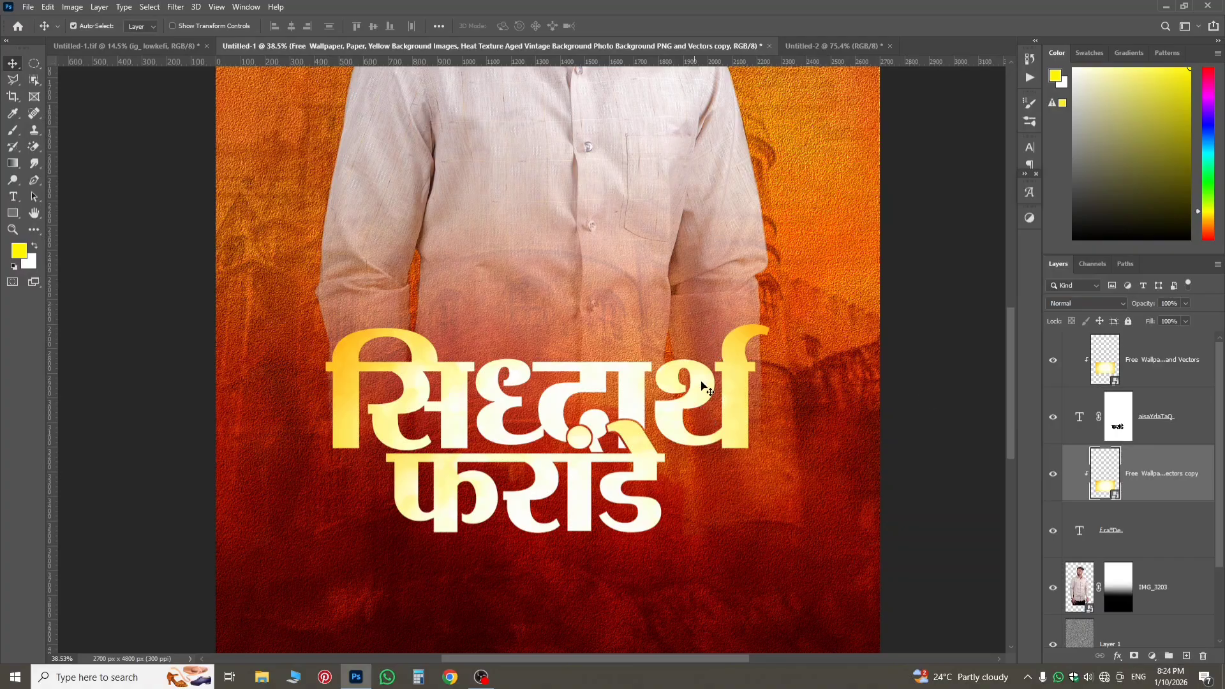
click(1152, 360)
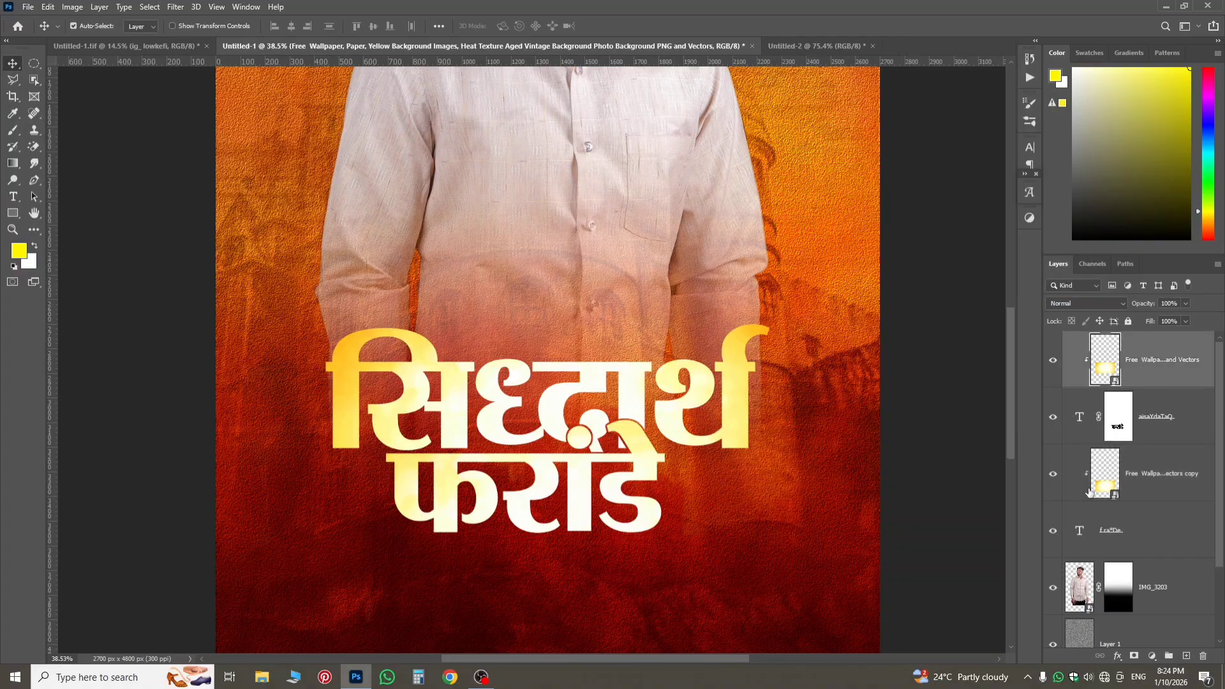
scroll(579, 439, up, 3)
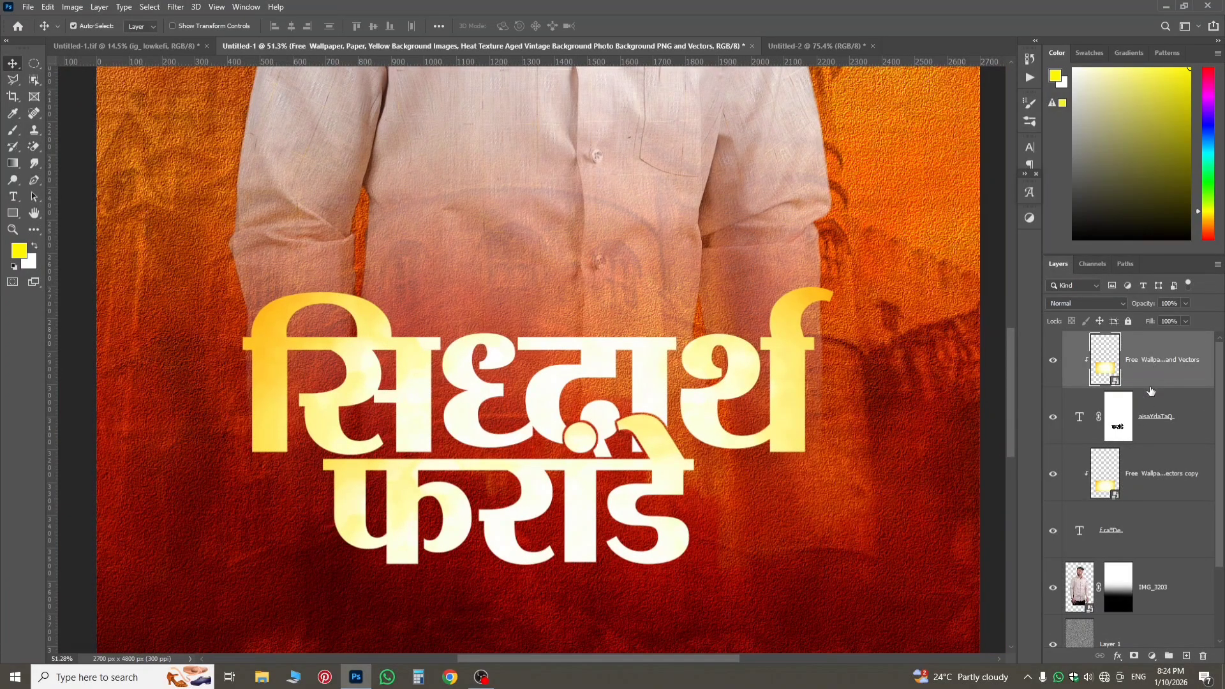
click(1116, 433)
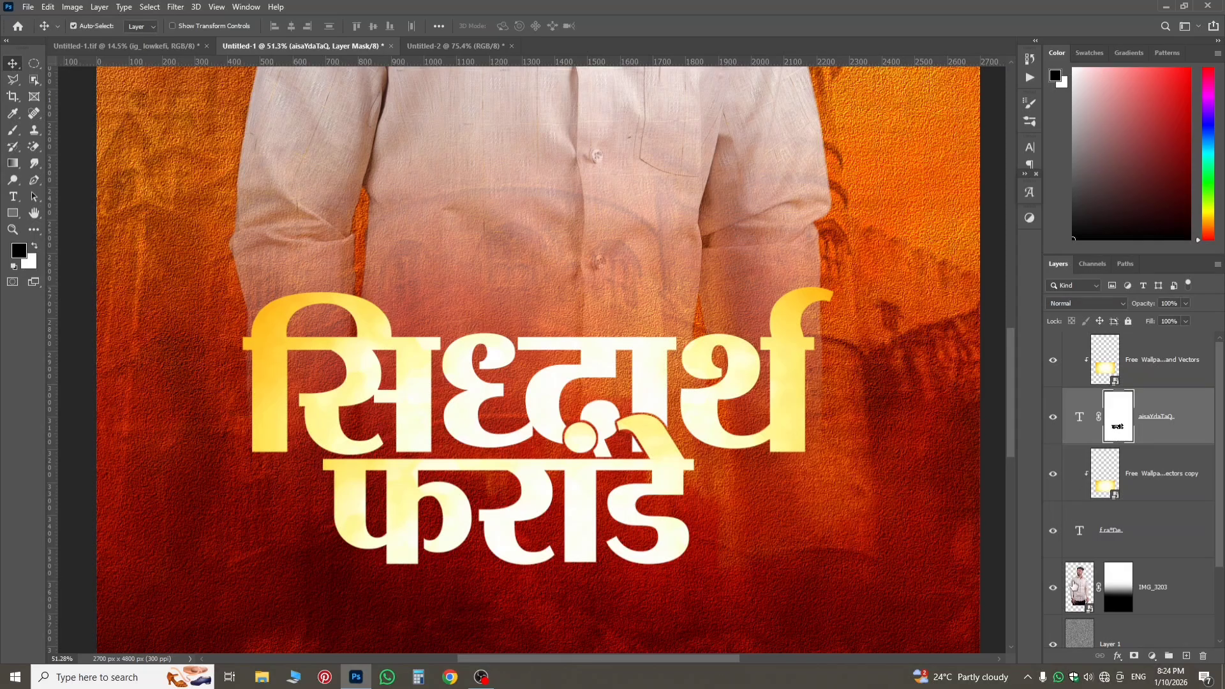
click(1117, 657)
click(1125, 651)
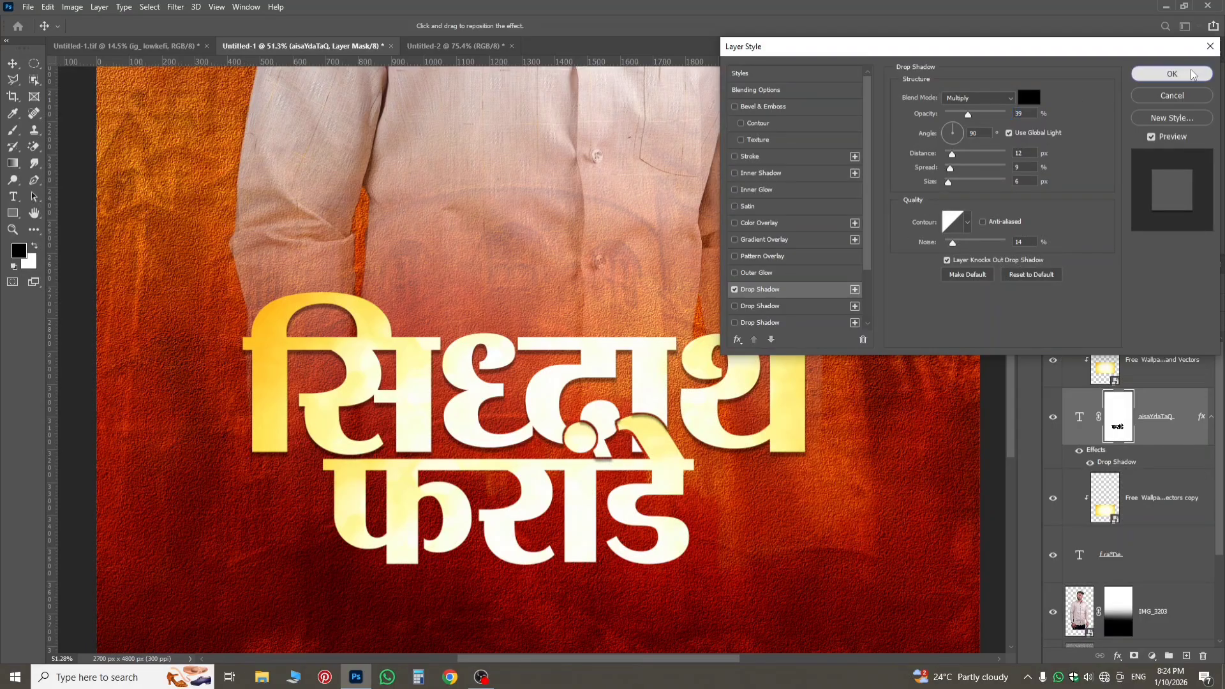
click(1152, 75)
scroll(579, 374, up, 5)
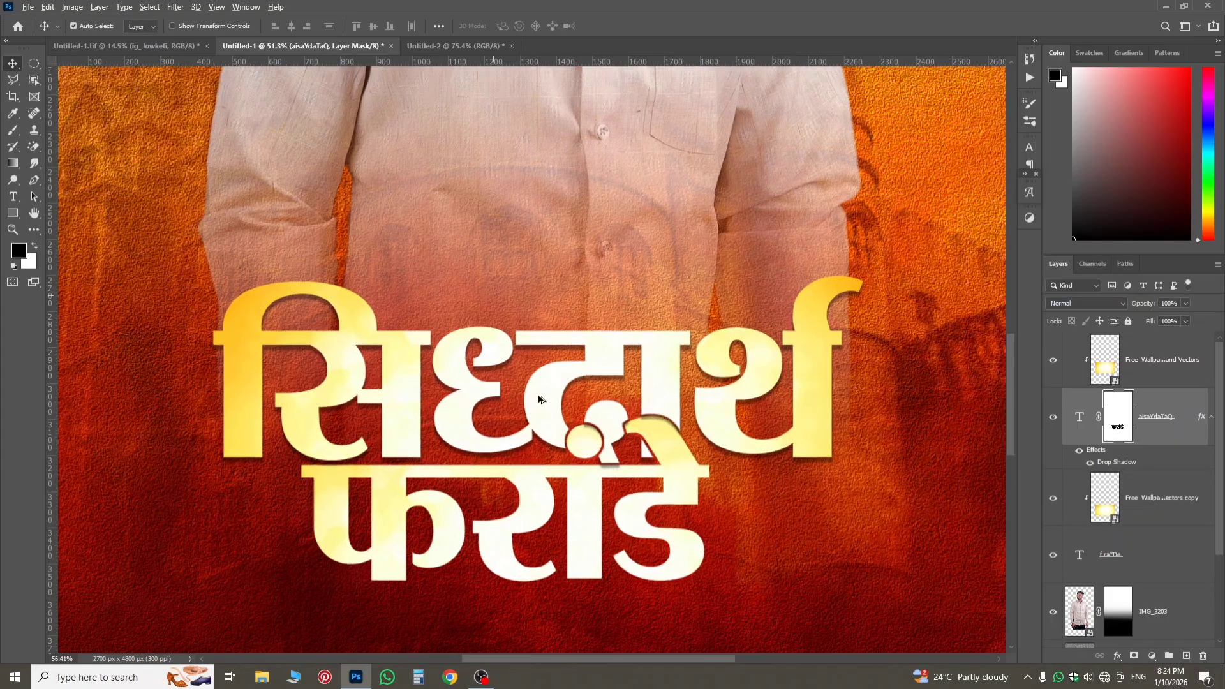
scroll(370, 480, down, 4)
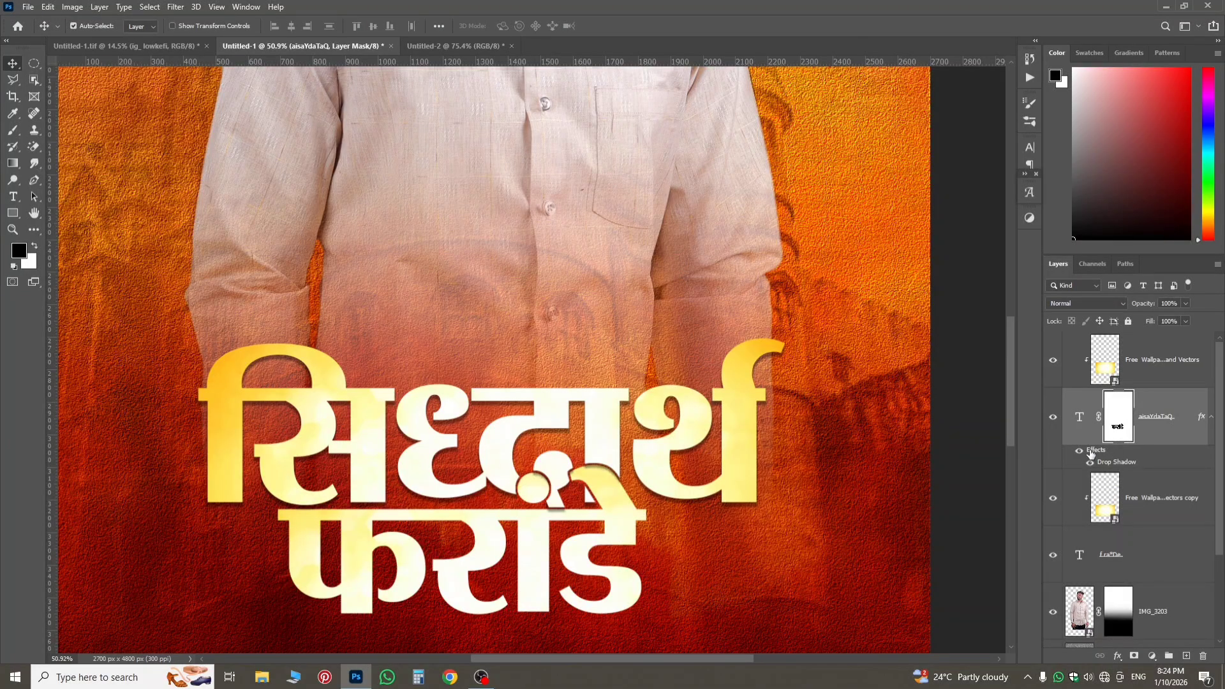
Copy the first-name text's drop shadow effect onto the surname text layer.
drag(1090, 452, 1103, 565)
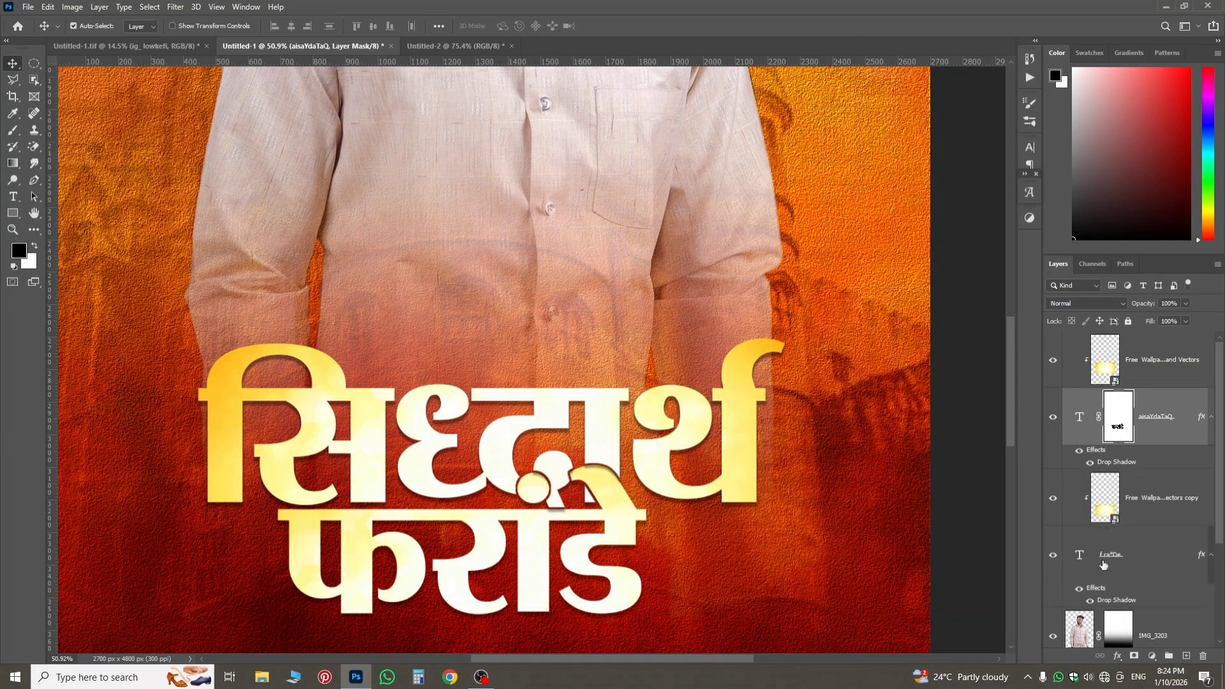
scroll(603, 494, up, 4)
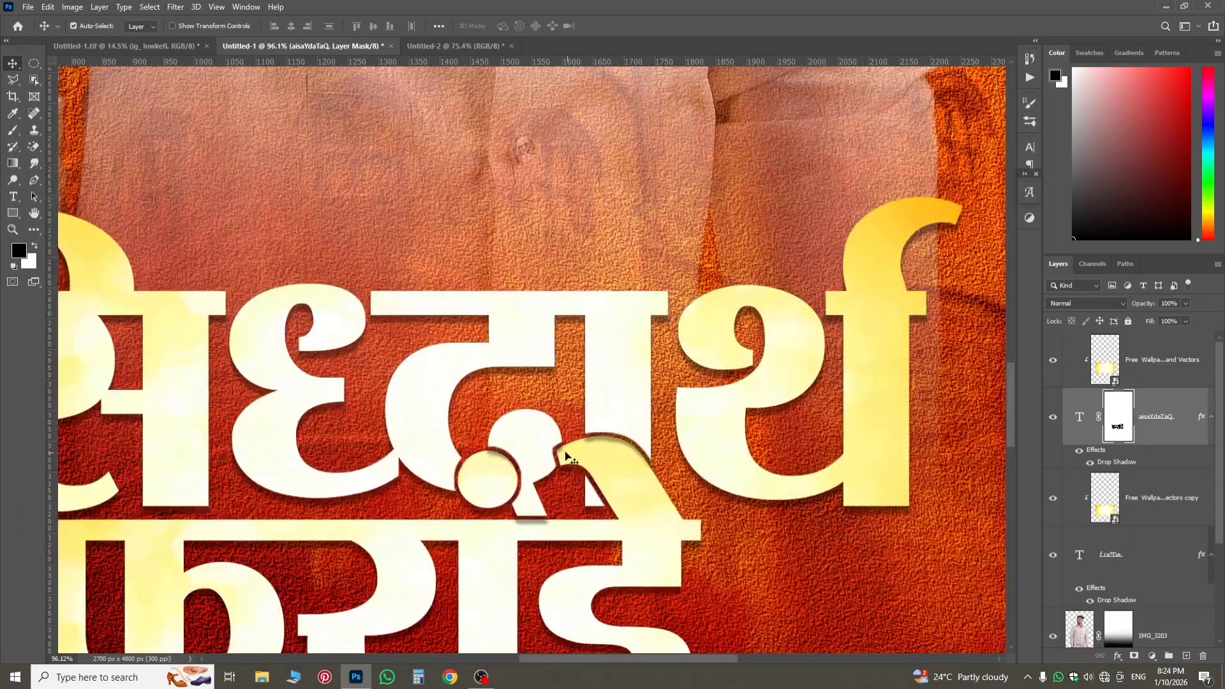
scroll(566, 454, down, 6)
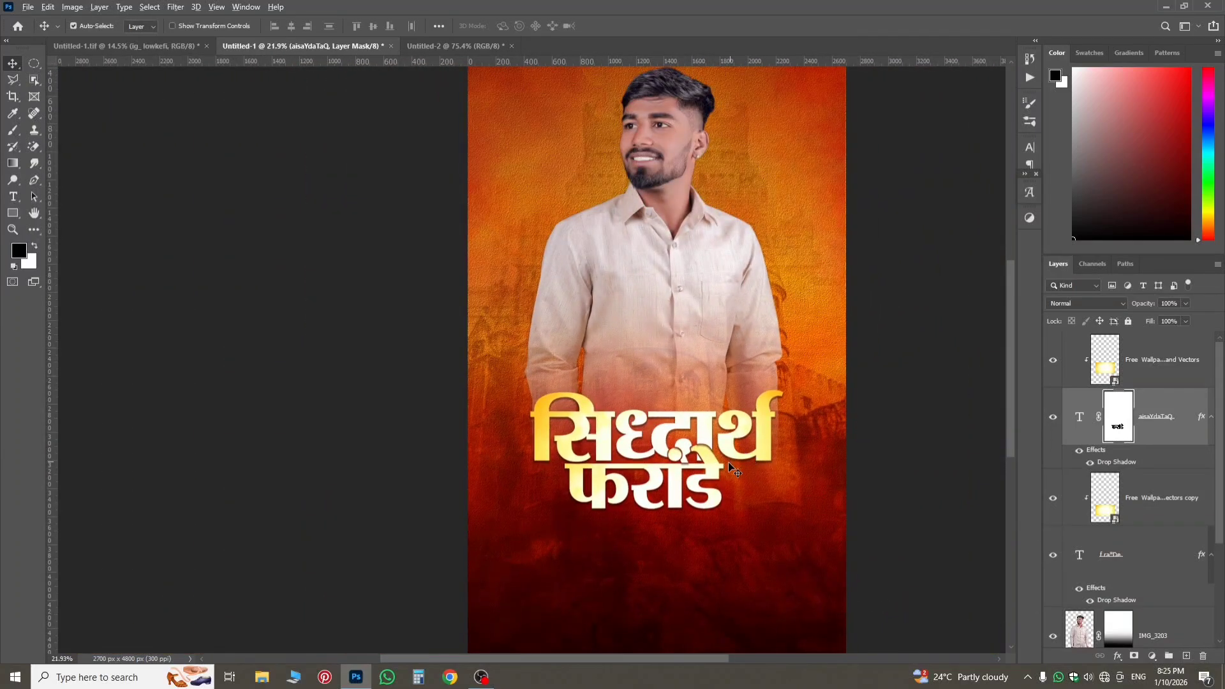
scroll(731, 469, up, 3)
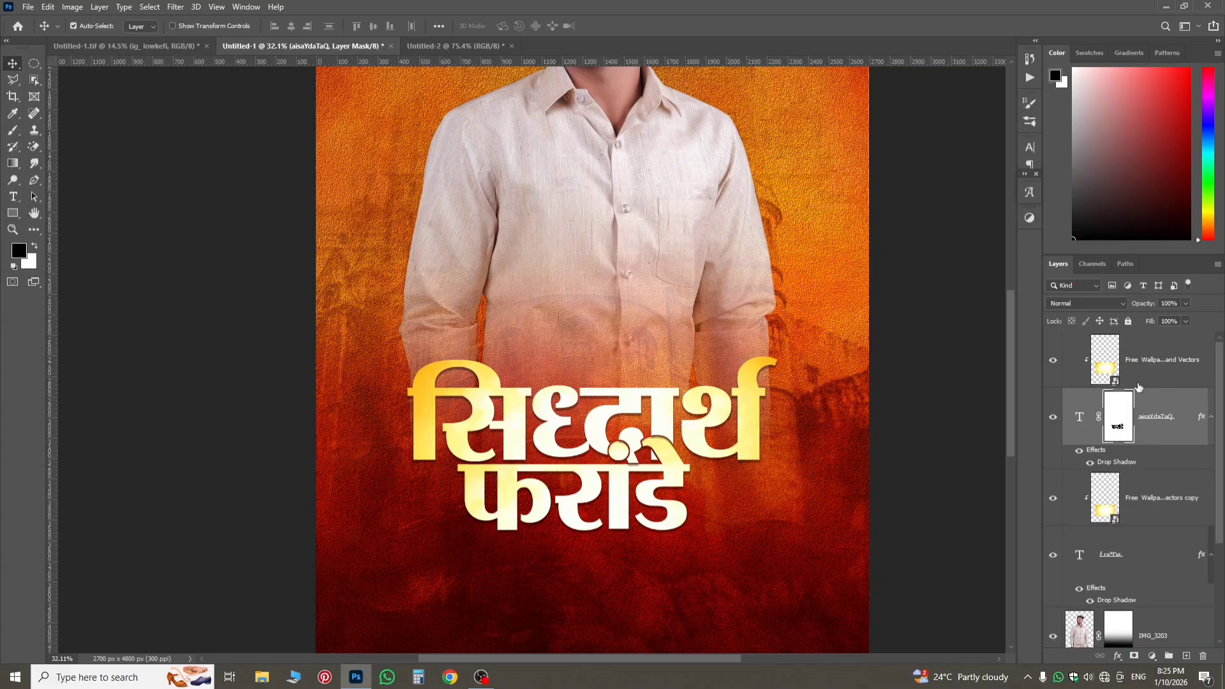
Give the first-name text a smooth Emboss bevel: depth 355%, size 7 px, soften 5 px, highlight opacity 61%, shadow opacity 23%.
click(1137, 379)
click(1145, 419)
click(1118, 655)
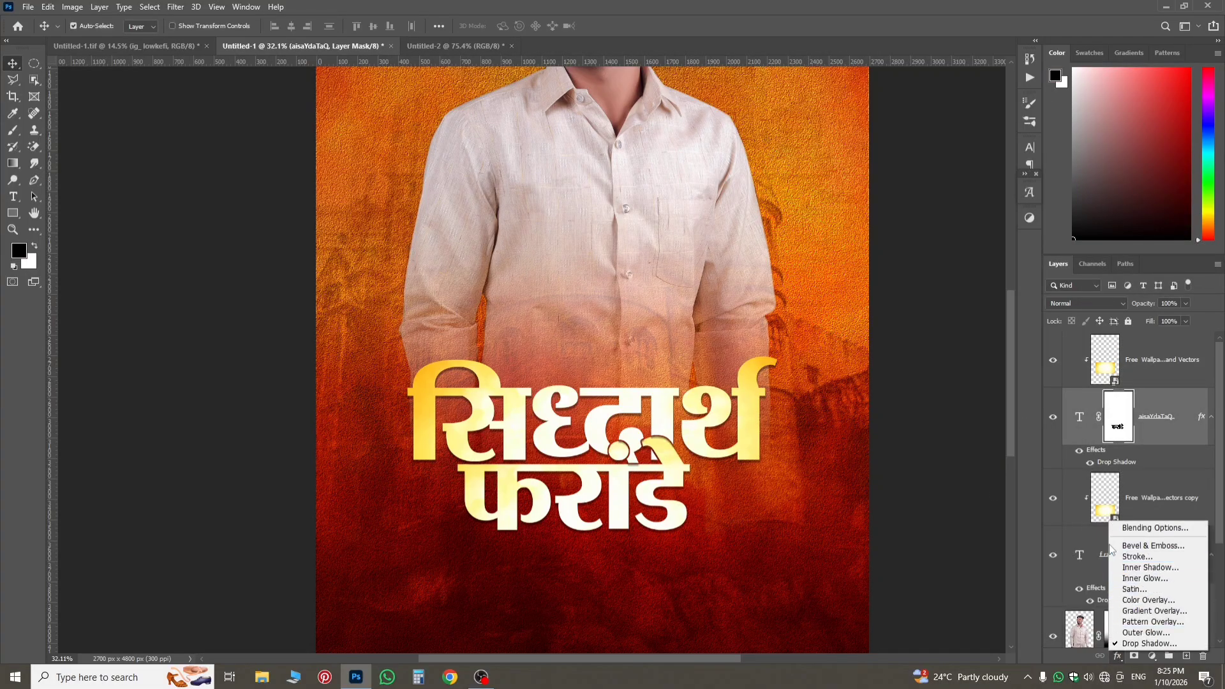
click(1132, 548)
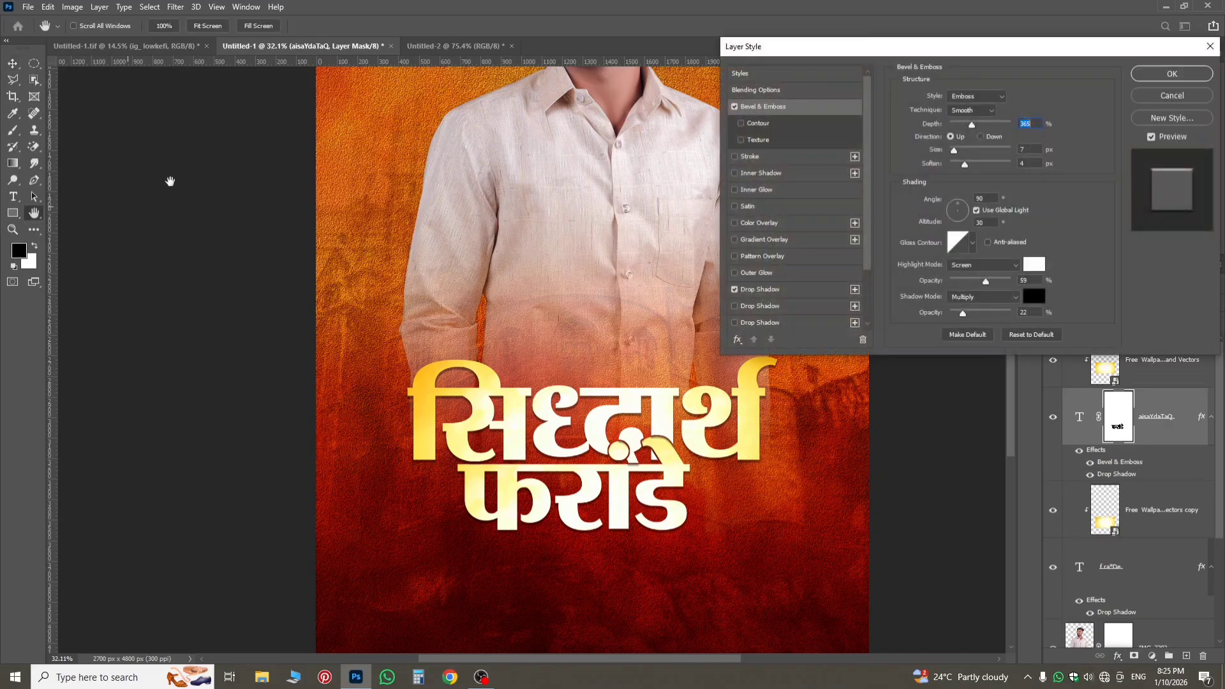
click(976, 96)
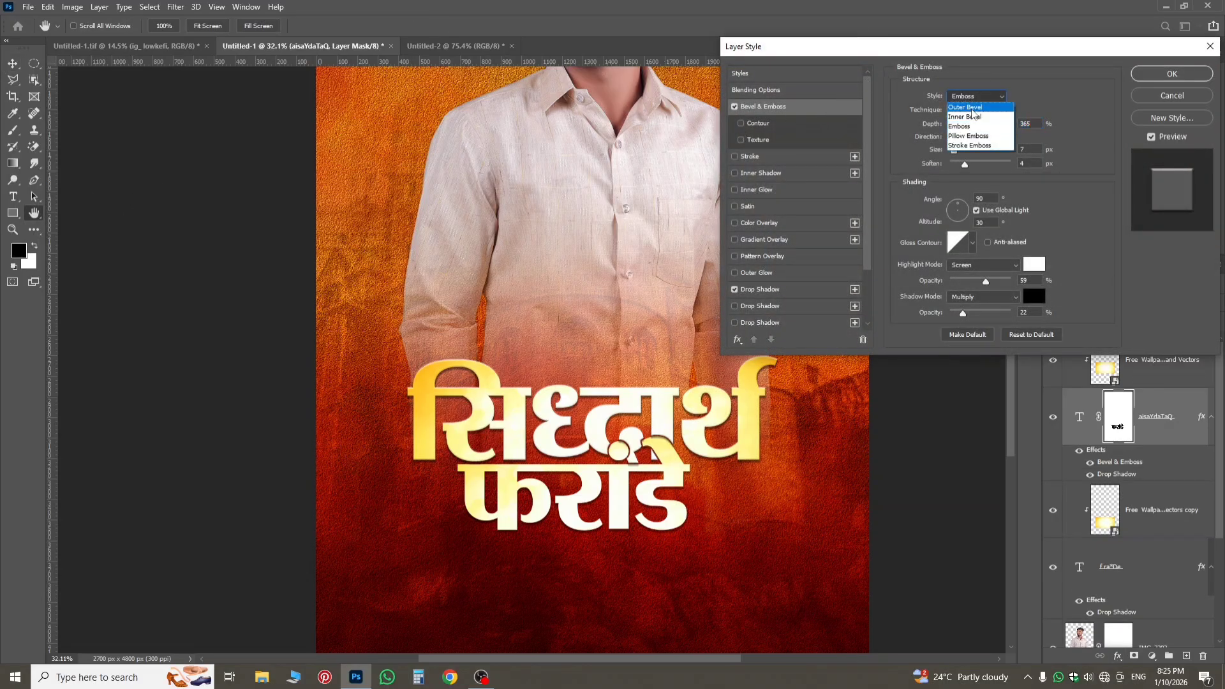
click(967, 109)
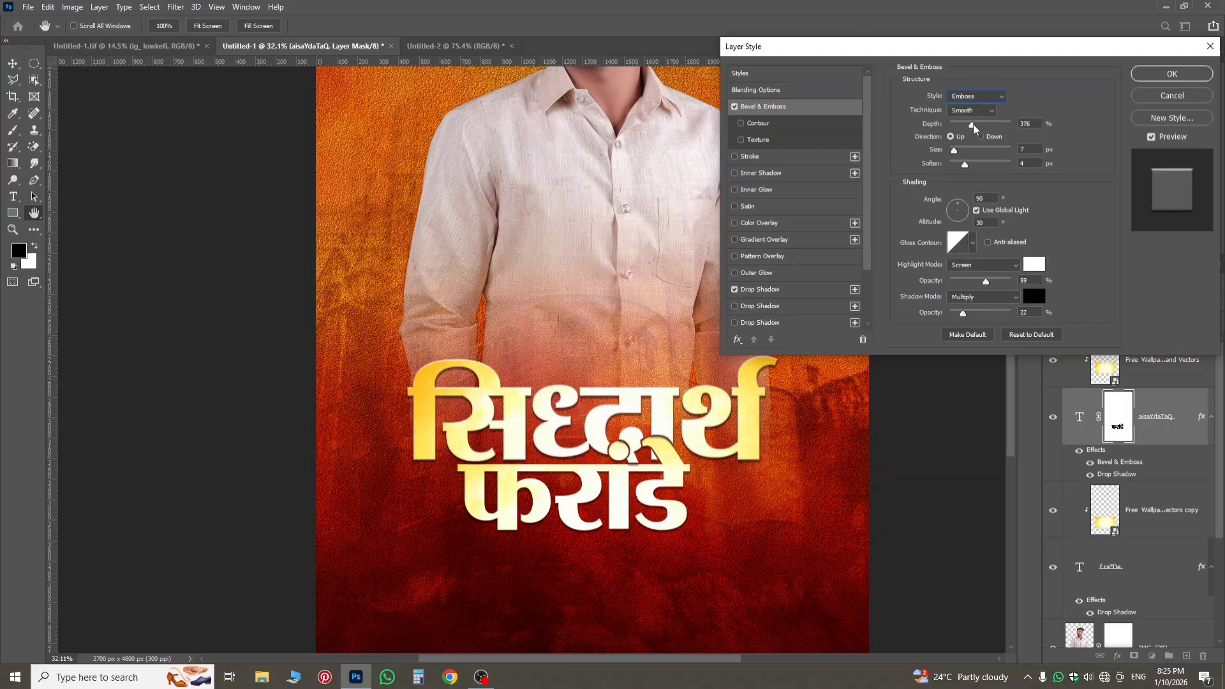
click(971, 123)
click(967, 167)
click(963, 314)
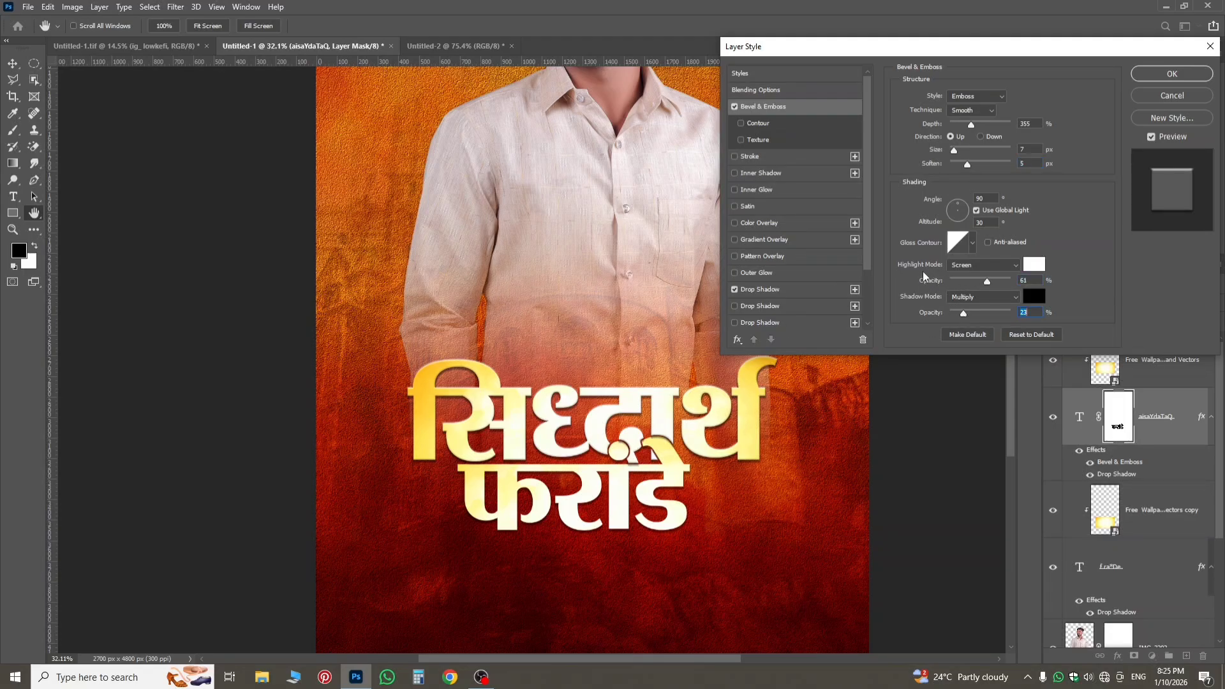
click(1164, 76)
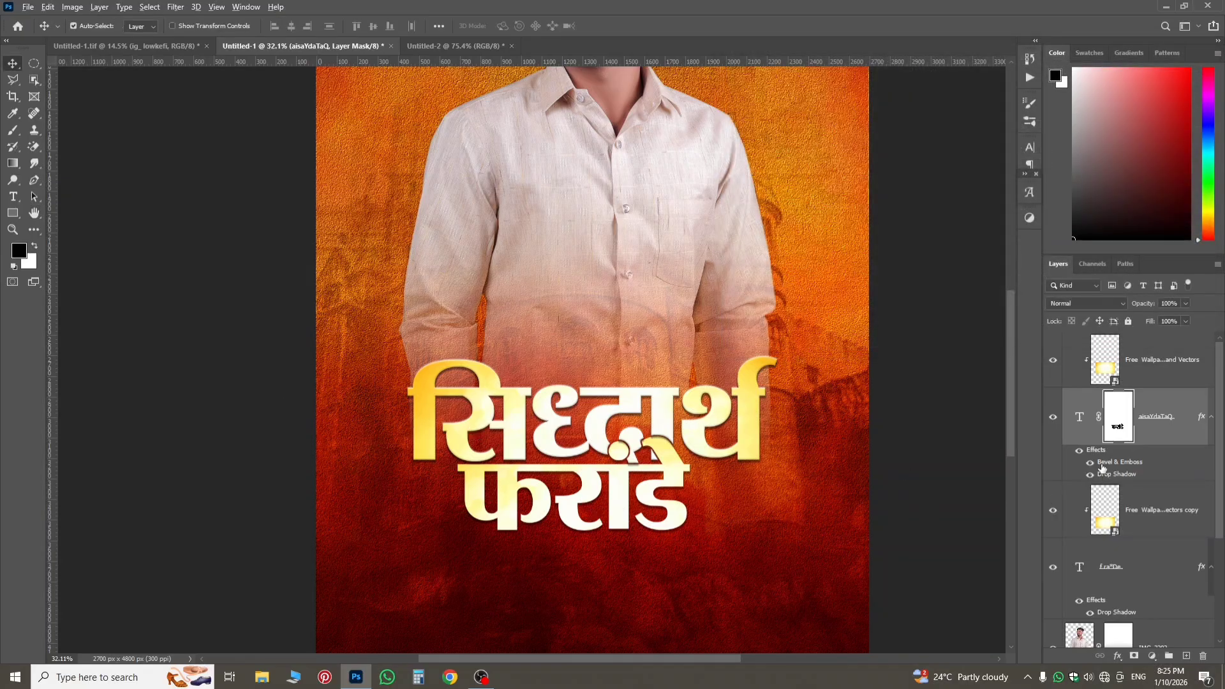
Copy the first-name text's Bevel & Emboss effect onto the surname text layer and check the title up close and on the whole poster.
drag(1102, 468, 1097, 561)
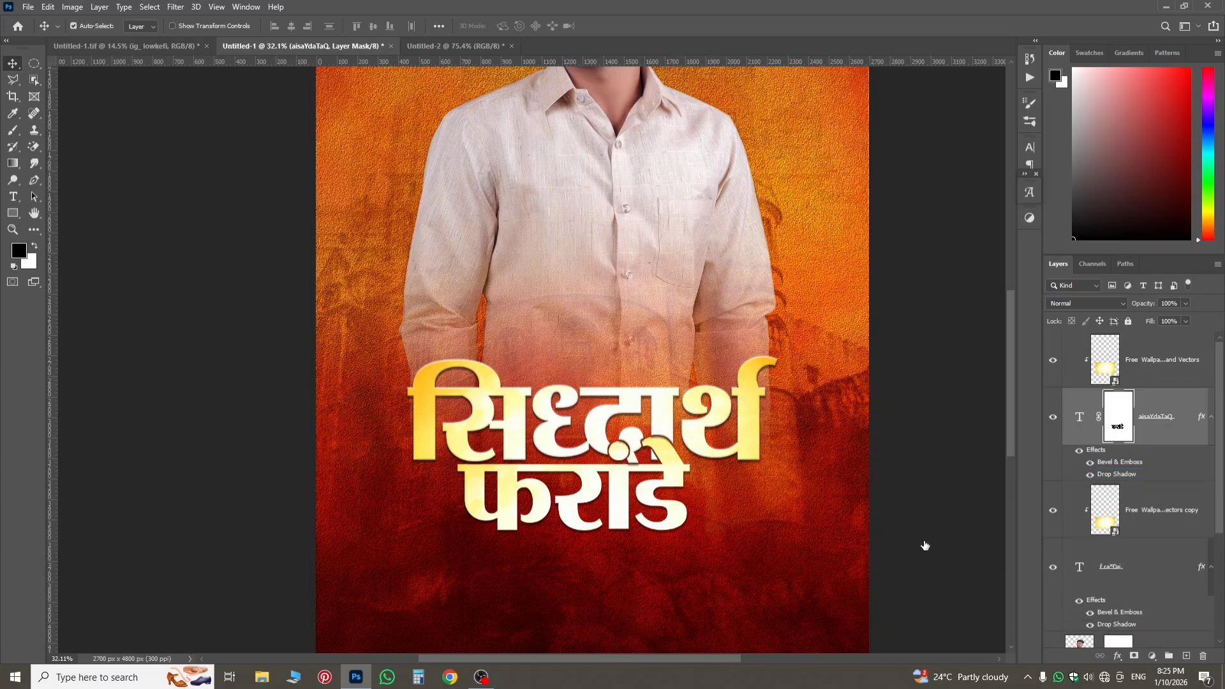
scroll(536, 445, up, 5)
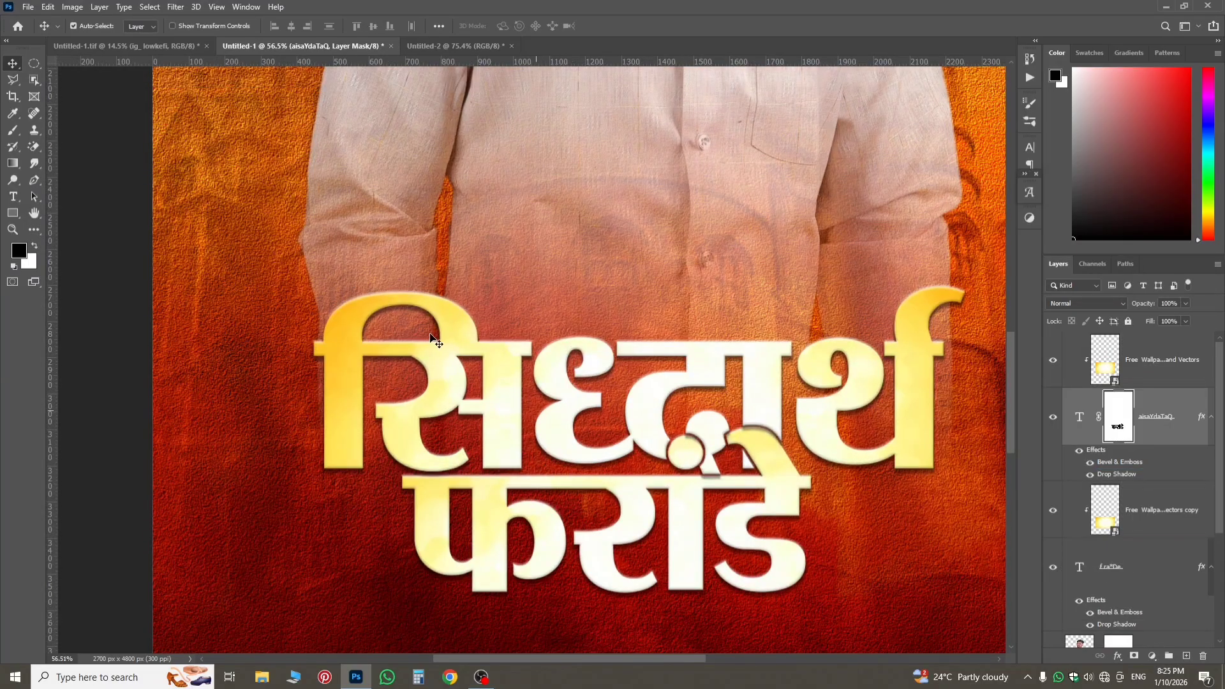
scroll(438, 359, down, 7)
scroll(490, 431, down, 3)
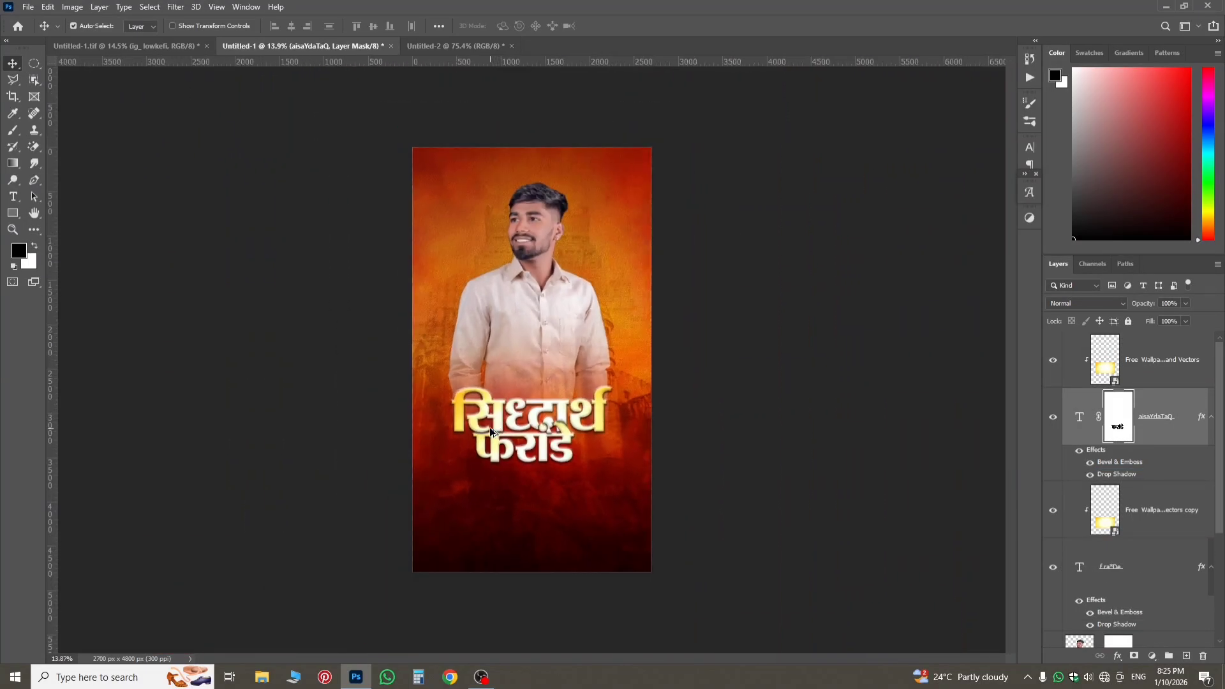
scroll(490, 432, up, 2)
Group the first-name and surname text layers together with their clipped golden texture layers.
click(1179, 434)
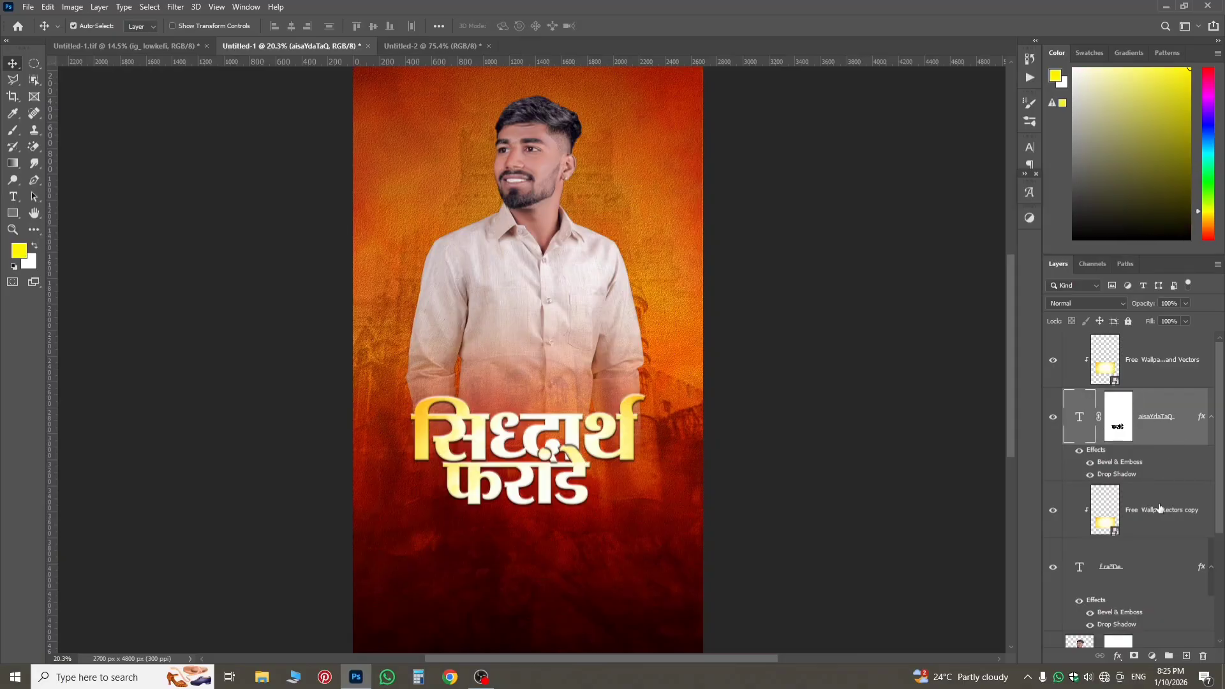
click(1158, 513)
click(1147, 555)
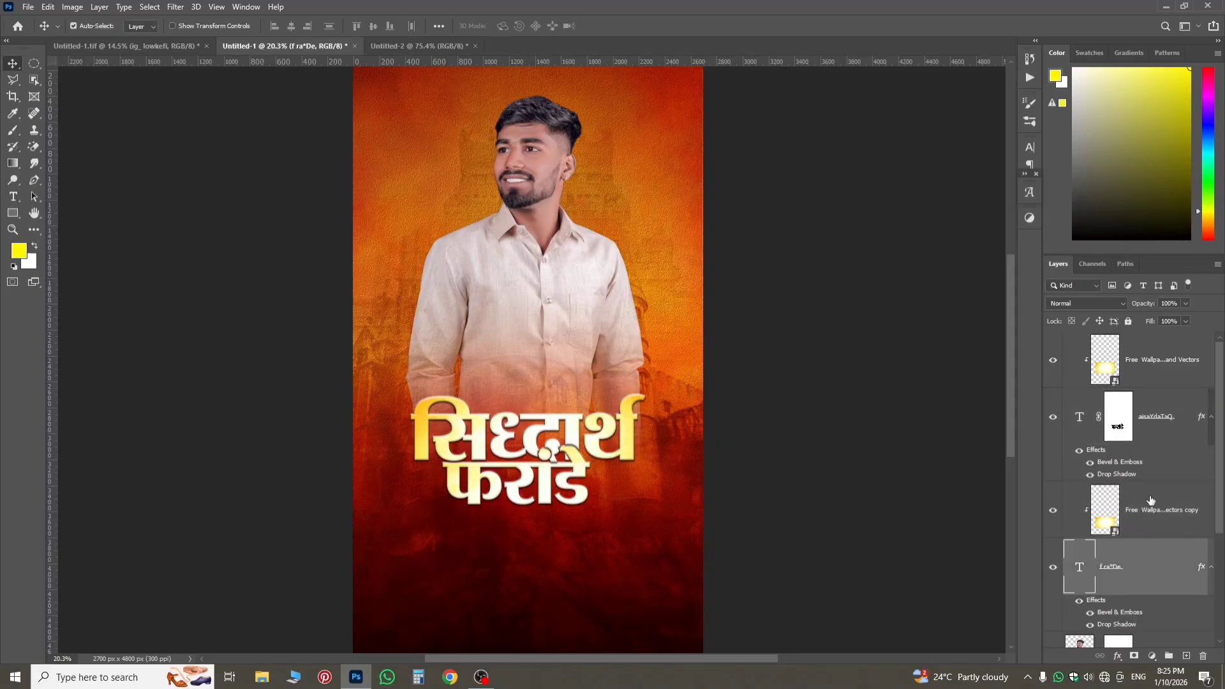
shift+click(1138, 386)
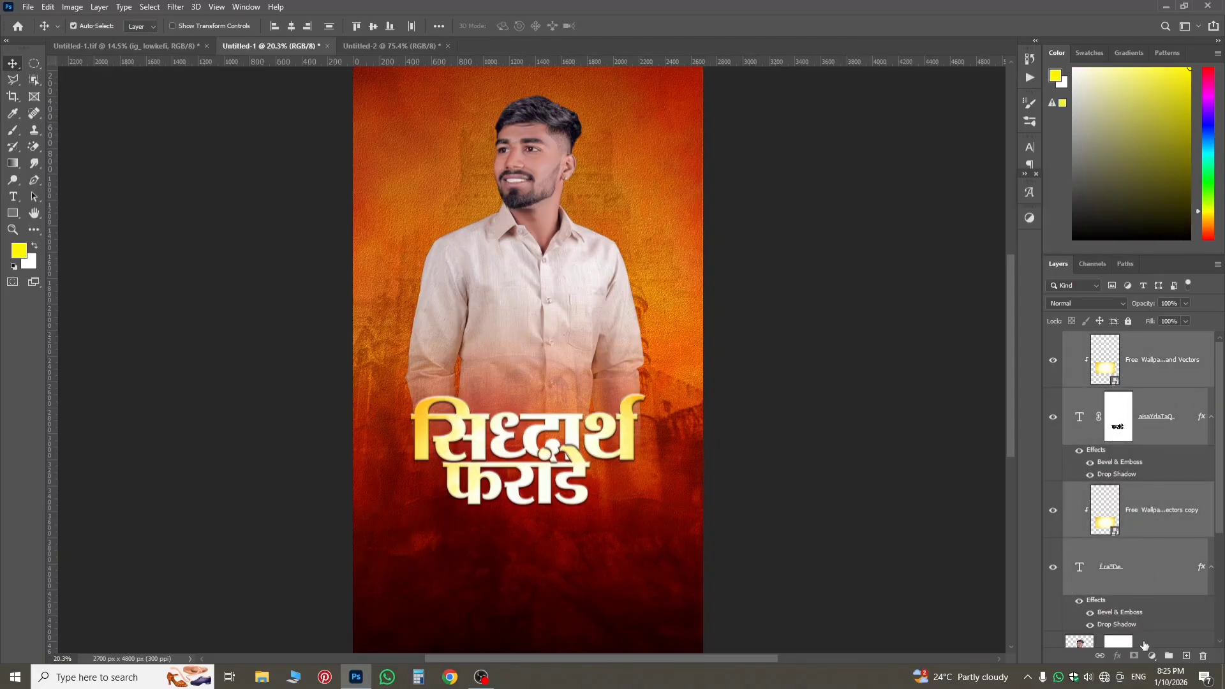
click(1168, 655)
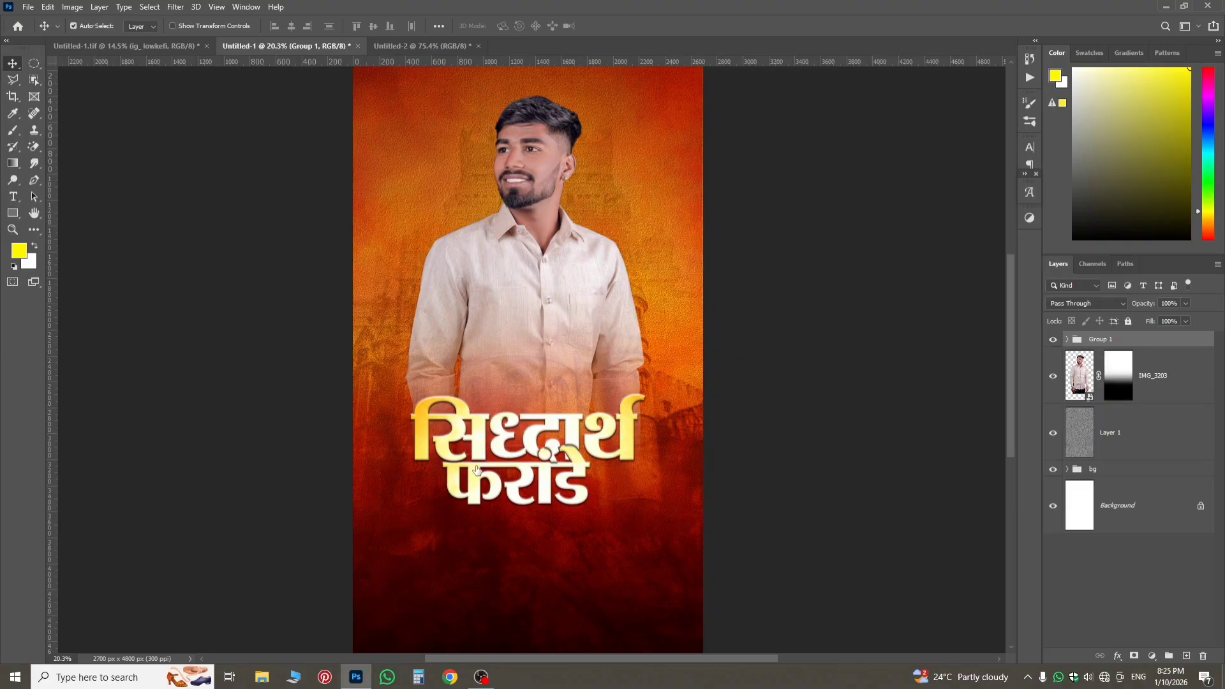
Scale the title group up proportionally to about 109%, keeping its left edge roughly in place.
scroll(477, 471, up, 2)
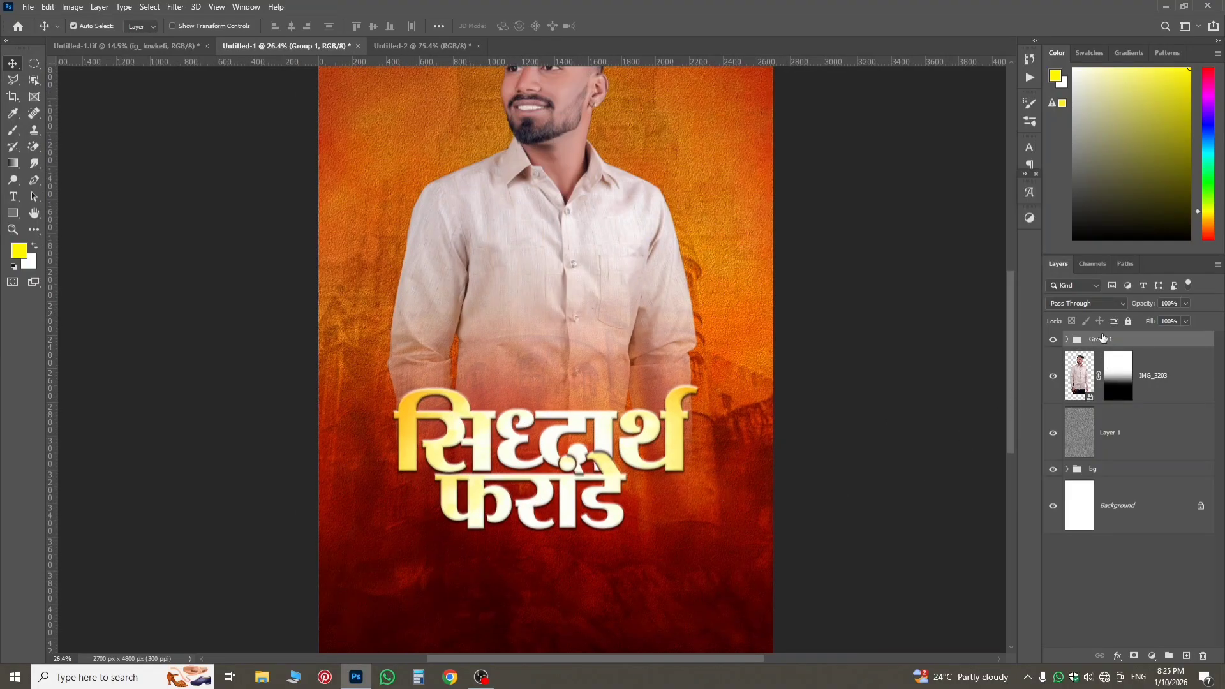
click(1067, 340)
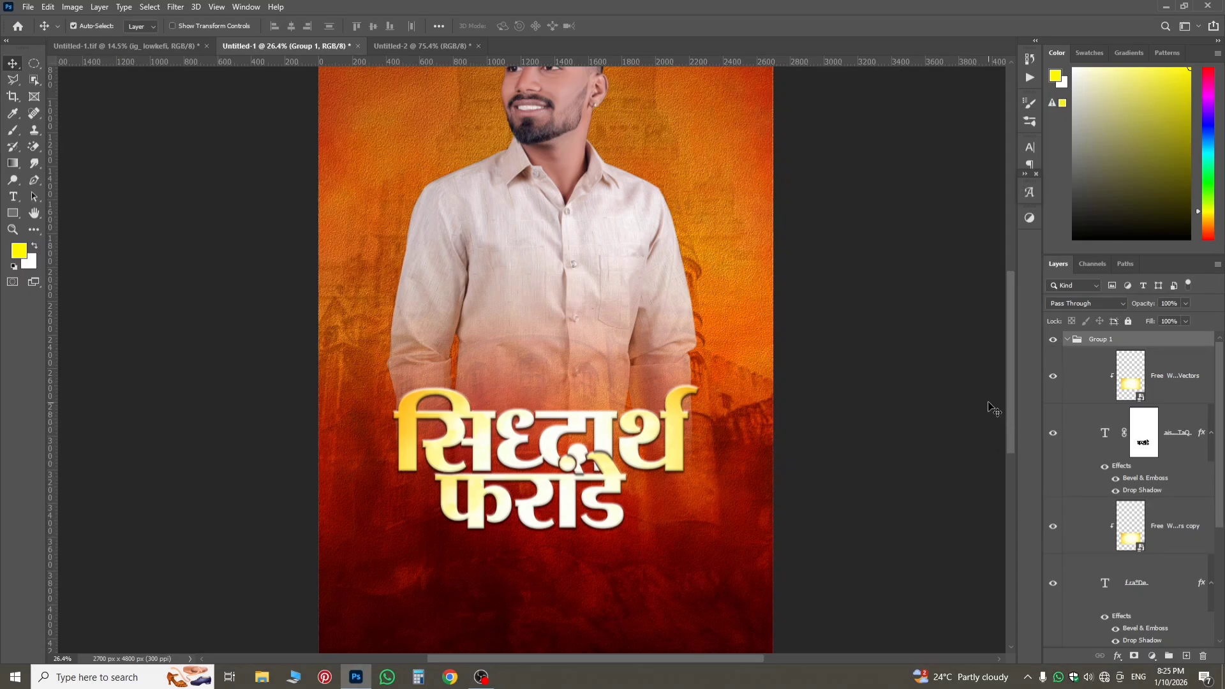
key(ctrl+0)
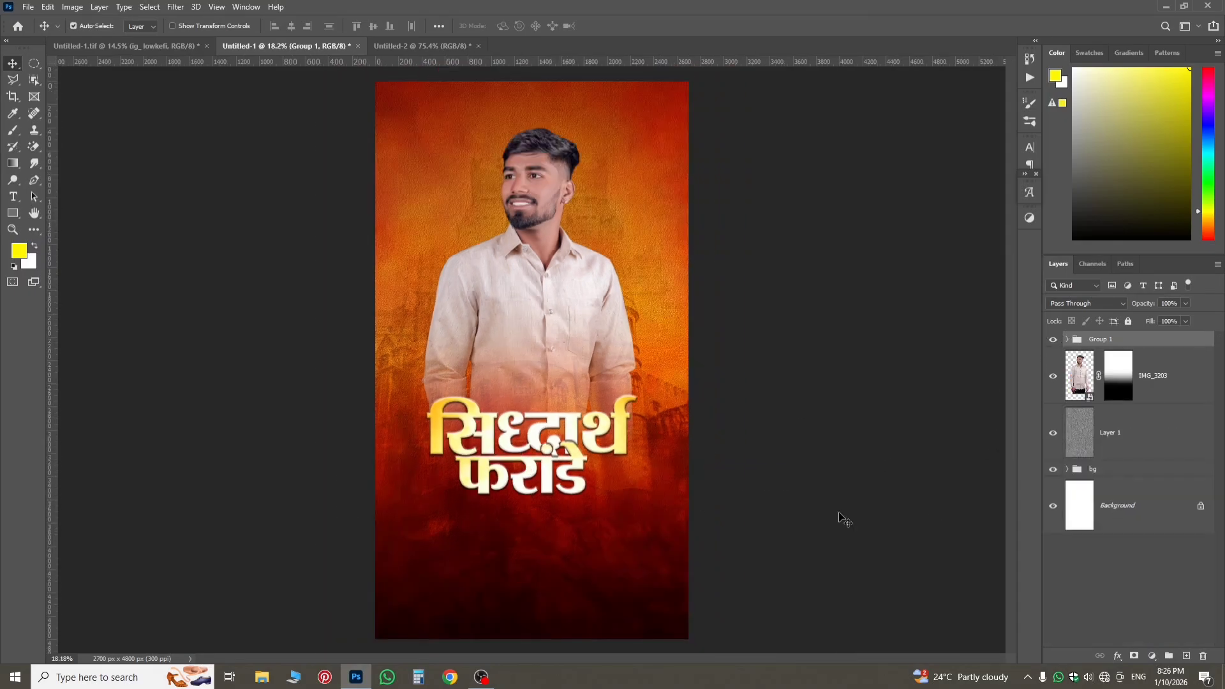
key(ctrl+t)
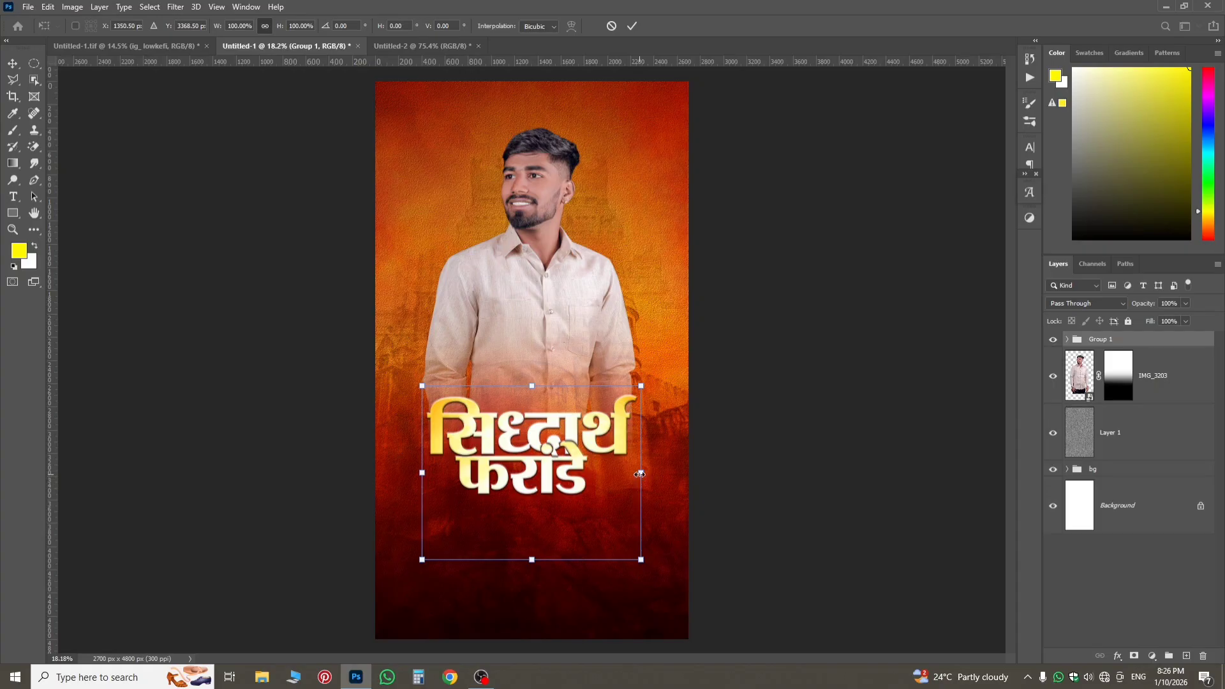
drag(639, 474, 634, 500)
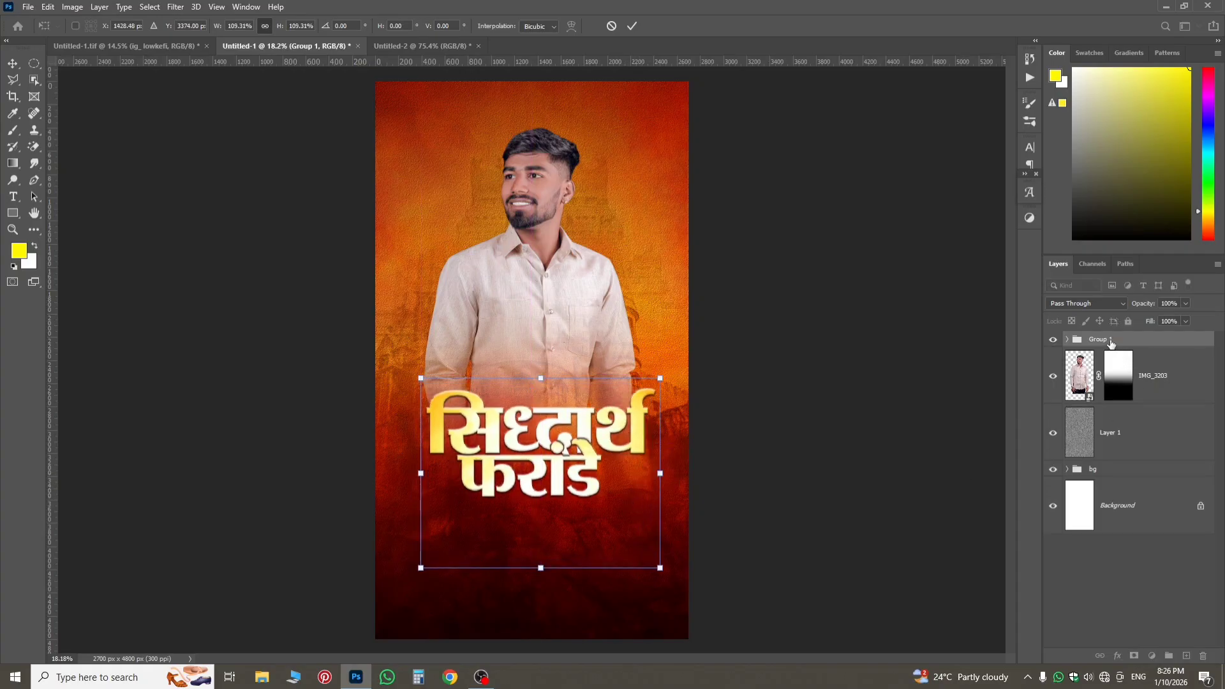
key(Return)
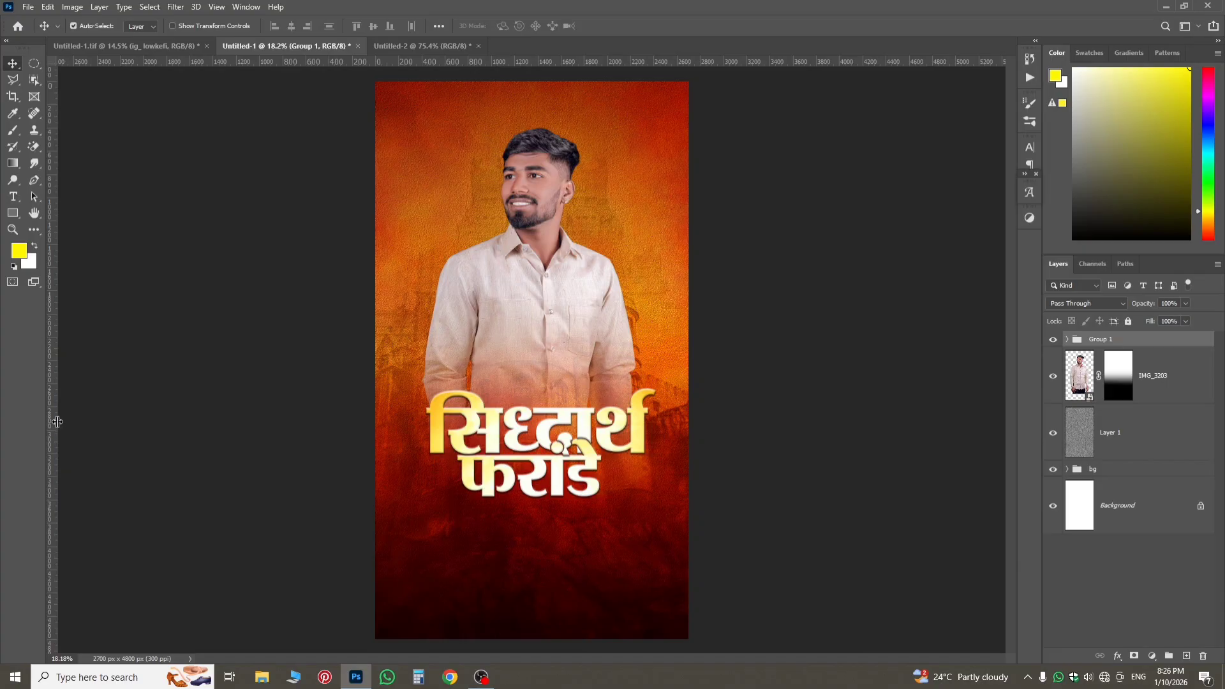
Place a vertical guide through the title's centre and move the IMG_3203 cutout to X 1427.50 px, Y 1933 px to centre it there.
drag(57, 422, 542, 522)
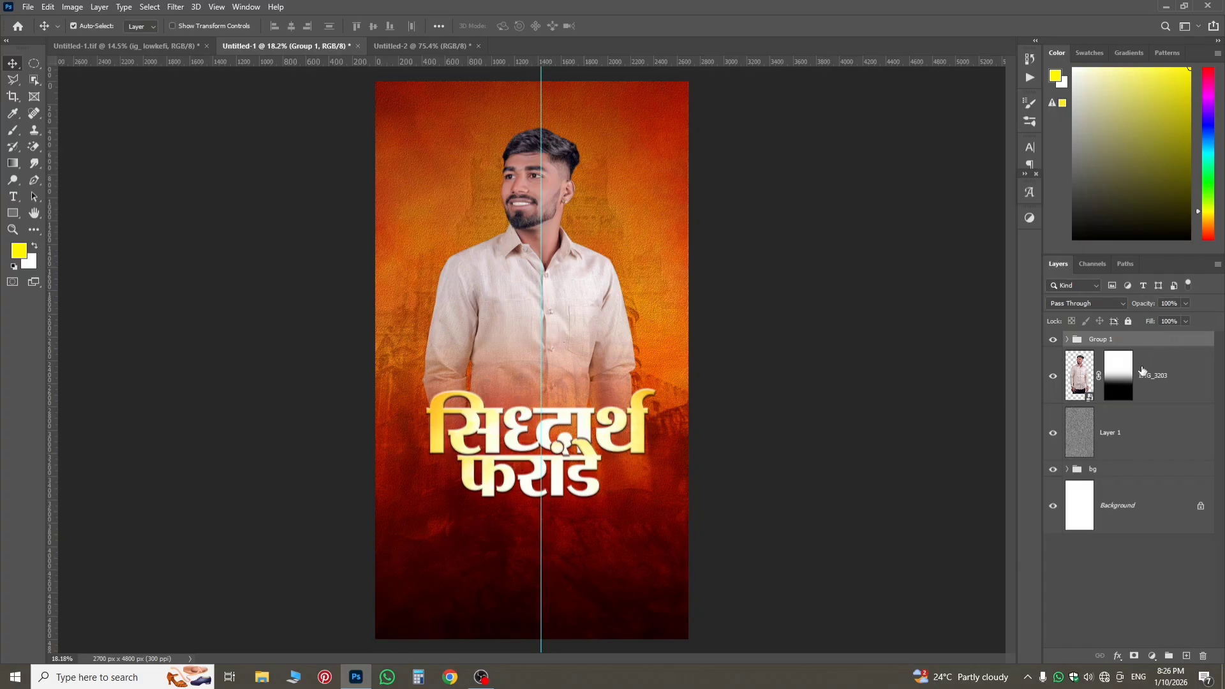
click(1131, 387)
key(ctrl+t)
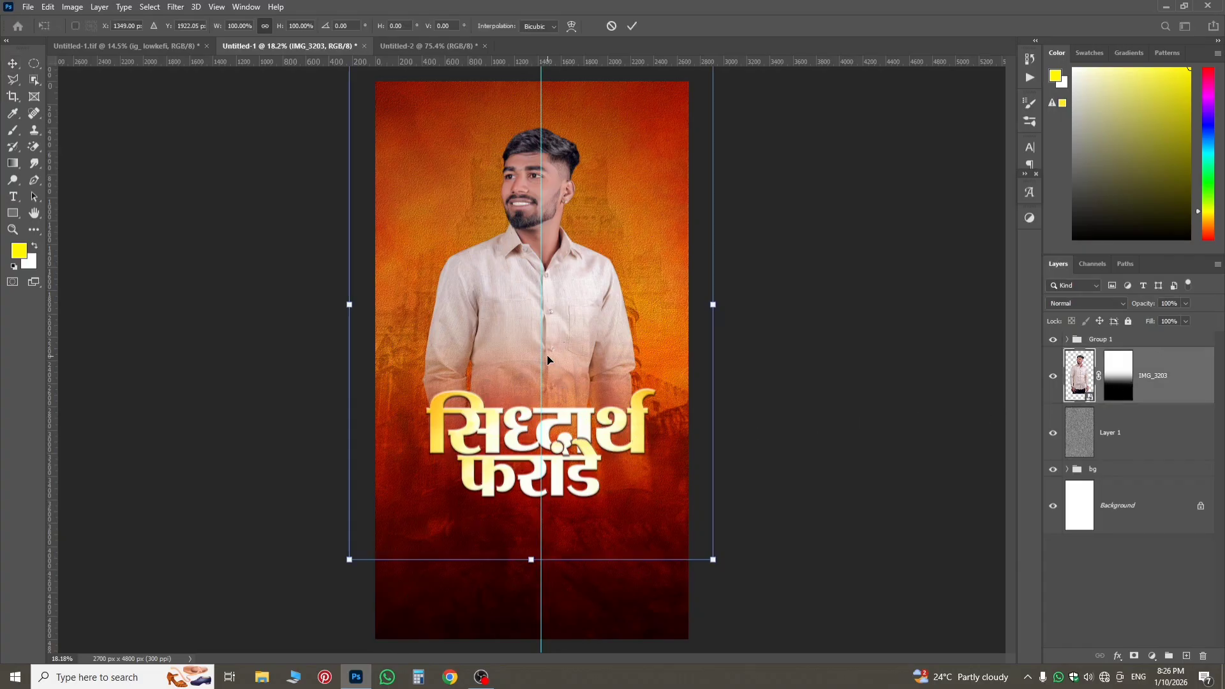
drag(557, 369, 562, 369)
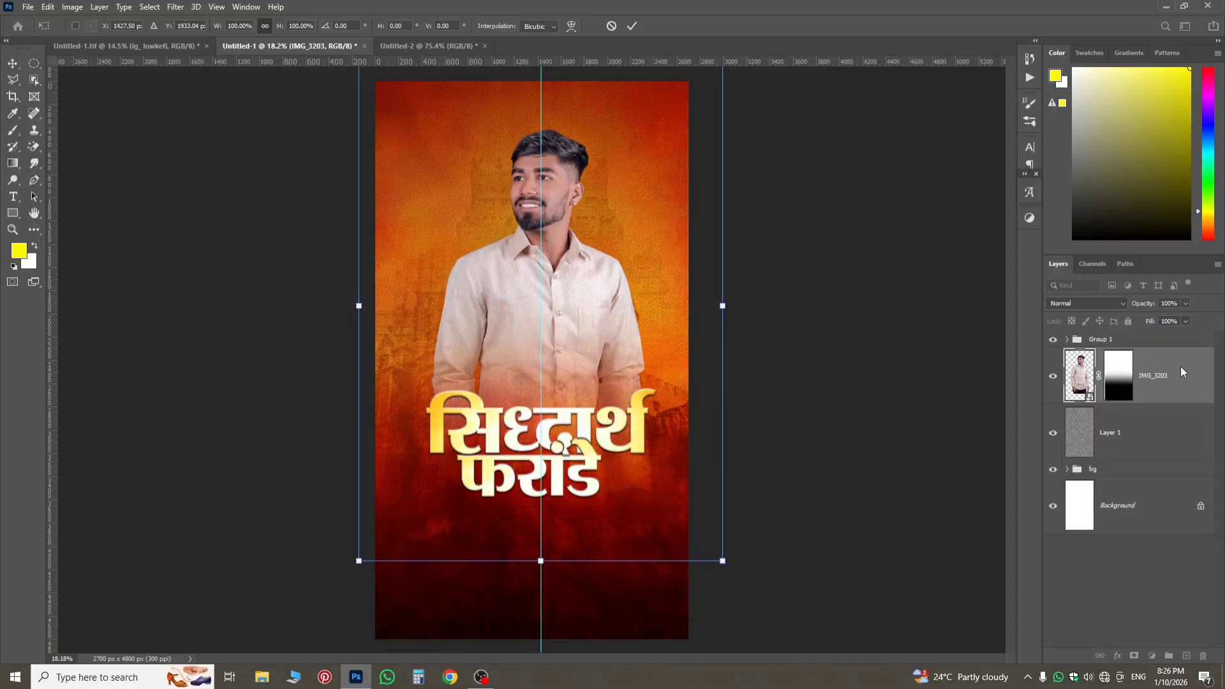
key(Escape)
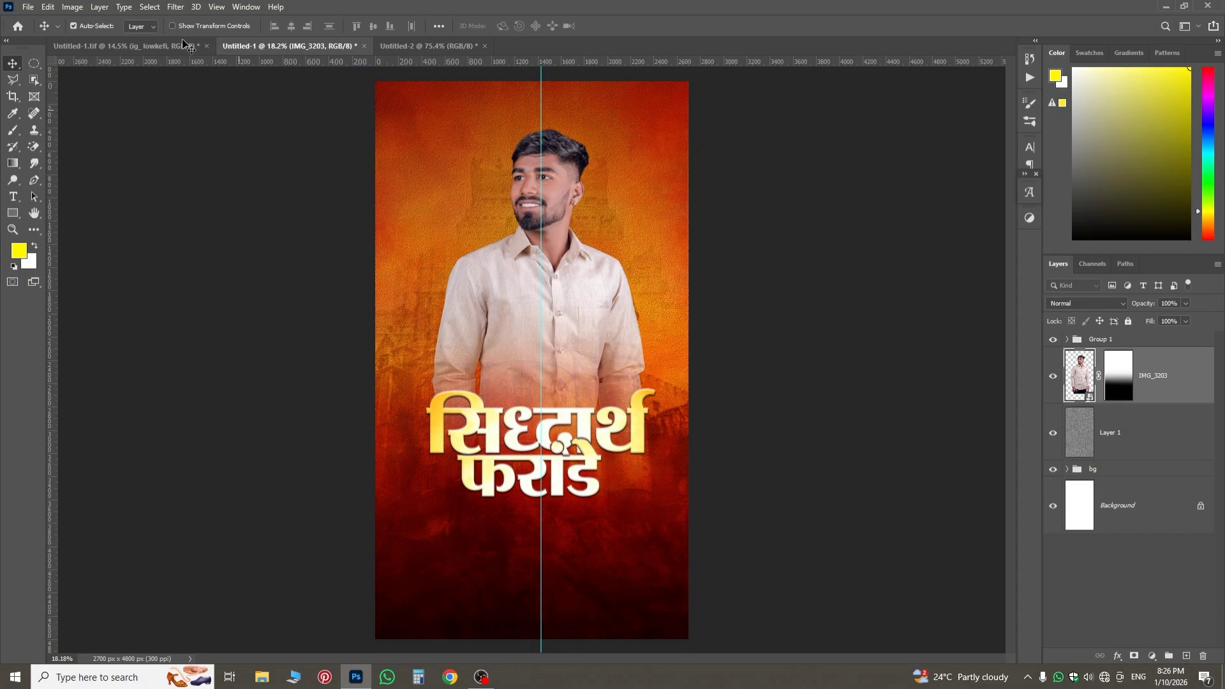
Copy the first-name text's layer effects from the text group of Untitled-1.tif onto the first name's clipped golden texture in Untitled-1.
click(189, 45)
scroll(545, 348, up, 5)
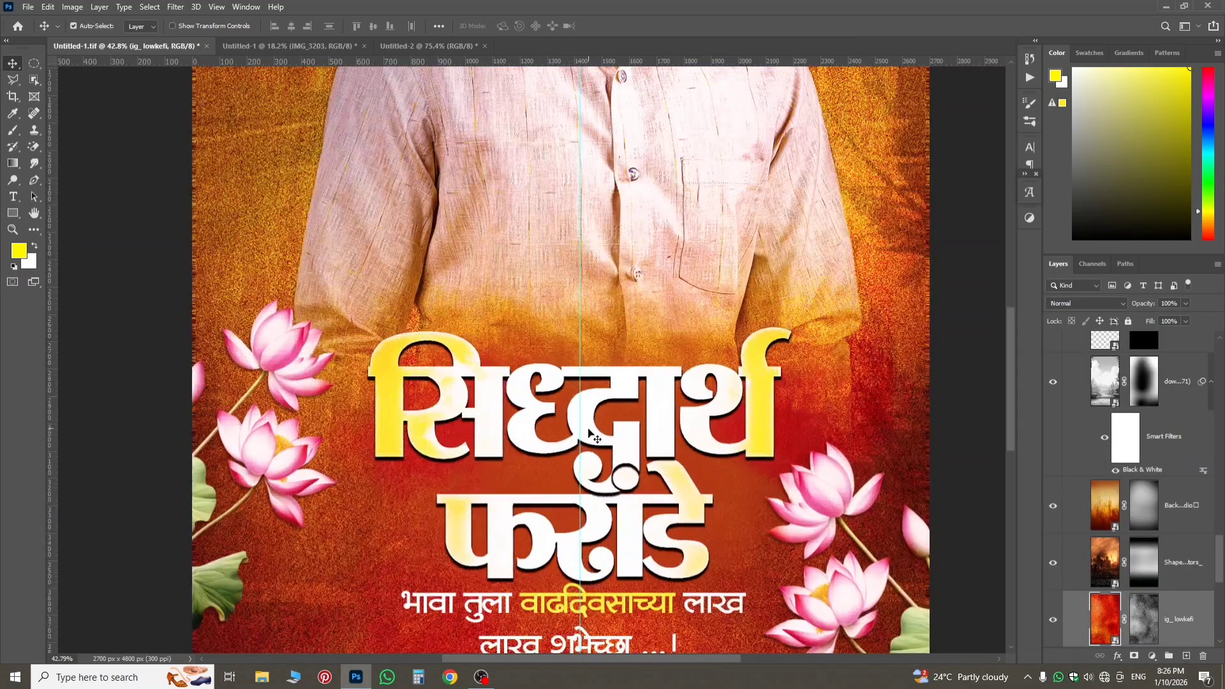
click(593, 437)
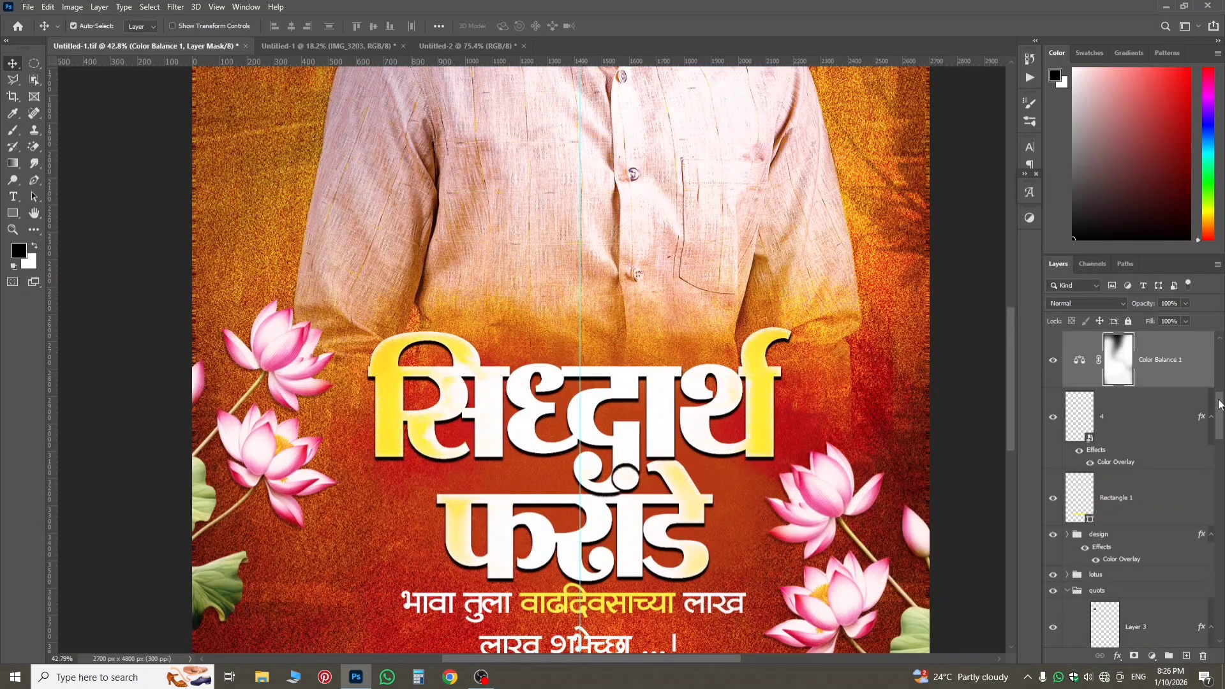
scroll(1106, 461, up, 2)
scroll(1110, 502, down, 5)
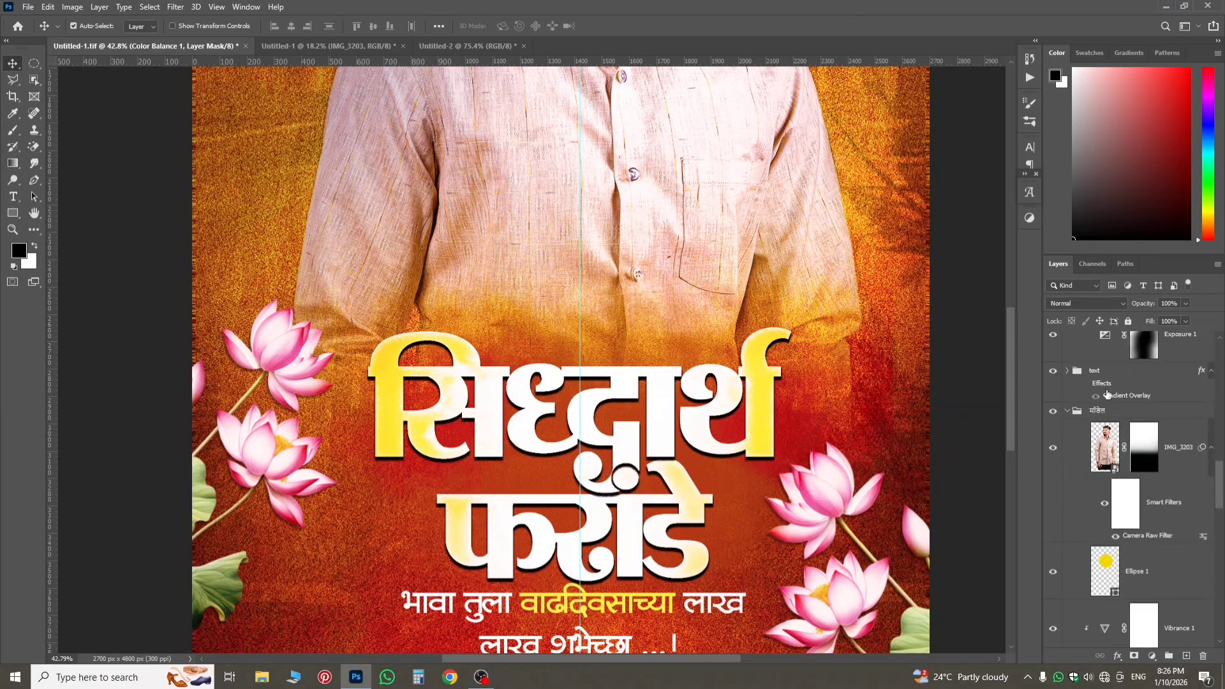
click(1098, 376)
click(776, 454)
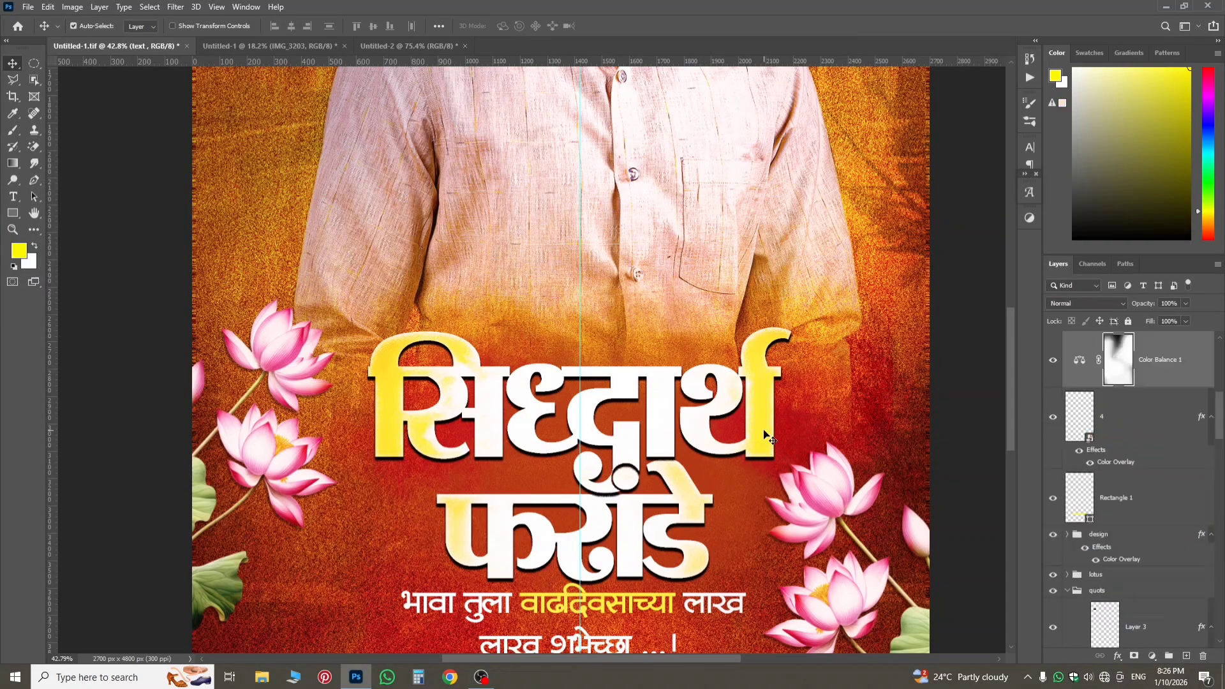
scroll(1073, 443, down, 4)
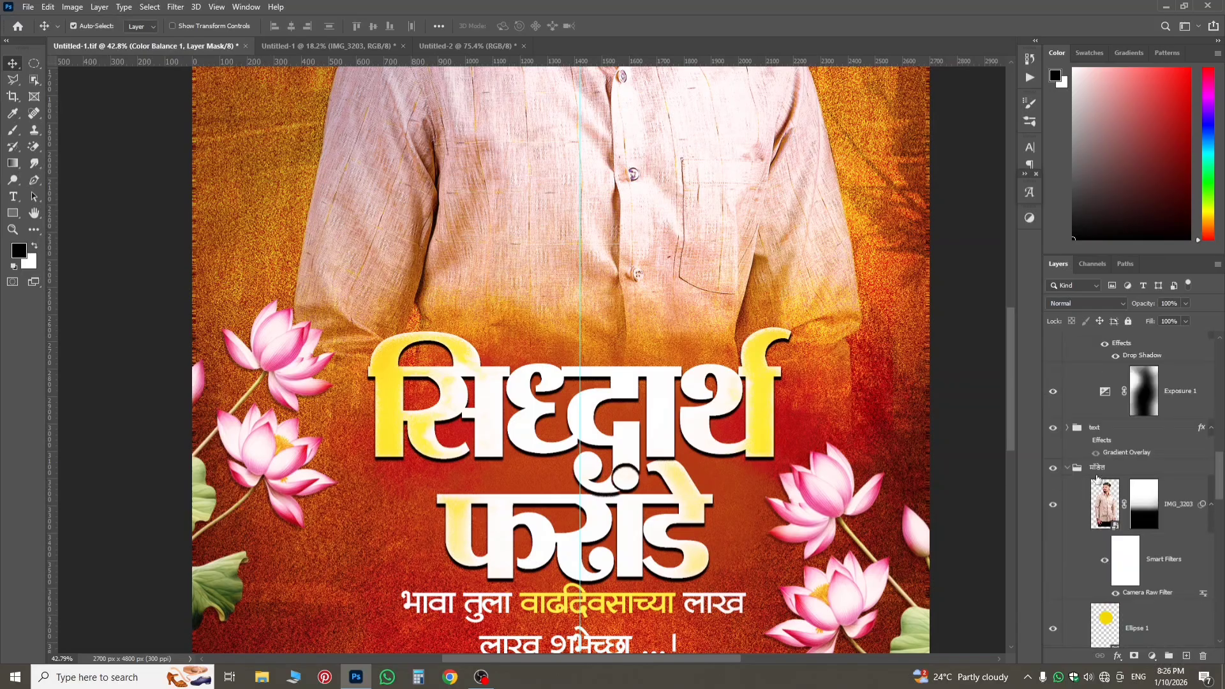
click(1065, 428)
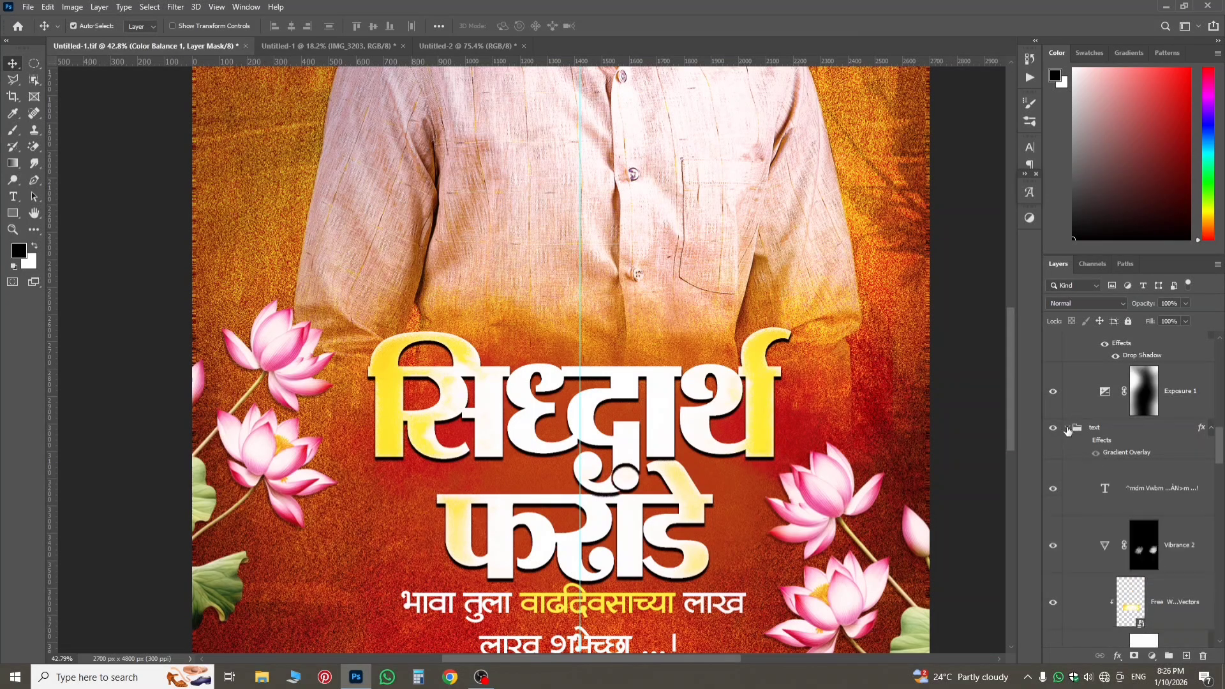
scroll(1148, 507, down, 3)
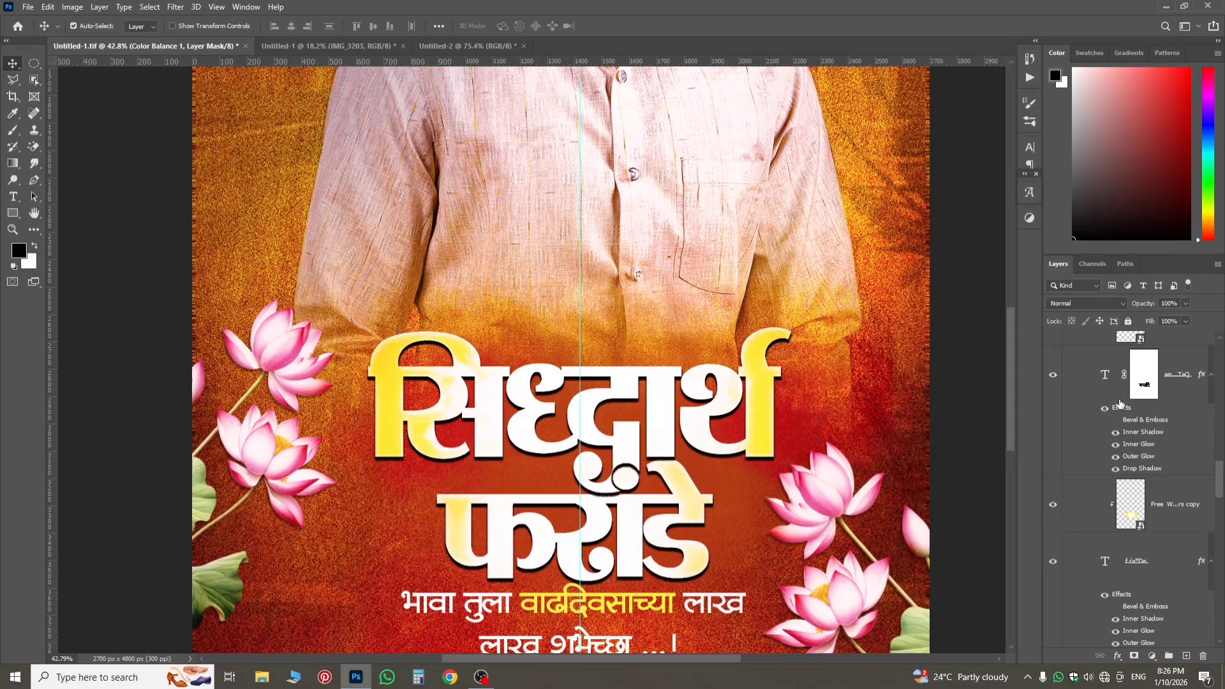
drag(1121, 410, 510, 474)
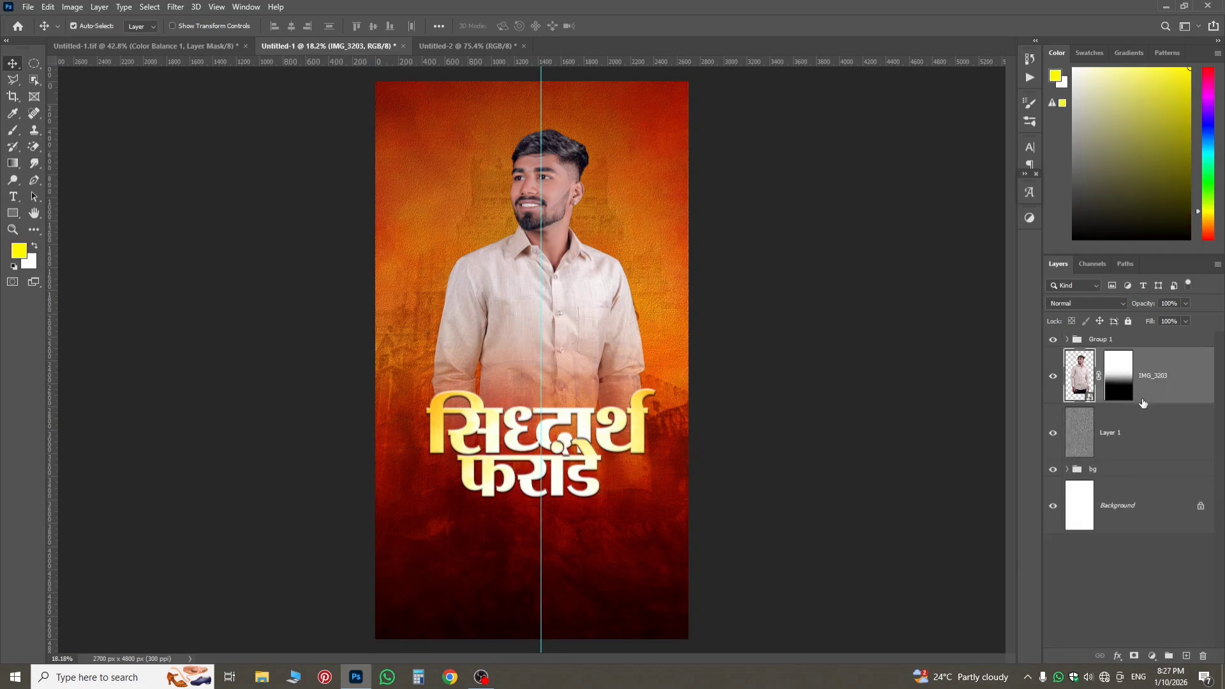
Open the Inner Shadow settings of the golden texture layer clipped to the first-name text in Group 1.
click(1067, 339)
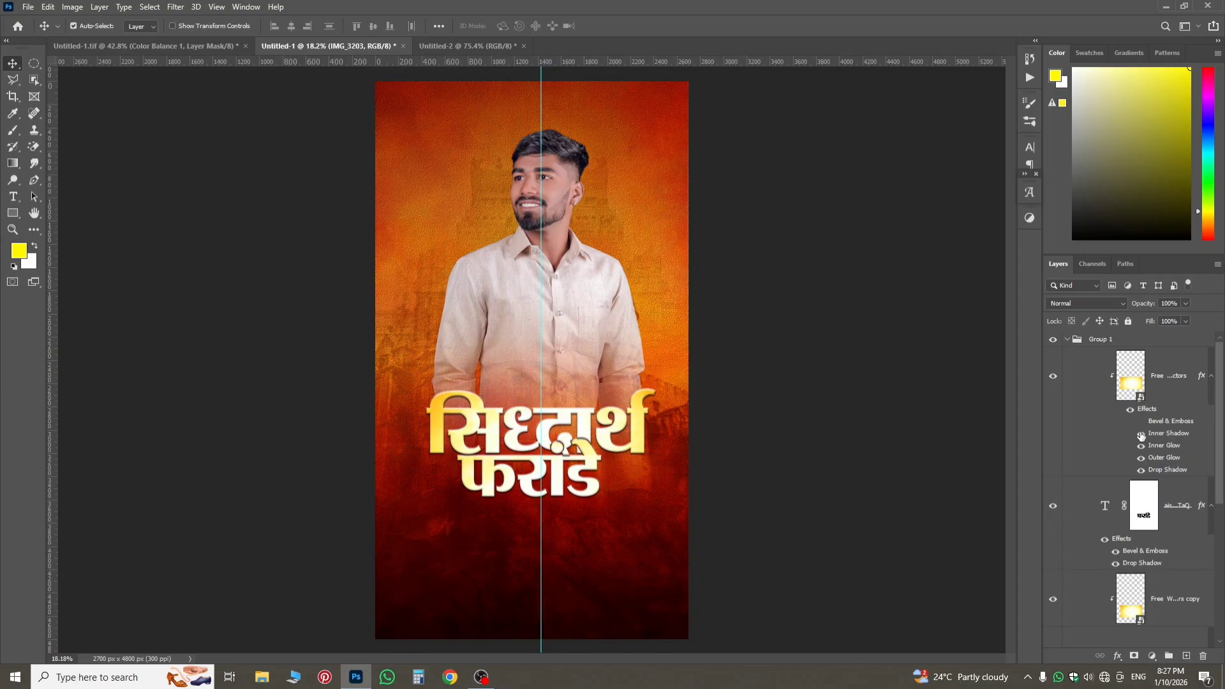
click(1157, 436)
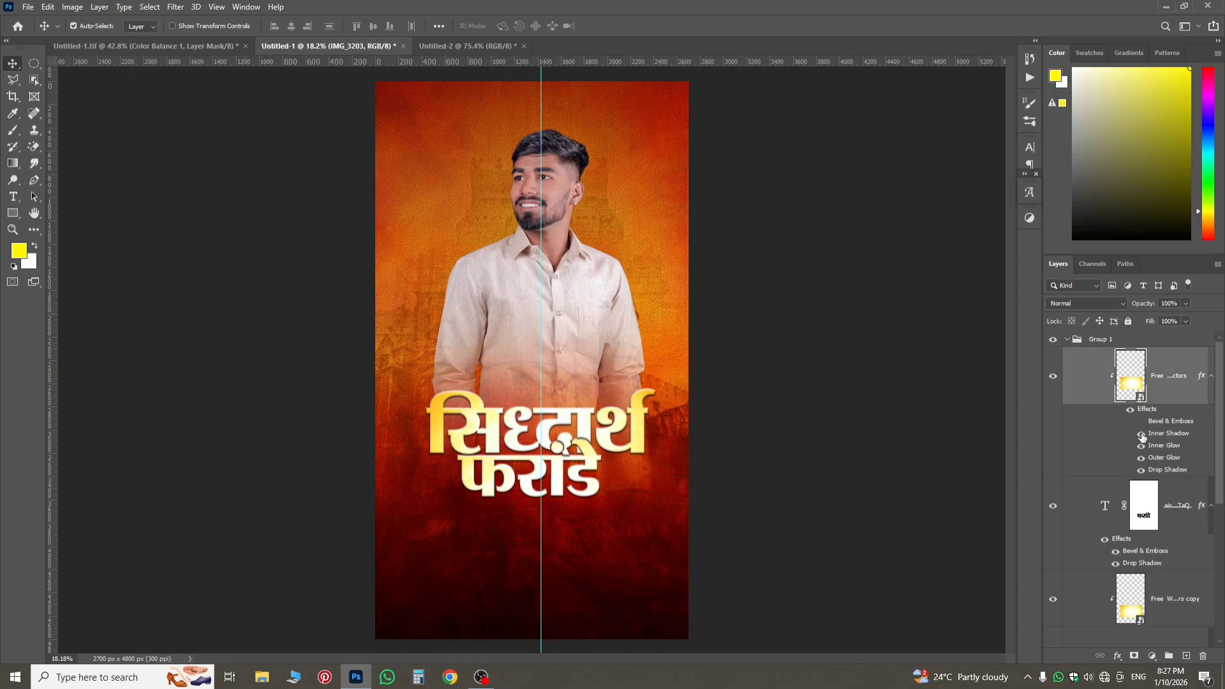
double_click(1141, 435)
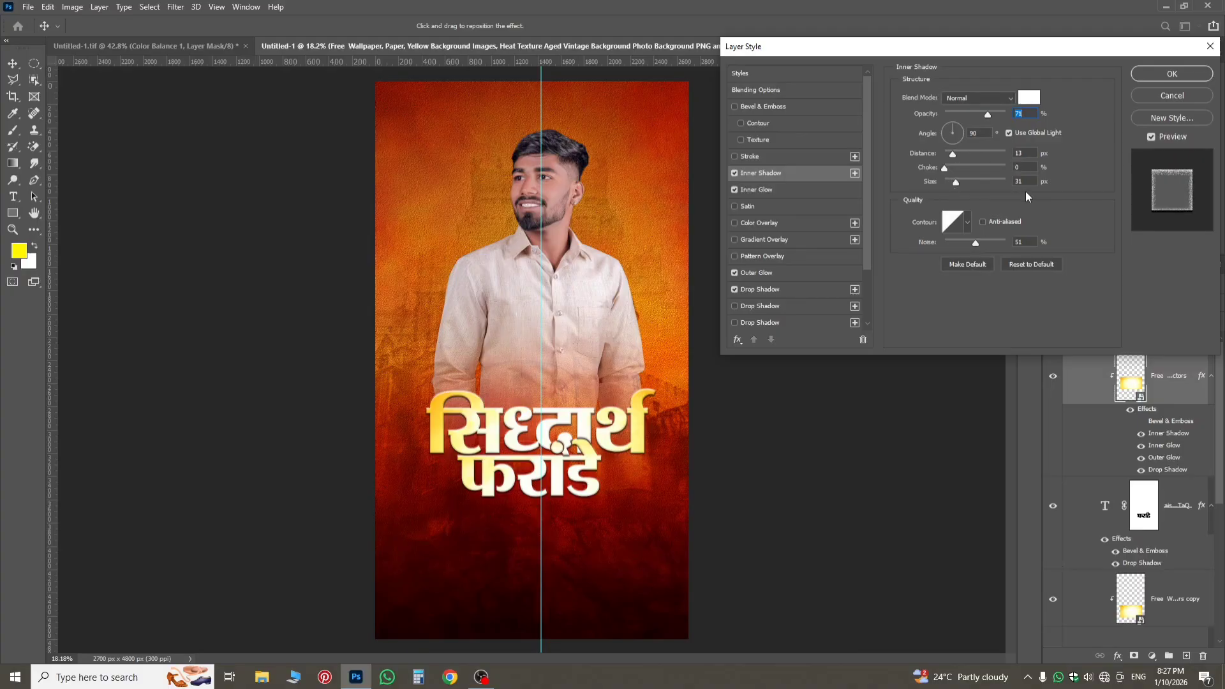
Review the Inner Glow and Outer Glow settings of the golden texture layer, then close its layer style settings.
click(793, 192)
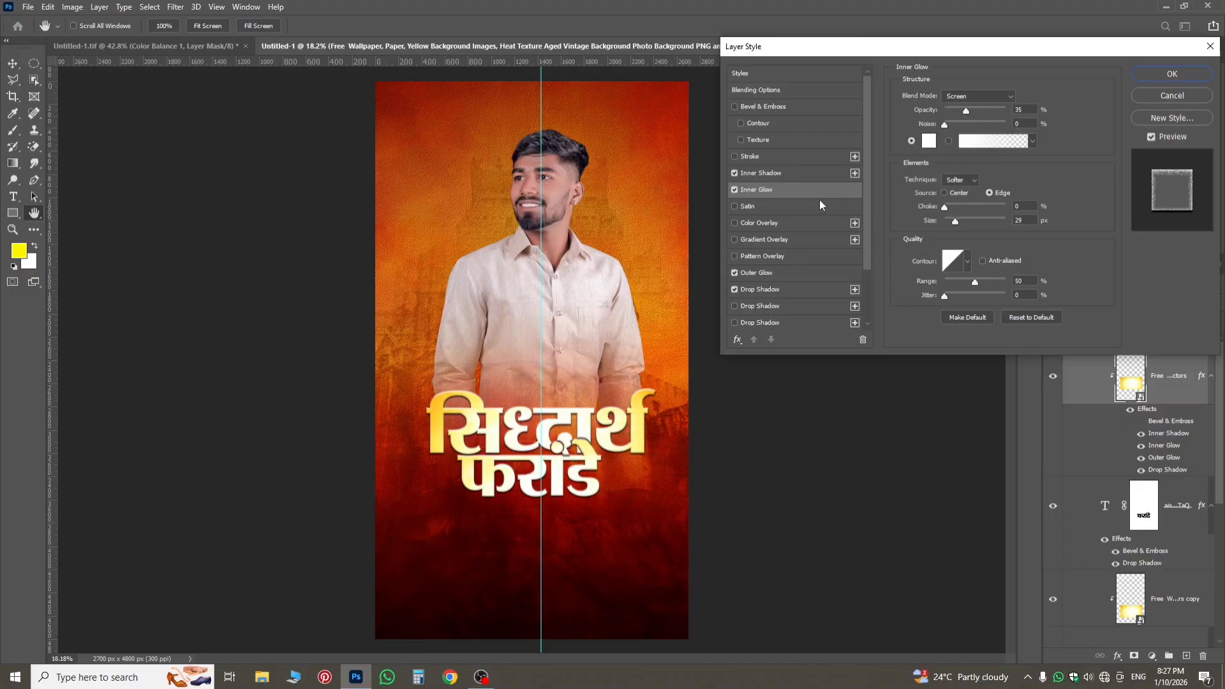
click(769, 274)
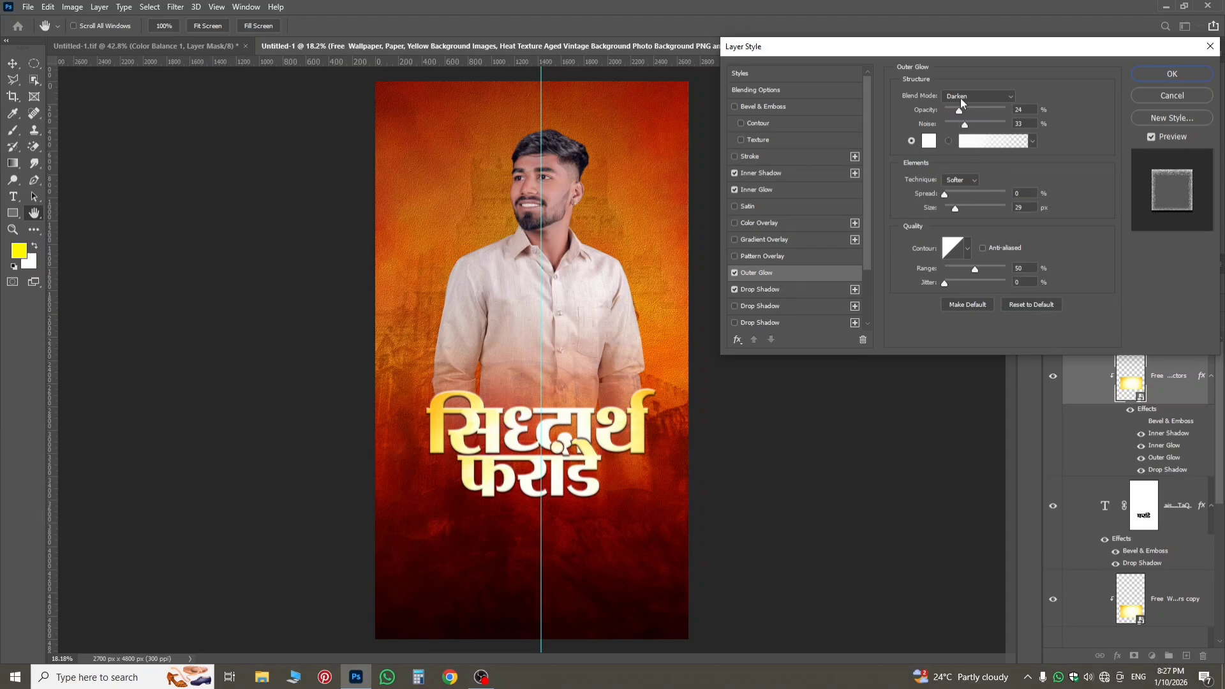
click(1188, 78)
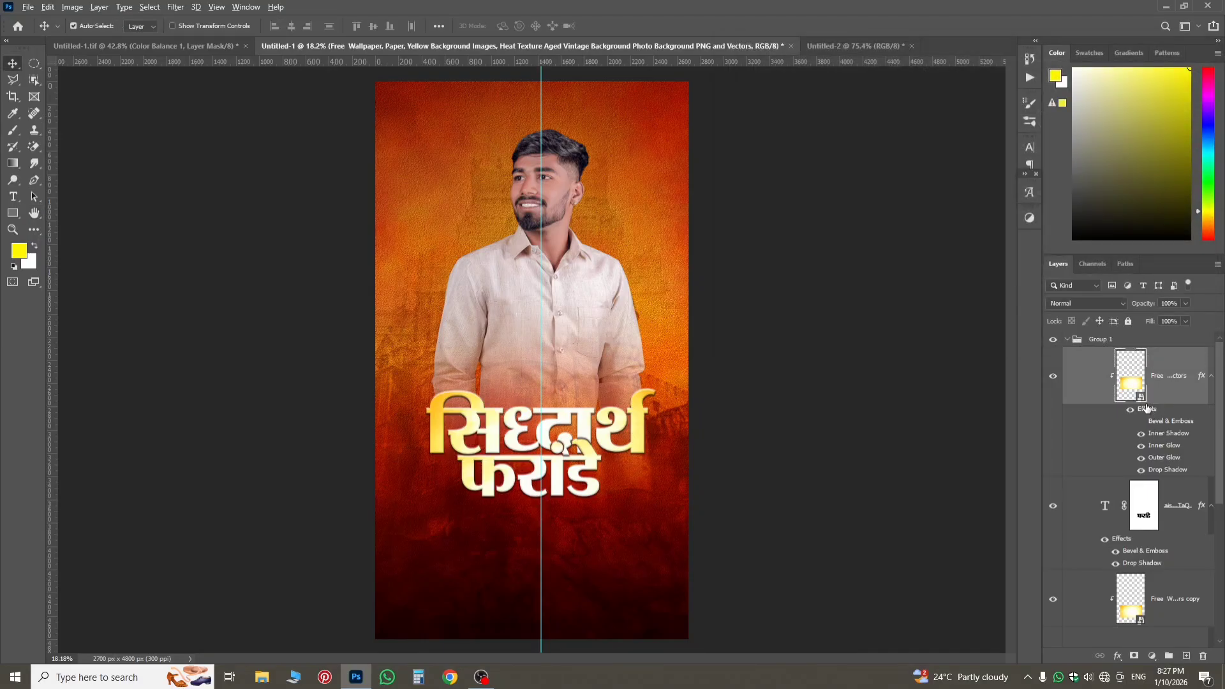
Move the golden texture's layer effects onto the surname text layer it is clipped to, and copy them to the first-name text layer.
drag(1144, 409, 1142, 420)
drag(1146, 479, 1143, 516)
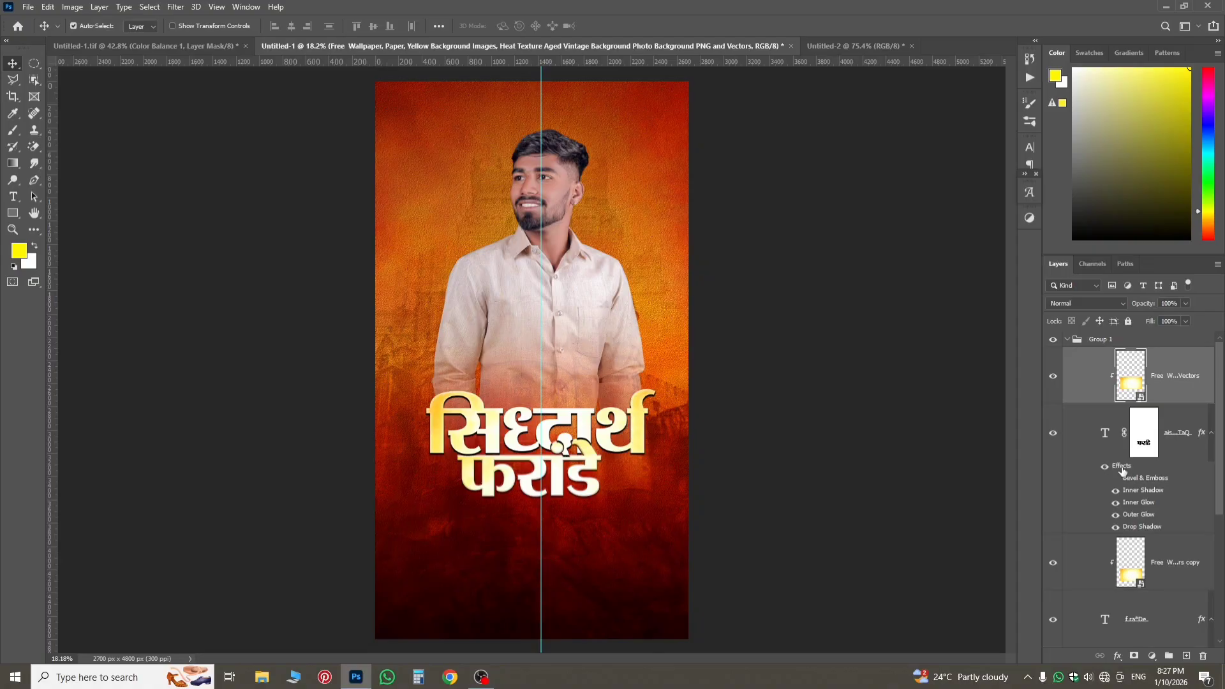
drag(1123, 472, 1129, 620)
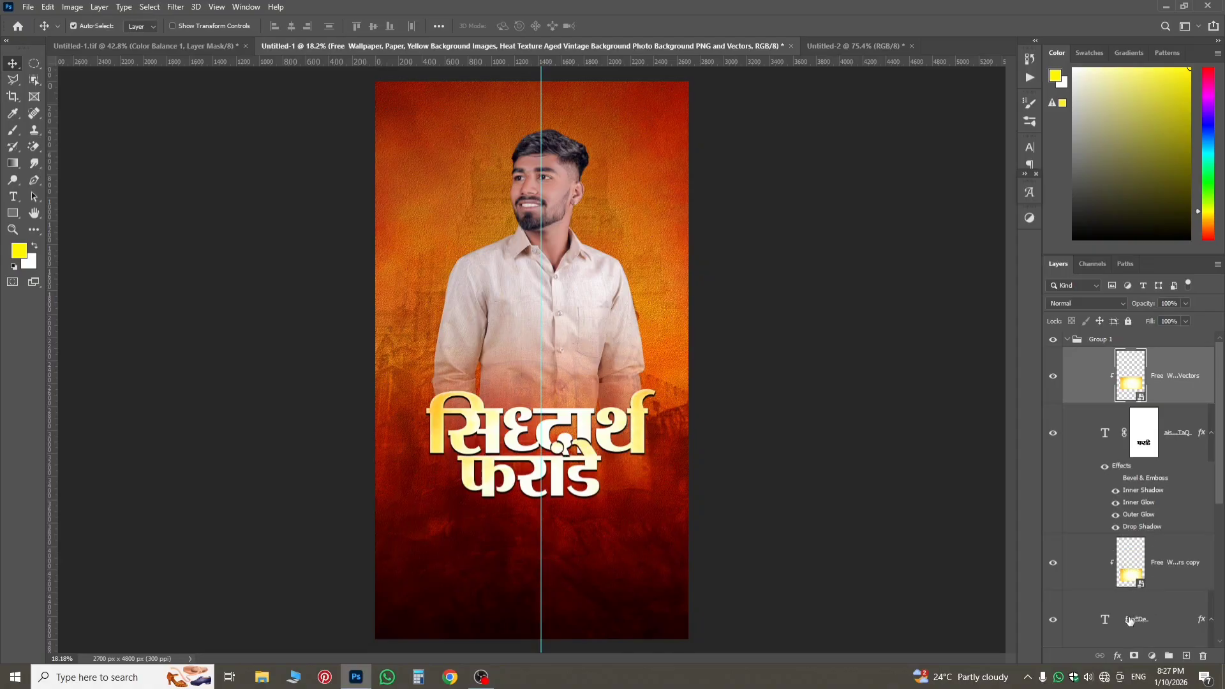
scroll(506, 440, up, 5)
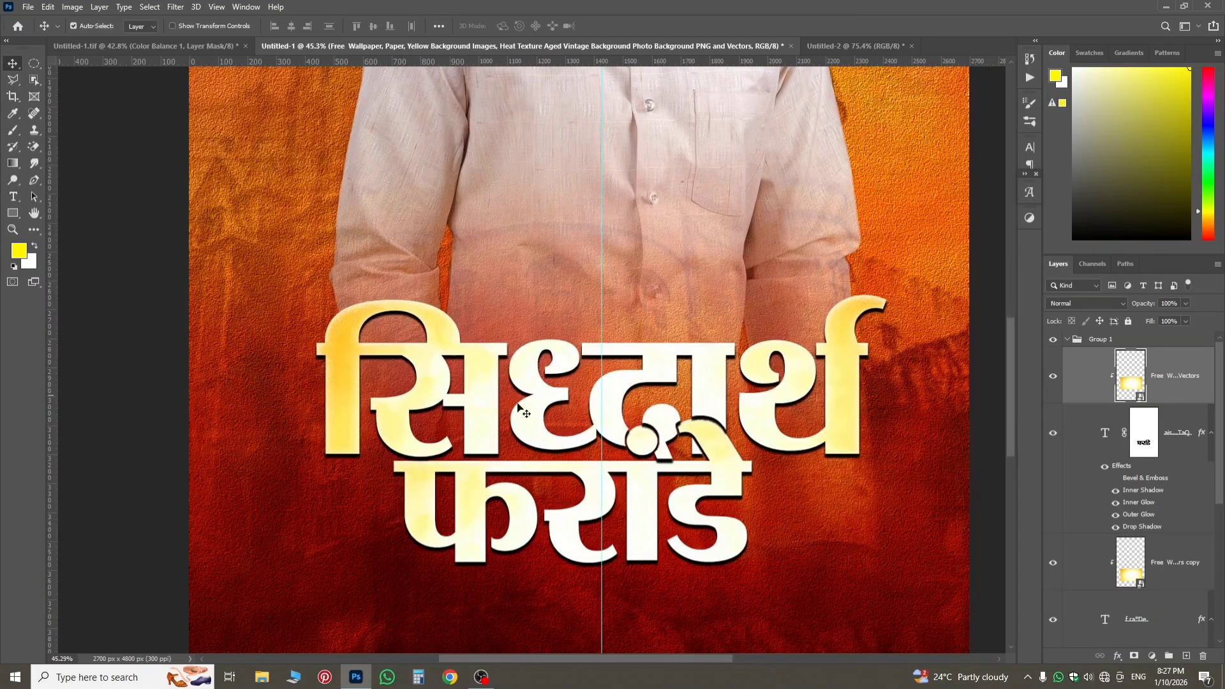
scroll(548, 413, down, 2)
scroll(555, 411, up, 2)
scroll(1124, 508, down, 5)
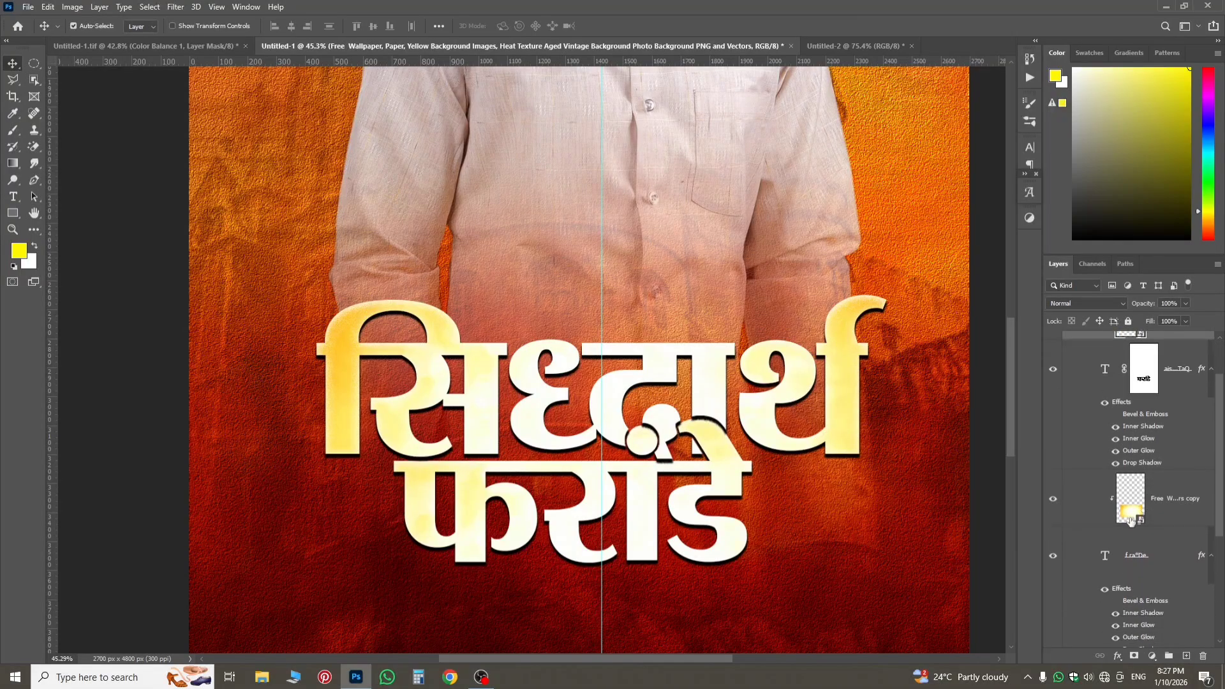
scroll(539, 375, down, 1)
scroll(539, 377, down, 4)
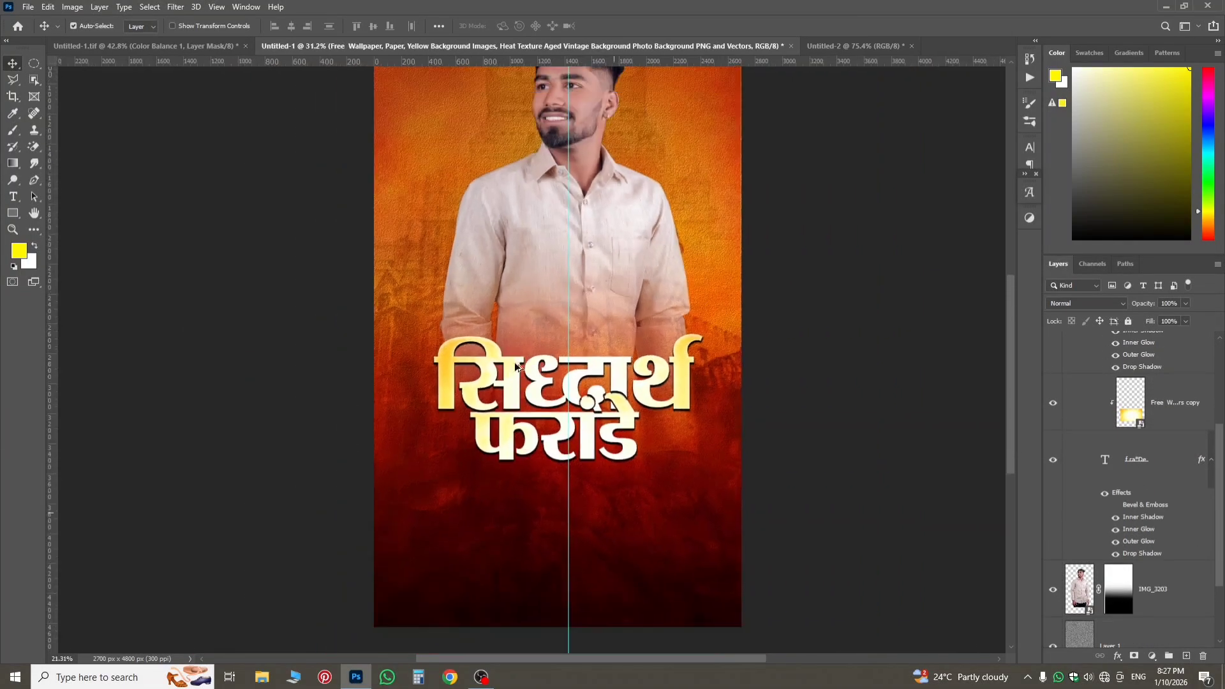
scroll(536, 440, up, 2)
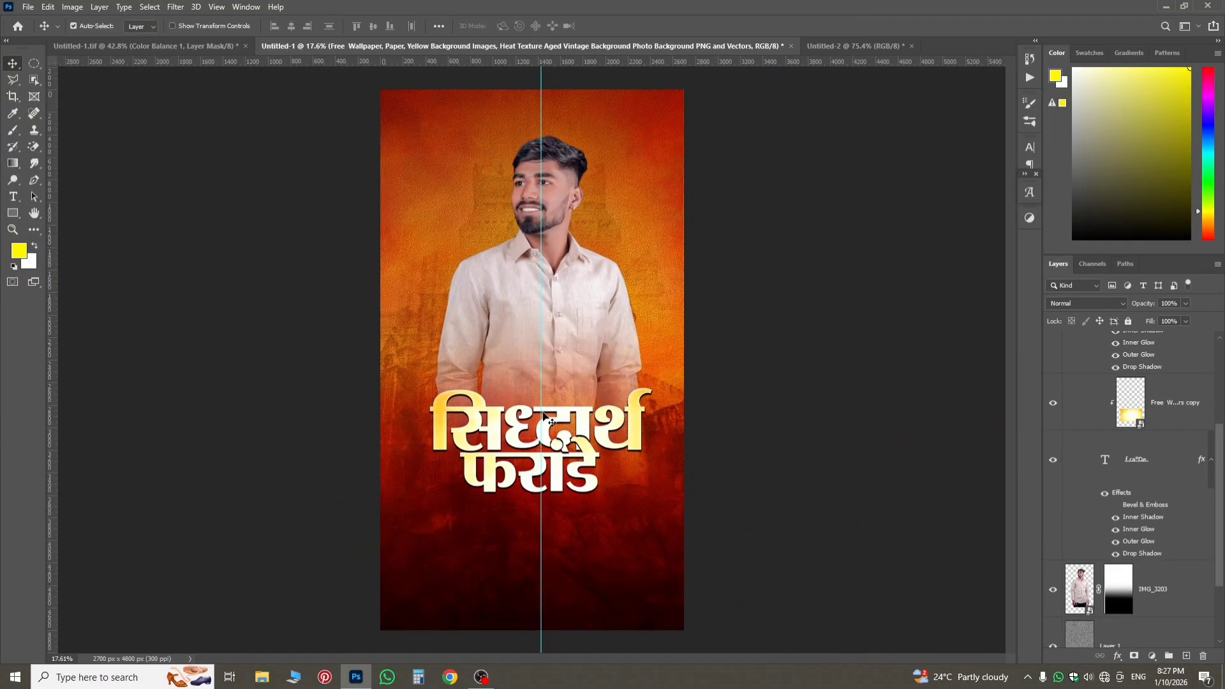
Switch to Untitled-1.tif and hide its Color Balance 1 adjustment layer.
click(167, 47)
scroll(518, 565, down, 3)
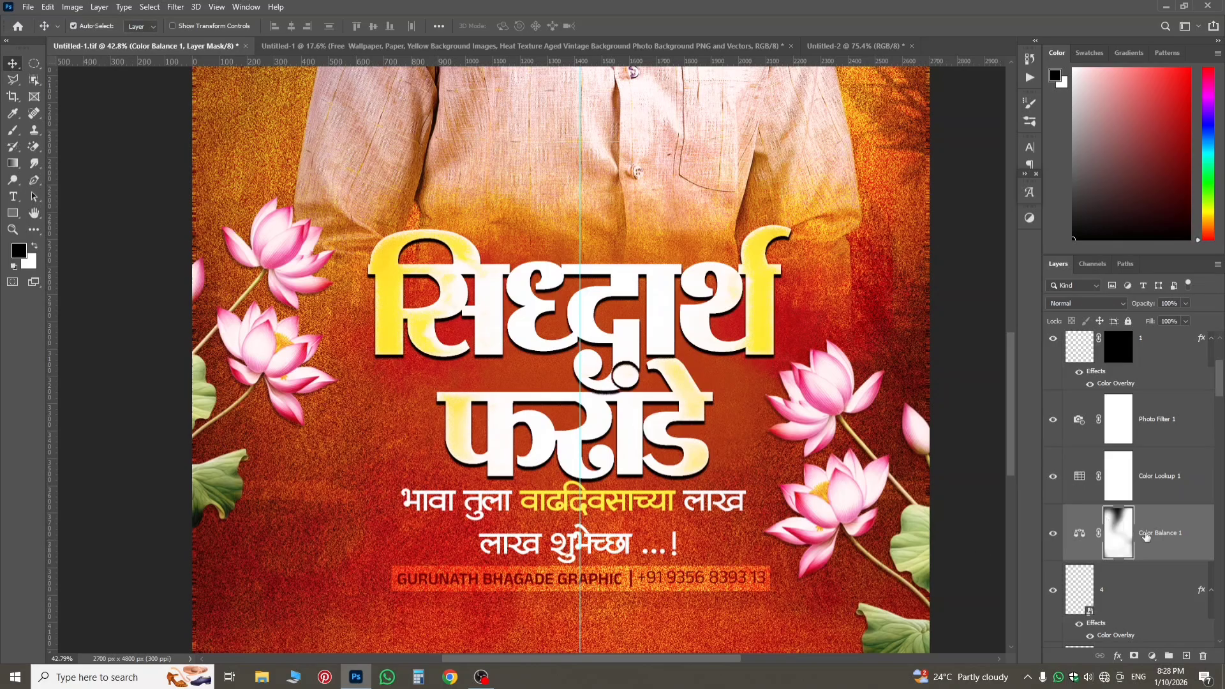
scroll(699, 503, up, 3)
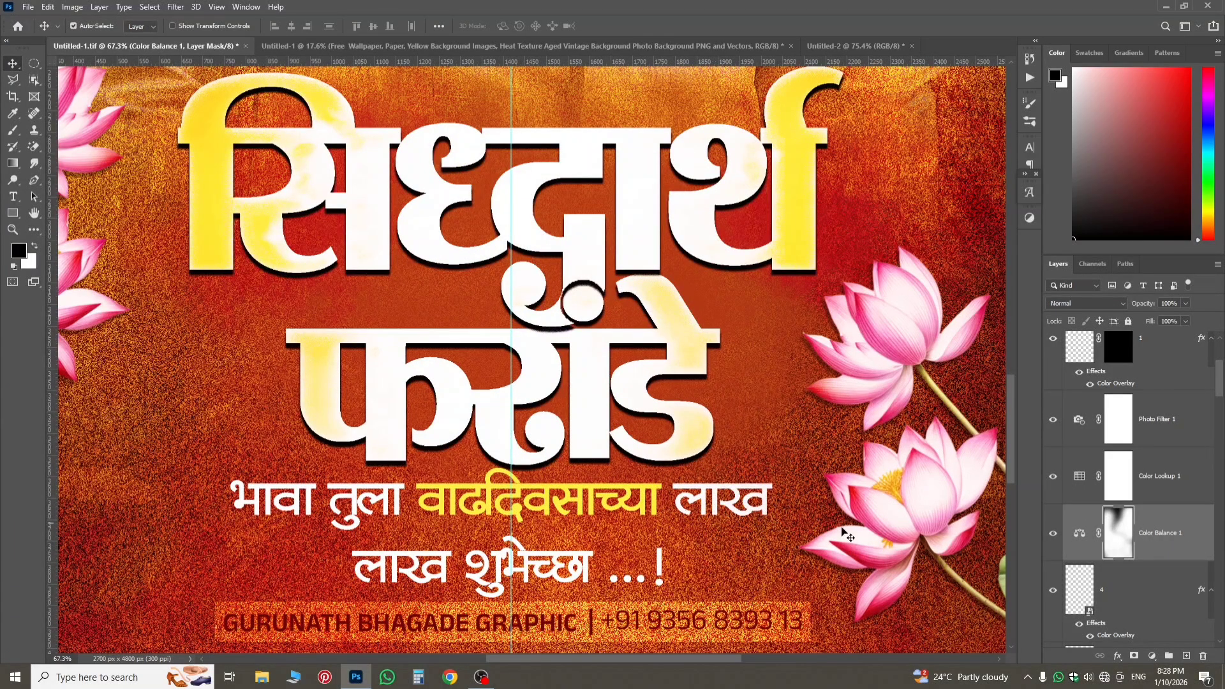
click(1052, 533)
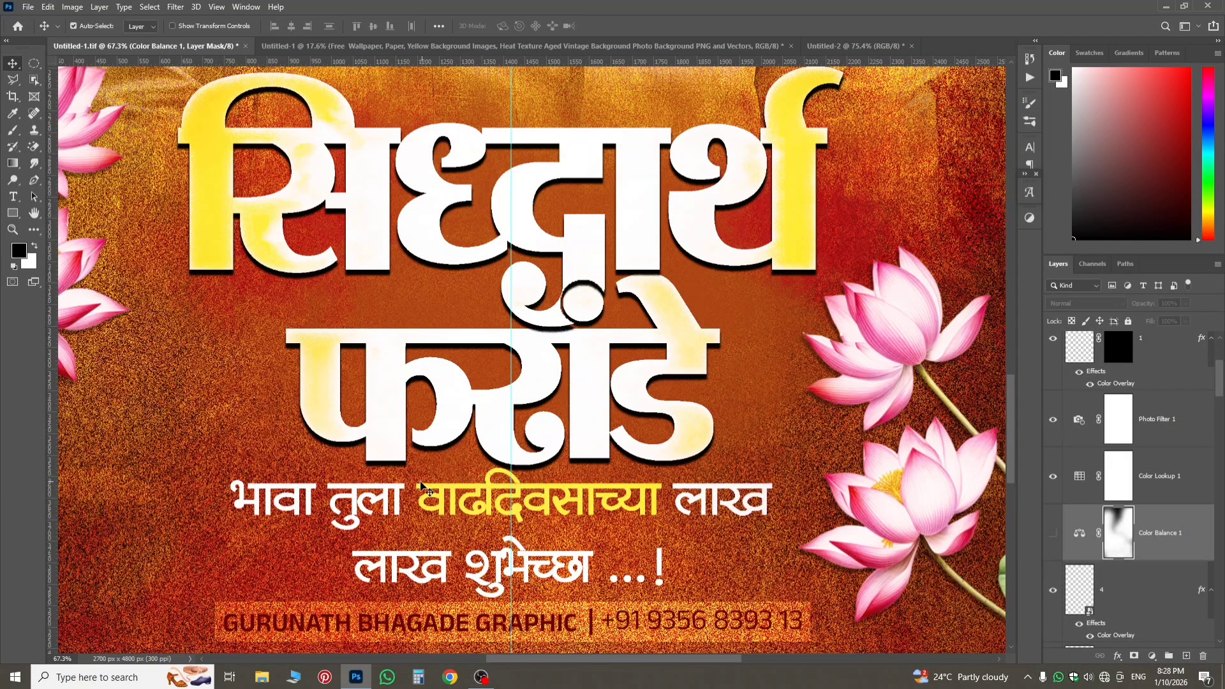
Try to copy the birthday greeting text from the Untitled-1.tif canvas into Untitled-1.
click(402, 492)
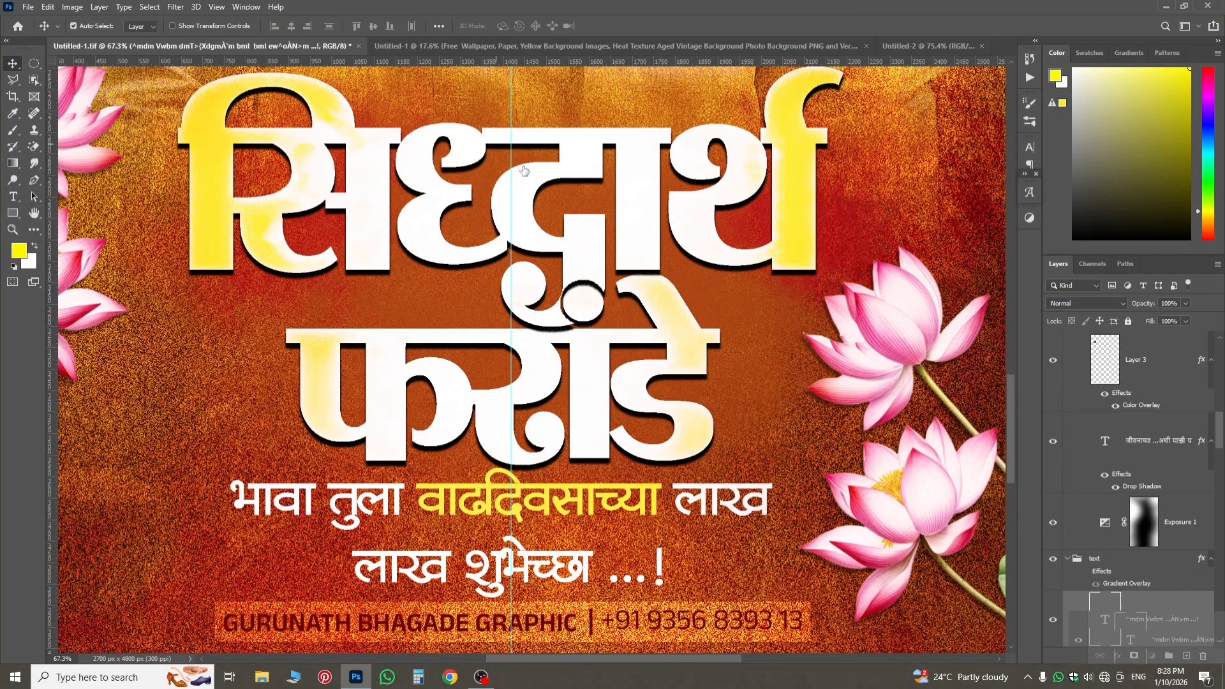
drag(803, 321, 2, 23)
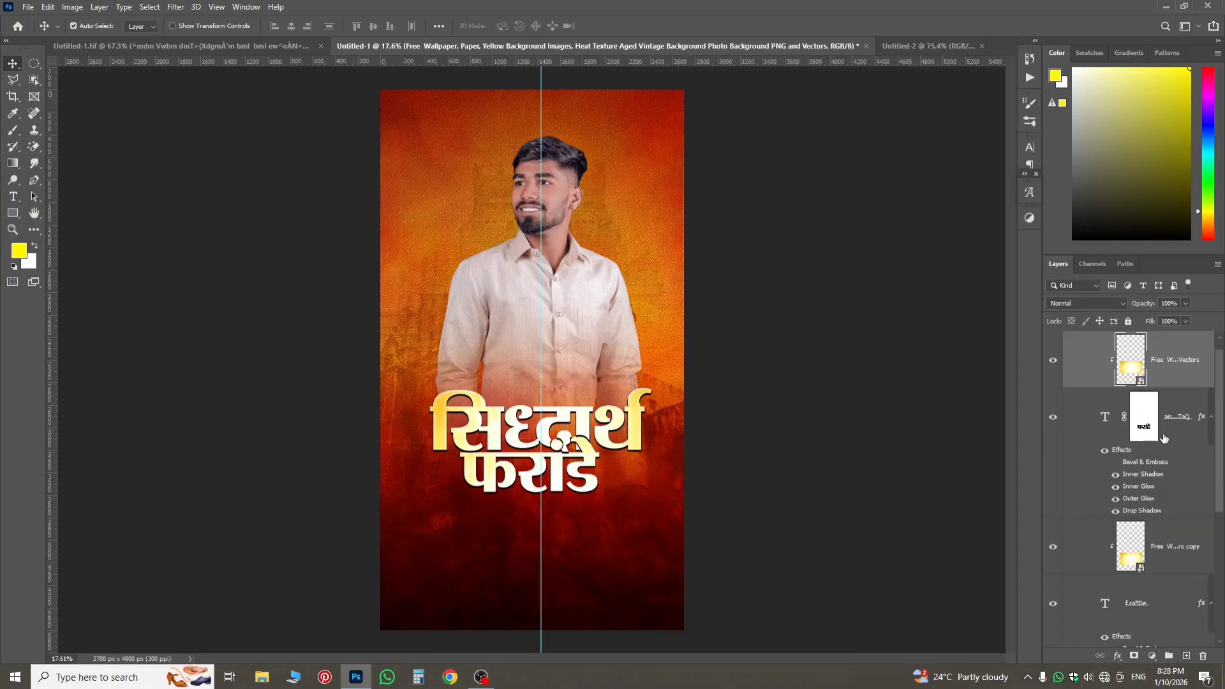
scroll(1148, 450, up, 1)
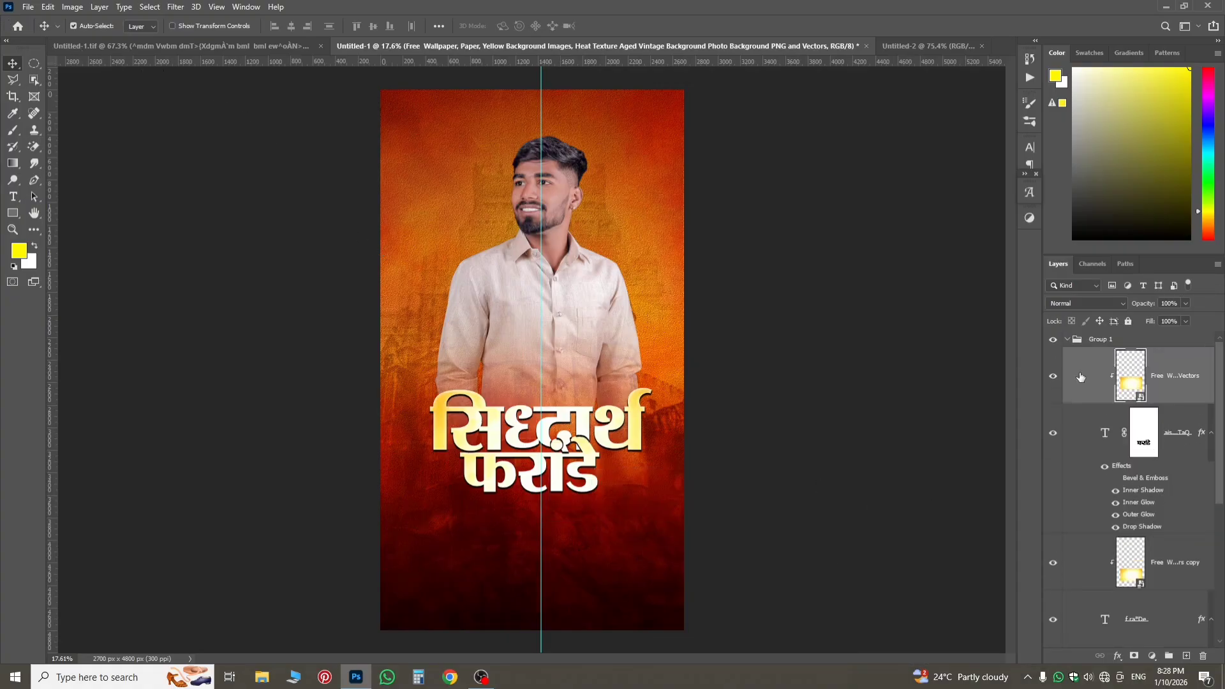
Copy the greeting text layer from the text group of Untitled-1.tif into Untitled-1 and place it below the name at X 1402.50, Y 3777.51 px.
click(185, 46)
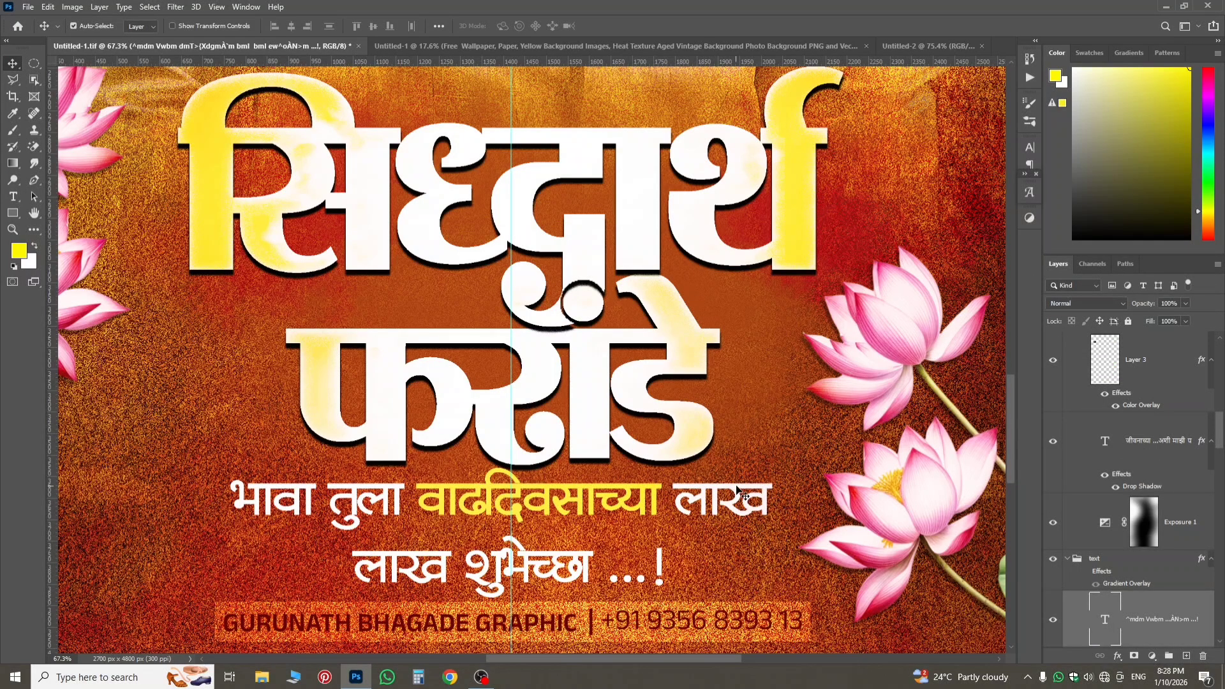
click(1144, 522)
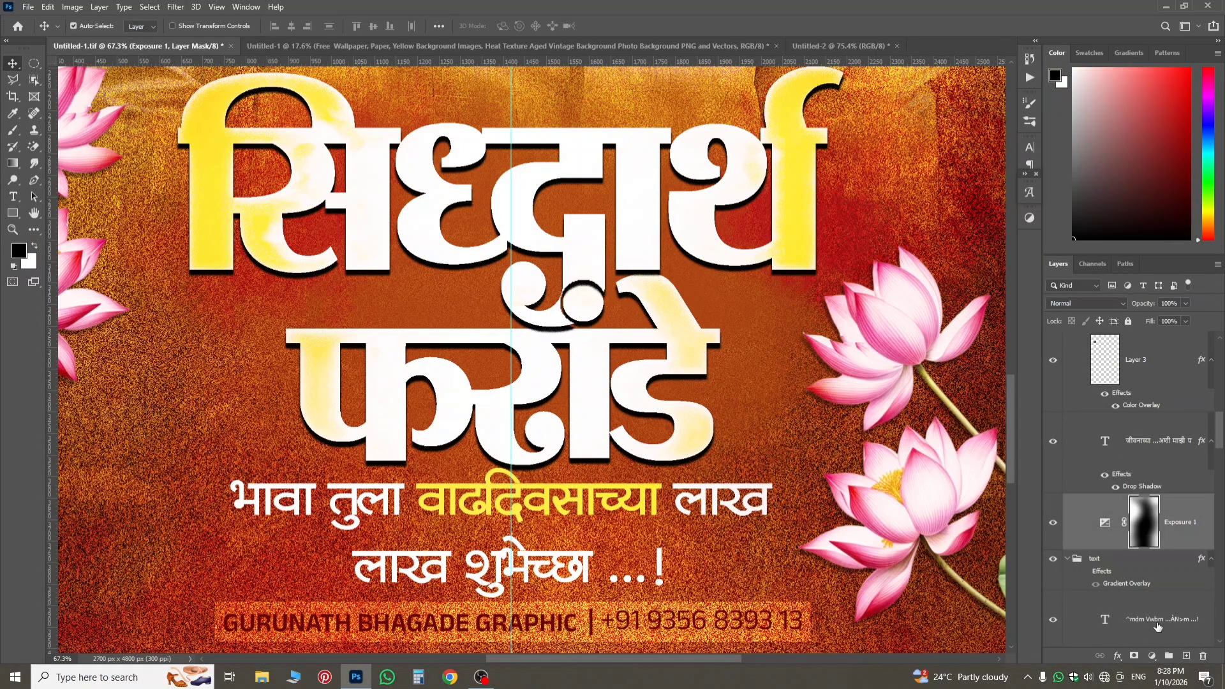
drag(1158, 627, 534, 300)
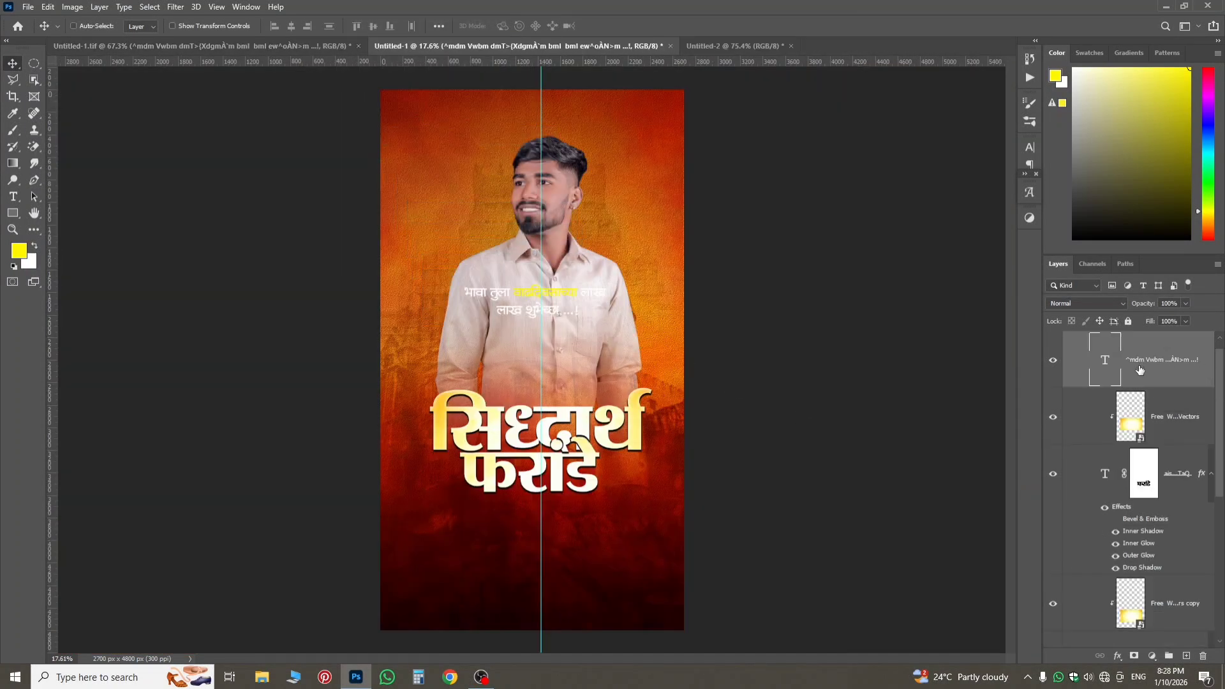
key(ctrl+t)
drag(591, 294, 584, 523)
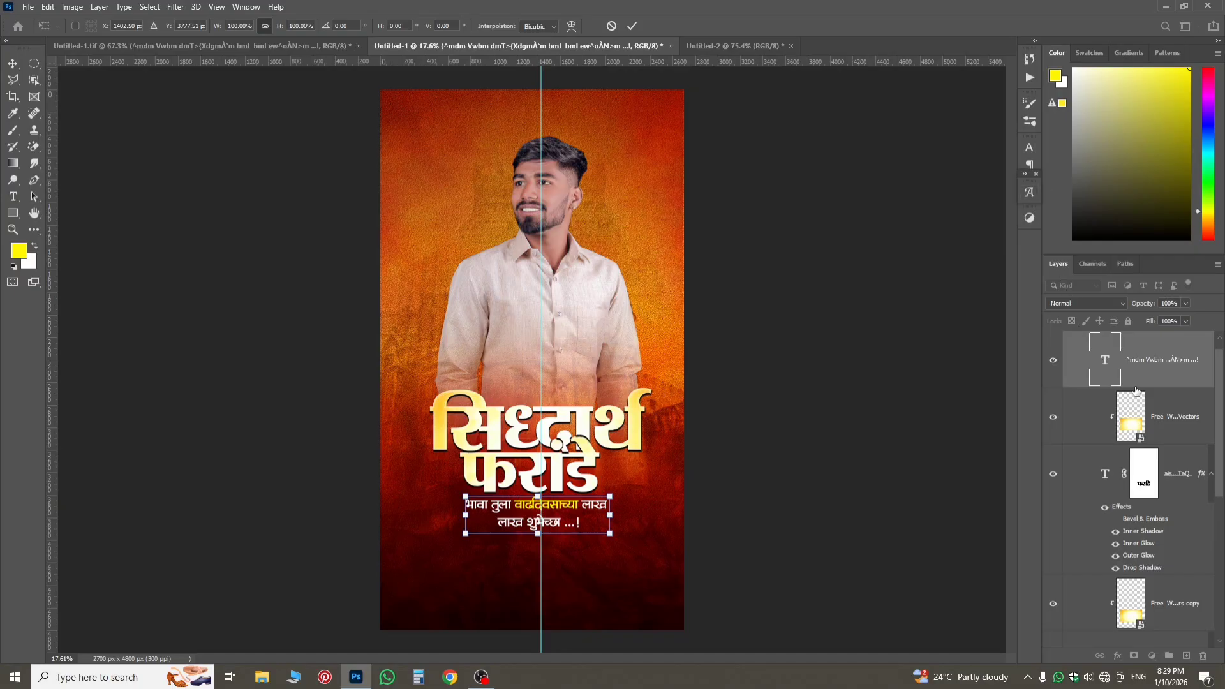
key(Return)
Examine the greeting text's font and character settings and inspect its placement under the name title.
double_click(1112, 376)
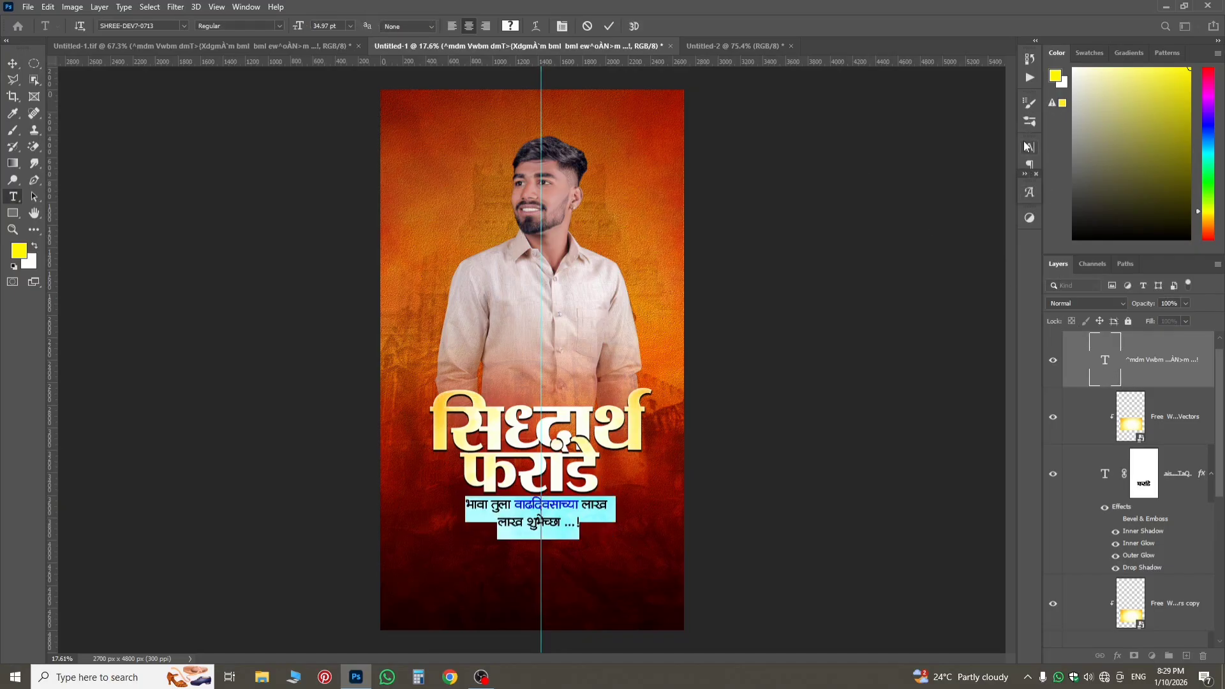
click(1028, 148)
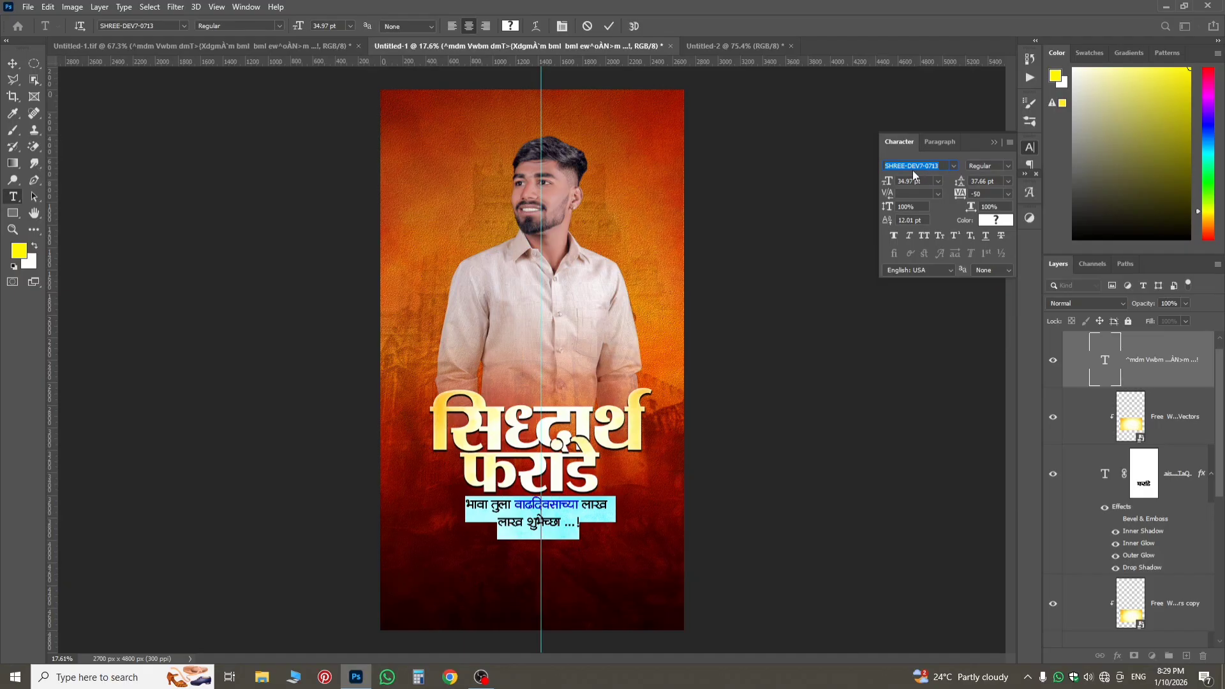
click(1028, 148)
click(580, 506)
scroll(548, 513, up, 3)
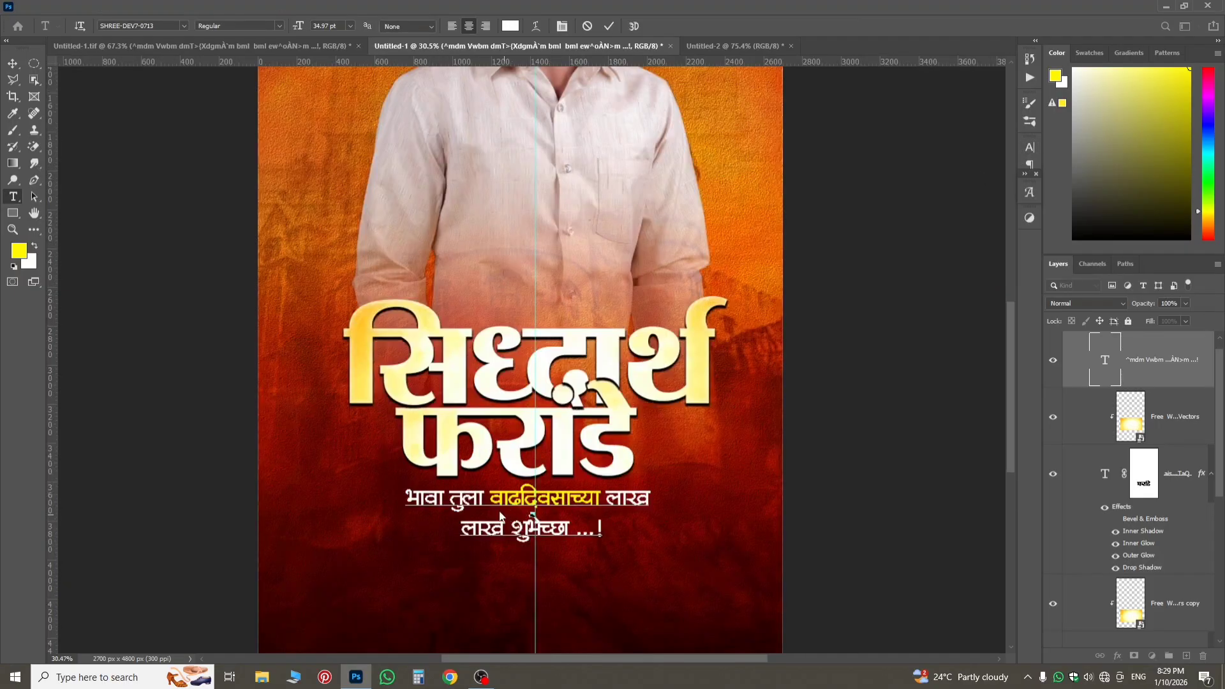
scroll(555, 504, down, 3)
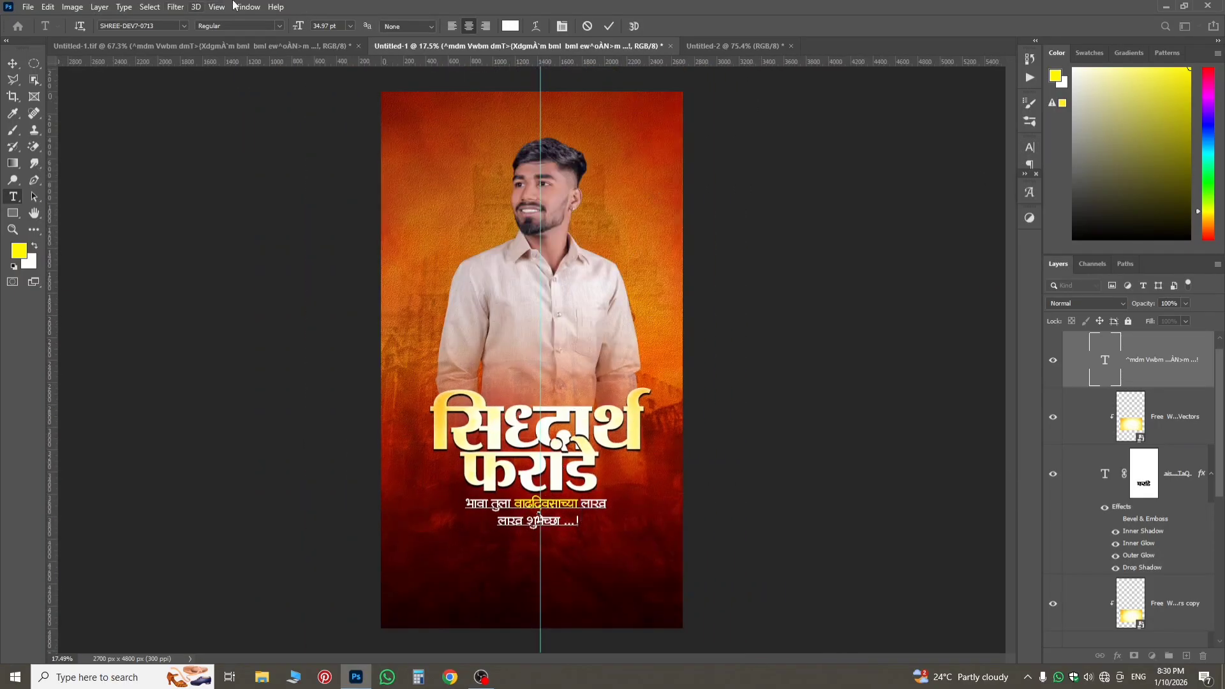
Copy the left lotus and its clipped Vibrance adjustment from Untitled-1.tif into Untitled-1, placing them at the poster's left edge beside the title.
click(190, 45)
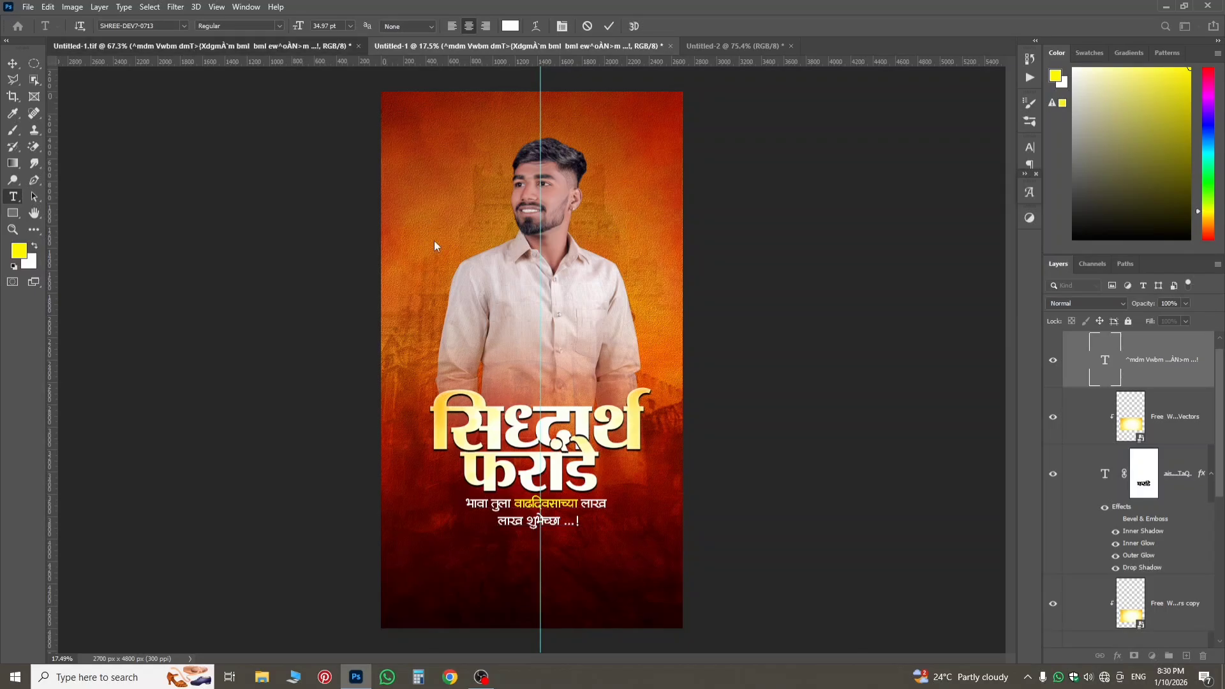
key(v)
scroll(602, 450, down, 3)
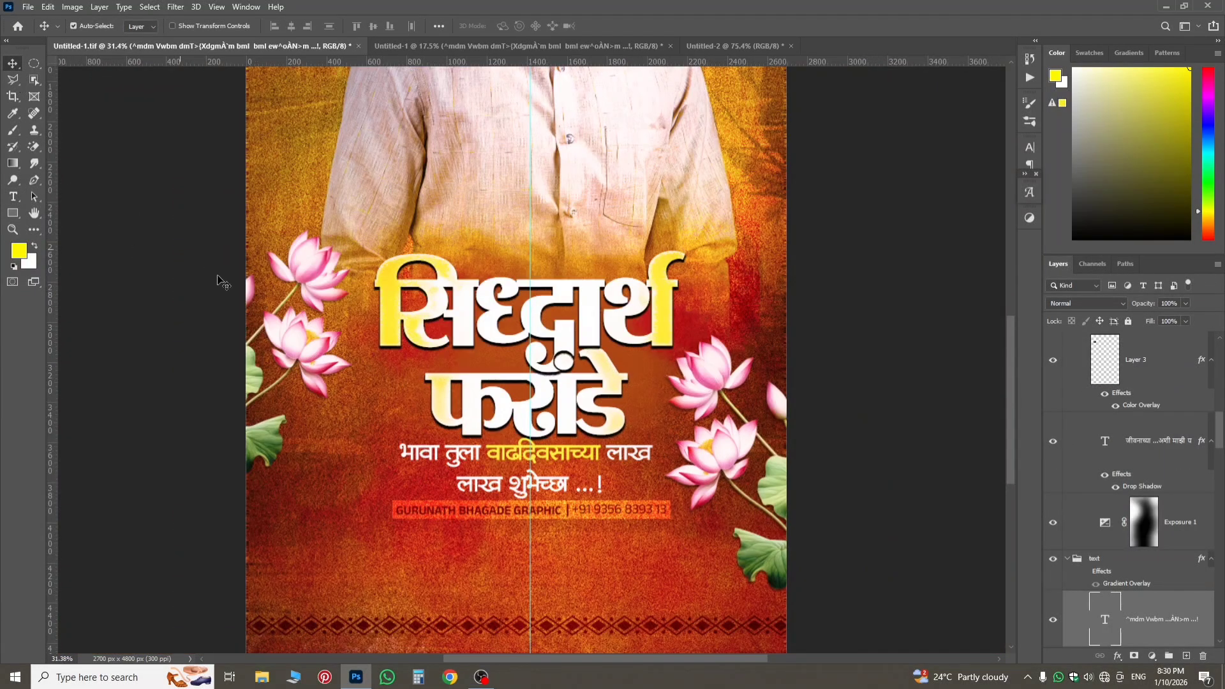
click(319, 360)
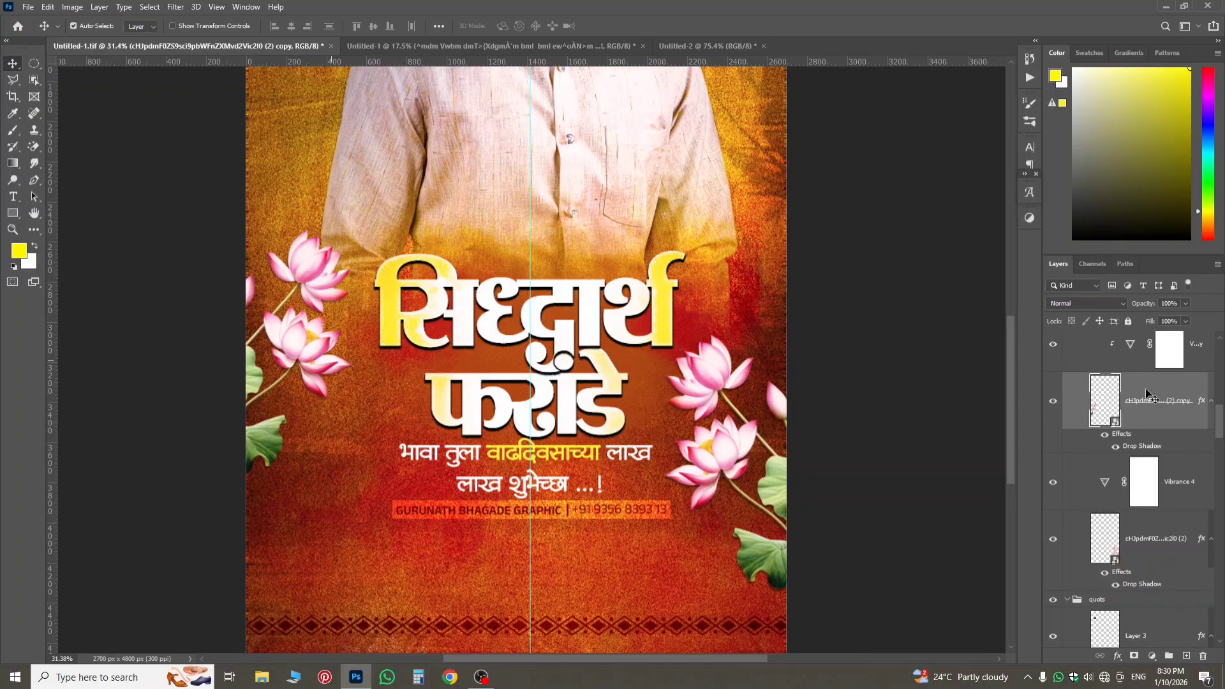
scroll(1138, 377, up, 1)
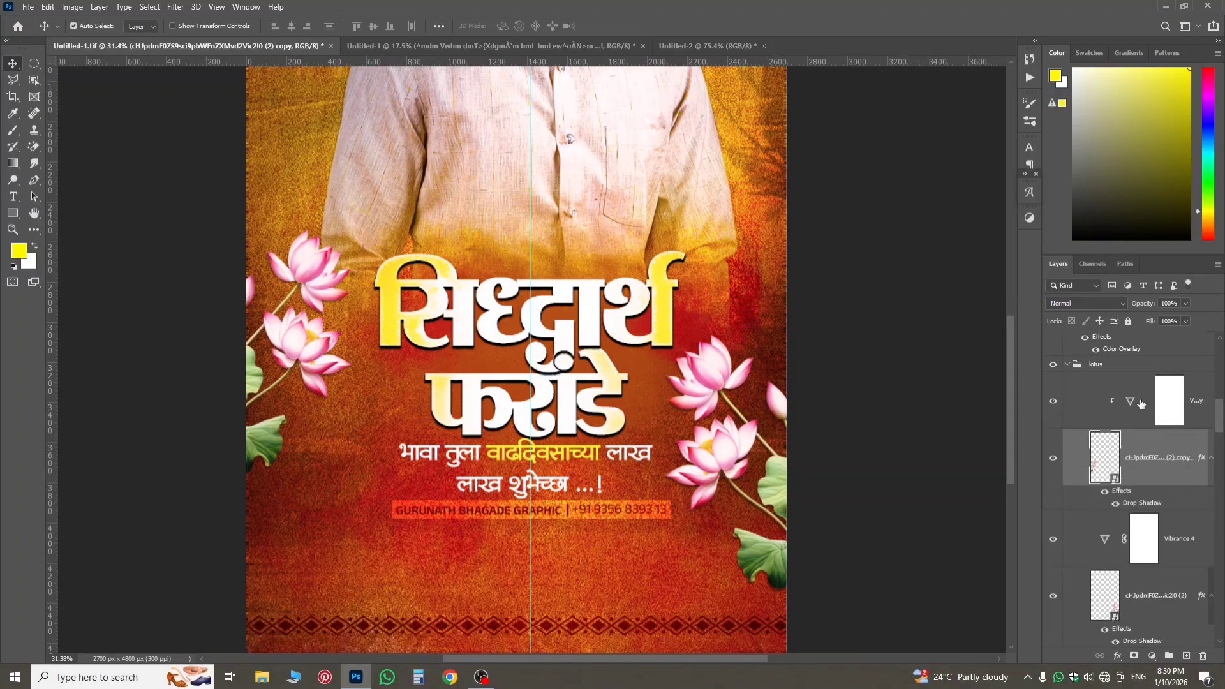
shift+click(1143, 405)
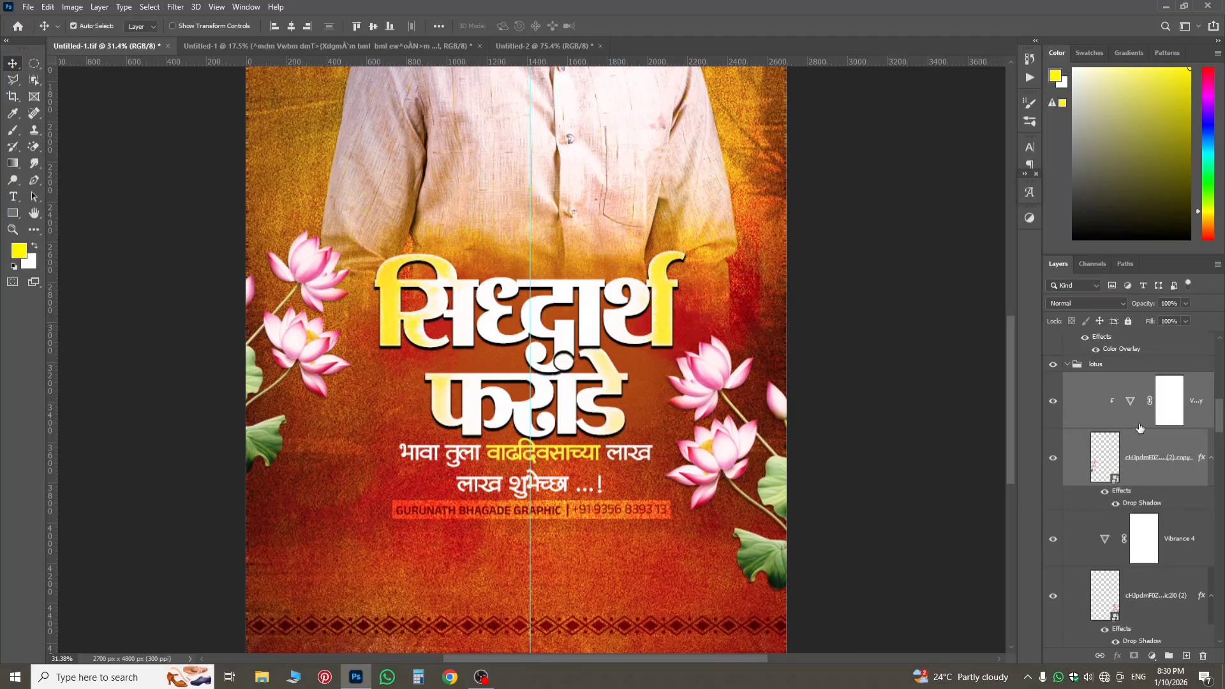
drag(1133, 448, 386, 521)
key(ctrl+t)
drag(385, 517, 386, 517)
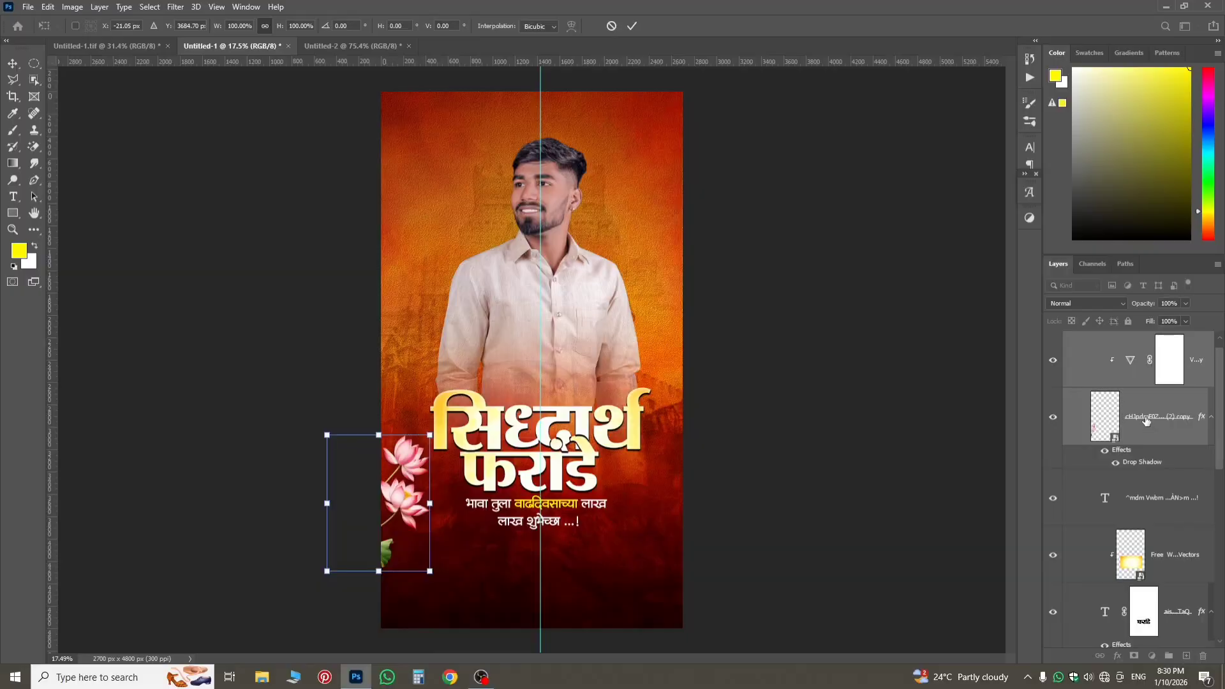
key(Return)
Duplicate the lotus with its Vibrance adjustment, flip the copy horizontally and place it slightly lower at the poster's right edge.
key(ctrl+j)
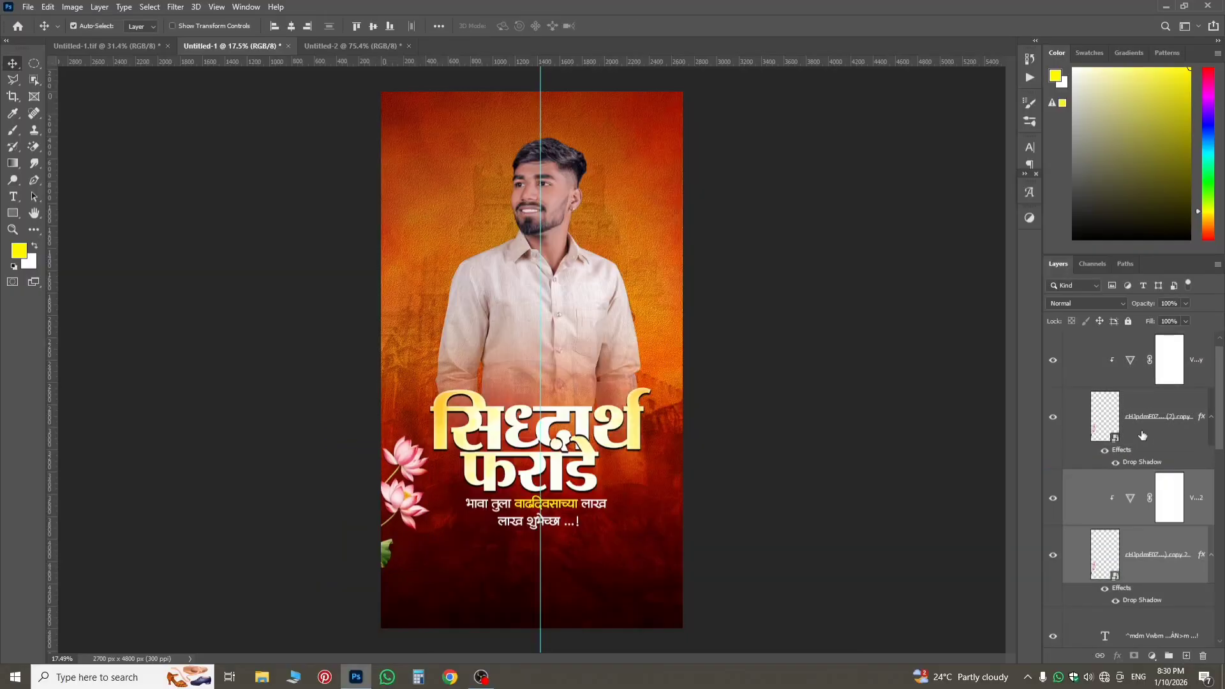
key(ctrl+t)
drag(404, 512, 649, 512)
right_click(648, 513)
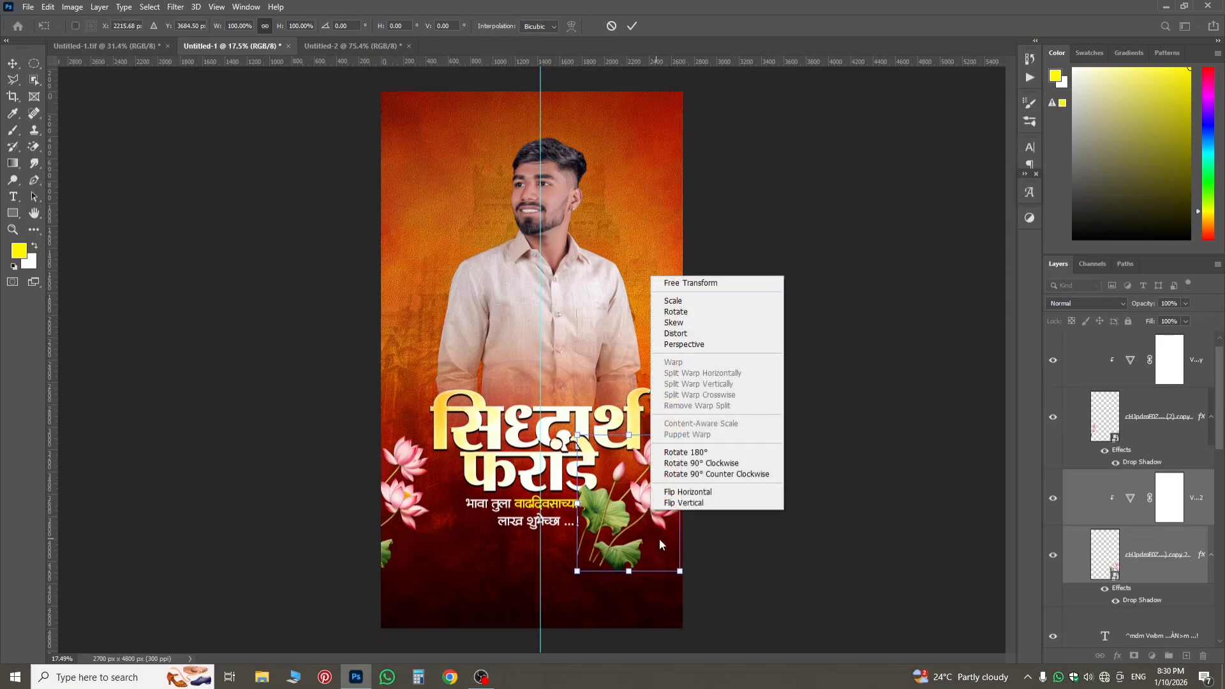
click(678, 497)
drag(635, 541, 667, 578)
key(Return)
Move the duplicated lotus and its Vibrance adjustment to the top of the layer stack, collapse the lotus effects and select the Vibrance layer.
key(ctrl+alt+g)
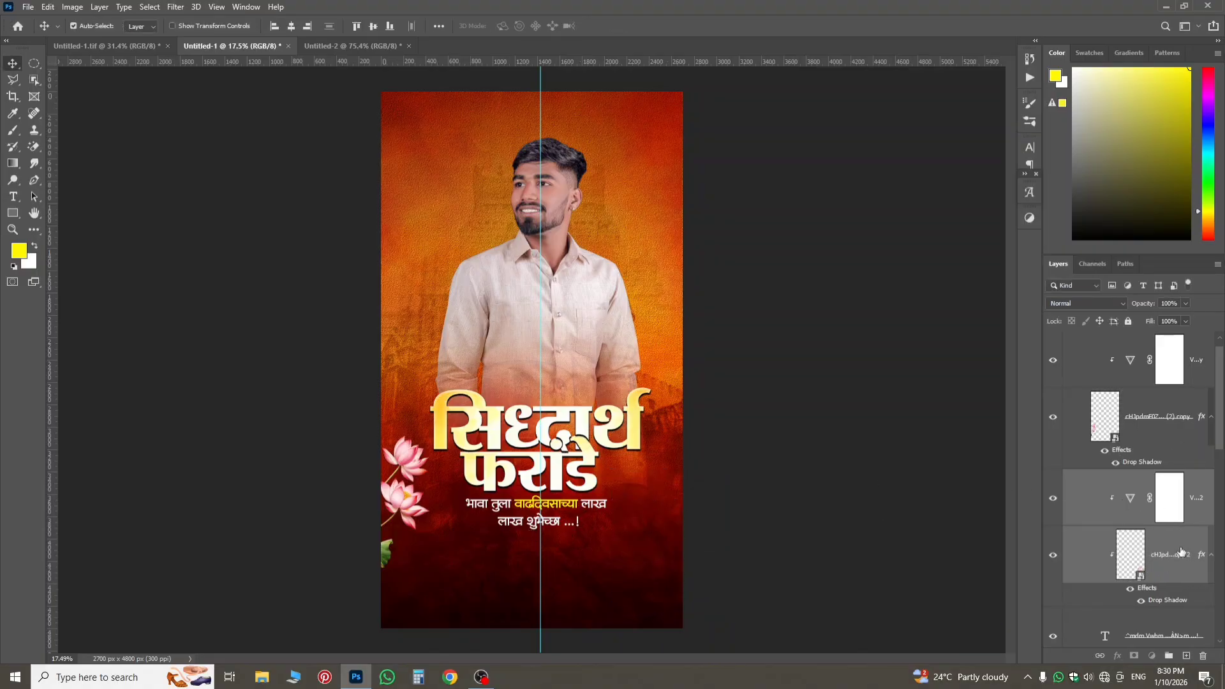
drag(1180, 553, 1139, 338)
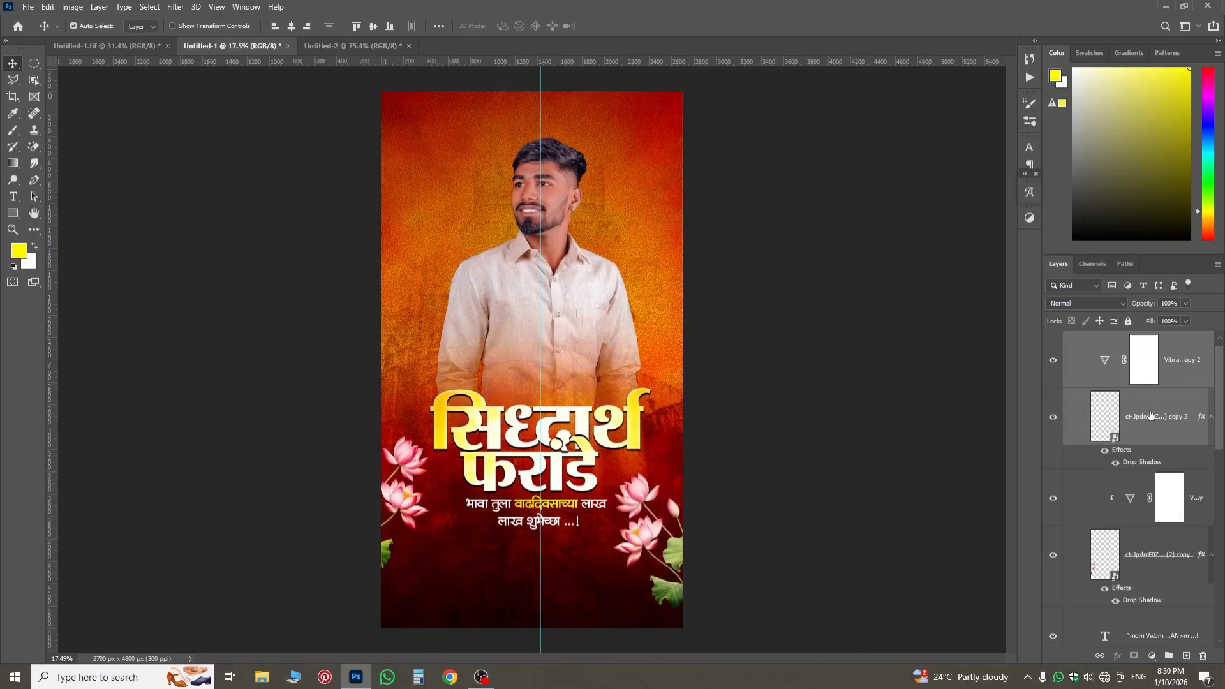
click(1210, 416)
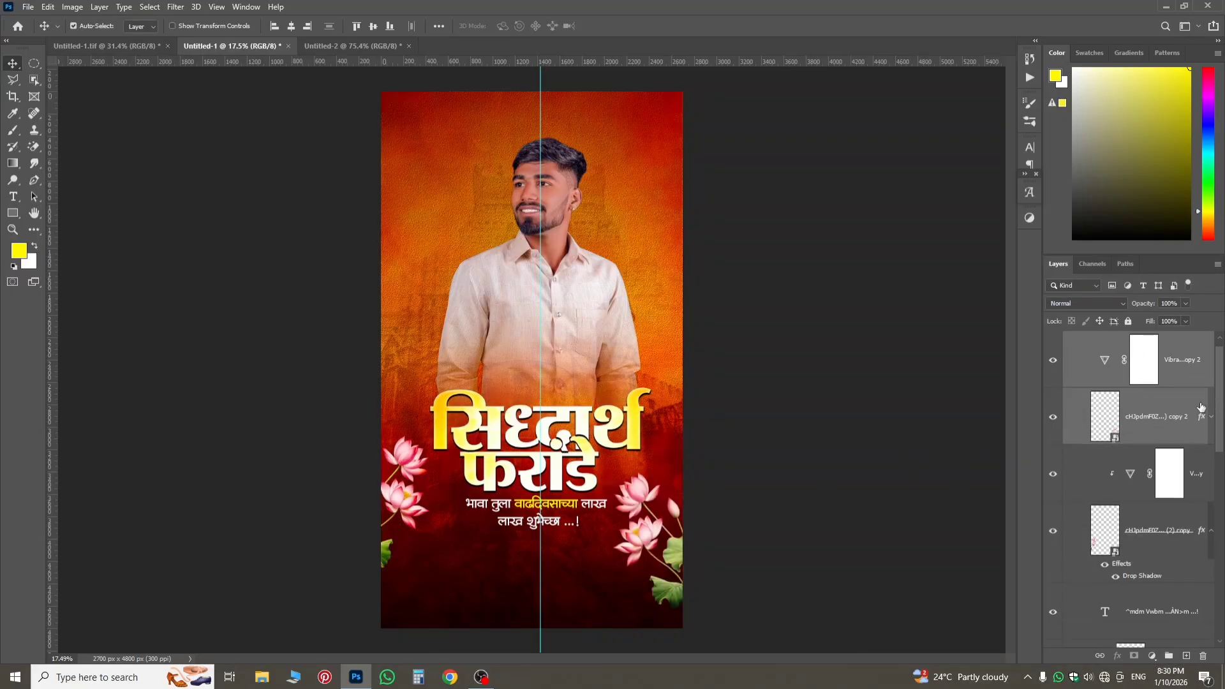
click(1147, 380)
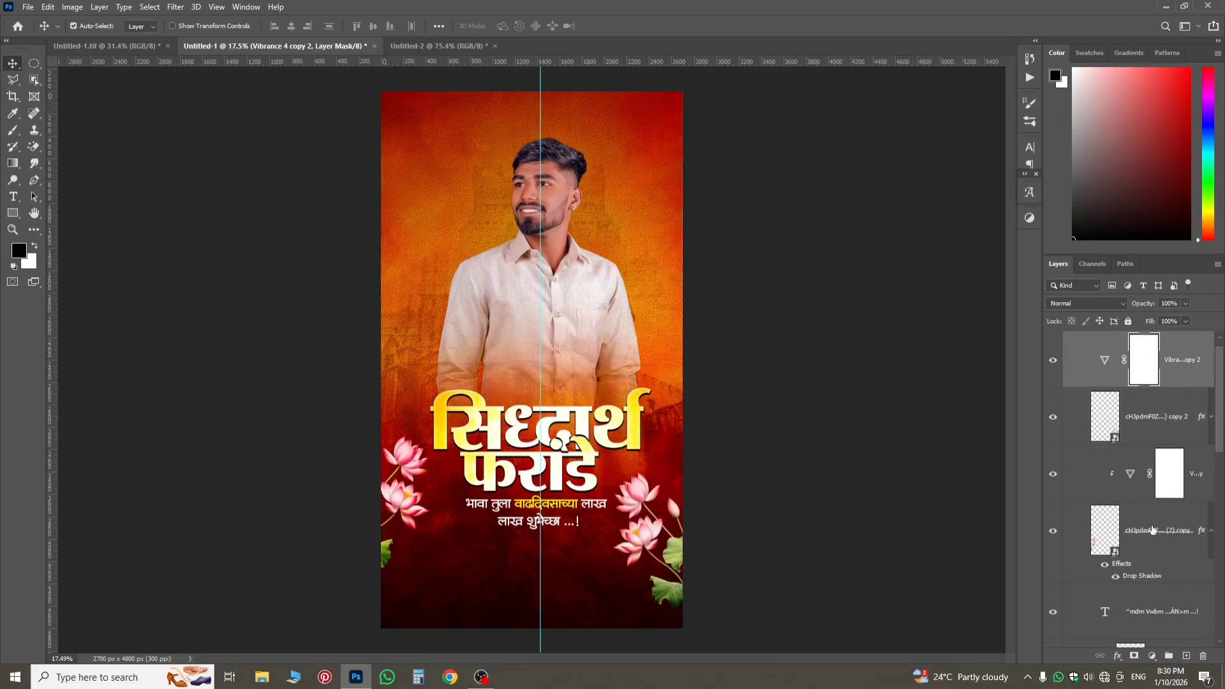
Group both lotus layers with their Vibrance adjustments and name the group lotus.
shift+click(1128, 472)
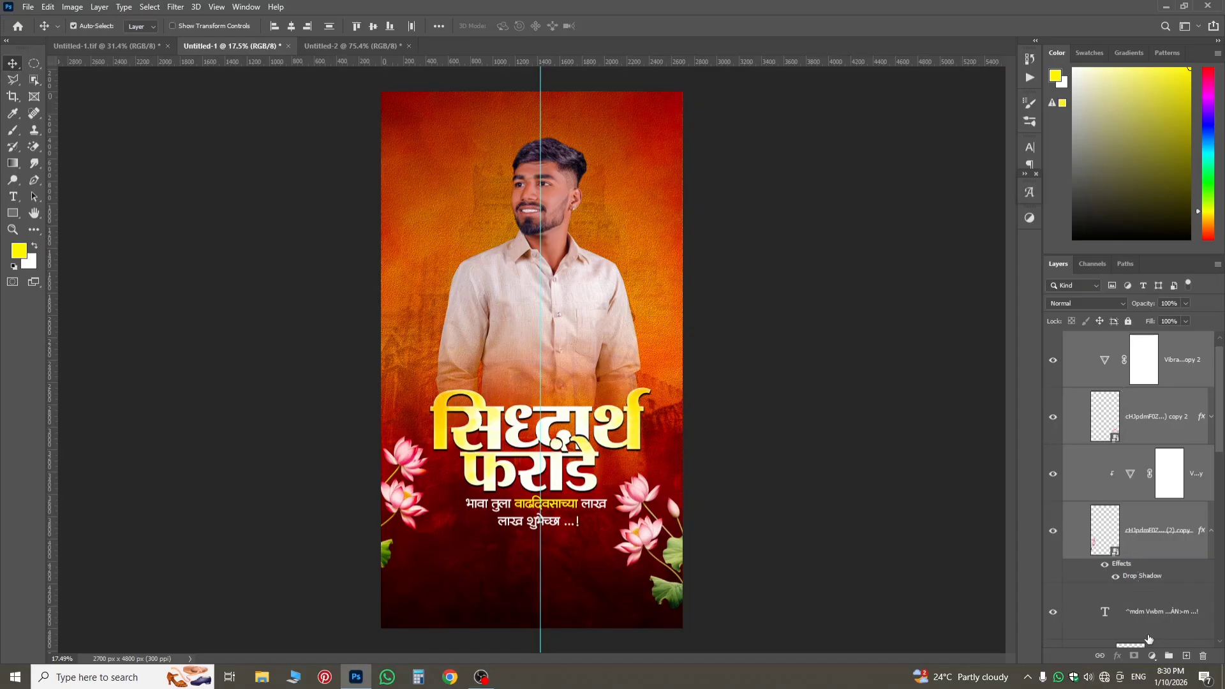
drag(1148, 639, 1168, 653)
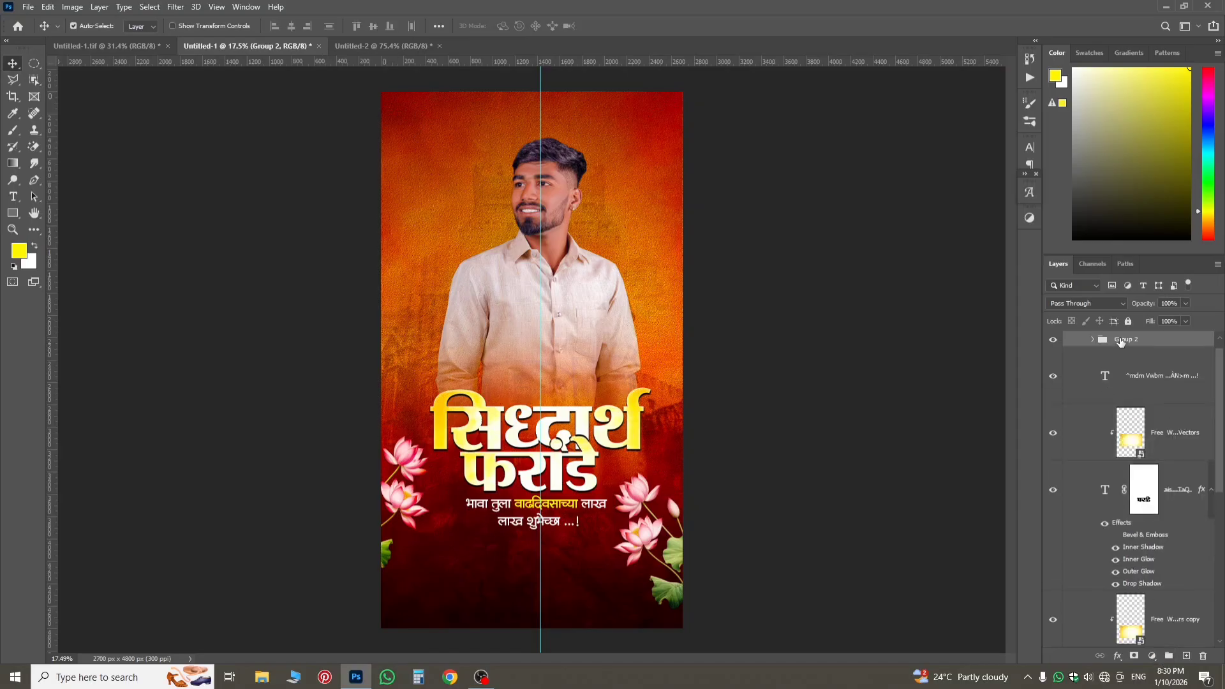
double_click(1121, 340)
text(lotus)
key(Return)
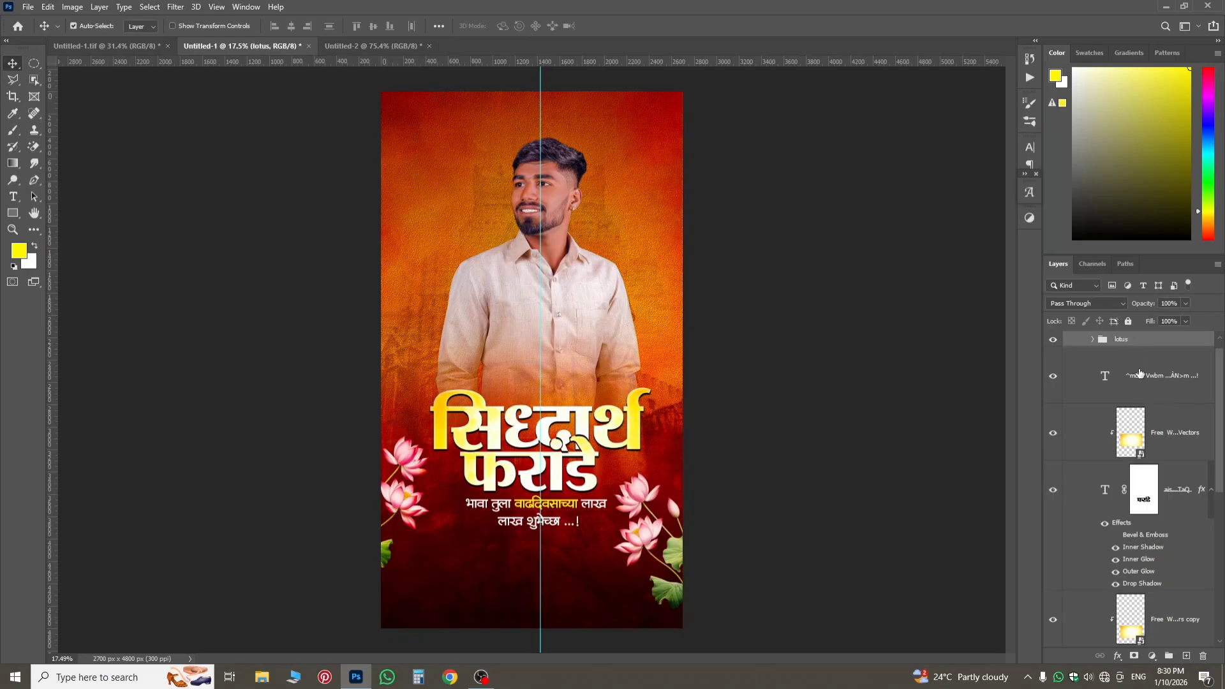
Group the greeting text with both name title layers and their clipped gold textures, naming the group text.
click(1152, 402)
scroll(1152, 559, down, 1)
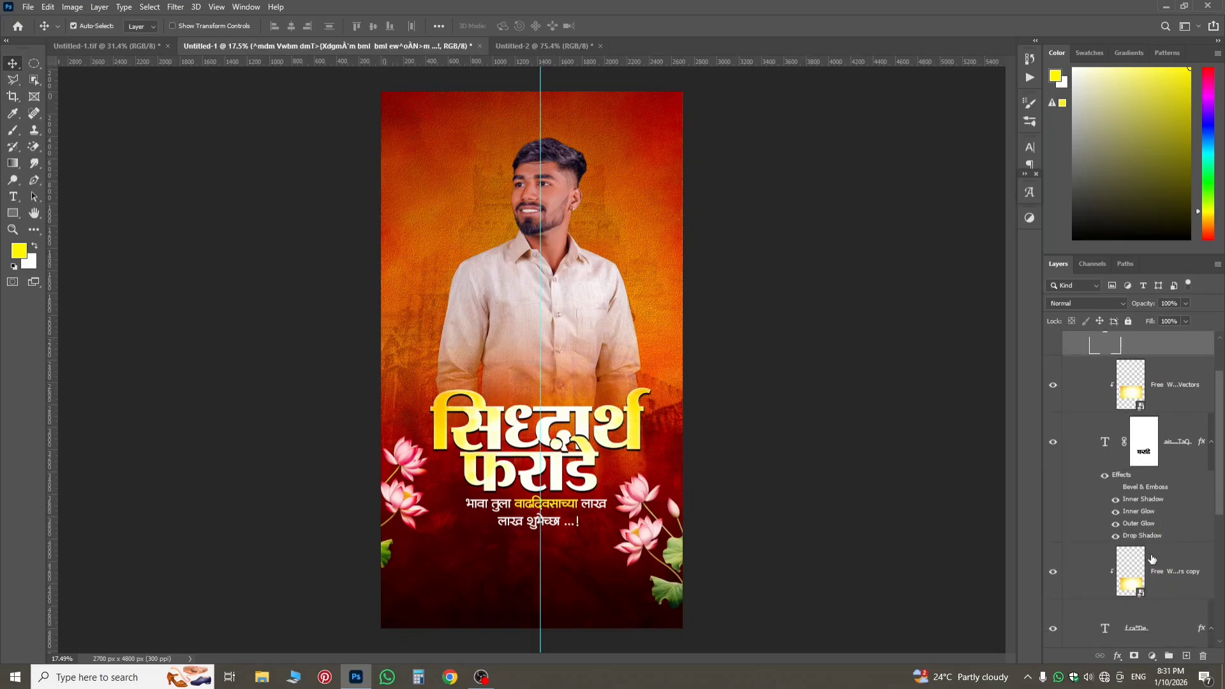
scroll(1151, 560, down, 2)
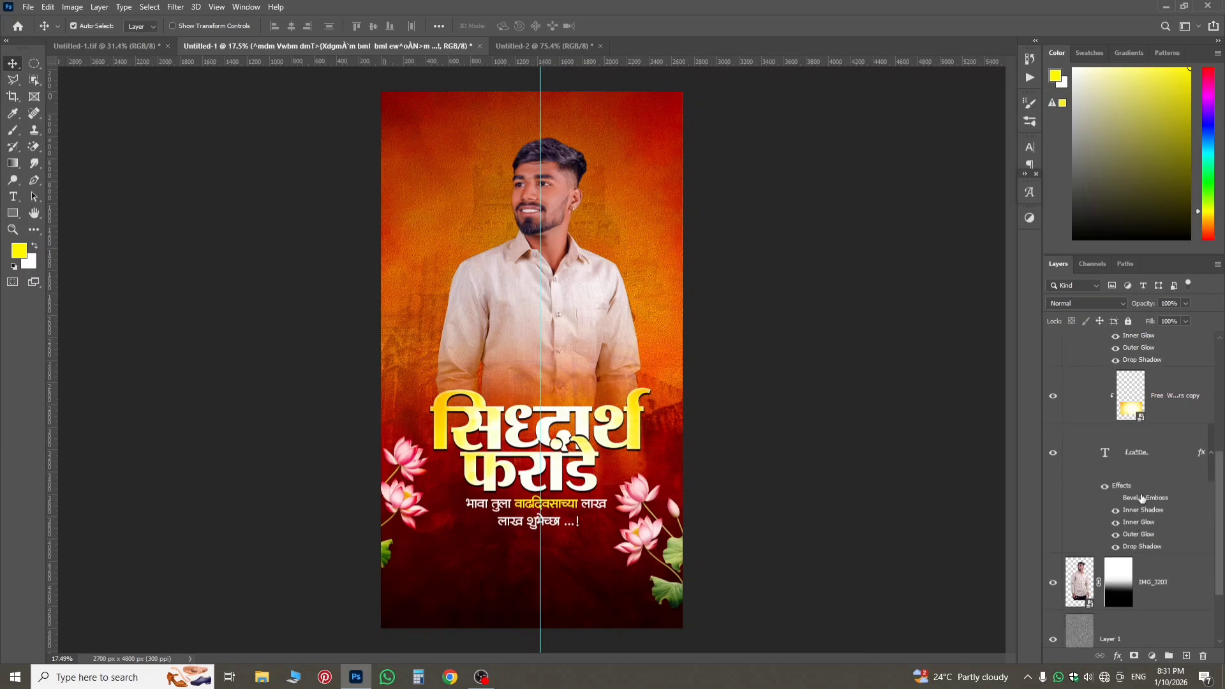
shift+click(1144, 466)
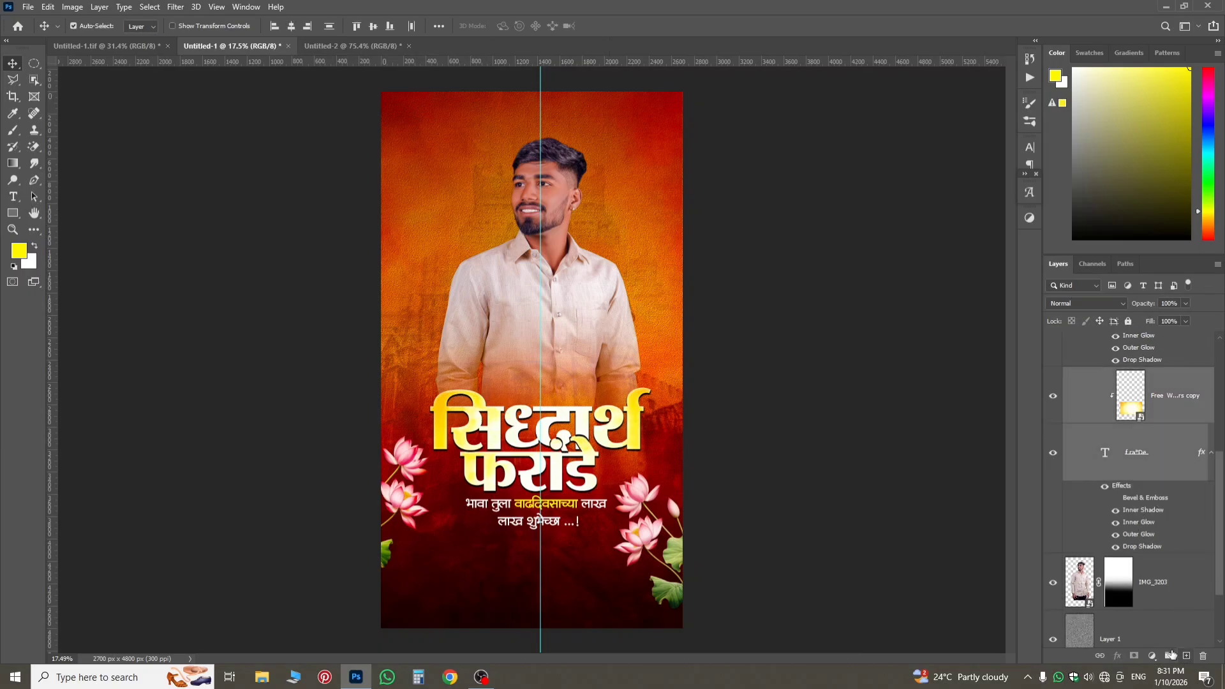
click(1171, 655)
double_click(1129, 372)
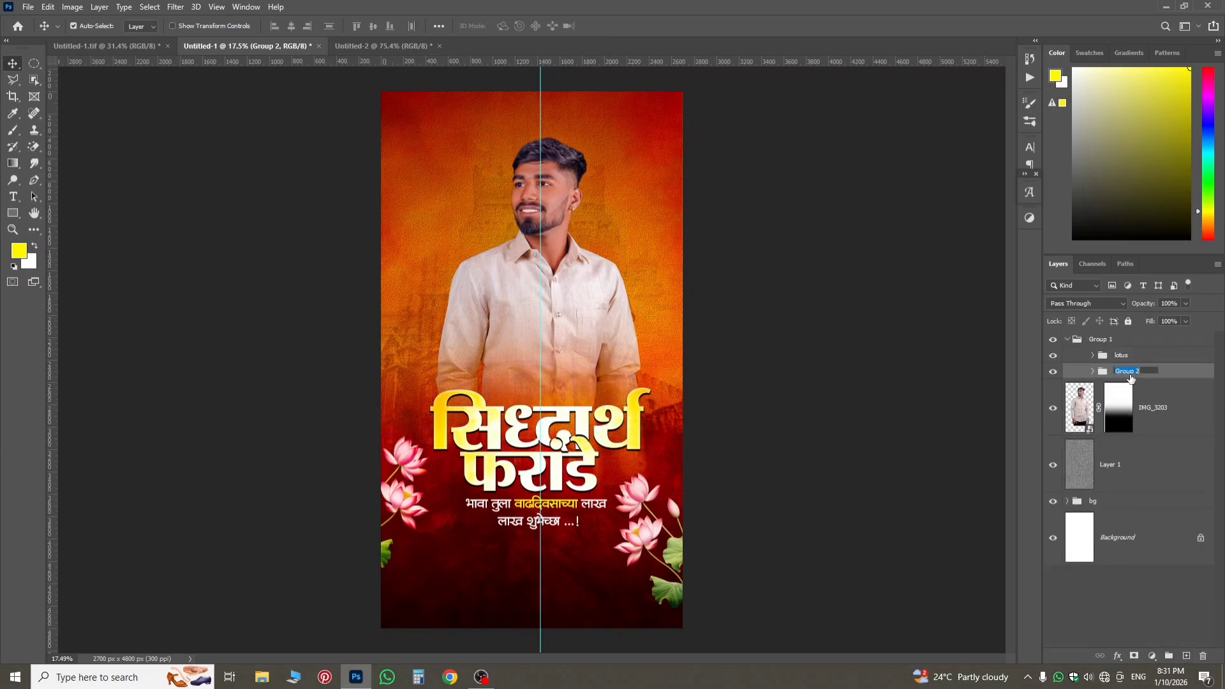
text(text)
key(Return)
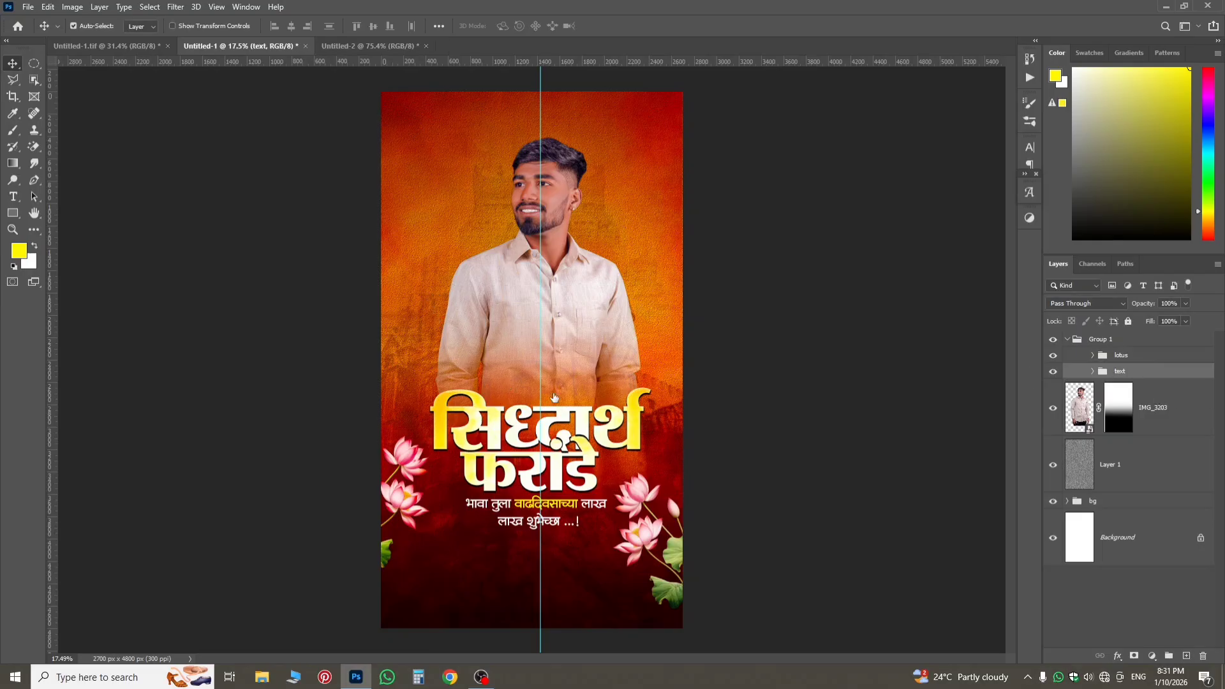
Open the Camera Raw Filter on the man's cutout and set Temperature +12, Tint +13, Texture +50, Clarity +36 and Dehaze +27.
scroll(539, 442, up, 1)
scroll(539, 443, down, 1)
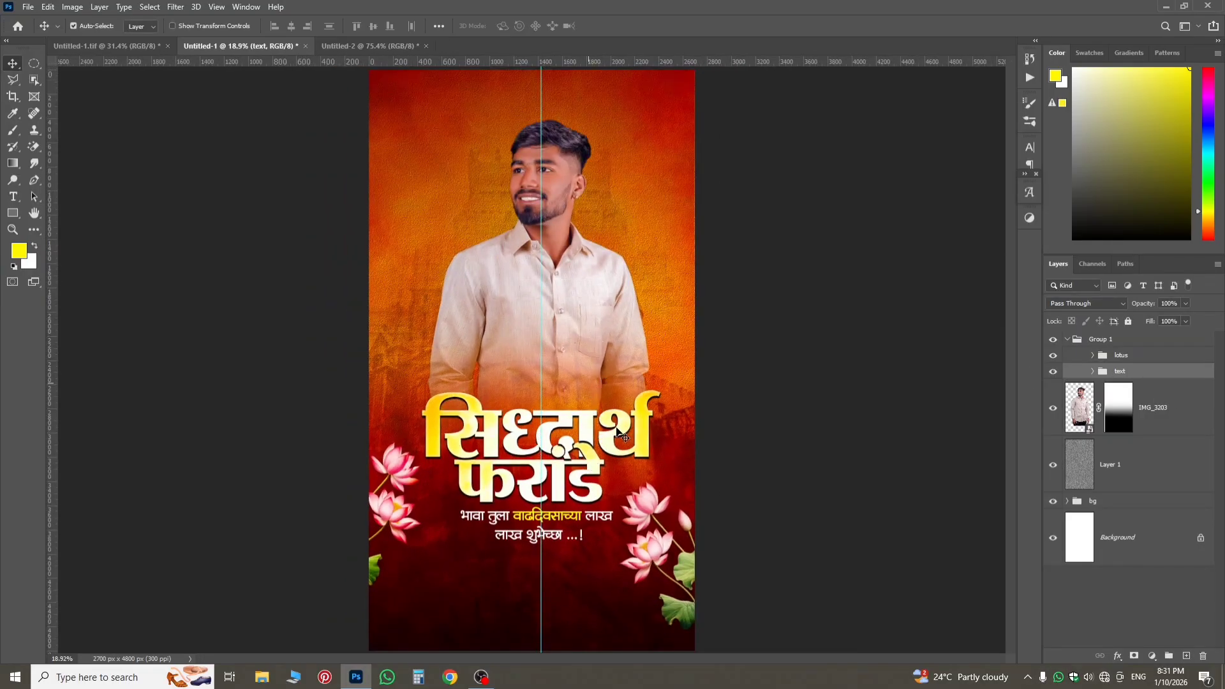
click(576, 312)
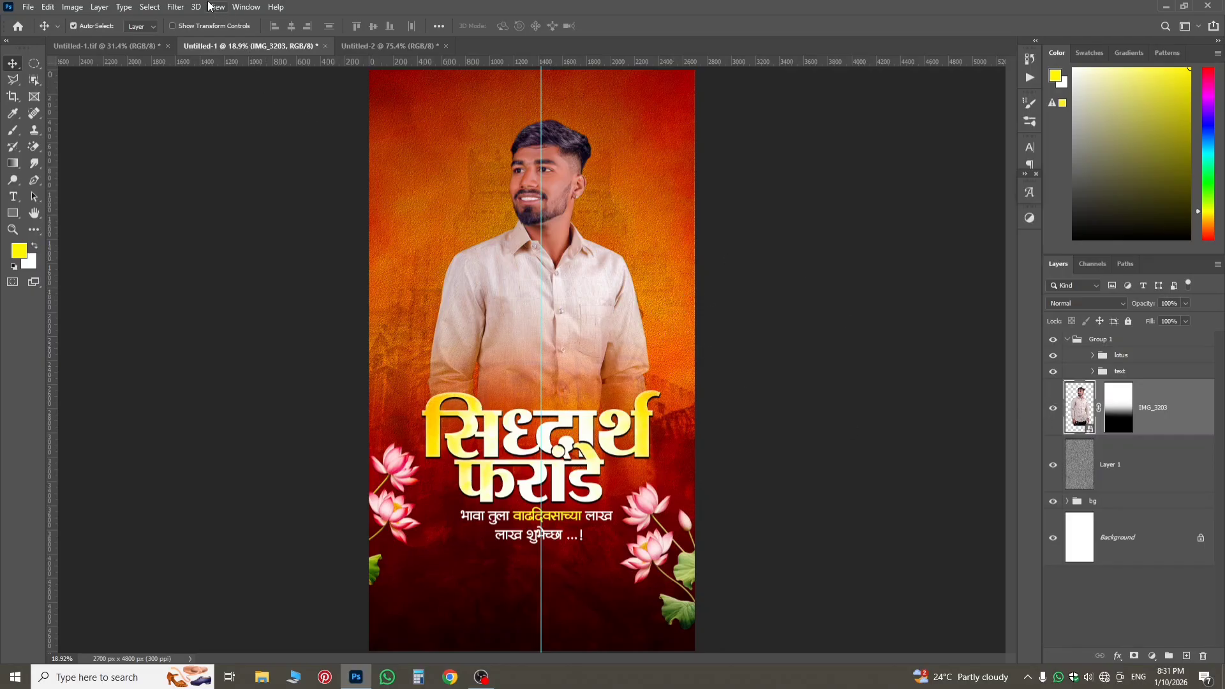
click(174, 6)
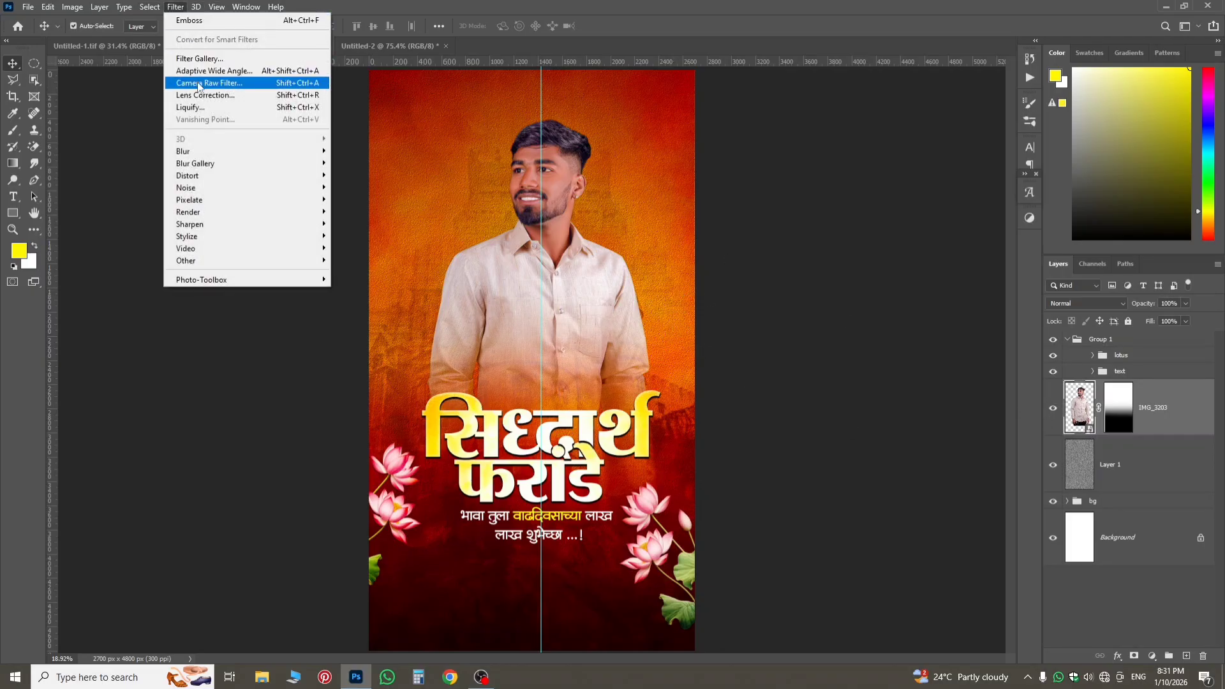
click(198, 82)
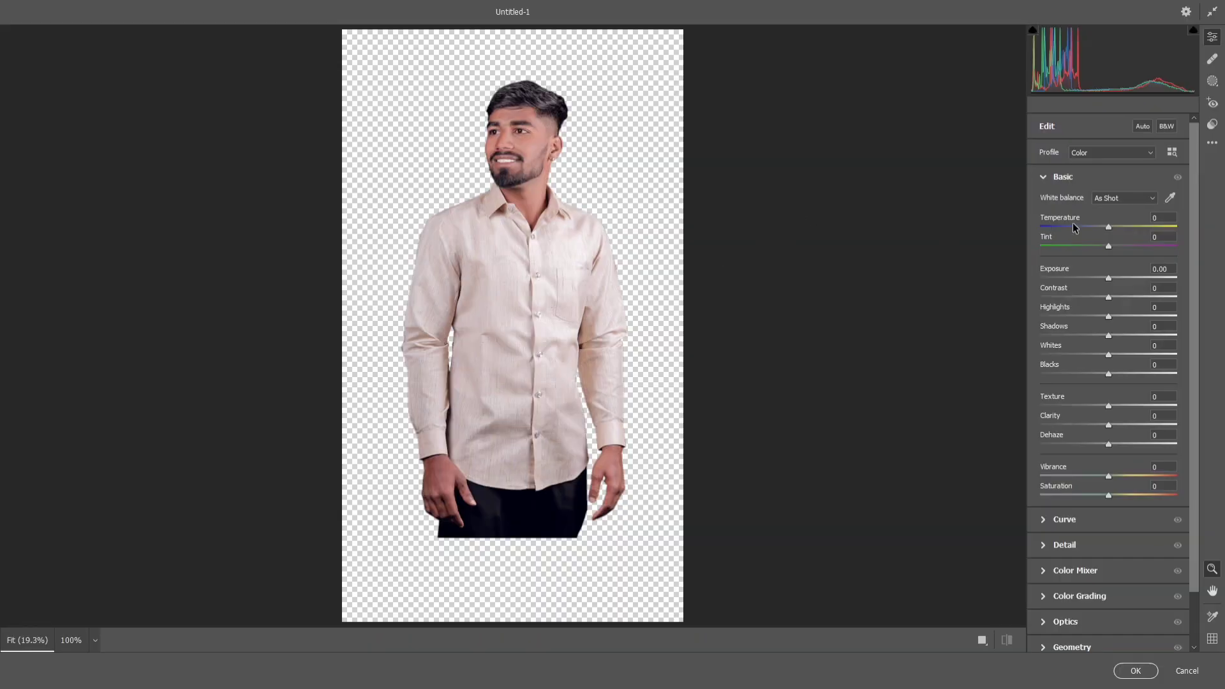
mouse_move(1111, 228)
mouse_down()
mouse_move(1126, 232)
mouse_move(1116, 246)
mouse_up()
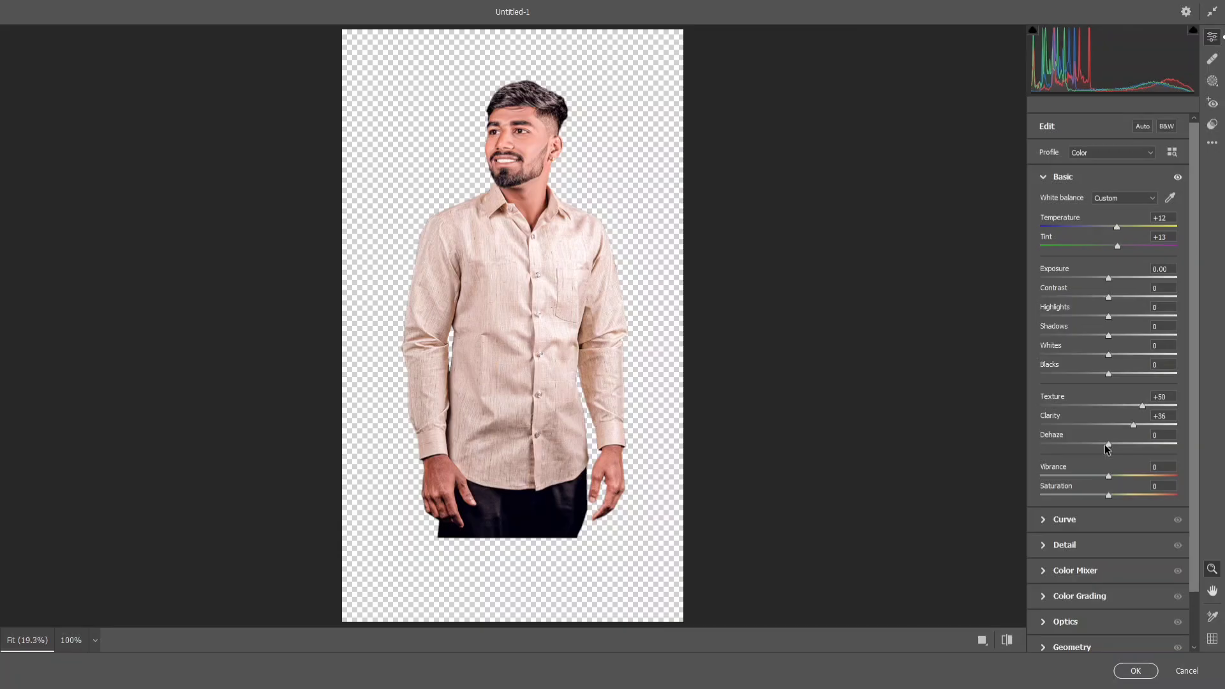
drag(1138, 460, 1123, 453)
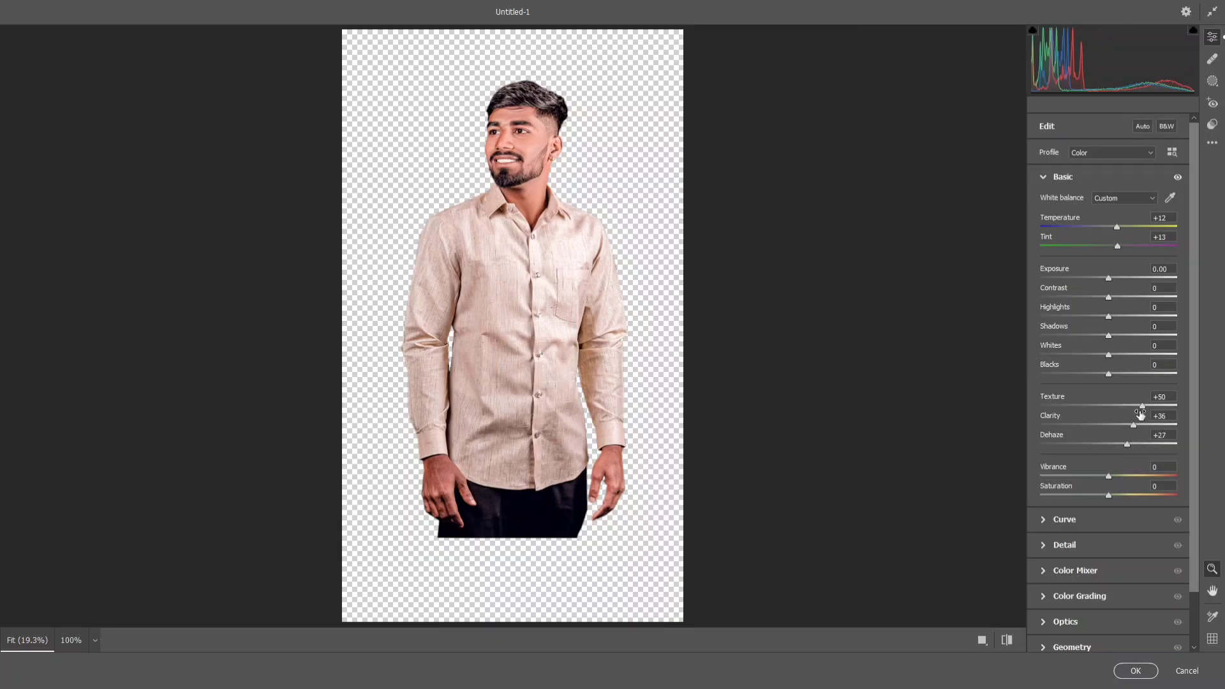
Set Exposure -0.05, Contrast -12, Highlights +15, Shadows -30, Whites +19 and Blacks -22, apply the filter and check the man's face up close.
drag(1107, 376, 1107, 287)
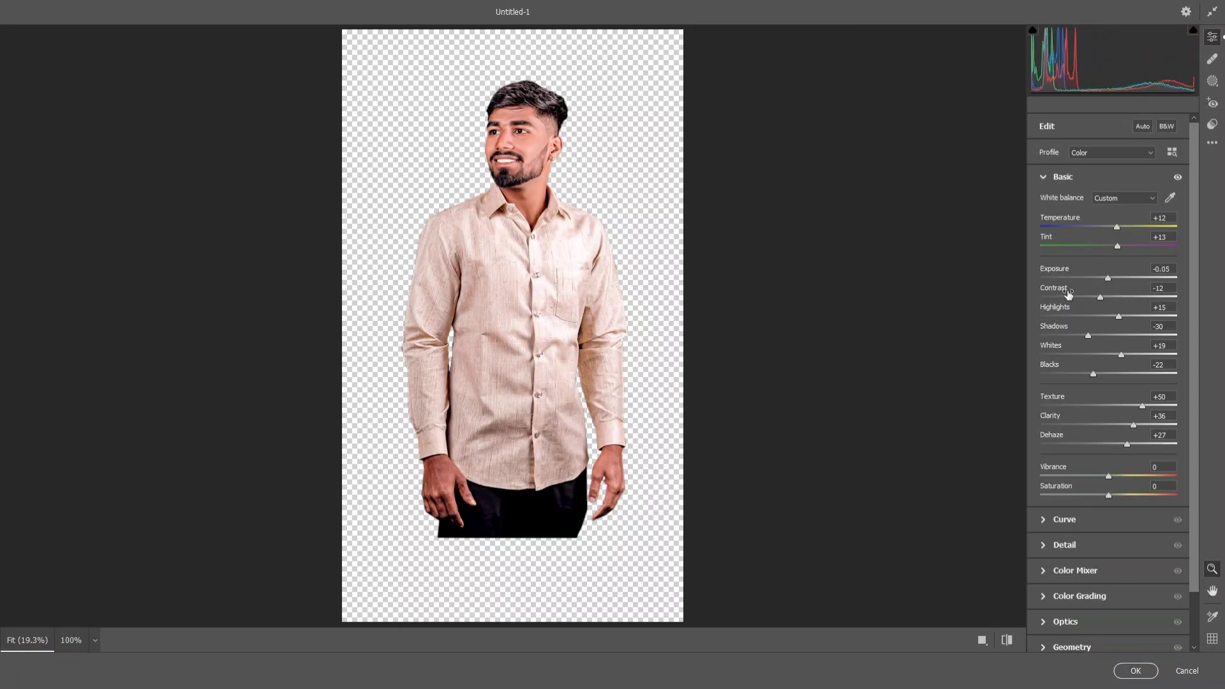
click(1135, 670)
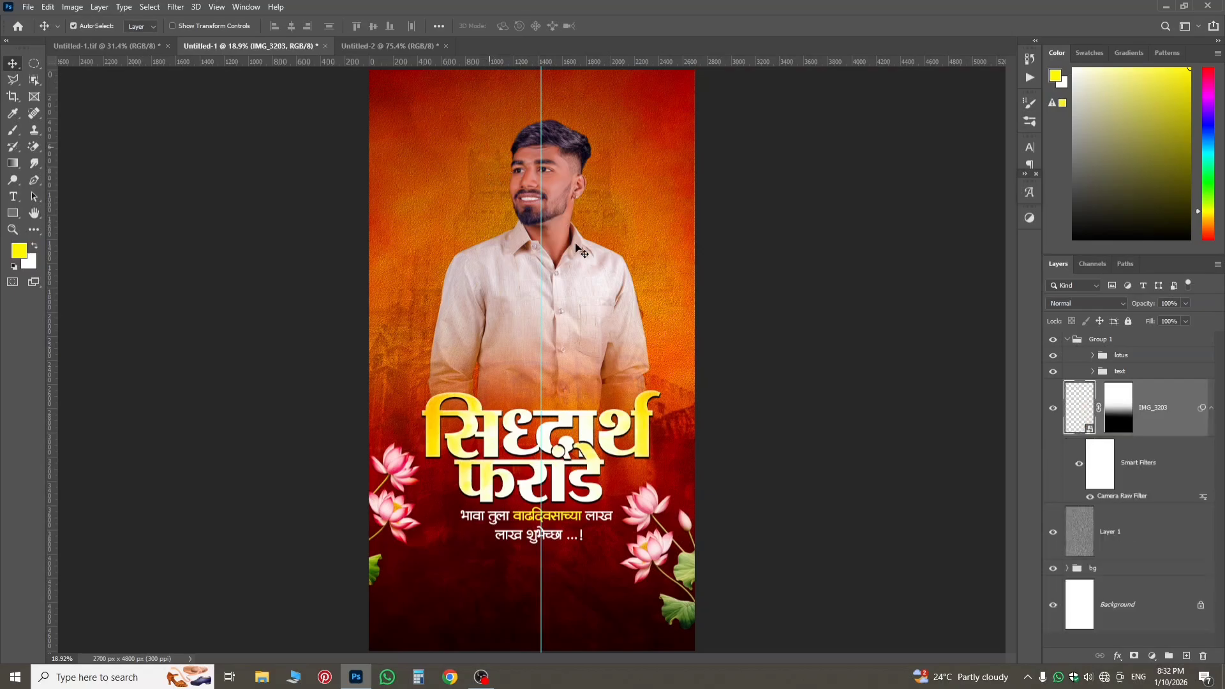
scroll(466, 227, up, 2)
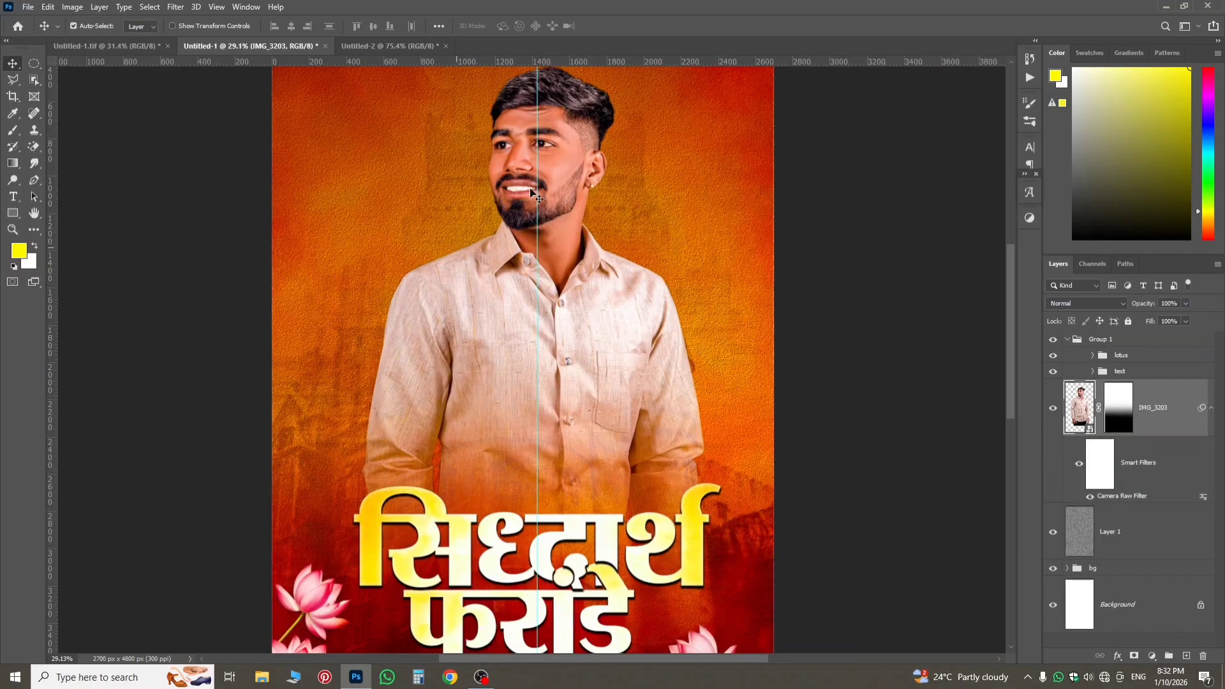
scroll(529, 188, up, 2)
scroll(547, 236, up, 1)
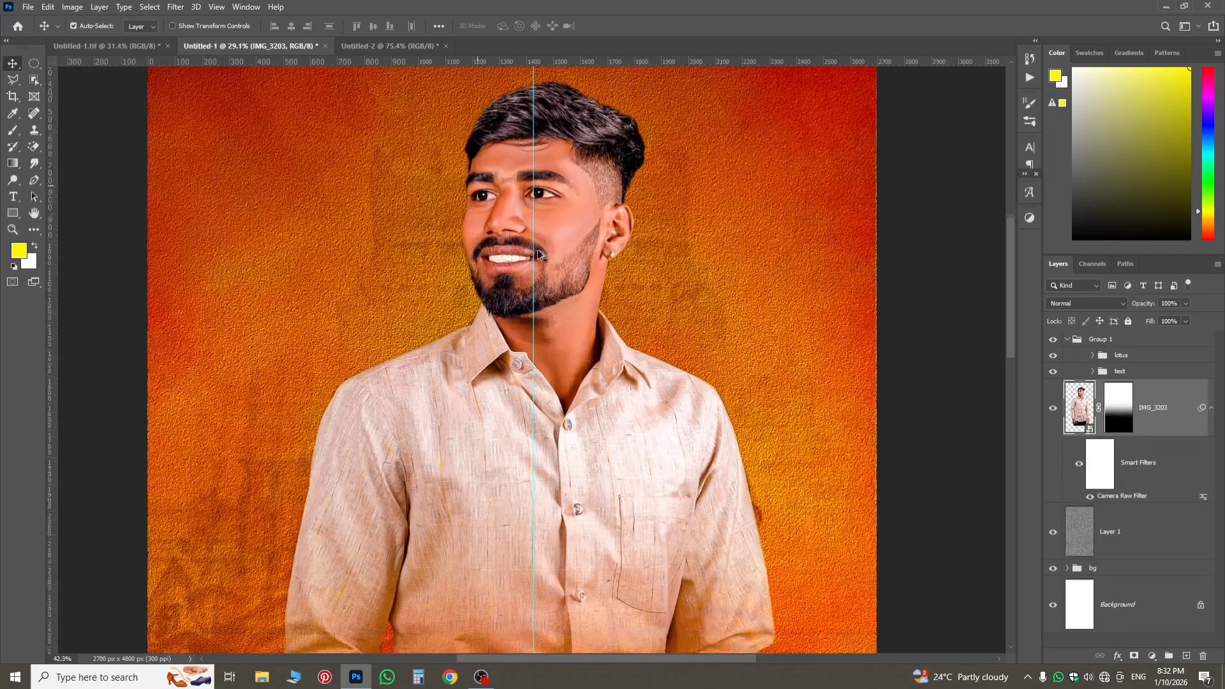
scroll(530, 281, down, 3)
scroll(523, 300, down, 1)
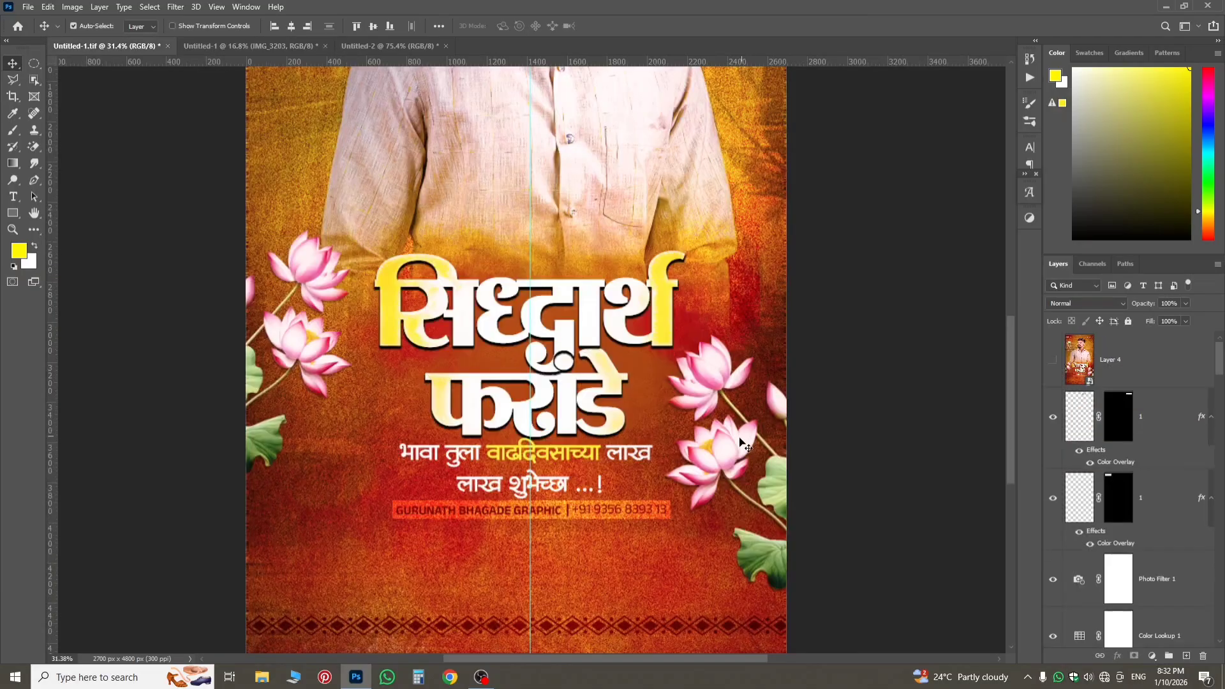
Copy the designer's credit line, layer 4, from Untitled-1.tif into Untitled-1 and centre it on the guide just below the greeting text.
click(591, 509)
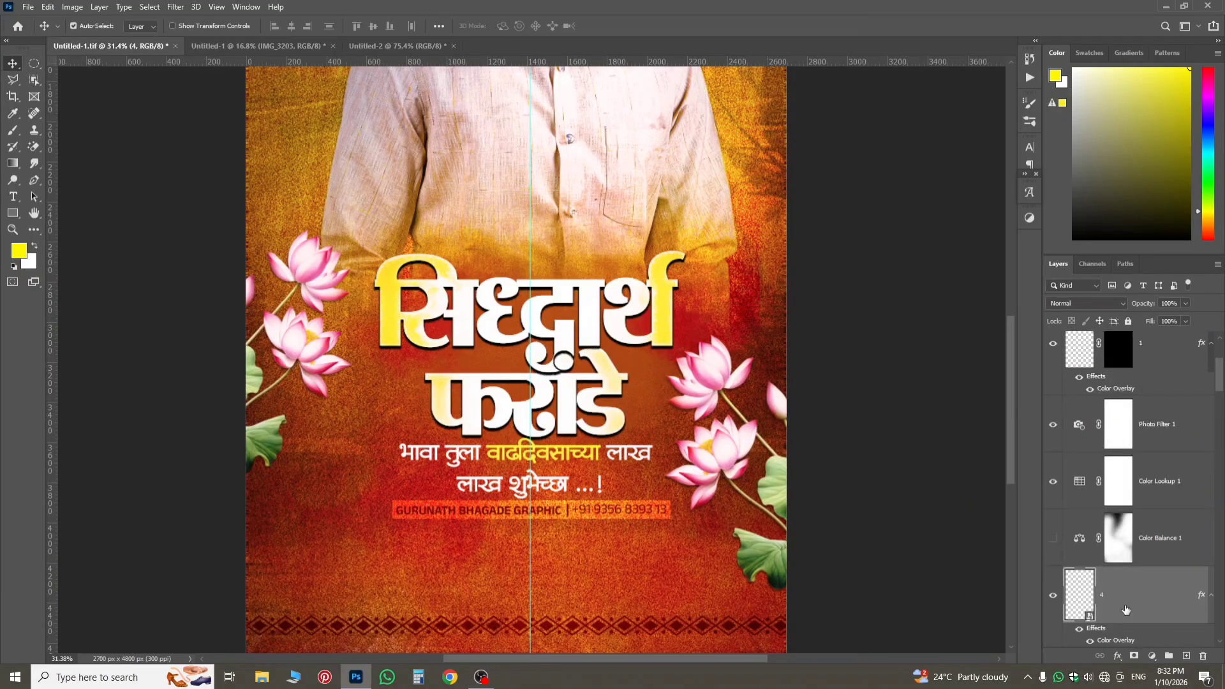
scroll(1119, 598, down, 2)
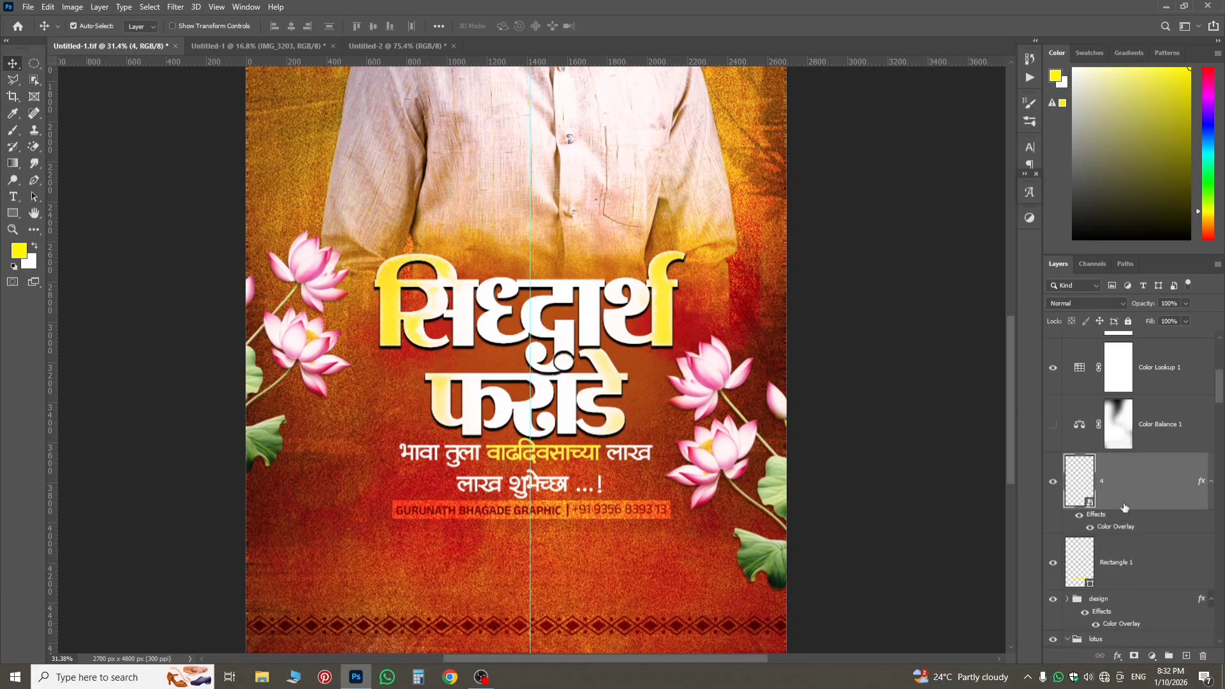
drag(1124, 507, 568, 440)
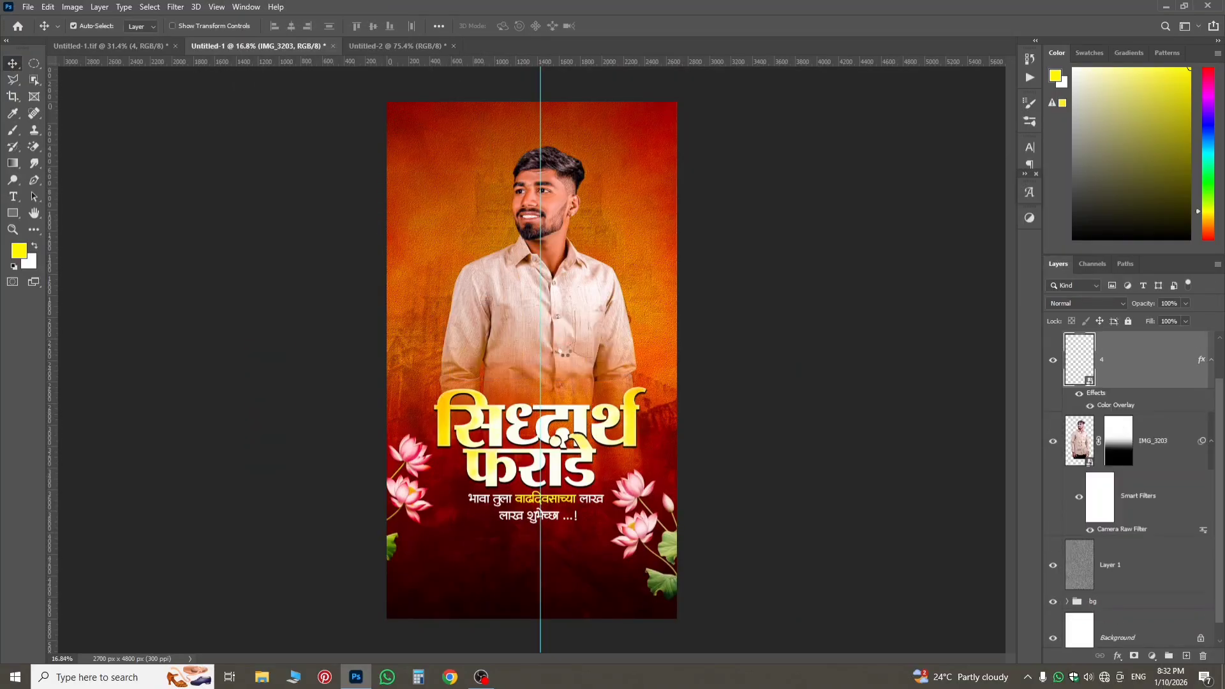
key(ctrl+t)
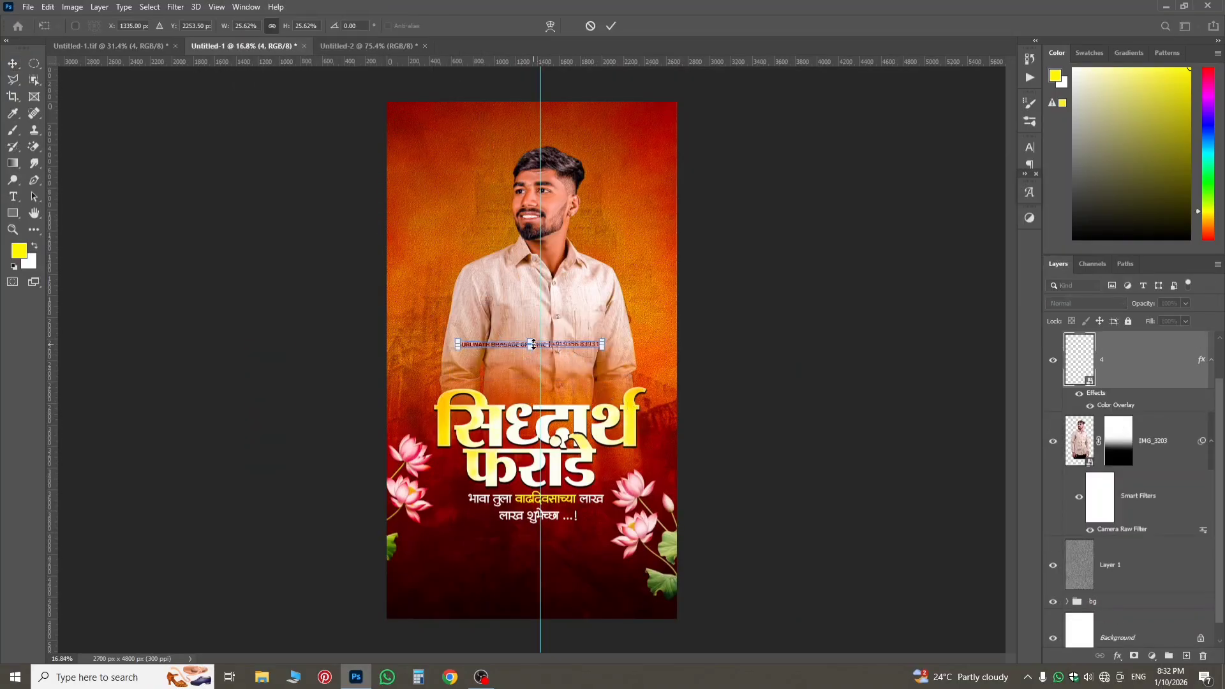
drag(561, 347, 571, 538)
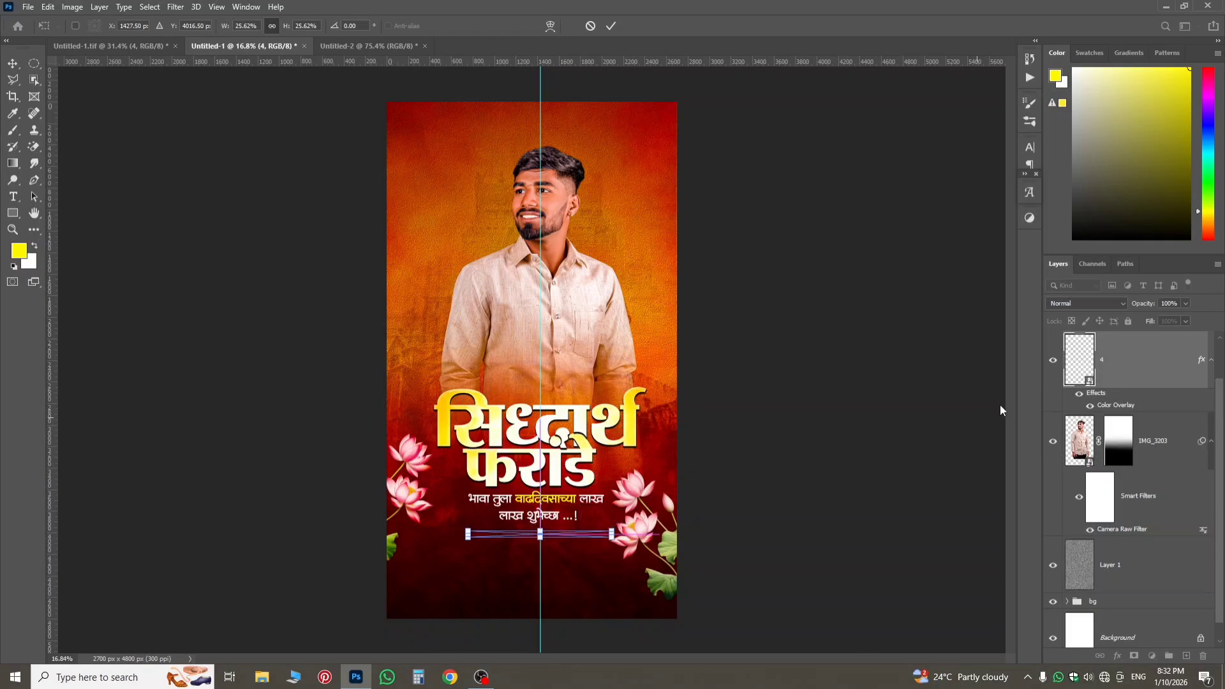
key(Return)
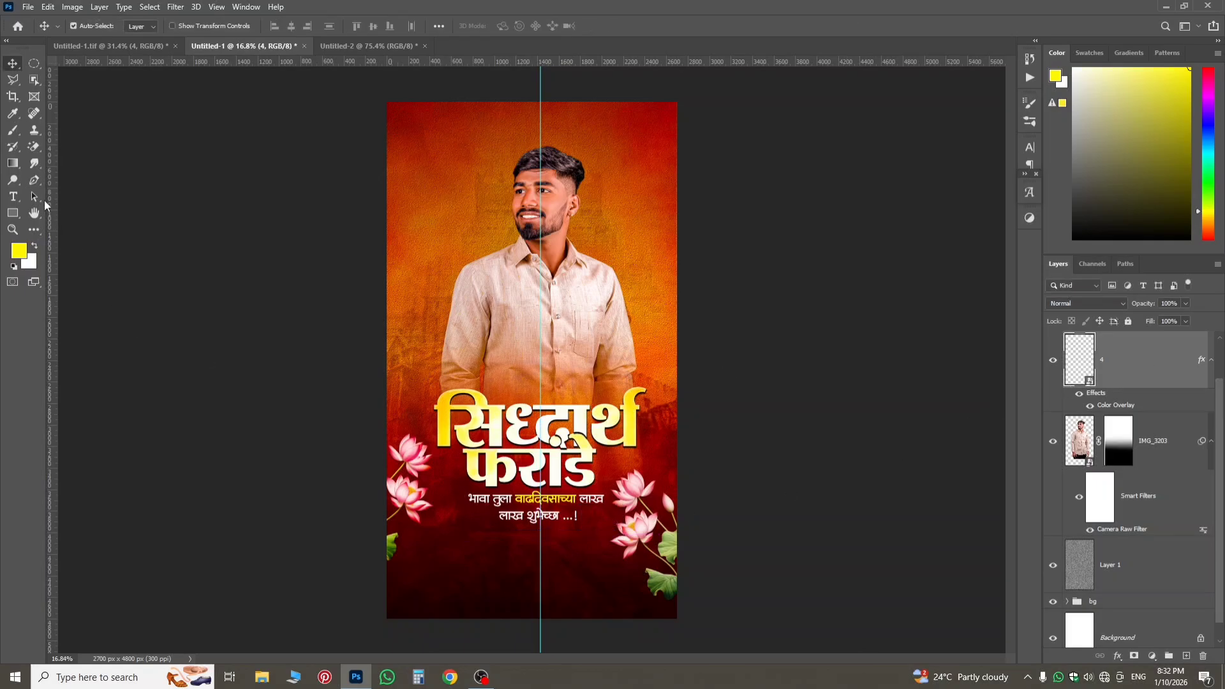
Draw a rectangle about 1259 px by 126 px over the credit line and fill it with dark red.
click(14, 213)
click(96, 217)
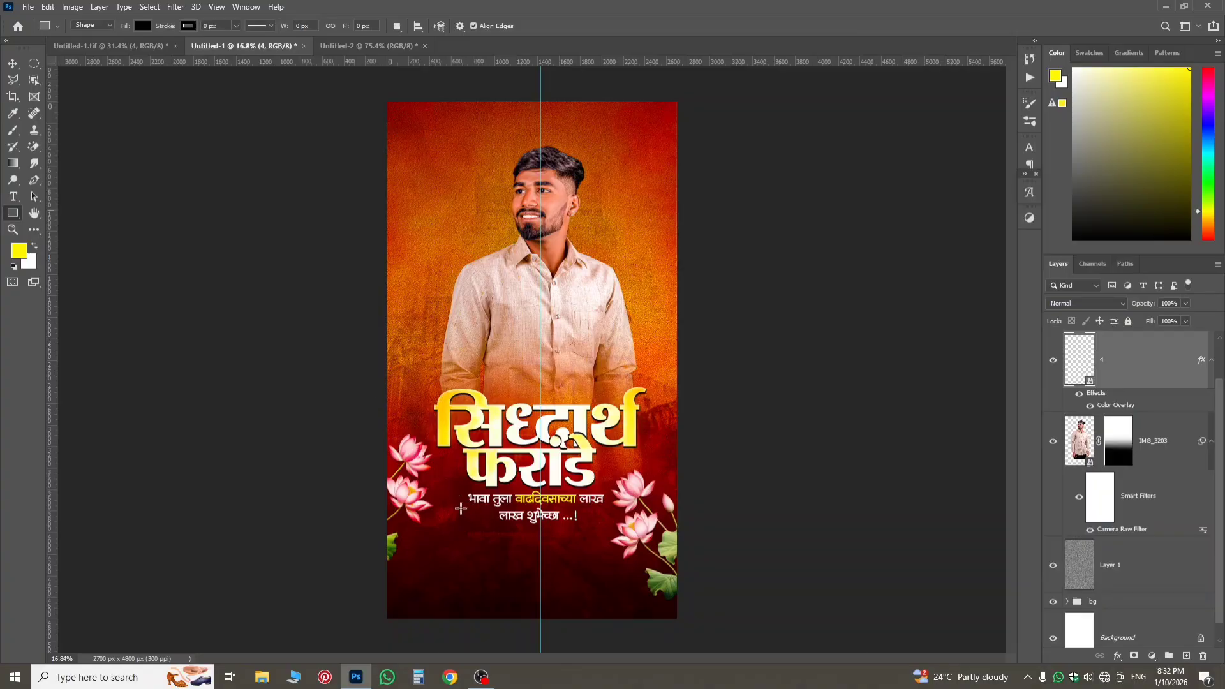
drag(472, 531, 597, 540)
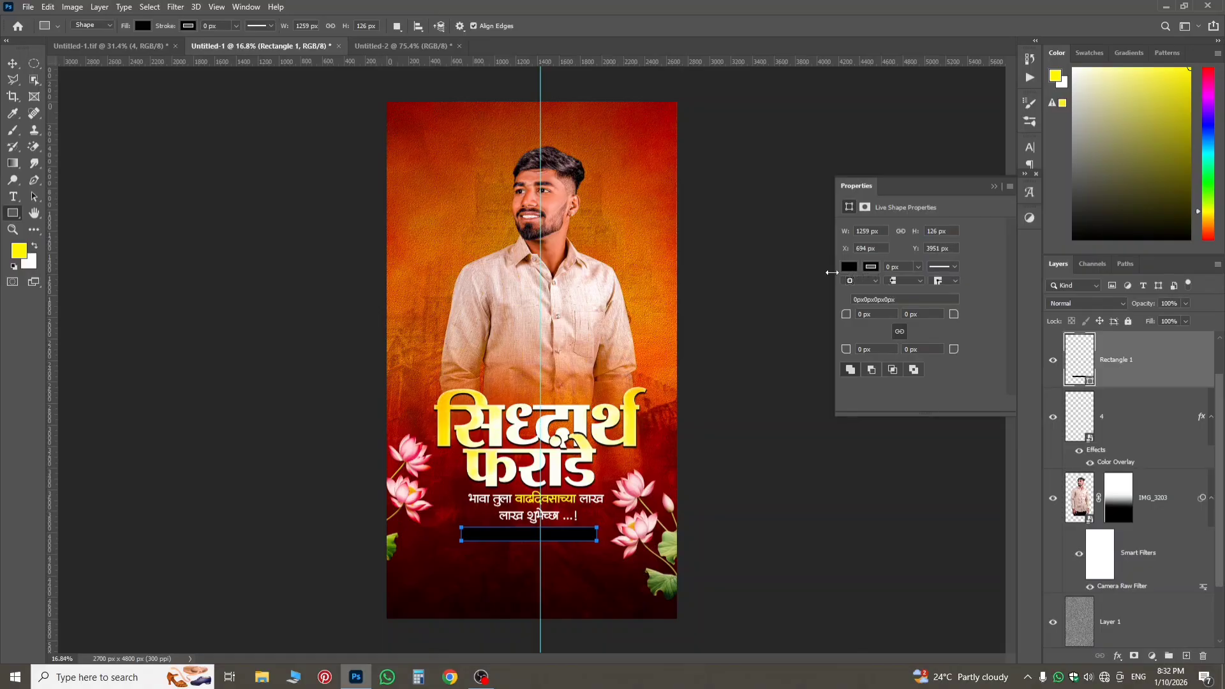
click(849, 269)
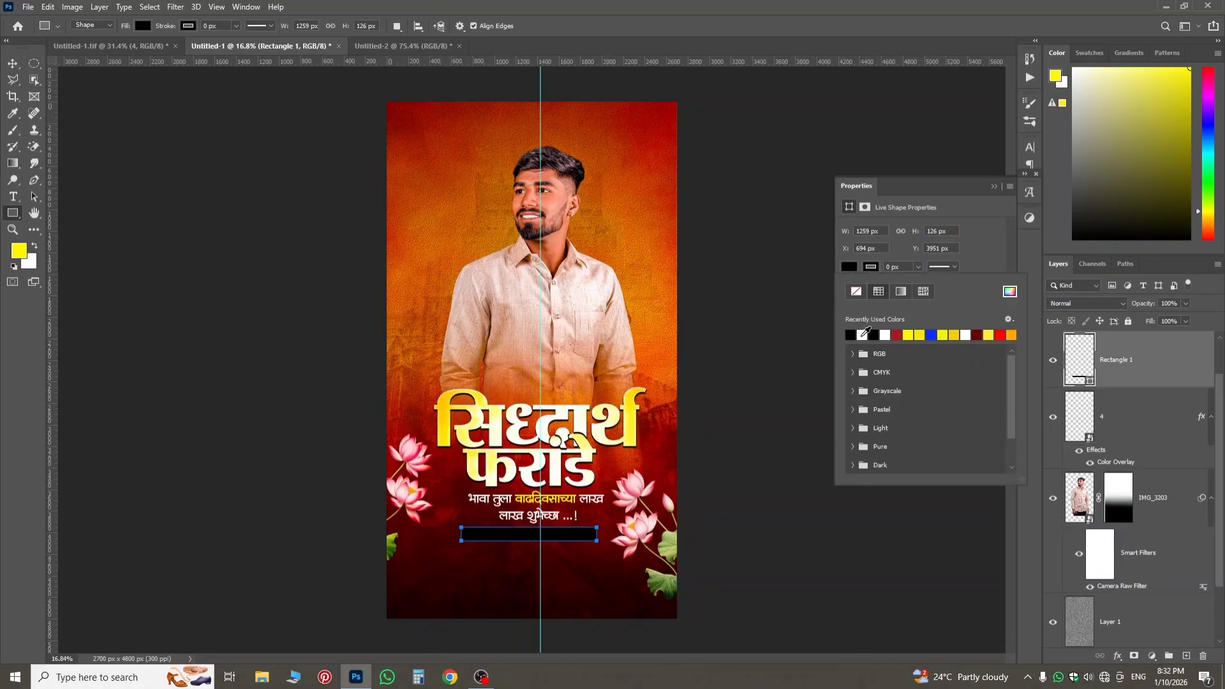
click(897, 335)
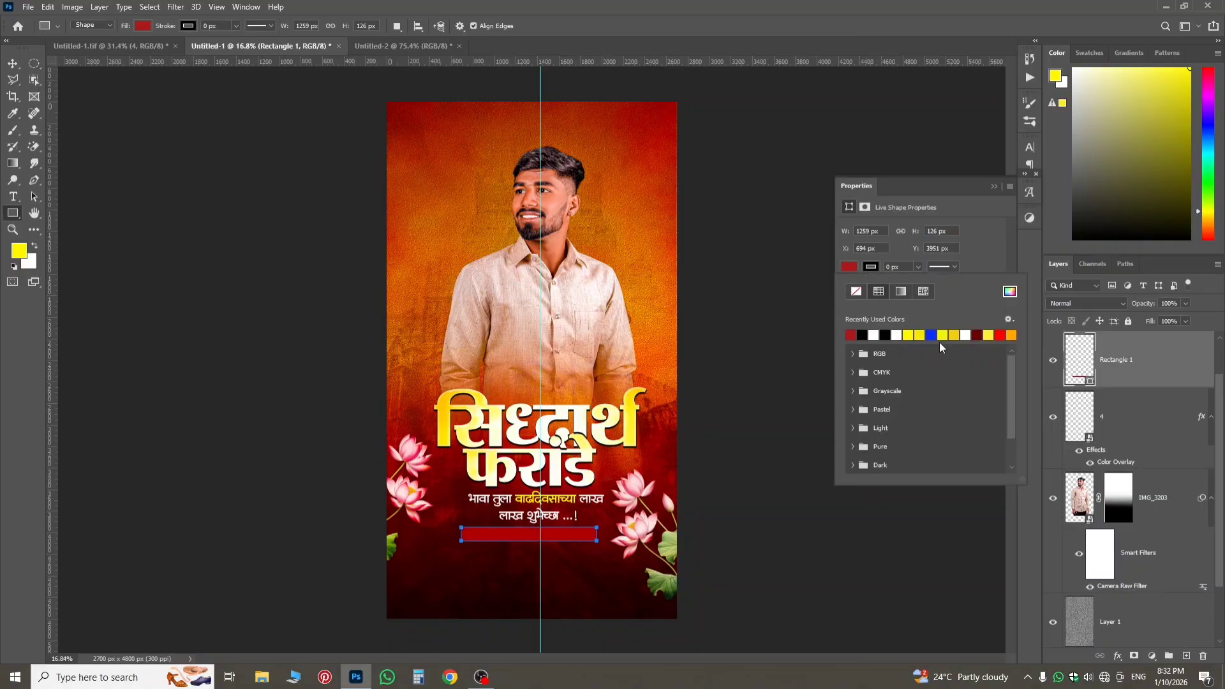
click(977, 335)
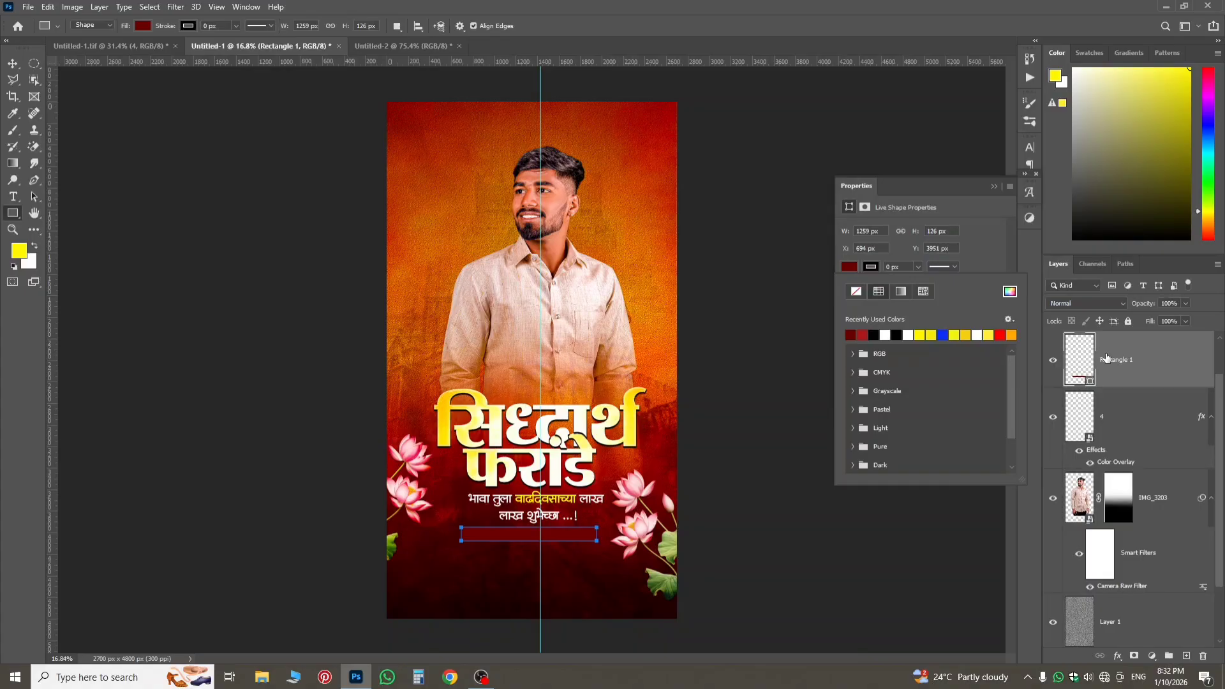
Move the rectangle directly beneath the credit line's layer and blend it in Overlay mode with a yellow fill.
drag(1121, 359, 1133, 440)
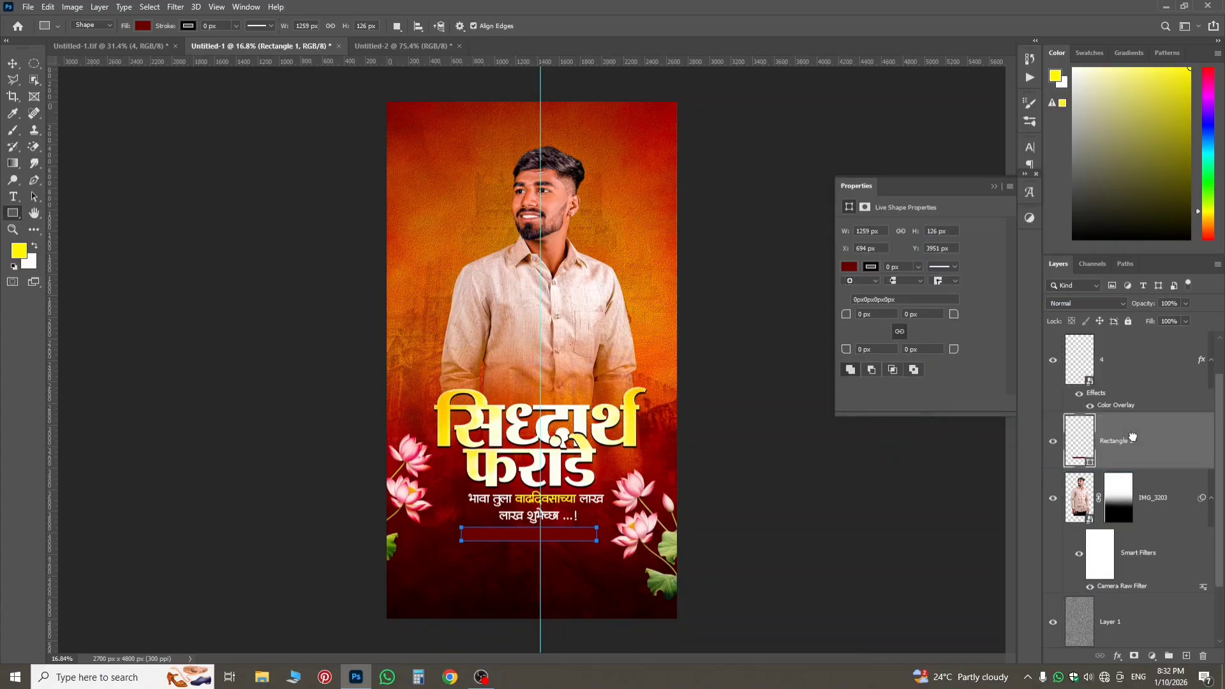
click(1083, 304)
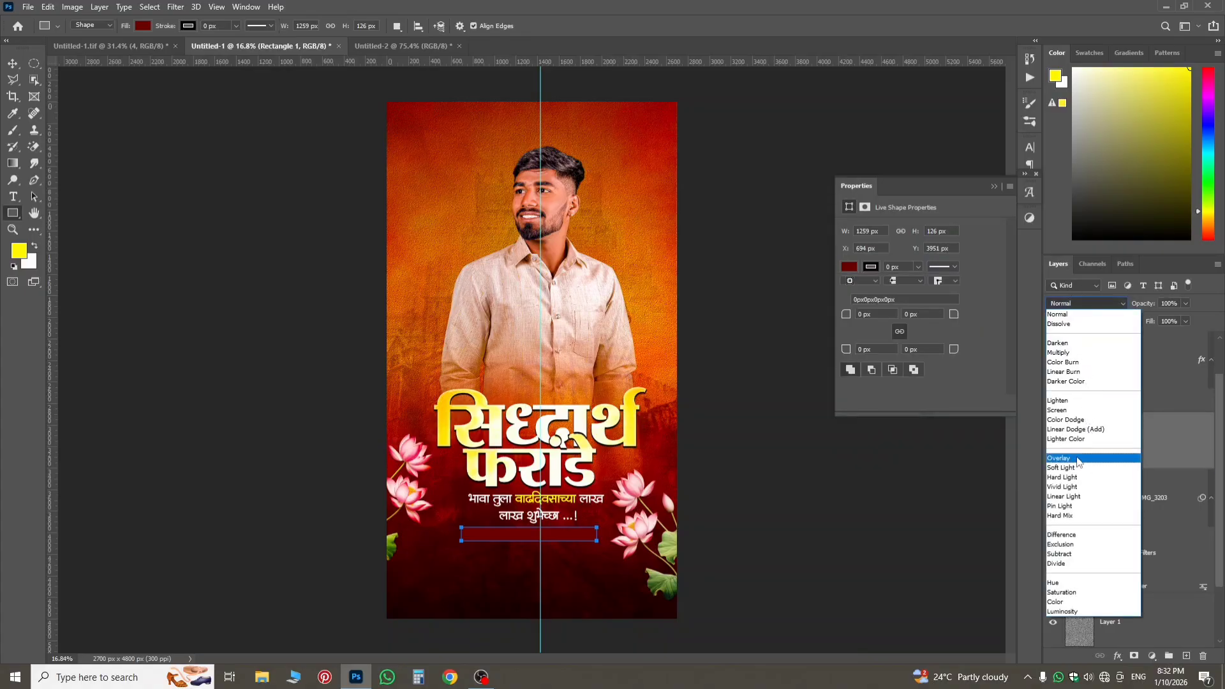
click(1060, 458)
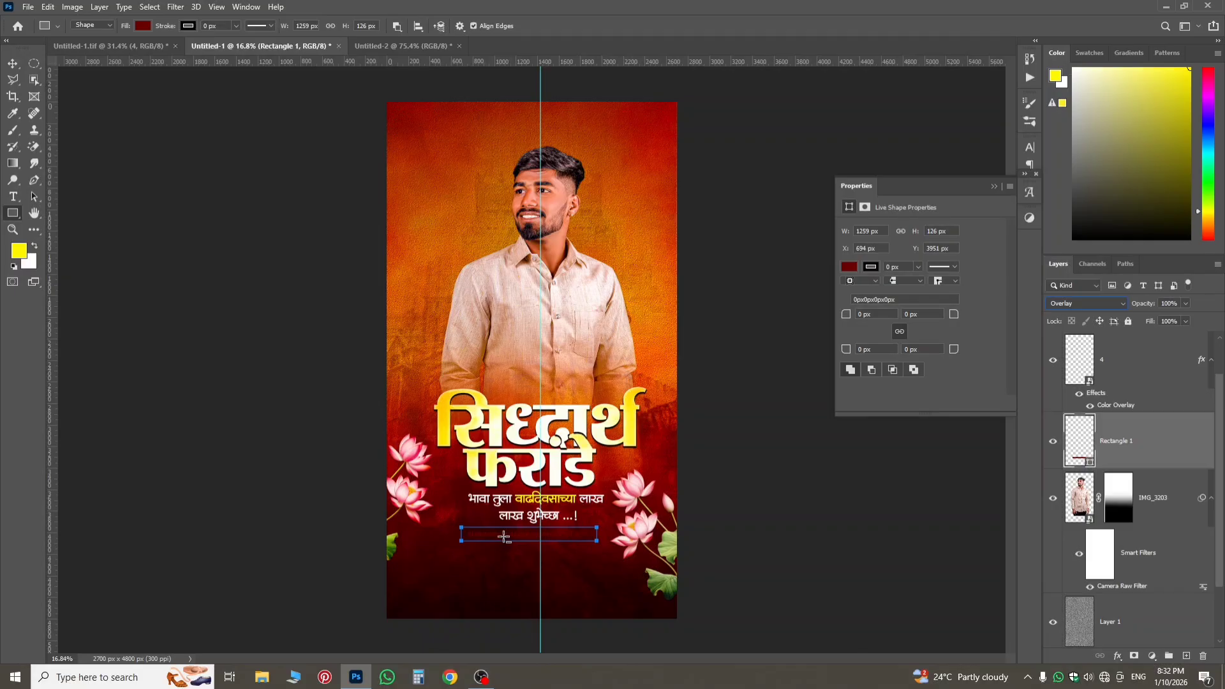
click(850, 268)
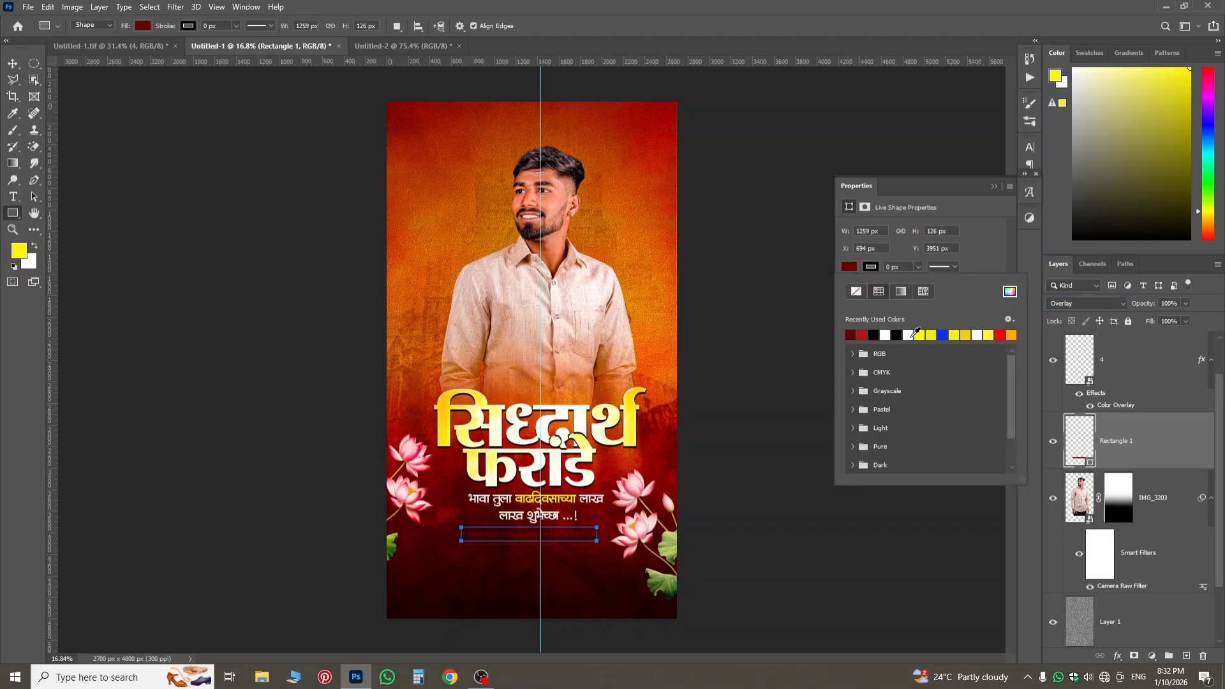
click(918, 334)
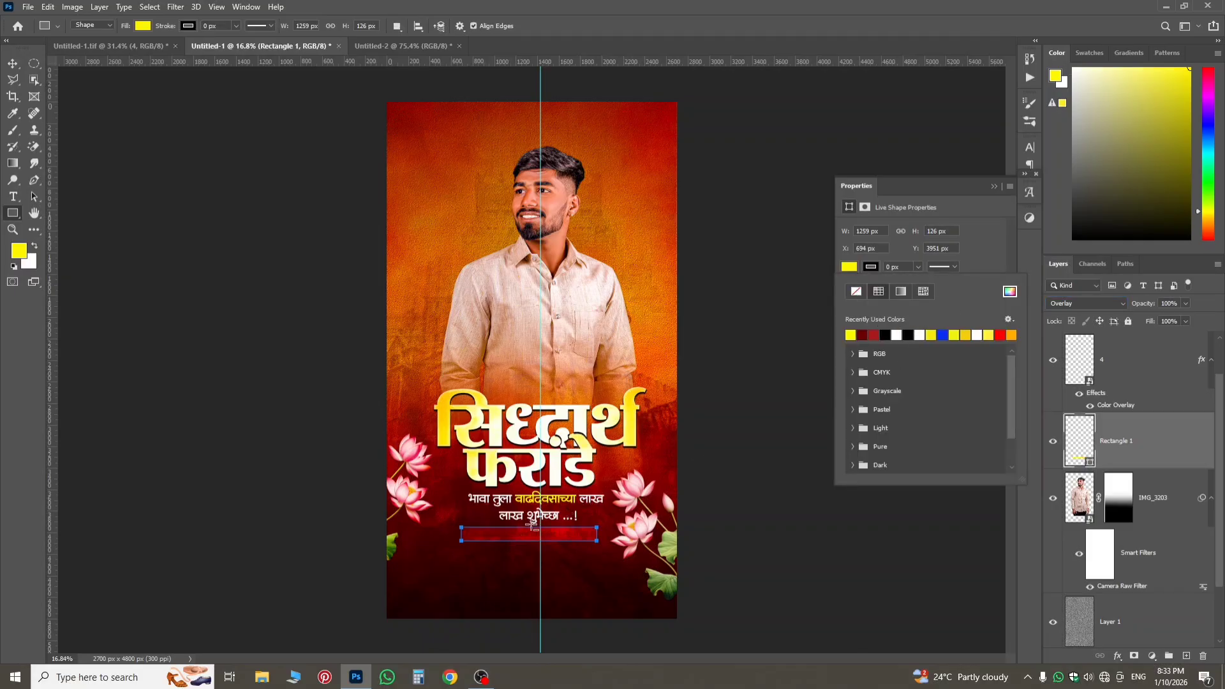
Try several recently used colours as the credit bar rectangle's fill and settle on bright red.
scroll(532, 526, up, 5)
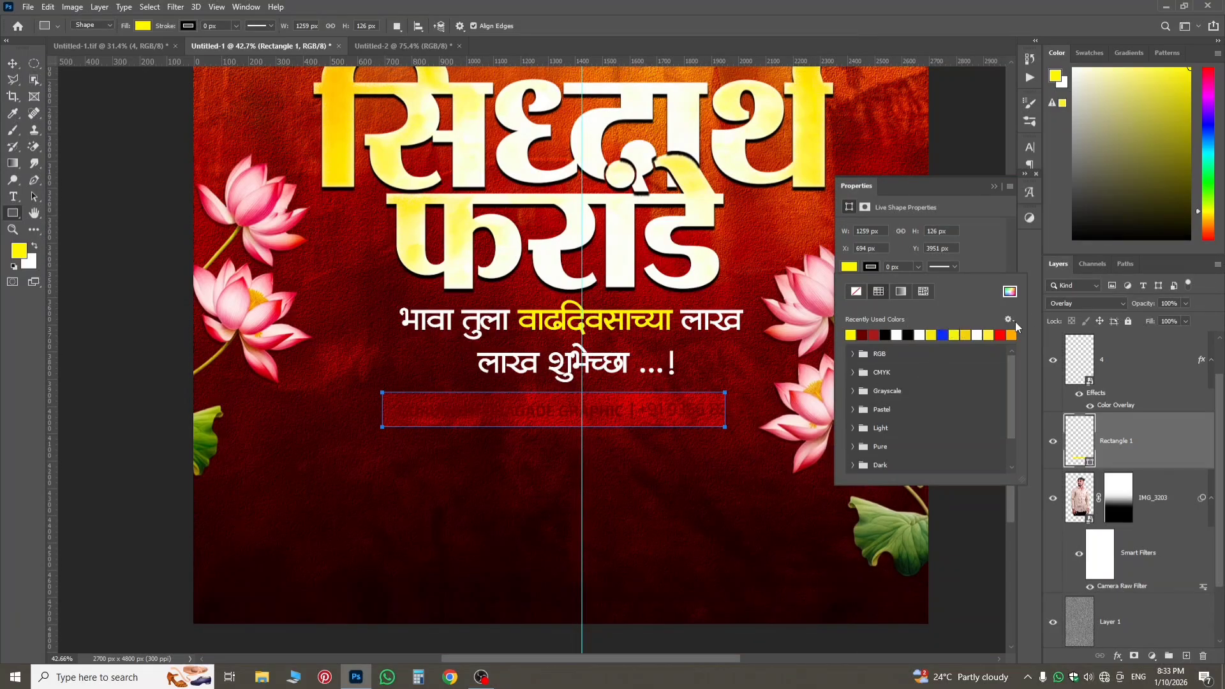
click(1001, 335)
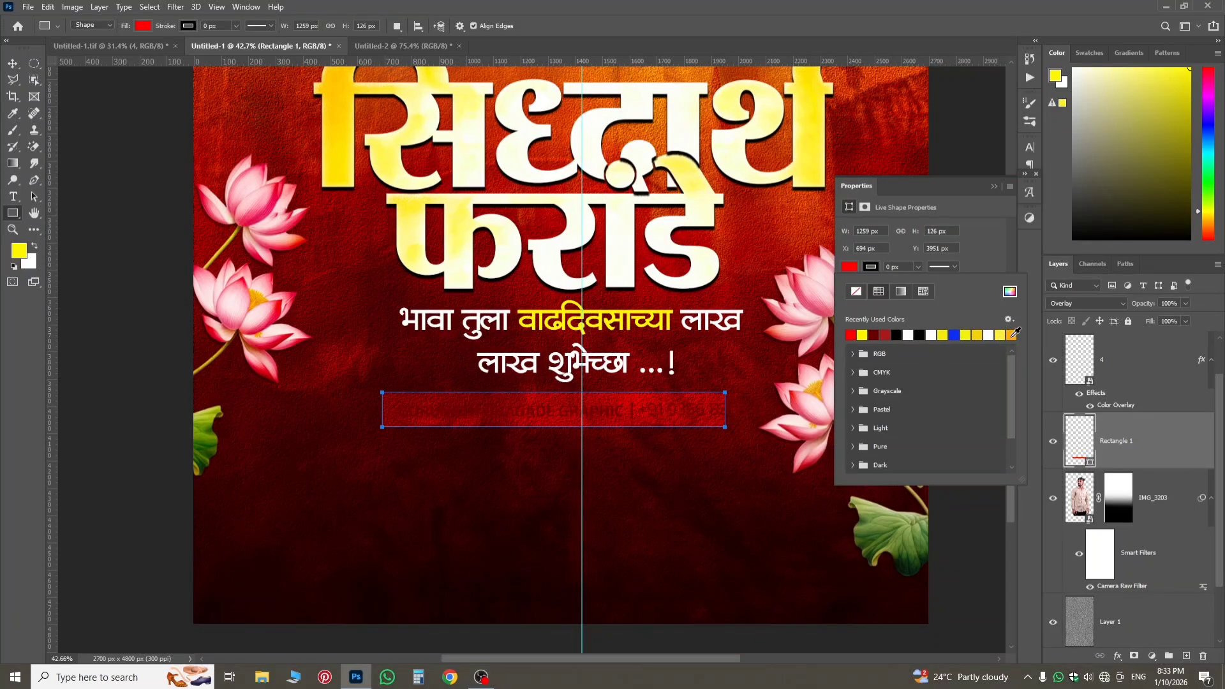
click(1011, 335)
click(966, 335)
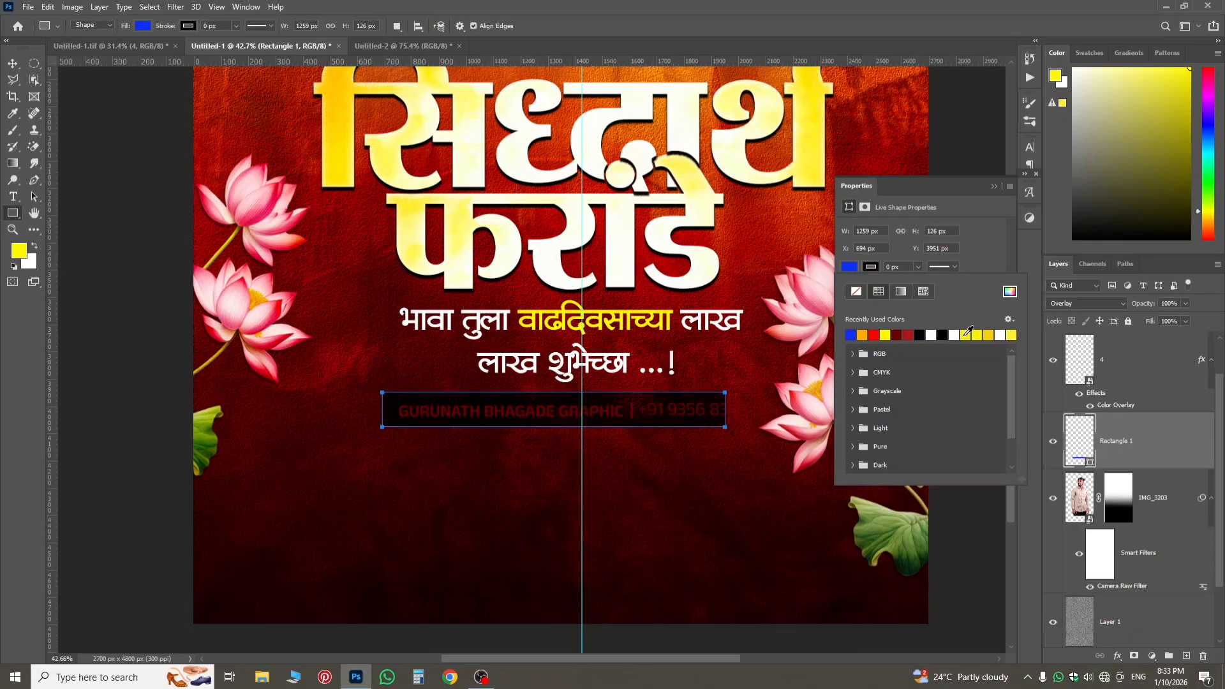
click(943, 336)
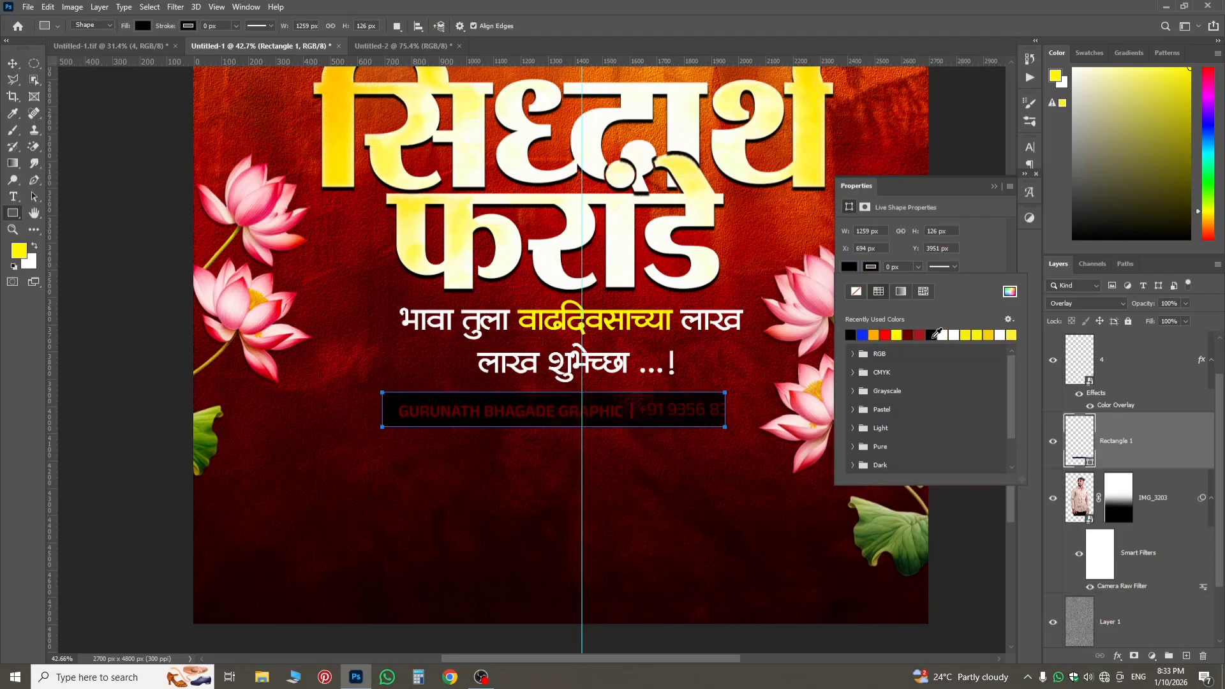
click(918, 334)
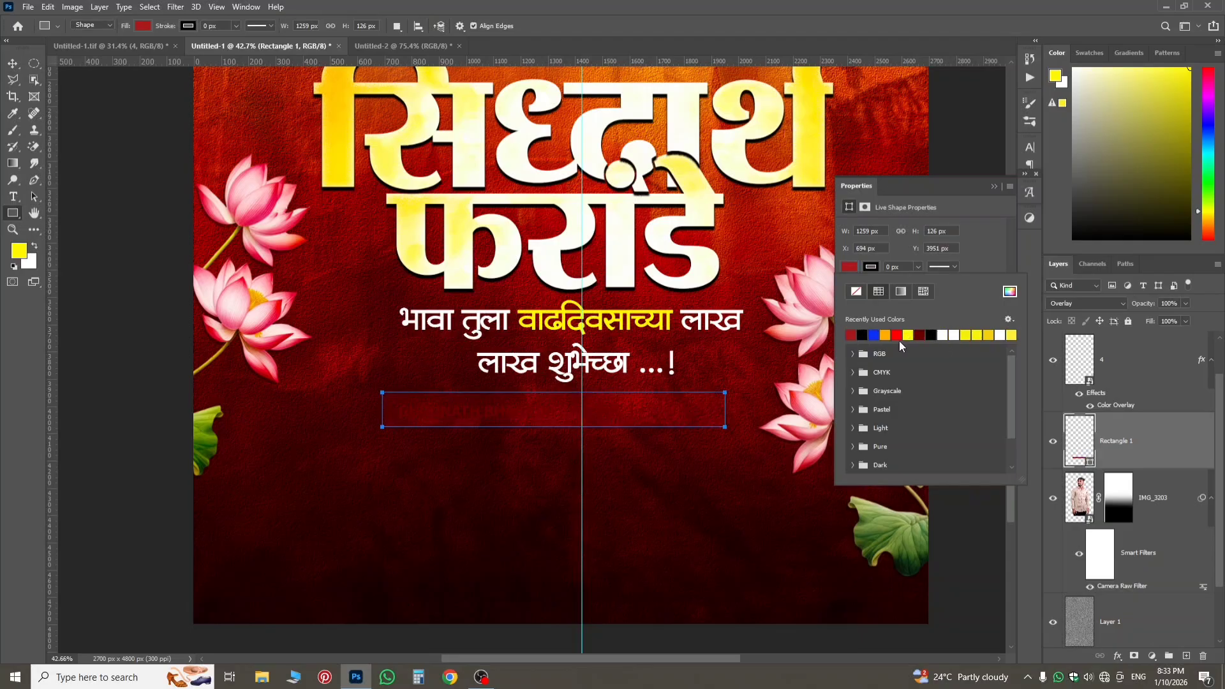
click(899, 334)
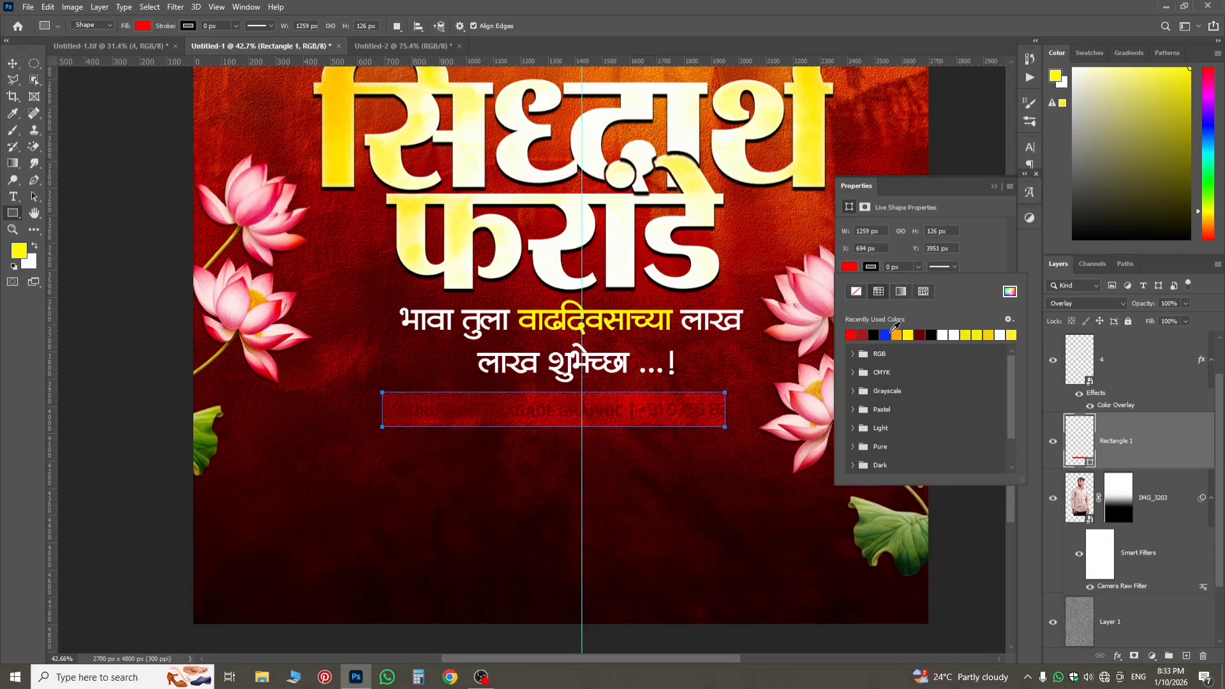
click(1126, 435)
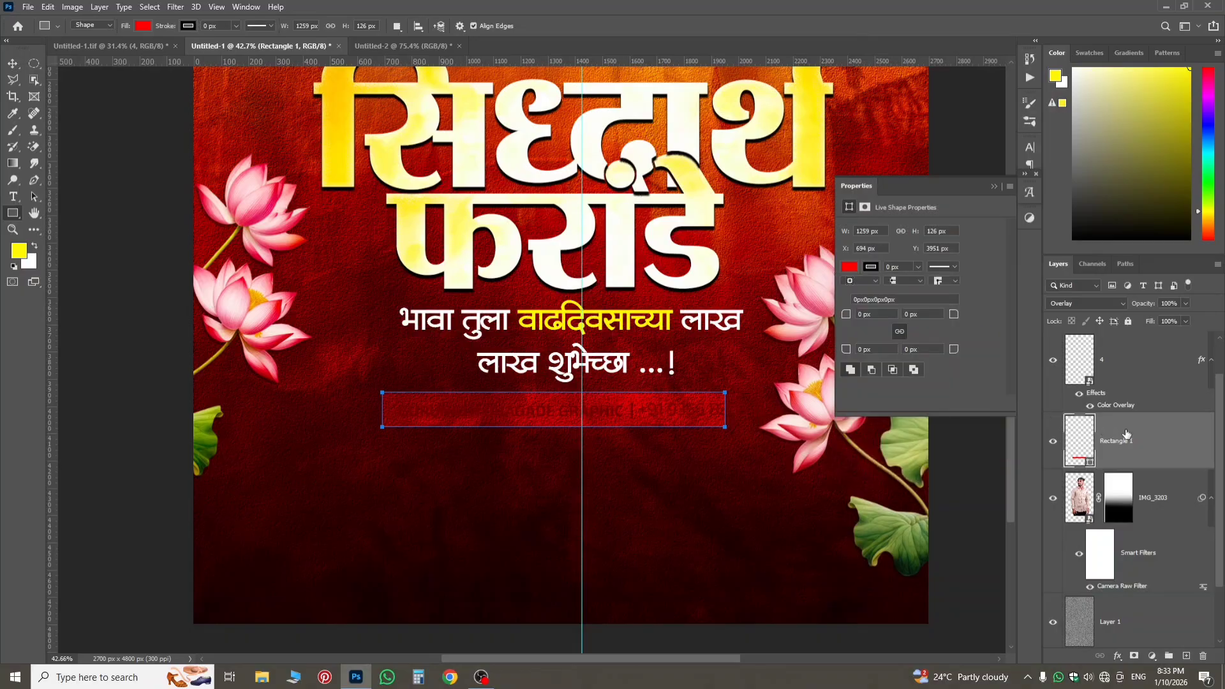
Change the colour overlay of the credit line, layer 4, to white.
click(1113, 371)
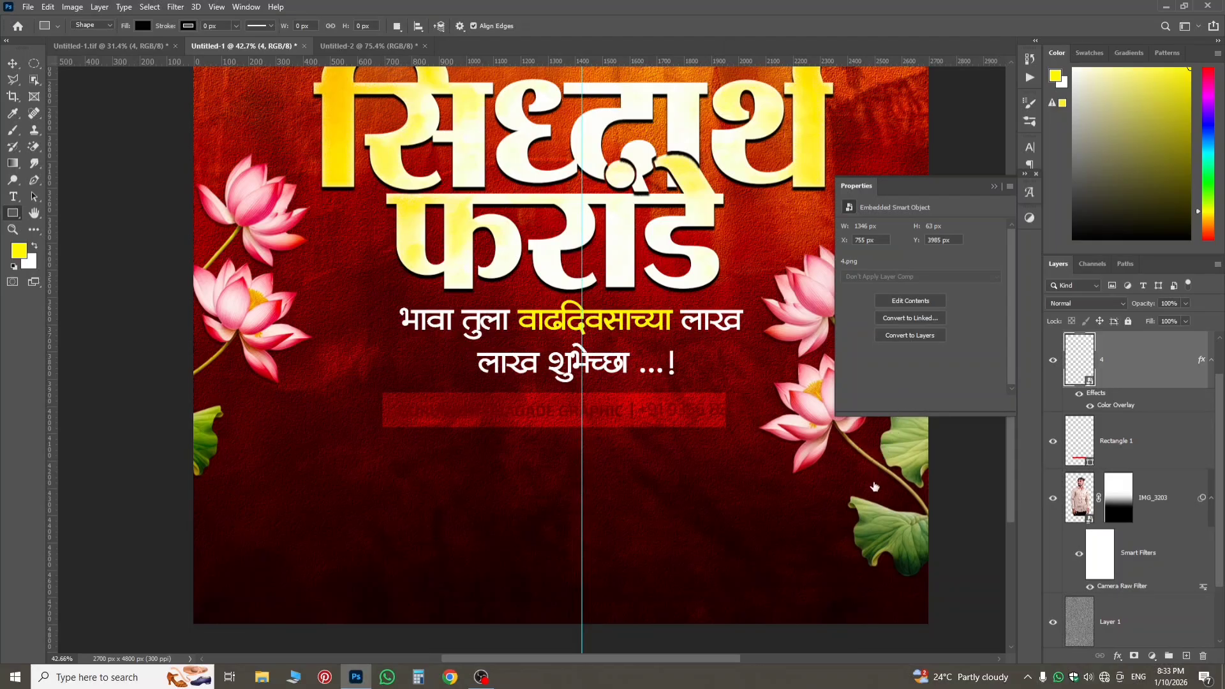
click(1027, 101)
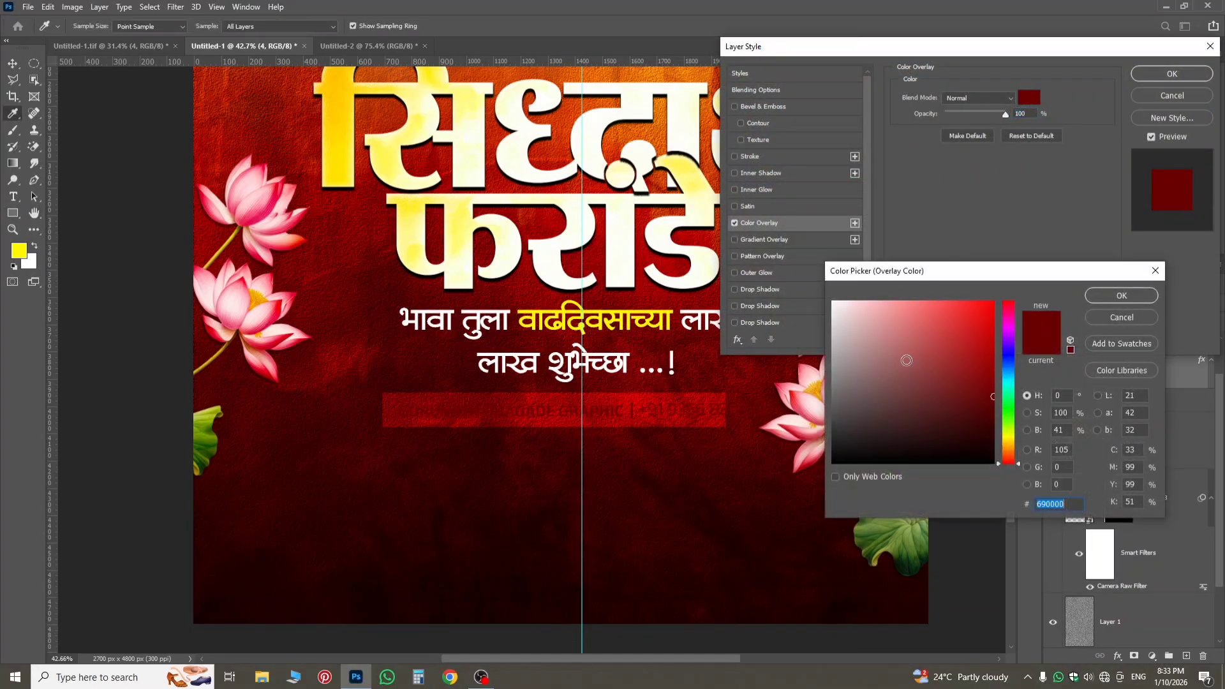
click(833, 301)
click(1100, 297)
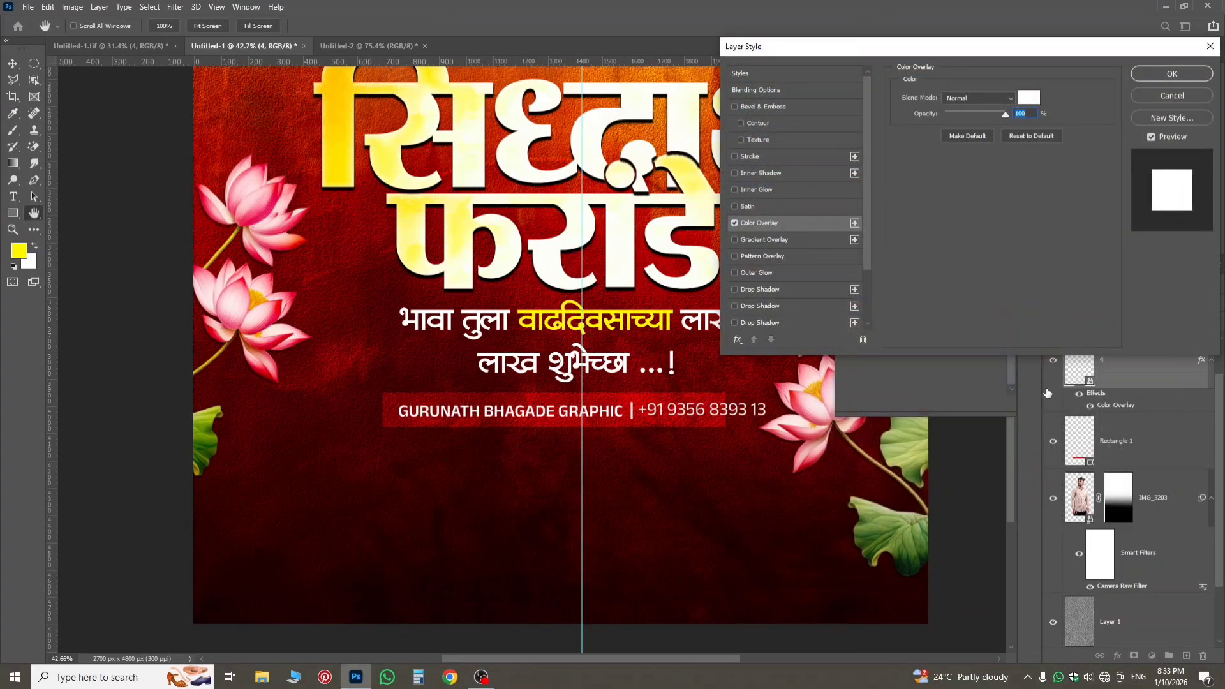
click(1172, 74)
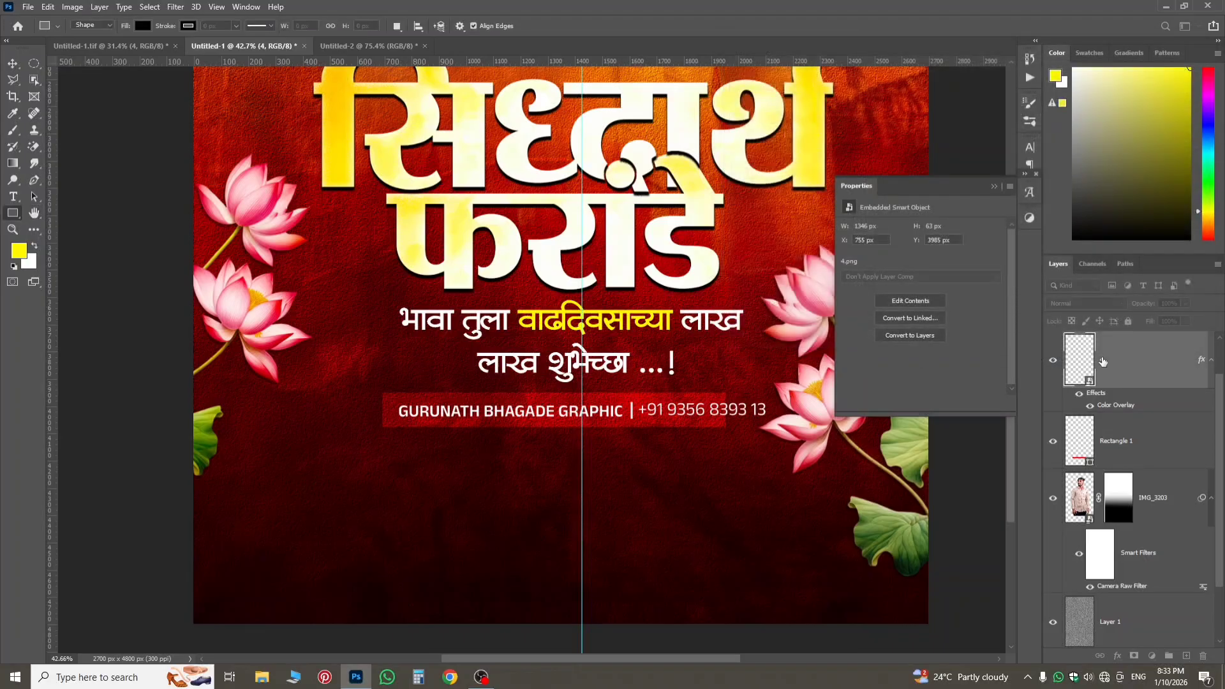
Stretch the red rectangle to span the whole credit line and halve its height, making it about 1437 px by 63 px.
click(1123, 440)
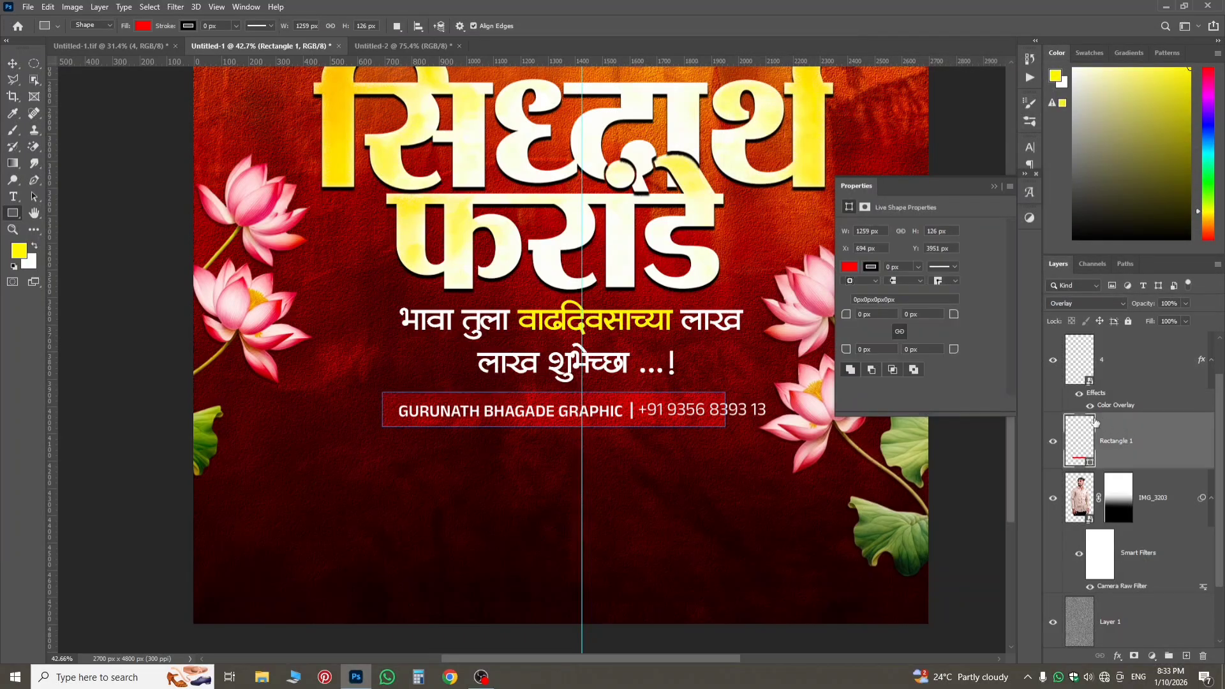
key(ctrl+t)
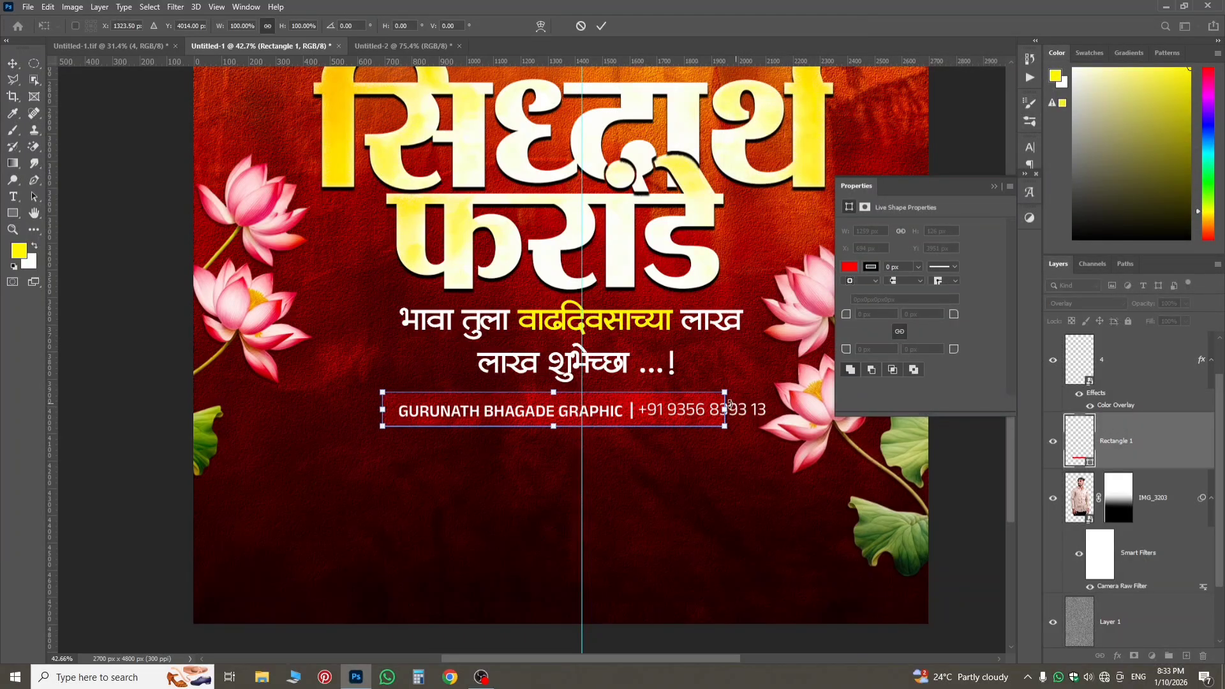
drag(724, 409, 774, 409)
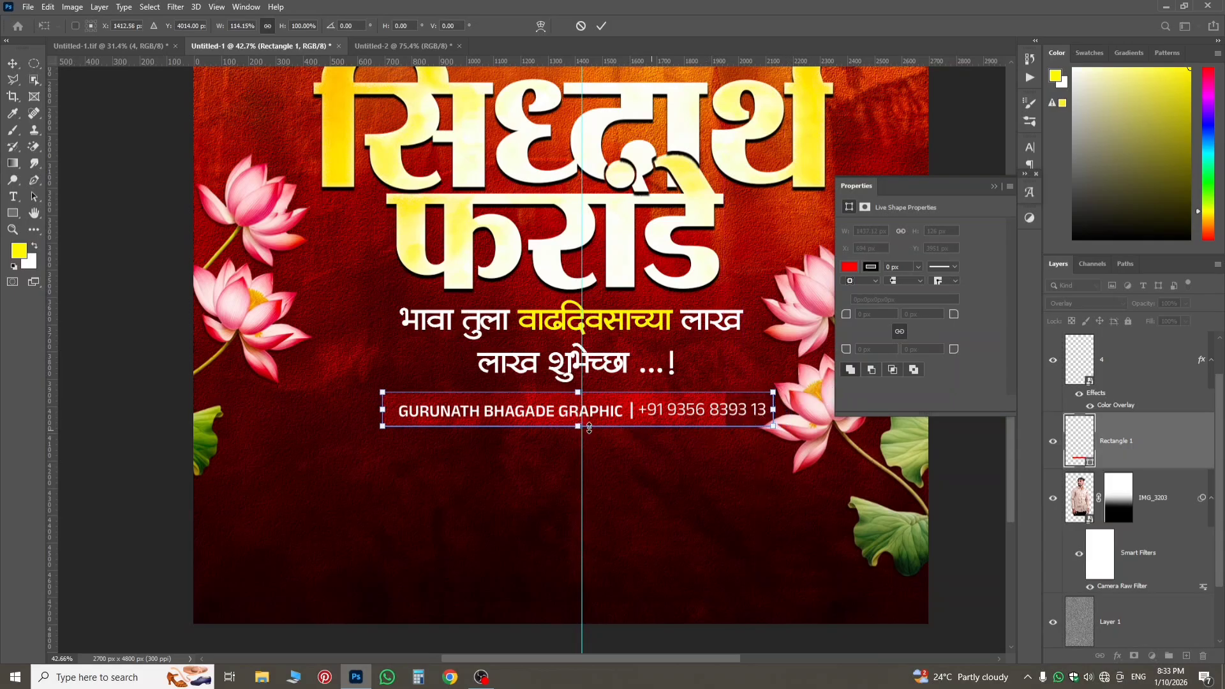
drag(578, 426, 578, 402)
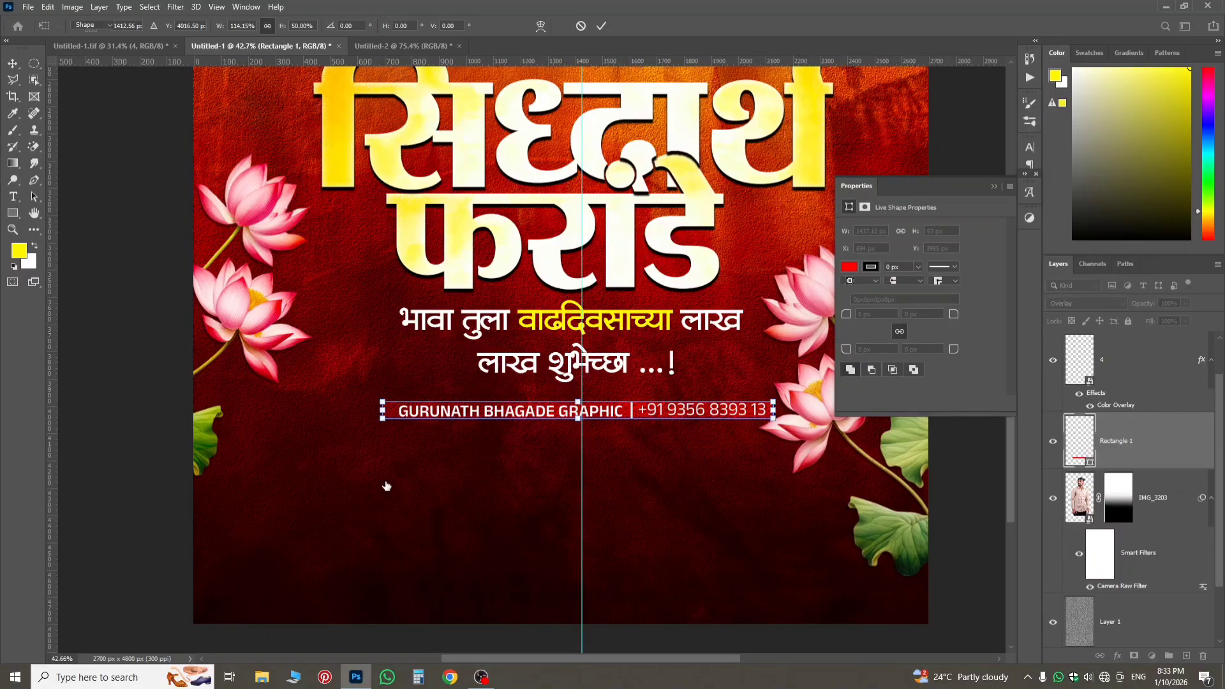
key(Return)
scroll(630, 465, down, 3)
scroll(567, 427, down, 2)
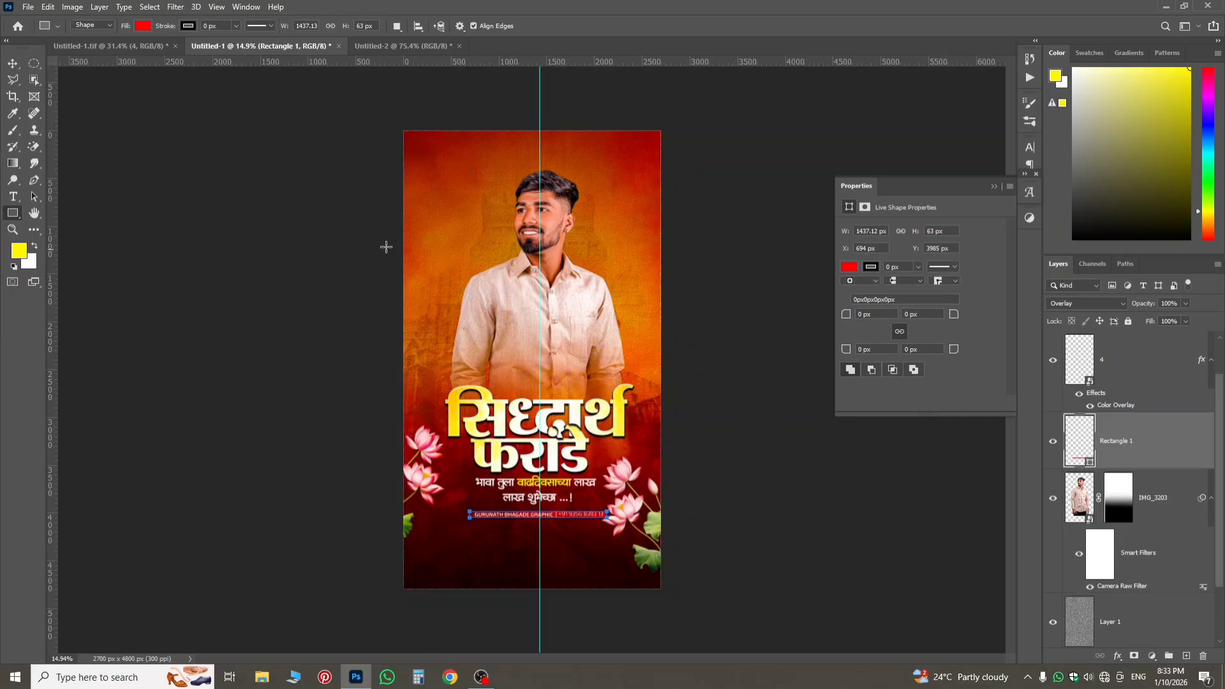
Check the layout against the reference Untitled-1.tif and nudge the right-hand lotus in Untitled-1 slightly right and up to about X 2101 px, Y 3238 px.
click(134, 46)
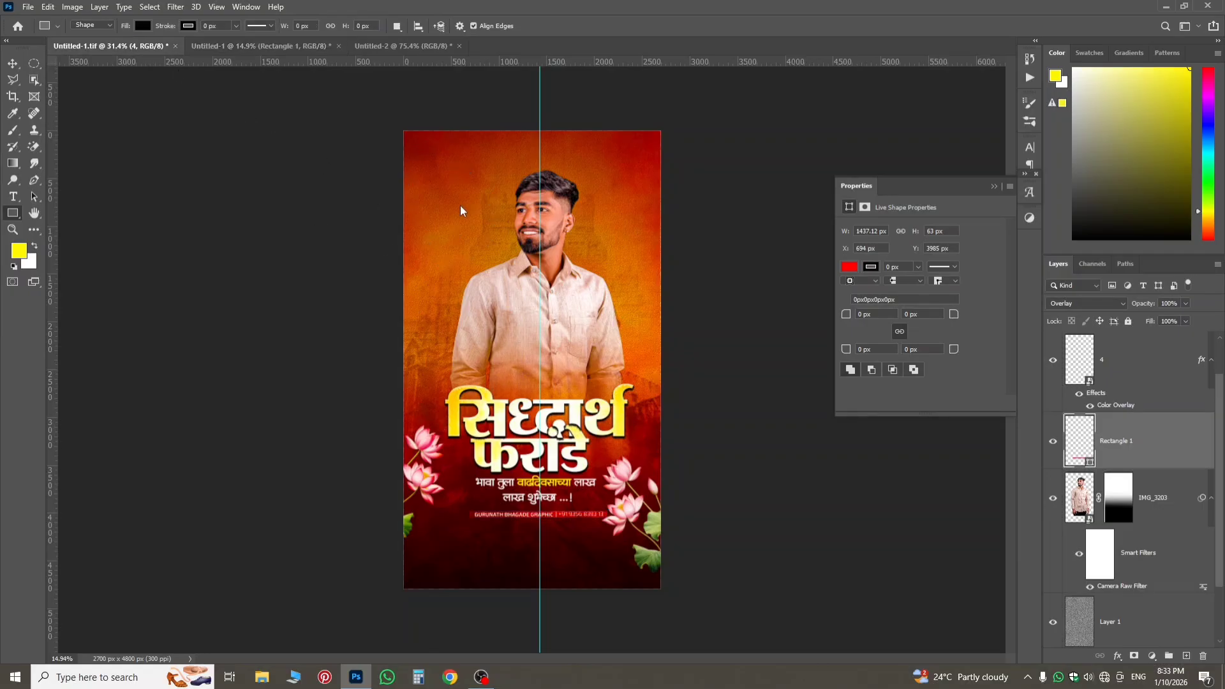
scroll(542, 252, down, 3)
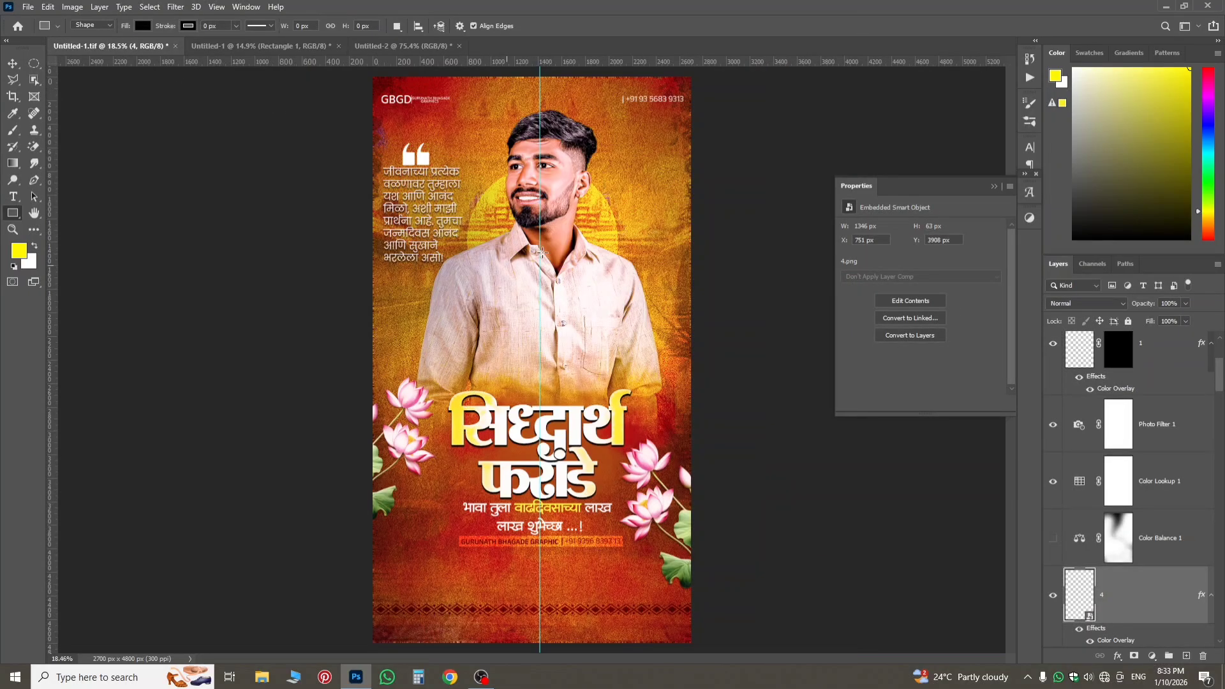
key(ctrl+Tab)
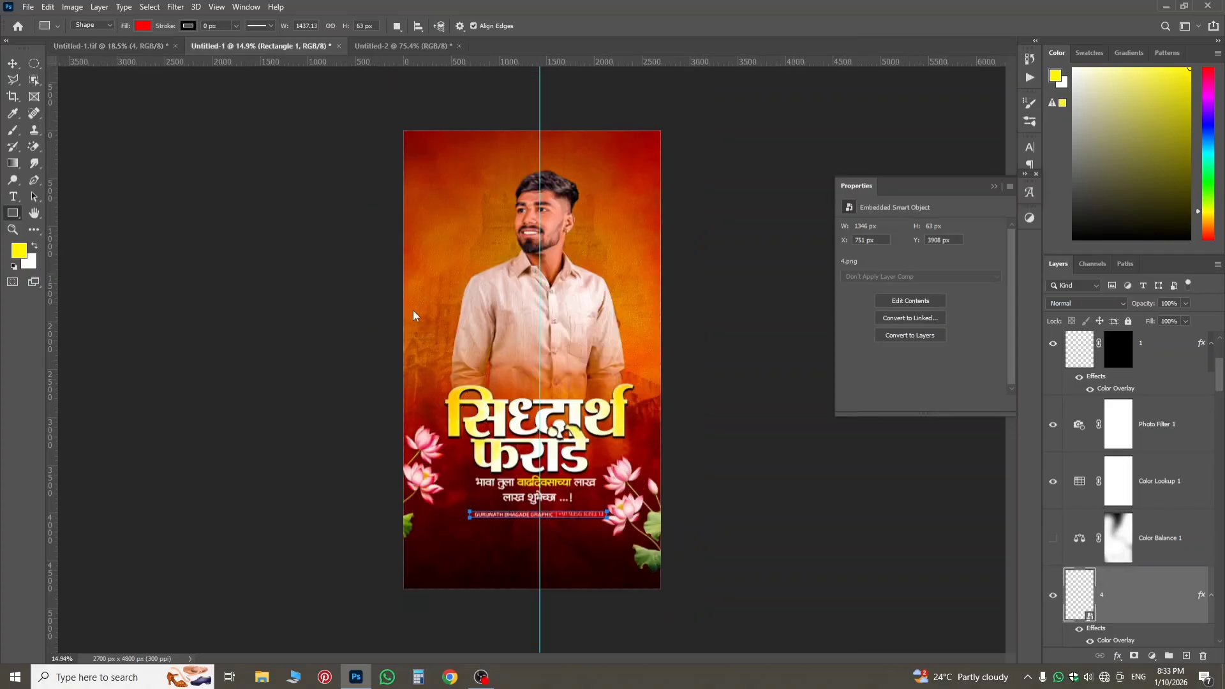
scroll(504, 366, up, 2)
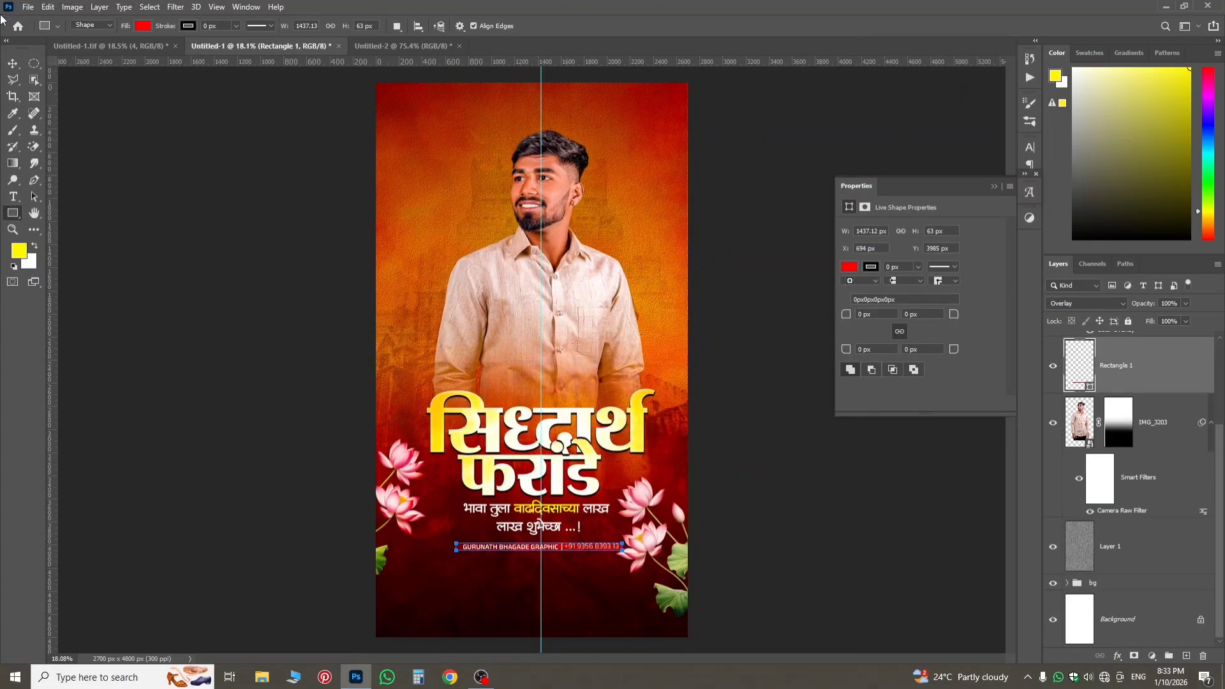
click(13, 63)
click(657, 506)
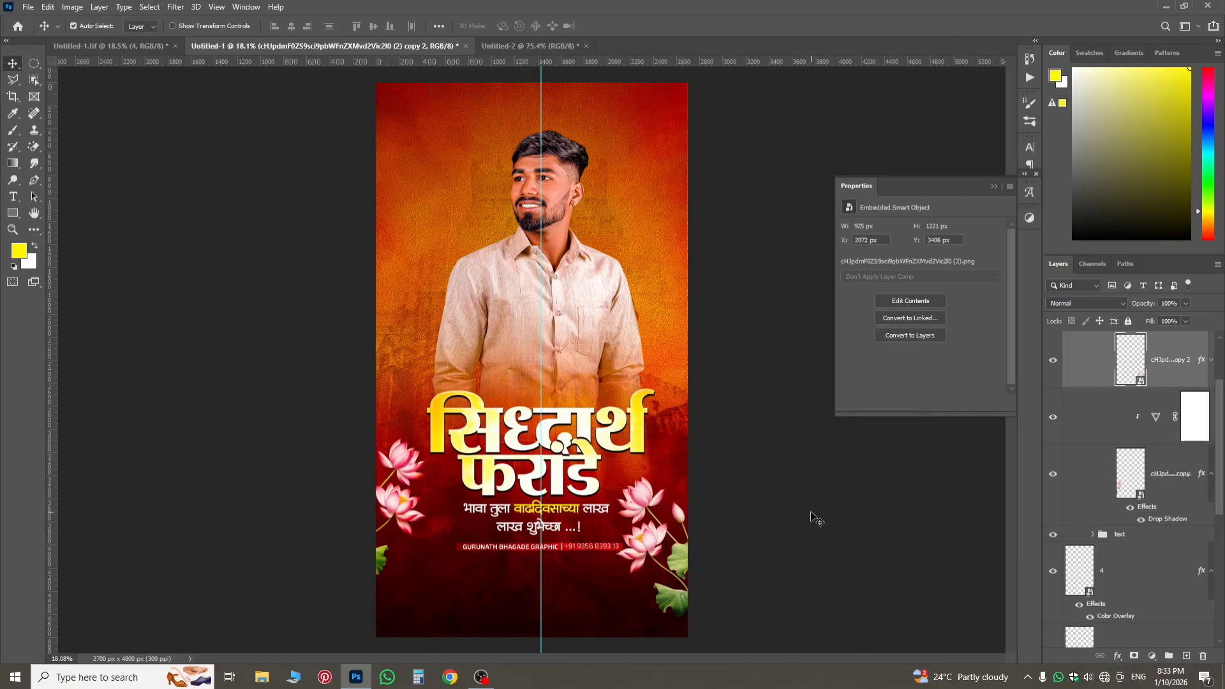
key(shift+Right)
key(shift+Right)
key(shift+Right)
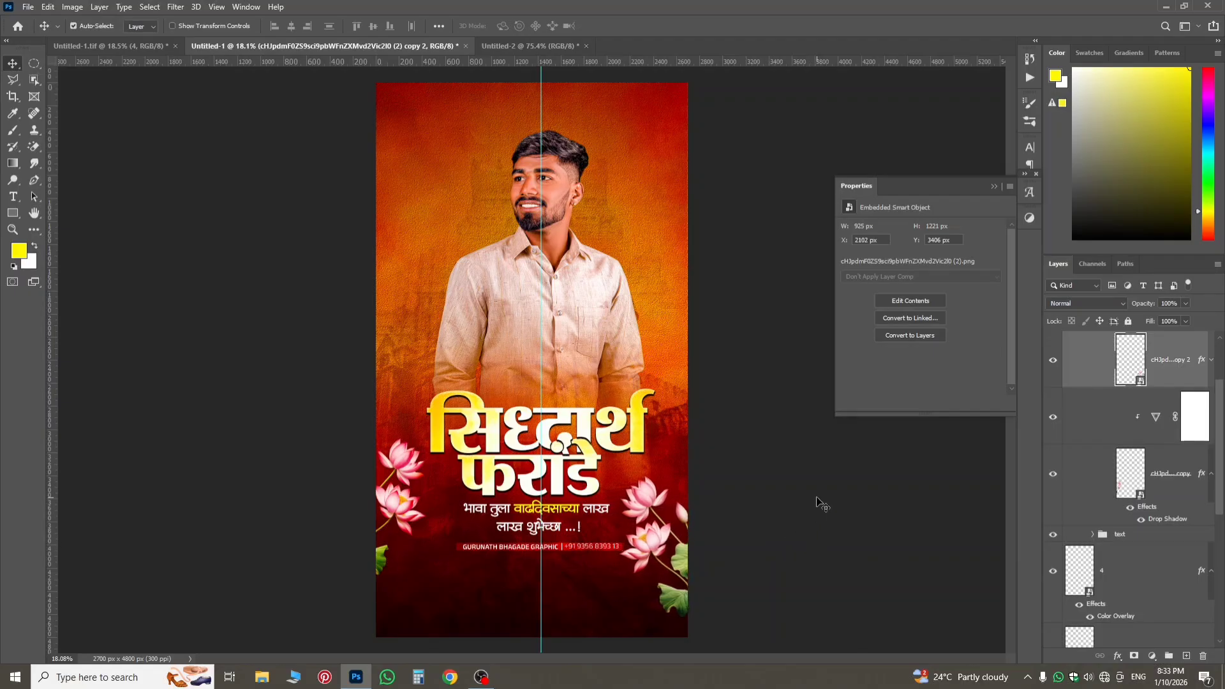
key(Right)
key(Right)
key(Up)
key(Up)
key(Up)
key(Right)
key(Right)
key(Right)
key(Right)
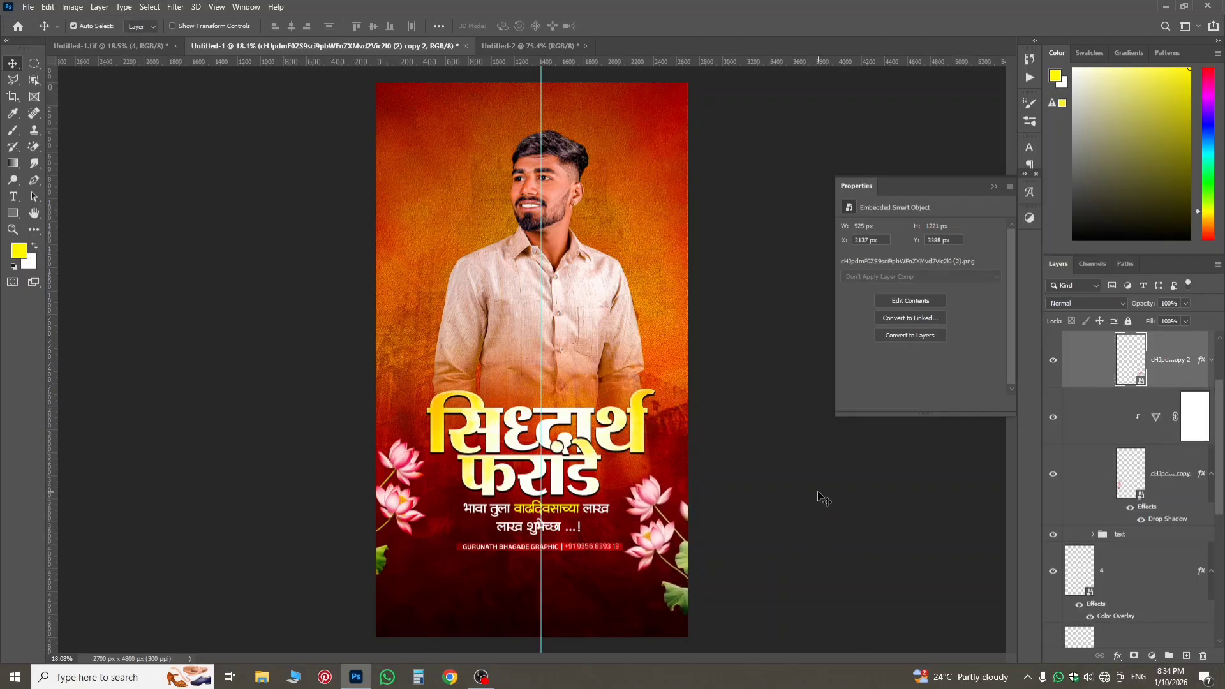
key(shift+Up)
key(shift+Up)
key(shift+Up)
key(shift+Up)
key(shift+Up)
key(shift+Up)
key(shift+Up)
key(shift+Up)
key(shift+Up)
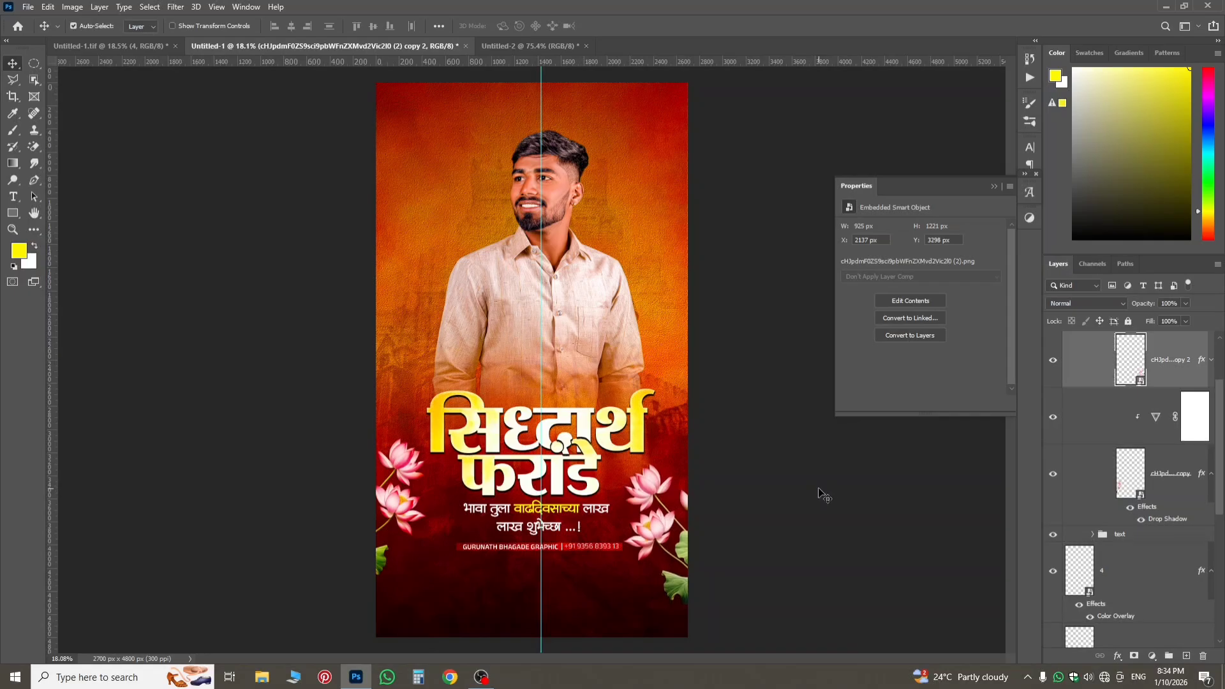
key(Left)
key(Left)
key(Left)
key(Up)
key(Up)
key(Up)
key(Up)
key(Up)
key(Up)
key(Up)
key(Up)
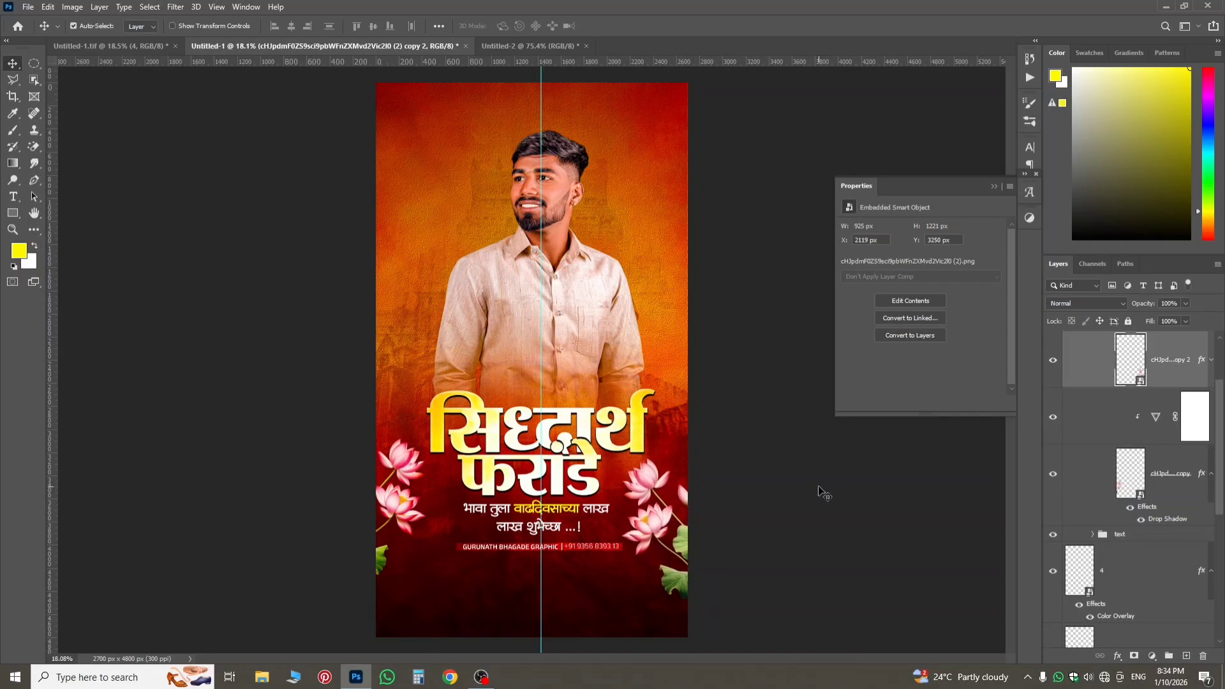
key(Left)
key(Left)
key(Left)
key(Up)
key(Up)
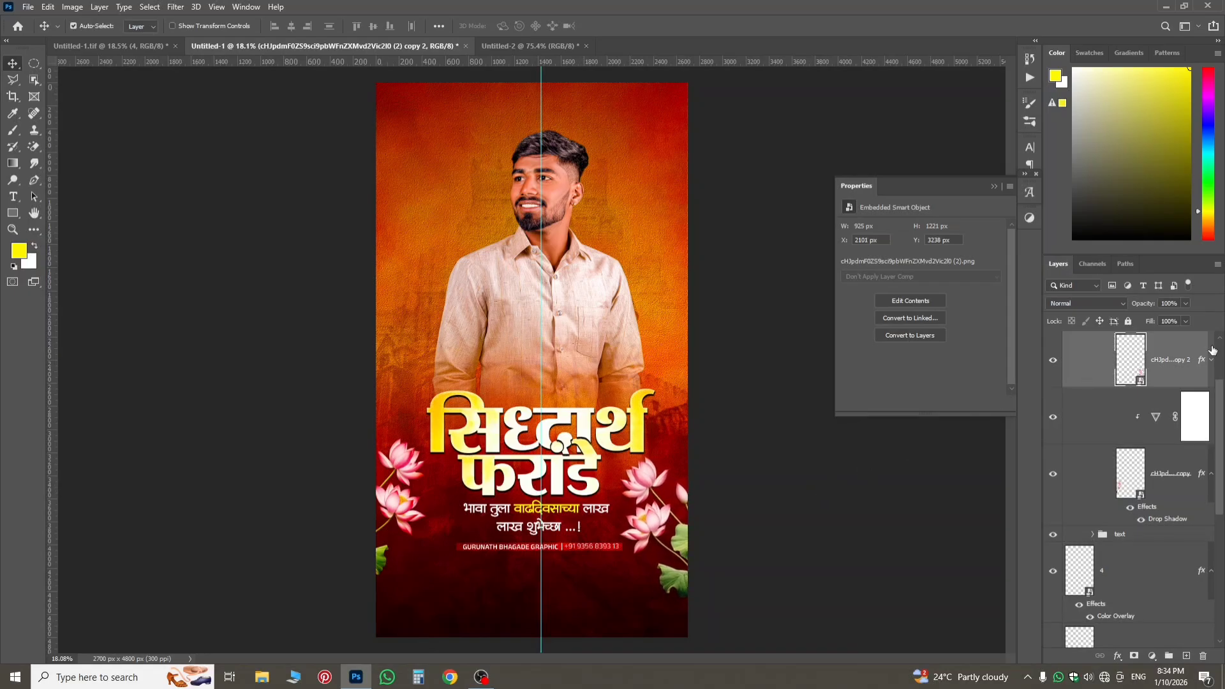
Draw a circle about 801 px in diameter beside the man's head, on a layer directly above IMG_3203.
scroll(1148, 580, down, 5)
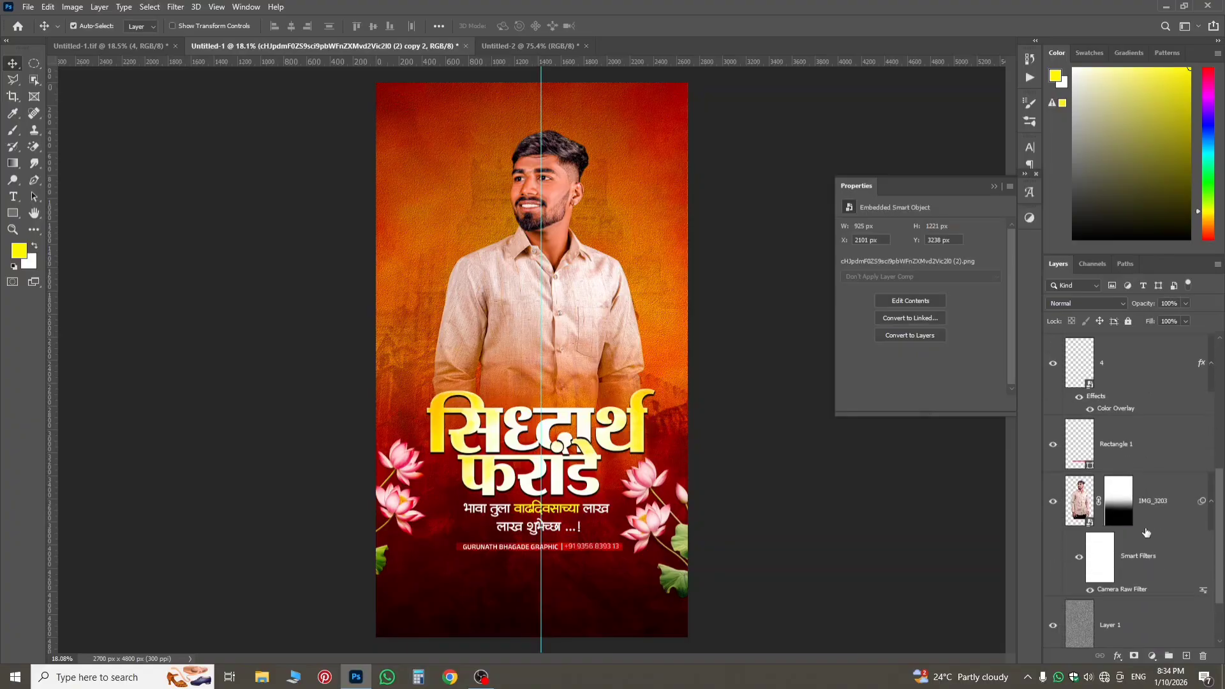
click(1143, 513)
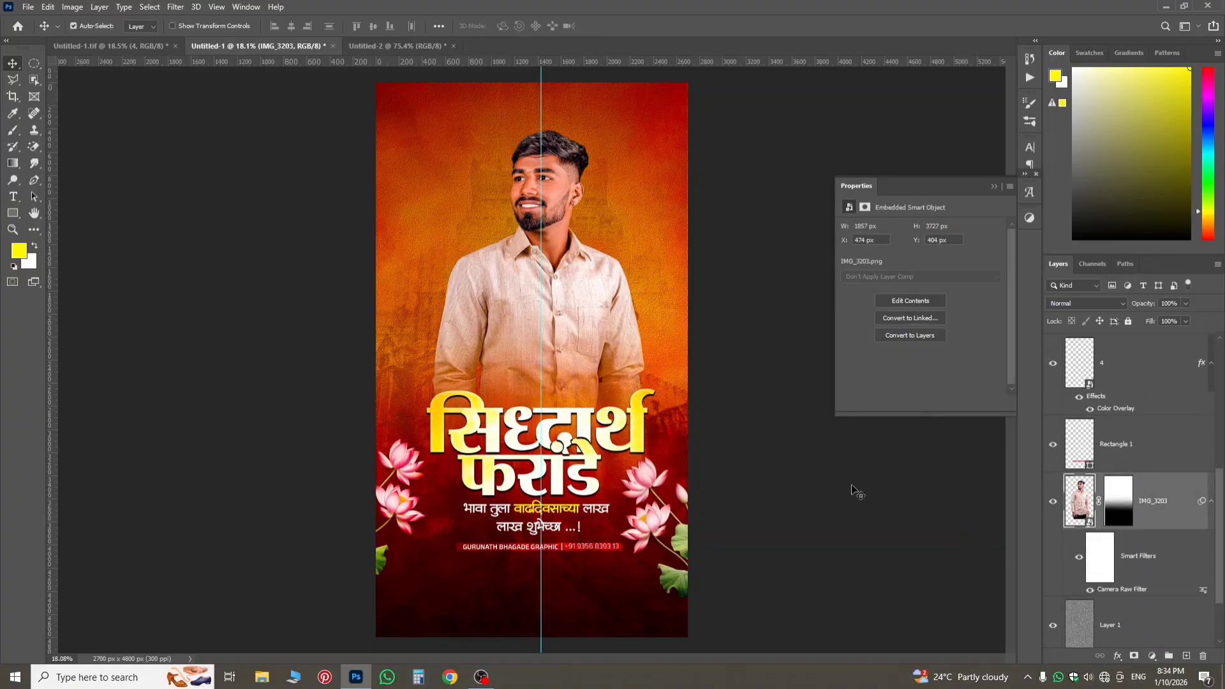
right_click(5, 213)
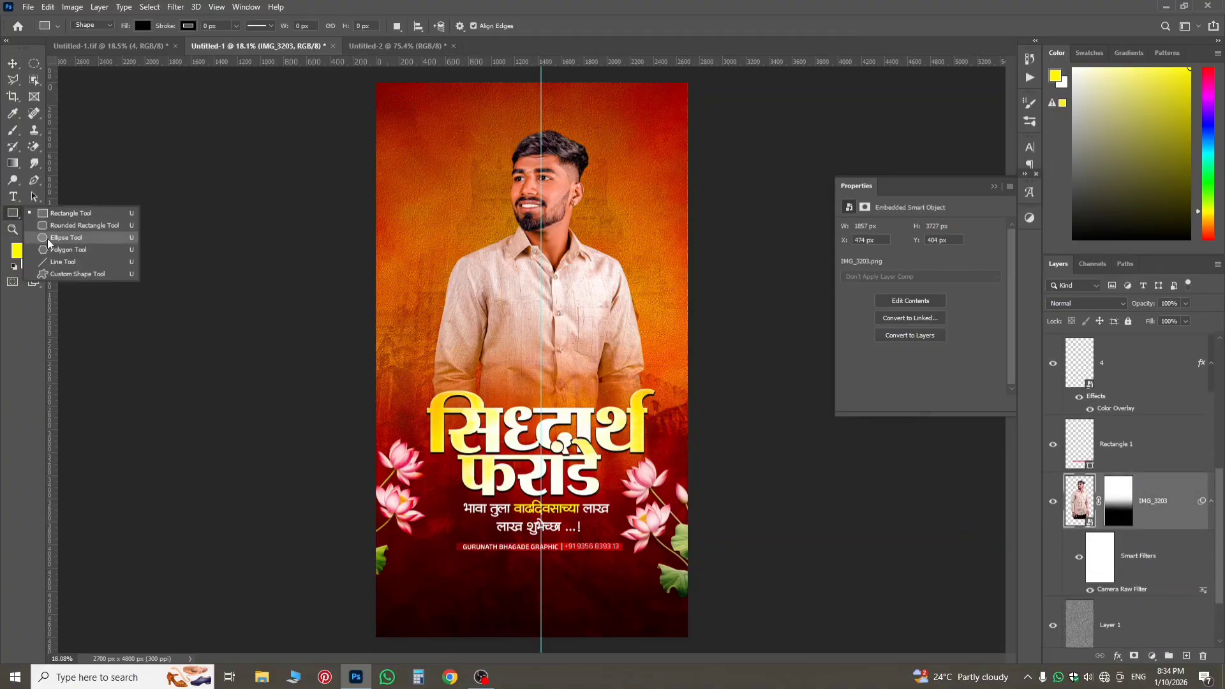
click(66, 238)
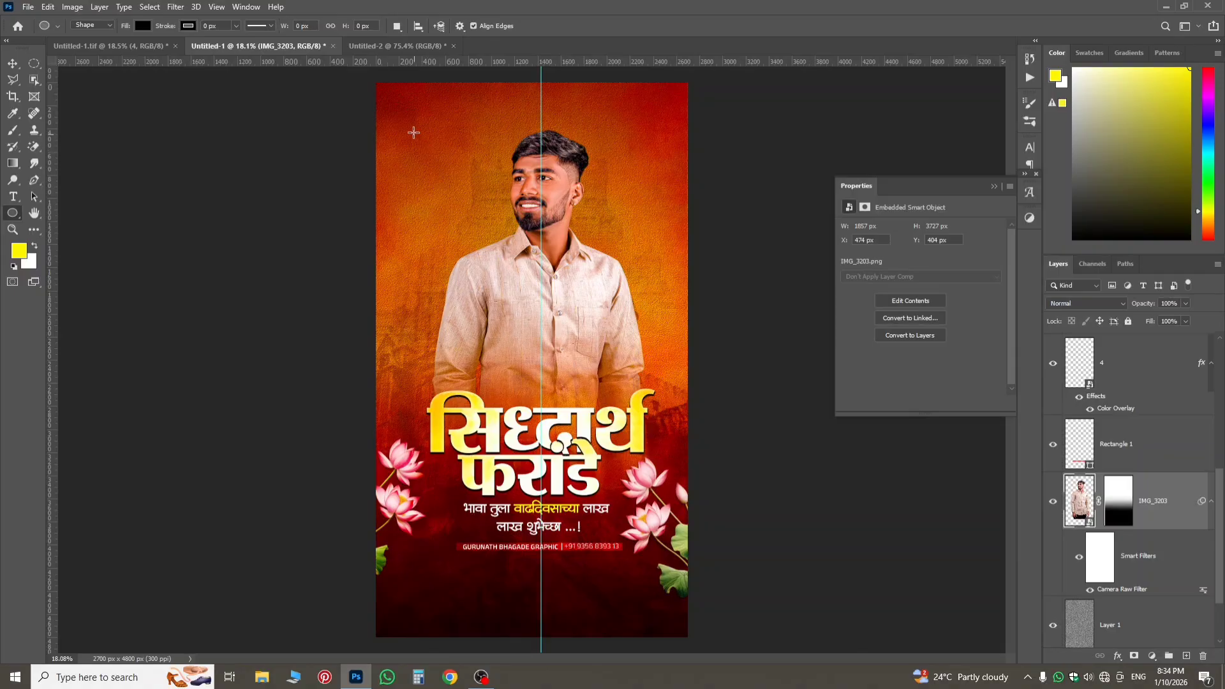
drag(414, 132, 506, 229)
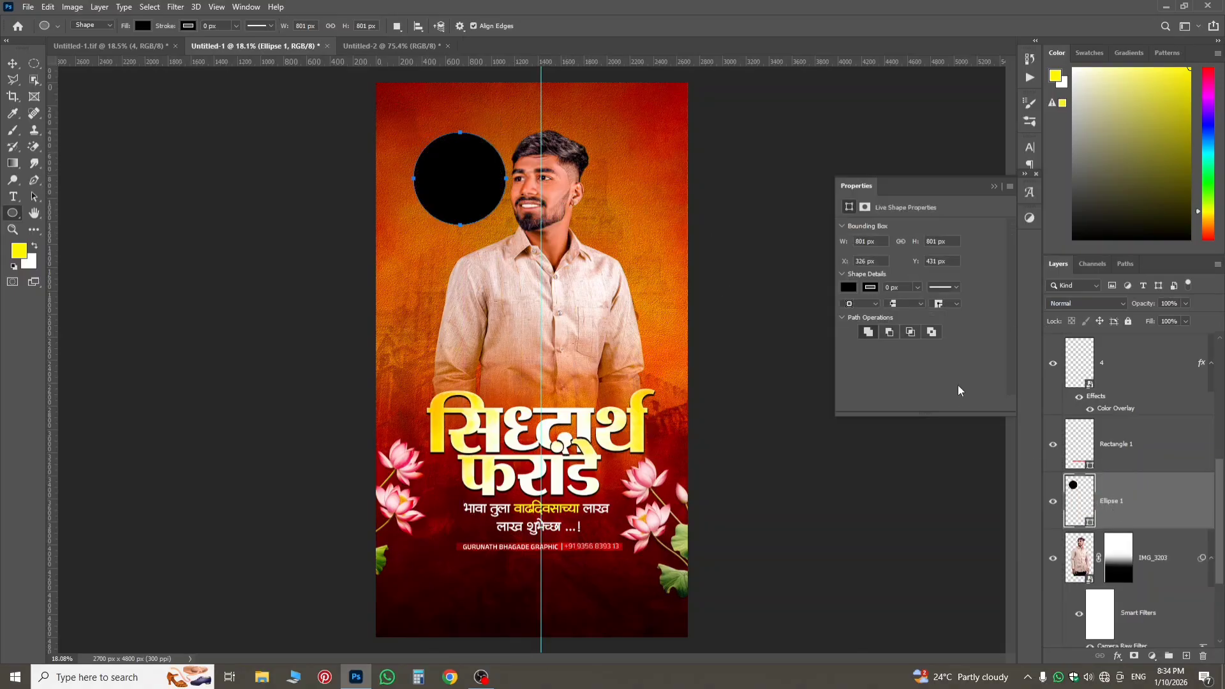
Fill the circle with yellow and blend it in Overlay mode.
click(847, 288)
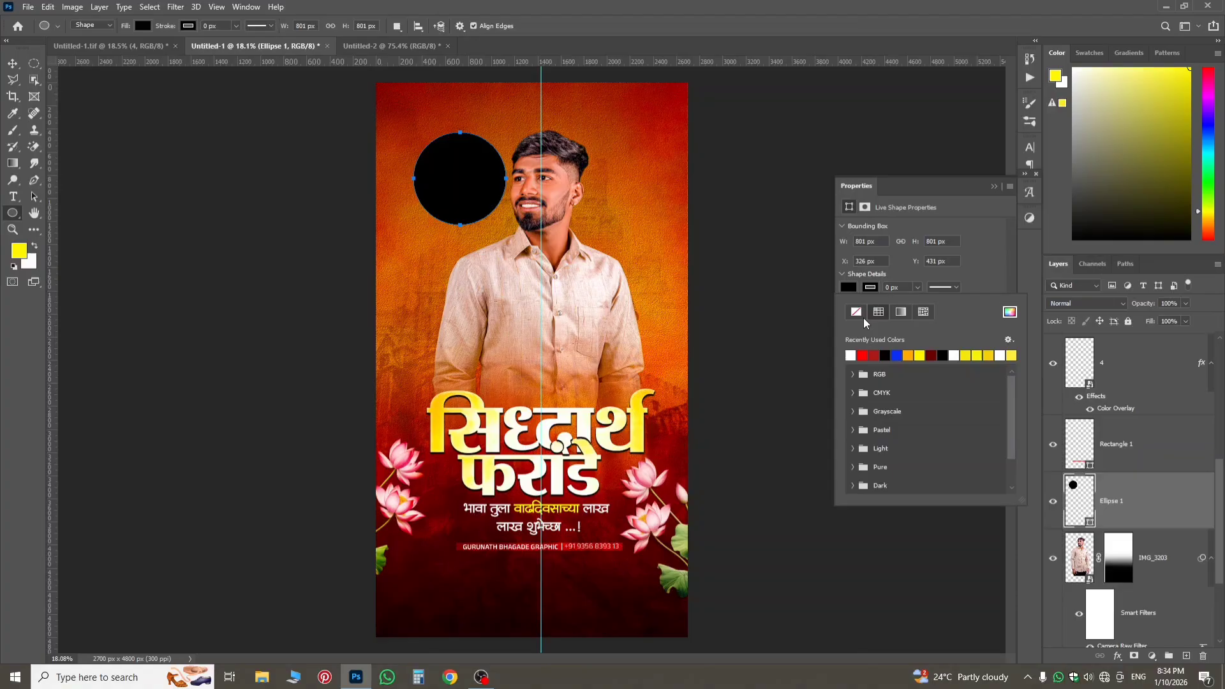
click(919, 355)
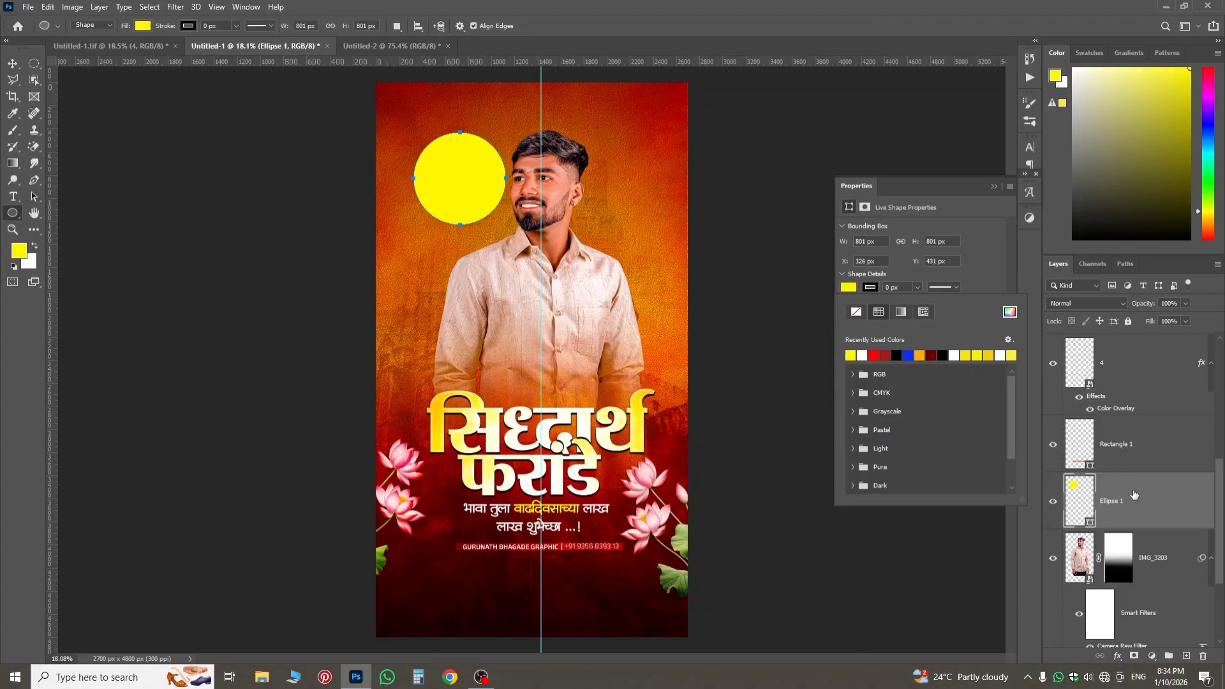
click(1134, 495)
click(1086, 305)
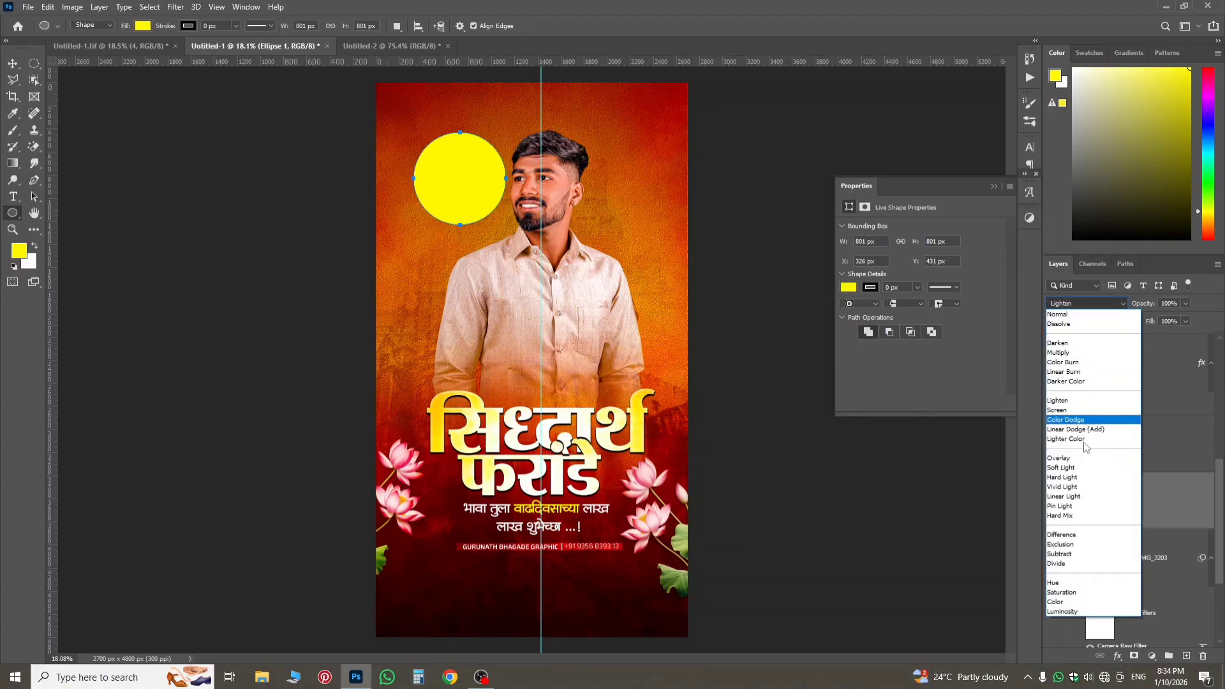
click(1071, 458)
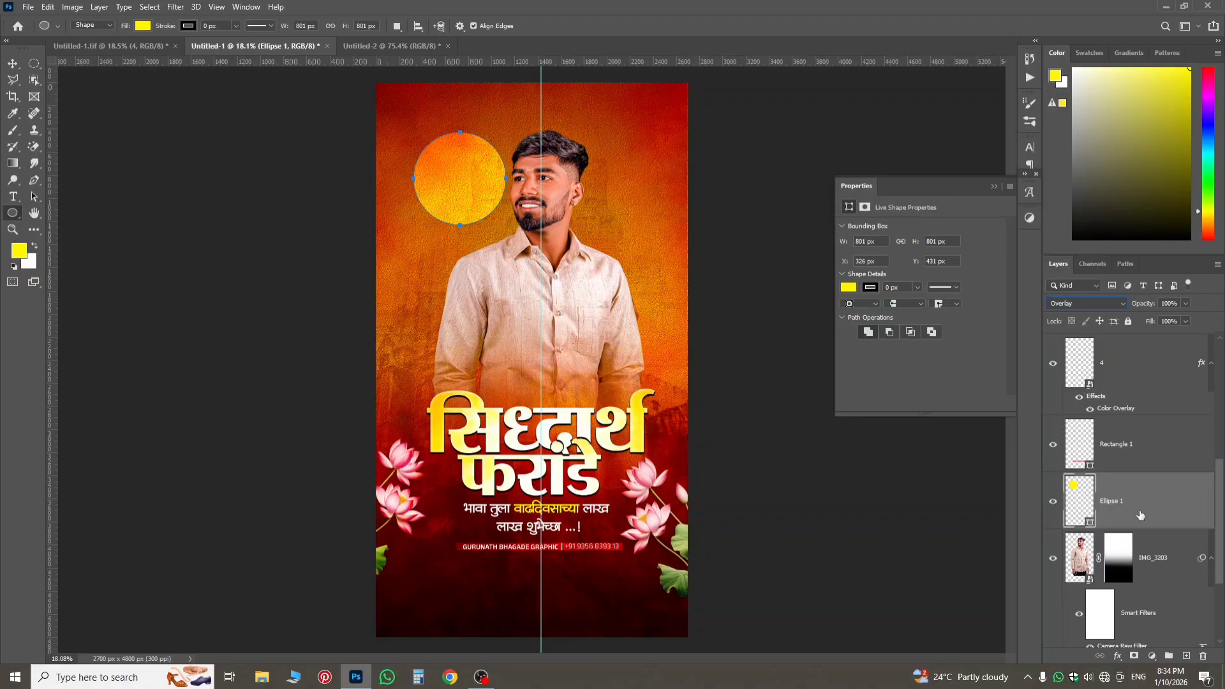
Enlarge the yellow circle to about 131%, move it over the man's head and neck, and place its layer below IMG_3203.
key(ctrl+t)
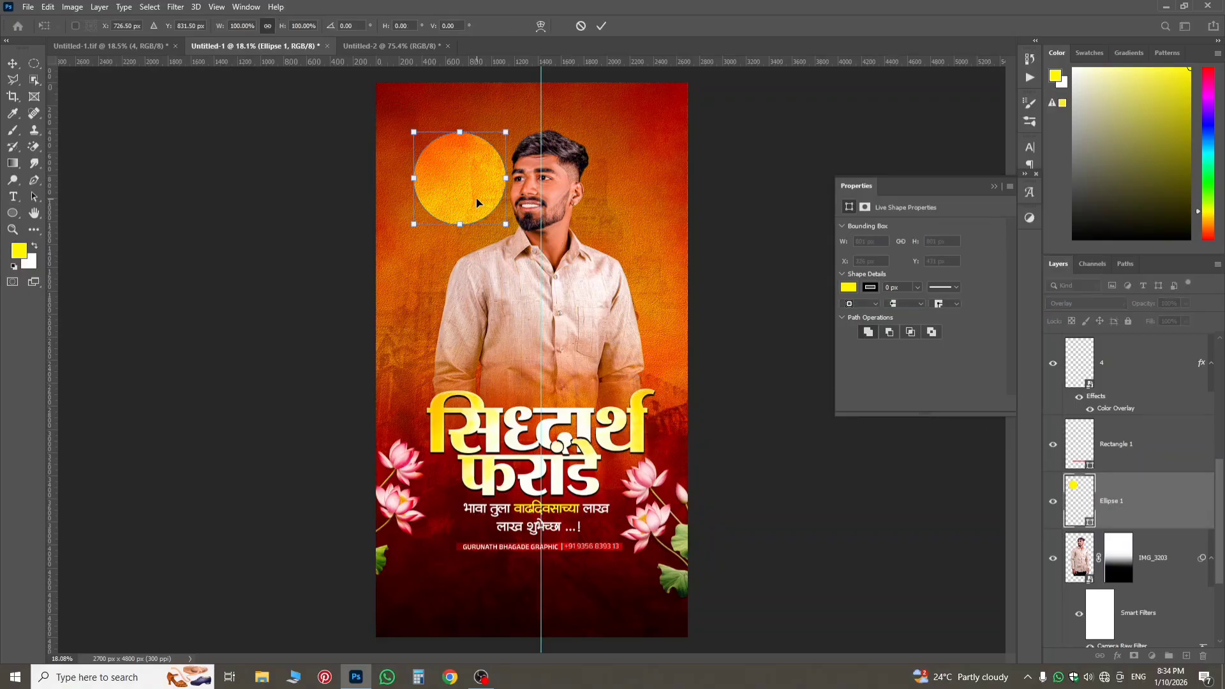
drag(478, 197, 609, 286)
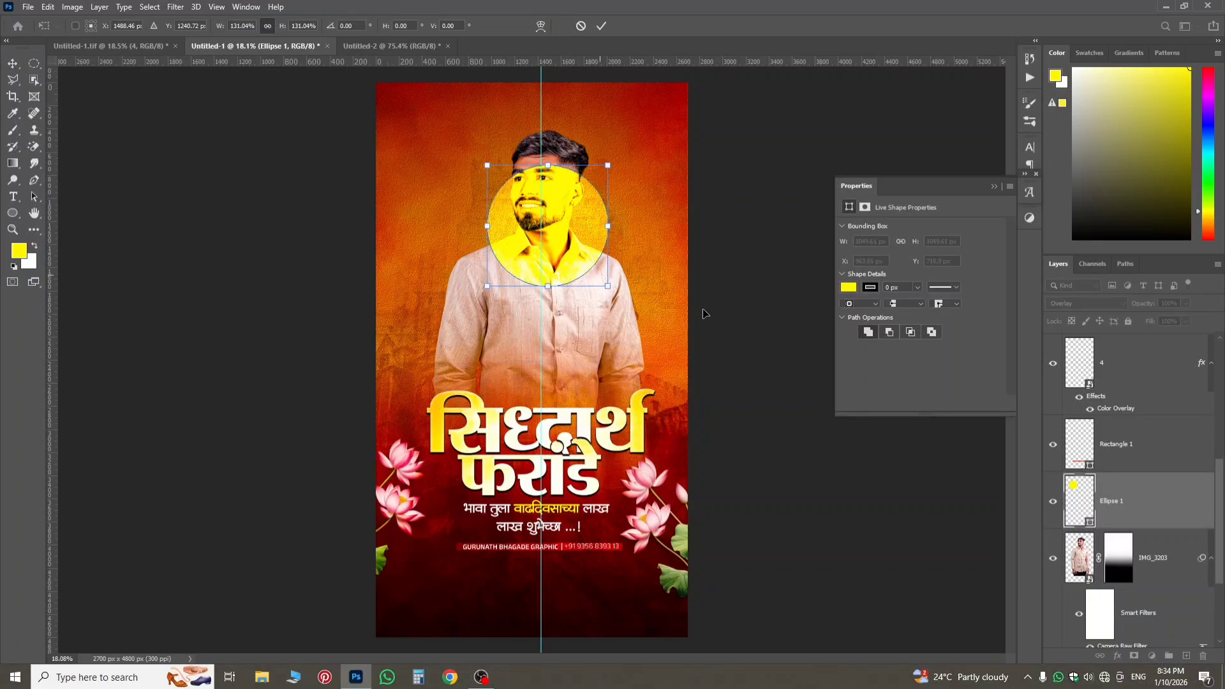
drag(1124, 506, 1130, 590)
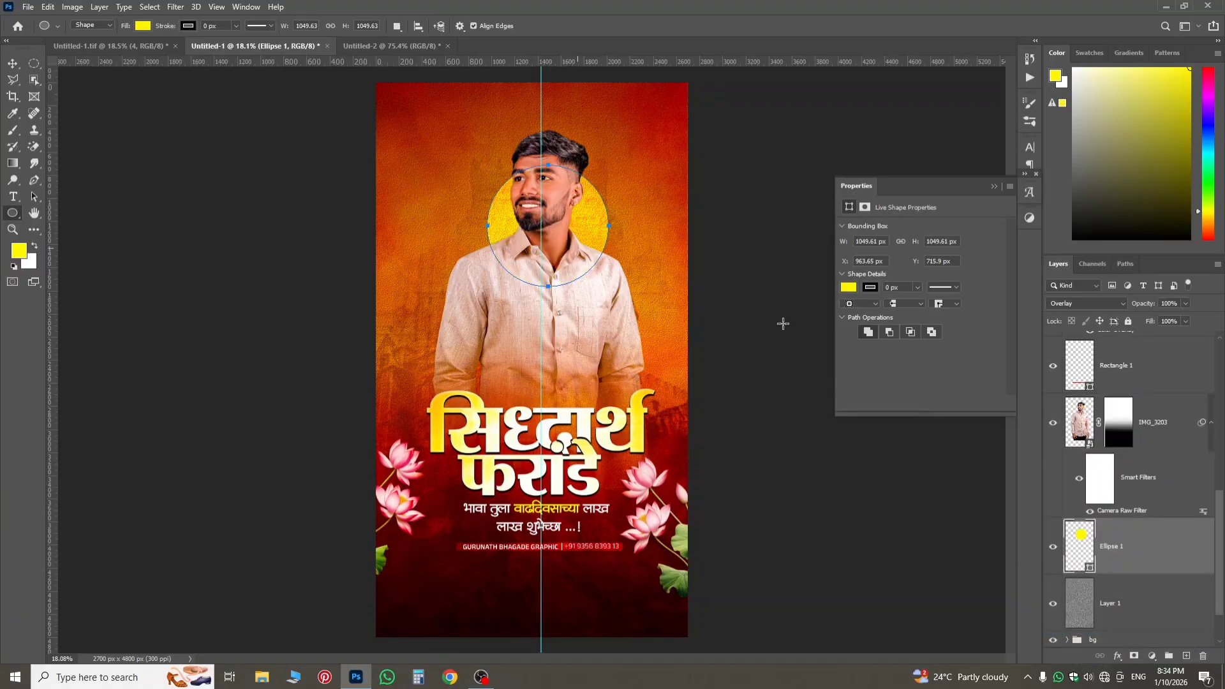
Fine-tune the circle's position behind the man's head to about X 933 px, Y 766 px.
key(ctrl+t)
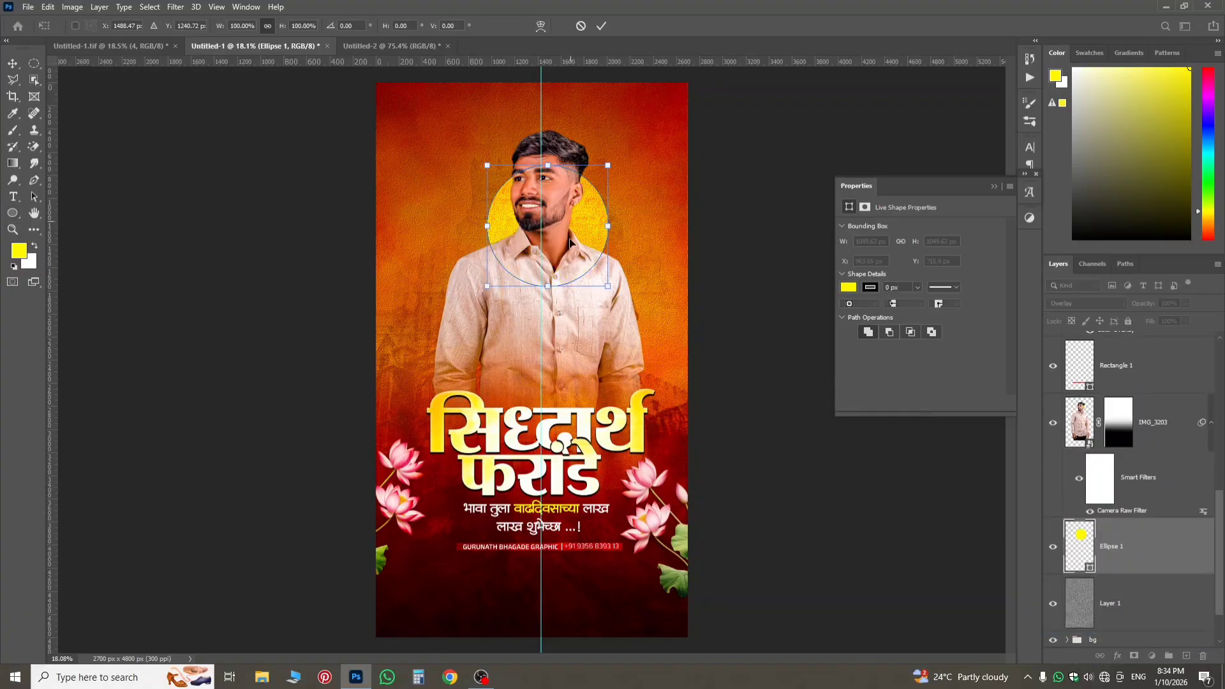
drag(578, 250, 572, 249)
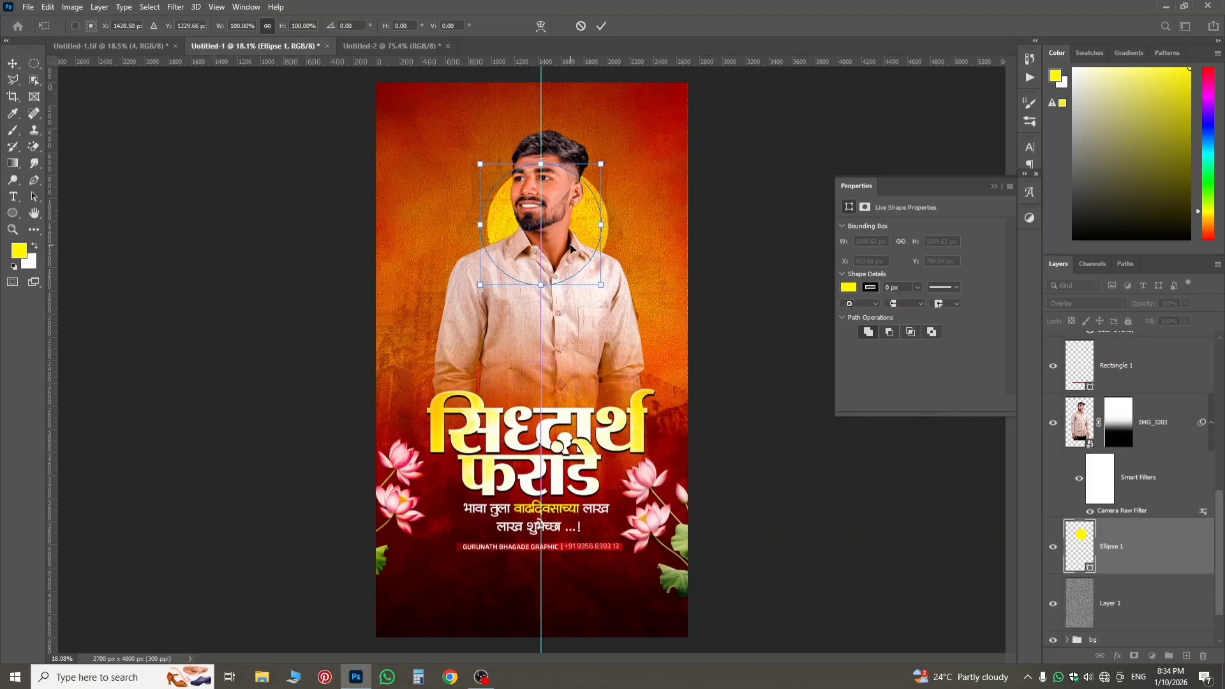
key(Right)
key(Right)
key(Right)
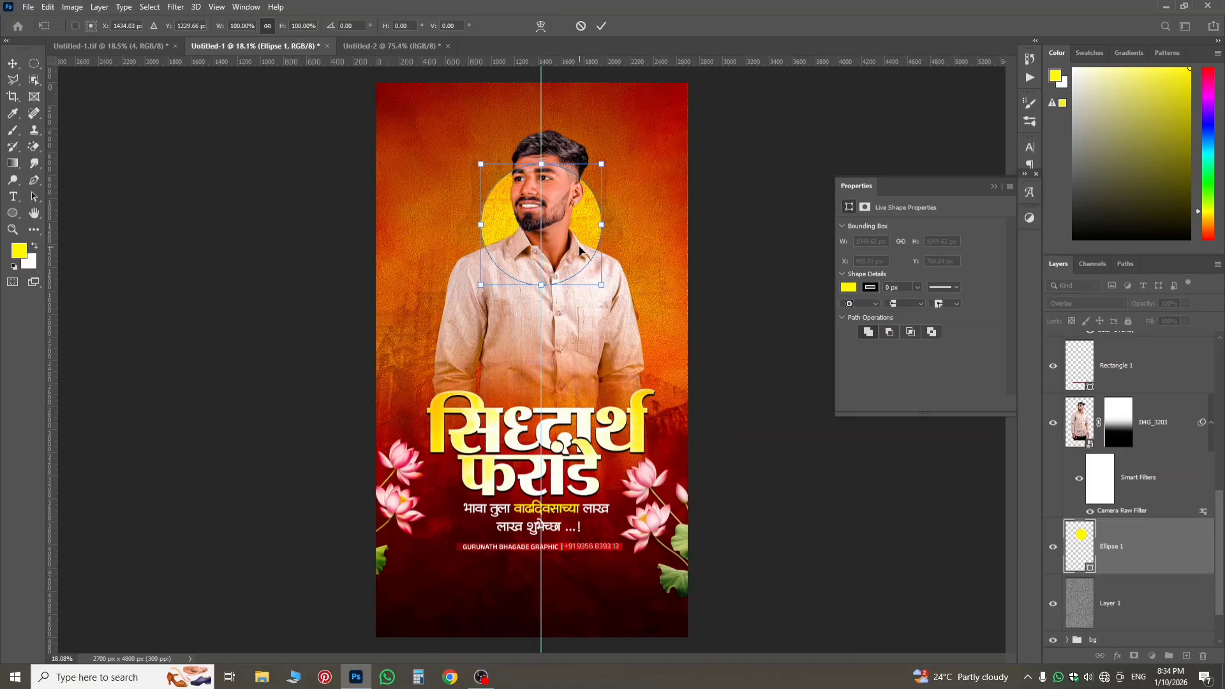
key(Down)
key(Down)
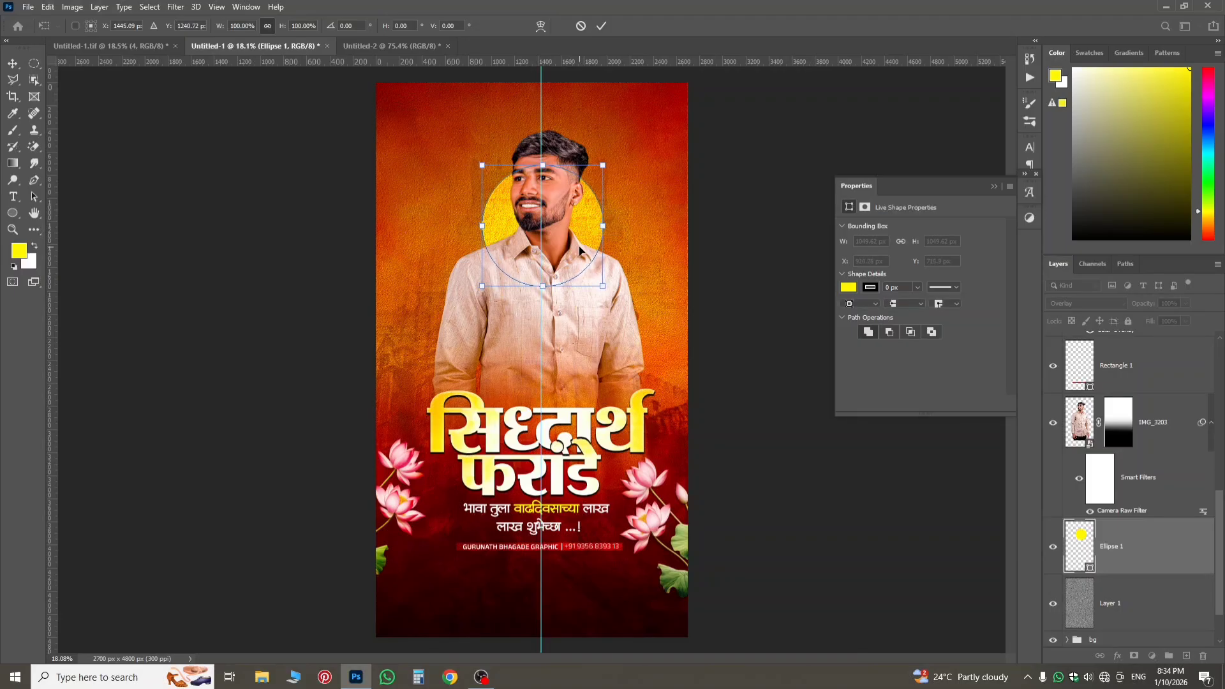
key(Left)
key(Left)
key(Left)
key(Down)
key(Down)
key(Down)
key(Down)
key(Down)
key(Down)
key(Down)
key(Down)
key(Down)
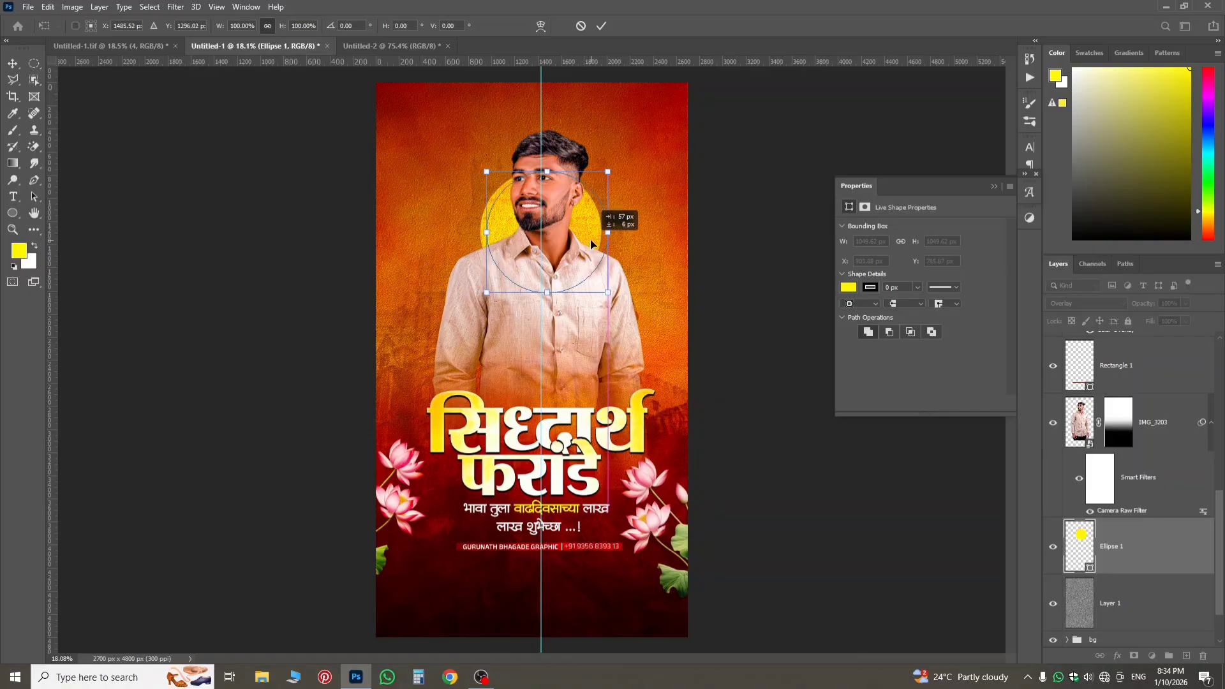
drag(589, 243, 597, 243)
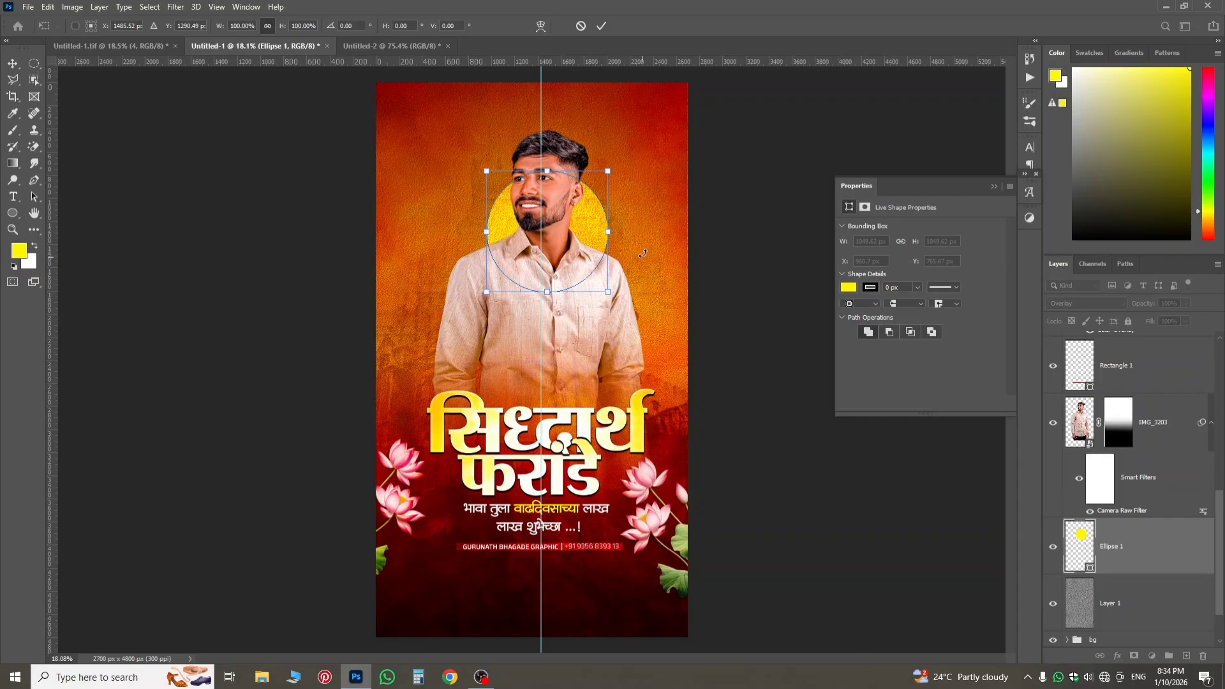
key(Left)
key(Left)
key(Left)
key(Left)
key(Left)
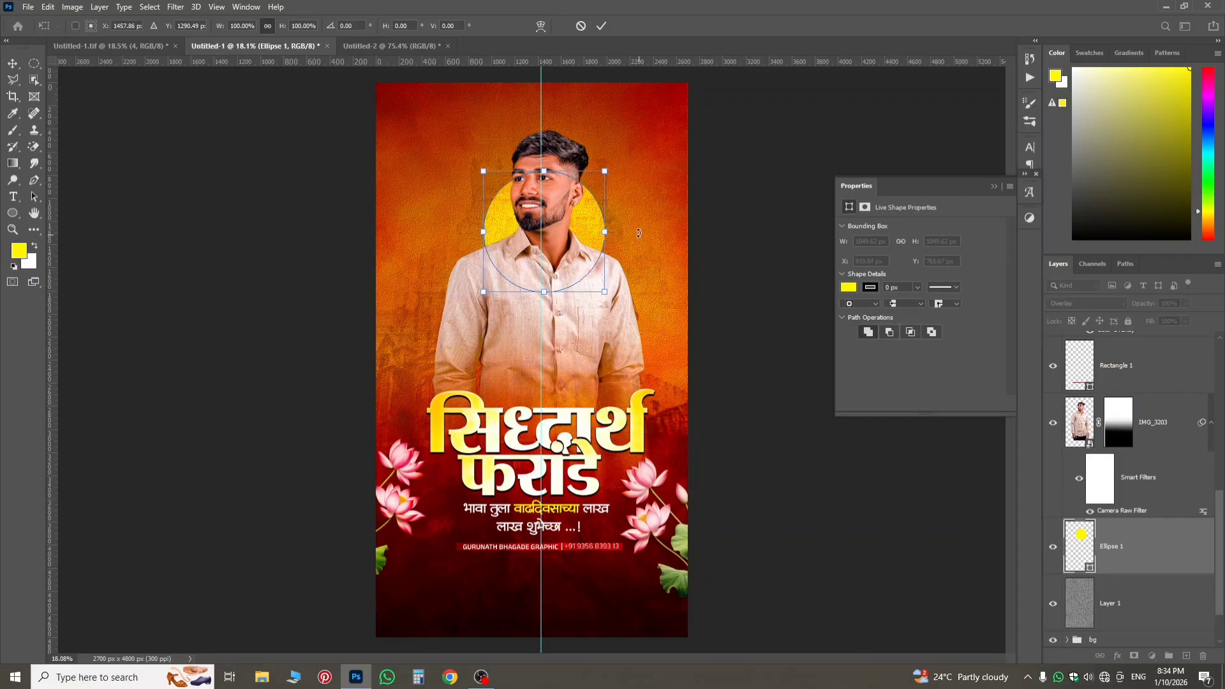
key(Return)
key(u)
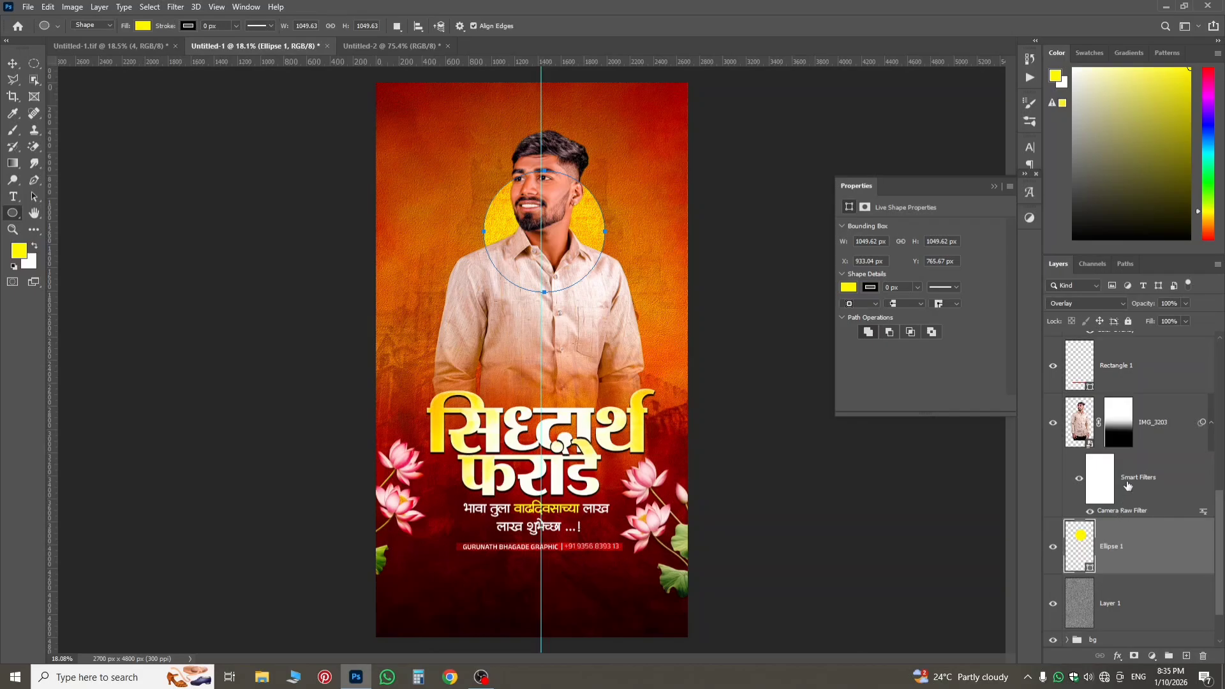
Examine the man and the sun circle behind his head up close and compare them with the reference Untitled-1.tif.
click(1074, 419)
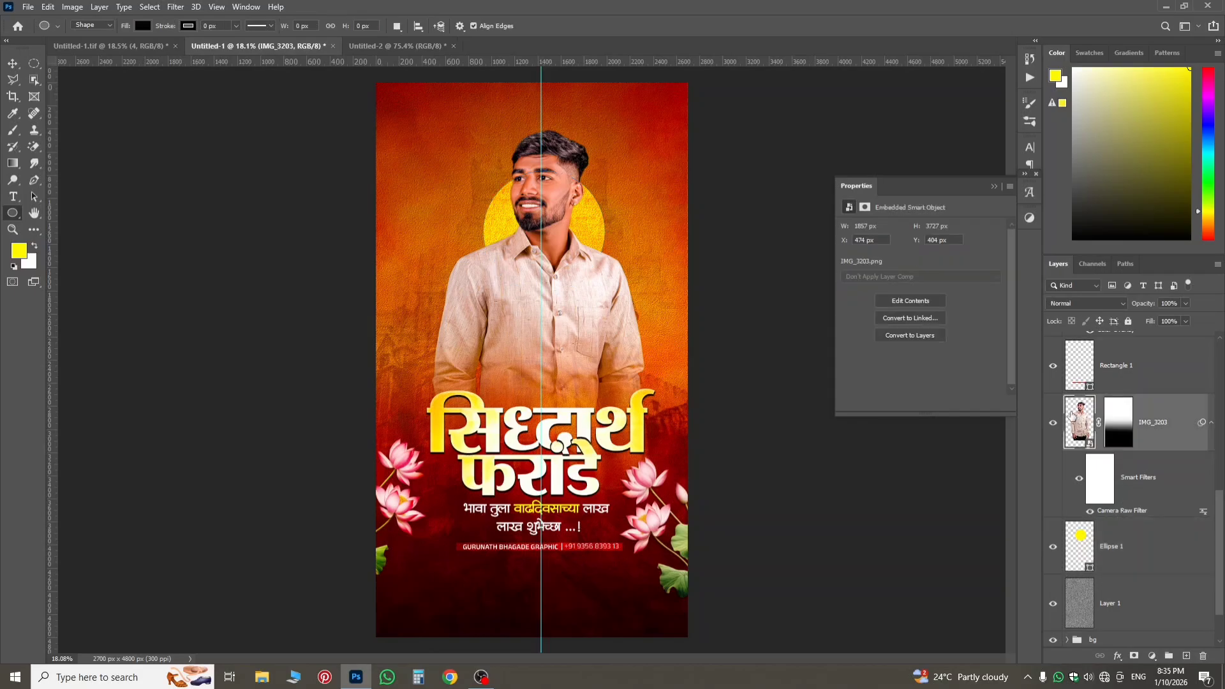
scroll(573, 226, up, 1)
scroll(548, 232, down, 3)
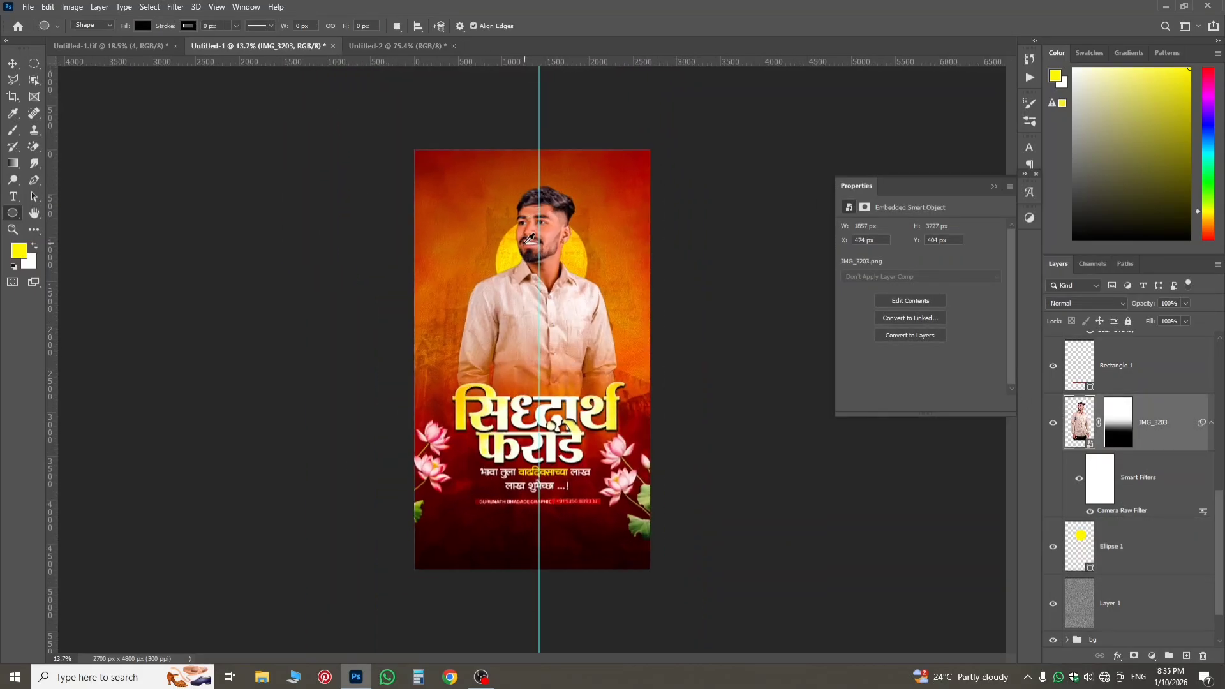
click(159, 45)
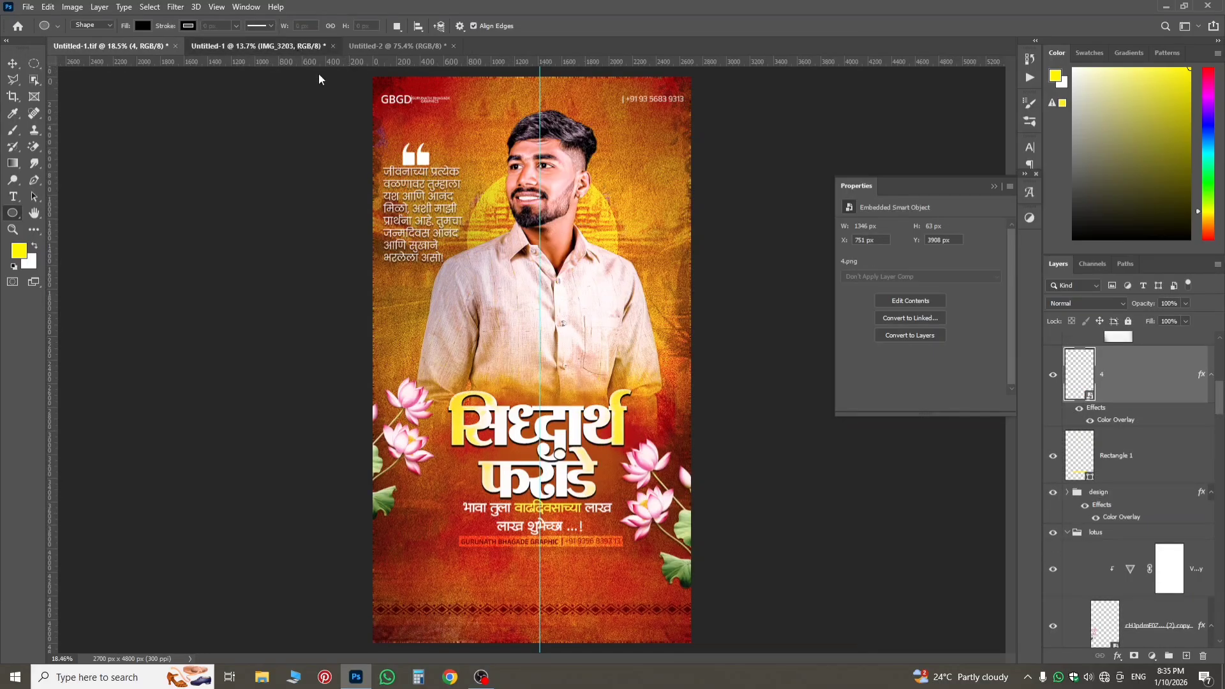
click(306, 47)
scroll(571, 263, up, 5)
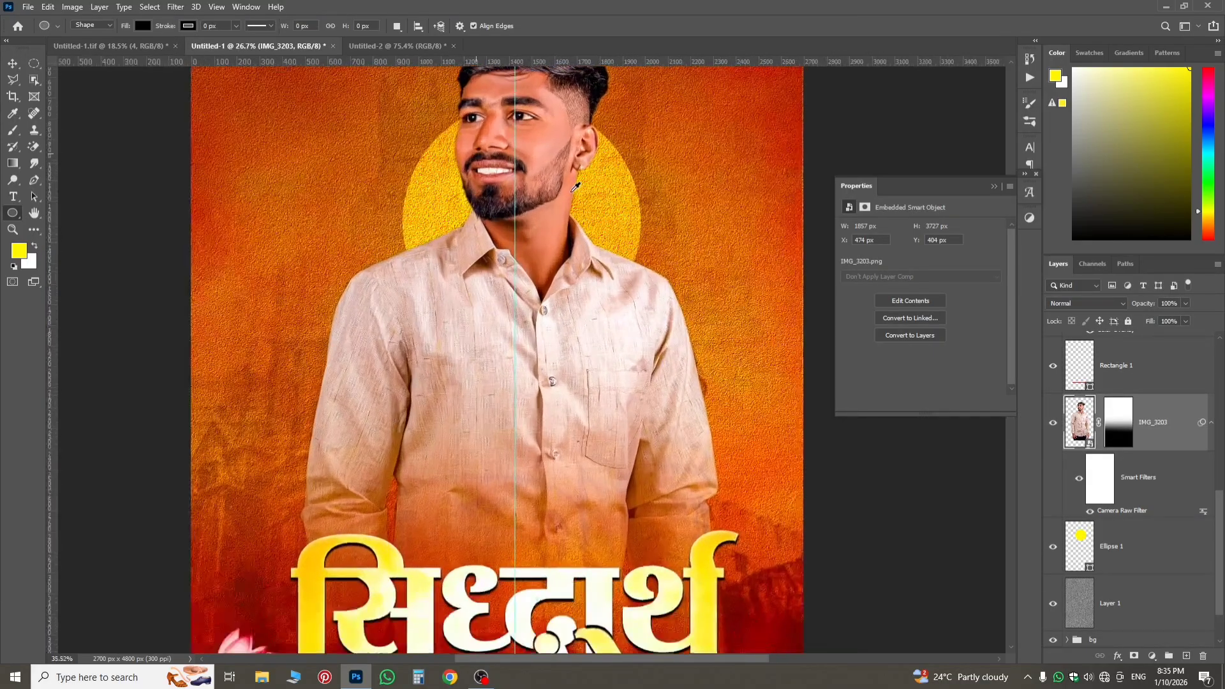
scroll(539, 169, down, 4)
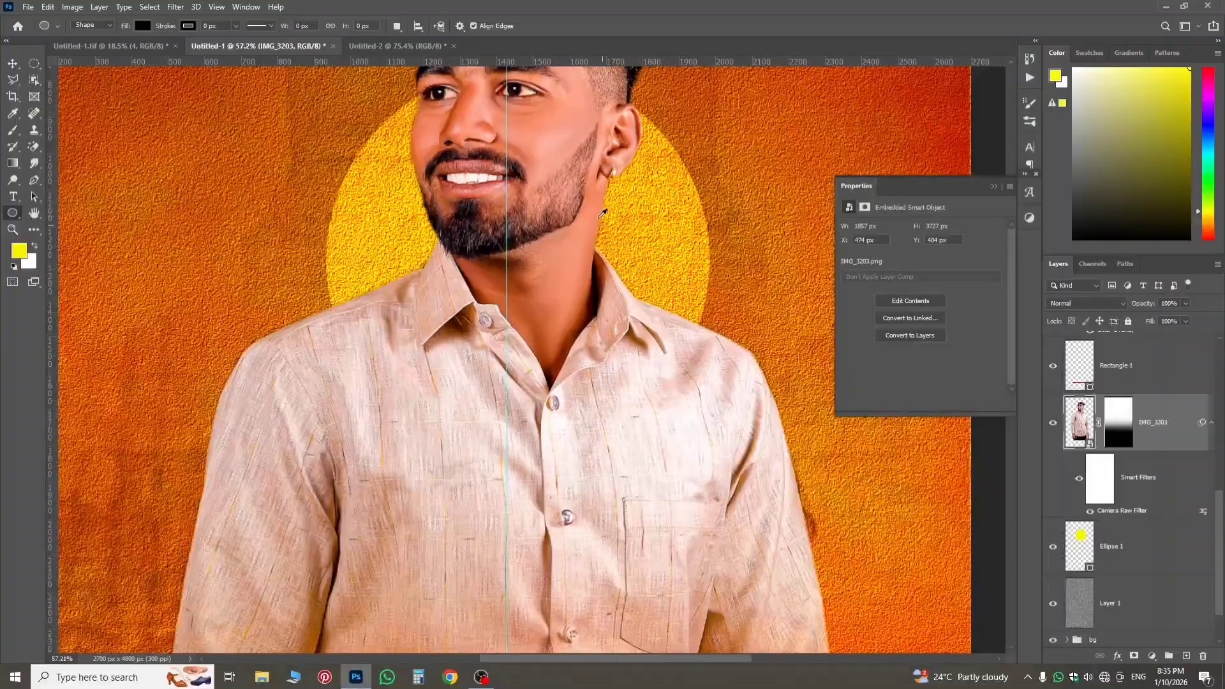
scroll(498, 255, down, 1)
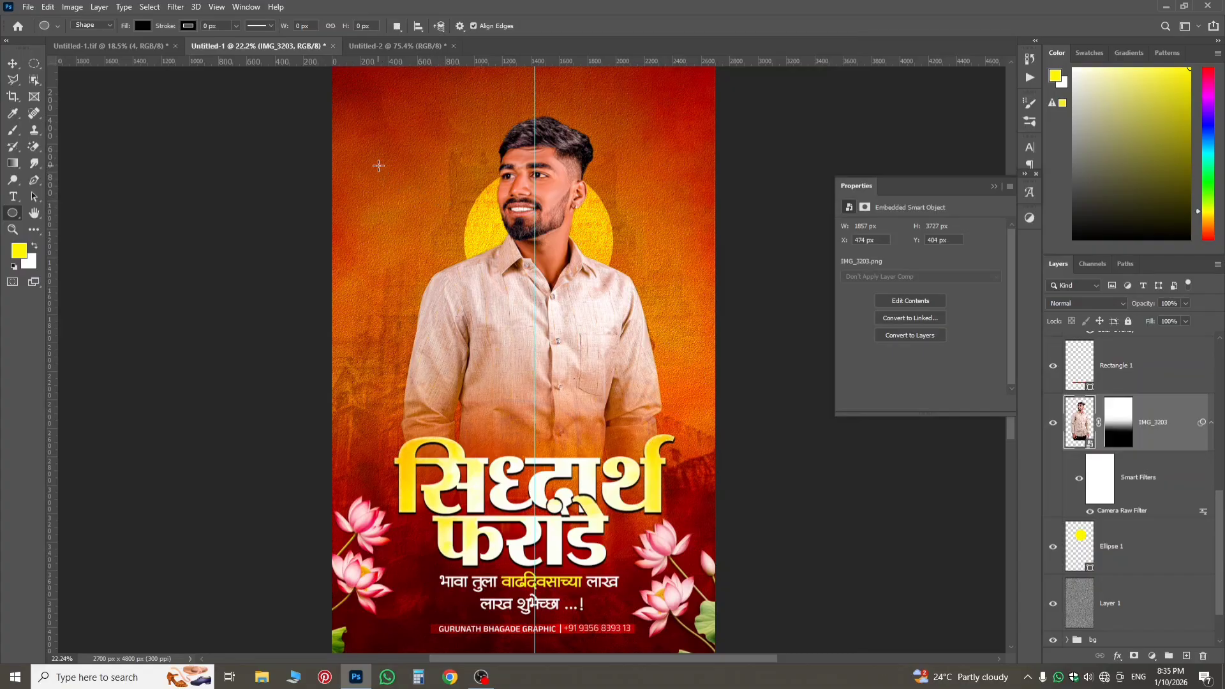
Copy the white Marathi quote text layer from Untitled-1.tif into Untitled-1.
click(120, 46)
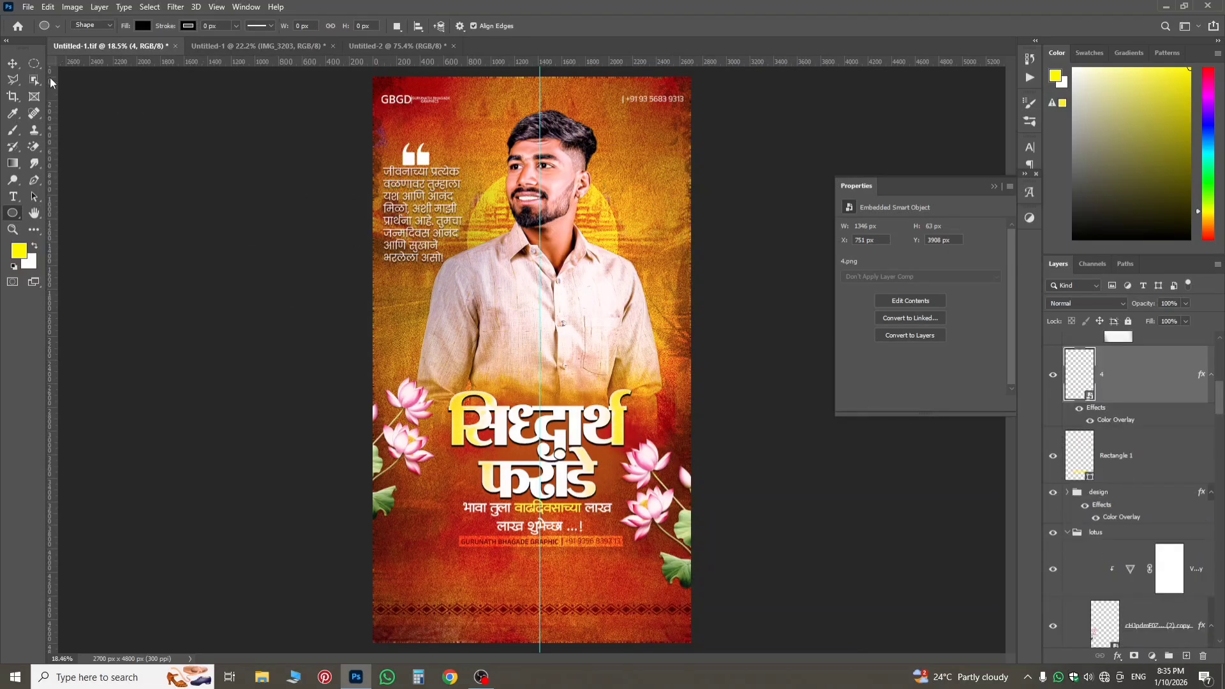
click(13, 63)
scroll(419, 178, up, 1)
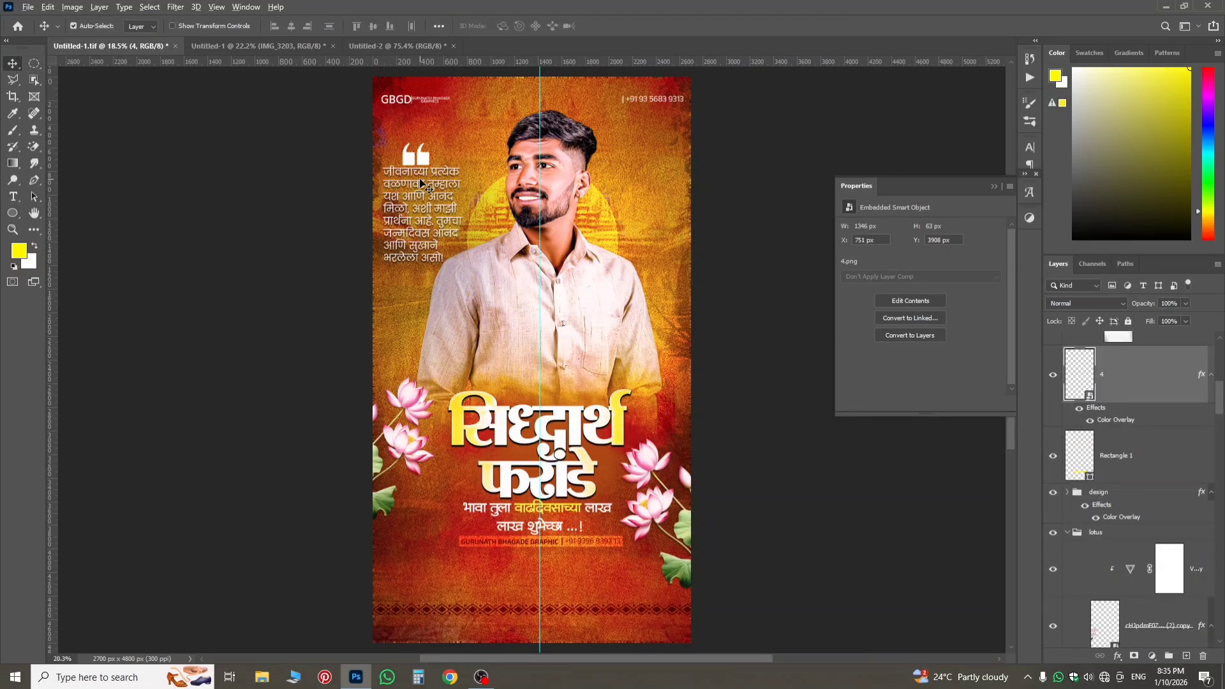
scroll(420, 178, up, 15)
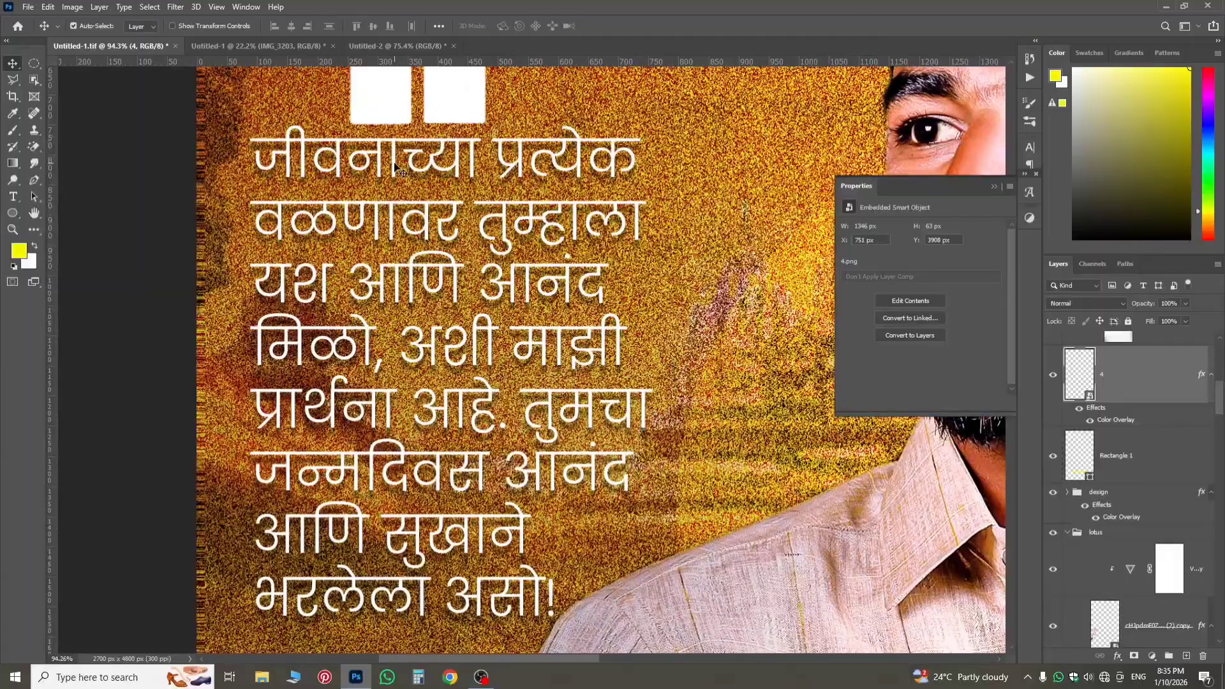
click(394, 165)
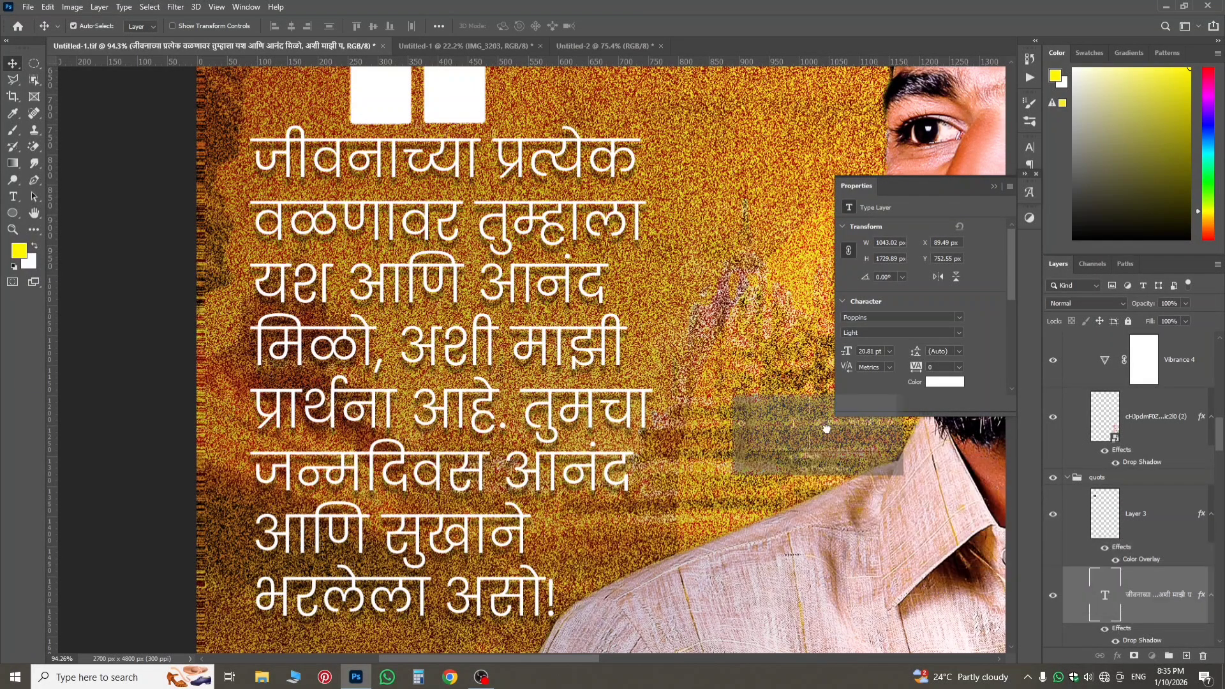
drag(826, 428, 492, 171)
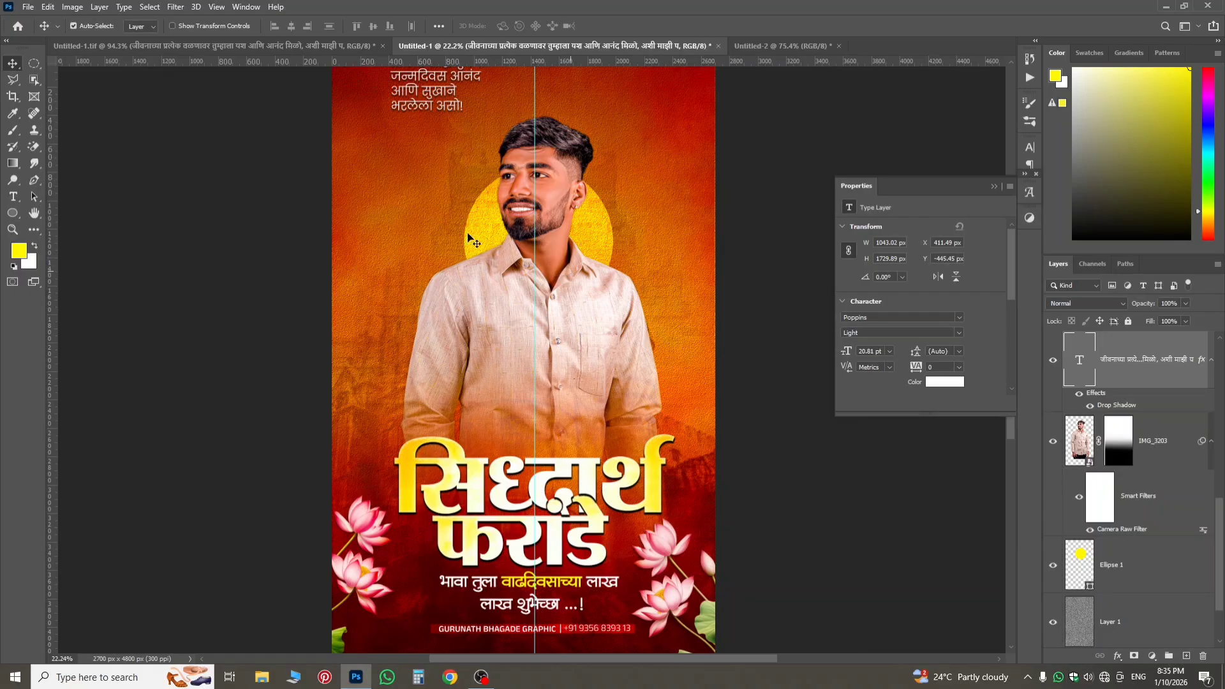
Enlarge the quote text to about 107% and place it beside the man's head at about X 134 px, Y 624 px.
scroll(575, 195, down, 1)
scroll(568, 399, up, 3)
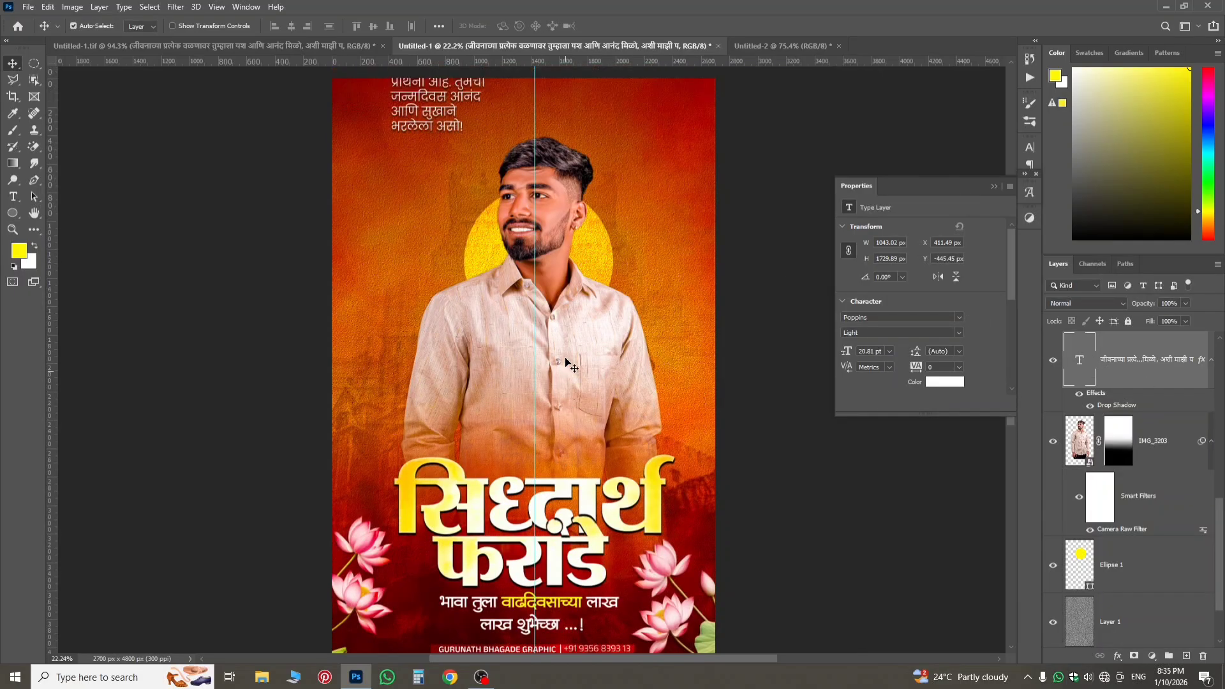
key(ctrl+t)
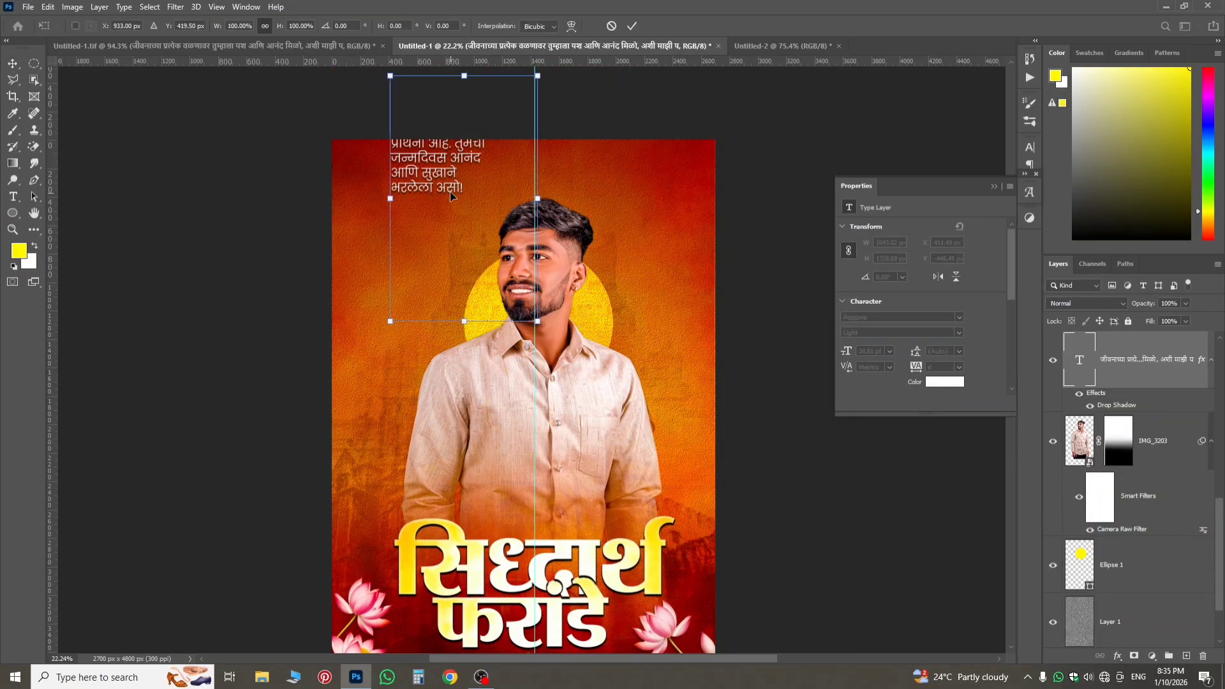
drag(450, 191, 407, 349)
drag(492, 474, 500, 480)
drag(427, 308, 436, 318)
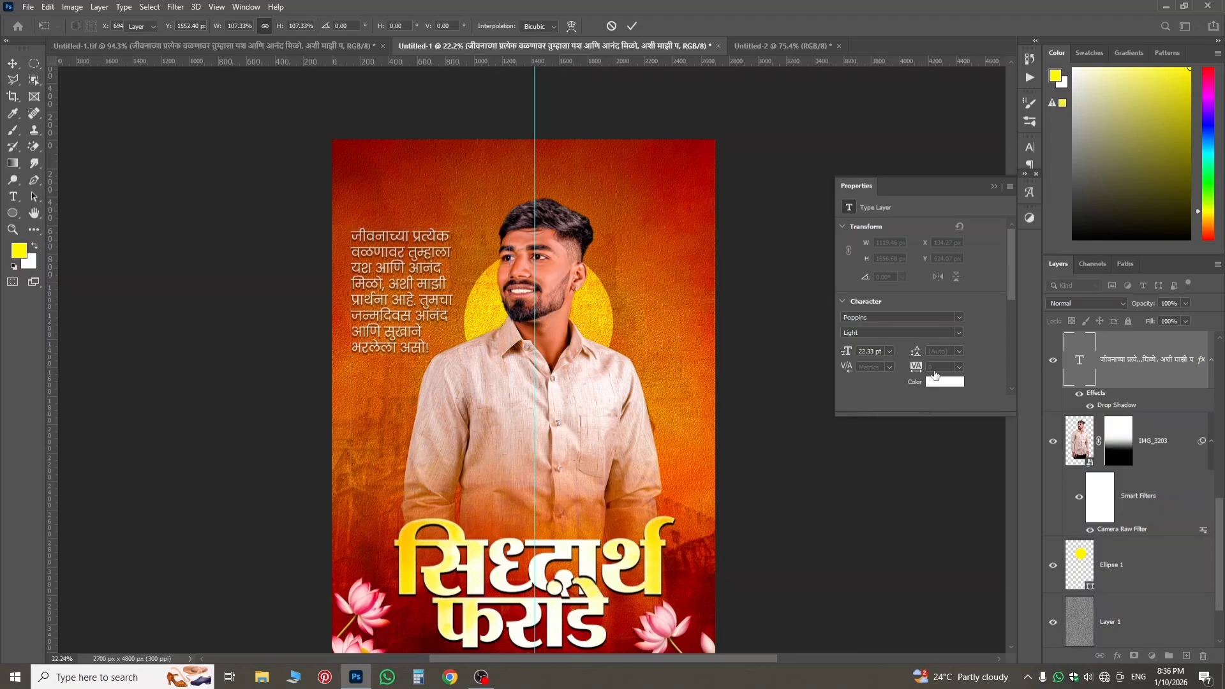
key(Return)
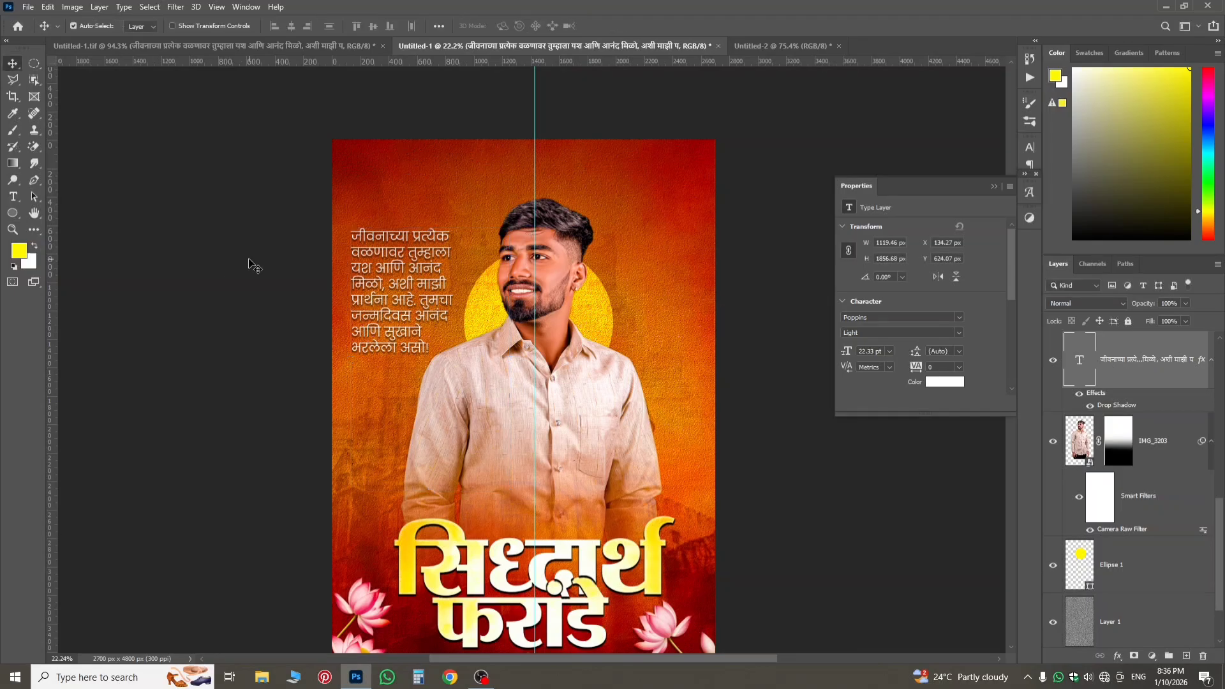
Copy the white quotation mark, Layer 3 in the quots group, from Untitled-1.tif into Untitled-1.
click(243, 46)
scroll(271, 224, up, 3)
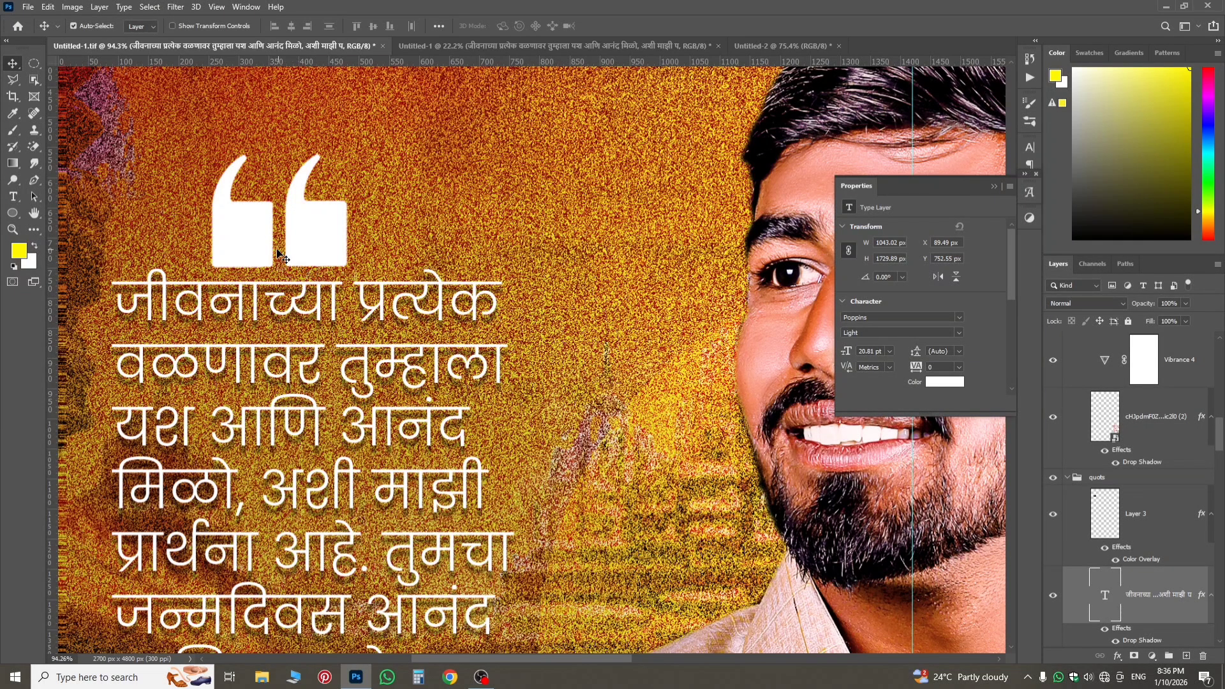
click(252, 241)
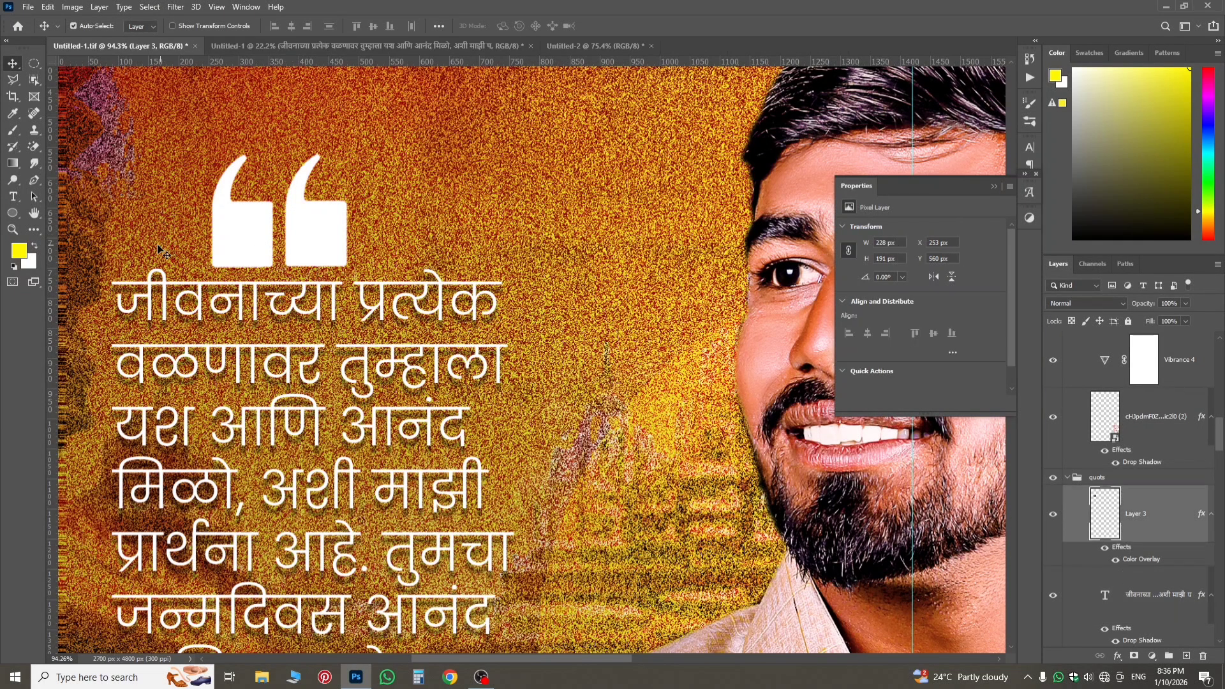
drag(1140, 518, 479, 291)
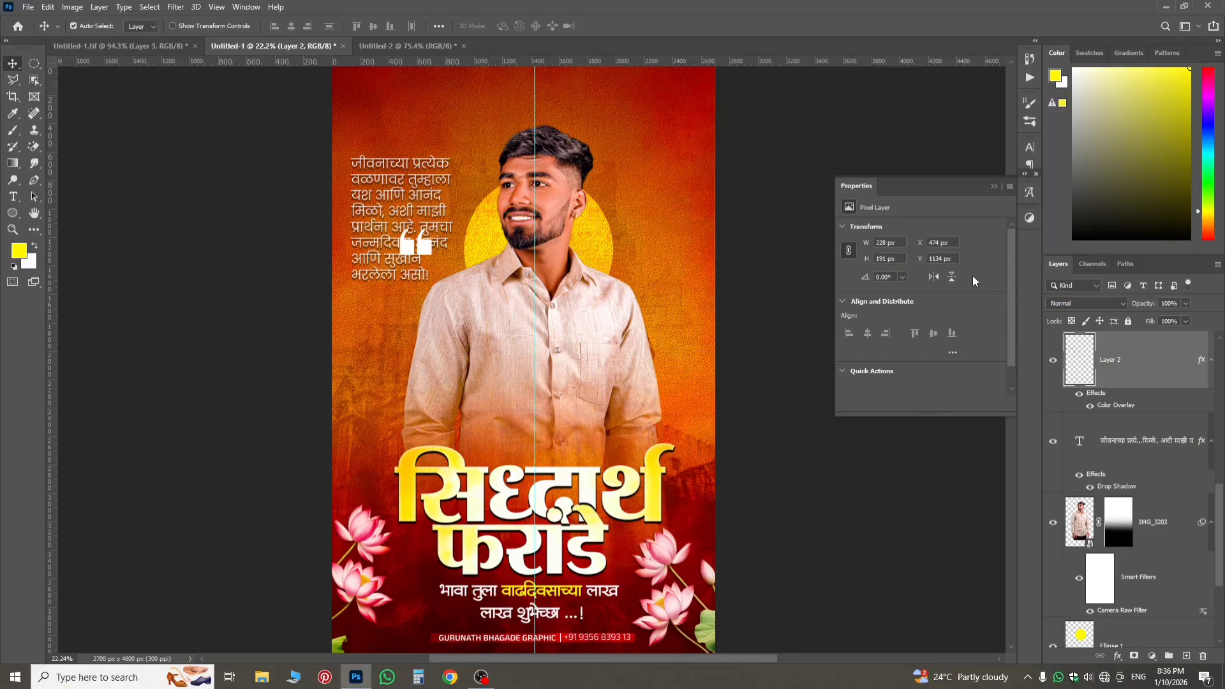
Move the quotation mark directly above the quote text, to about X 327 px, Y 404 px.
key(ctrl+t)
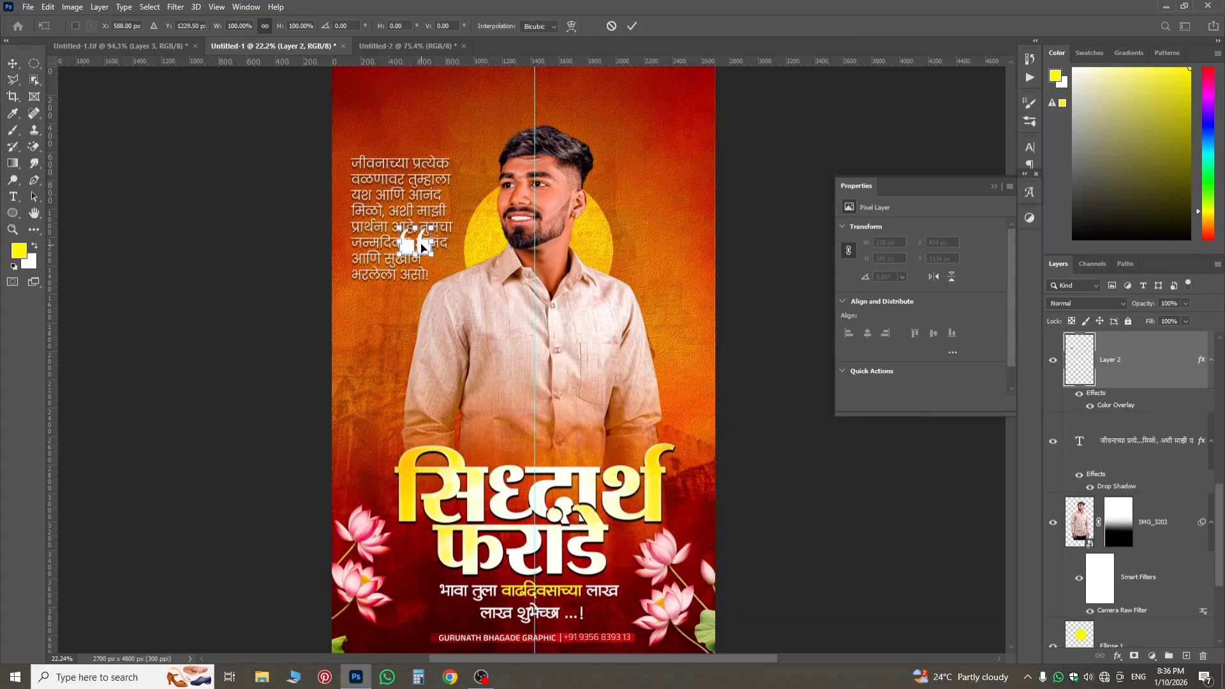
drag(422, 245, 400, 146)
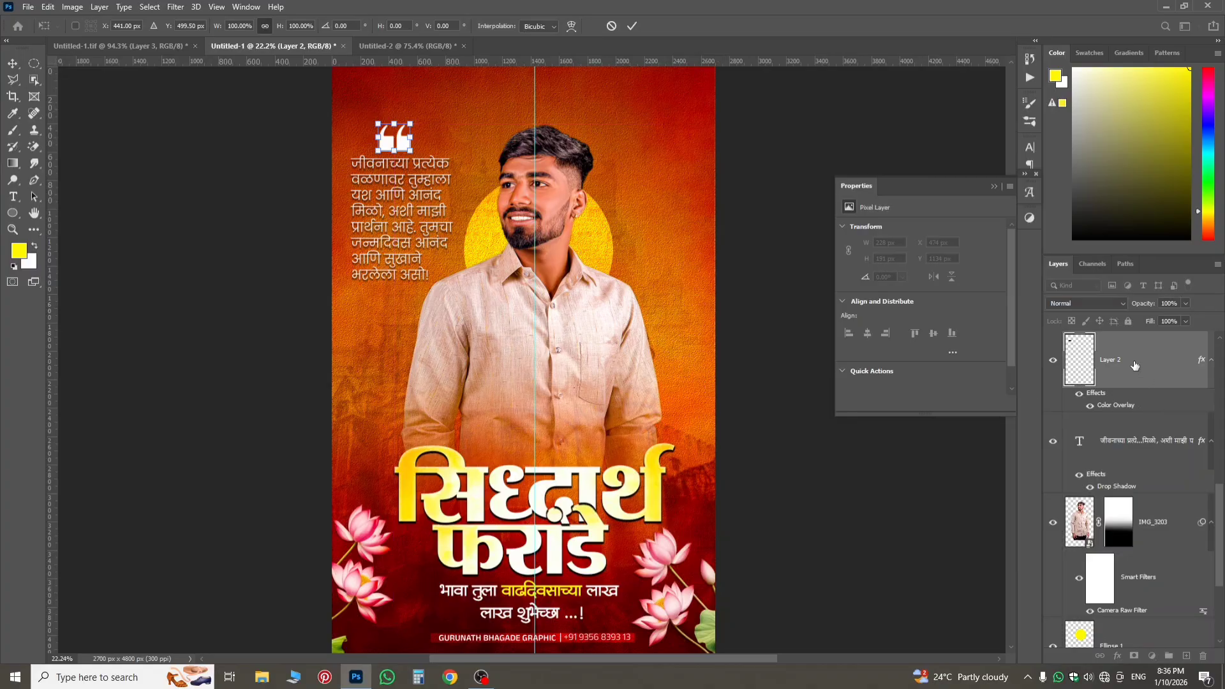
key(Return)
scroll(547, 419, down, 3)
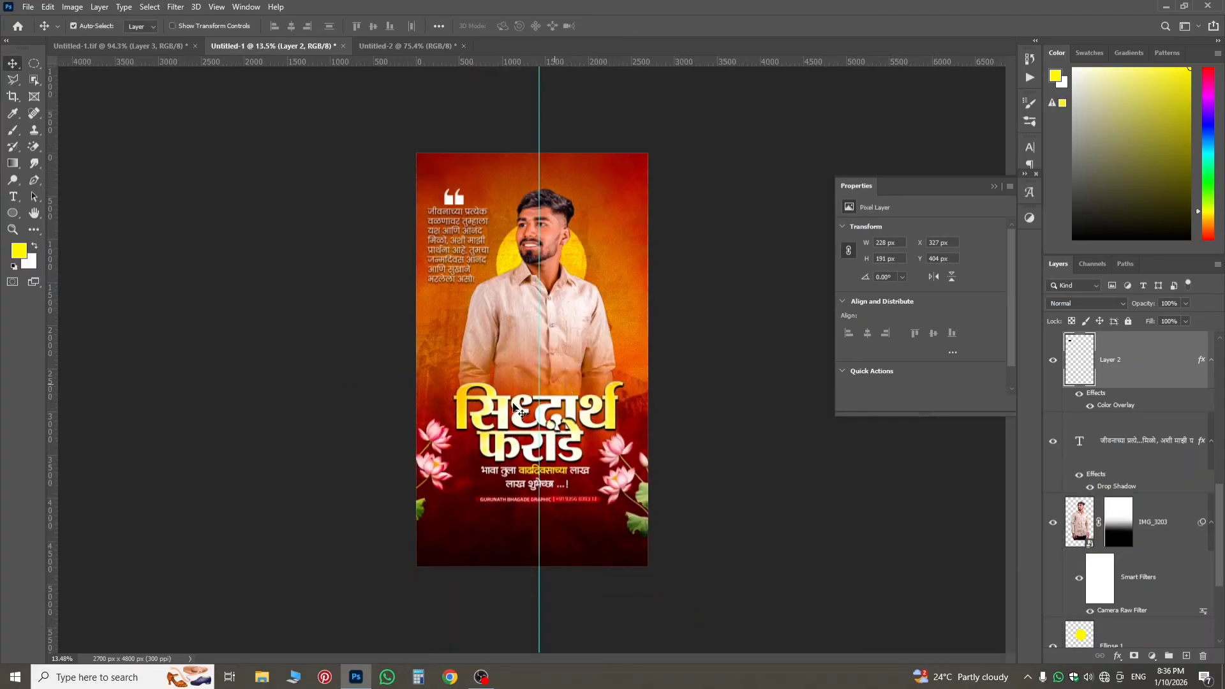
scroll(586, 497, up, 1)
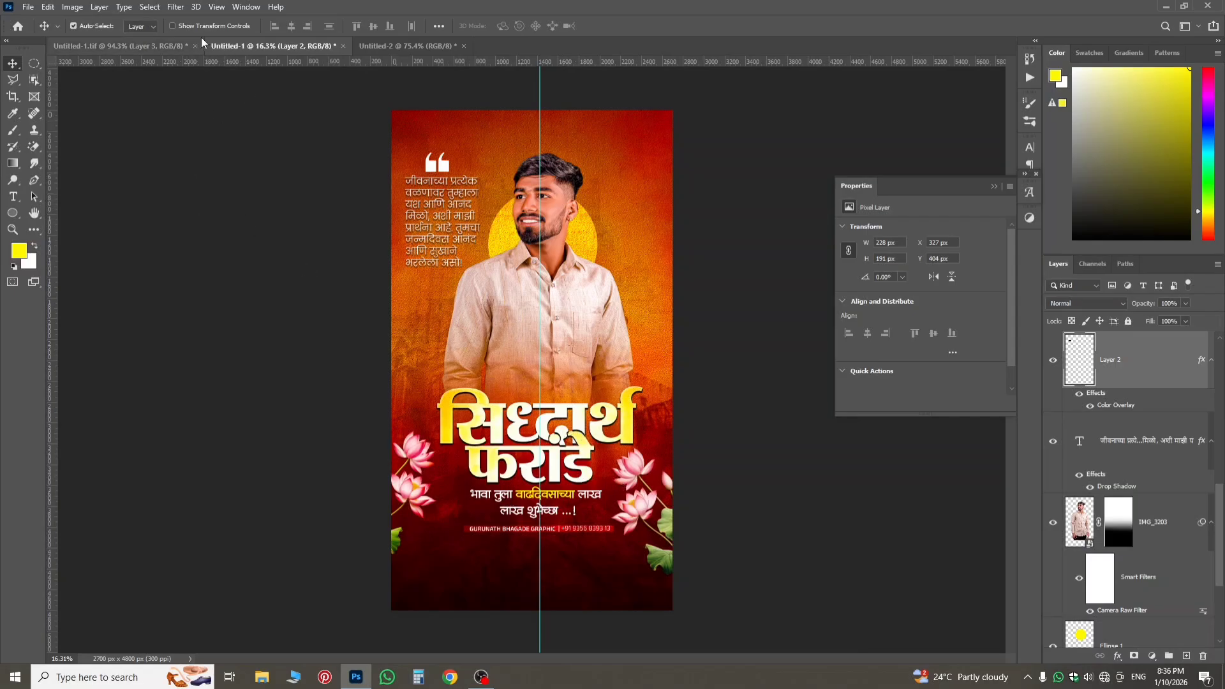
Compare the overall layout of the reference poster Untitled-1.tif with the poster in Untitled-1 for missing elements.
click(185, 49)
scroll(488, 238, down, 6)
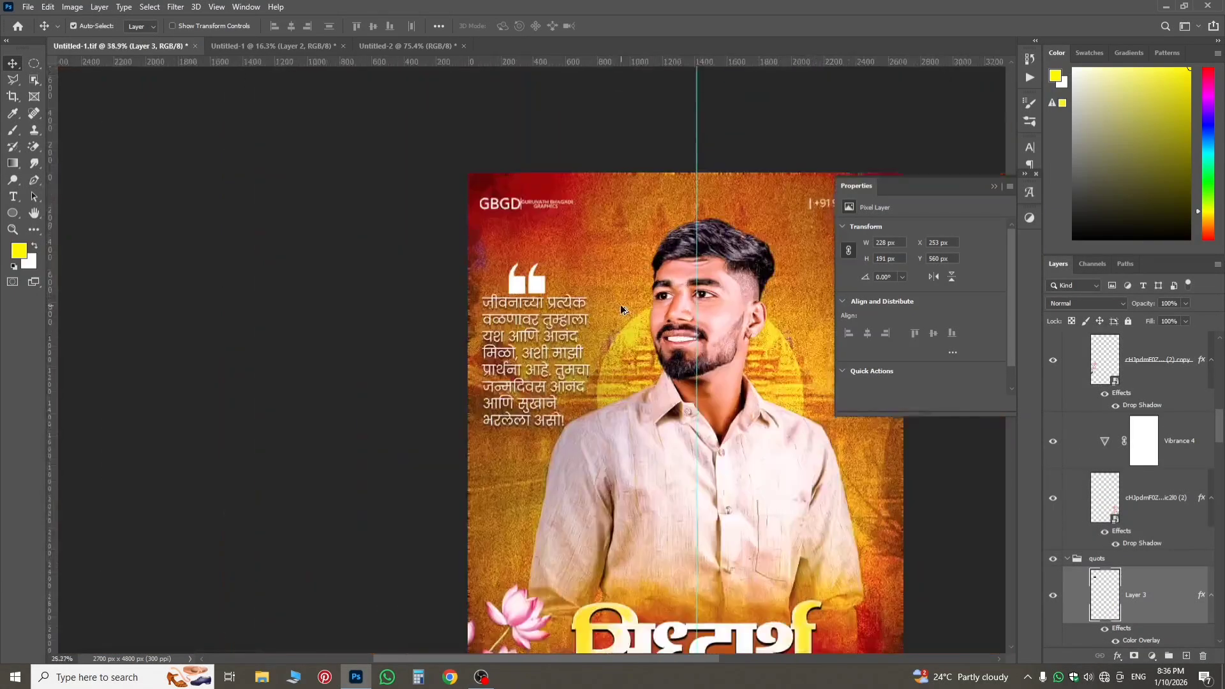
scroll(642, 388, up, 1)
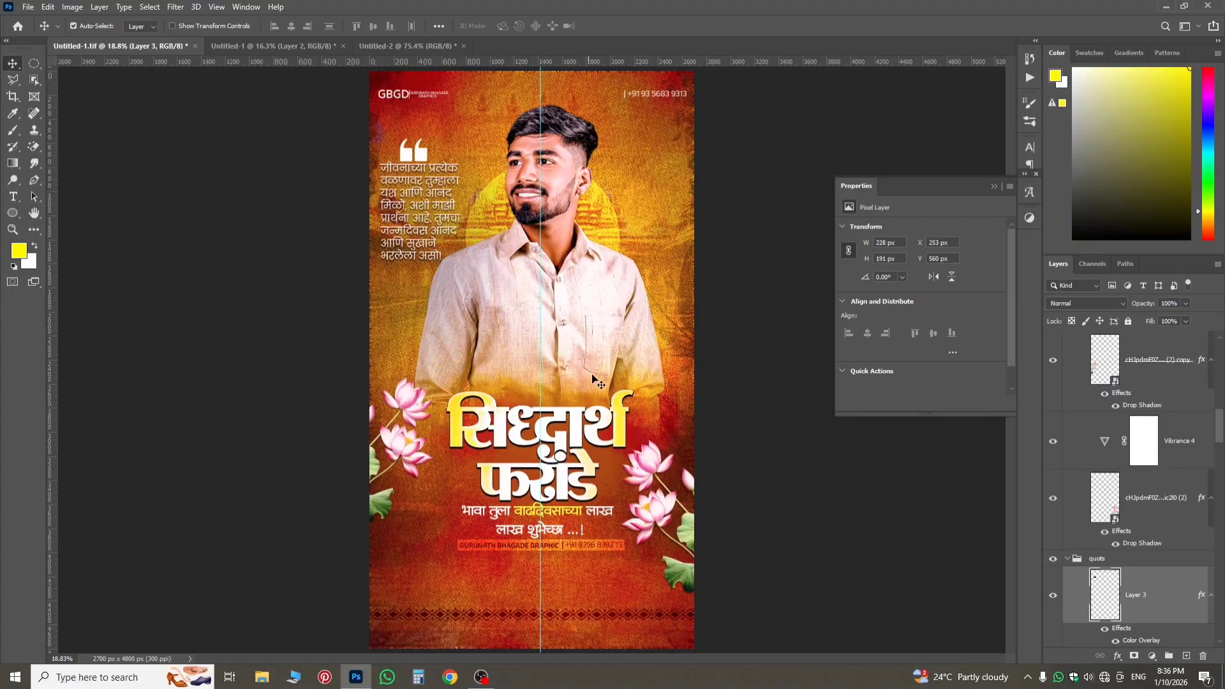
click(287, 46)
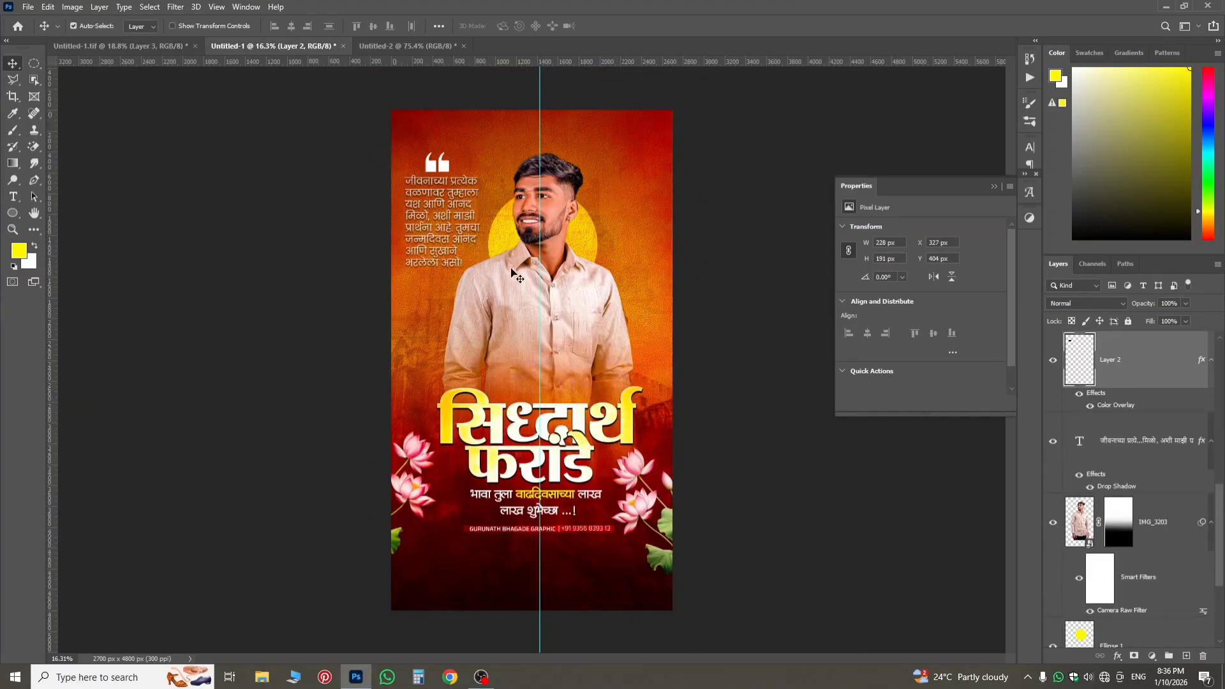
scroll(638, 300, down, 2)
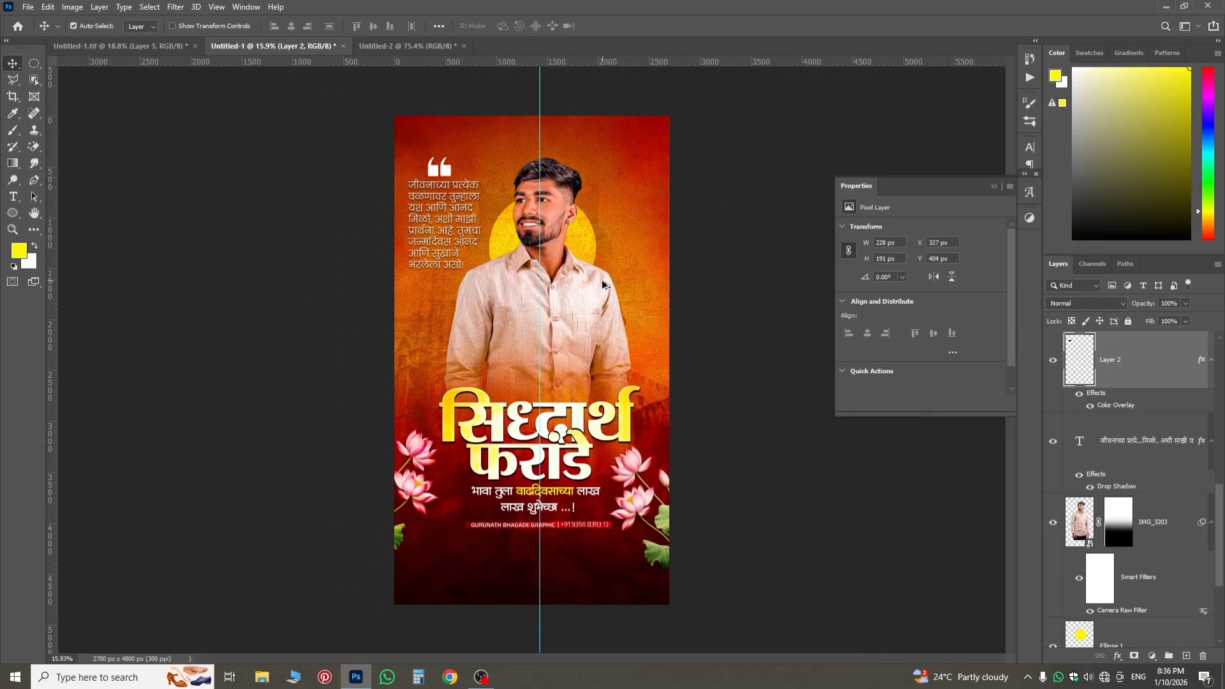
scroll(603, 285, up, 2)
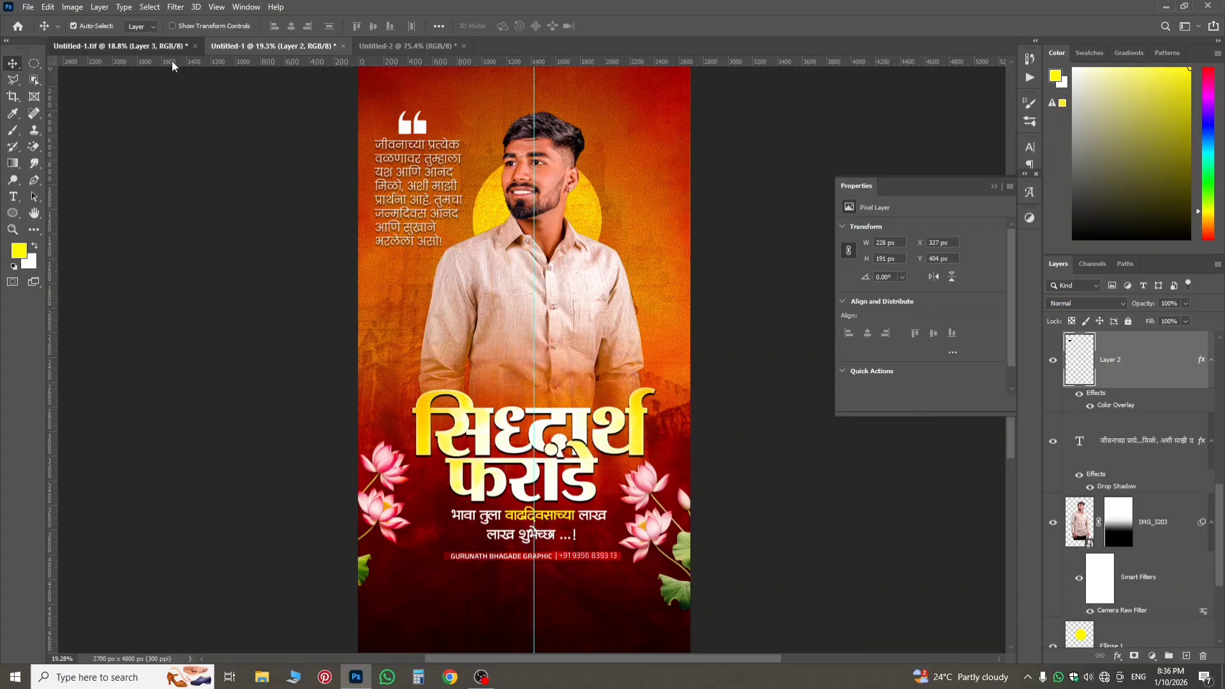
Examine the background layers of Untitled-1.tif, including the bg group and its masks, and compare the background with Untitled-1.
click(169, 47)
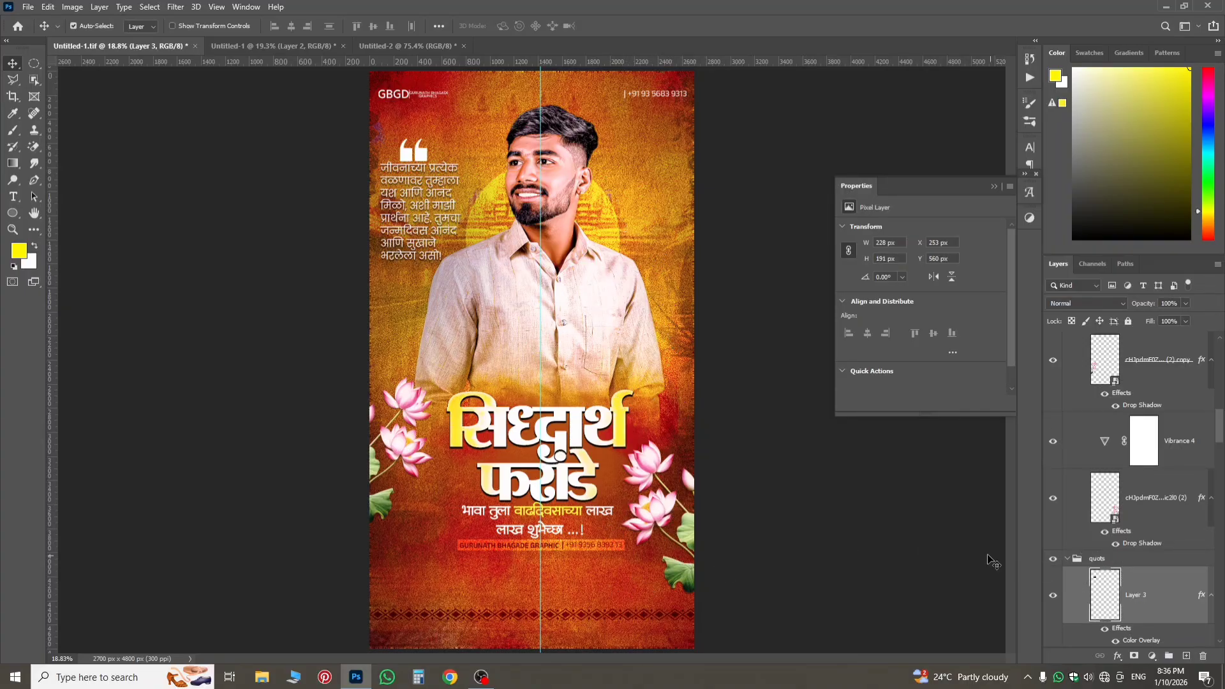
scroll(1210, 514, down, 1)
scroll(1173, 504, down, 10)
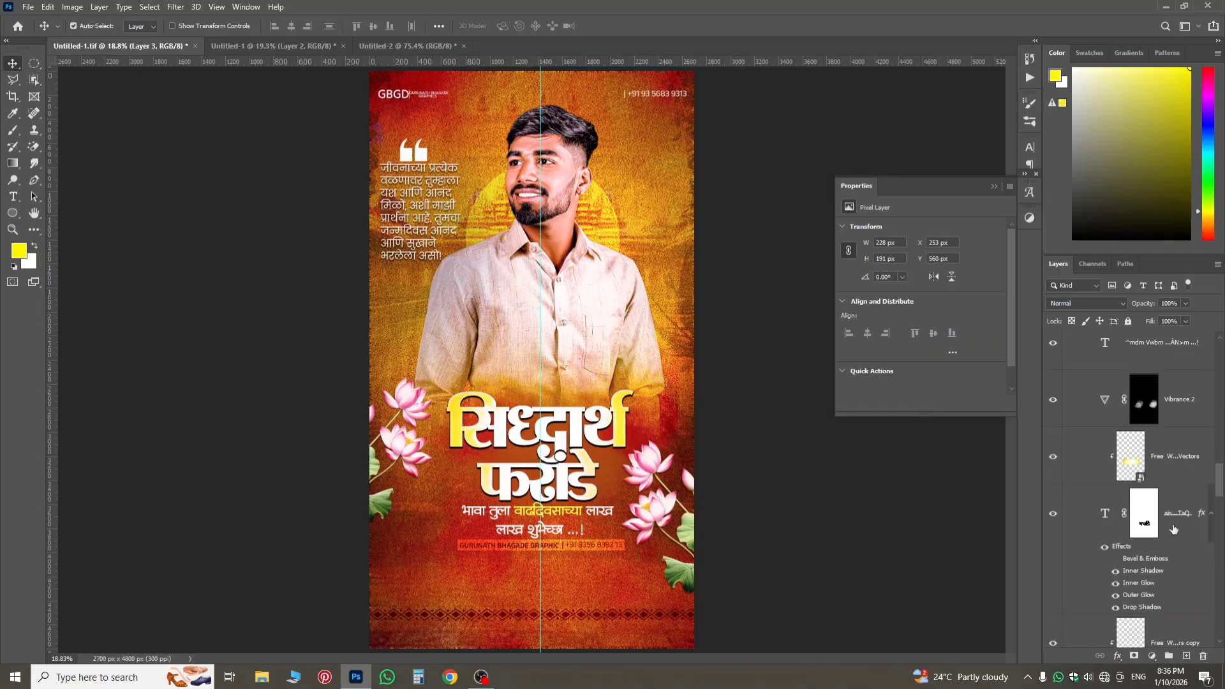
scroll(1148, 501, down, 1)
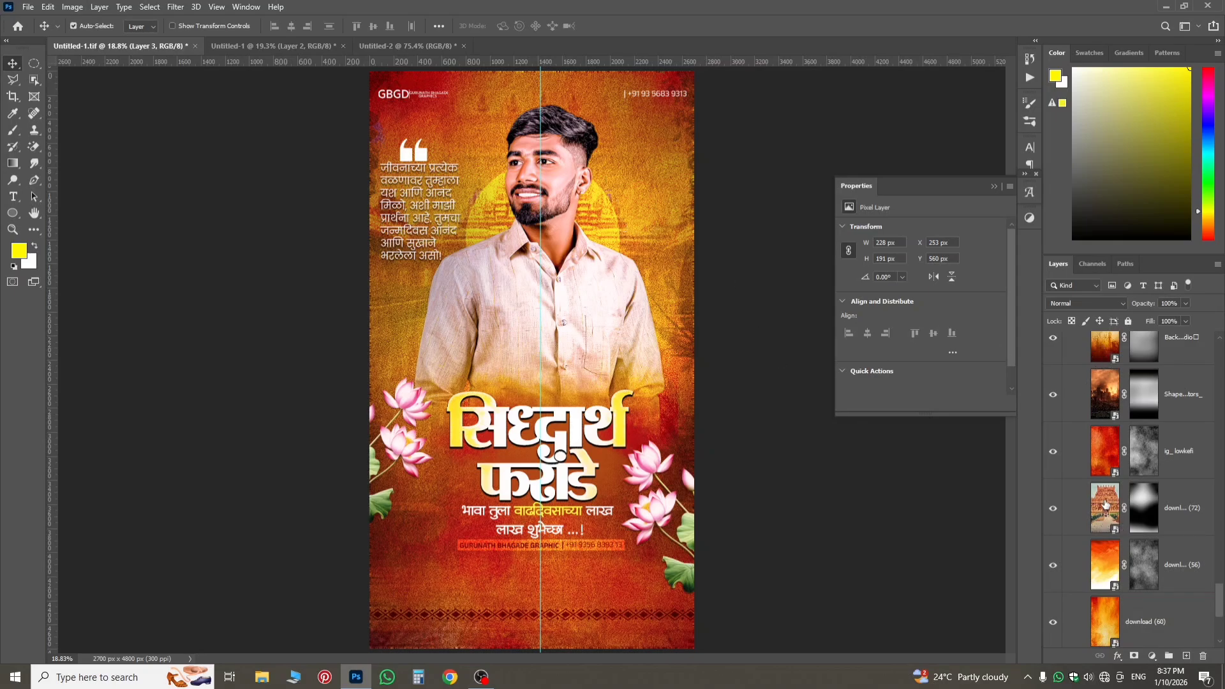
scroll(1105, 504, up, 4)
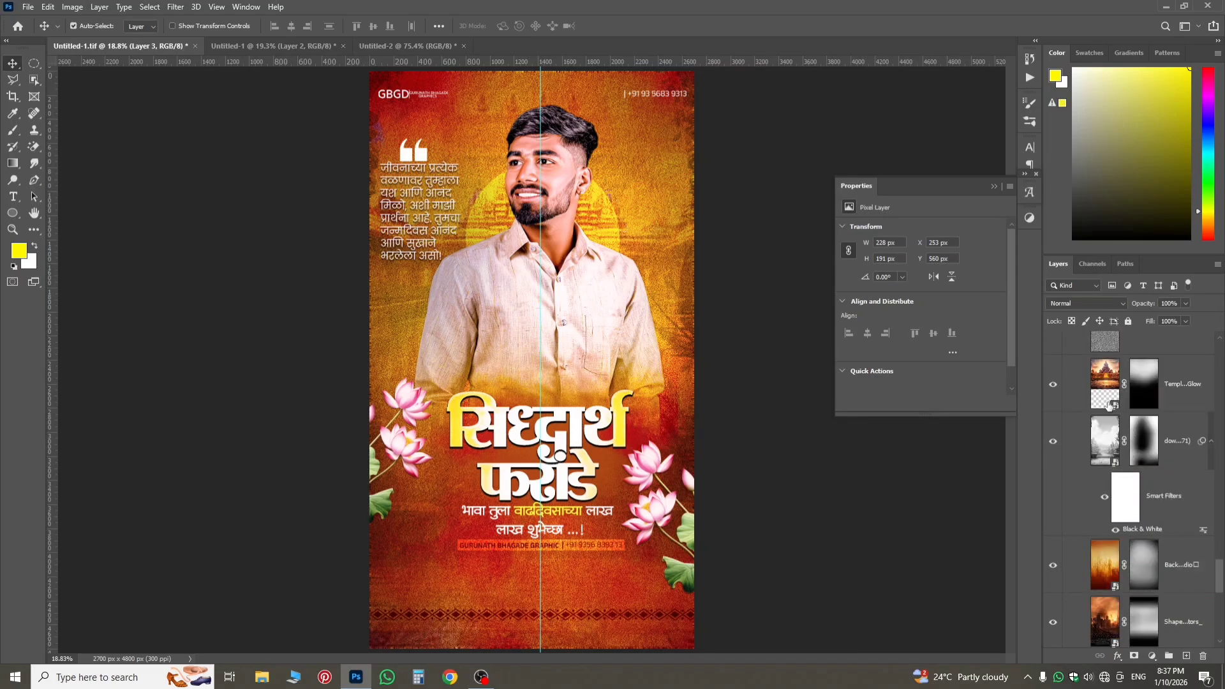
scroll(1108, 407, up, 2)
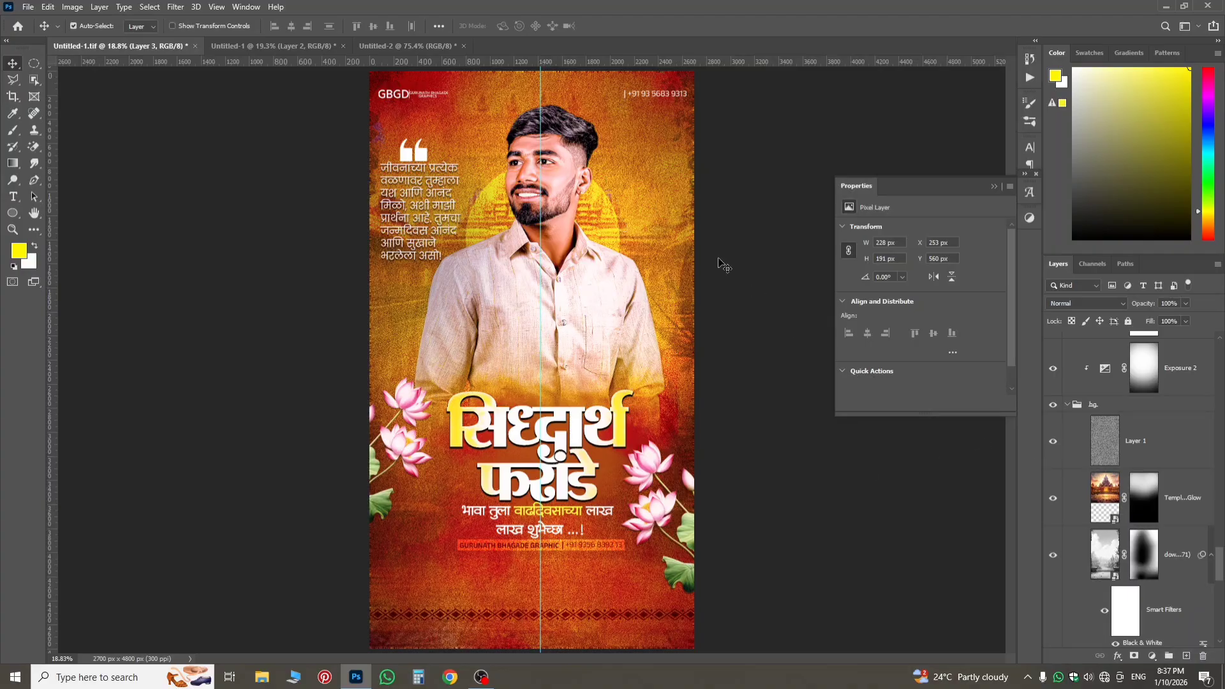
scroll(679, 248, up, 2)
scroll(651, 271, down, 3)
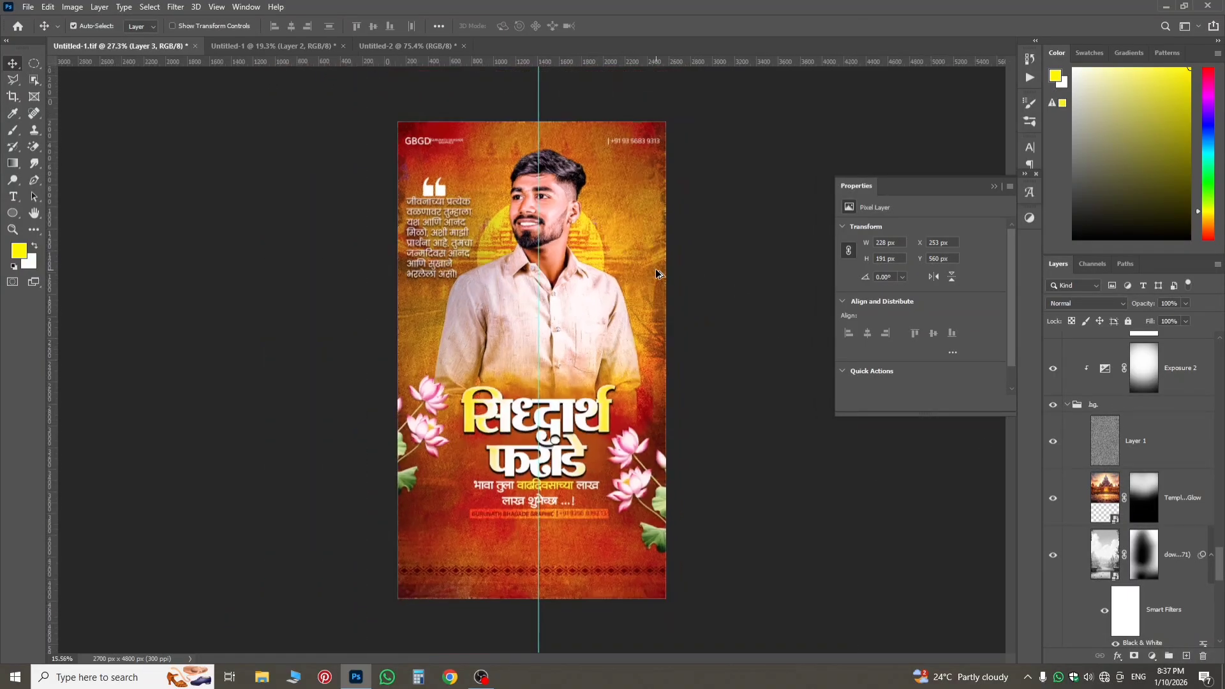
click(321, 51)
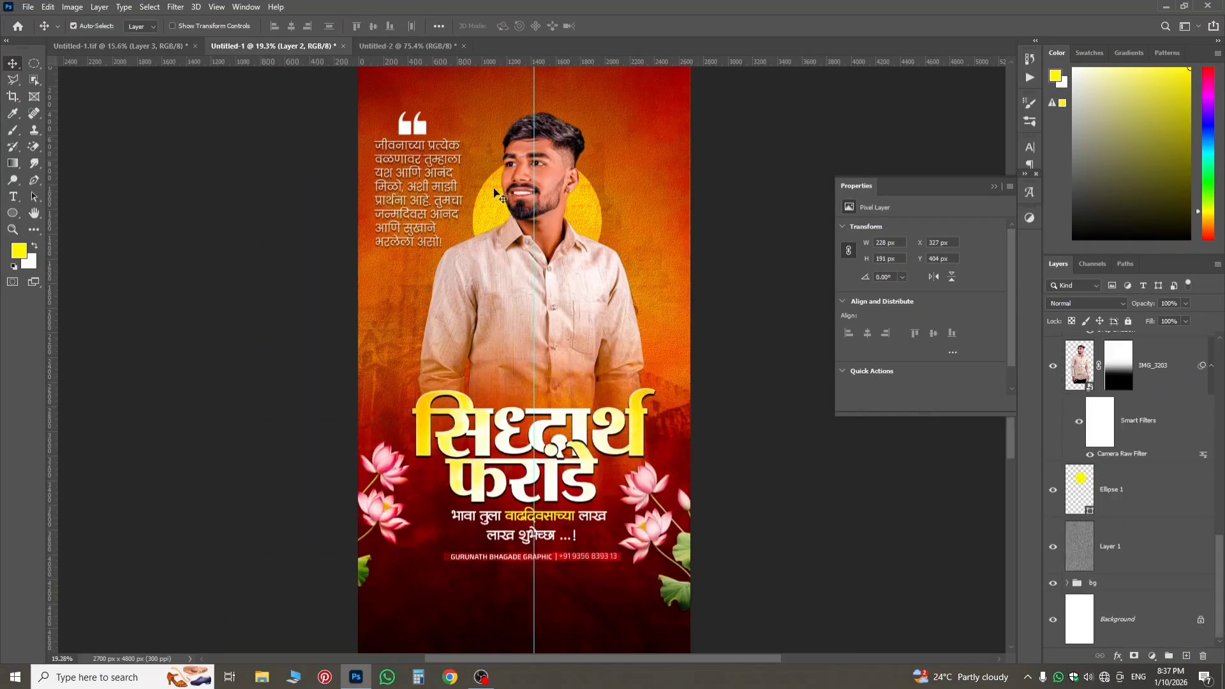
scroll(539, 255, down, 2)
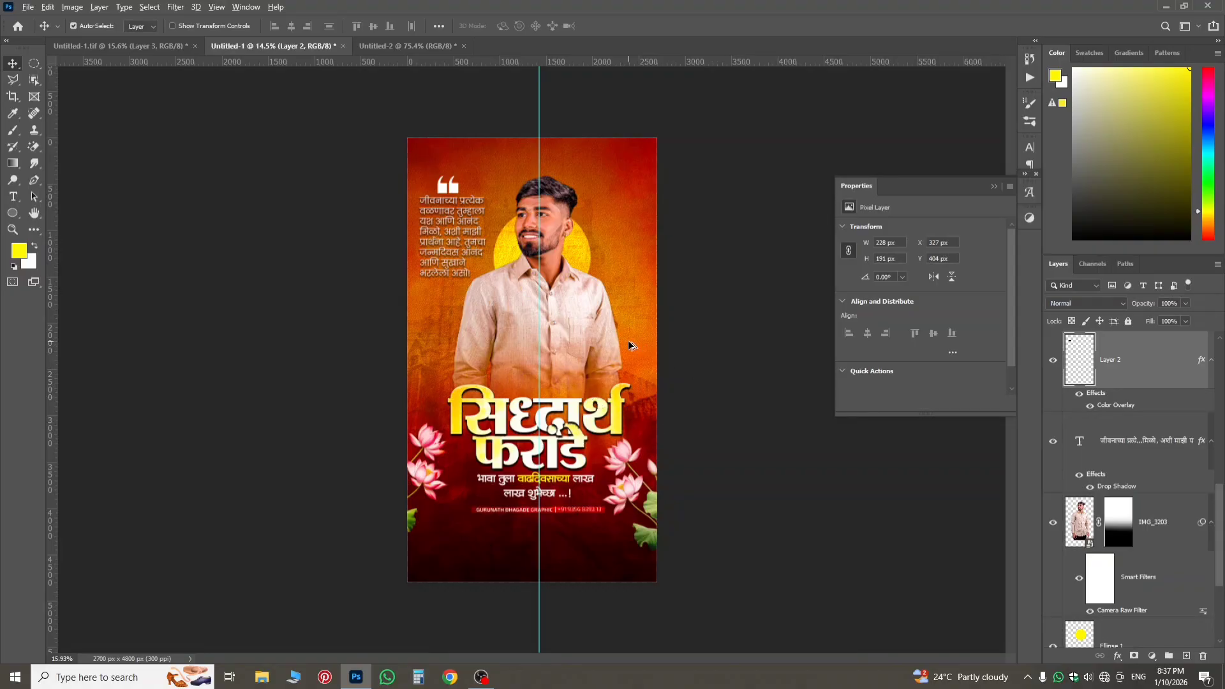
scroll(629, 345, up, 1)
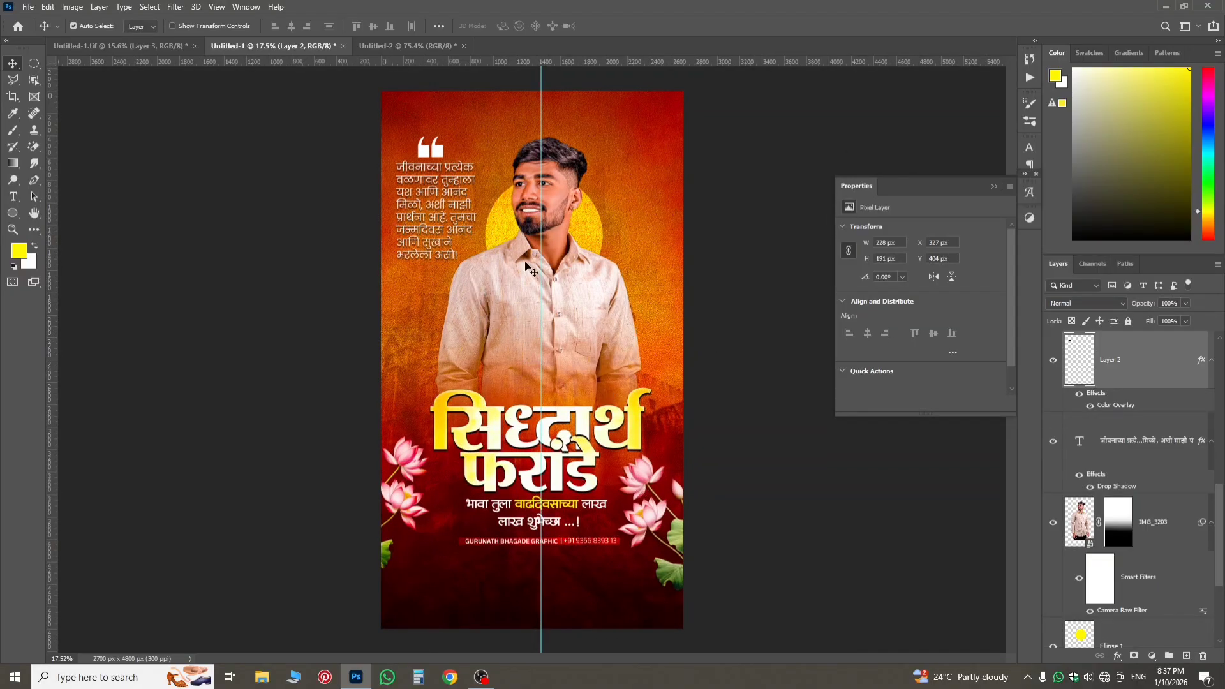
Copy the two diamond border strips, download (11) and download (11) copy in the design group, from Untitled-1.tif into Untitled-1.
click(153, 46)
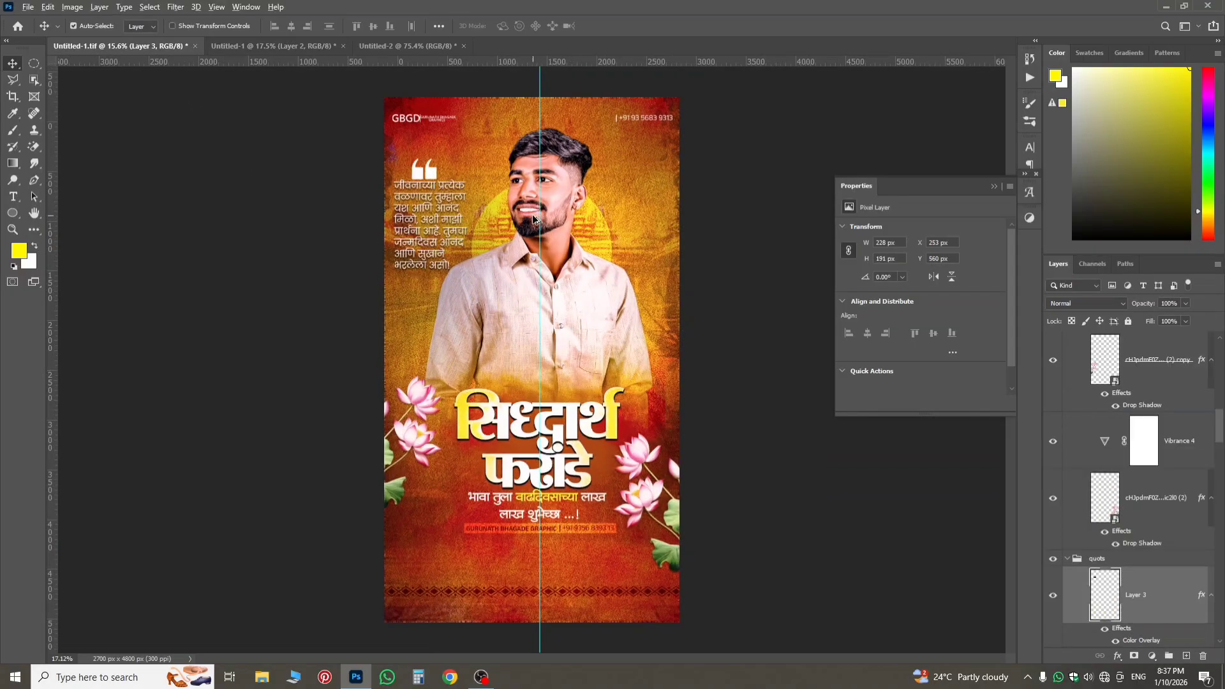
scroll(536, 351, up, 2)
scroll(708, 537, up, 2)
scroll(708, 538, down, 5)
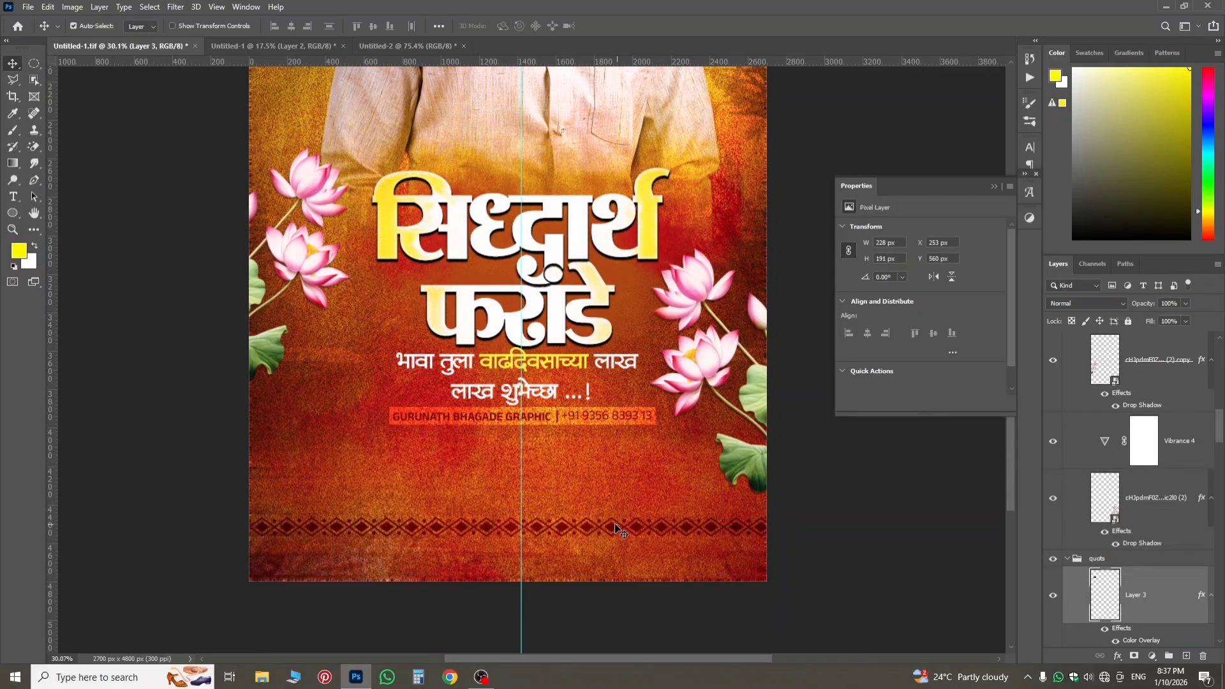
click(616, 528)
scroll(1161, 398, up, 2)
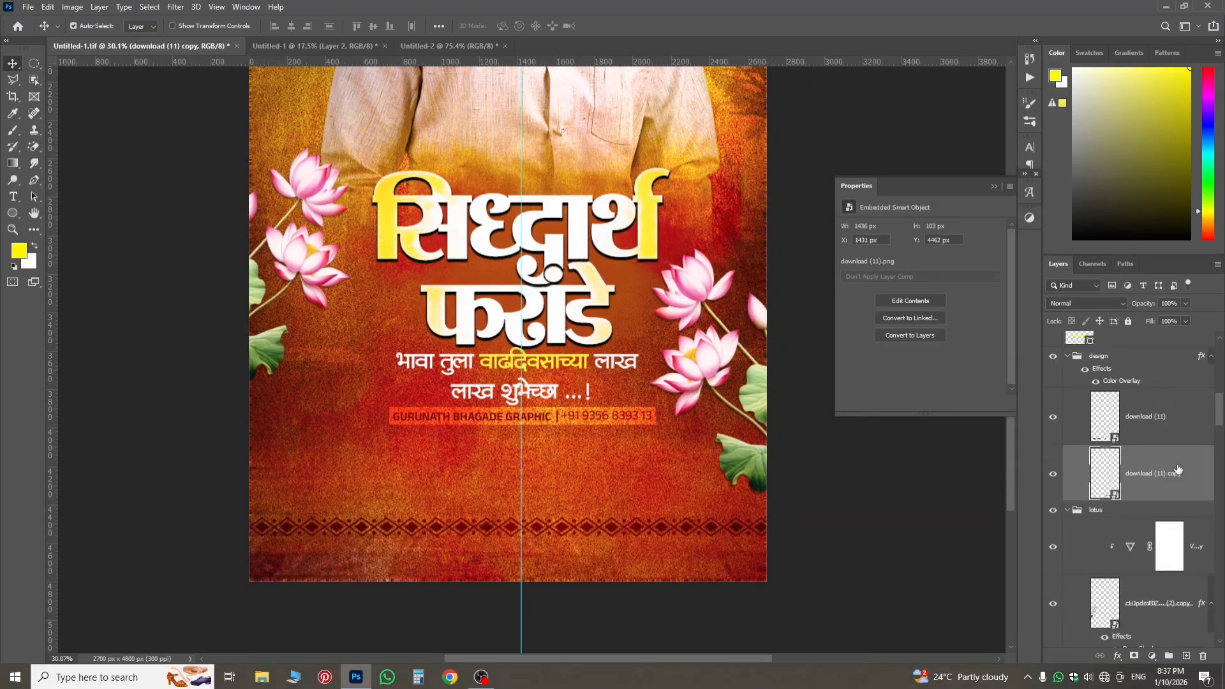
shift+click(1145, 434)
drag(1149, 446, 447, 191)
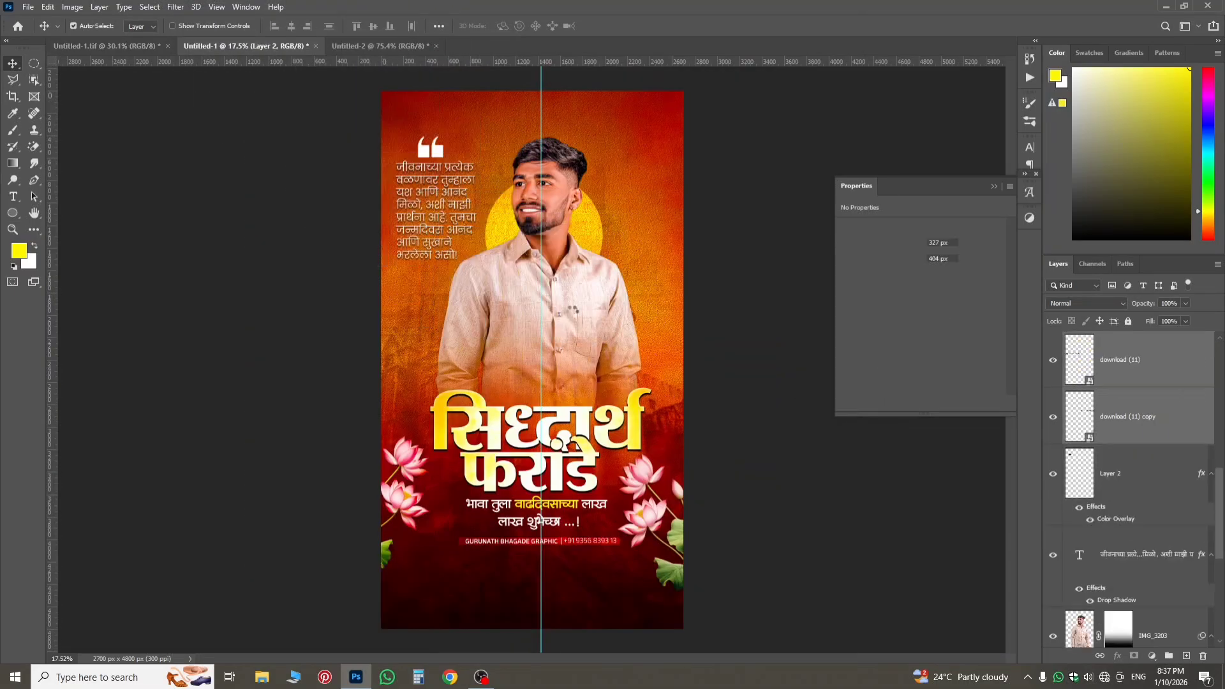
Move both border strips together to the poster's lower edge, centred at about X 1349.5 px, Y 4510.5 px.
key(ctrl+t)
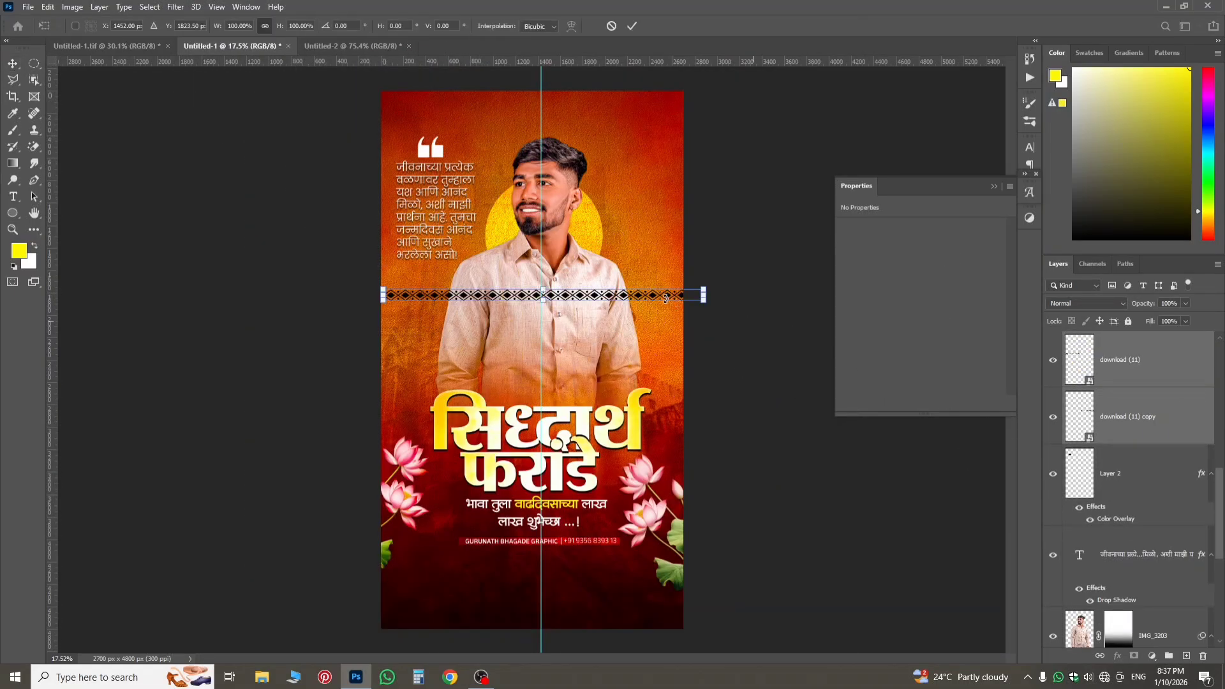
drag(638, 296, 626, 598)
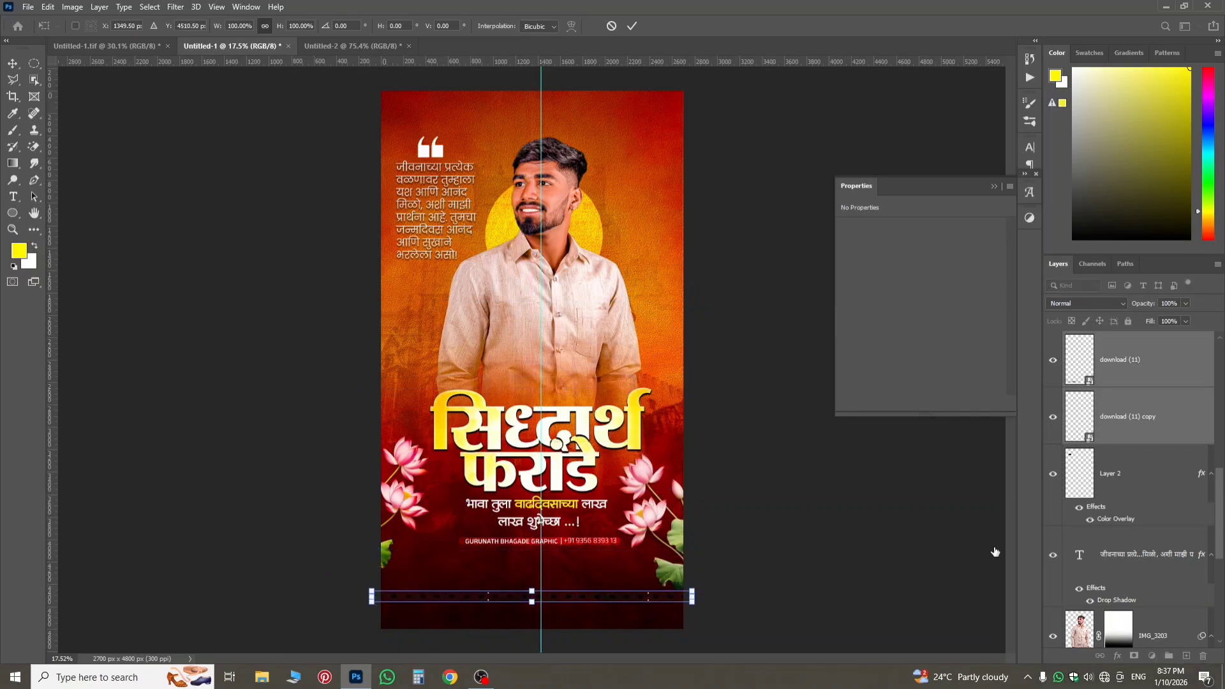
key(Return)
Group the border strip layers download (11) and download (11) copy.
click(1145, 399)
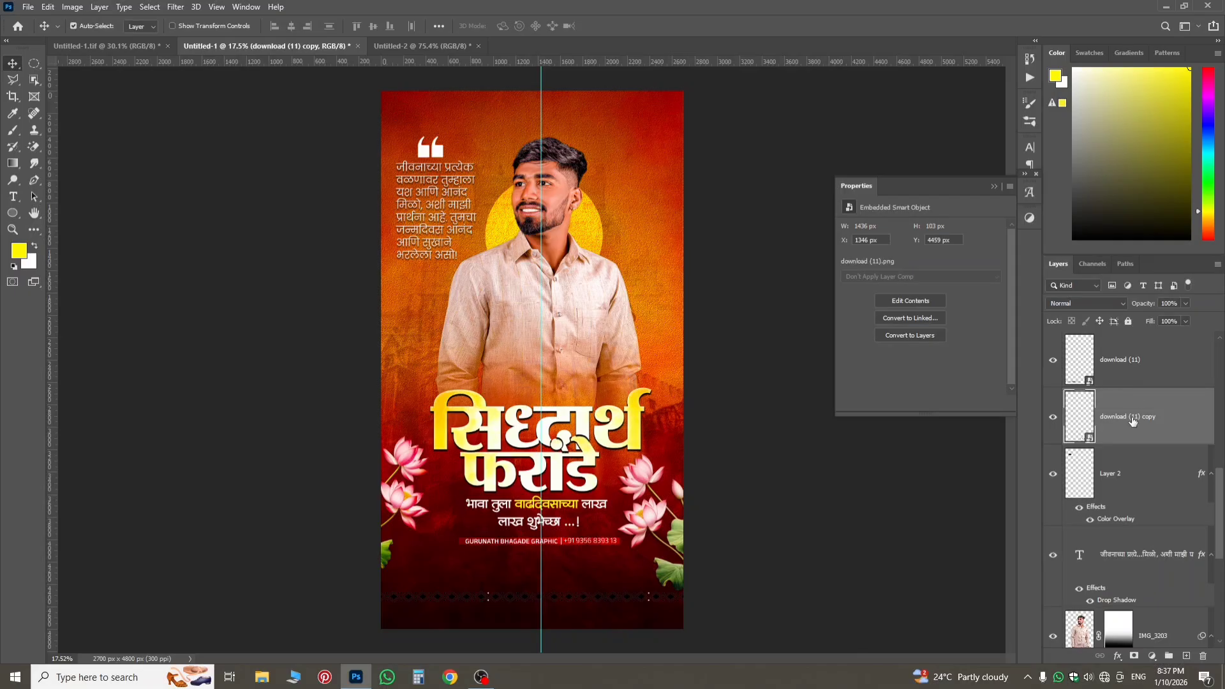
click(1122, 378)
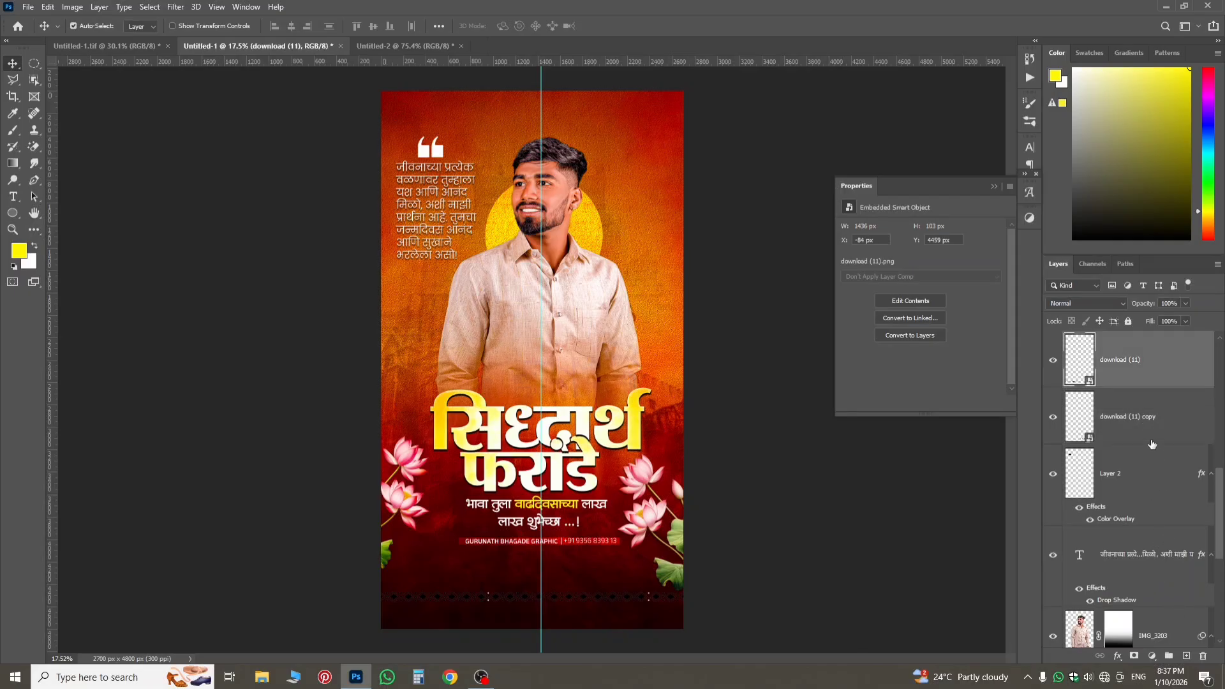
shift+click(1152, 441)
click(1169, 656)
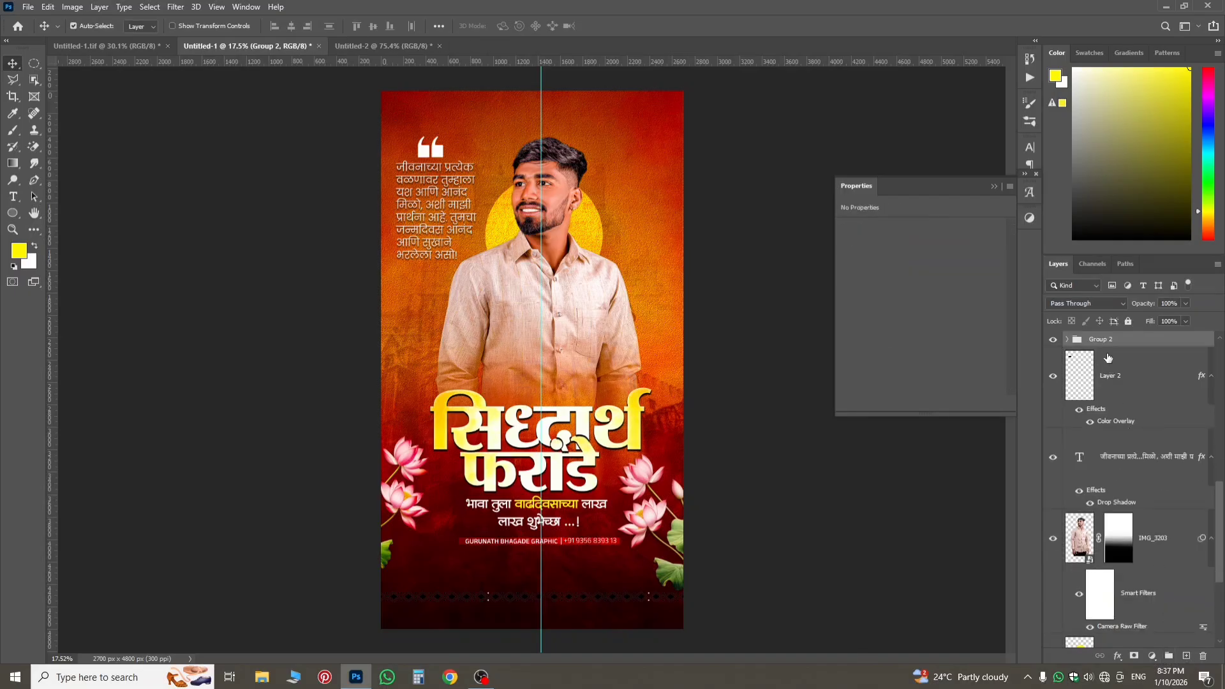
Add a white Color Overlay with Normal blend mode and 100% opacity to the border strip group.
scroll(1128, 642, up, 2)
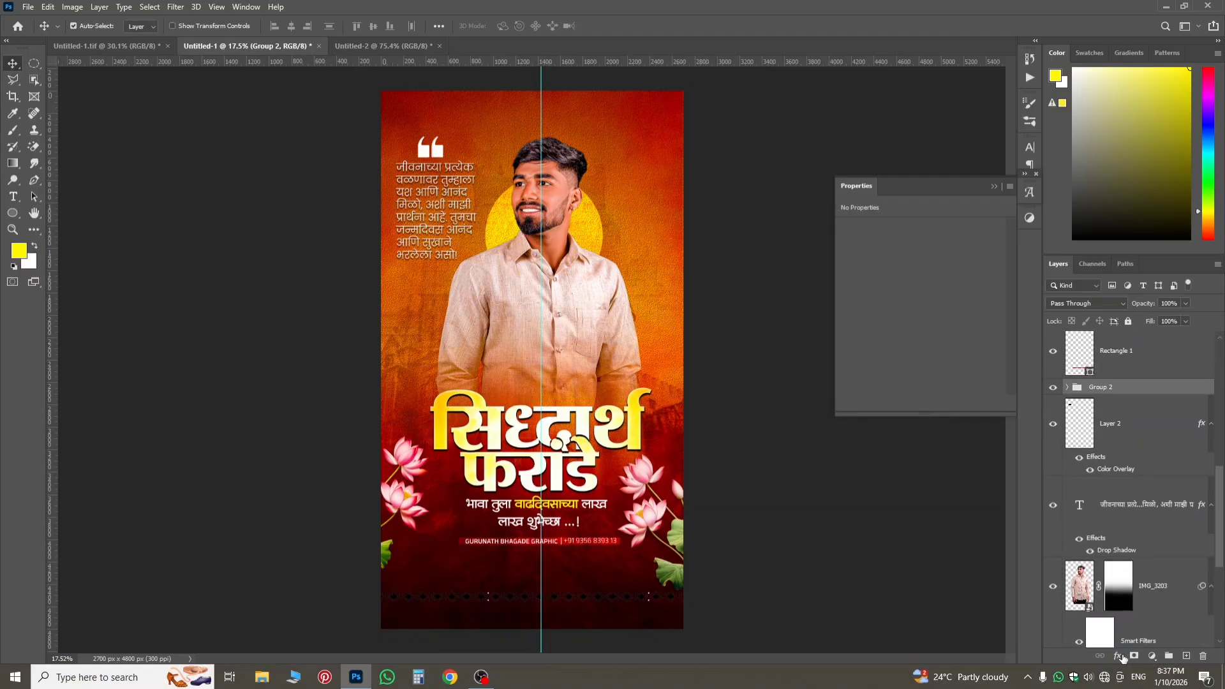
click(1118, 656)
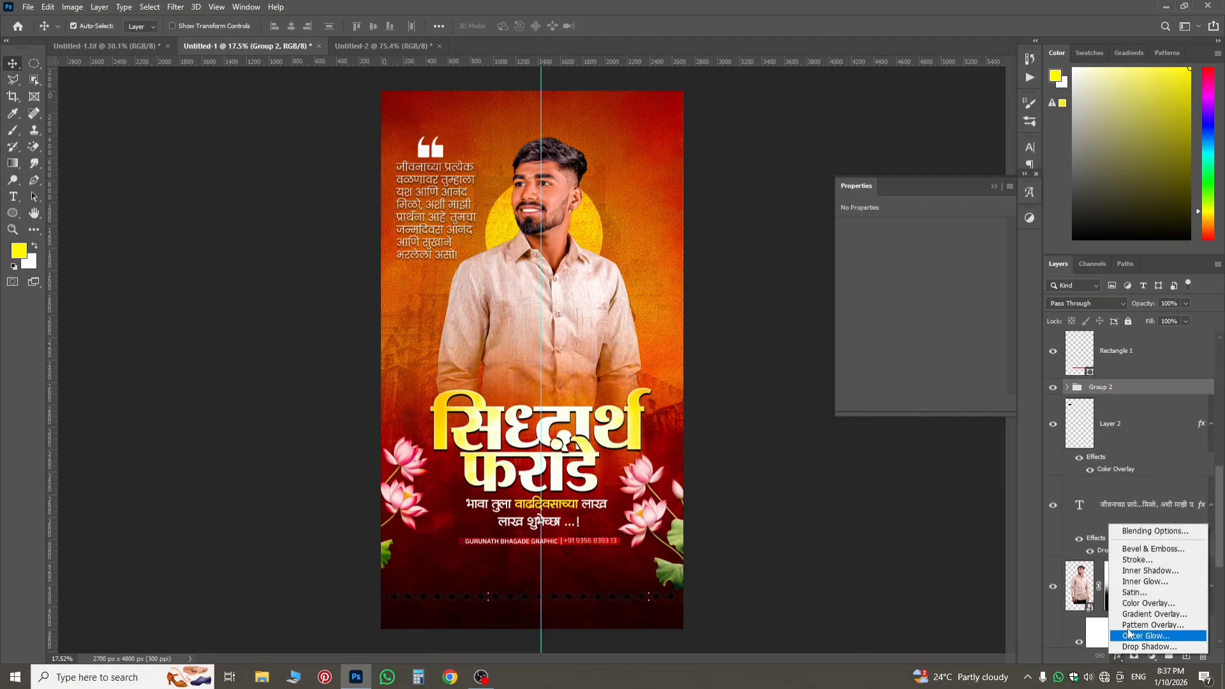
click(1133, 603)
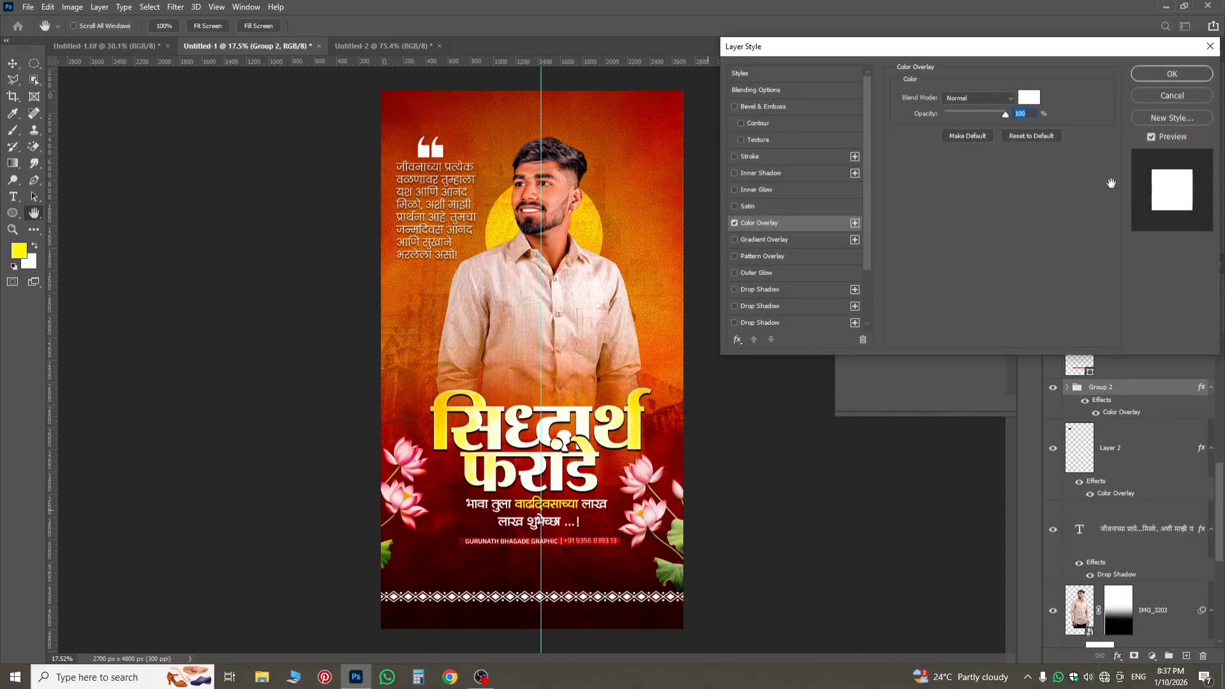
click(1170, 75)
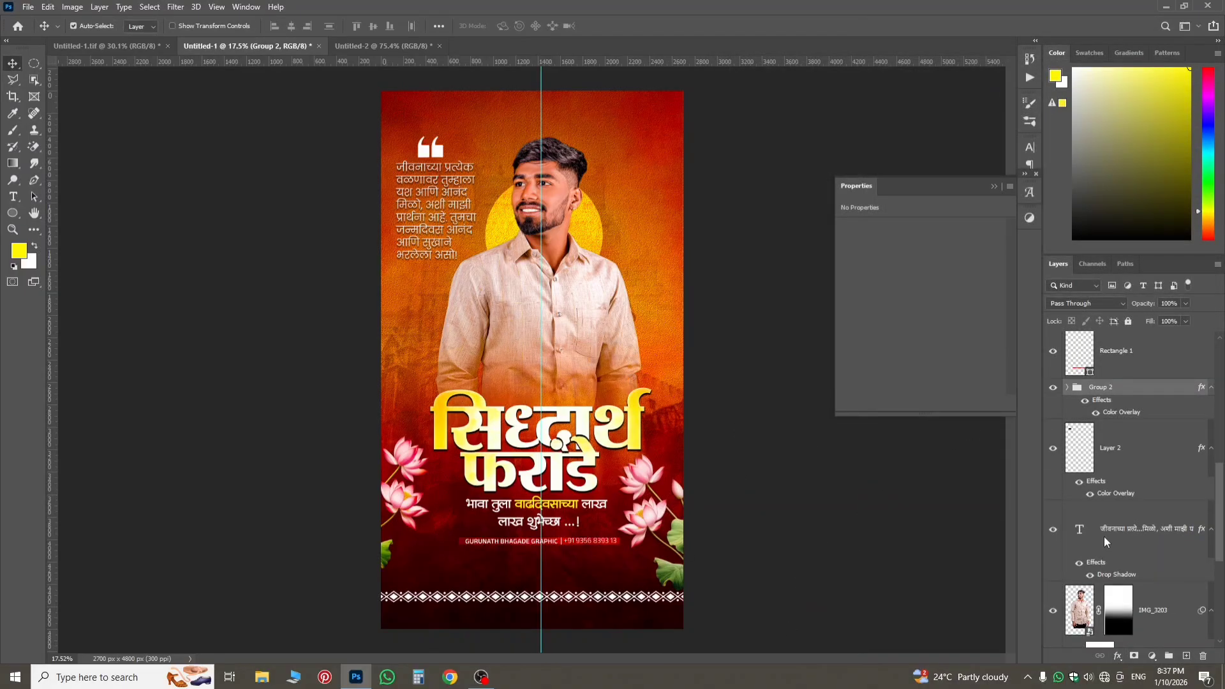
Move the white border group slightly lower, to a centre of about Y 4545 px, keeping X at 1349 px.
key(ctrl+t)
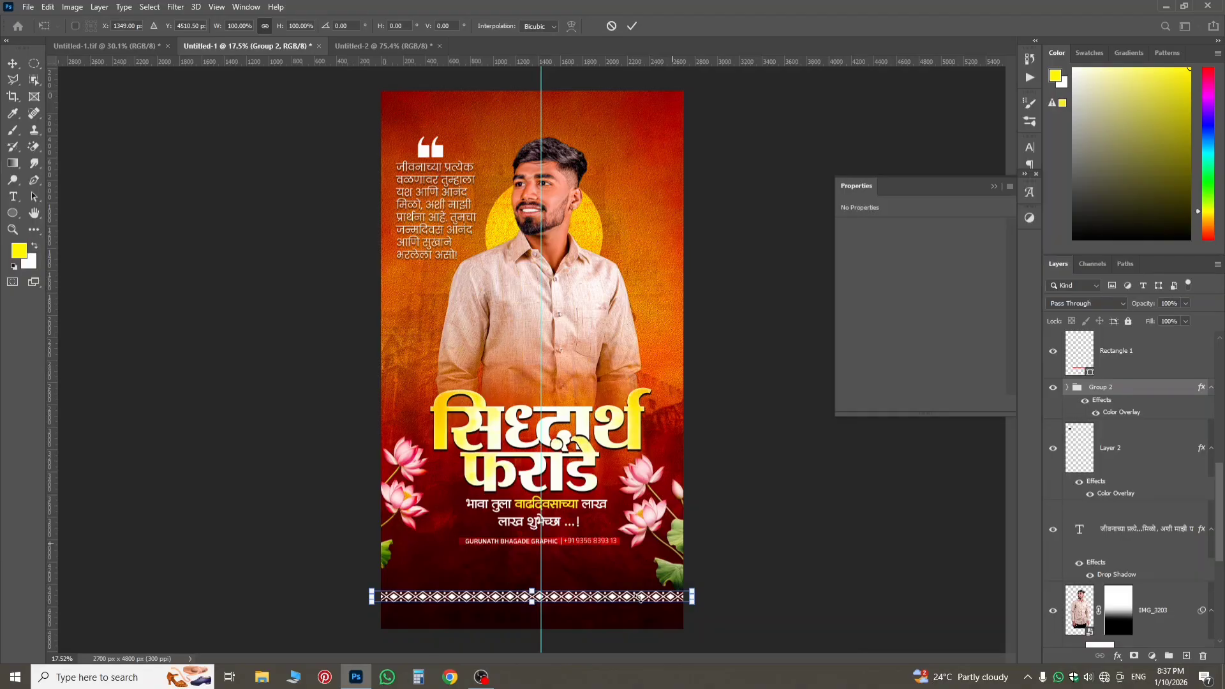
drag(639, 597, 652, 619)
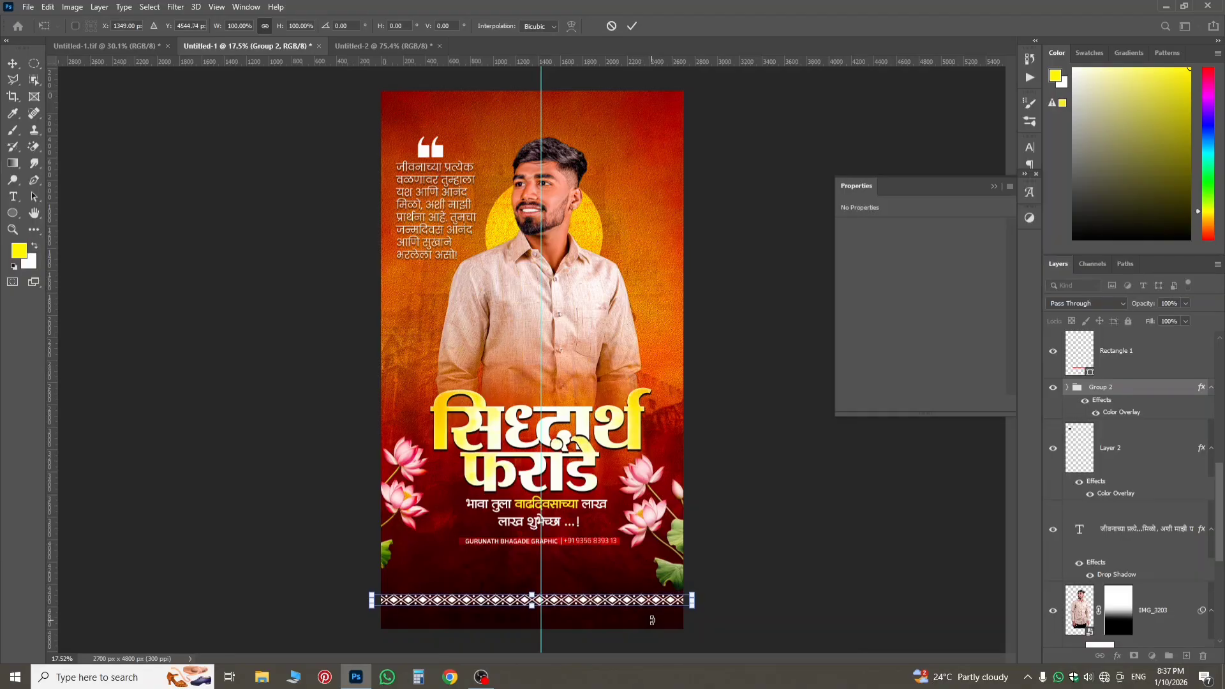
key(Return)
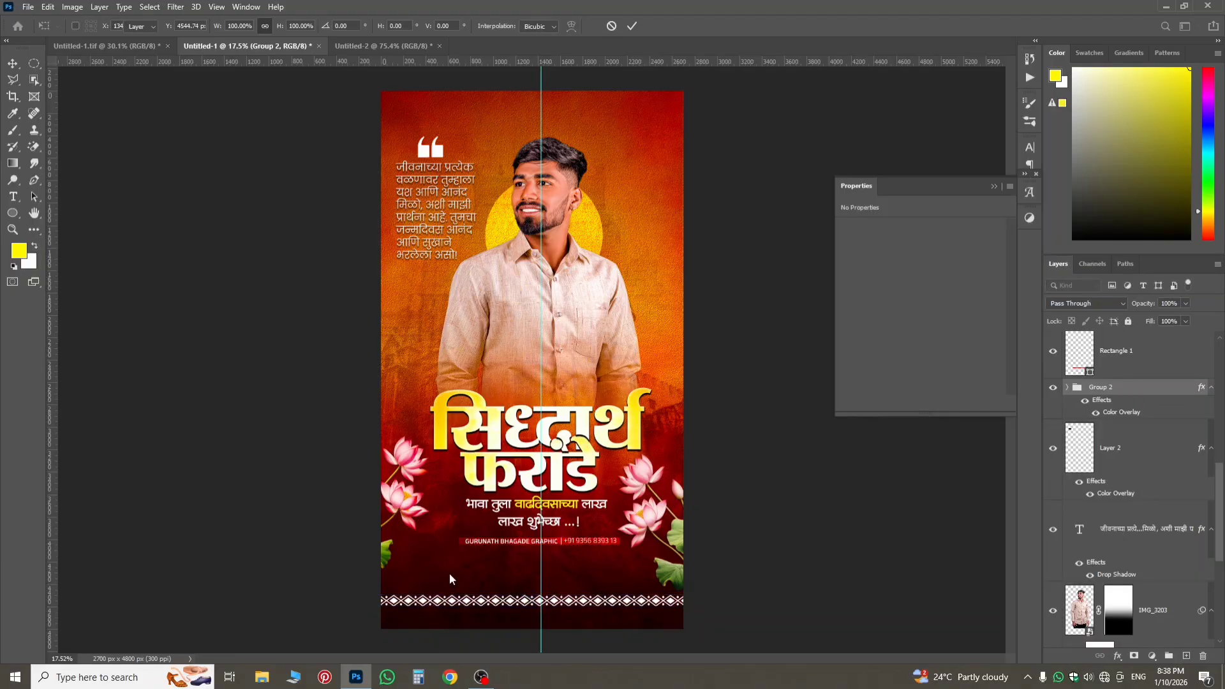
scroll(546, 574, up, 2)
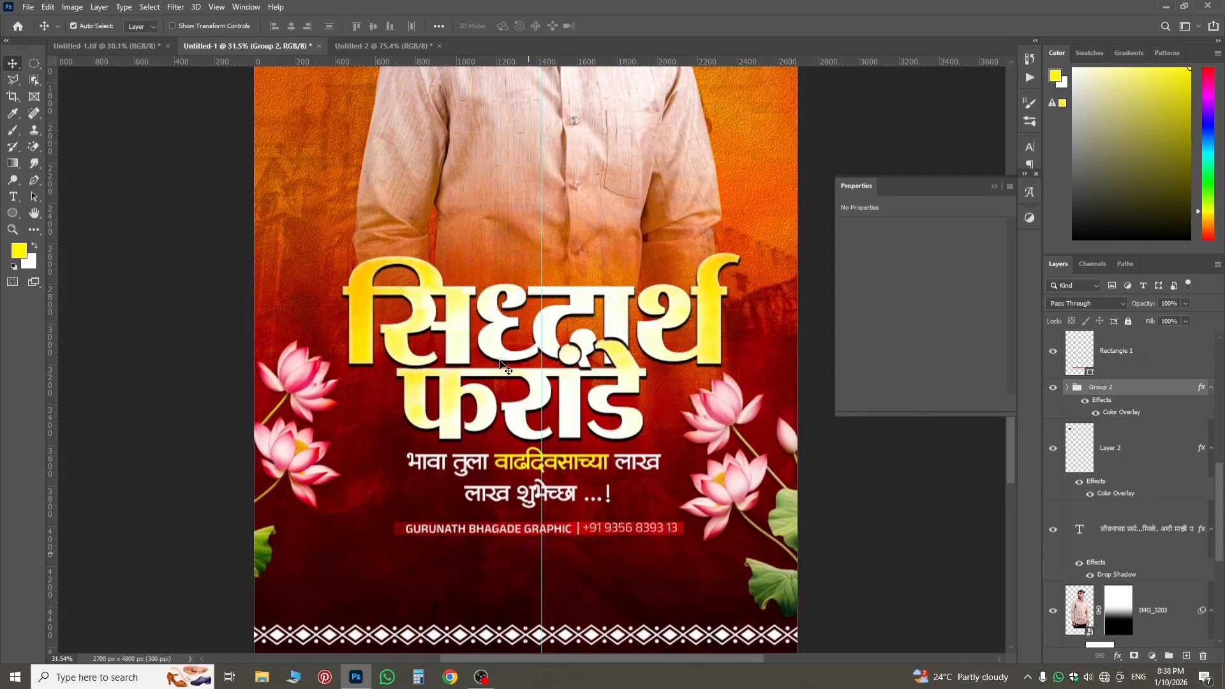
scroll(501, 364, down, 2)
scroll(514, 300, down, 1)
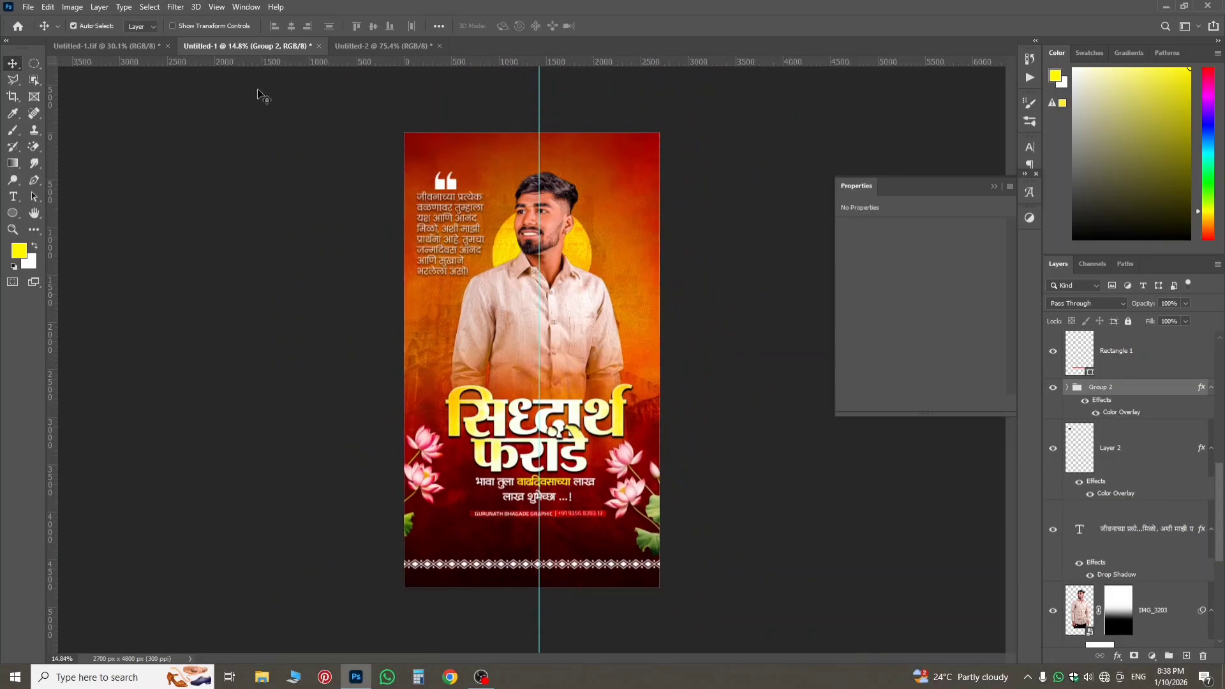
Copy the GBGD logo and phone number layers from Untitled-1.tif into the poster, placing them near its upper edge, centred about X 1389 px, Y 174 px.
click(158, 40)
scroll(296, 127, up, 5)
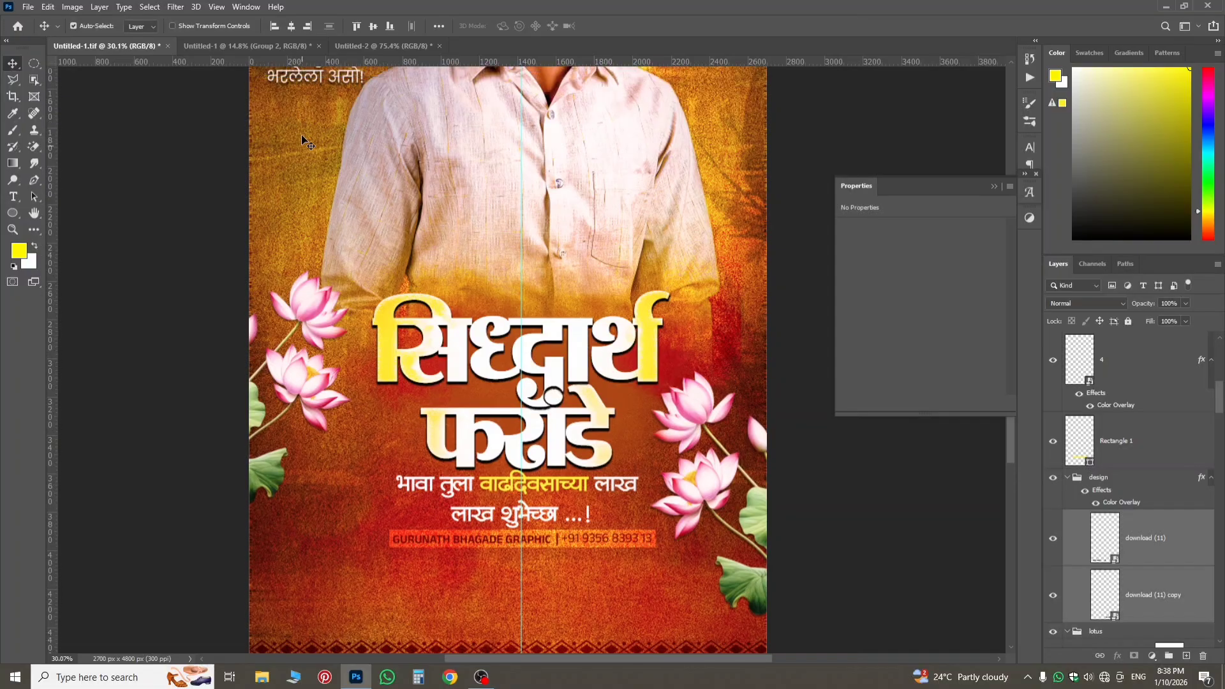
scroll(305, 141, up, 4)
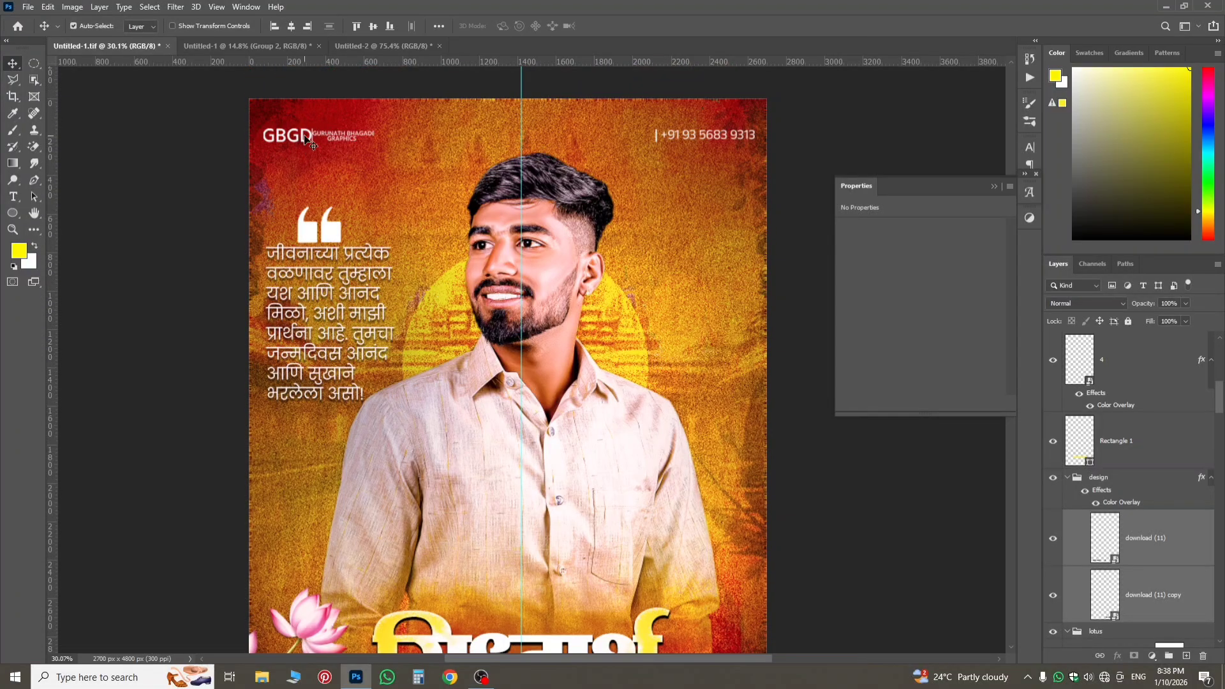
click(307, 140)
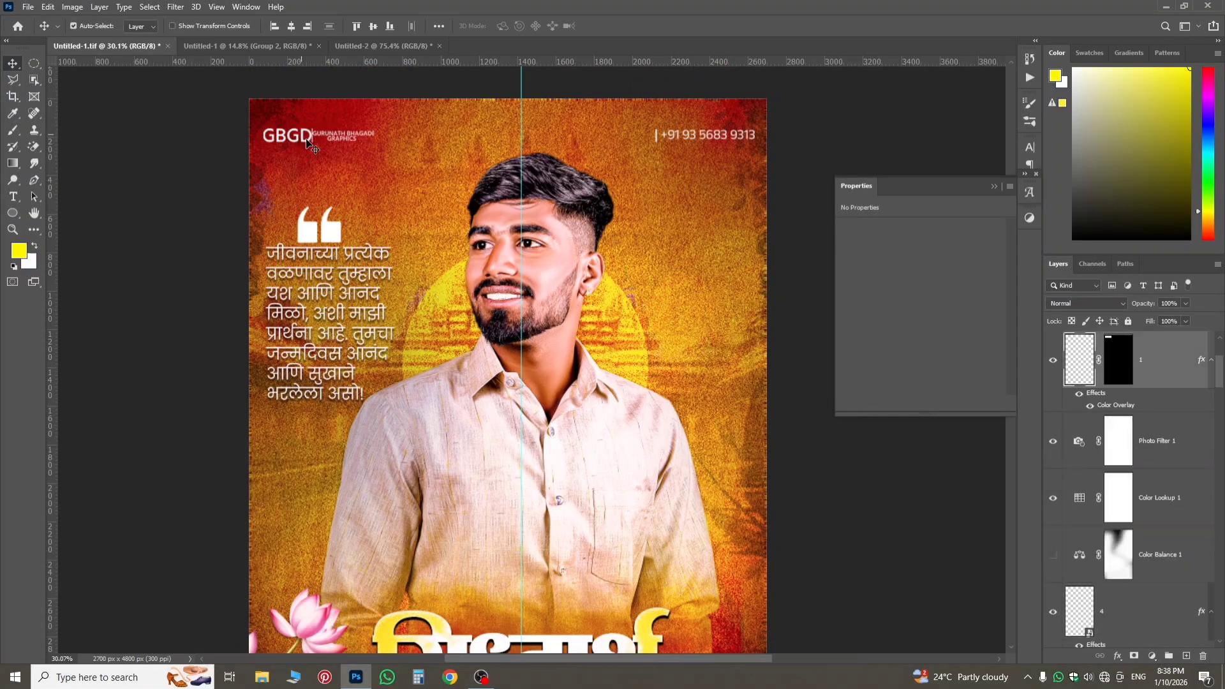
shift+click(1159, 400)
drag(1160, 399, 553, 431)
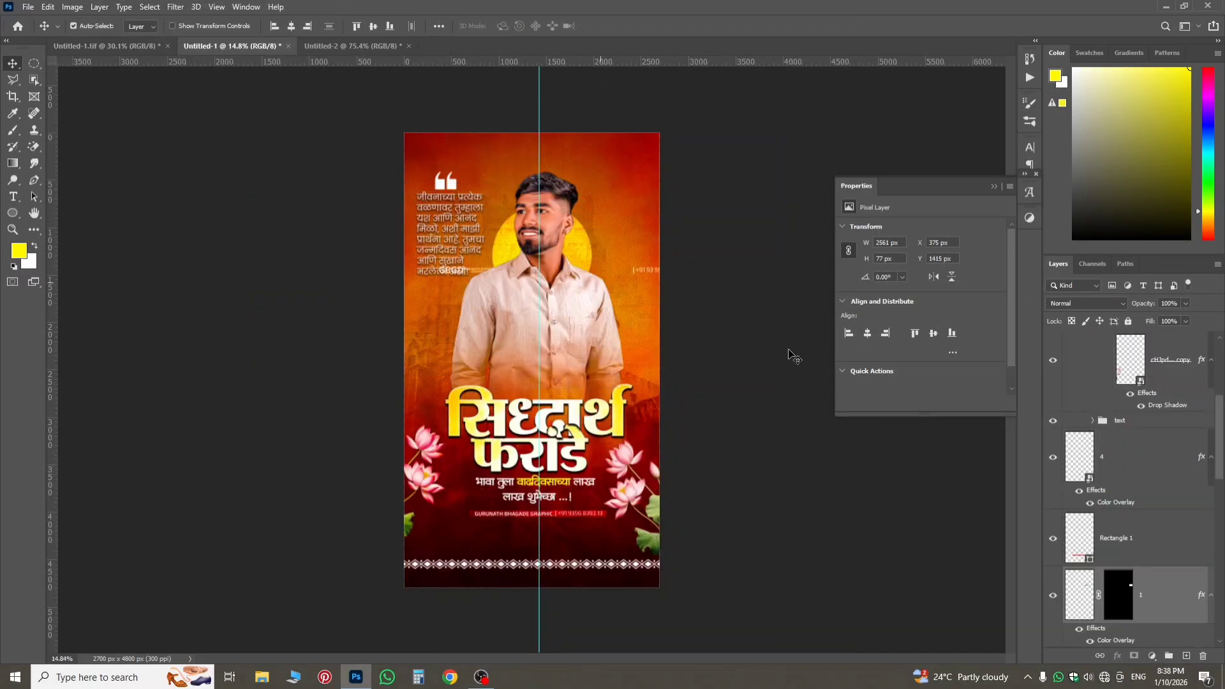
key(ctrl+t)
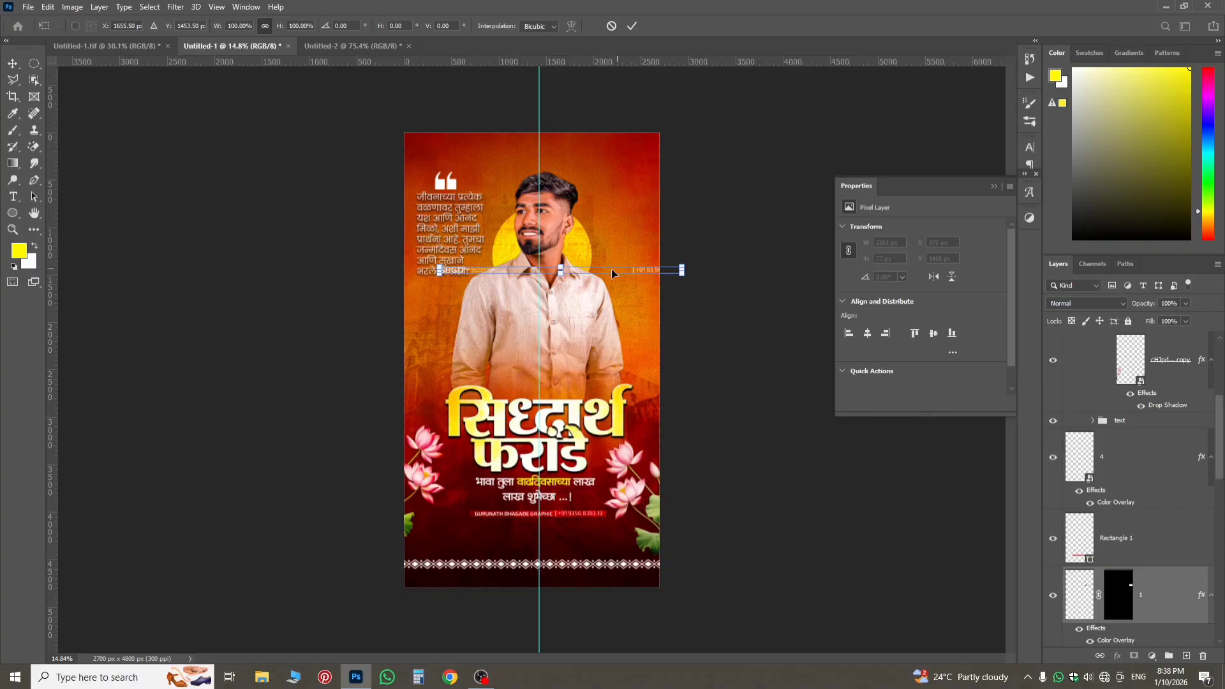
drag(611, 269, 585, 147)
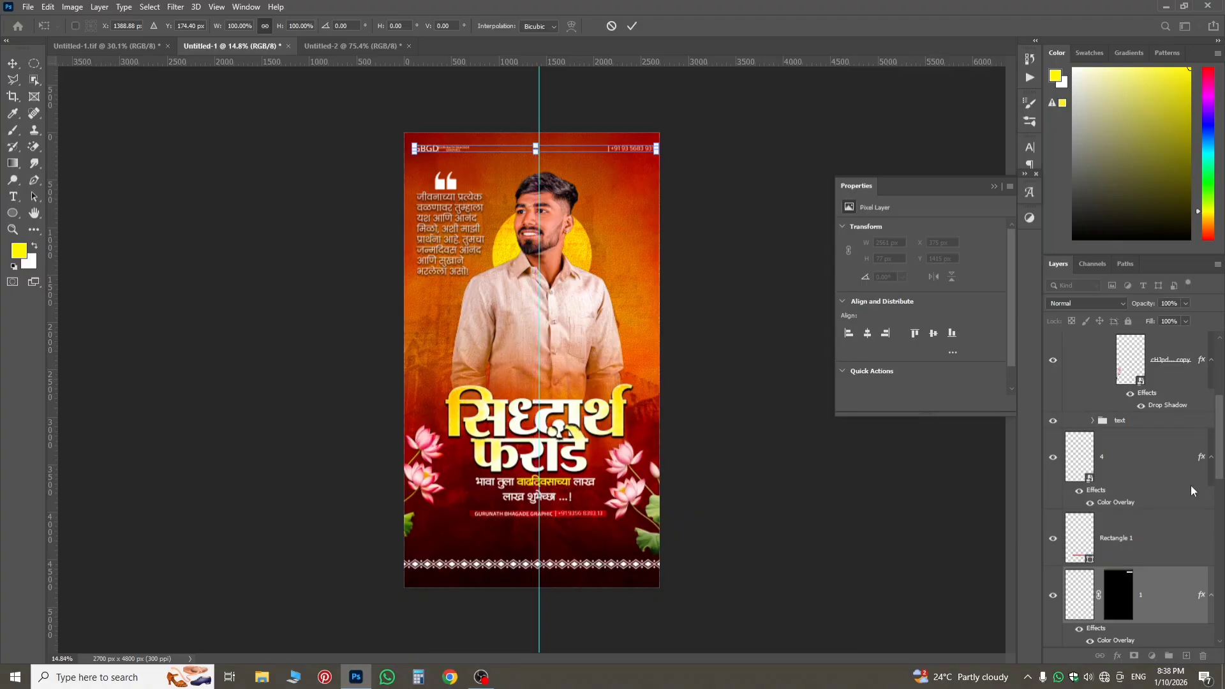
Group the two copied header layers holding the logo and phone number, and name the group logo.
click(1146, 587)
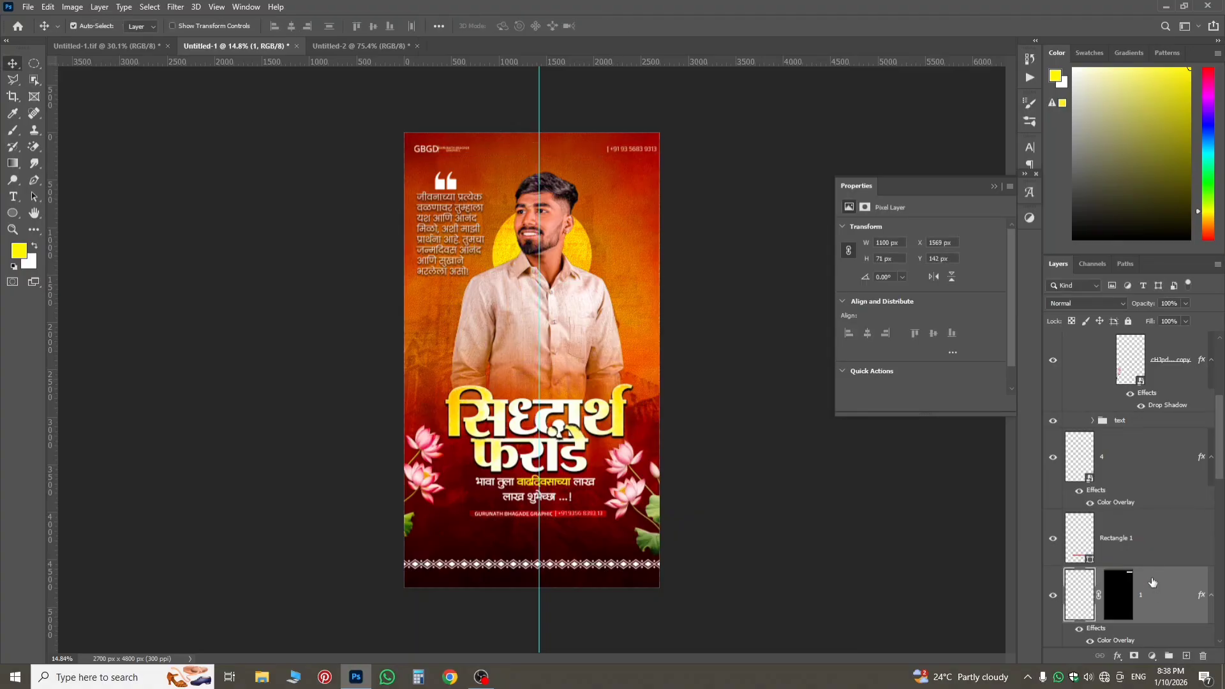
scroll(1152, 582, down, 2)
shift+click(1154, 612)
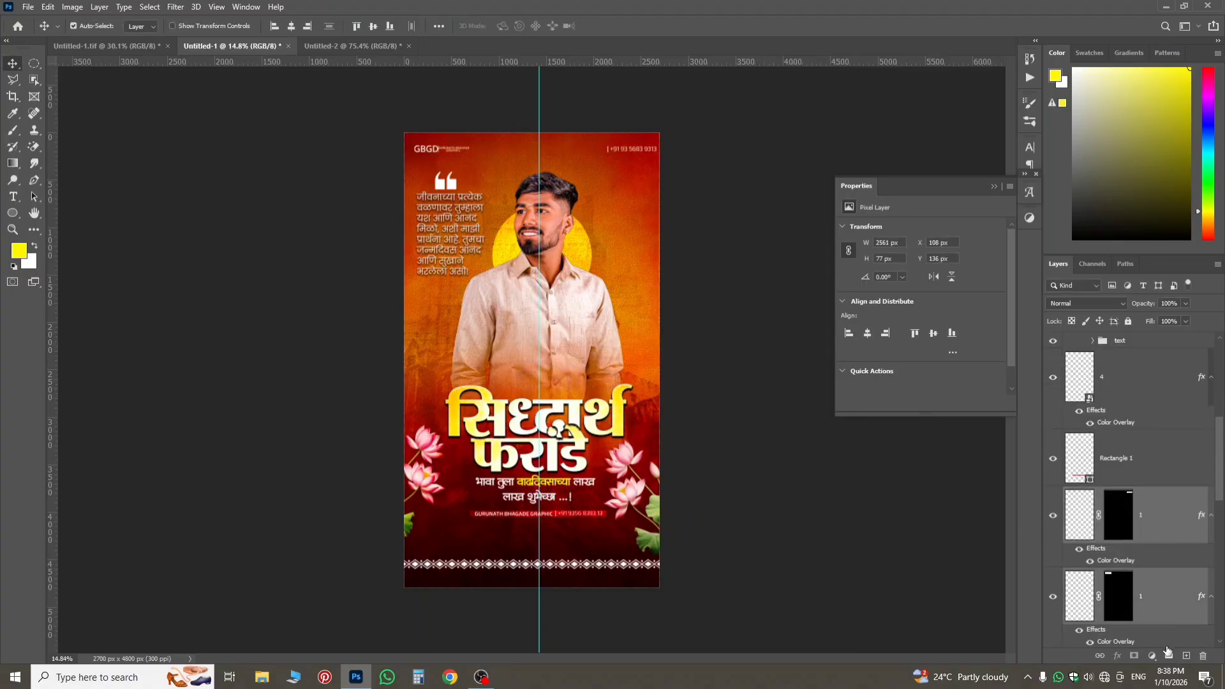
click(1169, 656)
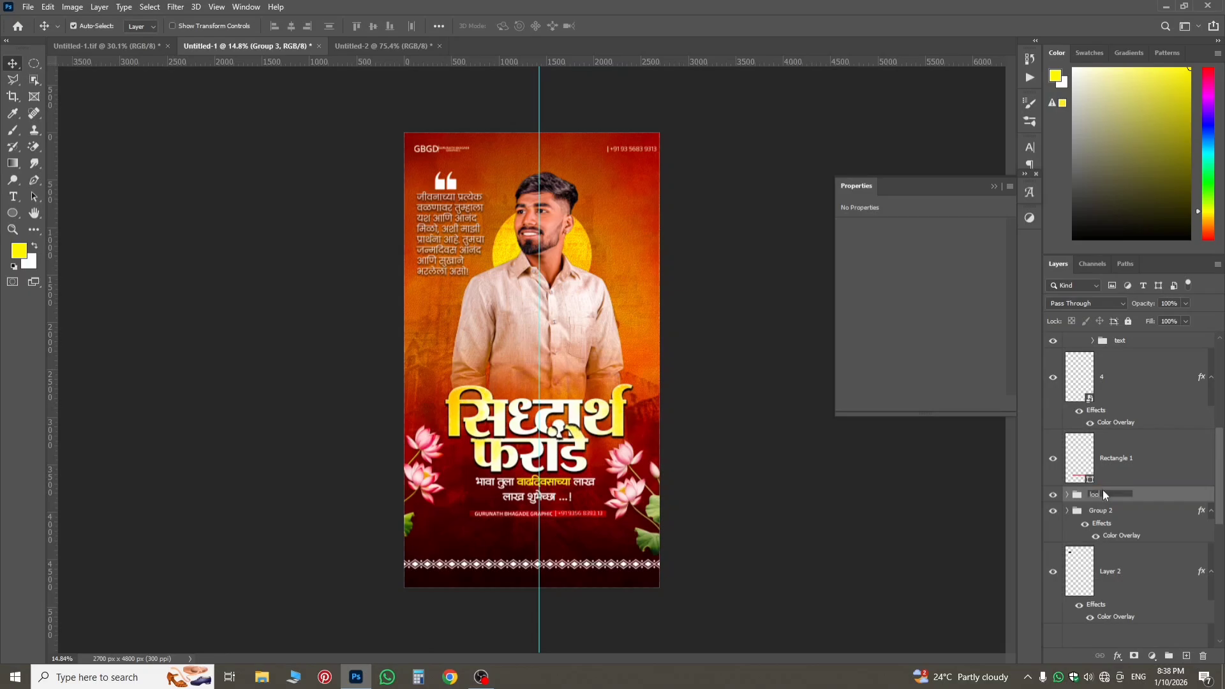
key(Return)
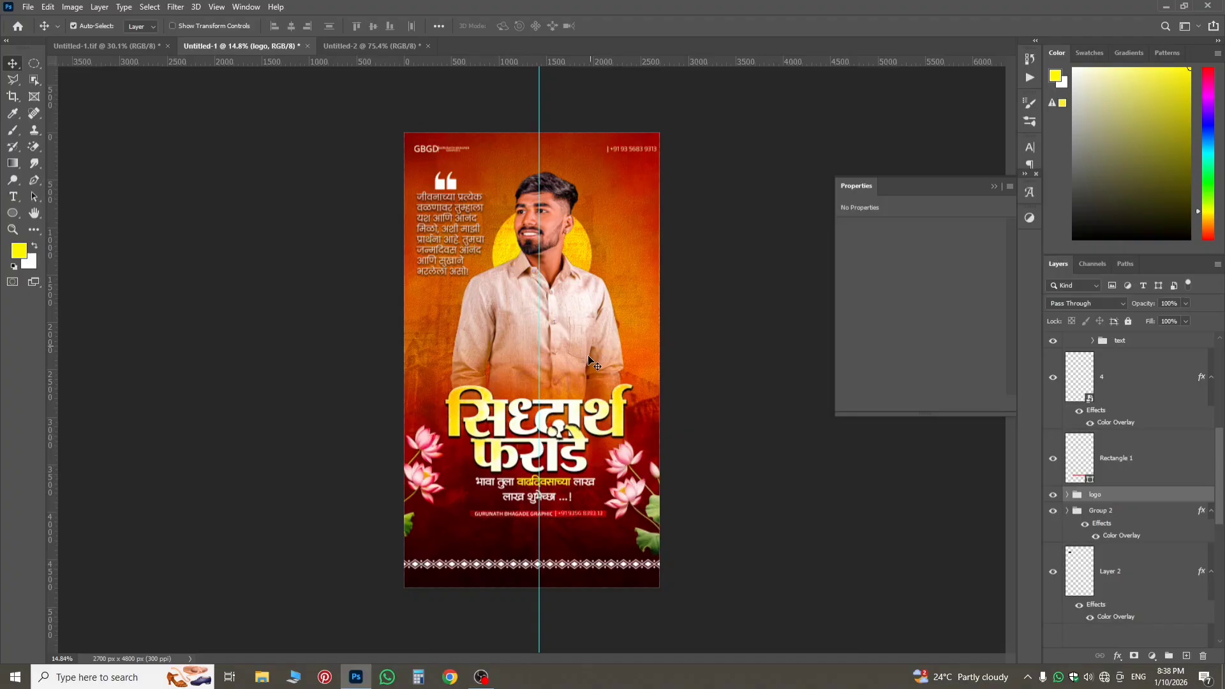
Compare the new poster with the reference Untitled-1.tif, examining overall layout, colours, brightness and the reference's layer stack.
scroll(578, 349, up, 6)
scroll(564, 435, down, 8)
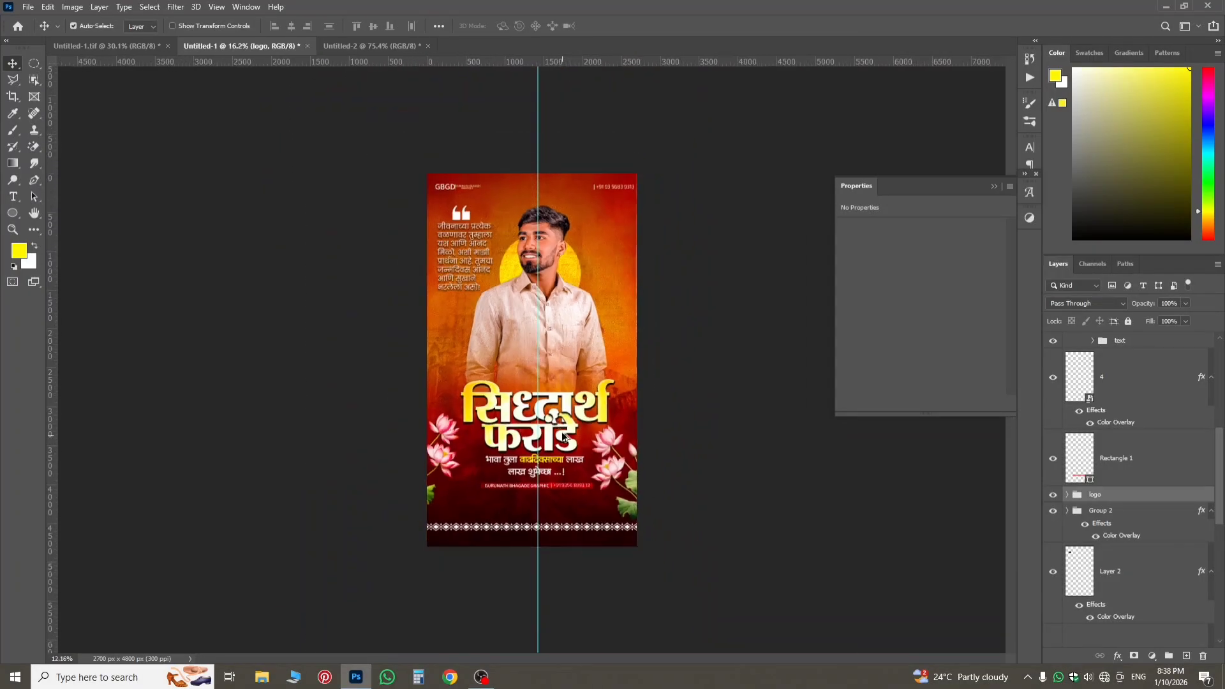
scroll(528, 361, up, 3)
scroll(637, 357, down, 1)
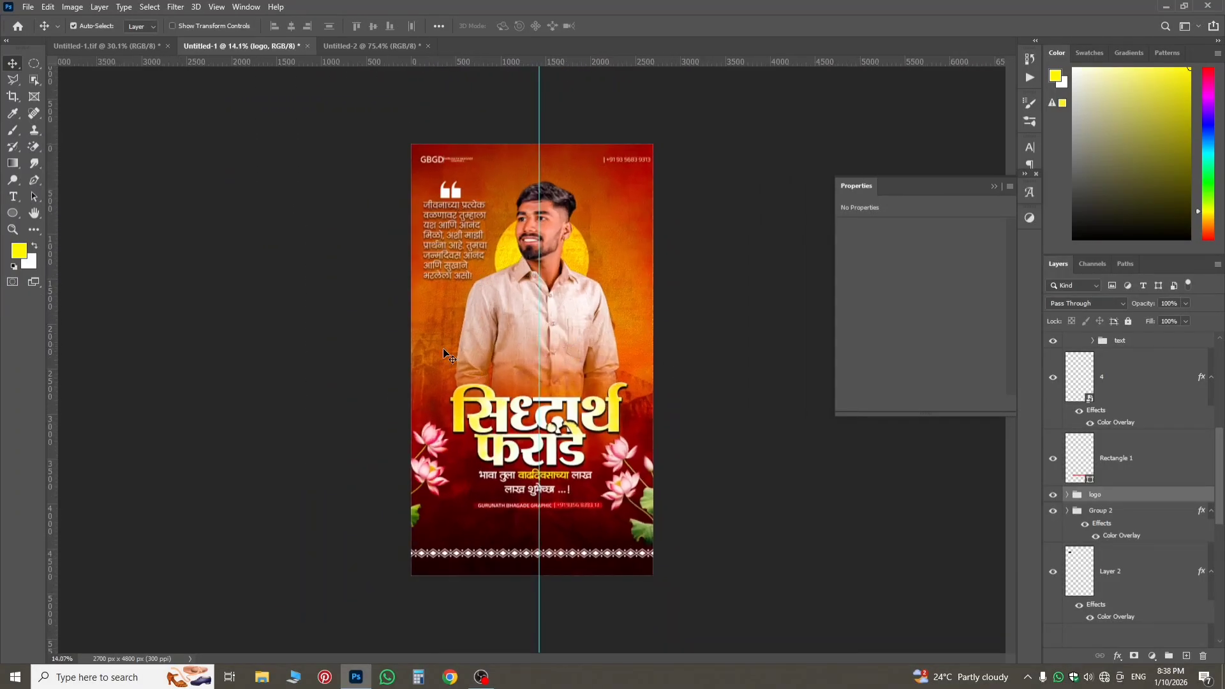
click(138, 47)
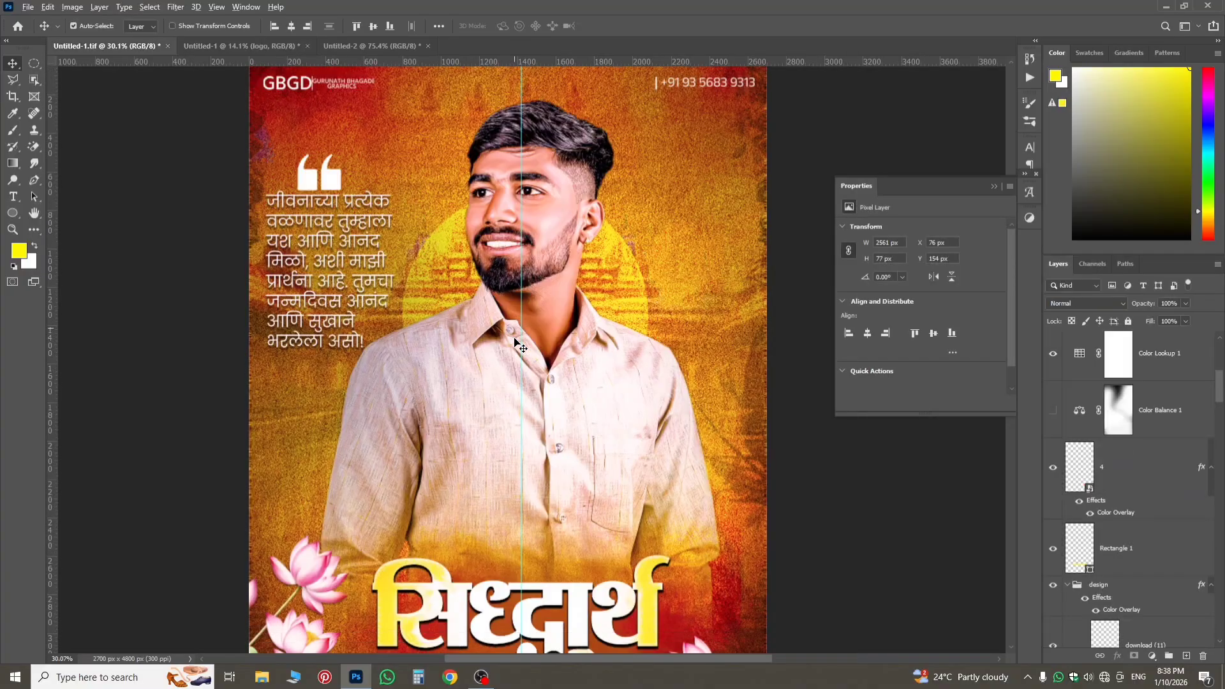
scroll(514, 343, down, 2)
scroll(547, 287, down, 1)
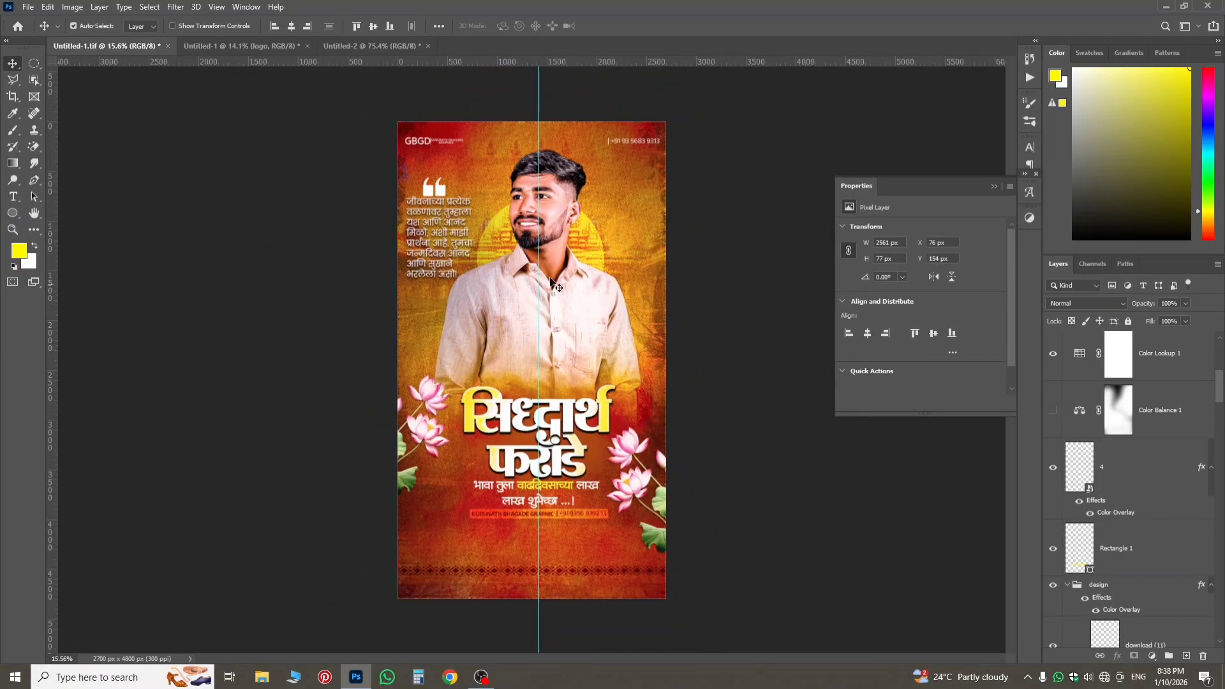
scroll(1198, 506, down, 5)
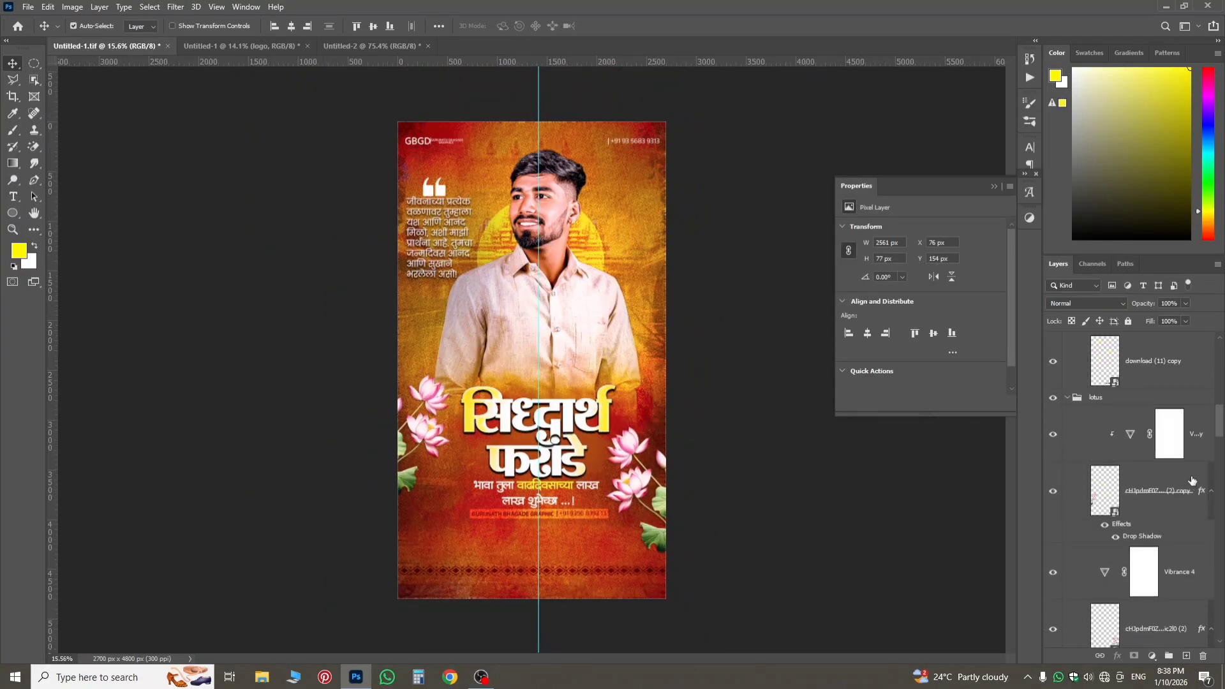
scroll(553, 355, up, 1)
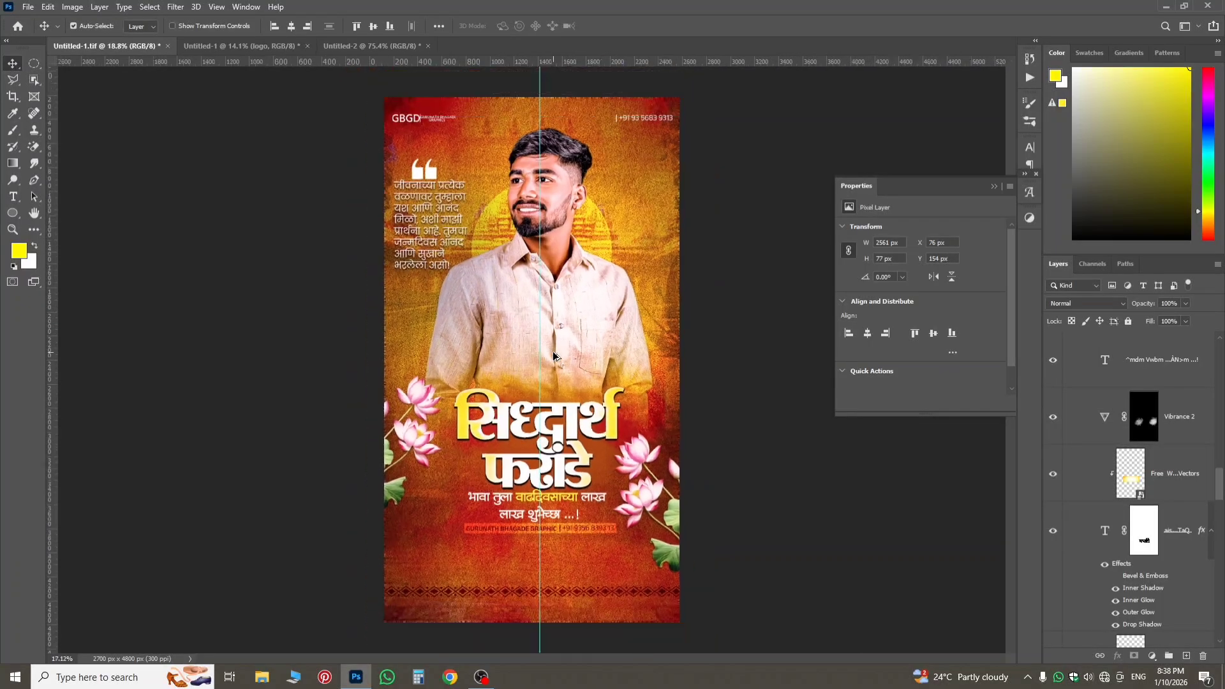
scroll(546, 373, up, 1)
scroll(542, 382, down, 2)
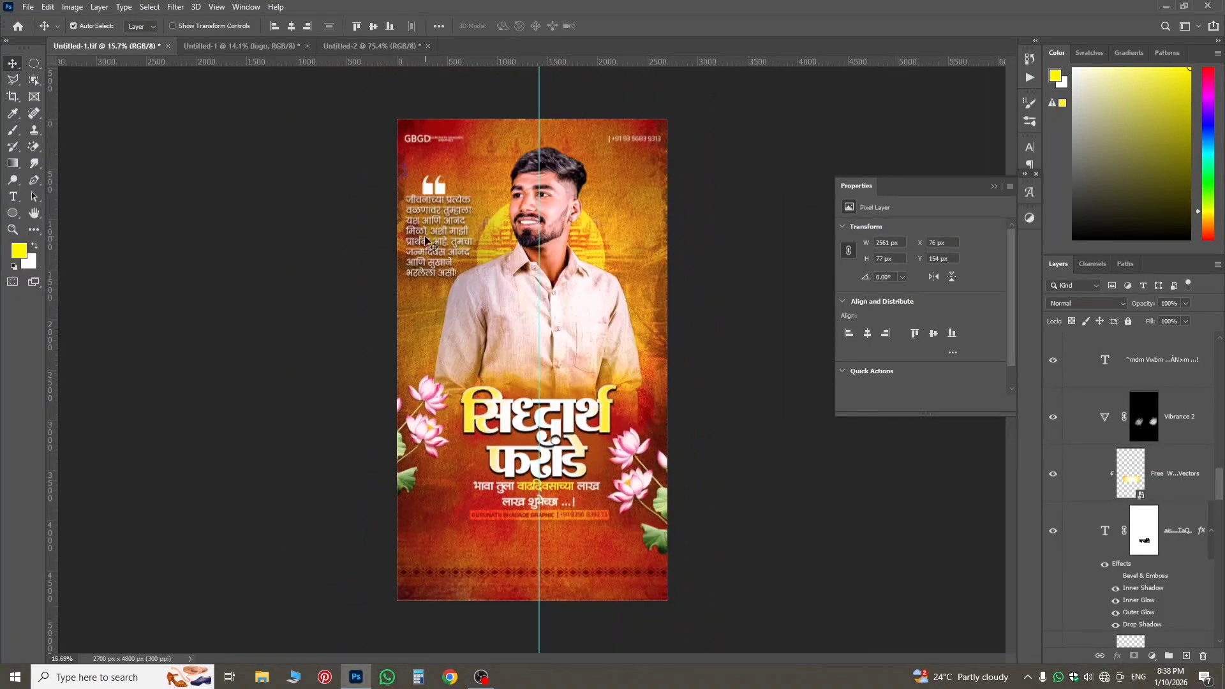
click(276, 47)
scroll(562, 304, up, 1)
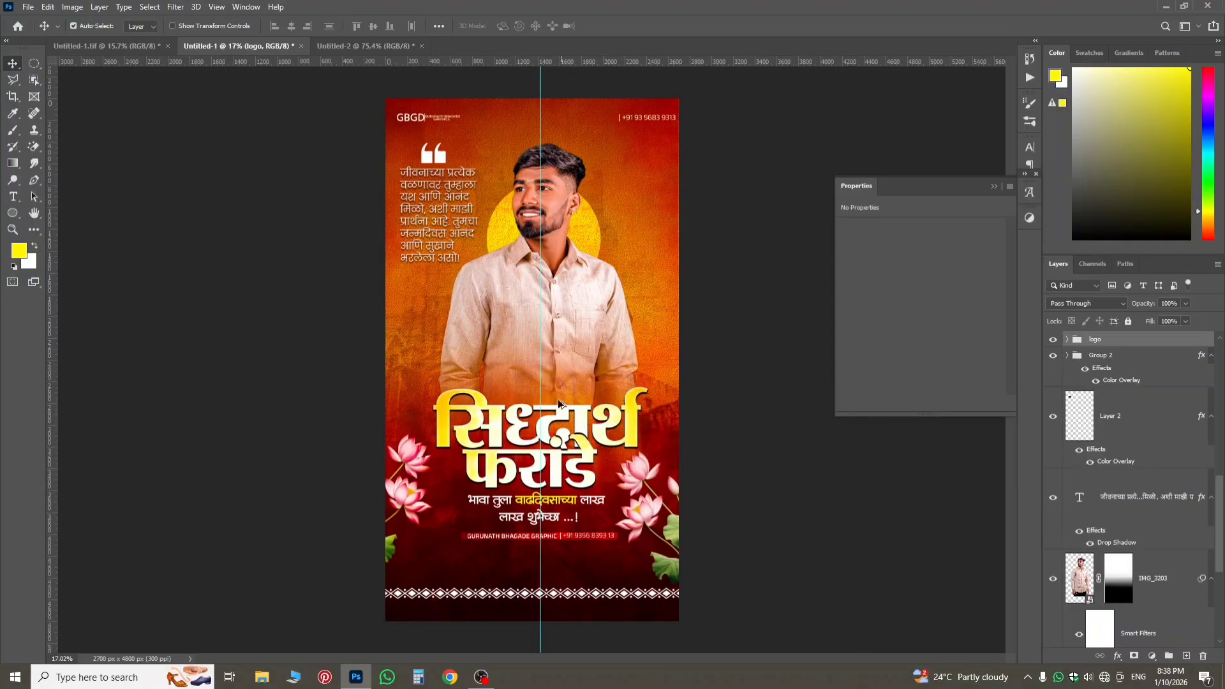
scroll(548, 491, up, 2)
scroll(547, 491, down, 2)
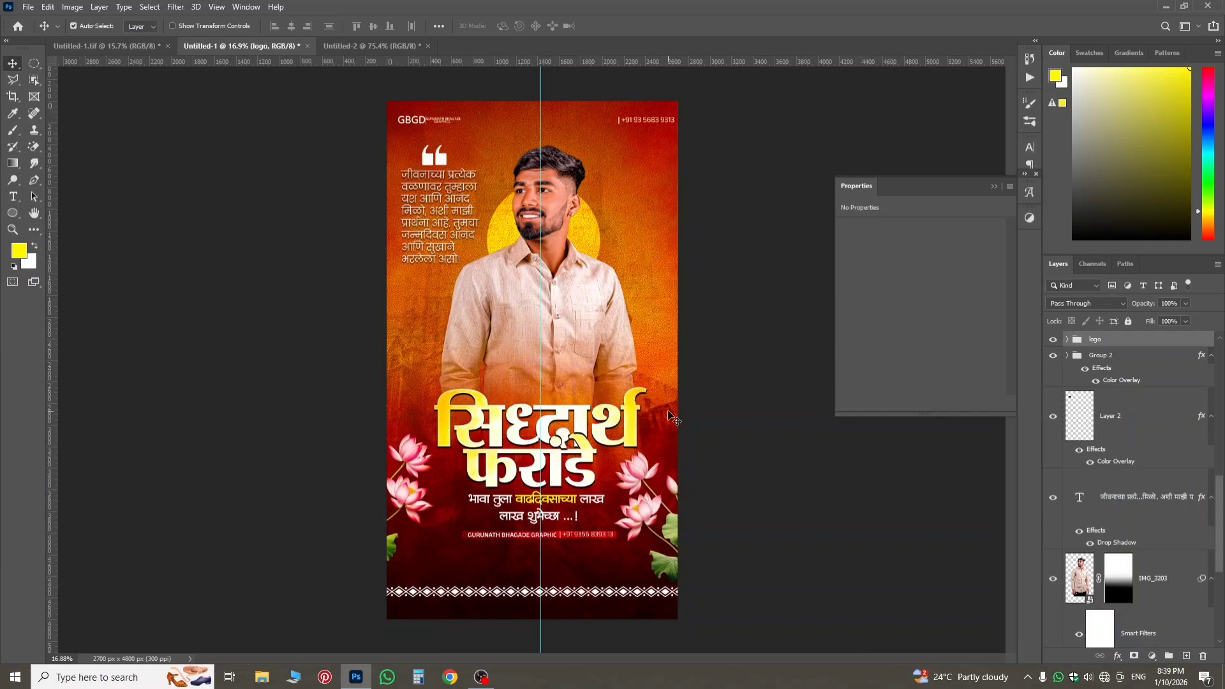
click(105, 46)
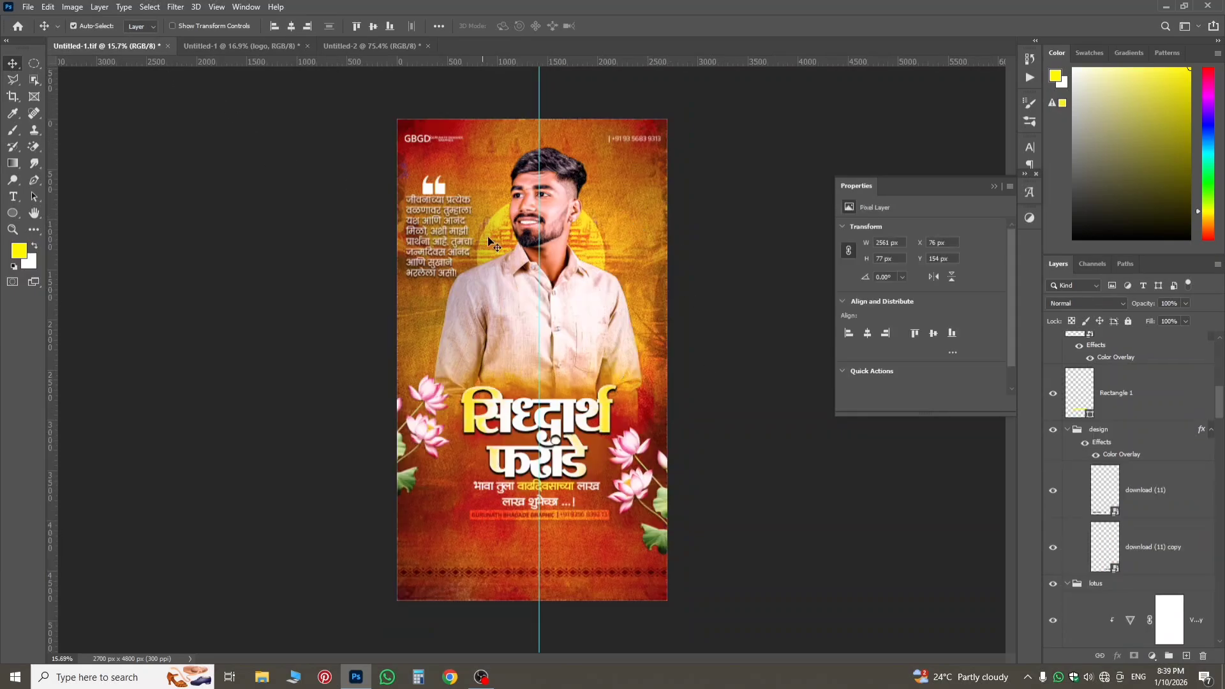
click(270, 47)
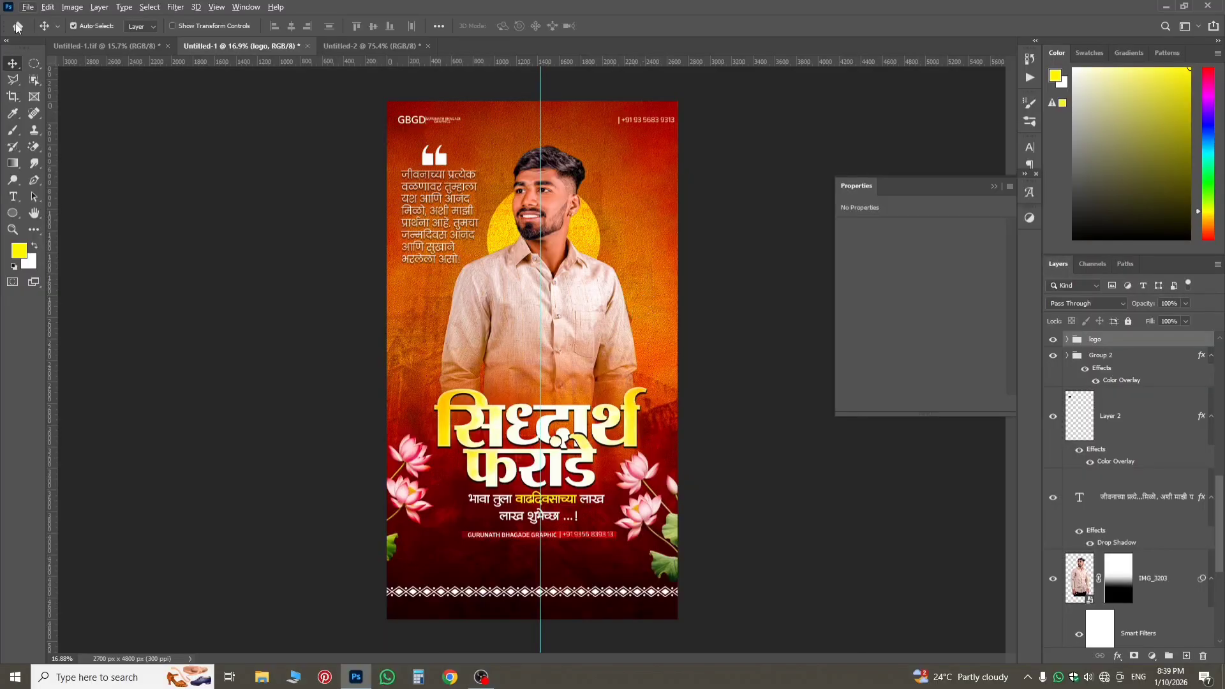
click(105, 46)
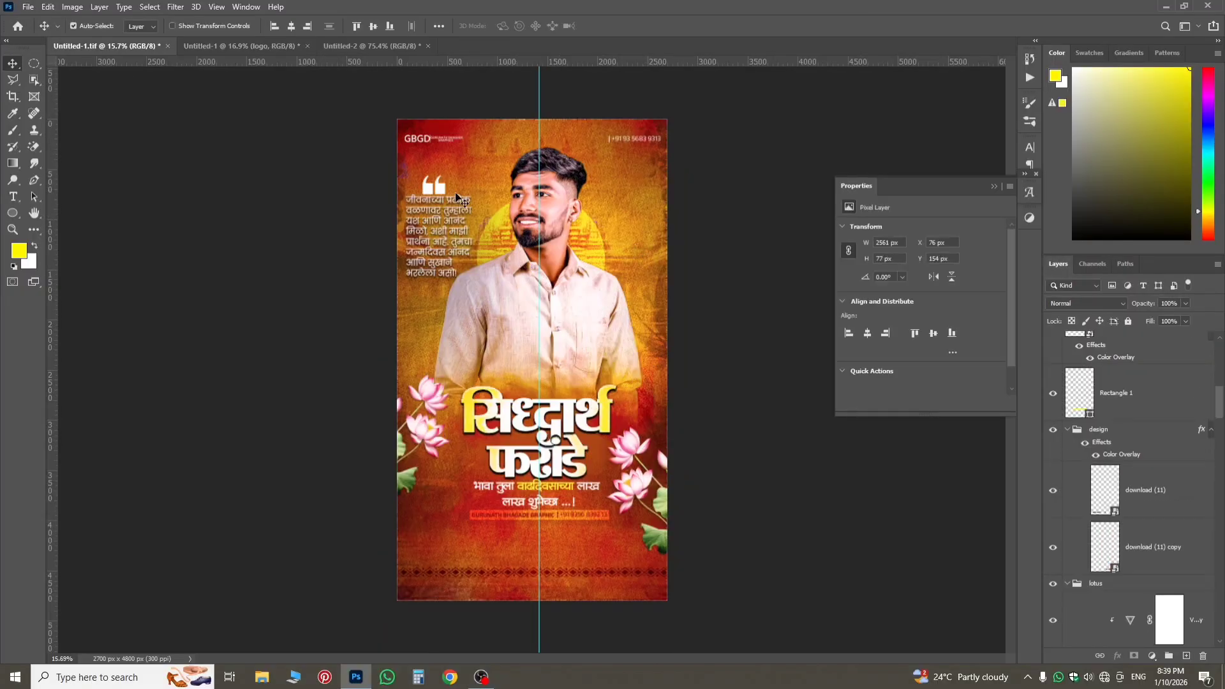
click(263, 42)
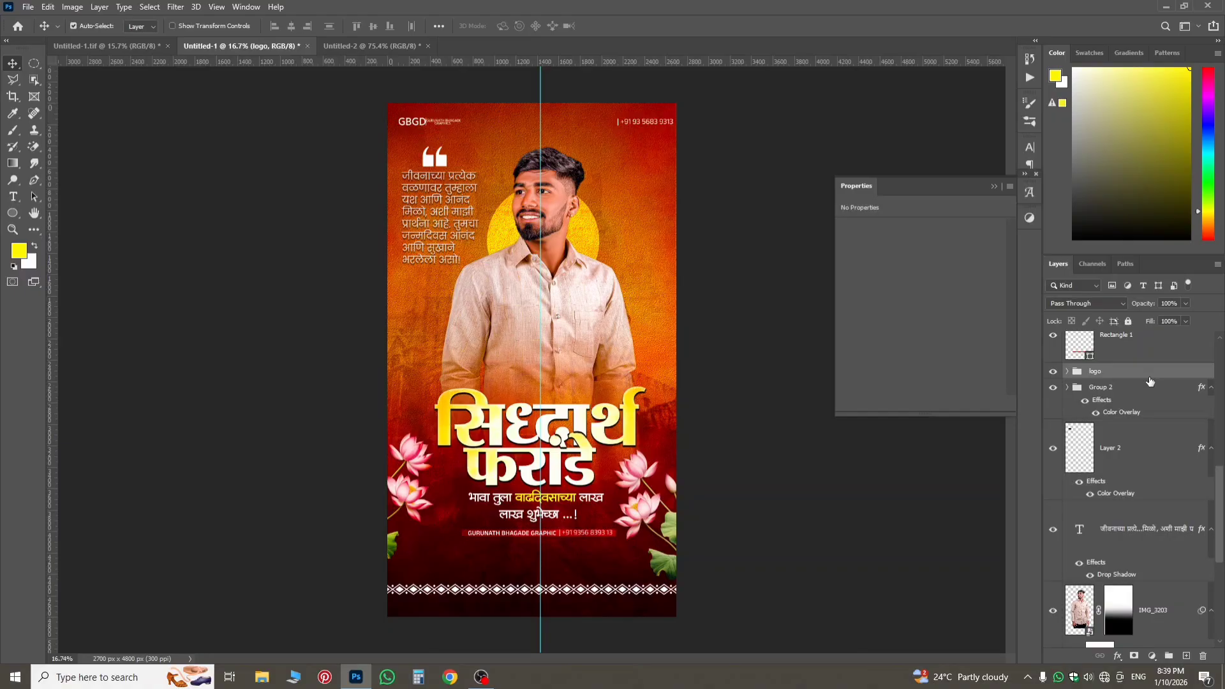
Add an Exposure adjustment at the top of Group 1 with exposure +0.39 and gamma correction 1.11, and compare the poster with and without it.
scroll(1128, 341, up, 8)
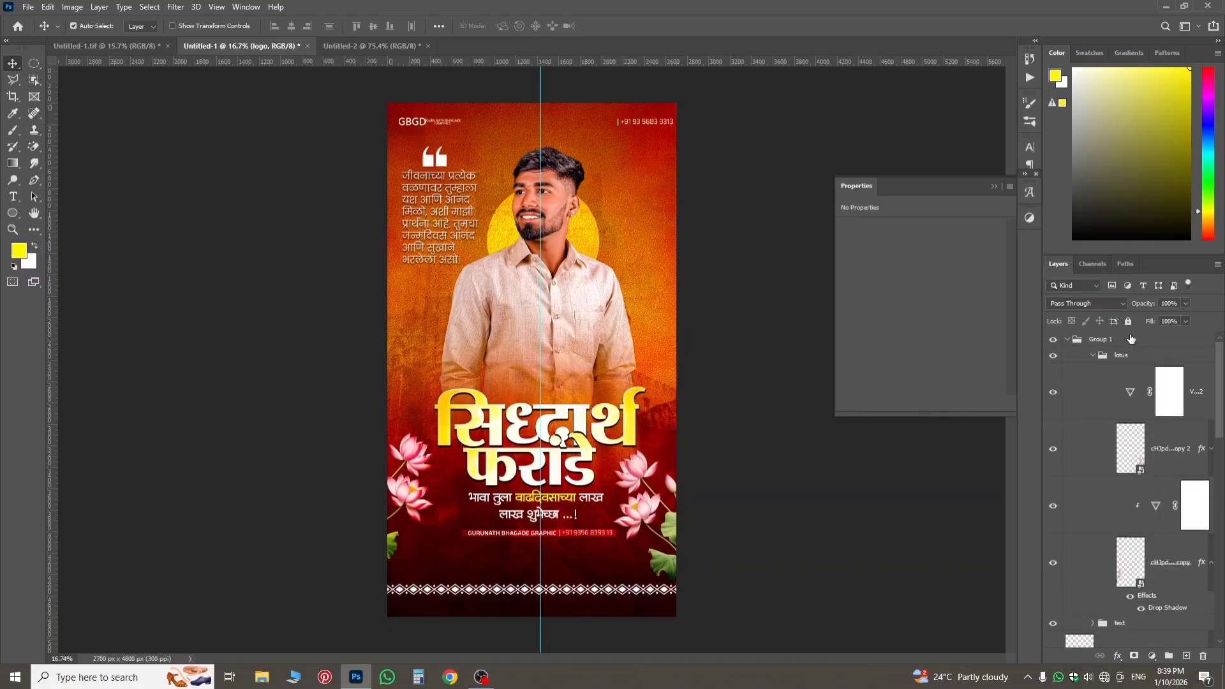
click(1131, 339)
click(1151, 656)
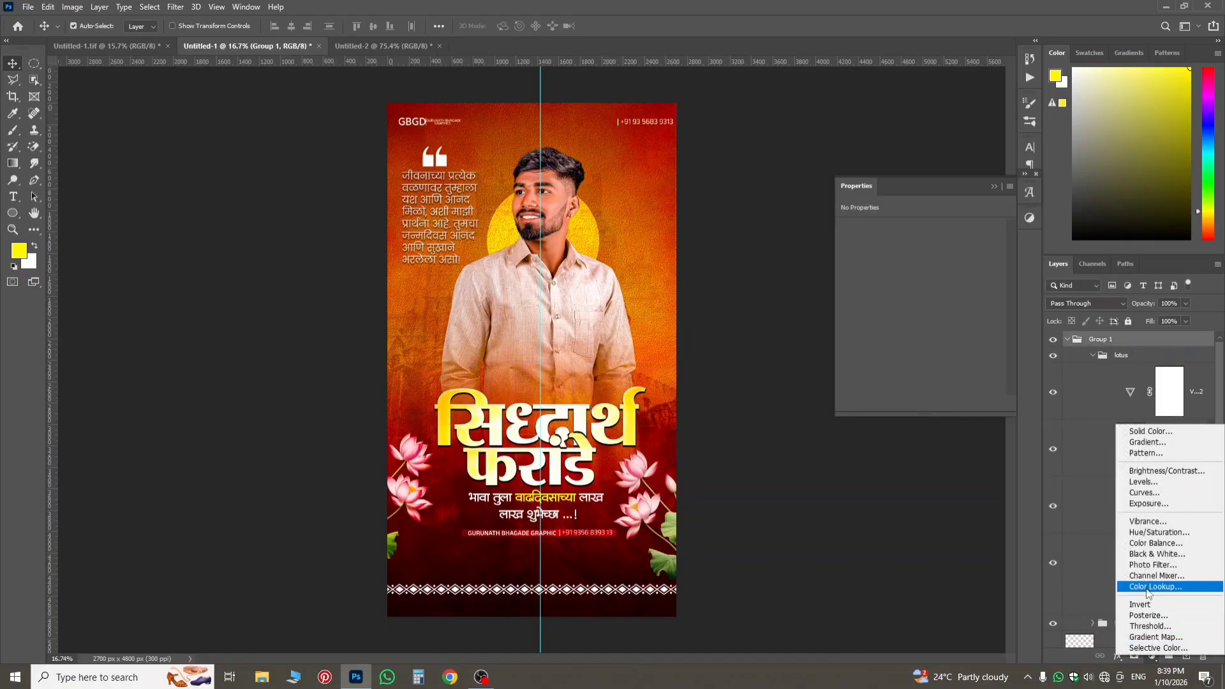
click(1148, 504)
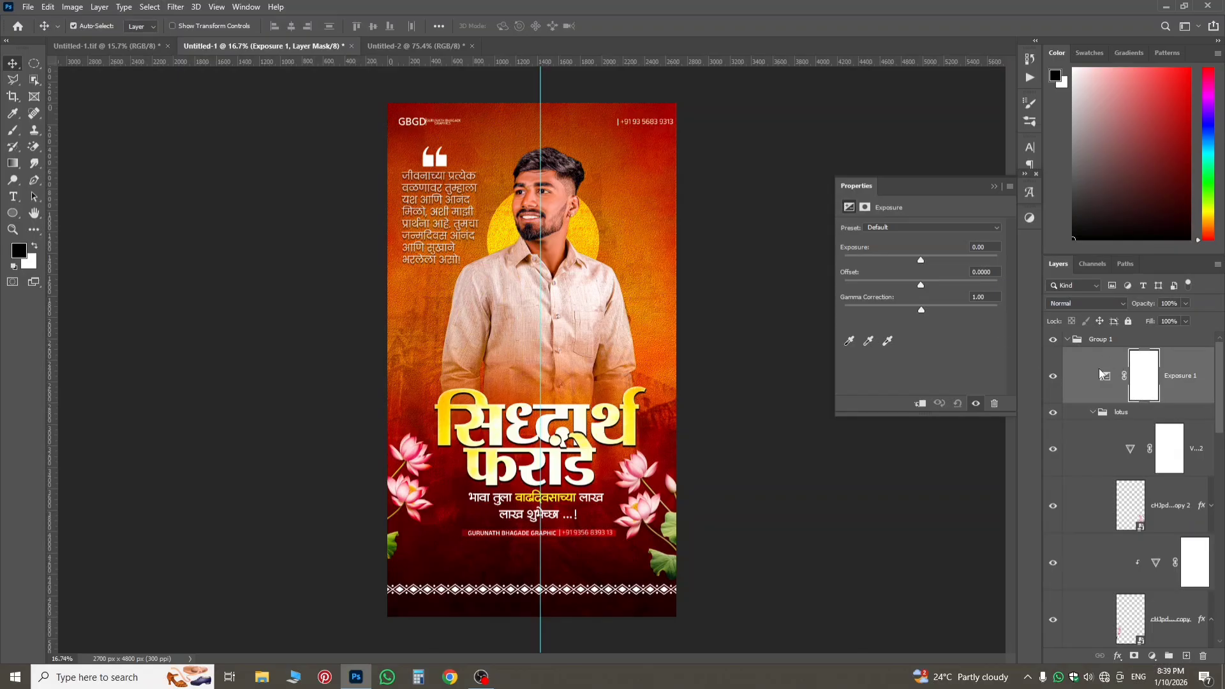
mouse_move(921, 261)
mouse_down()
mouse_move(932, 270)
mouse_move(924, 262)
mouse_up()
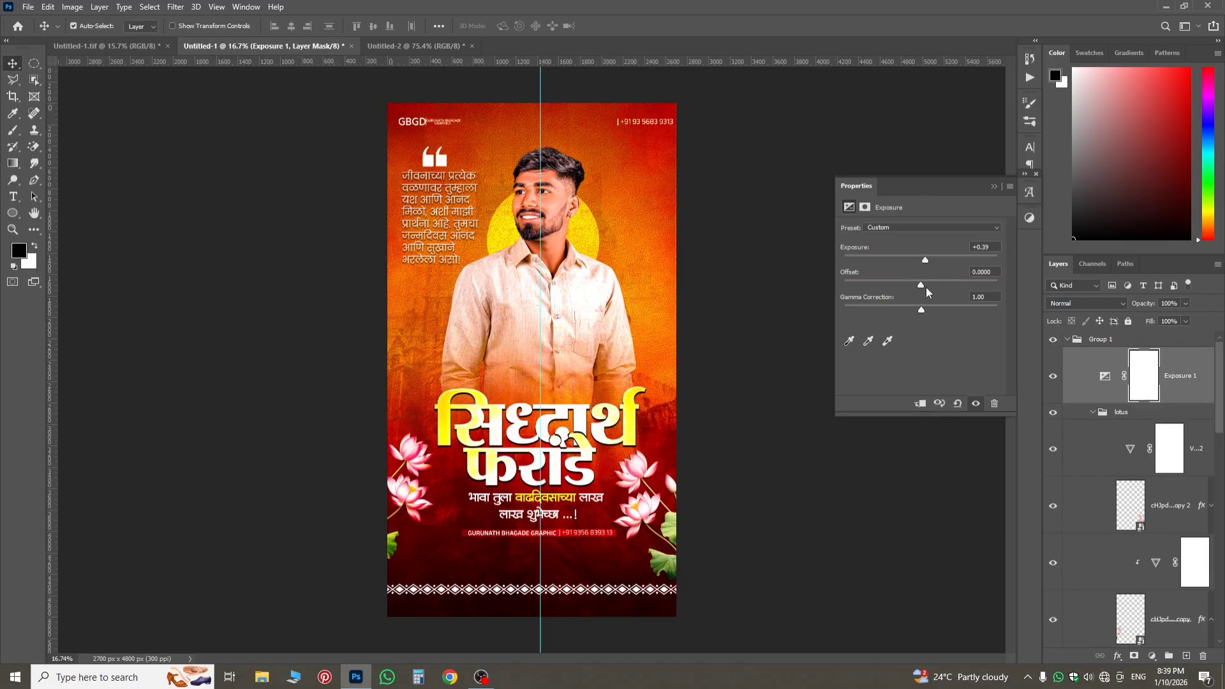
drag(917, 314, 913, 312)
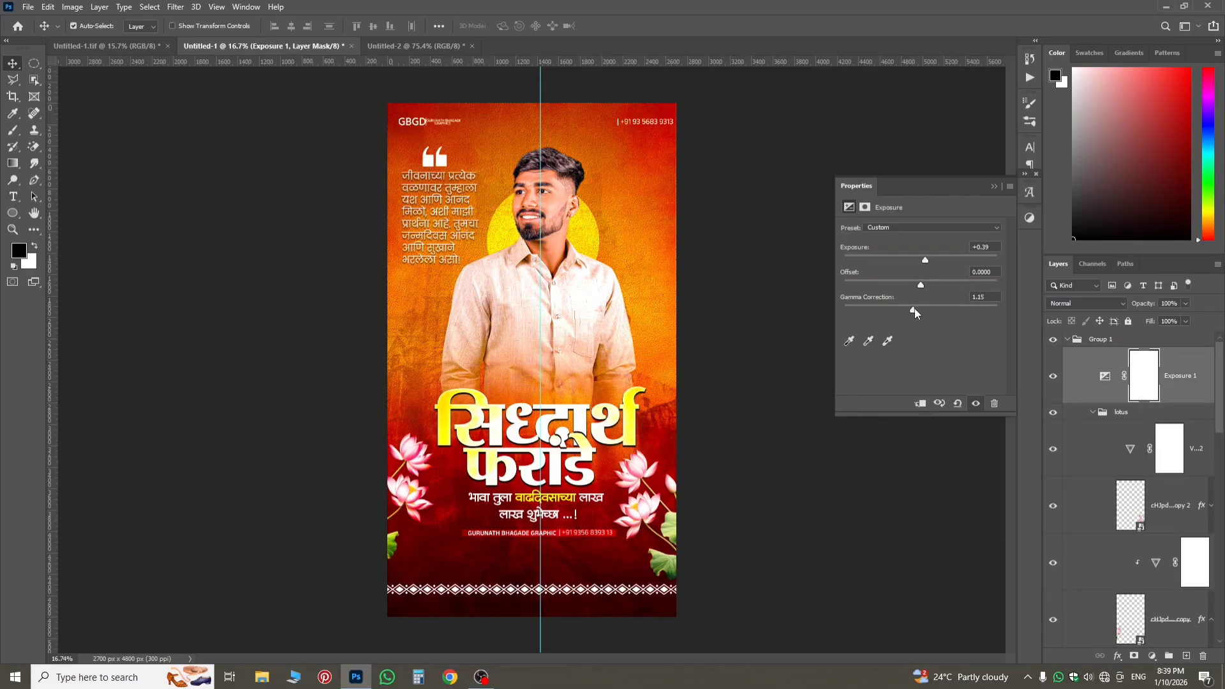
click(1105, 375)
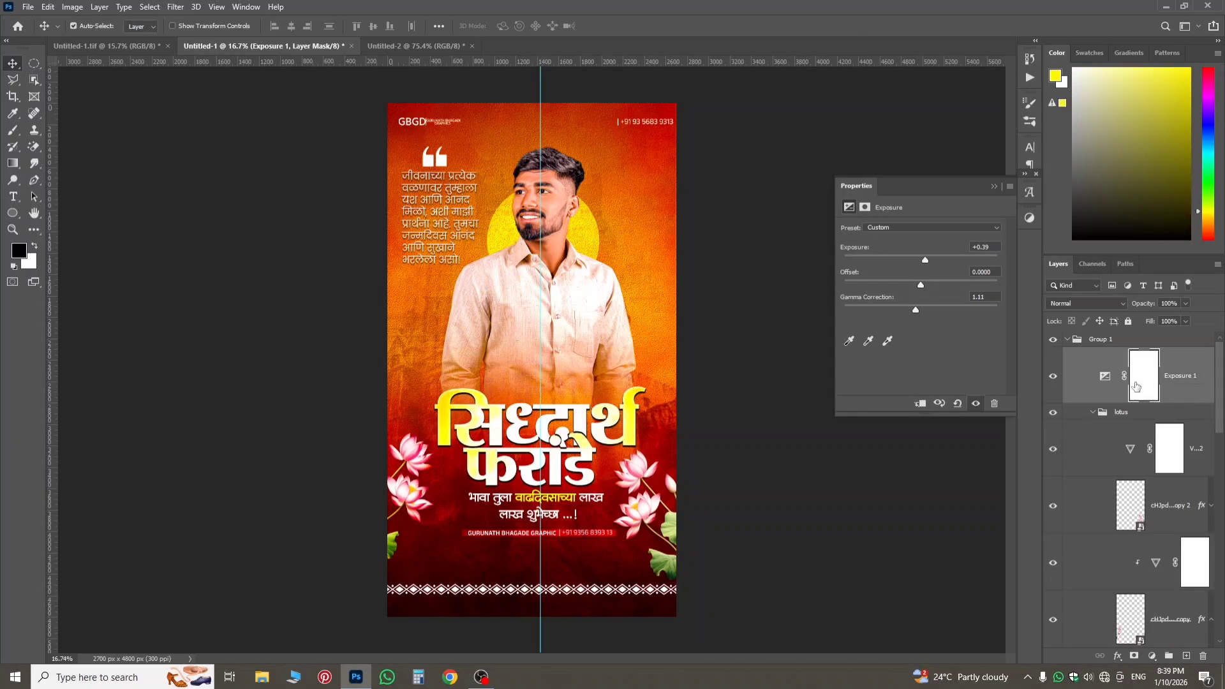
click(1053, 376)
click(1053, 376)
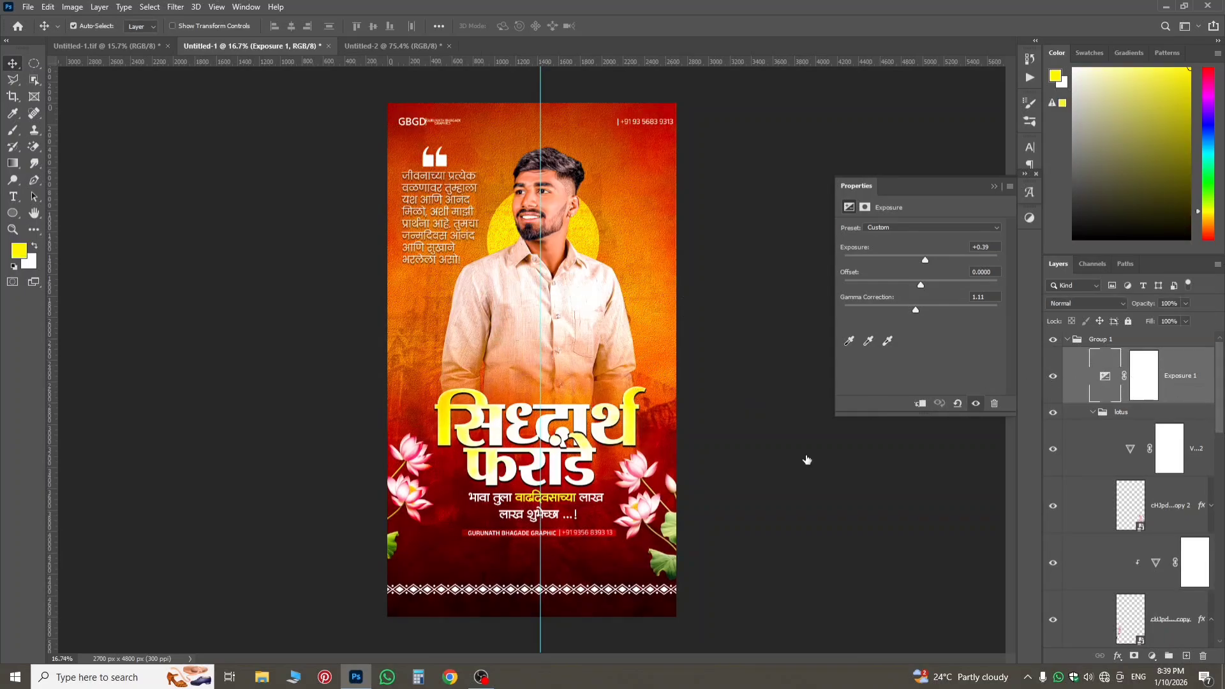
Invert the Exposure 1 layer mask to black and choose a soft round brush at 3157 px with 0% hardness.
click(1143, 383)
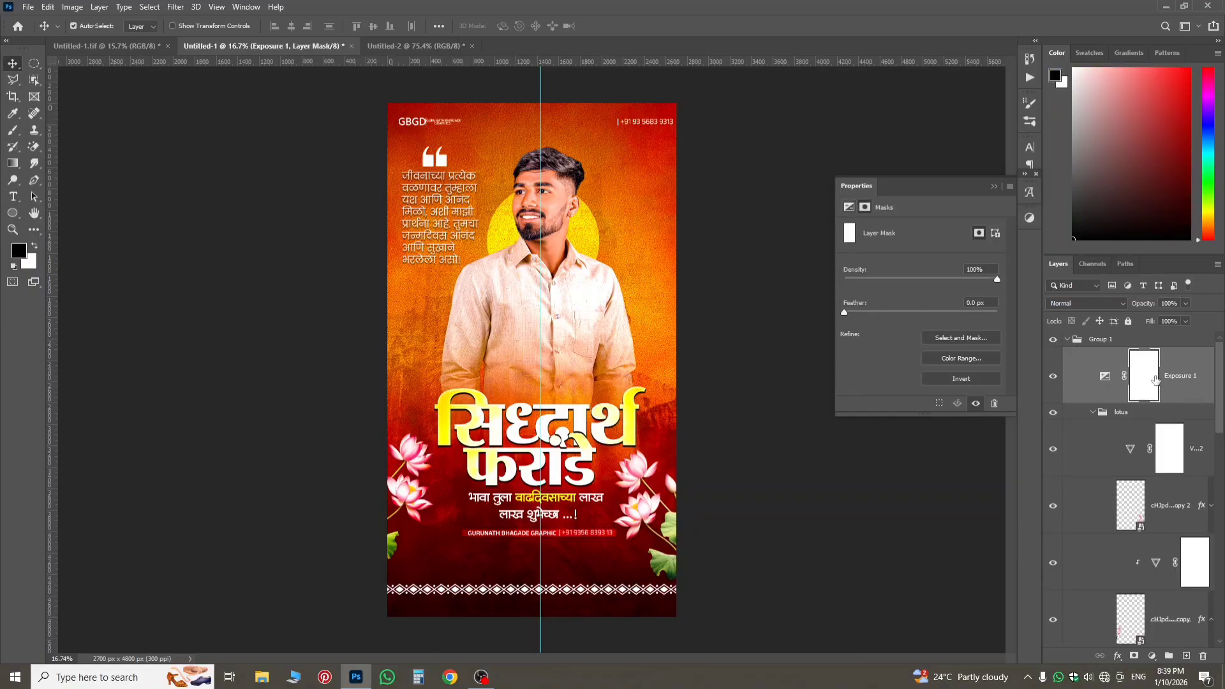
key(ctrl+i)
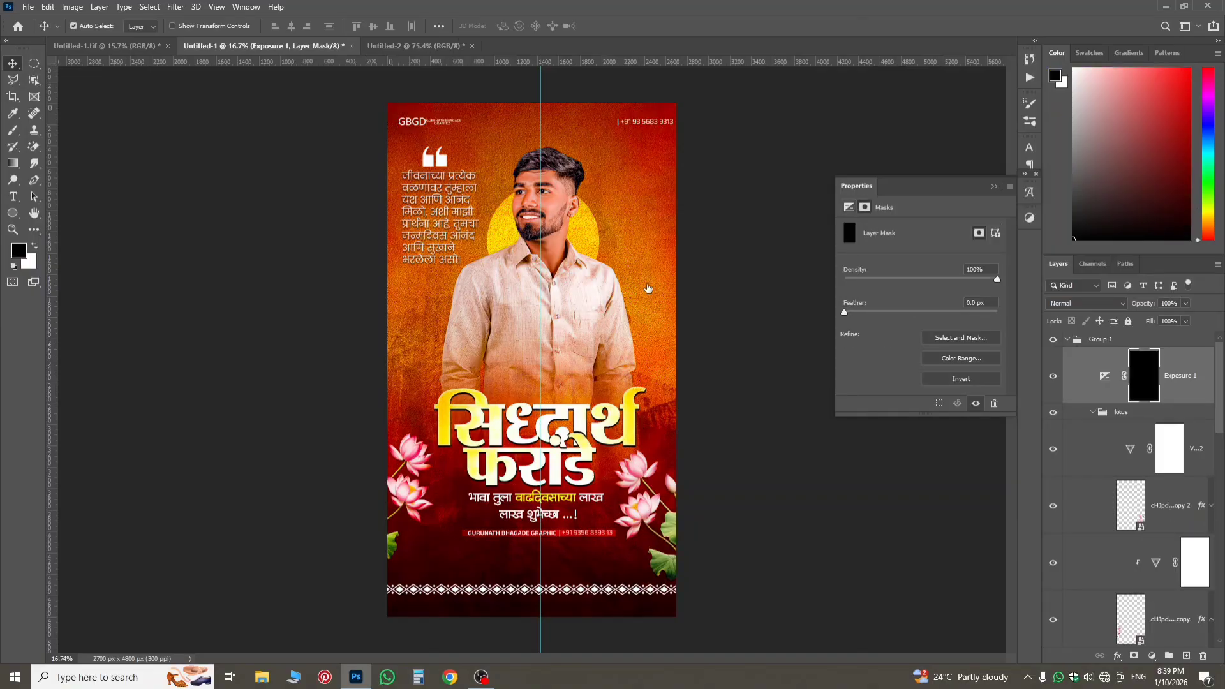
click(12, 133)
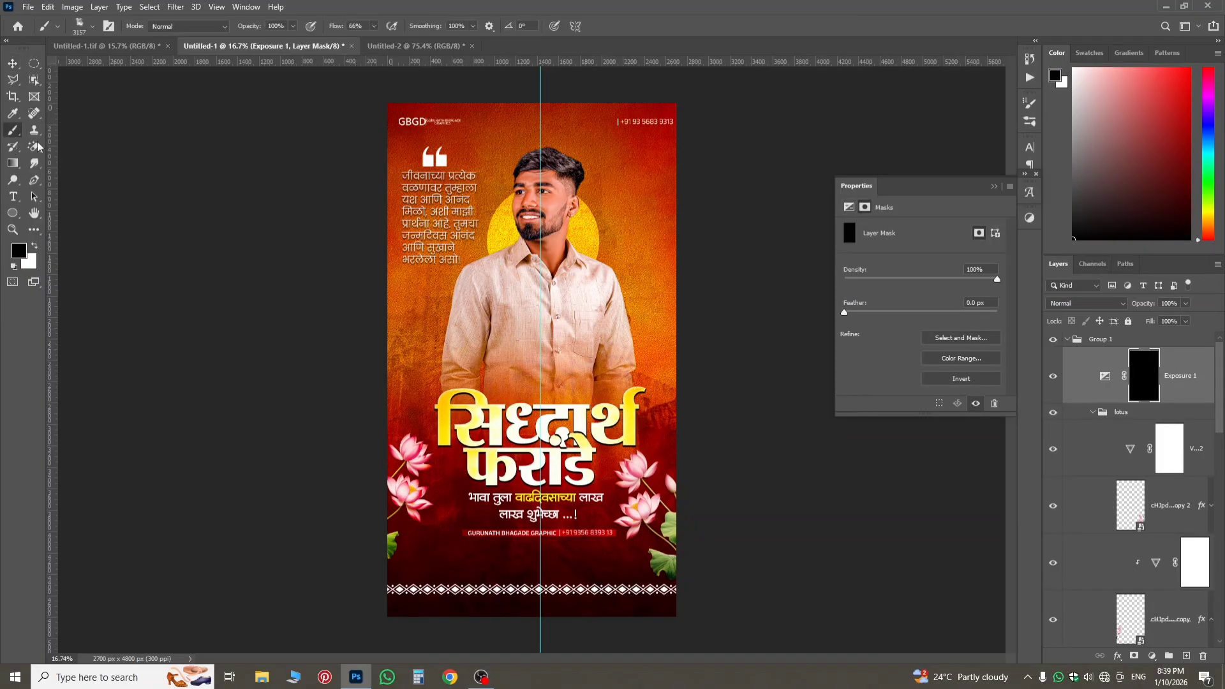
right_click(537, 282)
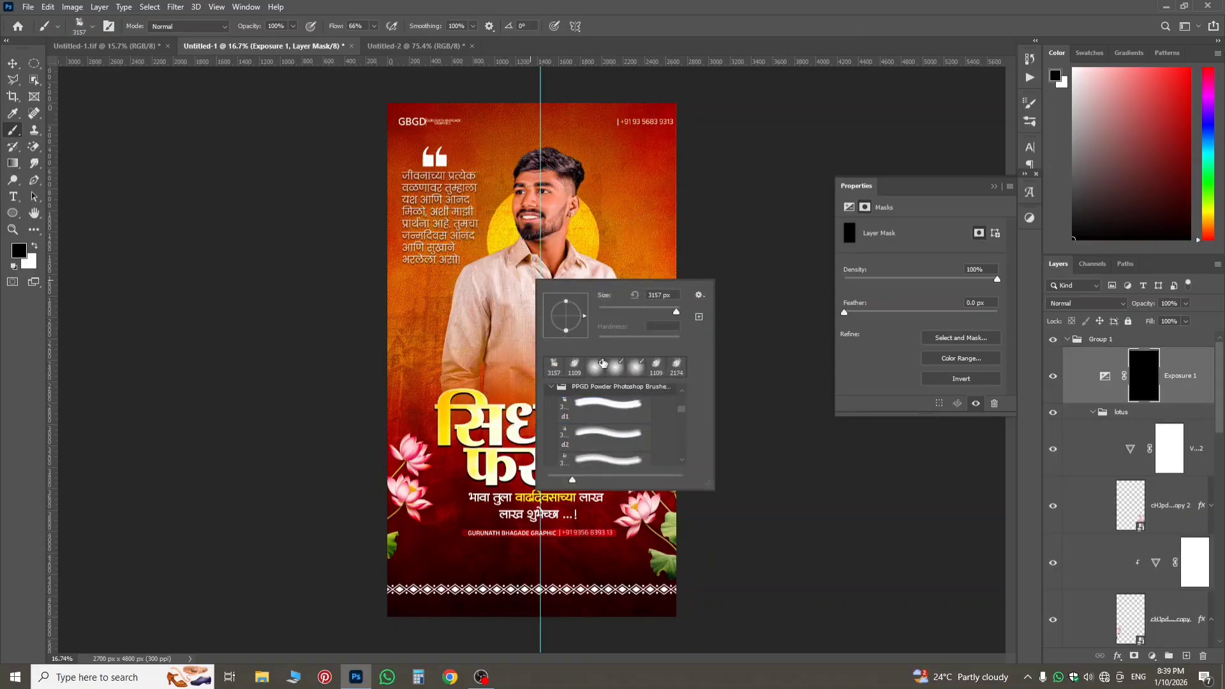
click(597, 365)
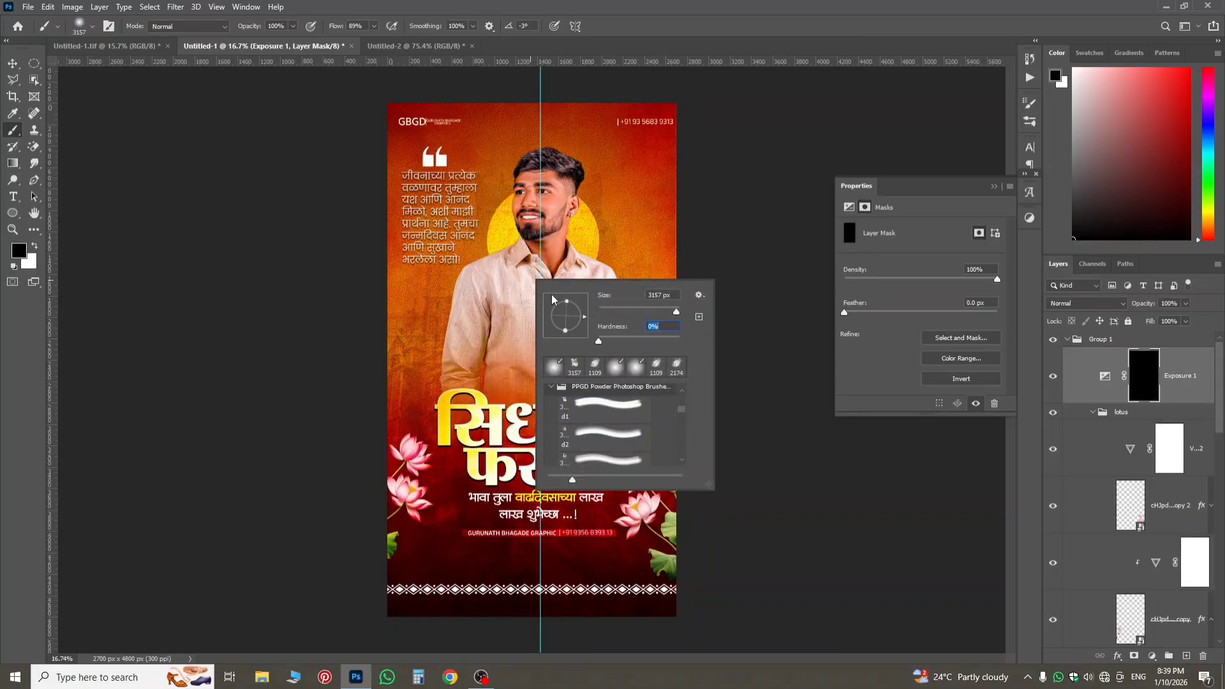
Place Exposure 1 below the man's photo, directly above Ellipse 1, and paint white on its mask behind his upper body.
mouse_move(1190, 387)
mouse_down()
mouse_move(1192, 686)
mouse_move(1190, 475)
mouse_up()
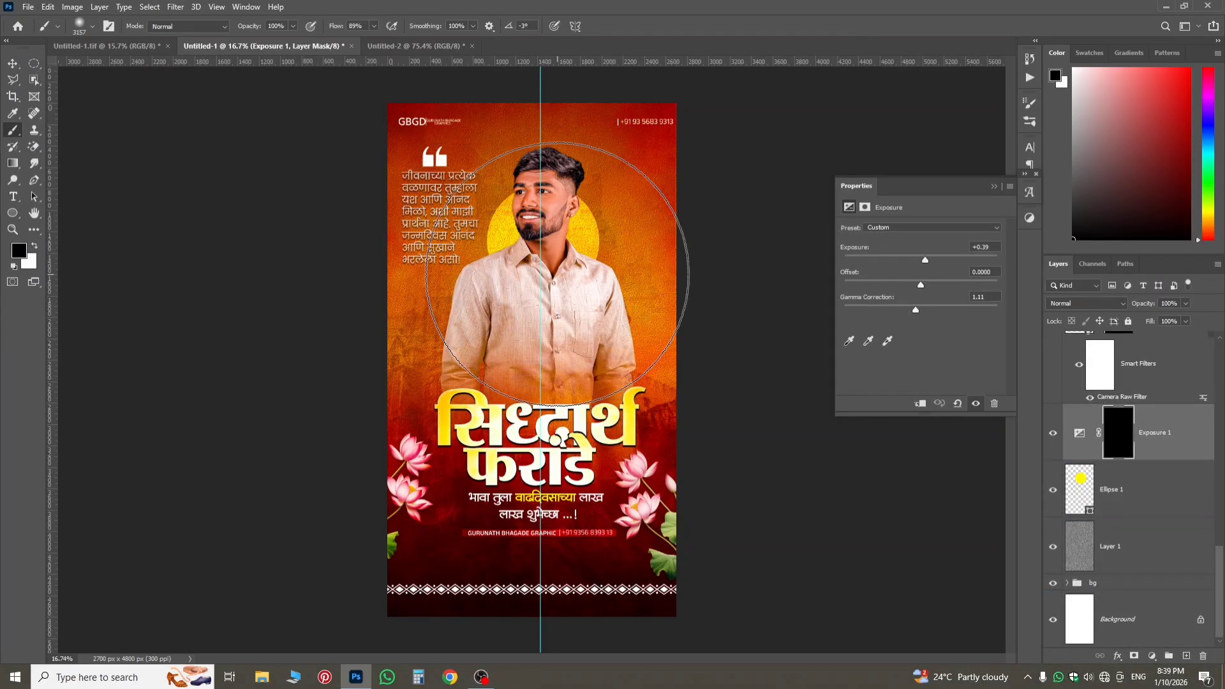
click(33, 247)
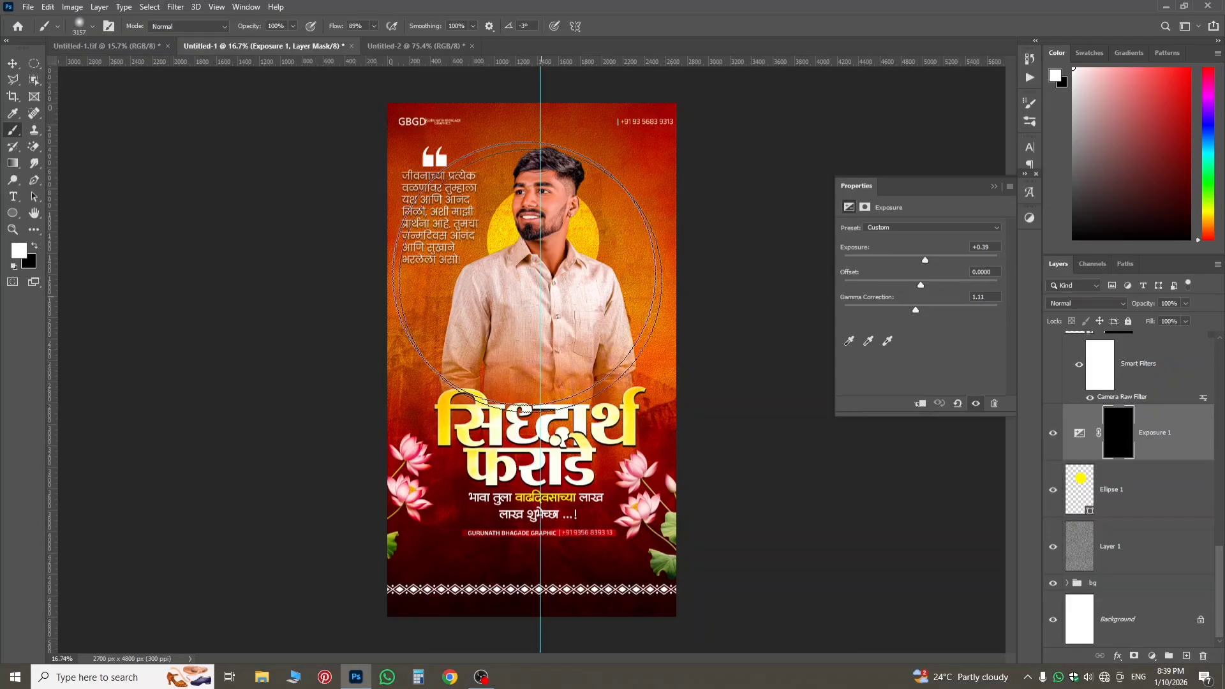
click(535, 321)
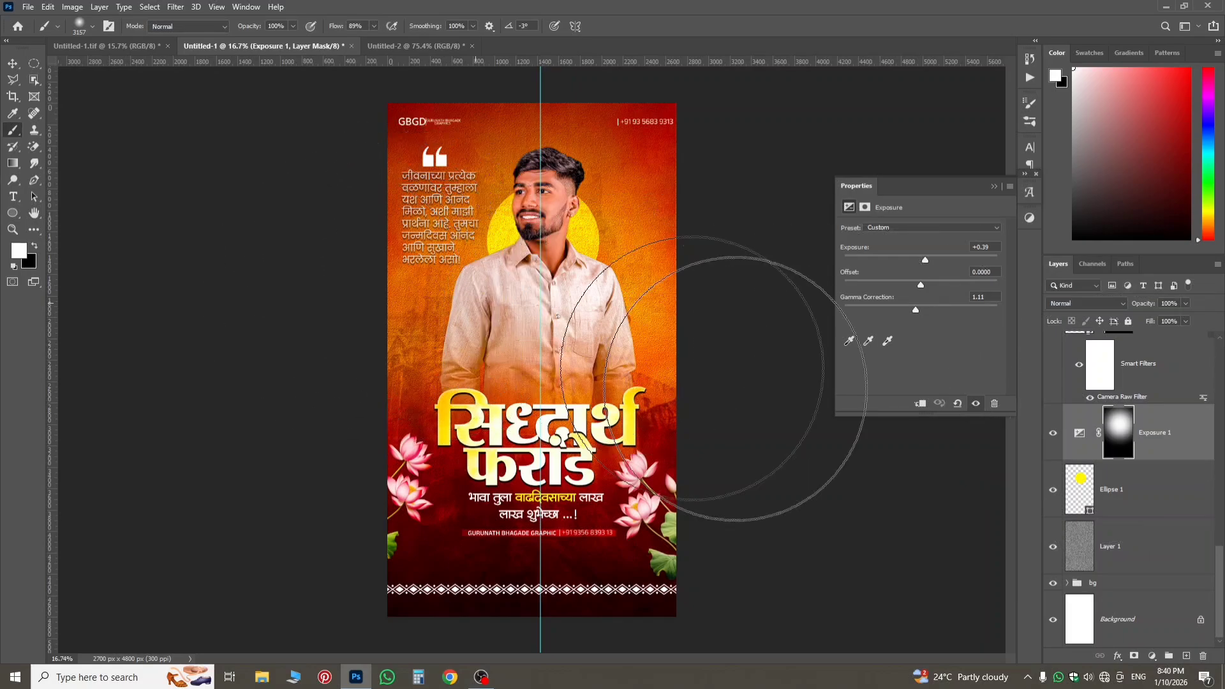
click(1080, 433)
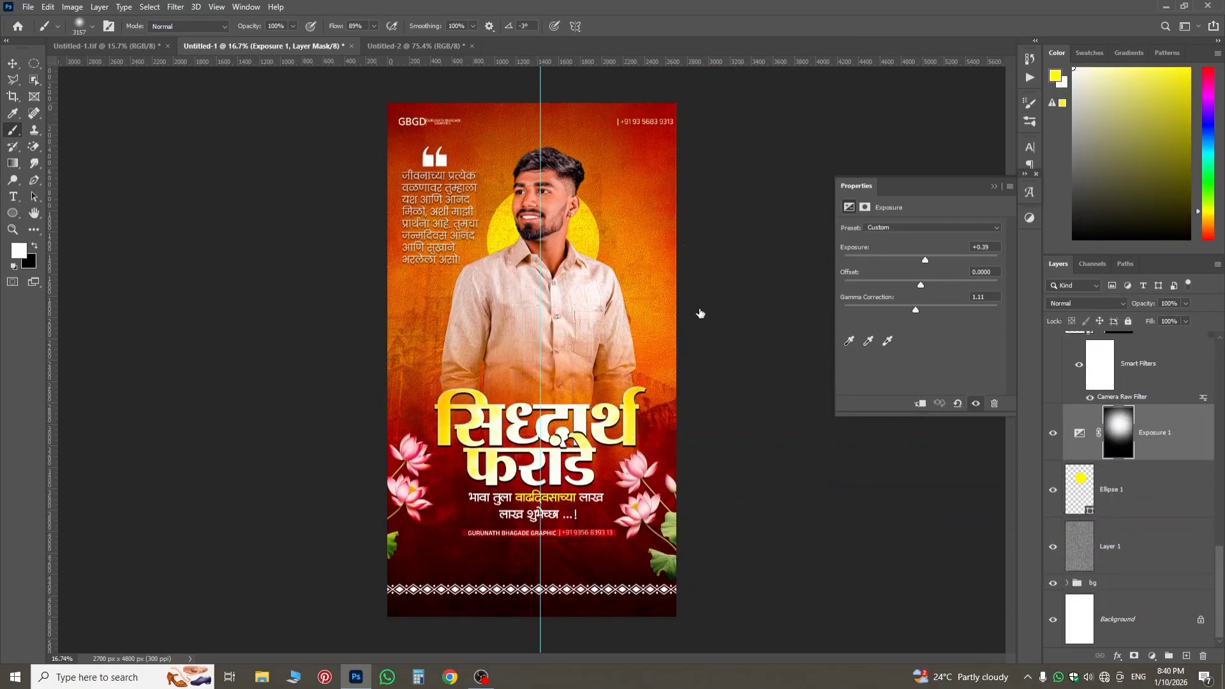
Stamp all visible artwork onto a new layer at the top of Group 1 and convert it to a smart object.
scroll(1092, 401, up, 8)
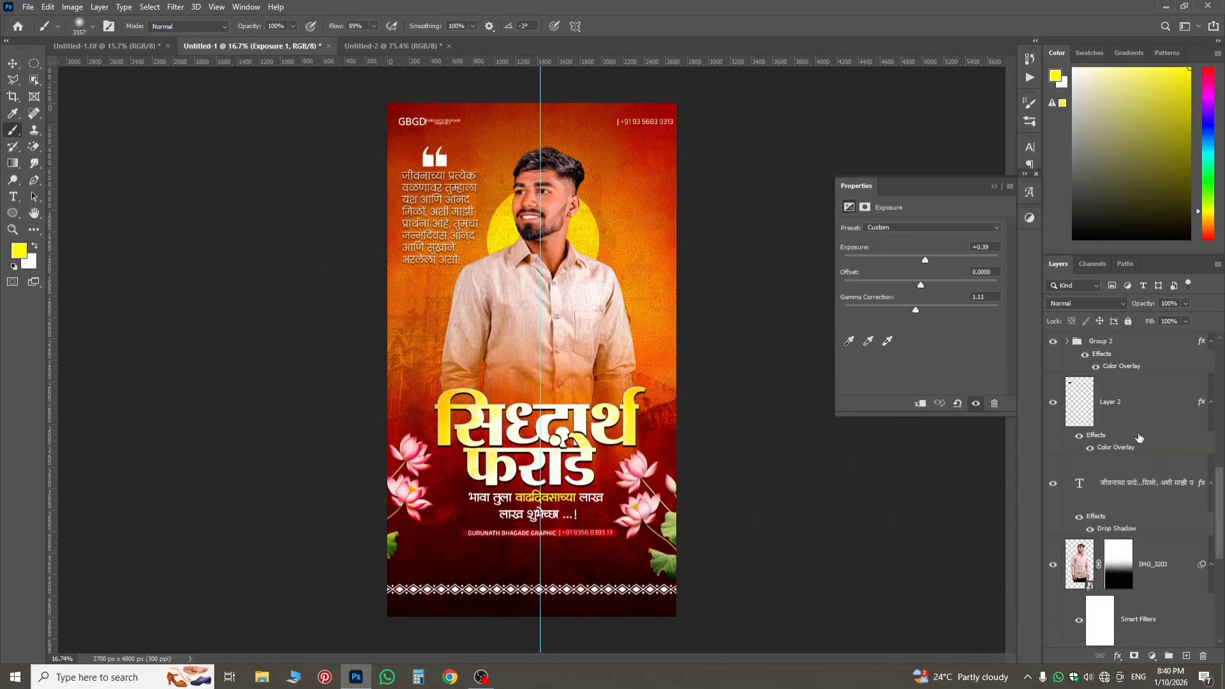
scroll(1143, 373, up, 3)
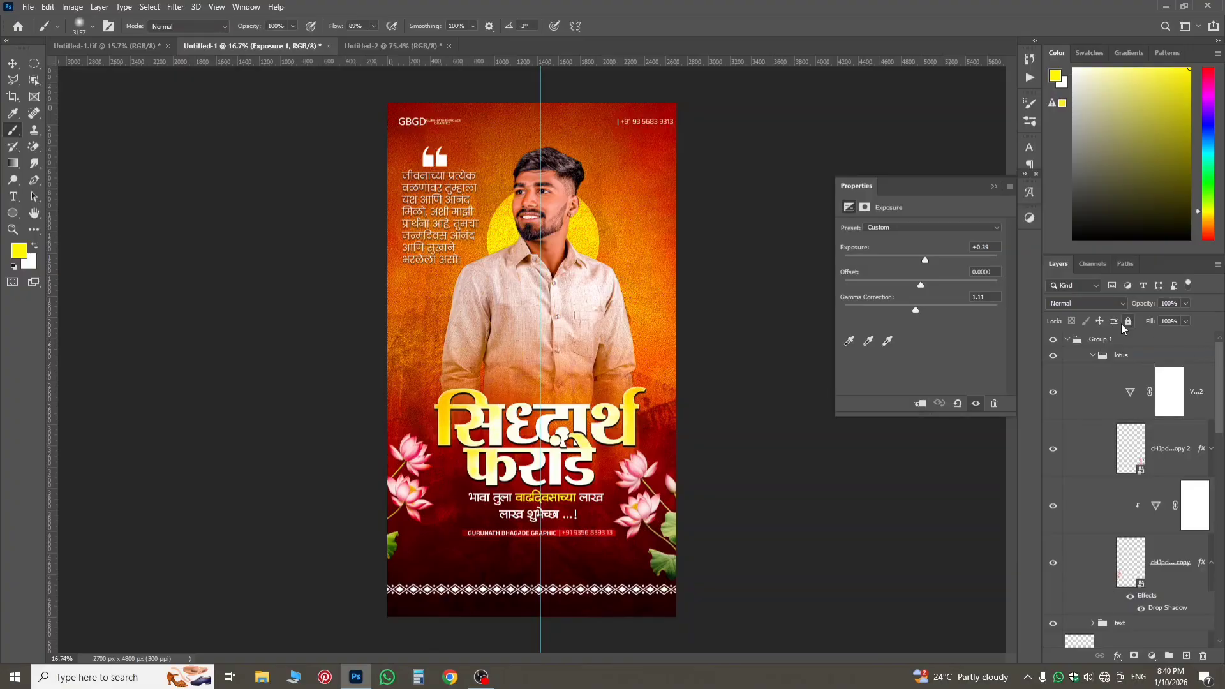
click(1129, 341)
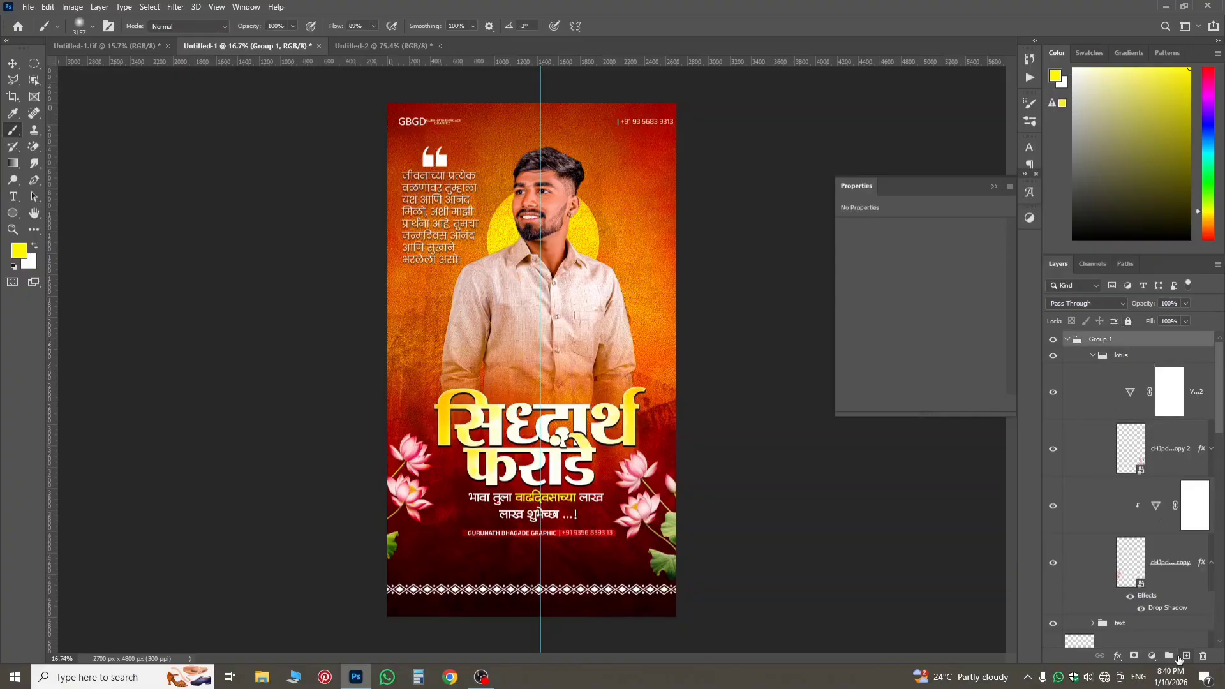
click(1182, 656)
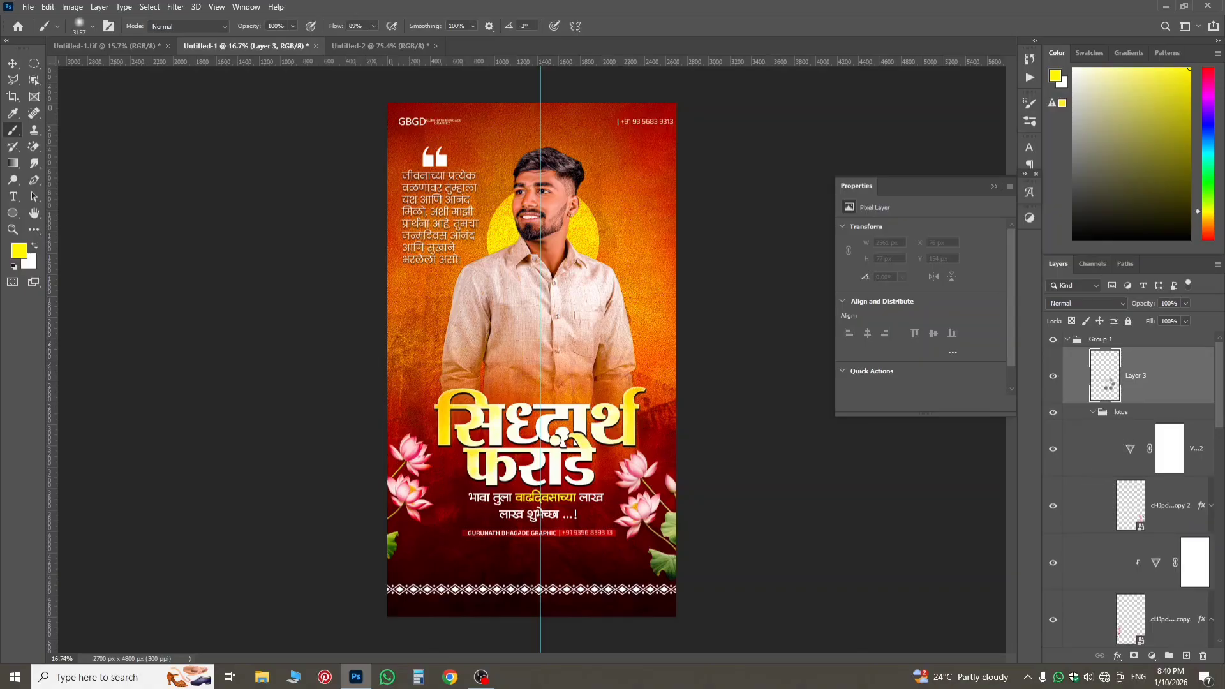
key(ctrl+shift+alt+e)
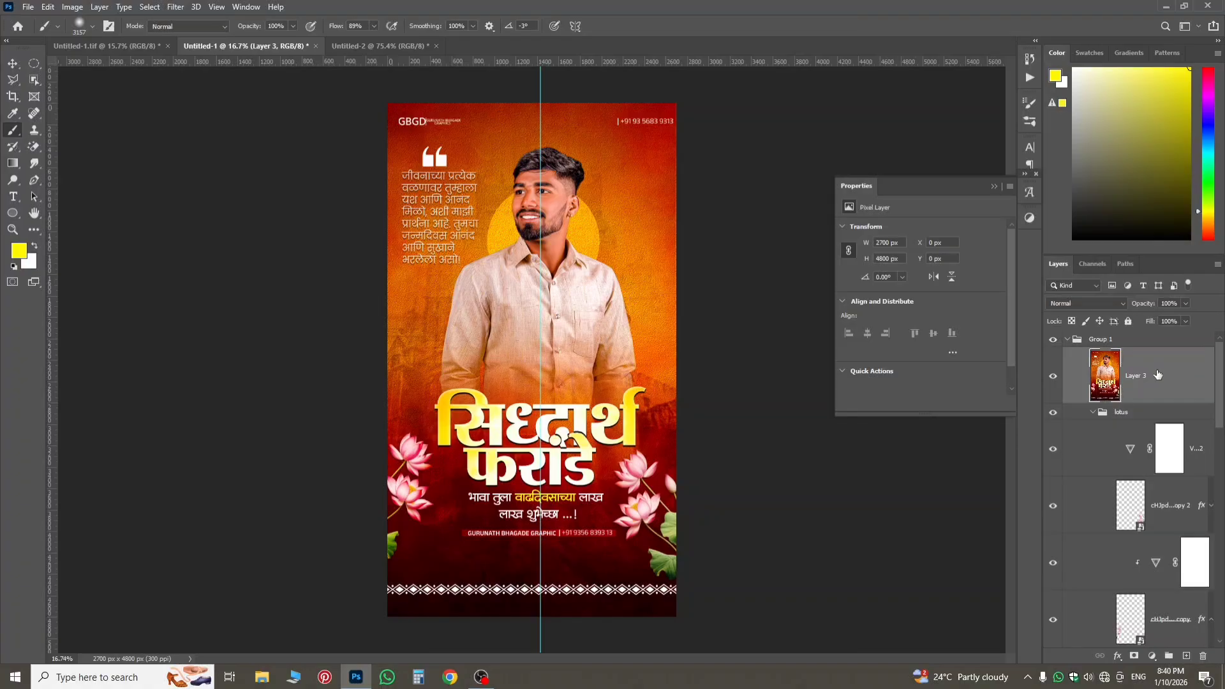
right_click(1158, 374)
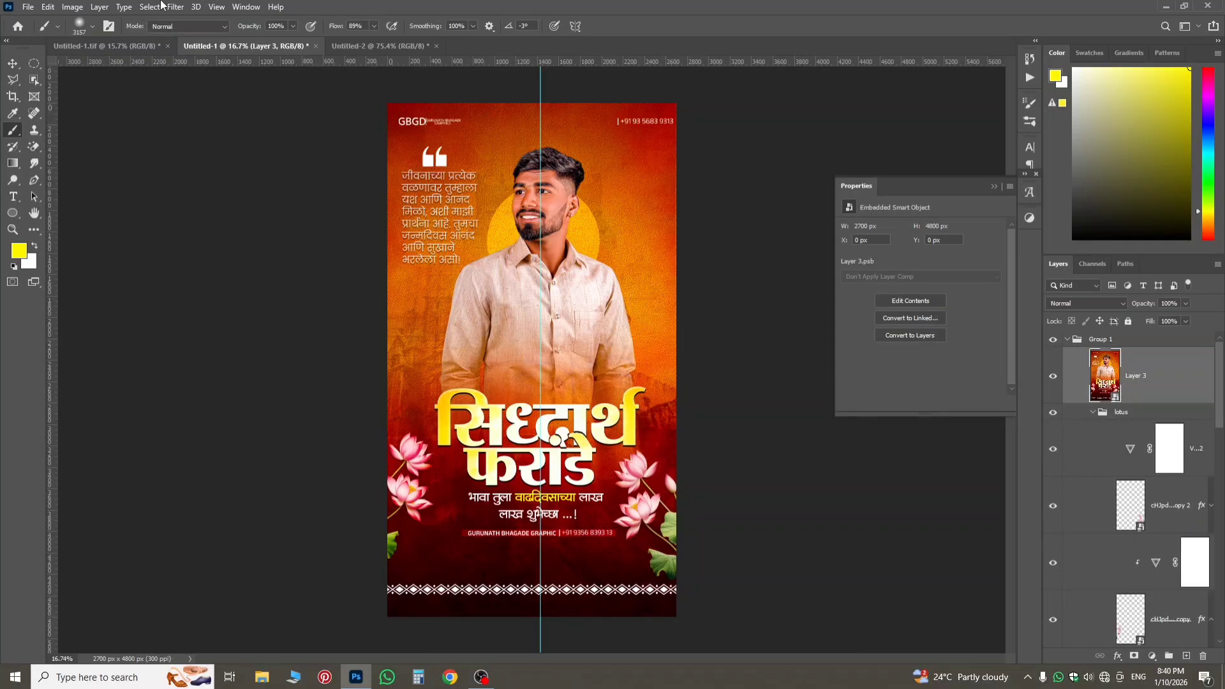
Apply the Camera Raw Filter to the stamped smart object using the Artistic 05 profile with its amount set to 26.
click(174, 7)
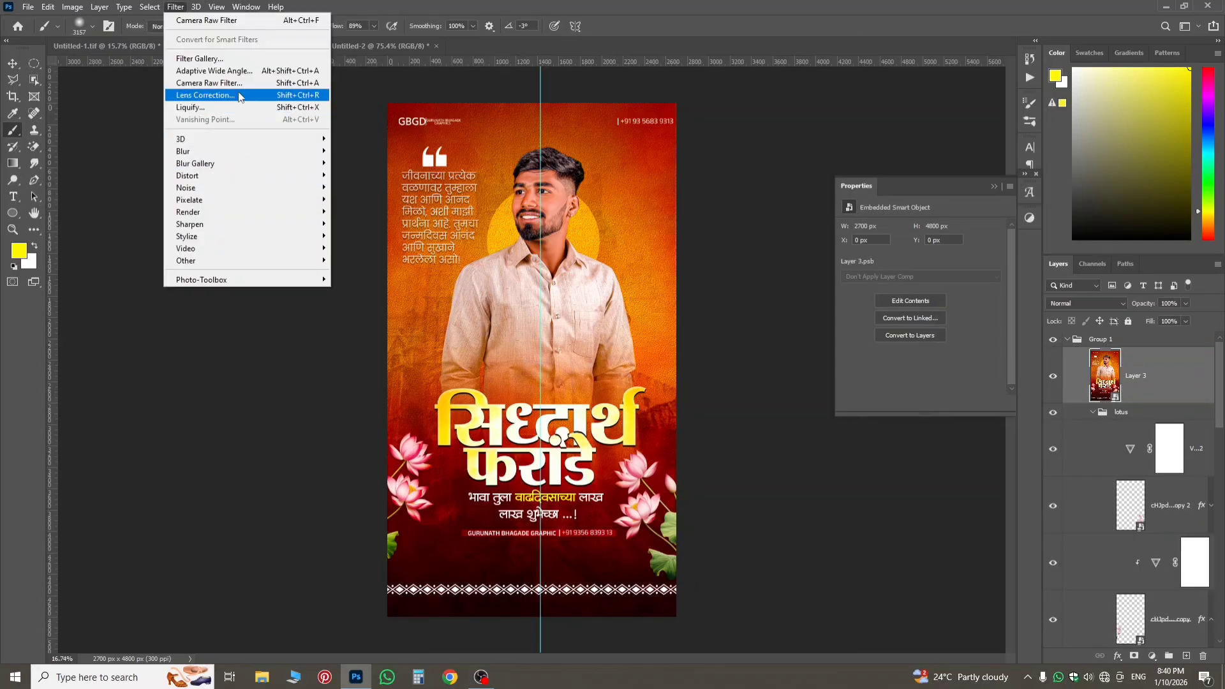
click(239, 95)
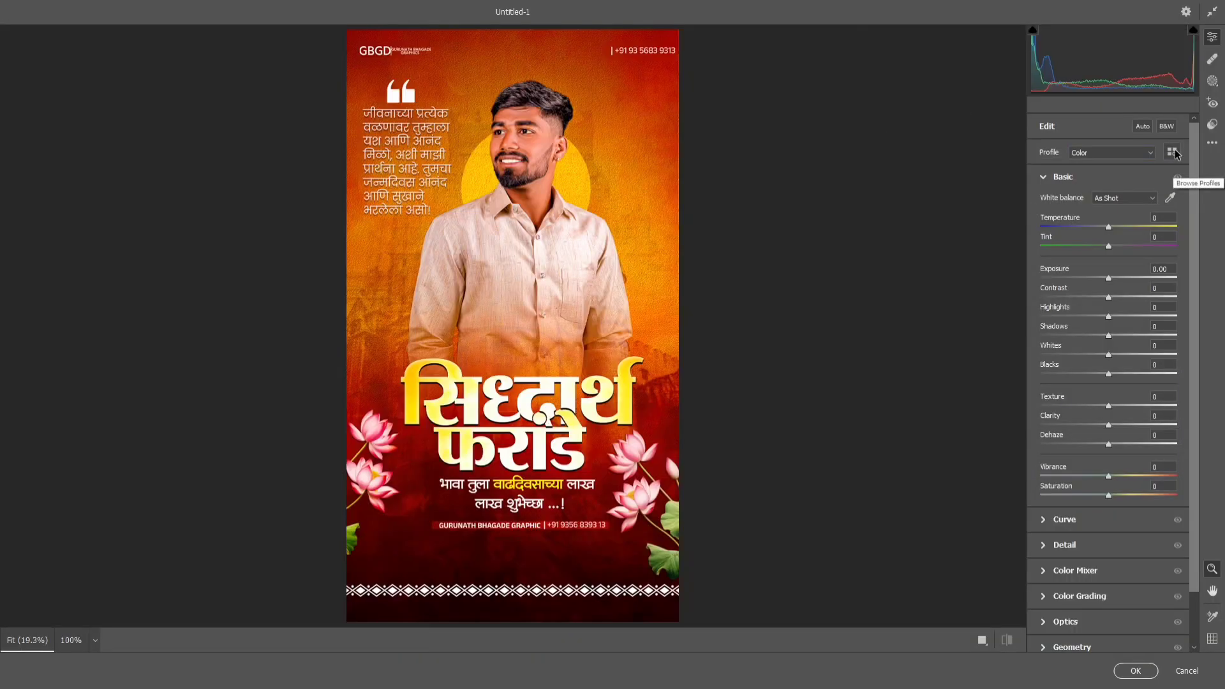
click(1173, 152)
click(1078, 353)
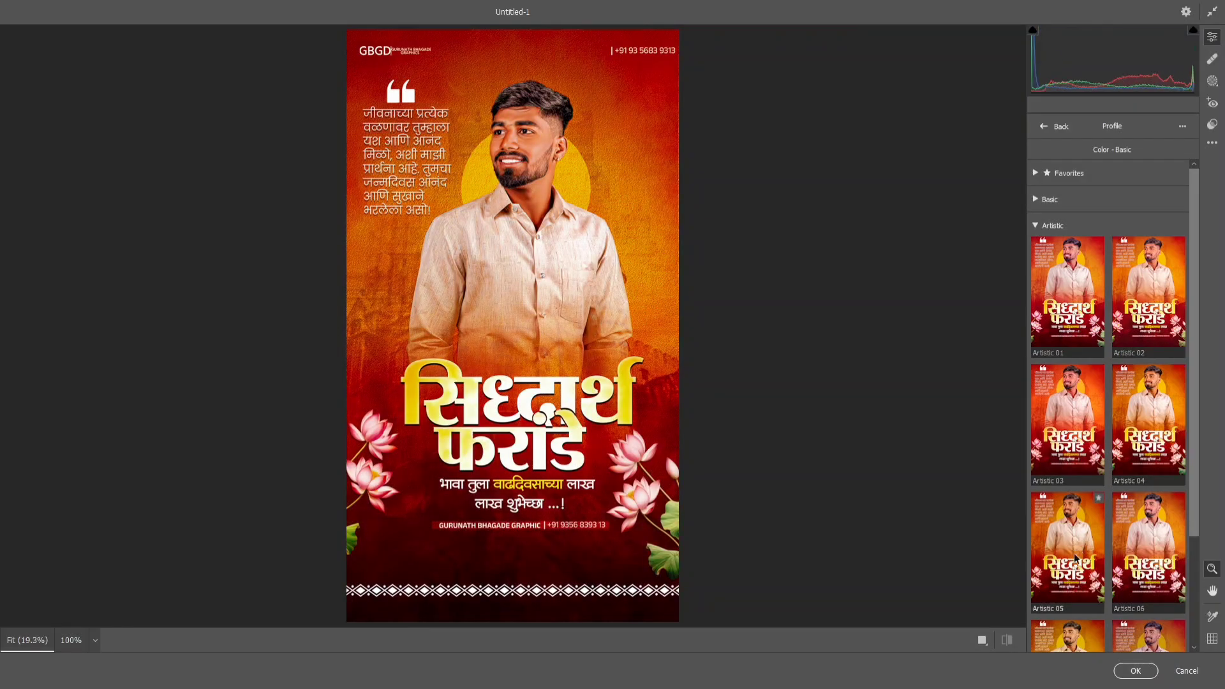
scroll(1075, 558, down, 3)
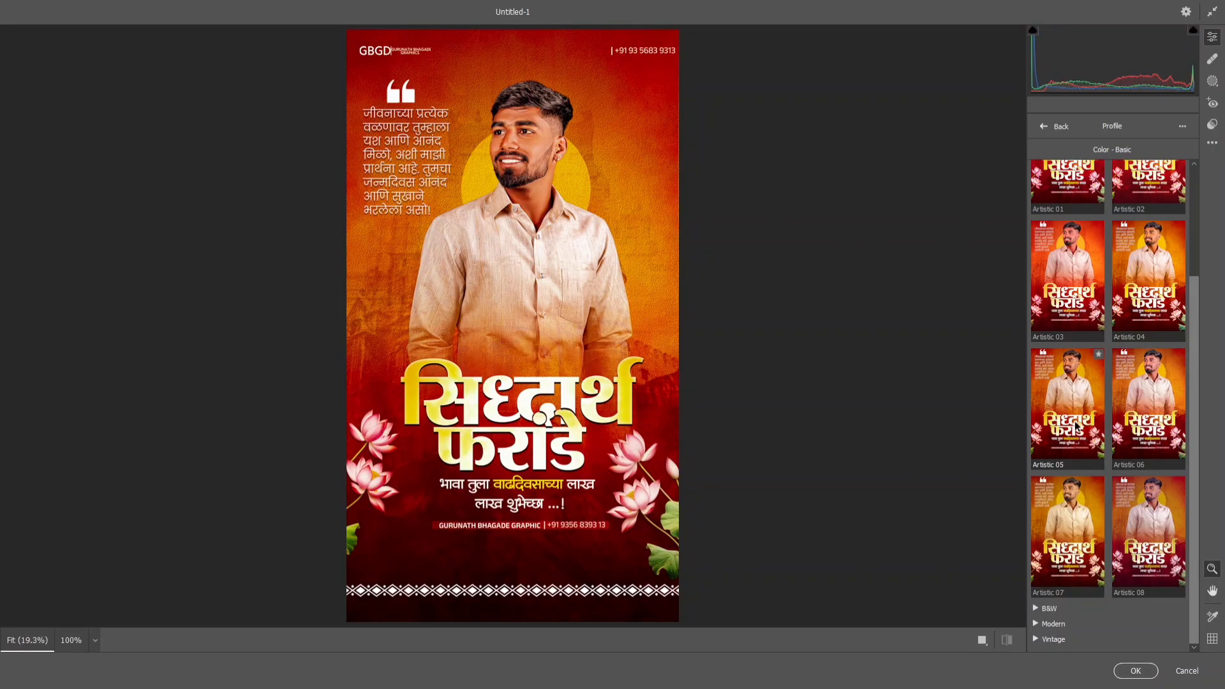
click(1075, 425)
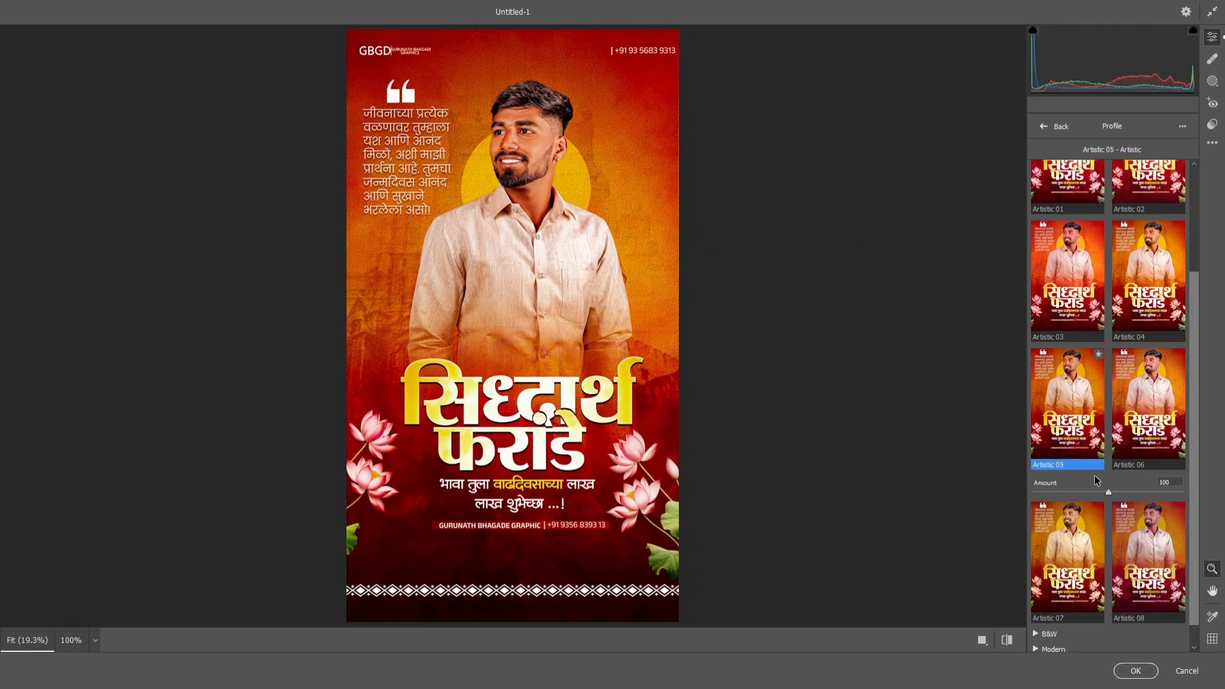
drag(1093, 489, 1066, 482)
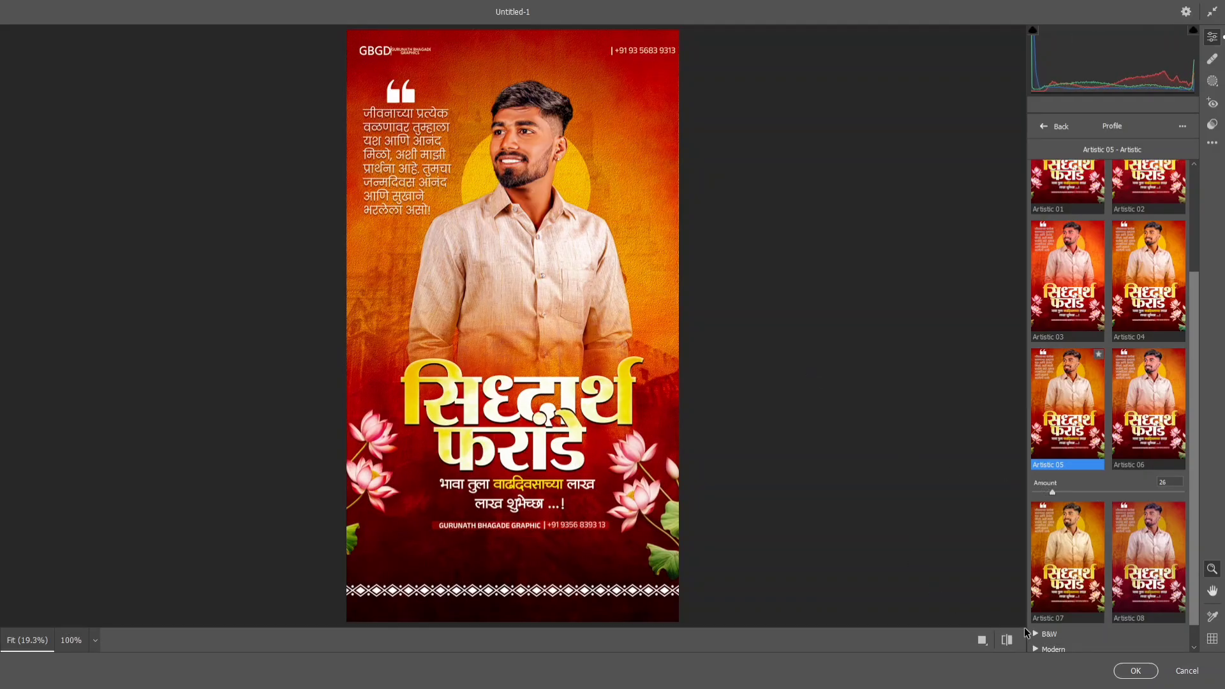
click(1141, 671)
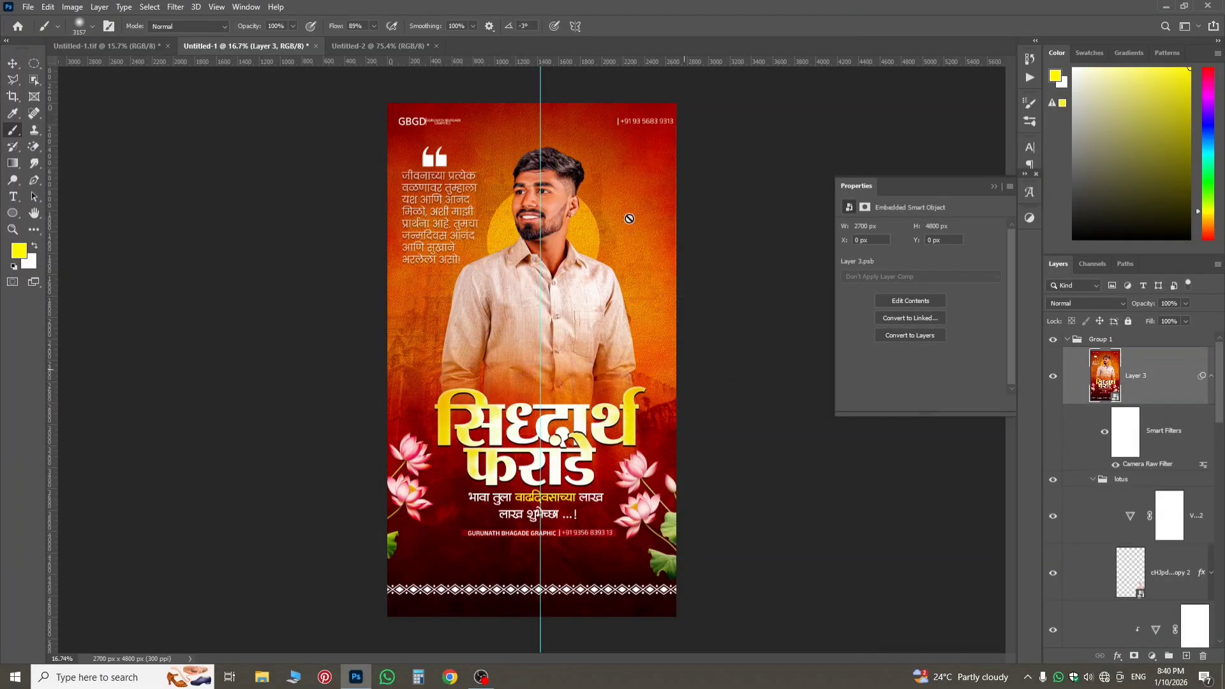
Compare the poster with and without the filtered layer, and examine the portrait, title, lotuses and border up close.
click(1053, 376)
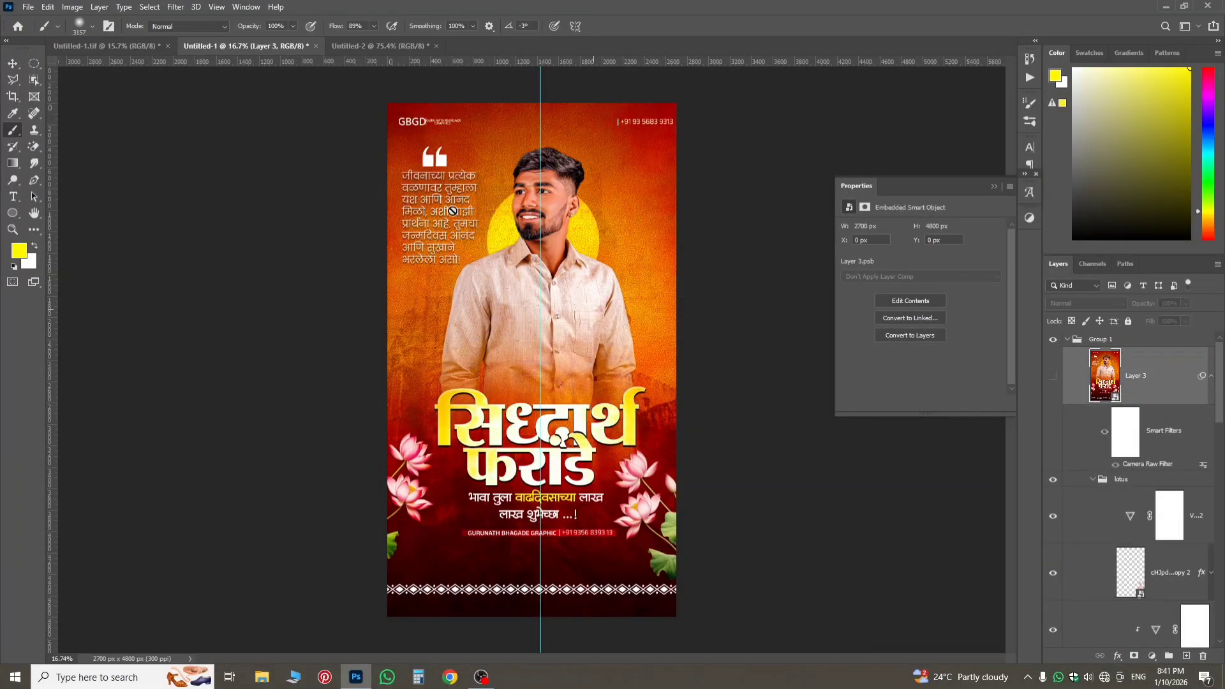
click(1054, 376)
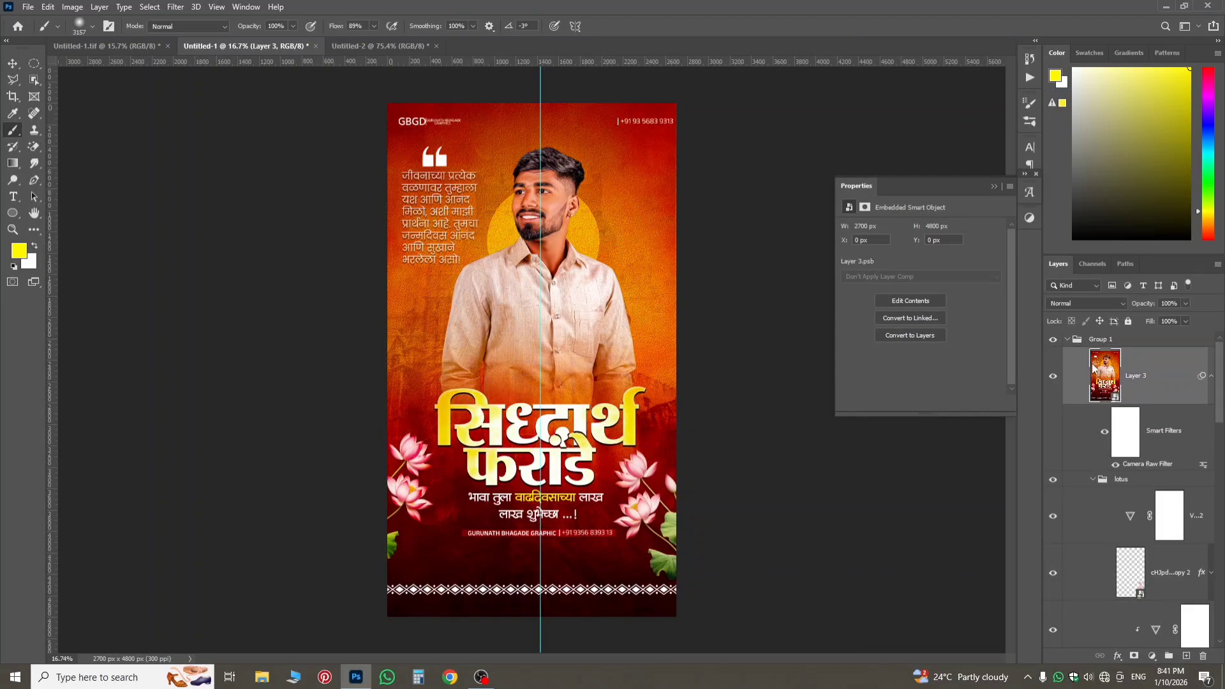
scroll(624, 423, up, 5)
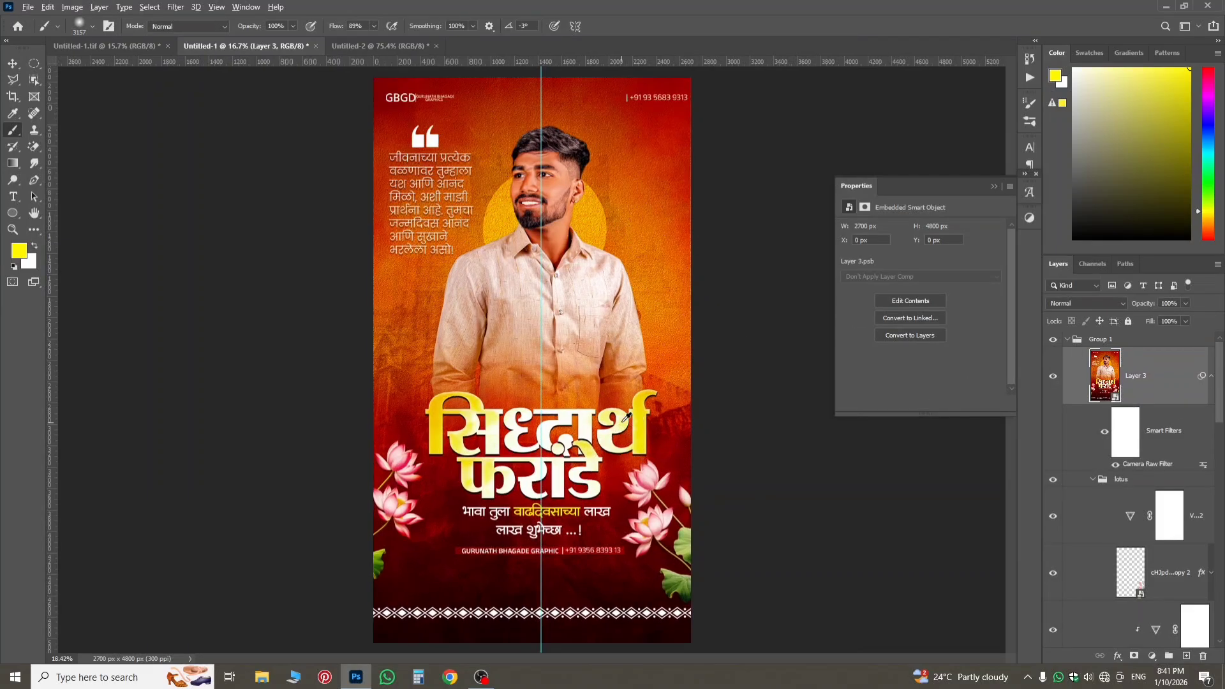
scroll(623, 420, down, 5)
scroll(622, 419, up, 2)
scroll(625, 414, up, 3)
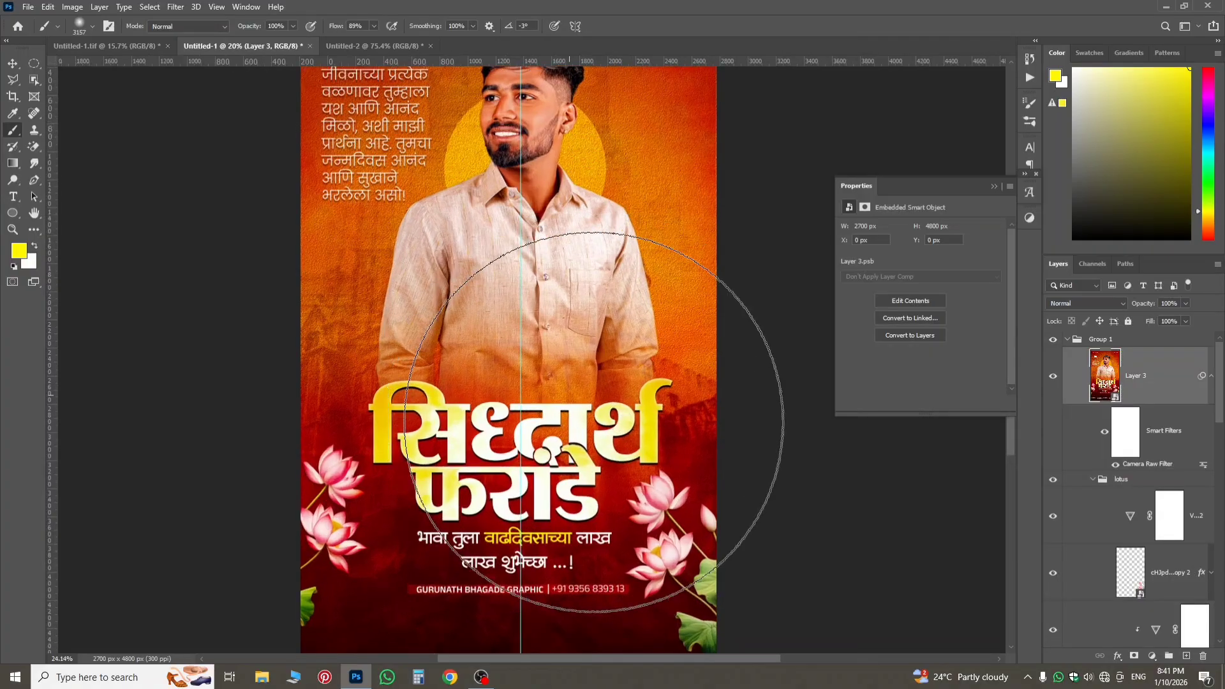
scroll(638, 418, down, 3)
click(12, 63)
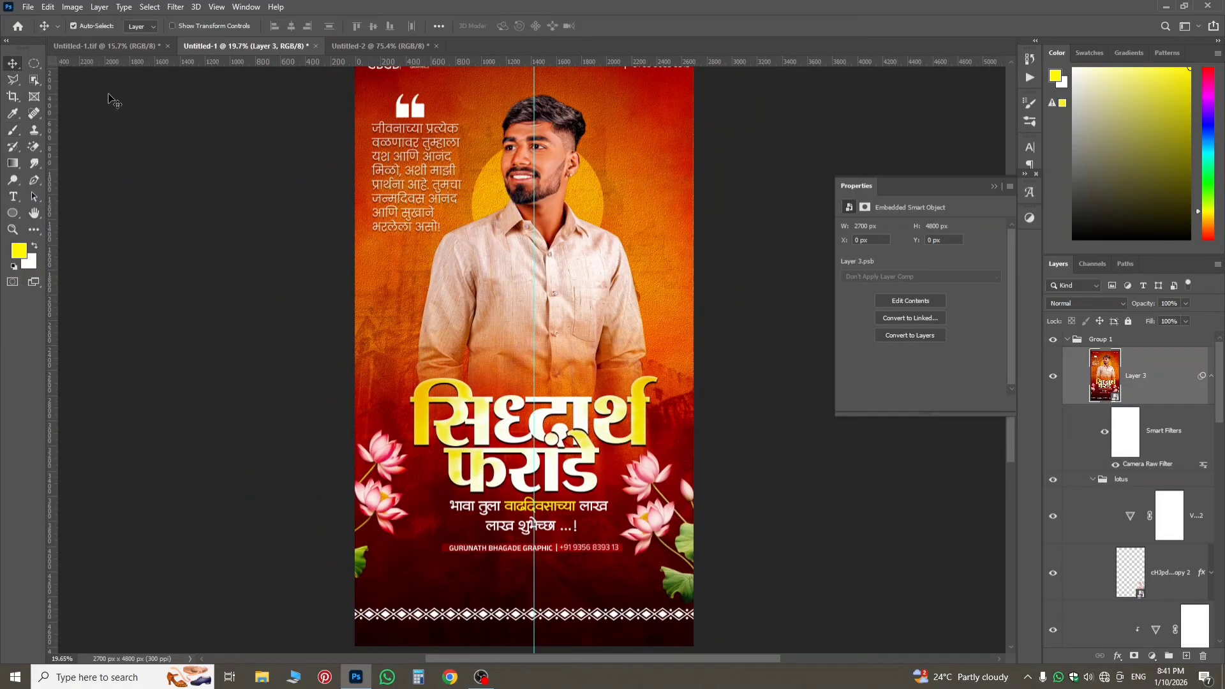
scroll(506, 207, down, 2)
scroll(506, 207, up, 1)
scroll(509, 213, up, 1)
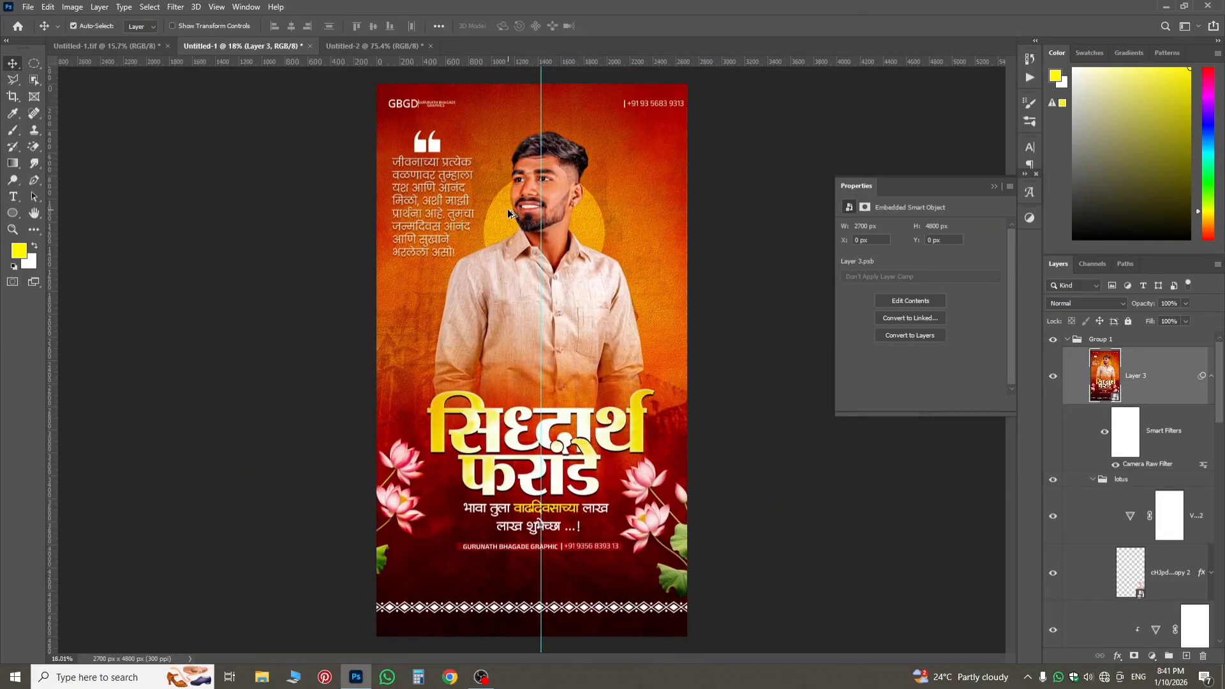
click(28, 7)
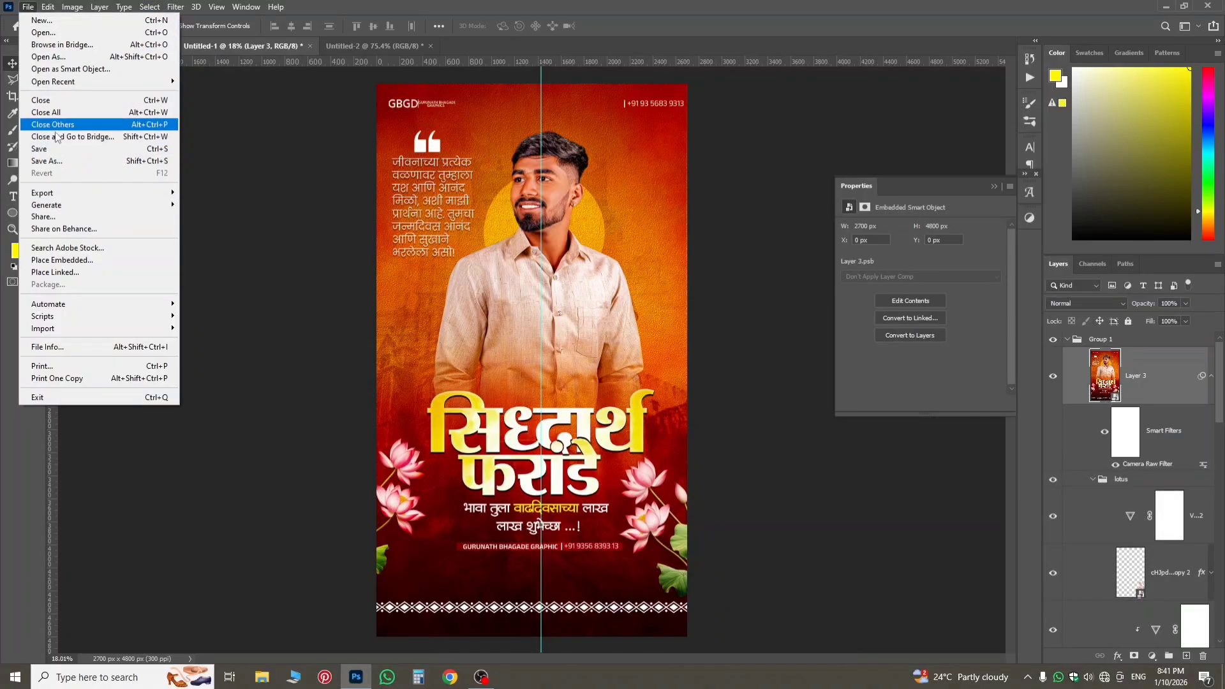
click(312, 199)
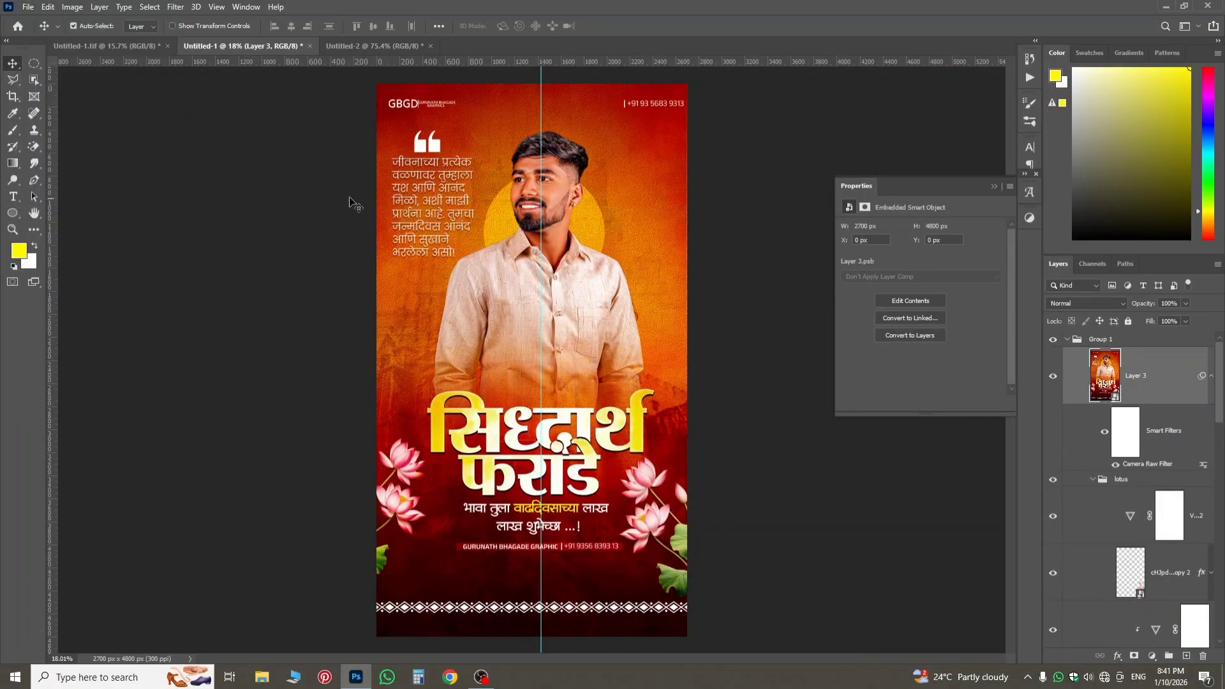